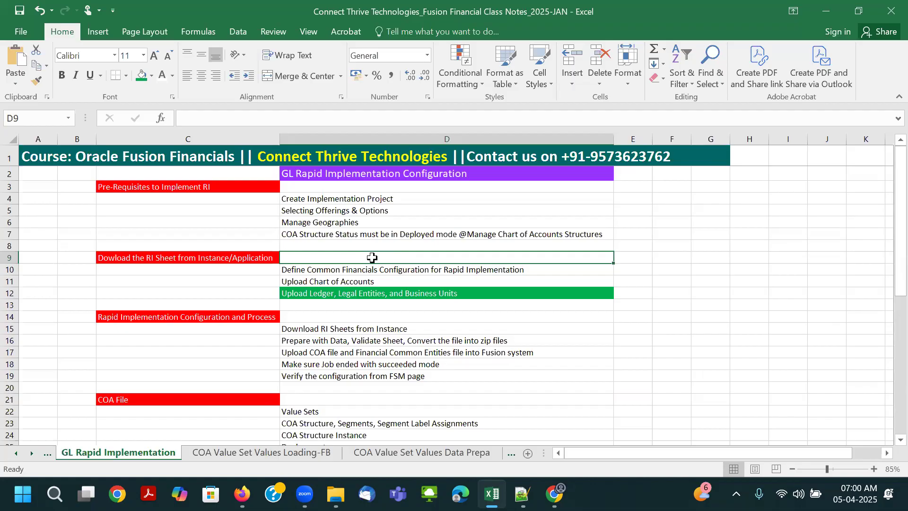
- Review the Pre-Requisites to Implement RI items, from Create Implementation Project to the COA structure deployment status
{"action": "scroll", "coordinate": [372, 257], "scroll_direction": "down", "scroll_amount": 11}
{"action": "scroll", "coordinate": [372, 261], "scroll_direction": "up", "scroll_amount": 4}
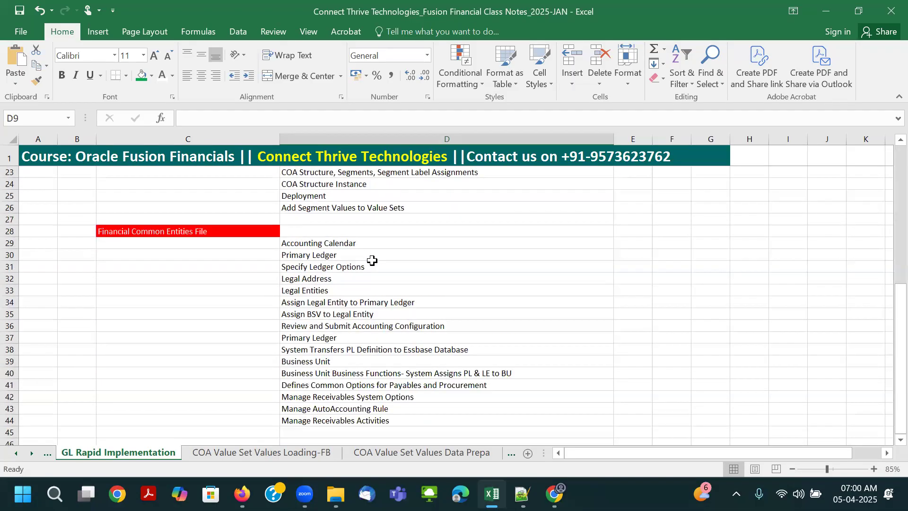
{"action": "scroll", "coordinate": [372, 261], "scroll_direction": "up", "scroll_amount": 7}
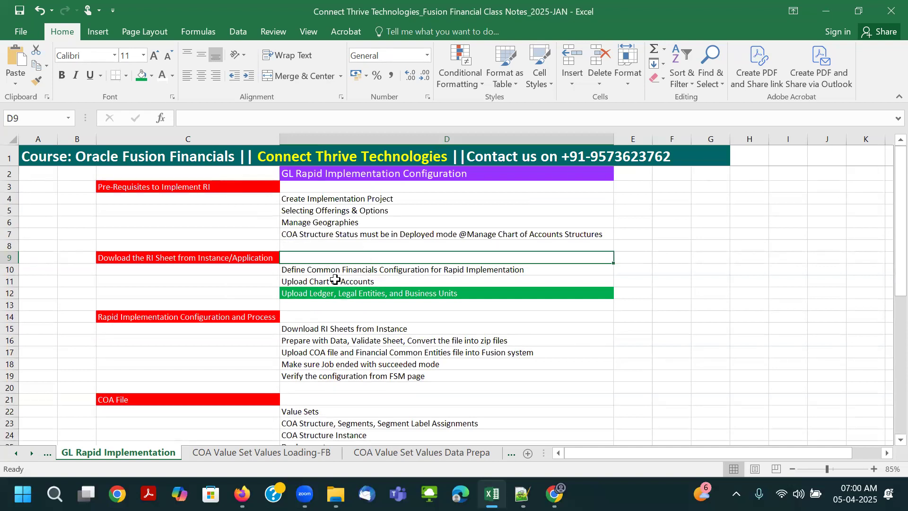
{"action": "left_click", "coordinate": [874, 468]}
{"action": "left_click", "coordinate": [873, 469]}
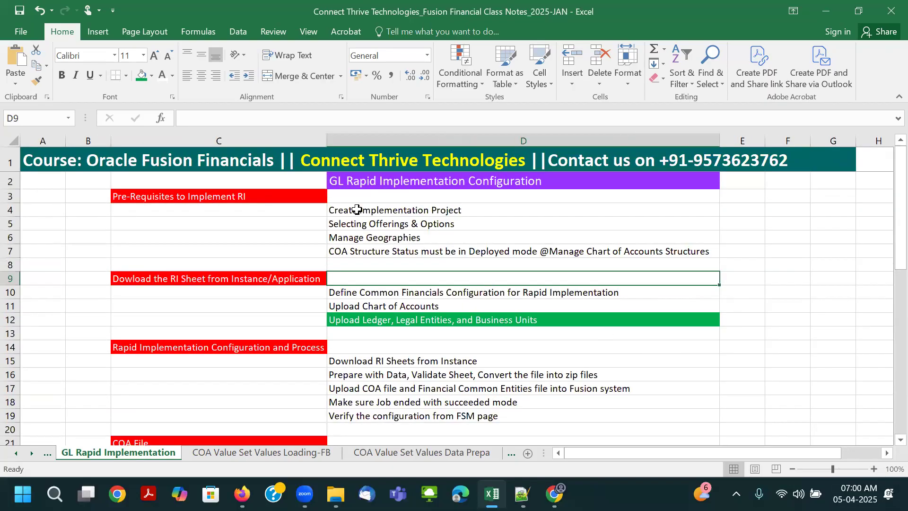
{"action": "left_click", "coordinate": [231, 192]}
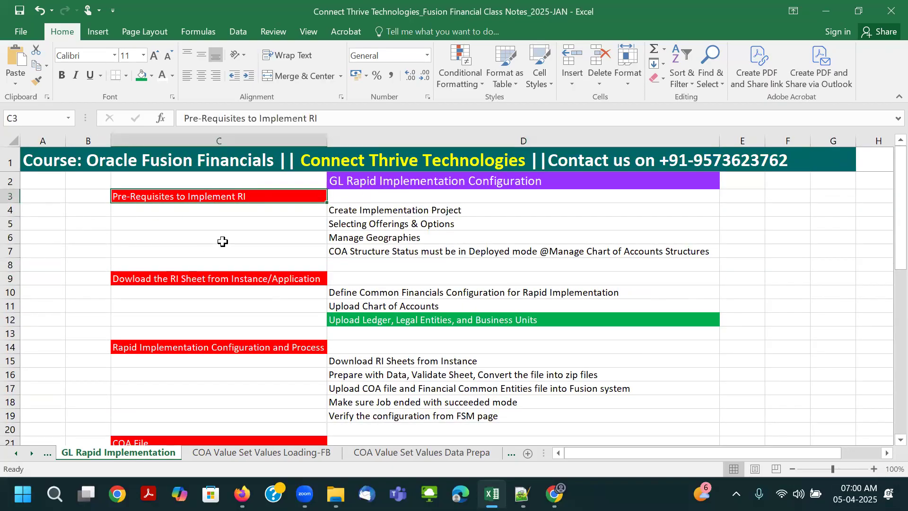
{"action": "left_click", "coordinate": [382, 208]}
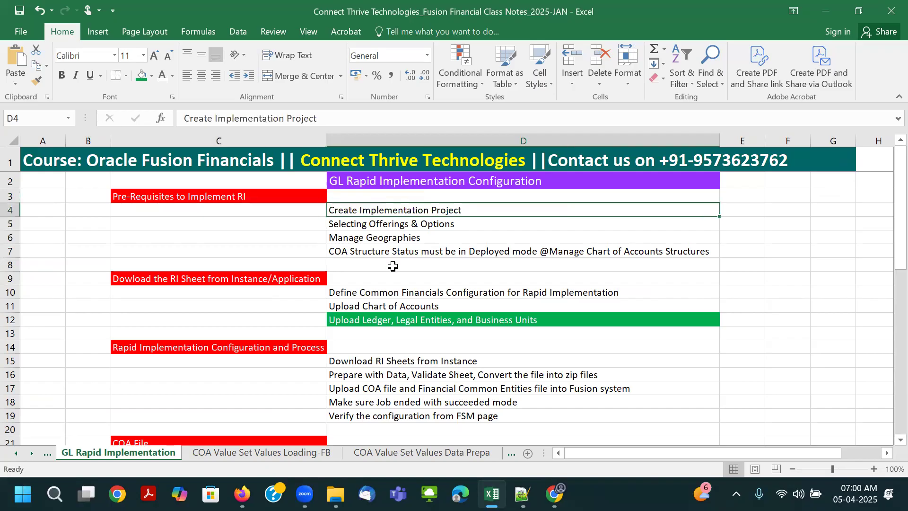
{"action": "left_click", "coordinate": [385, 227]}
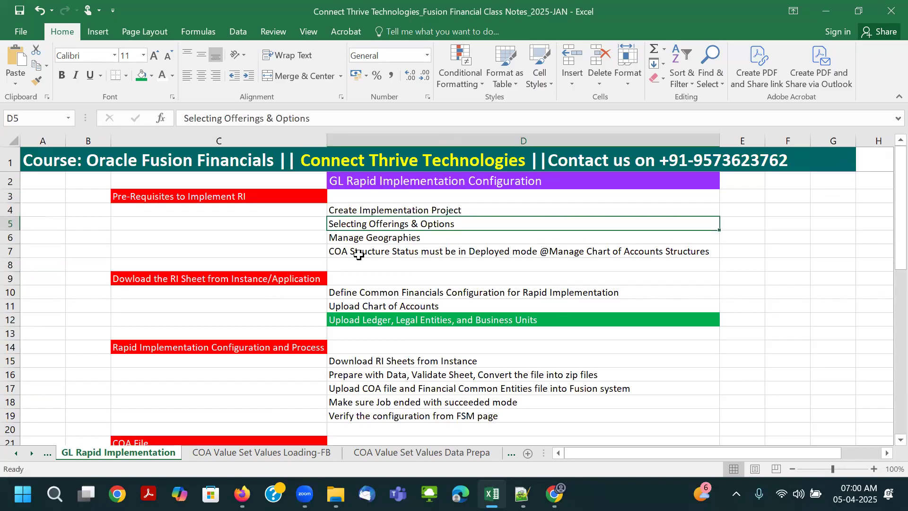
{"action": "left_click", "coordinate": [371, 238]}
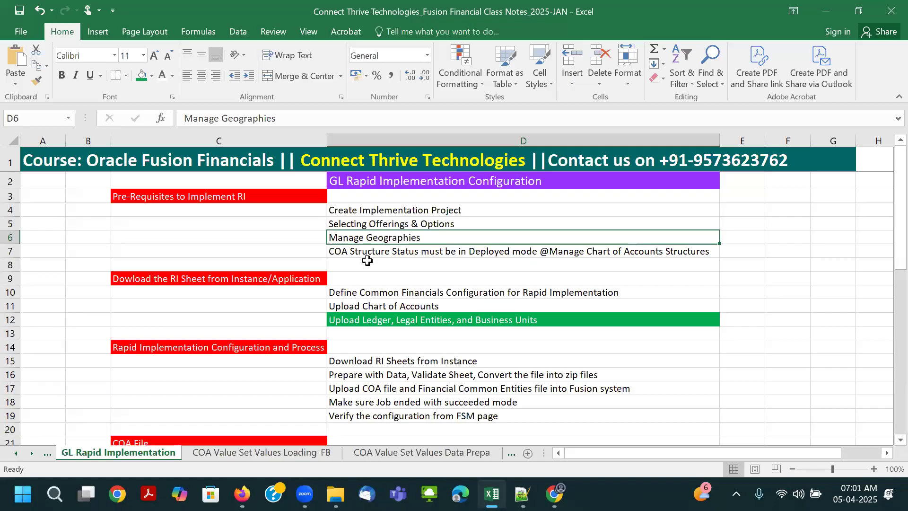
{"action": "left_click", "coordinate": [367, 253]}
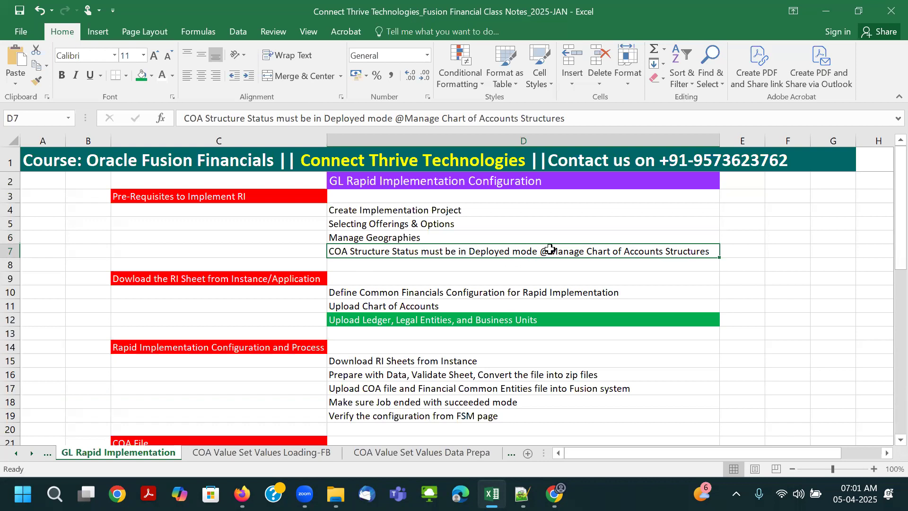
- Review the sections on downloading the RI sheet, the rapid implementation process, and the COA File contents
{"action": "scroll", "coordinate": [502, 290], "scroll_direction": "down", "scroll_amount": 1}
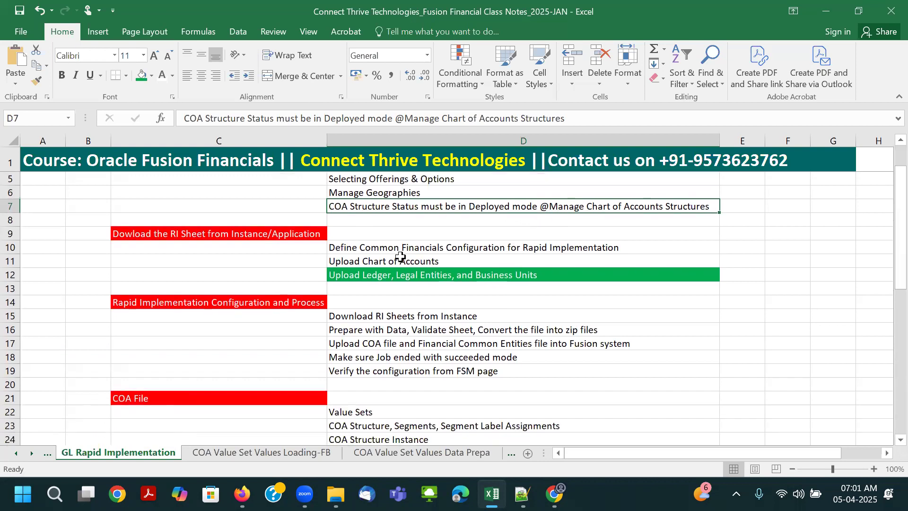
{"action": "left_click", "coordinate": [384, 250]}
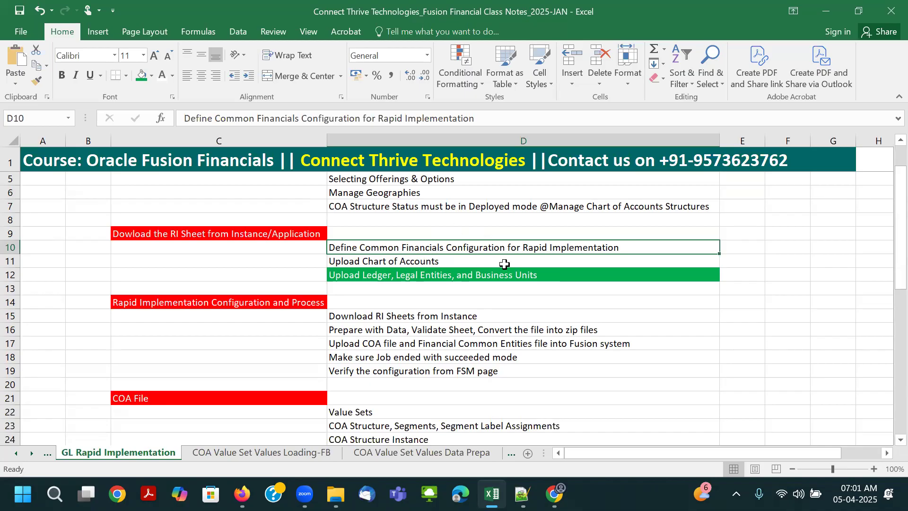
{"action": "left_click", "coordinate": [383, 261]}
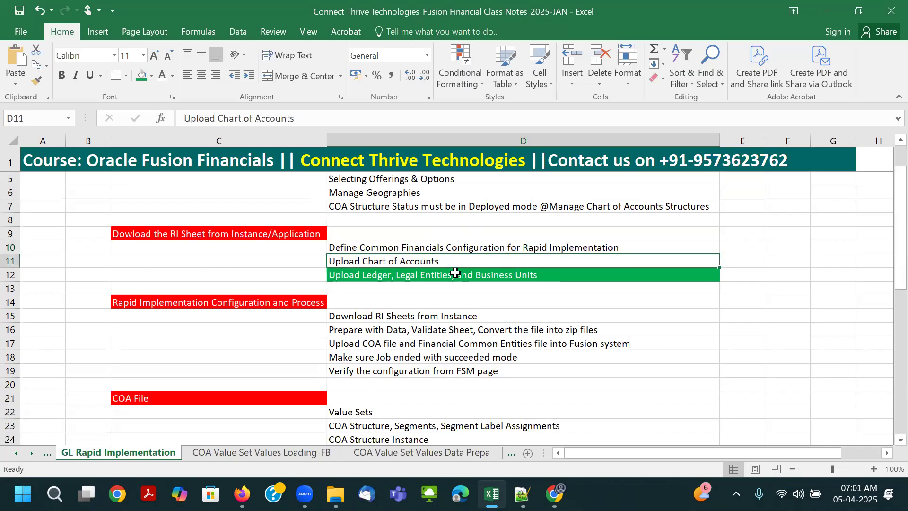
{"action": "left_click", "coordinate": [405, 278]}
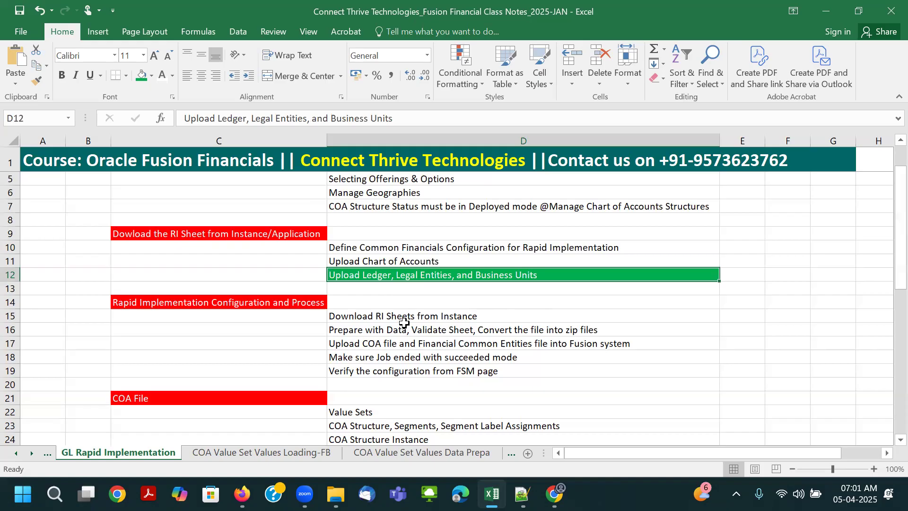
{"action": "scroll", "coordinate": [447, 316], "scroll_direction": "down", "scroll_amount": 1}
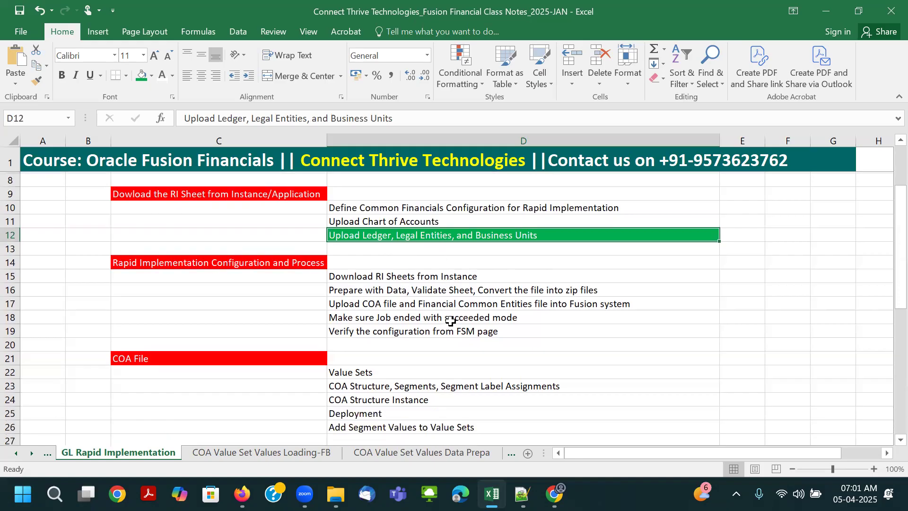
{"action": "left_click", "coordinate": [265, 262]}
{"action": "left_click_drag", "start_coordinate": [347, 275], "coordinate": [399, 316]}
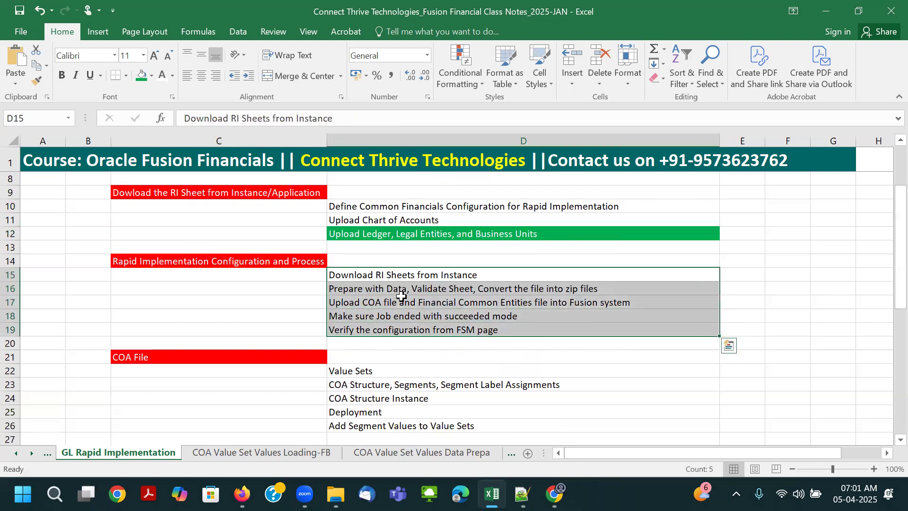
{"action": "left_click", "coordinate": [405, 273]}
{"action": "left_click", "coordinate": [397, 289]}
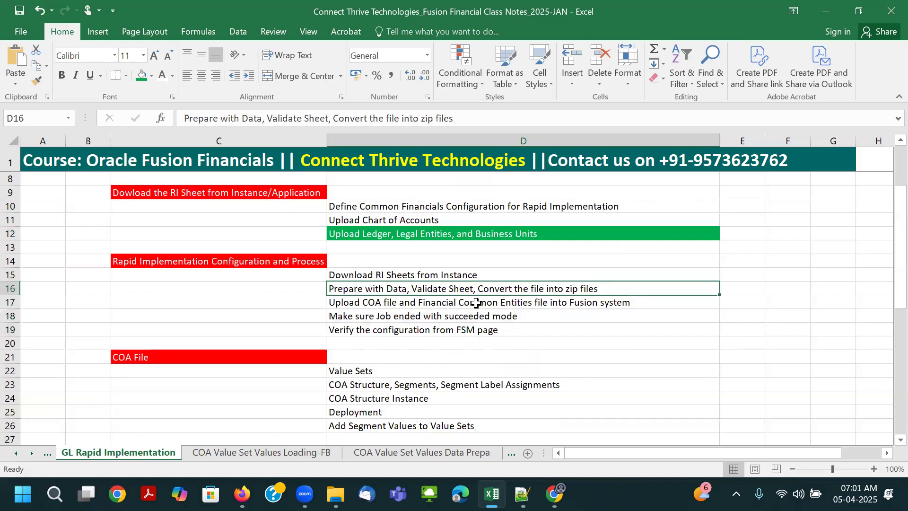
{"action": "scroll", "coordinate": [477, 327], "scroll_direction": "down", "scroll_amount": 2}
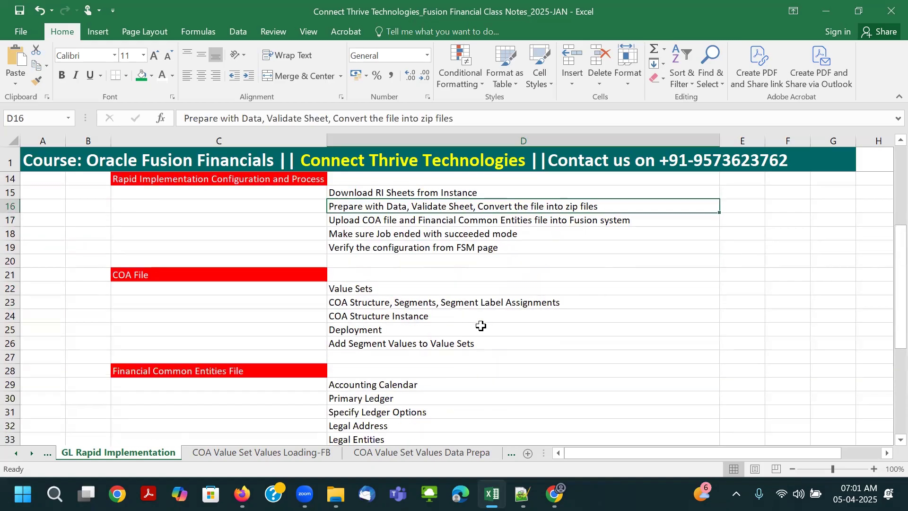
{"action": "left_click_drag", "start_coordinate": [391, 290], "coordinate": [405, 339]}
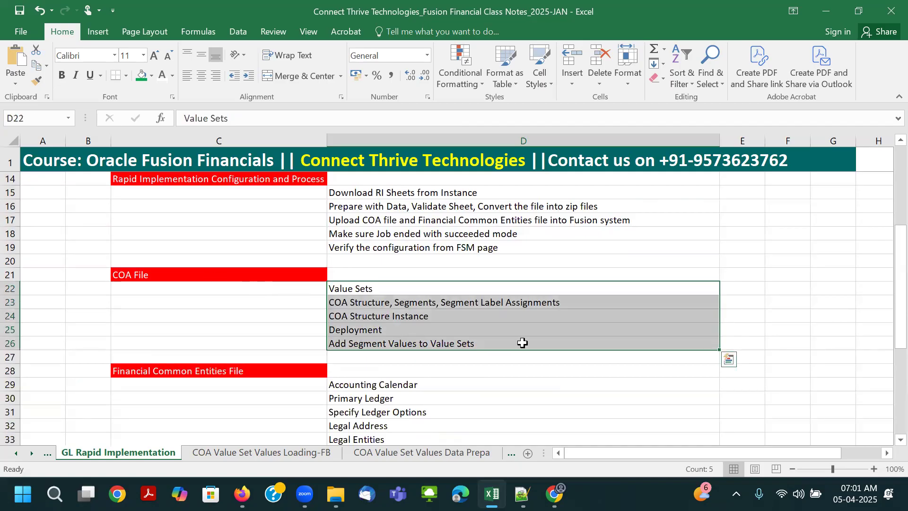
- Fill the Upload Chart of Accounts cell D11 with green
{"action": "scroll", "coordinate": [384, 310], "scroll_direction": "up", "scroll_amount": 3}
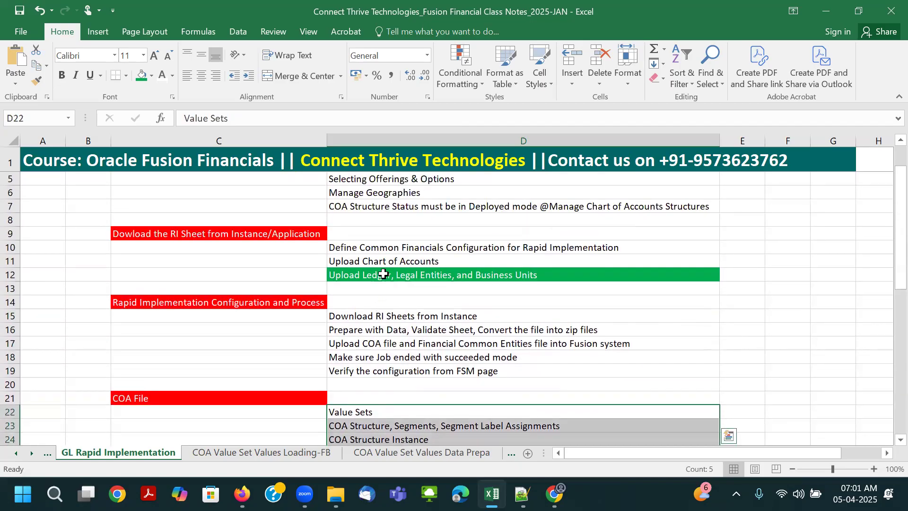
{"action": "left_click_drag", "start_coordinate": [373, 261], "coordinate": [373, 274]}
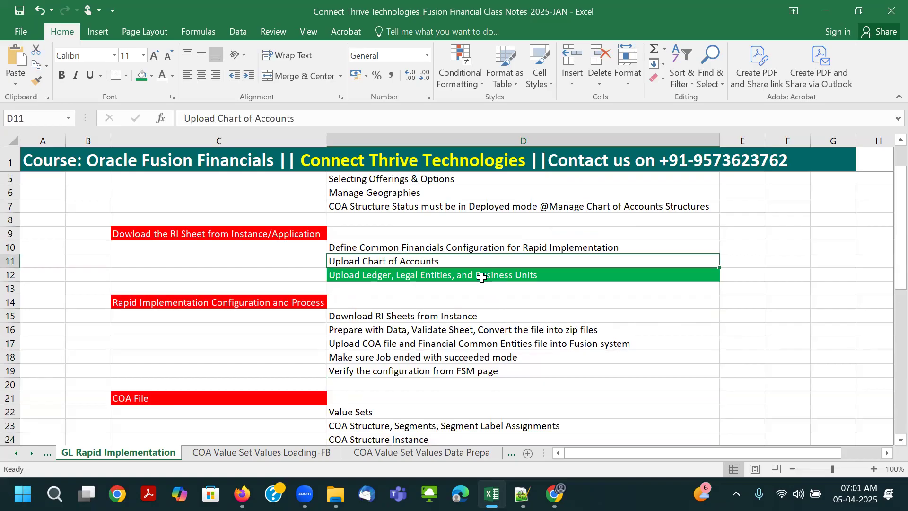
{"action": "left_click", "coordinate": [149, 77]}
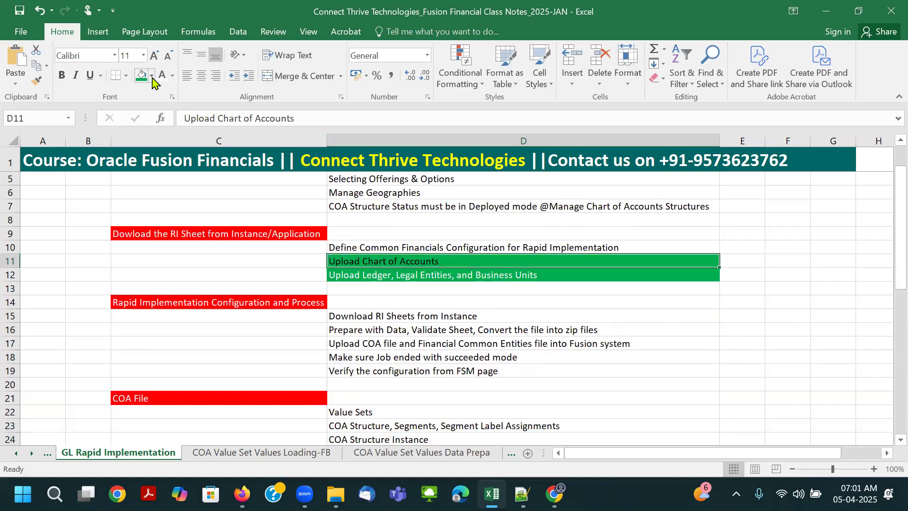
- Examine the Financial Common Entities File list from Accounting Calendar to Manage Receivables Activities, including the Payables and Receivables options
{"action": "scroll", "coordinate": [426, 315], "scroll_direction": "down", "scroll_amount": 3}
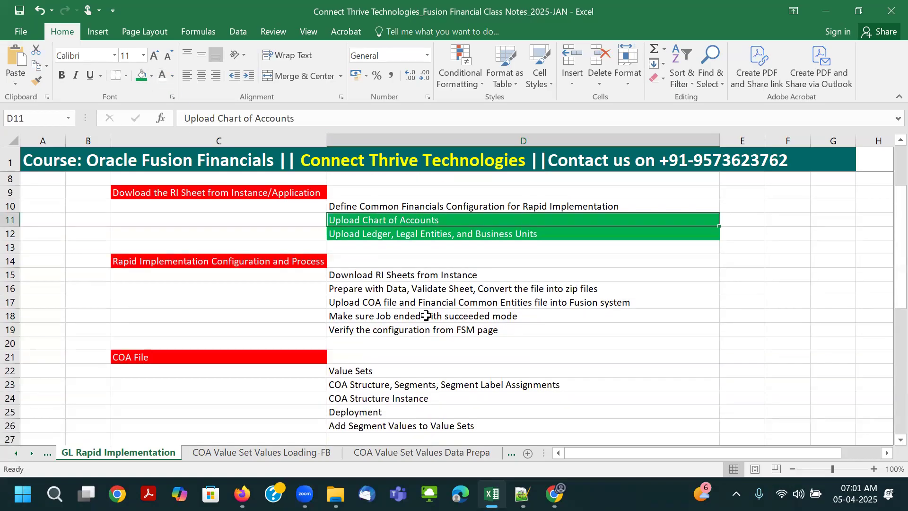
{"action": "scroll", "coordinate": [224, 306], "scroll_direction": "down", "scroll_amount": 4}
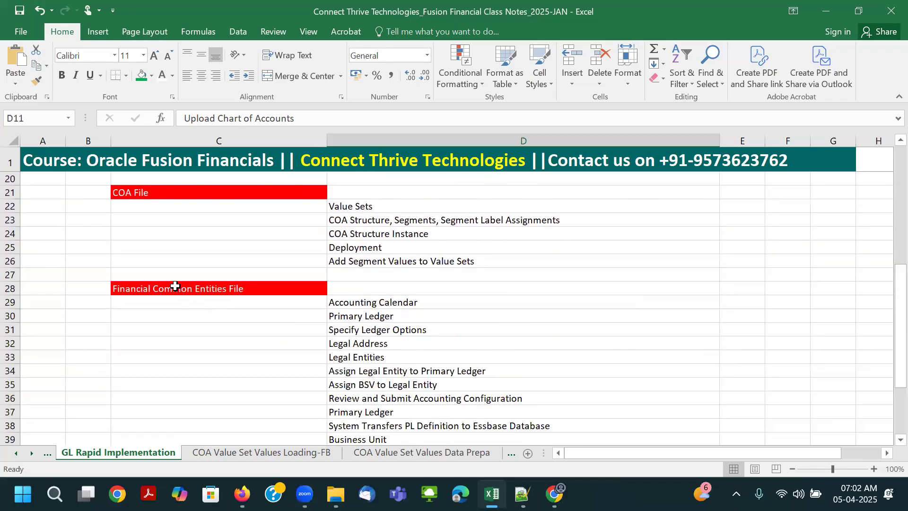
{"action": "left_click", "coordinate": [178, 288]}
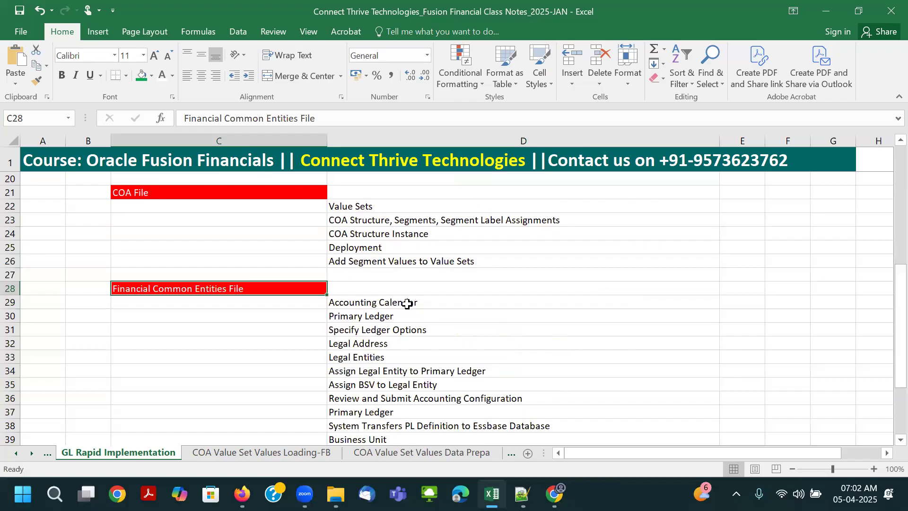
{"action": "left_click", "coordinate": [407, 303]}
{"action": "left_click_drag", "start_coordinate": [407, 303], "coordinate": [403, 412]}
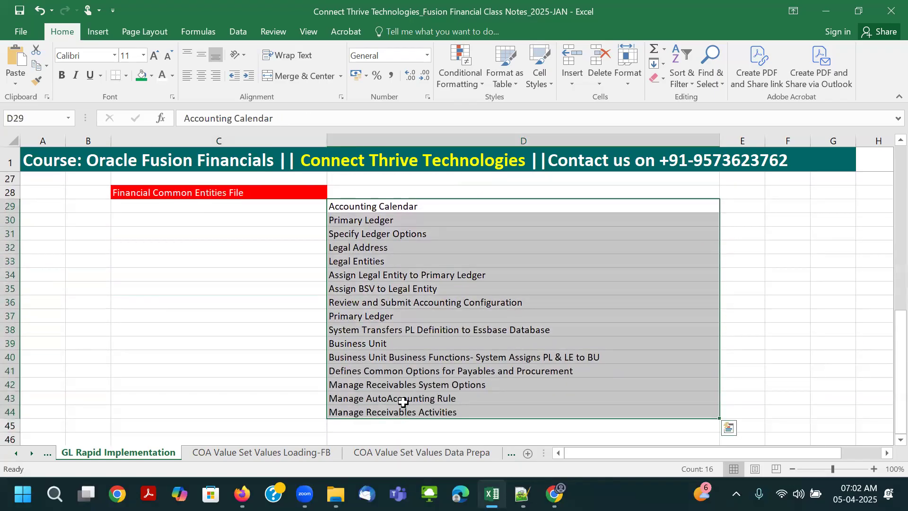
{"action": "left_click", "coordinate": [408, 374]}
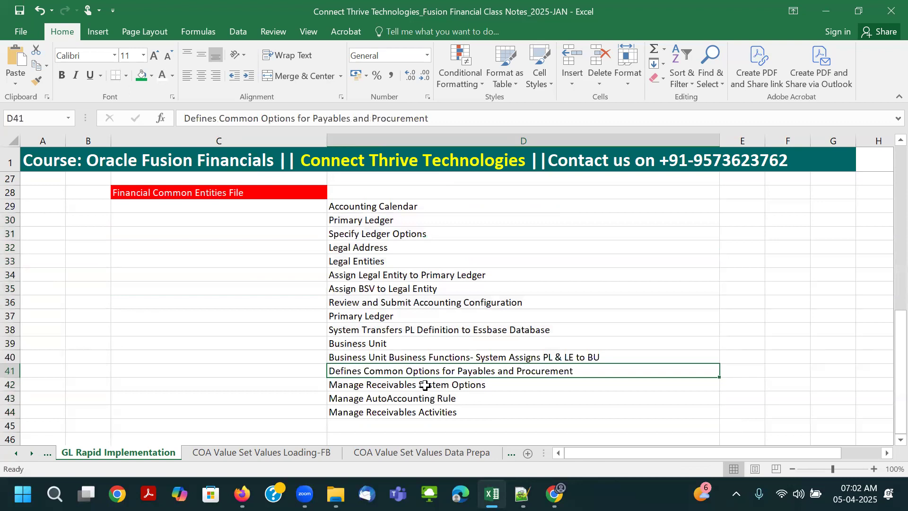
{"action": "left_click", "coordinate": [424, 385]}
{"action": "left_click", "coordinate": [416, 401]}
{"action": "left_click", "coordinate": [416, 412]}
{"action": "left_click", "coordinate": [409, 388]}
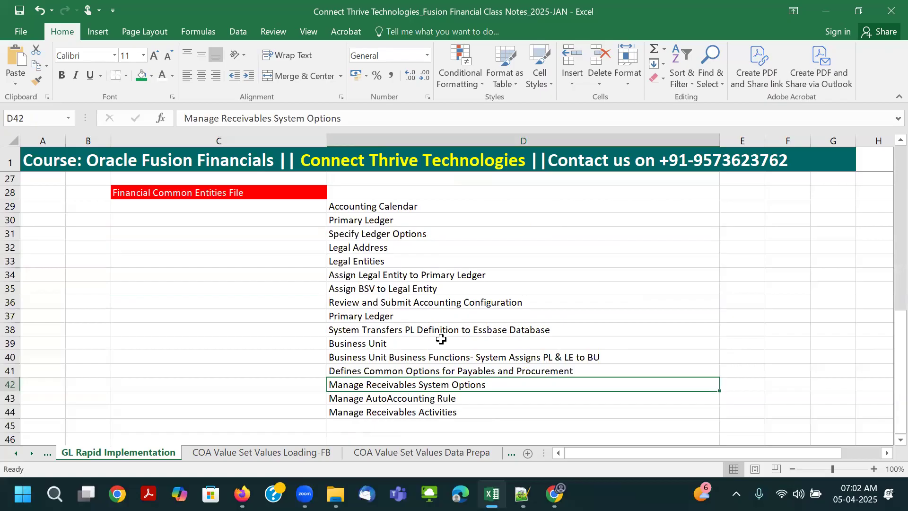
{"action": "scroll", "coordinate": [441, 339], "scroll_direction": "up", "scroll_amount": 8}
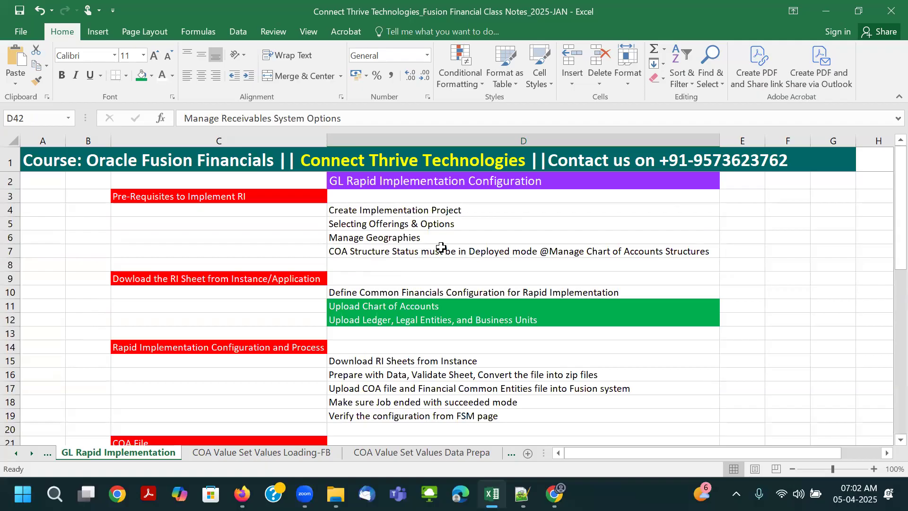
- Switch to Oracle Fusion Cloud Applications in the browser and open Setup and Maintenance
{"action": "key", "text": "alt+Tab"}
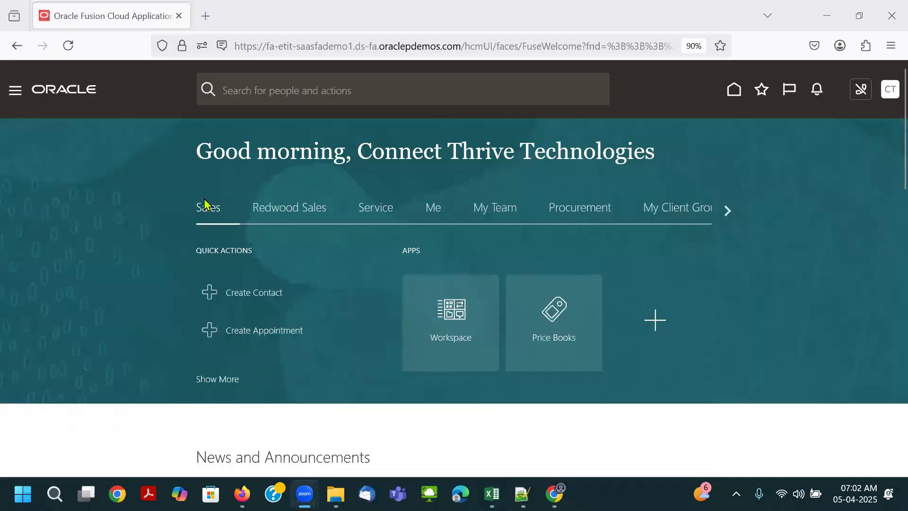
{"action": "scroll", "coordinate": [272, 272], "scroll_direction": "down", "scroll_amount": 5}
{"action": "scroll", "coordinate": [269, 229], "scroll_direction": "up", "scroll_amount": 5}
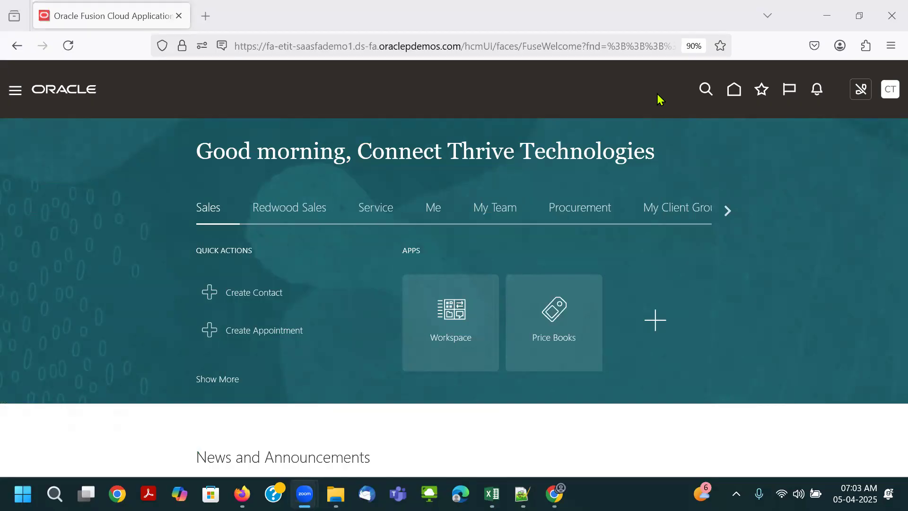
{"action": "left_click", "coordinate": [888, 89]}
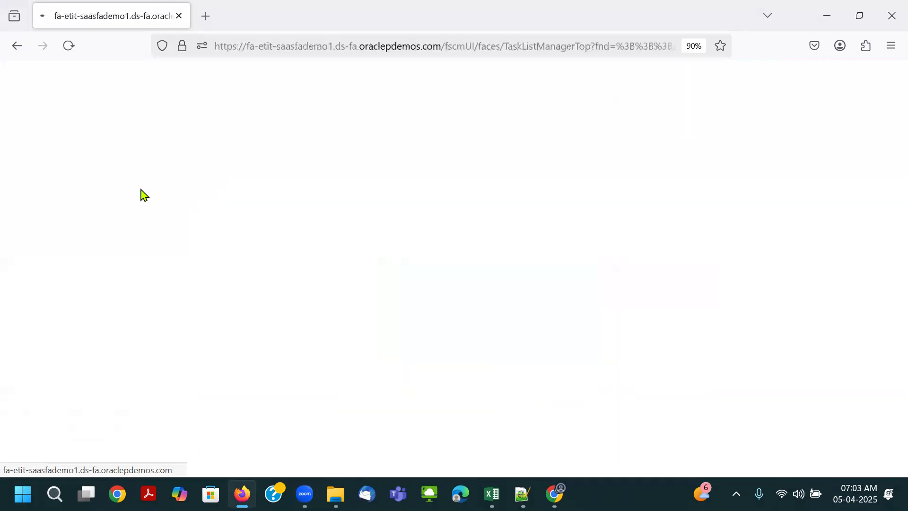
- Return to the Excel class notes and copy the task name "Define Common Financials Configuration for Rapid Implementation" from cell D10
{"action": "key", "text": "alt+Tab"}
{"action": "key", "text": "alt+Tab"}
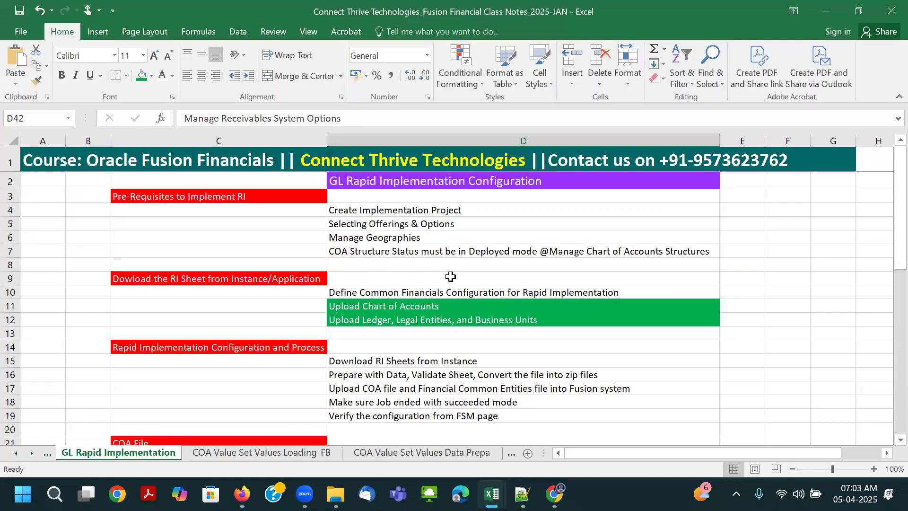
{"action": "left_click", "coordinate": [382, 295]}
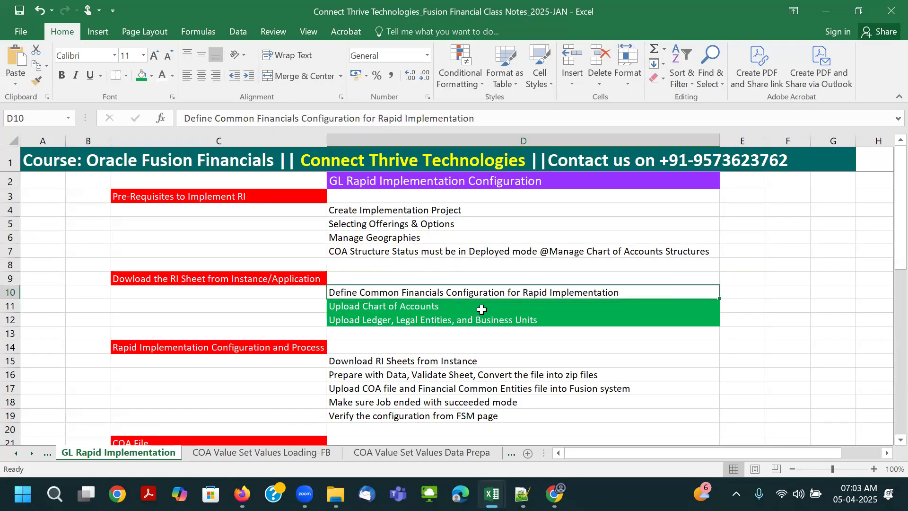
{"action": "key", "text": "ctrl+c"}
- Return to the browser, search the setup tasks for "Define Common Financials Configuration for Rapid Implementation", and close the search page
{"action": "key", "text": "alt+Tab"}
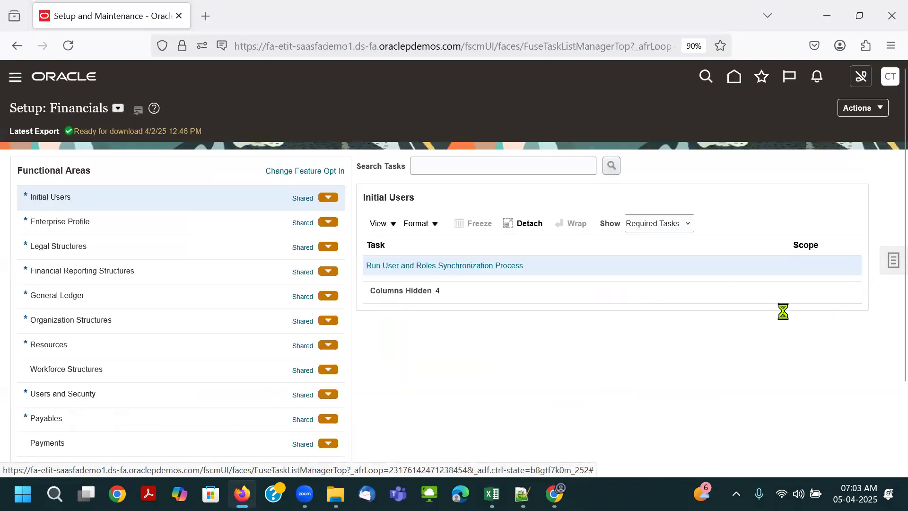
{"action": "left_click", "coordinate": [786, 285]}
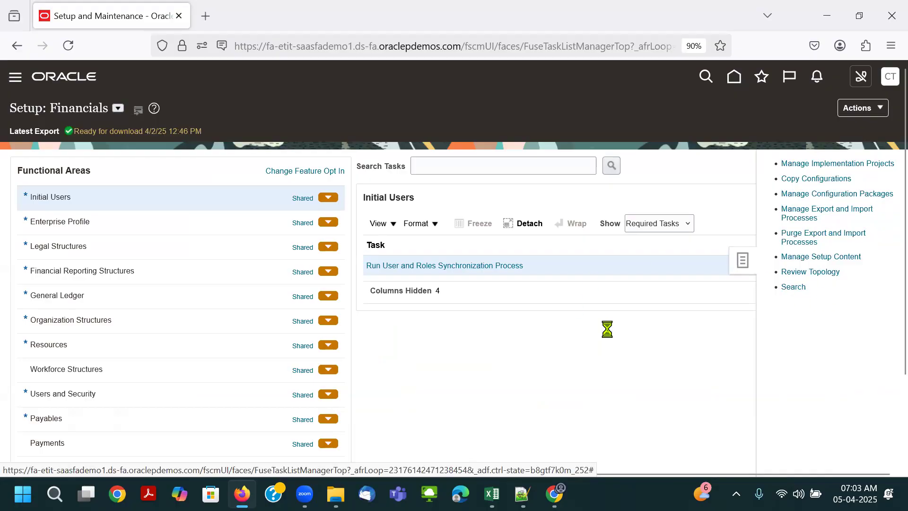
{"action": "left_click", "coordinate": [294, 152]}
{"action": "key", "text": "ctrl+v"}
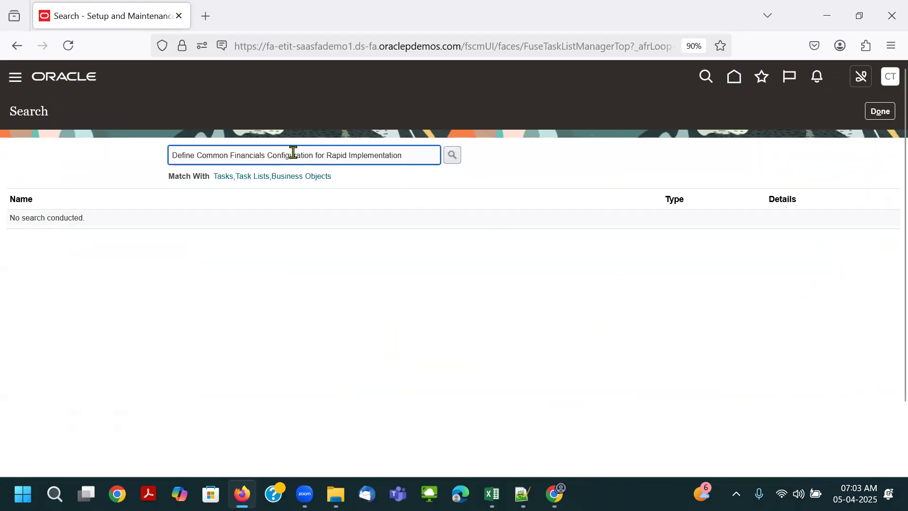
{"action": "key", "text": "Return"}
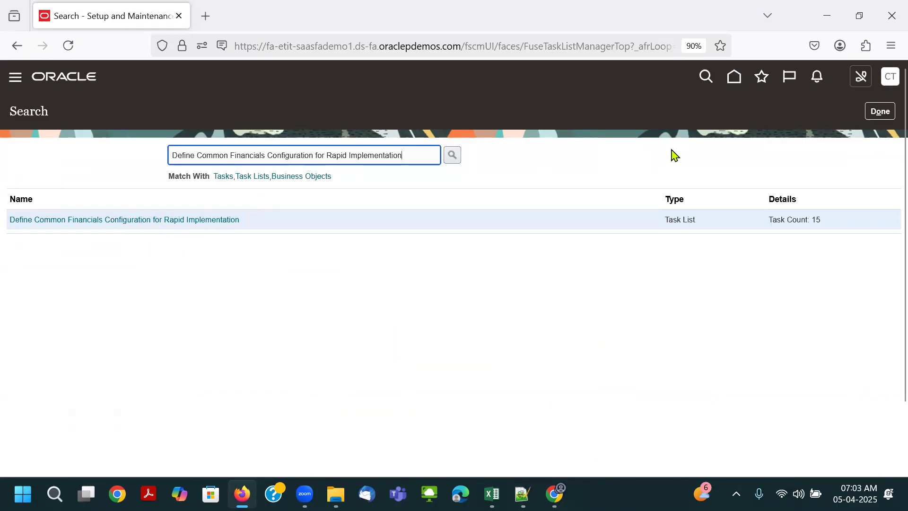
{"action": "left_click", "coordinate": [880, 114]}
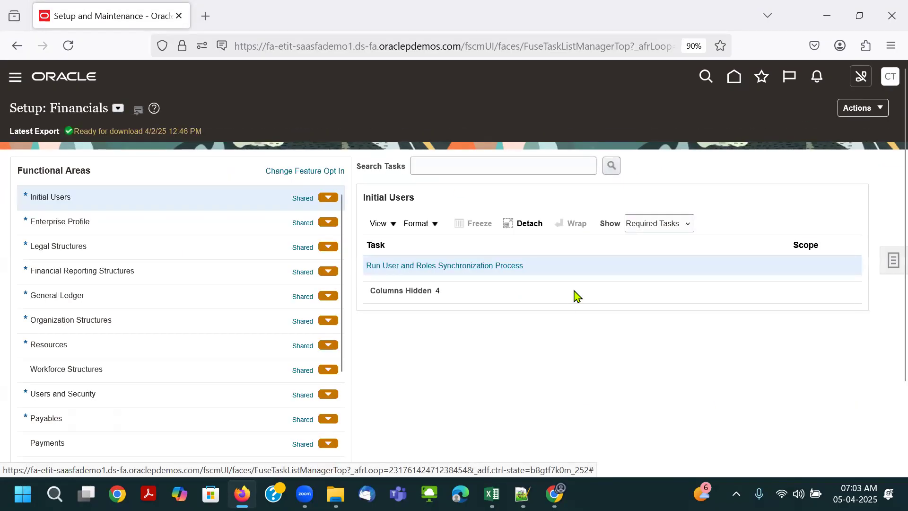
- Check the Create Implementation Project prerequisite in the Excel notes, return to the browser and open Manage Implementation Projects
{"action": "key", "text": "alt+Tab"}
{"action": "left_click", "coordinate": [373, 209]}
{"action": "key", "text": "alt+Tab"}
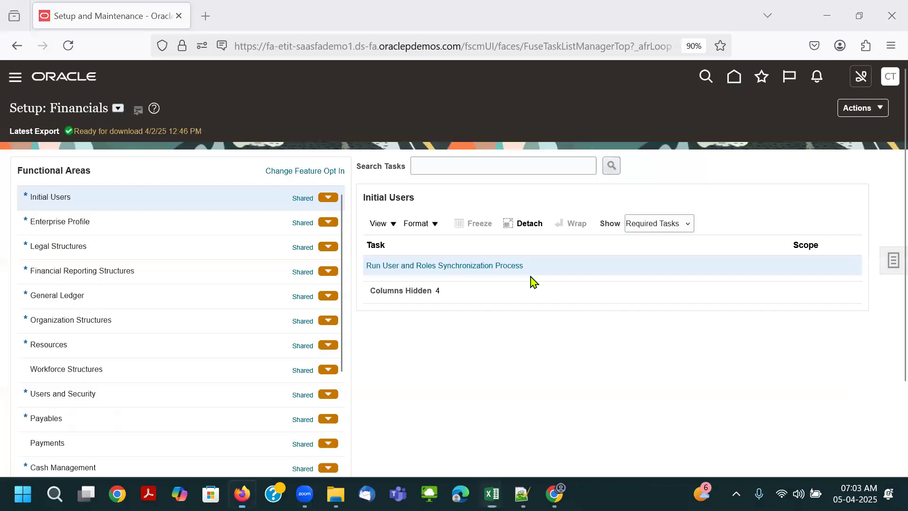
{"action": "left_click", "coordinate": [891, 259]}
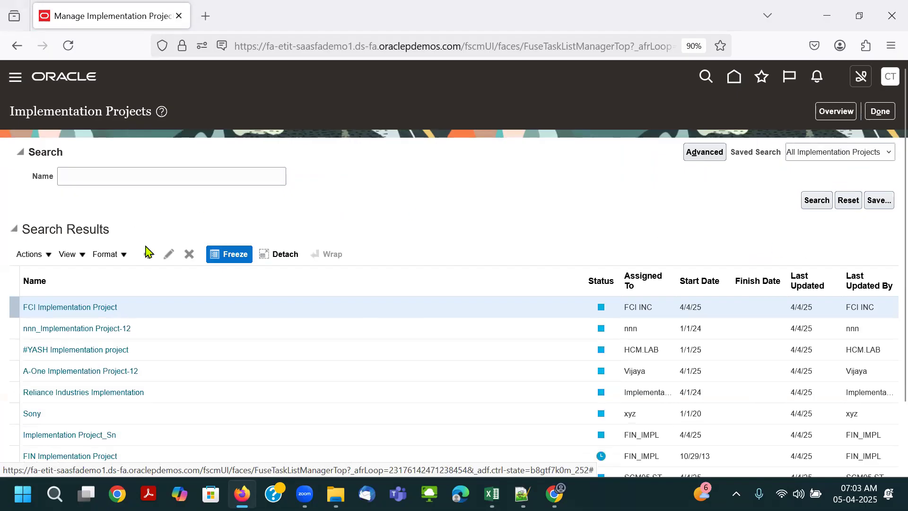
- Search the implementation projects by the name "Airtel" and clear the search name
{"action": "left_click", "coordinate": [125, 173]}
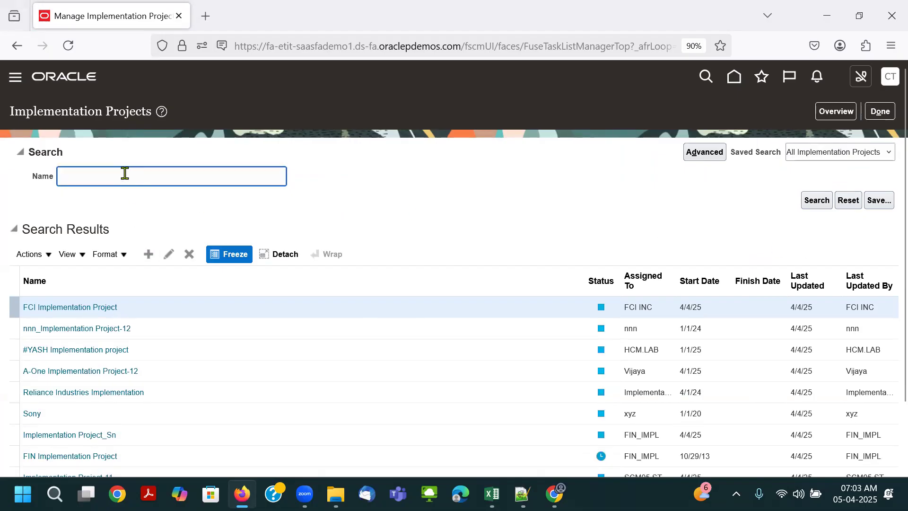
{"action": "type", "text": "Airtel"}
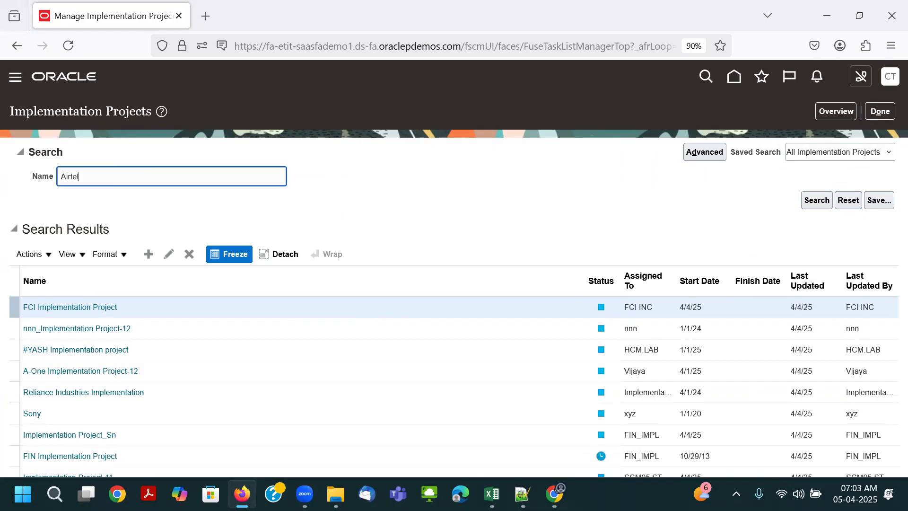
{"action": "key", "text": "Return"}
{"action": "key", "text": "ctrl+a"}
{"action": "key", "text": "BackSpace"}
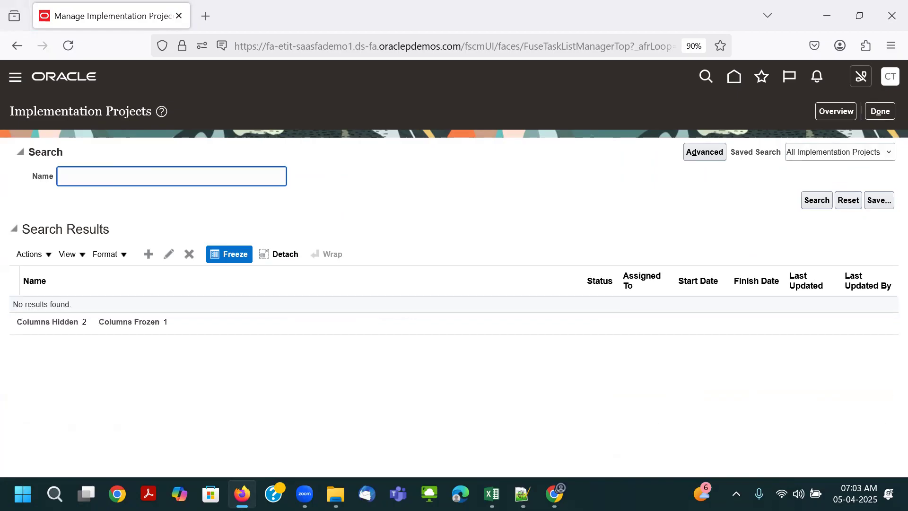
- Start a new implementation project and name it "Airtel_Implementation Project"
{"action": "left_click", "coordinate": [147, 254]}
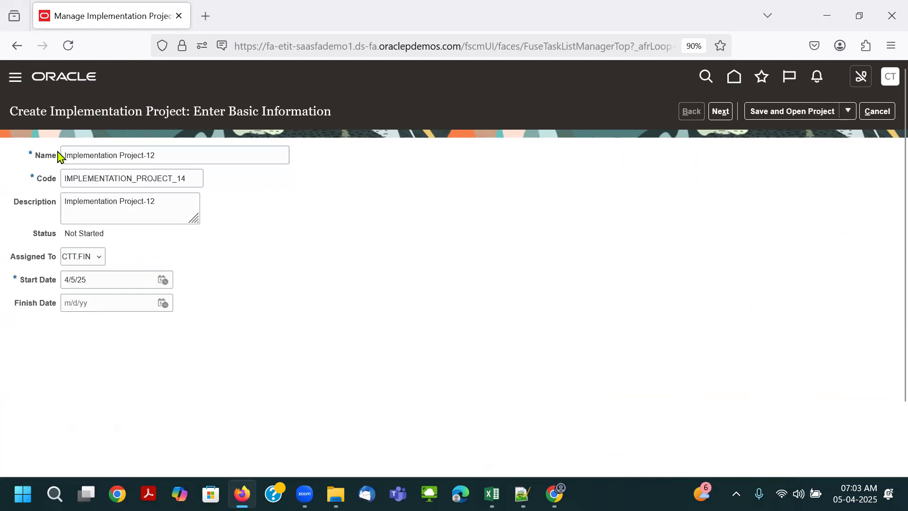
{"action": "left_click", "coordinate": [64, 155]}
{"action": "type", "text": "Airtel"}
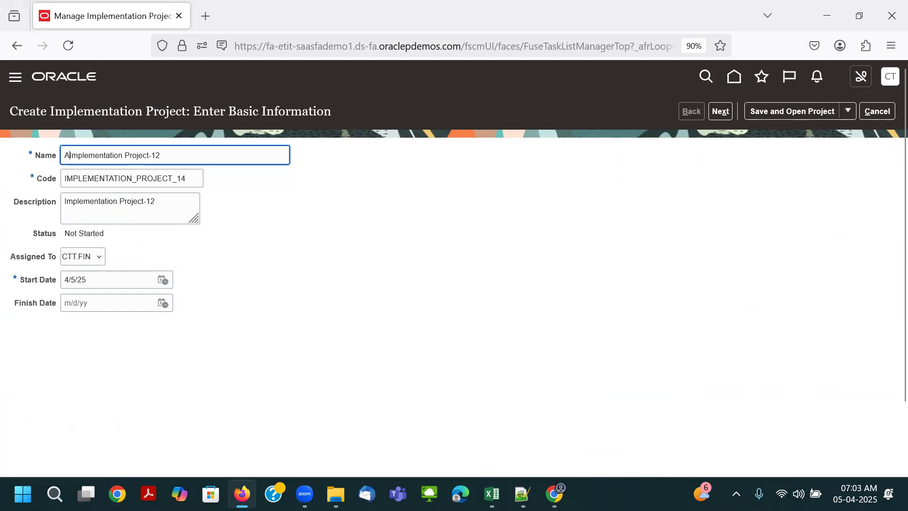
{"action": "type", "text": "_"}
{"action": "left_click", "coordinate": [197, 155]}
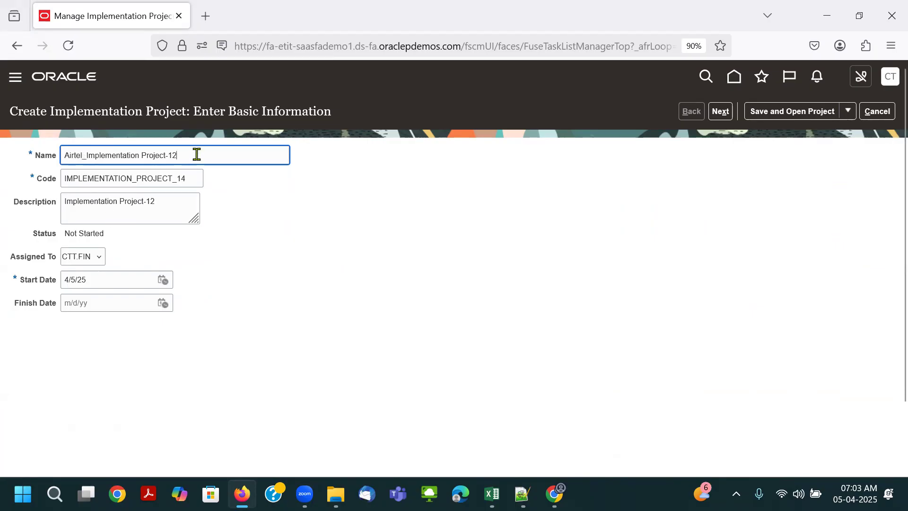
{"action": "key", "text": "BackSpace"}
{"action": "key", "text": "Tab"}
{"action": "key", "text": "shift+Tab"}
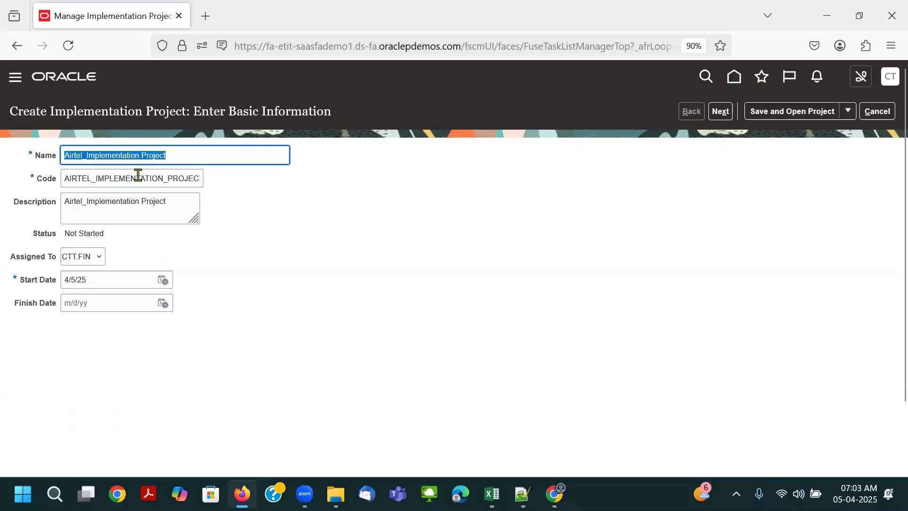
- Replace the space in the project name with an underscore so it reads "Airtel_Implementation_Project"
{"action": "left_click", "coordinate": [163, 156]}
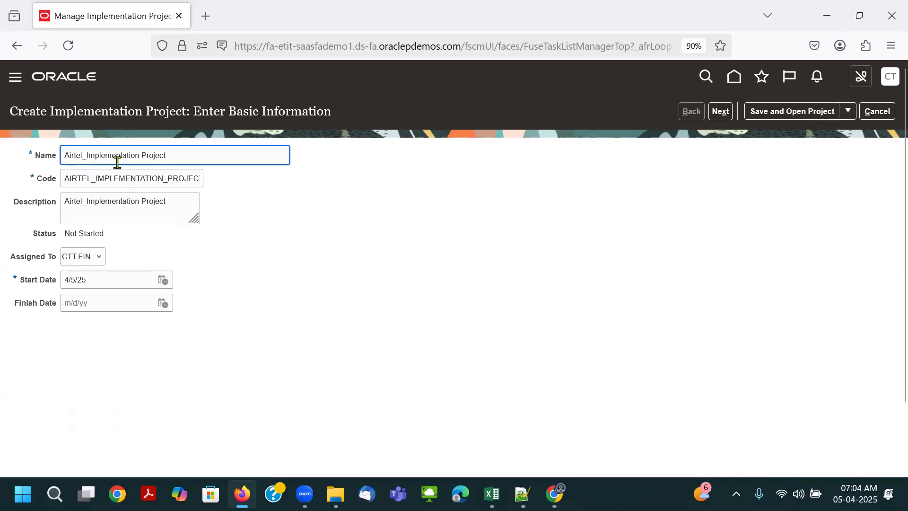
{"action": "left_click", "coordinate": [140, 156]}
{"action": "key", "text": "BackSpace"}
{"action": "type", "text": "_"}
{"action": "key", "text": "Tab"}
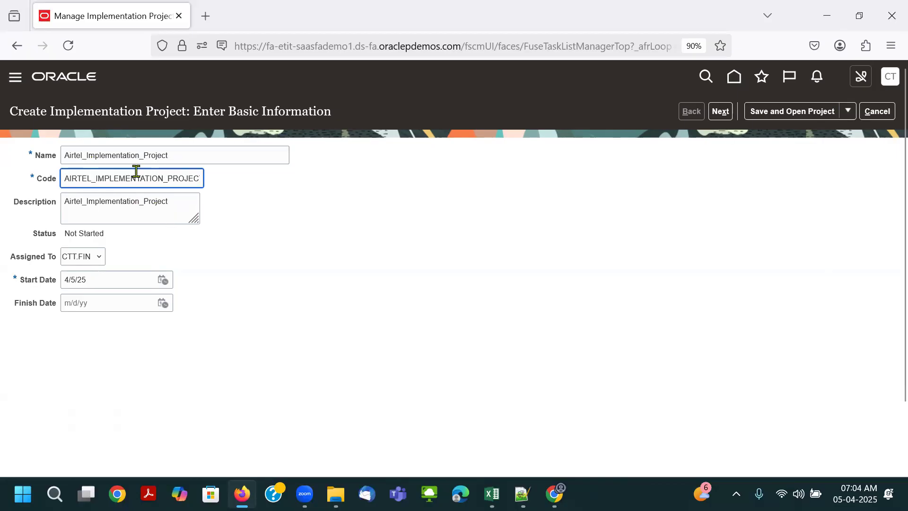
- Set the project's start date to 1/1/25 and continue to the offering selection
{"action": "left_click", "coordinate": [116, 281]}
{"action": "left_click", "coordinate": [163, 281]}
{"action": "left_click", "coordinate": [215, 301]}
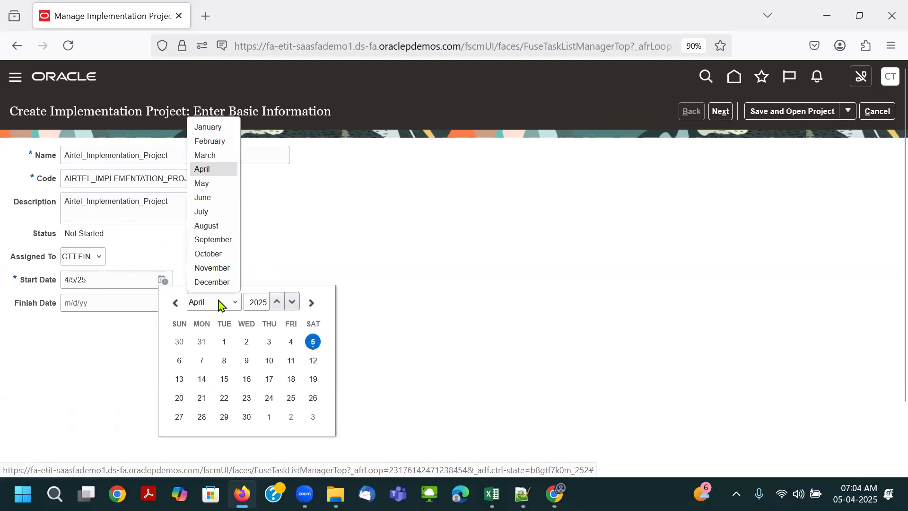
{"action": "left_click", "coordinate": [223, 126]}
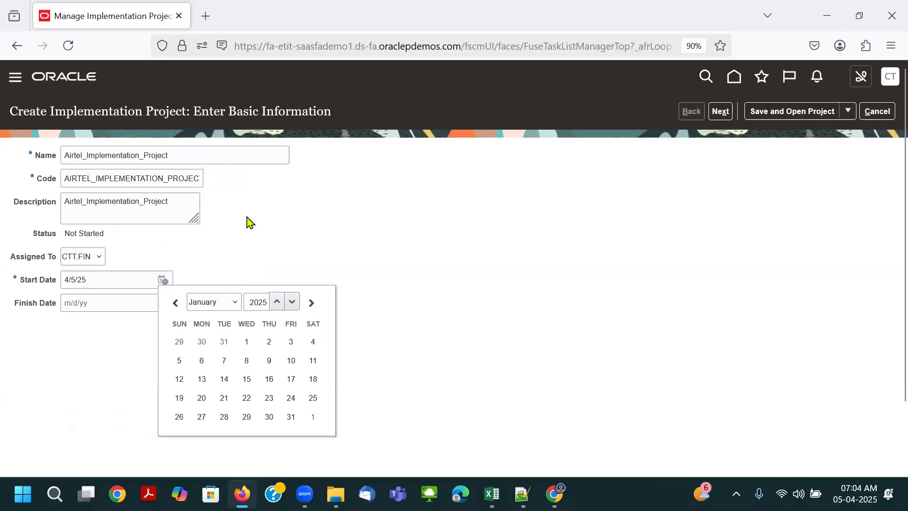
{"action": "left_click", "coordinate": [246, 341]}
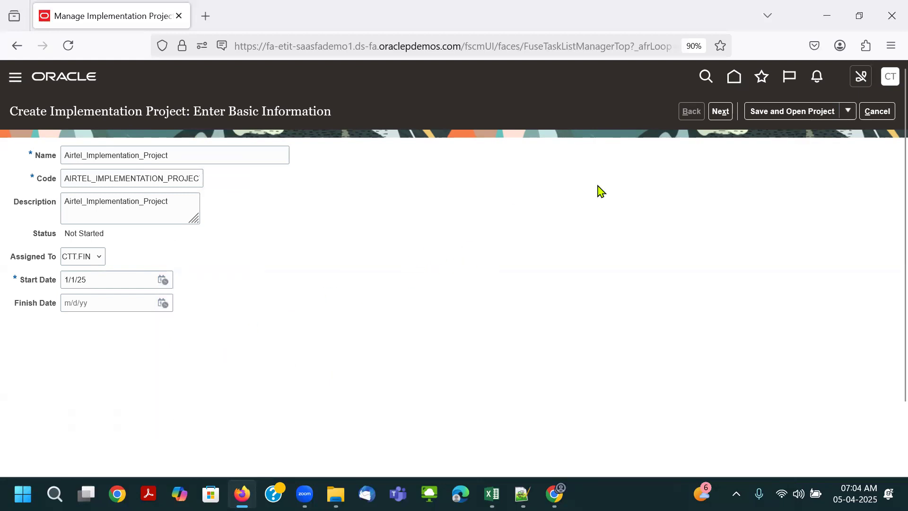
{"action": "left_click", "coordinate": [721, 112]}
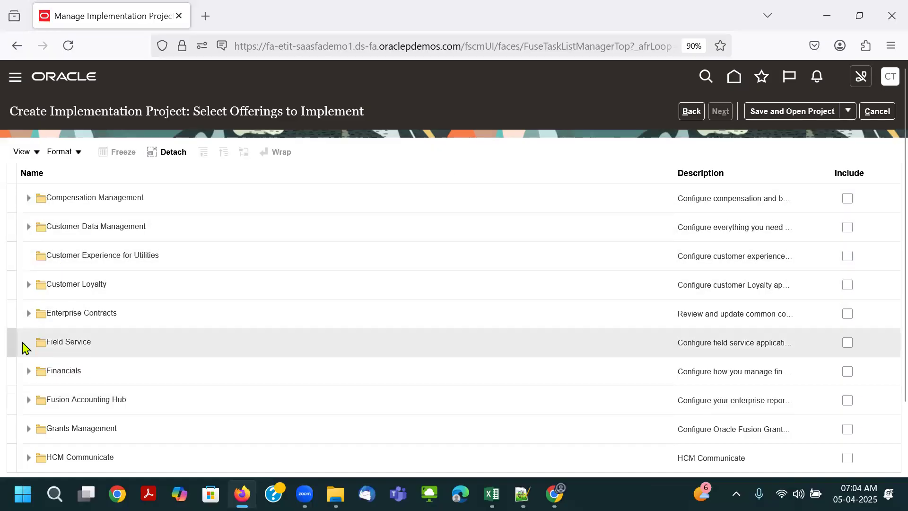
- Expand the Financials offering and include Financials, Supplier Invoice Processing, Expenses, Fixed Assets and Customer Invoice Processing
{"action": "left_click", "coordinate": [28, 372]}
{"action": "scroll", "coordinate": [223, 373], "scroll_direction": "down", "scroll_amount": 3}
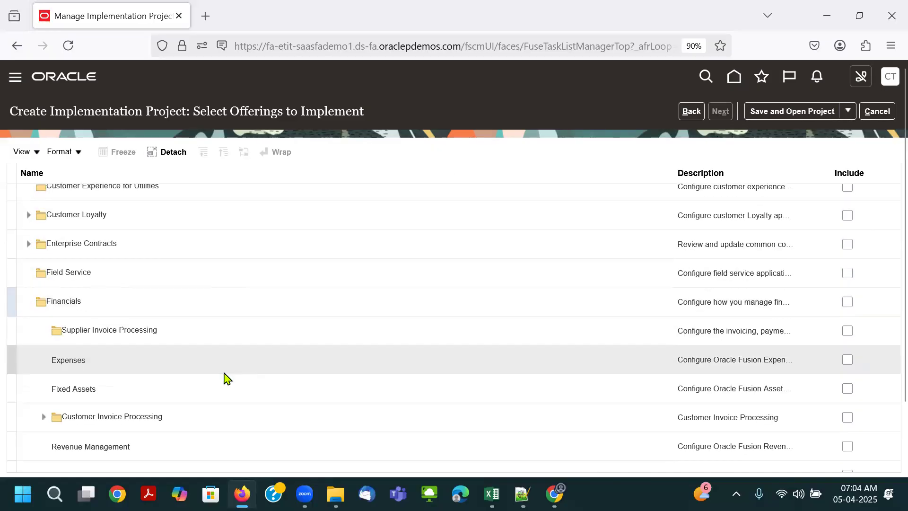
{"action": "left_click", "coordinate": [247, 238]}
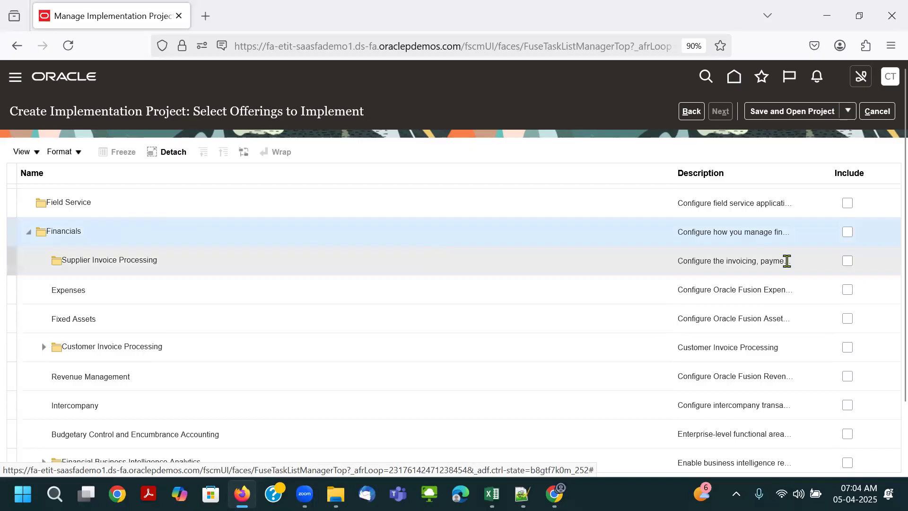
{"action": "left_click", "coordinate": [850, 234]}
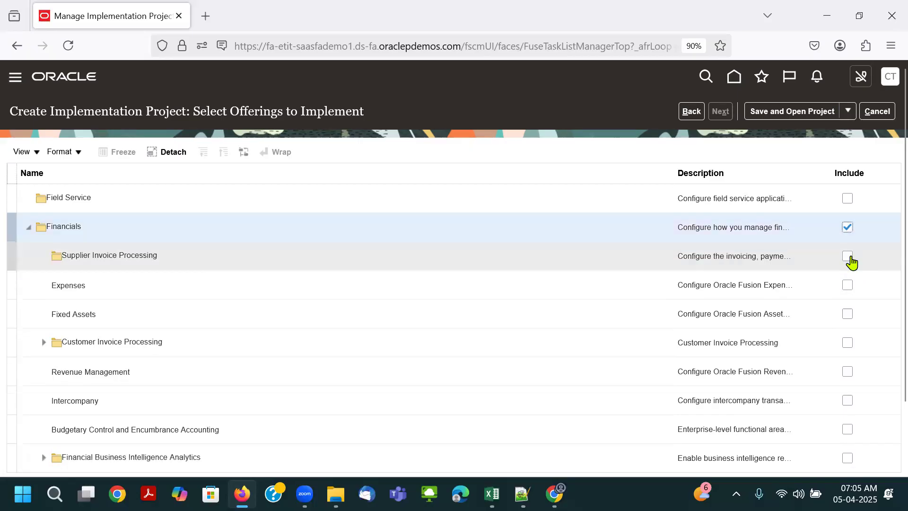
{"action": "left_click", "coordinate": [848, 257]}
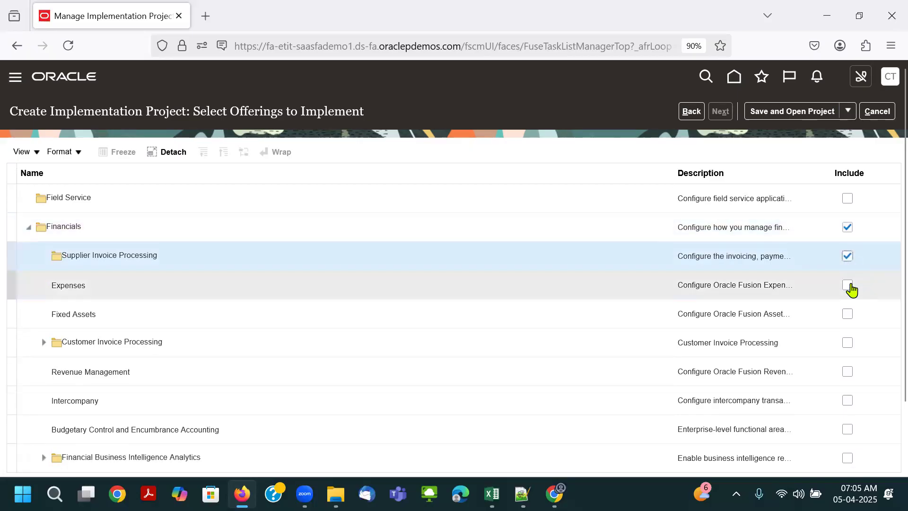
{"action": "left_click", "coordinate": [849, 286]}
{"action": "left_click", "coordinate": [848, 314]}
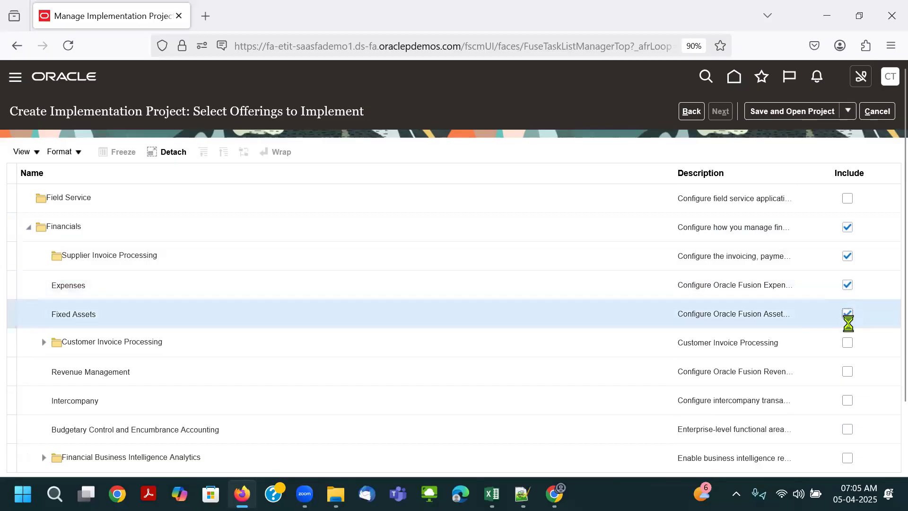
{"action": "left_click", "coordinate": [849, 345]}
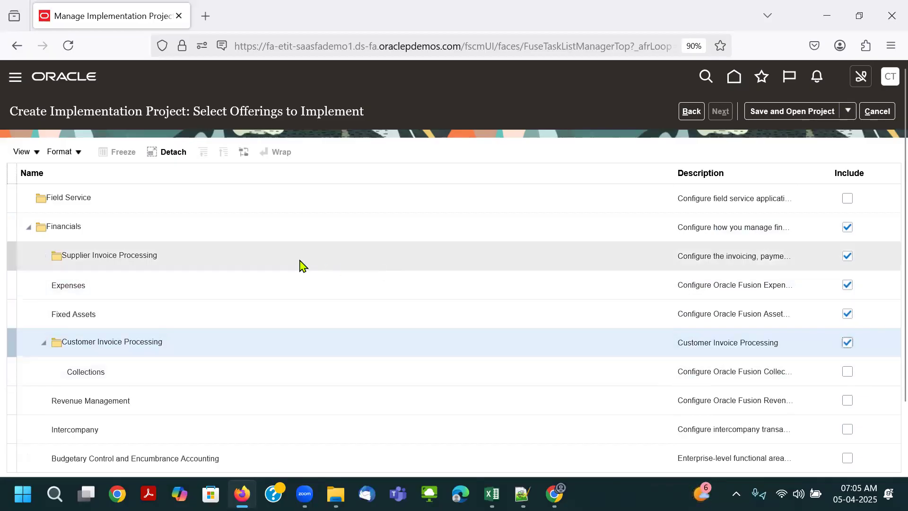
- Widen the Description column and include Collections, Revenue Management, Intercompany, and Budgetary Control and Encumbrance Accounting
{"action": "left_click_drag", "start_coordinate": [674, 167], "coordinate": [236, 208]}
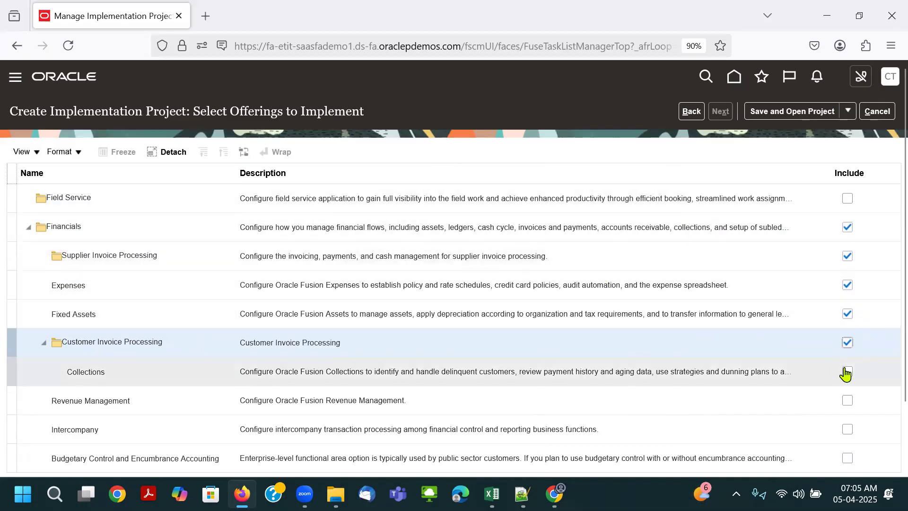
{"action": "left_click", "coordinate": [846, 373]}
{"action": "left_click", "coordinate": [847, 401]}
{"action": "scroll", "coordinate": [850, 378], "scroll_direction": "down", "scroll_amount": 2}
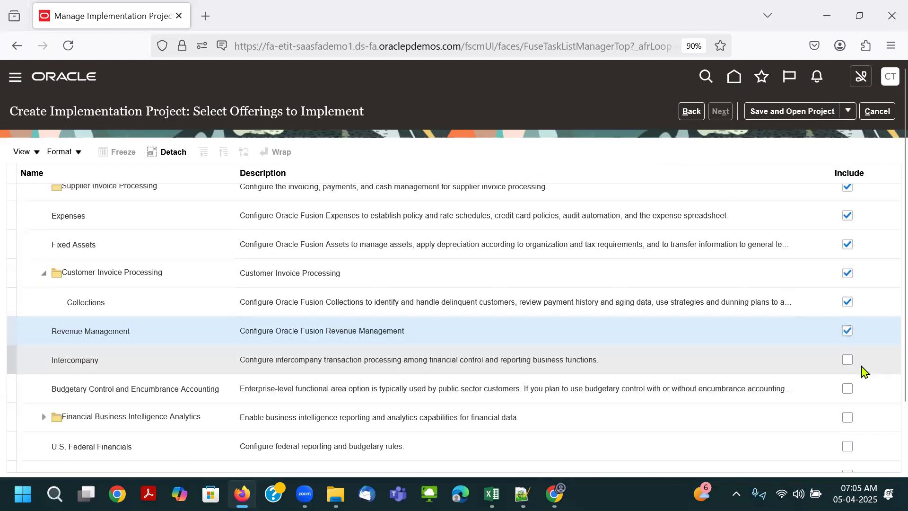
{"action": "left_click", "coordinate": [848, 361]}
{"action": "left_click", "coordinate": [848, 389]}
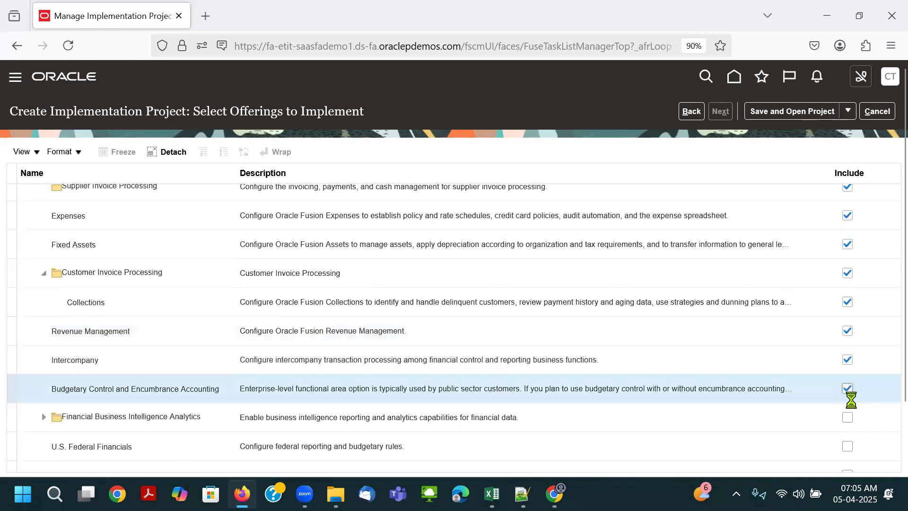
- Include Financial Business Intelligence Analytics with its Profitability, Fixed Assets, General Ledger, Accounts Payable and Employee Expenses analytics options
{"action": "left_click", "coordinate": [846, 417]}
{"action": "scroll", "coordinate": [843, 377], "scroll_direction": "down", "scroll_amount": 4}
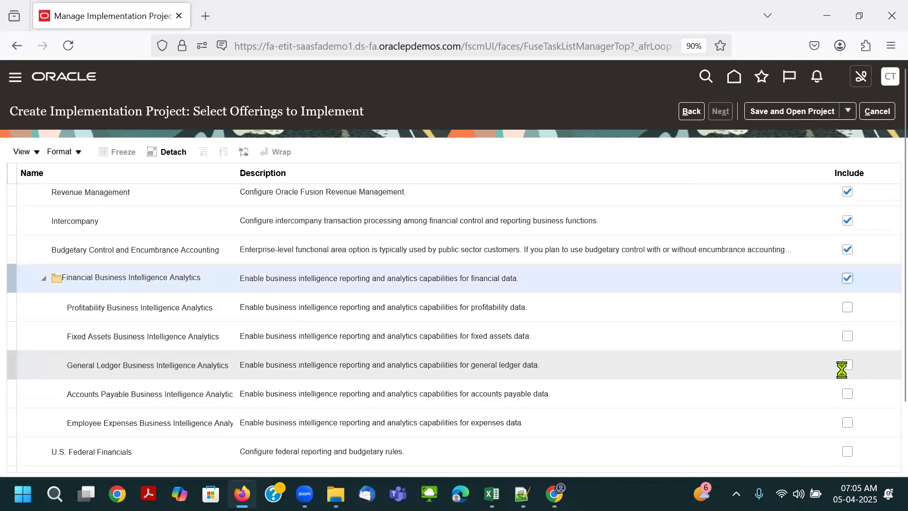
{"action": "left_click", "coordinate": [847, 307]}
{"action": "left_click", "coordinate": [848, 336]}
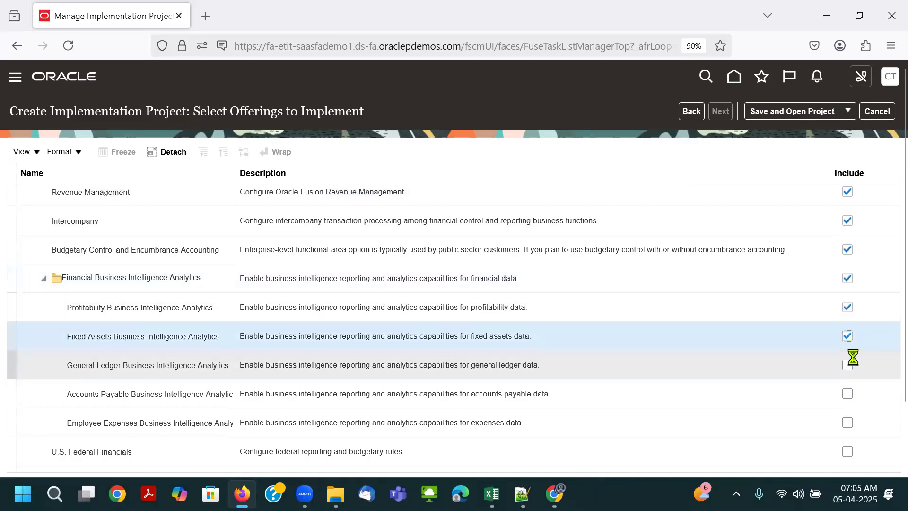
{"action": "left_click", "coordinate": [850, 366]}
{"action": "left_click", "coordinate": [849, 394]}
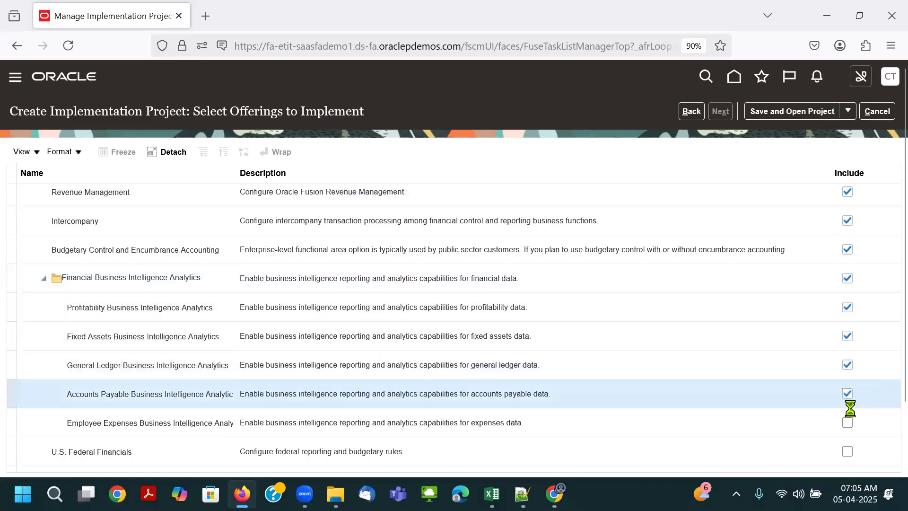
{"action": "left_click", "coordinate": [847, 423]}
- Include the remaining Financials options U.S. Federal Financials, Joint Venture Management and Lease Accounting
{"action": "scroll", "coordinate": [846, 412], "scroll_direction": "down", "scroll_amount": 2}
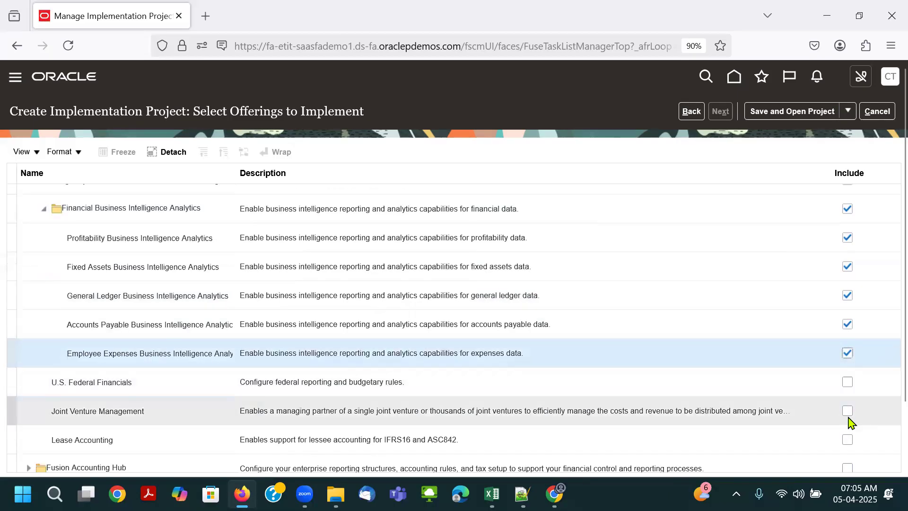
{"action": "left_click", "coordinate": [847, 384]}
{"action": "left_click", "coordinate": [848, 412]}
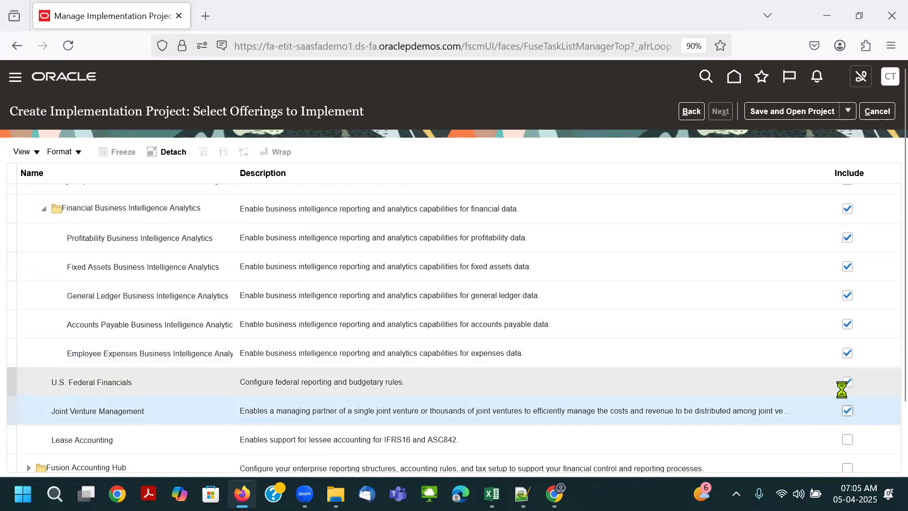
{"action": "scroll", "coordinate": [841, 389], "scroll_direction": "down", "scroll_amount": 2}
{"action": "left_click", "coordinate": [847, 370]}
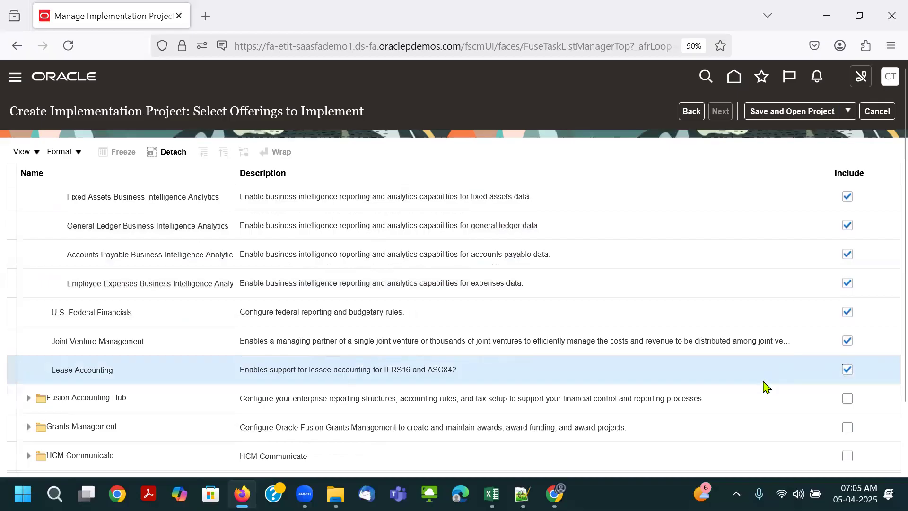
- Review the included Financials options, save the Airtel implementation project and open it
{"action": "scroll", "coordinate": [766, 385], "scroll_direction": "up", "scroll_amount": 10}
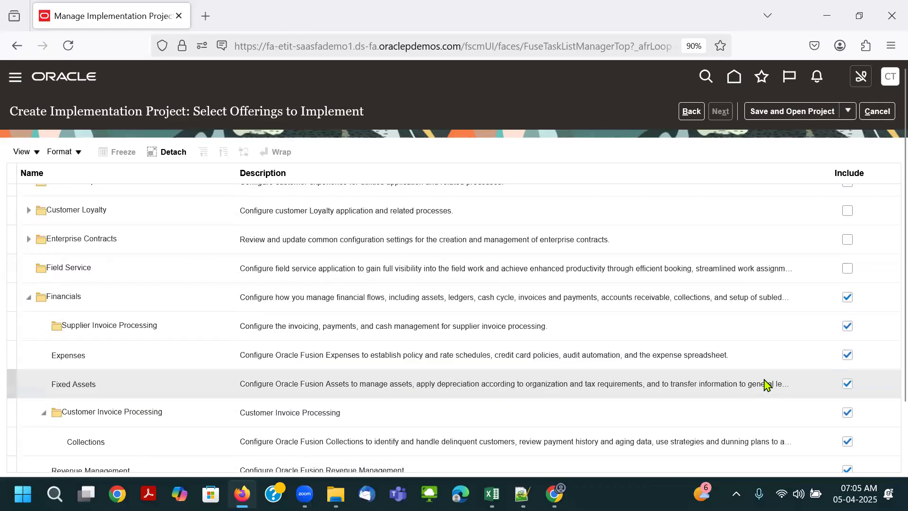
{"action": "scroll", "coordinate": [766, 385], "scroll_direction": "up", "scroll_amount": 2}
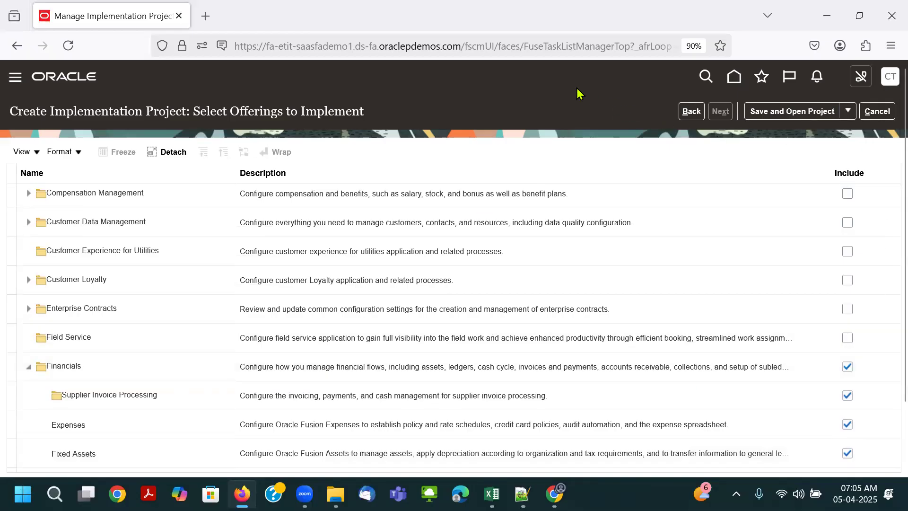
{"action": "key", "text": "ctrl+minus"}
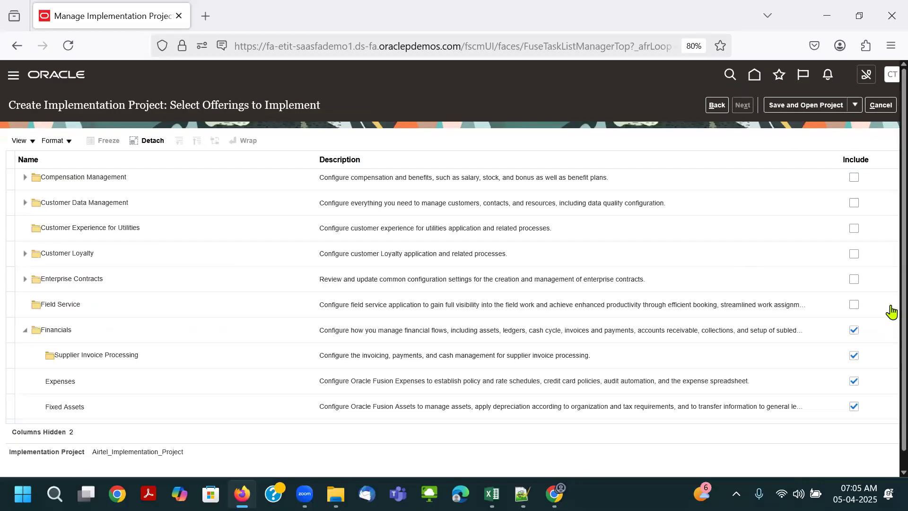
{"action": "scroll", "coordinate": [891, 310], "scroll_direction": "down", "scroll_amount": 1}
{"action": "scroll", "coordinate": [891, 310], "scroll_direction": "down", "scroll_amount": 3}
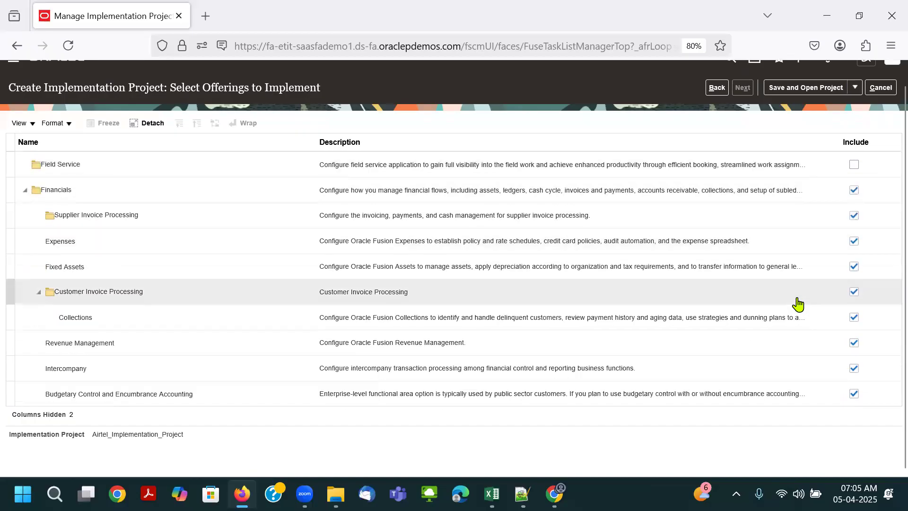
{"action": "left_click", "coordinate": [275, 189]}
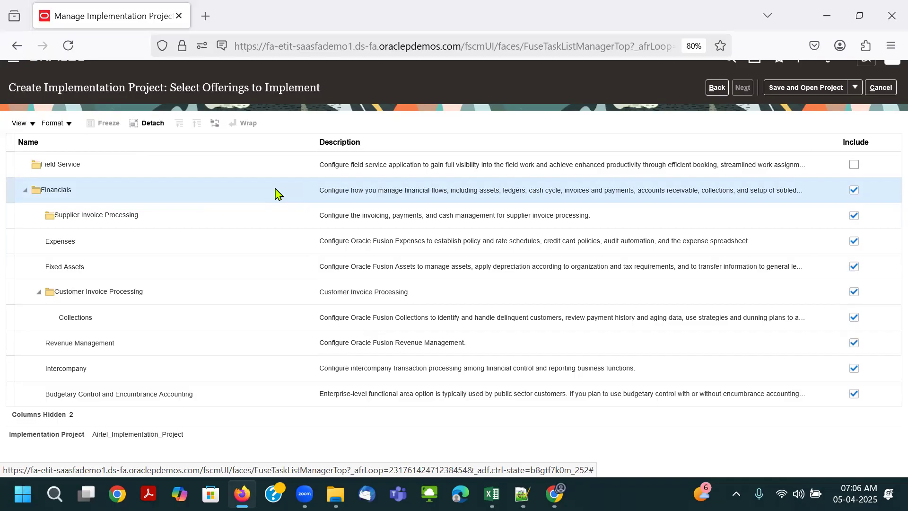
{"action": "scroll", "coordinate": [629, 253], "scroll_direction": "up", "scroll_amount": 4}
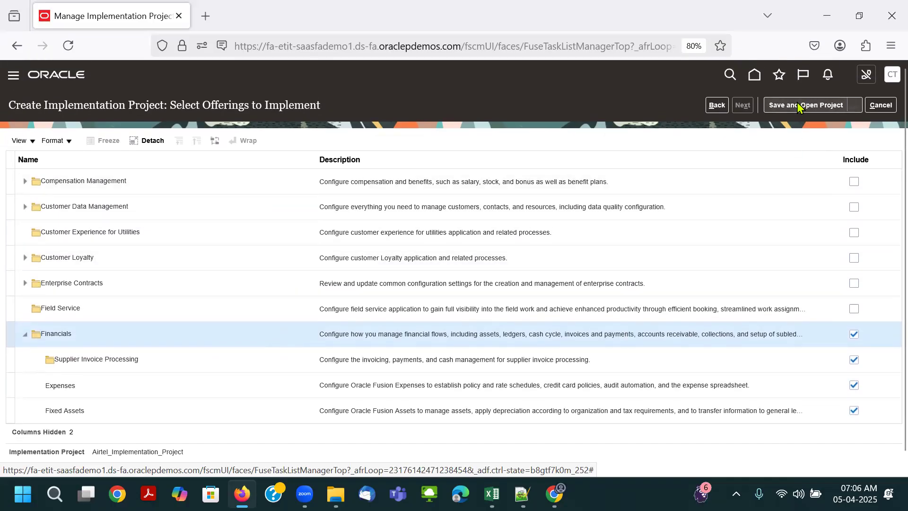
{"action": "left_click", "coordinate": [798, 106]}
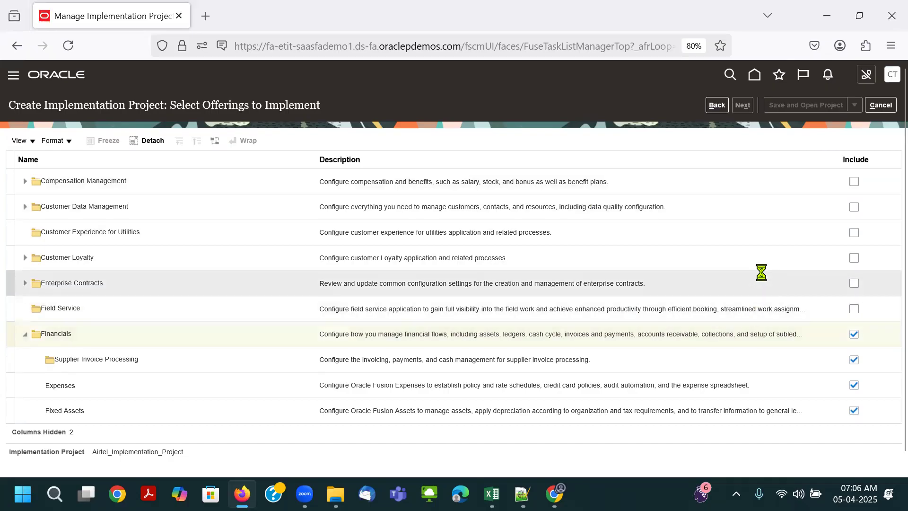
{"action": "scroll", "coordinate": [760, 269], "scroll_direction": "down", "scroll_amount": 2}
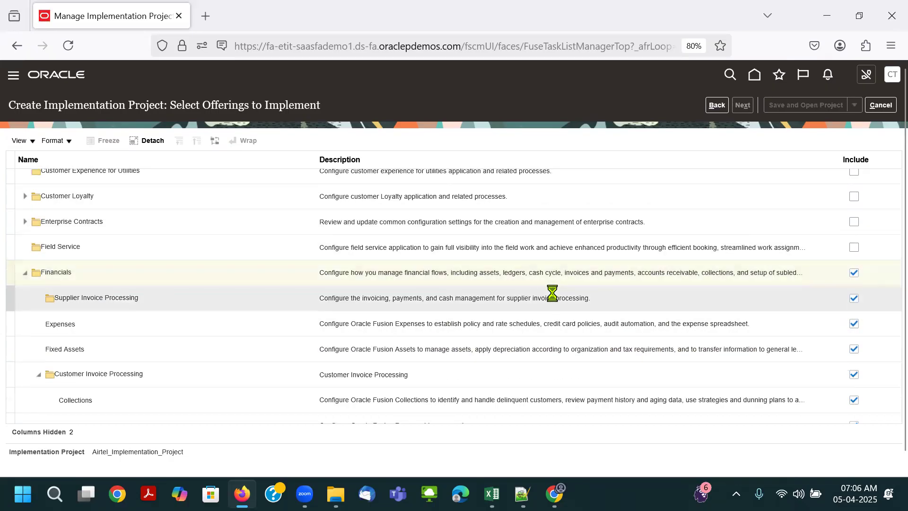
{"action": "scroll", "coordinate": [778, 189], "scroll_direction": "up", "scroll_amount": 2}
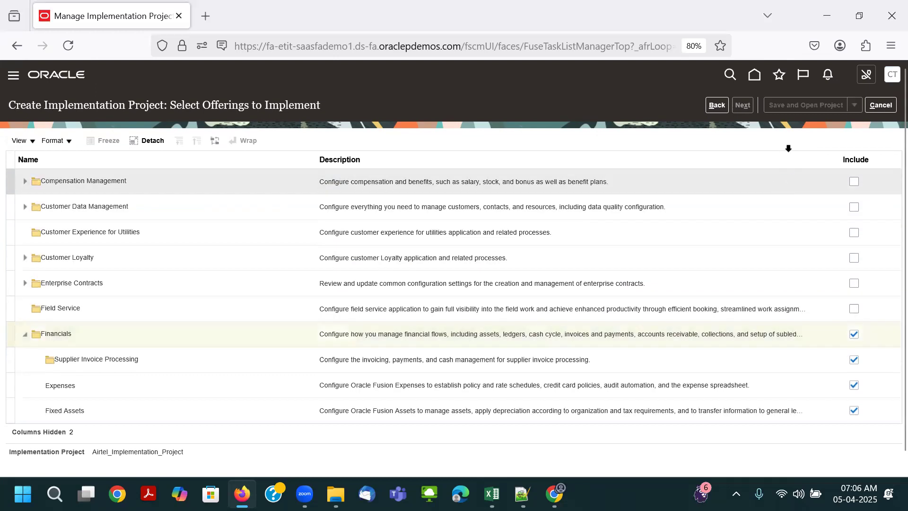
{"action": "key", "text": "ctrl+plus"}
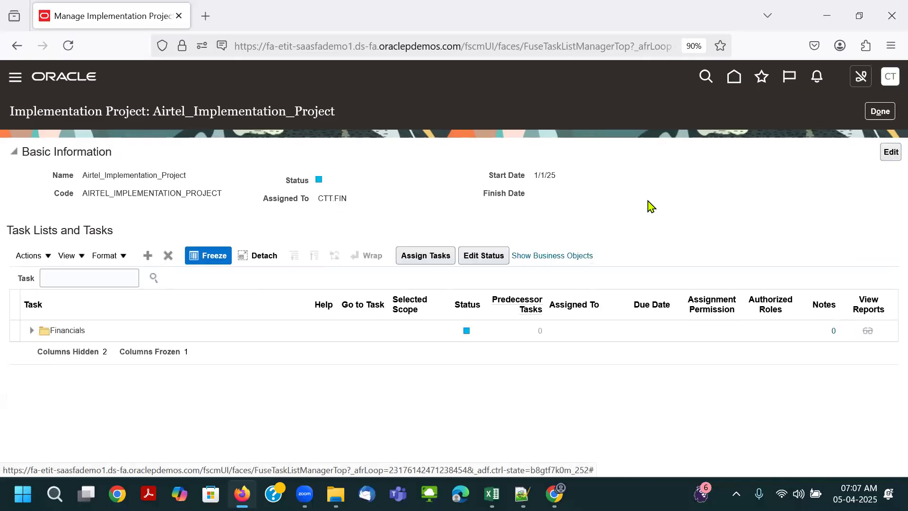
- Expand the Financials task list in Airtel_Implementation_Project to view its configuration tasks, and close the project
{"action": "double_click", "coordinate": [95, 179]}
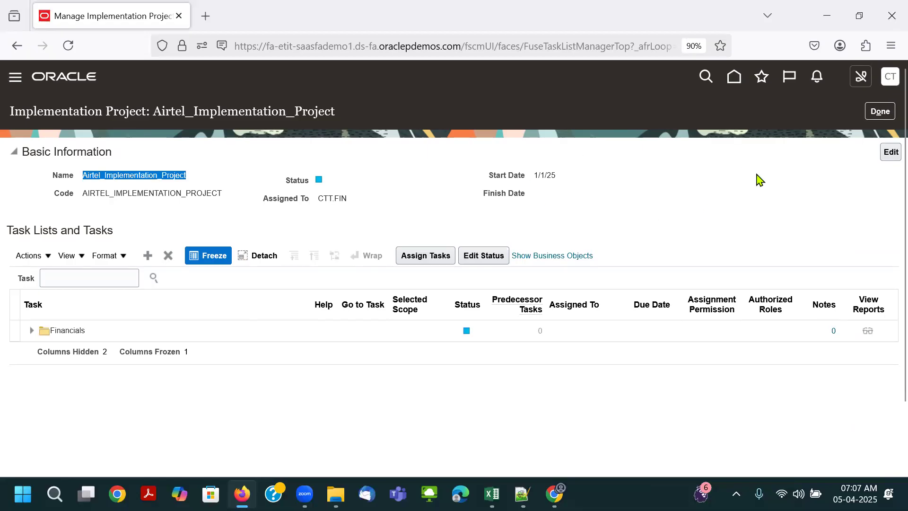
{"action": "left_click", "coordinate": [32, 330]}
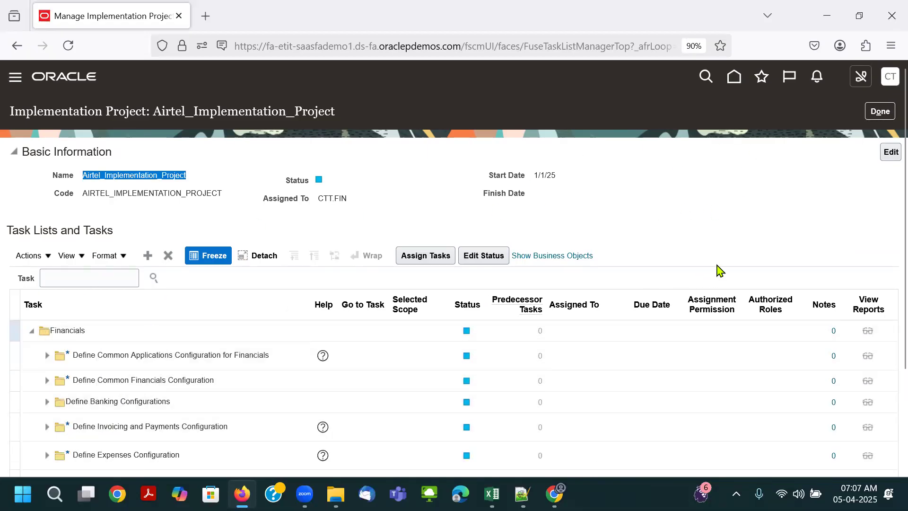
{"action": "left_click", "coordinate": [879, 111]}
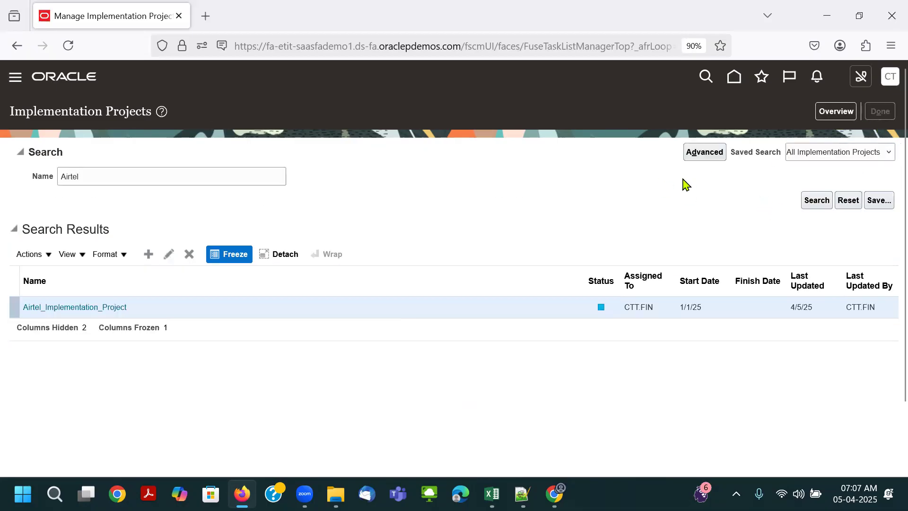
- Switch to the Excel class notes and copy the Manage Geographies prerequisite from the GL Rapid Implementation sheet
{"action": "key", "text": "alt+Tab"}
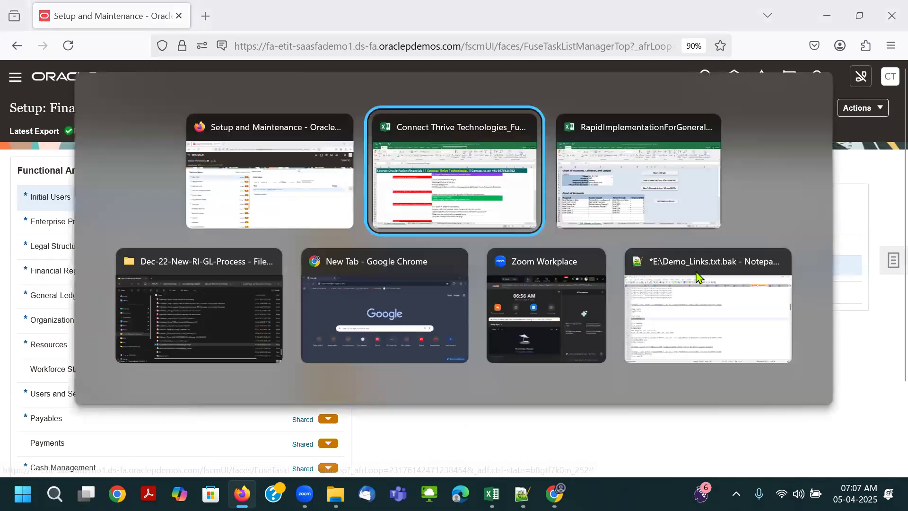
{"action": "left_click", "coordinate": [346, 226]}
{"action": "left_click", "coordinate": [394, 211]}
{"action": "left_click", "coordinate": [410, 224]}
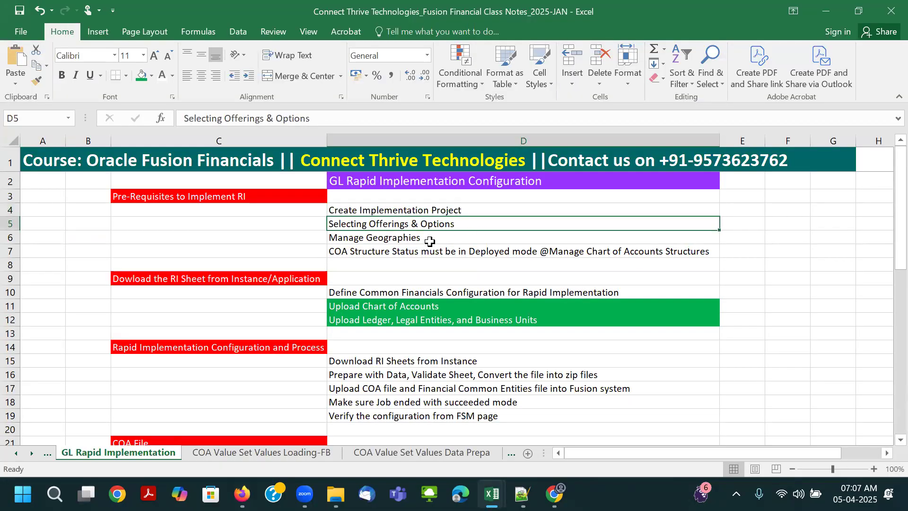
{"action": "left_click", "coordinate": [382, 239]}
{"action": "key", "text": "ctrl+c"}
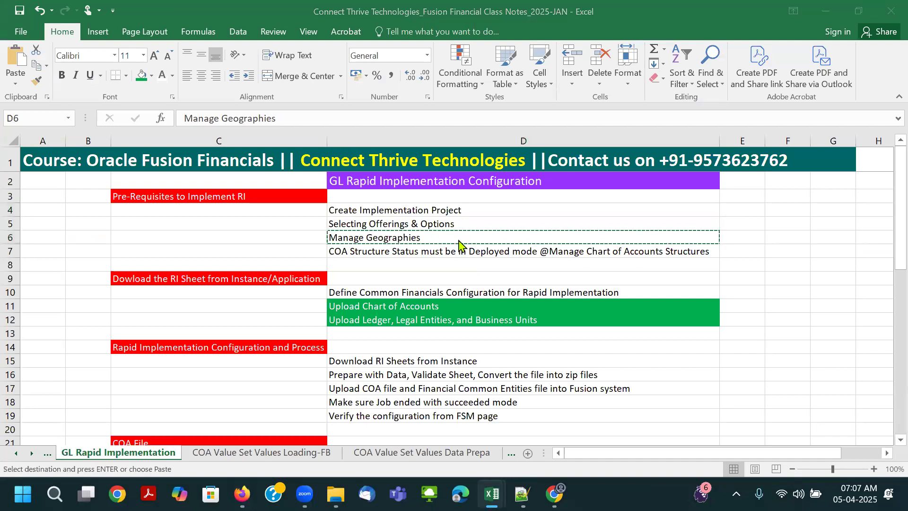
- Switch back to Oracle Setup and Maintenance, search the tasks for Manage Geographies and open that task
{"action": "key", "text": "alt+Tab"}
{"action": "left_click", "coordinate": [485, 166]}
{"action": "key", "text": "ctrl+v"}
{"action": "key", "text": "Return"}
{"action": "left_click", "coordinate": [400, 267]}
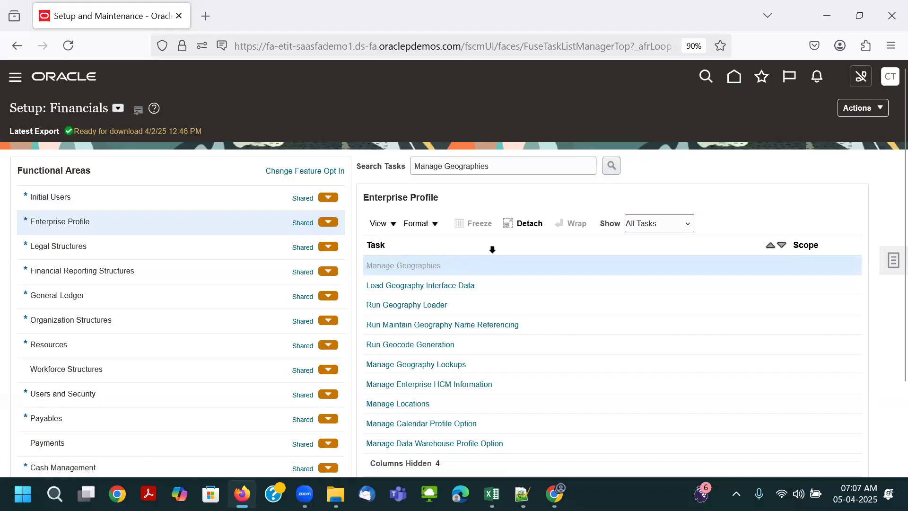
- Search the geographies for the country code US
{"action": "left_click", "coordinate": [229, 155]}
{"action": "key", "text": "Tab"}
{"action": "key", "text": "Tab"}
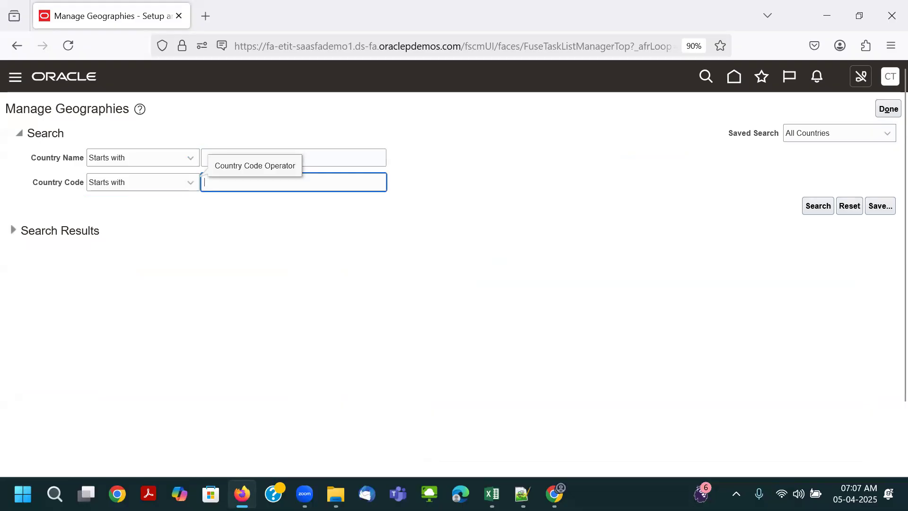
{"action": "type", "text": "US"}
{"action": "key", "text": "Return"}
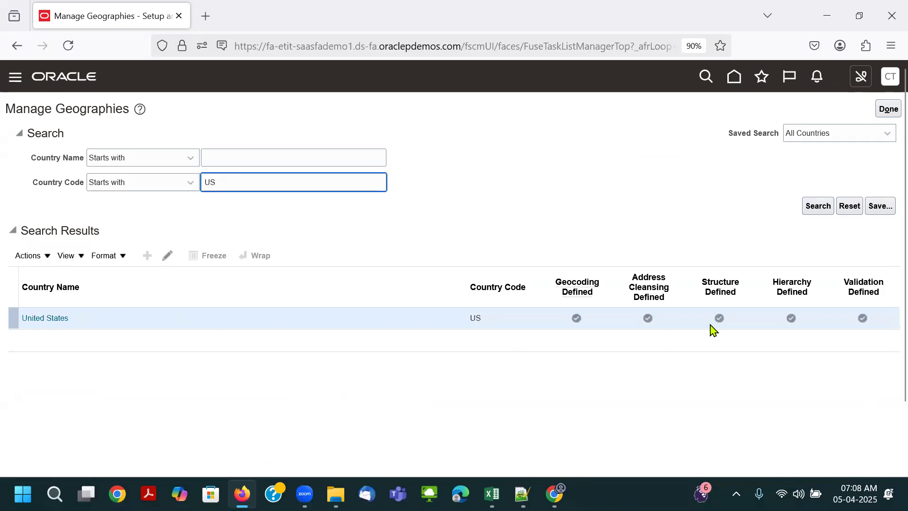
- Open the United States geography hierarchy and expand state DC, county Dist of Columbia and city Blue Plains
{"action": "left_click", "coordinate": [790, 319]}
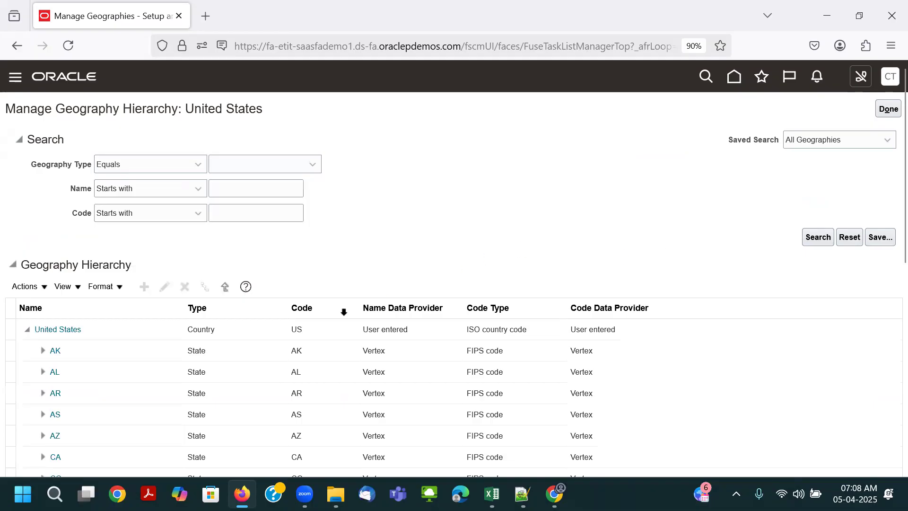
{"action": "scroll", "coordinate": [279, 350], "scroll_direction": "down", "scroll_amount": 3}
{"action": "left_click", "coordinate": [43, 381]}
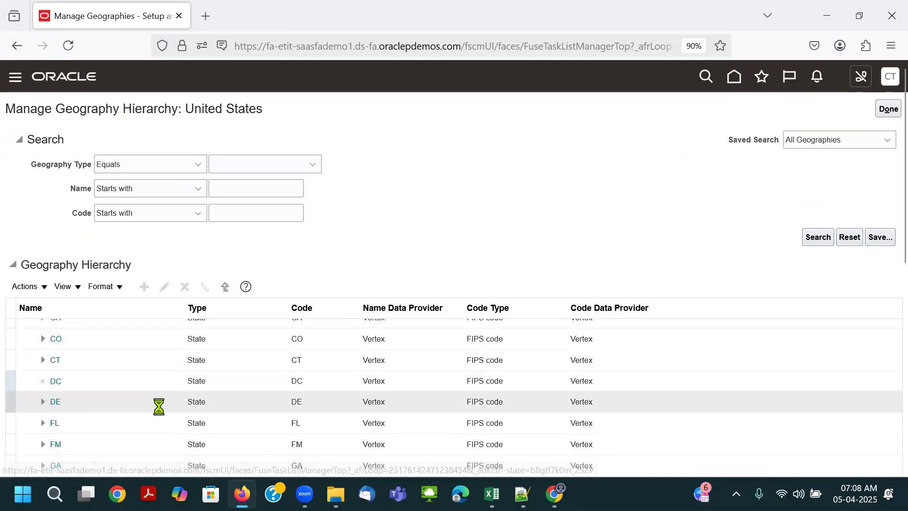
{"action": "scroll", "coordinate": [158, 406], "scroll_direction": "down", "scroll_amount": 2}
{"action": "left_click", "coordinate": [58, 333]}
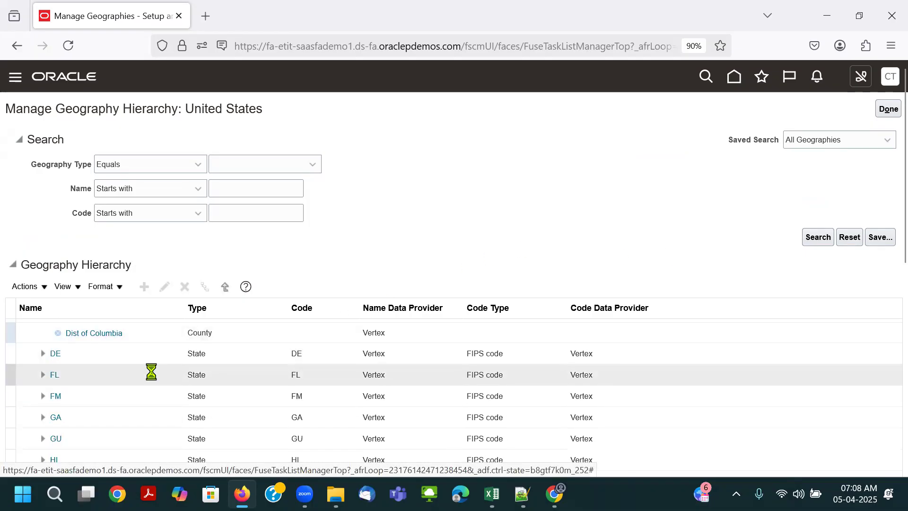
{"action": "scroll", "coordinate": [154, 397], "scroll_direction": "down", "scroll_amount": 2}
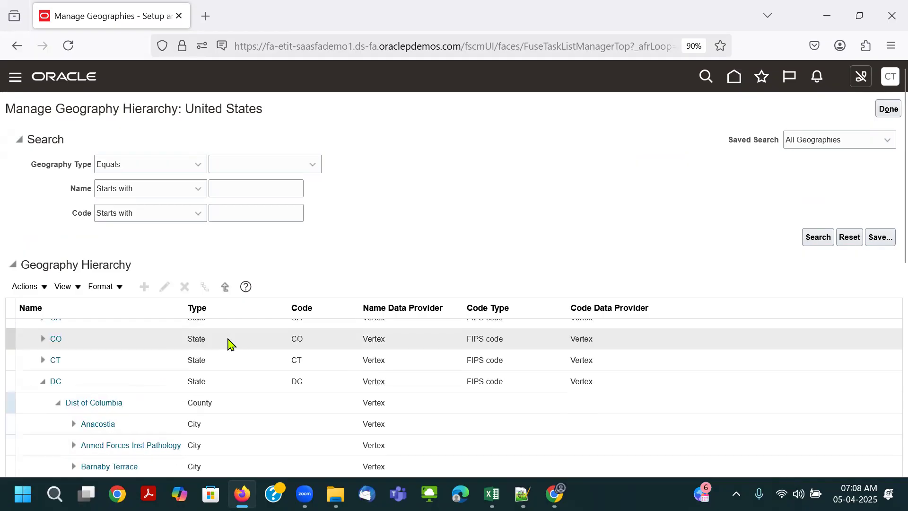
{"action": "scroll", "coordinate": [236, 364], "scroll_direction": "down", "scroll_amount": 4}
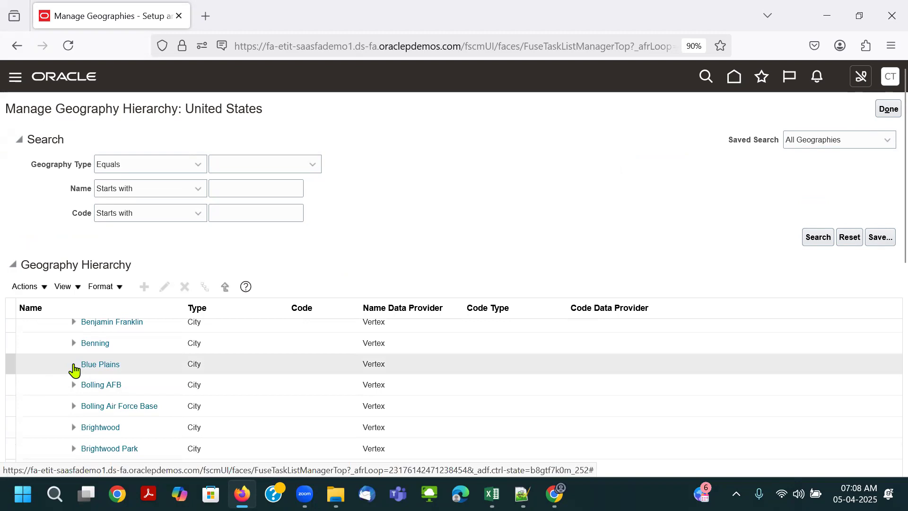
{"action": "left_click", "coordinate": [73, 364]}
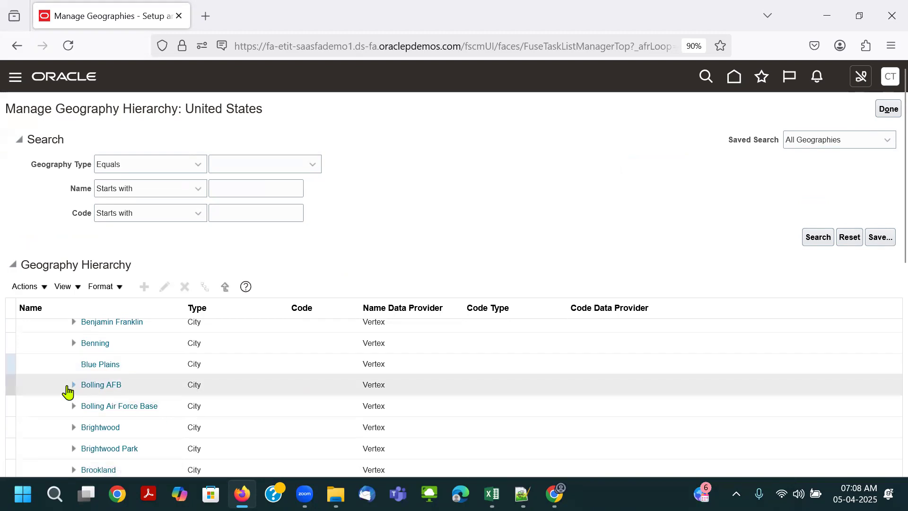
- Look through the Dist of Columbia cities and expand River Terrace to view its postal code level
{"action": "scroll", "coordinate": [212, 418], "scroll_direction": "down", "scroll_amount": 5}
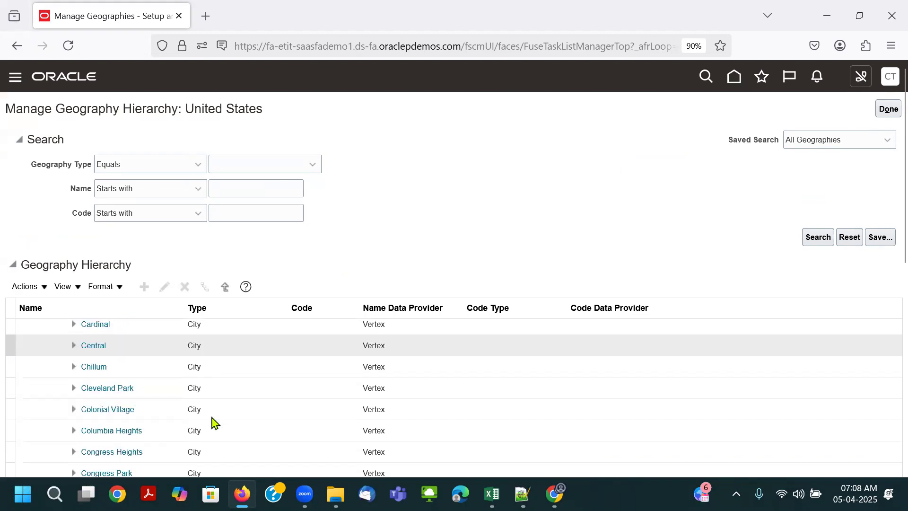
{"action": "scroll", "coordinate": [212, 421], "scroll_direction": "down", "scroll_amount": 3}
{"action": "scroll", "coordinate": [212, 420], "scroll_direction": "down", "scroll_amount": 20}
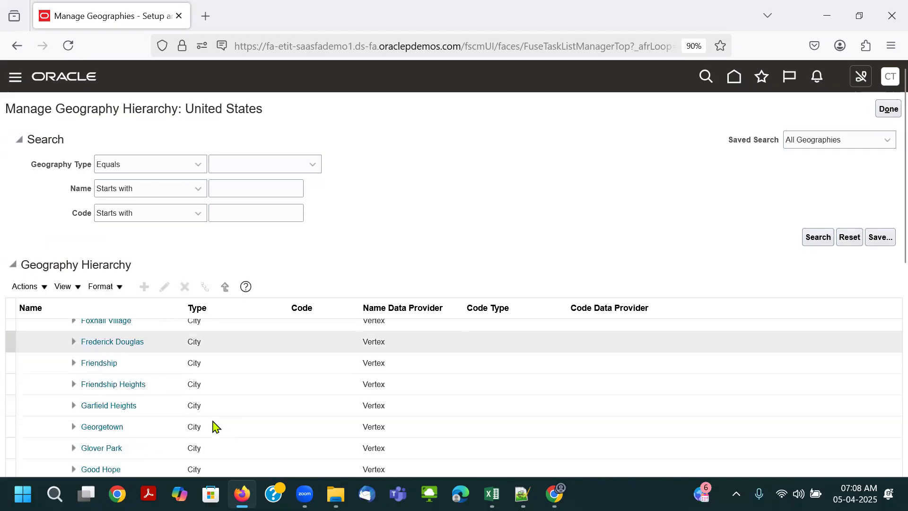
{"action": "scroll", "coordinate": [215, 428], "scroll_direction": "up", "scroll_amount": 4}
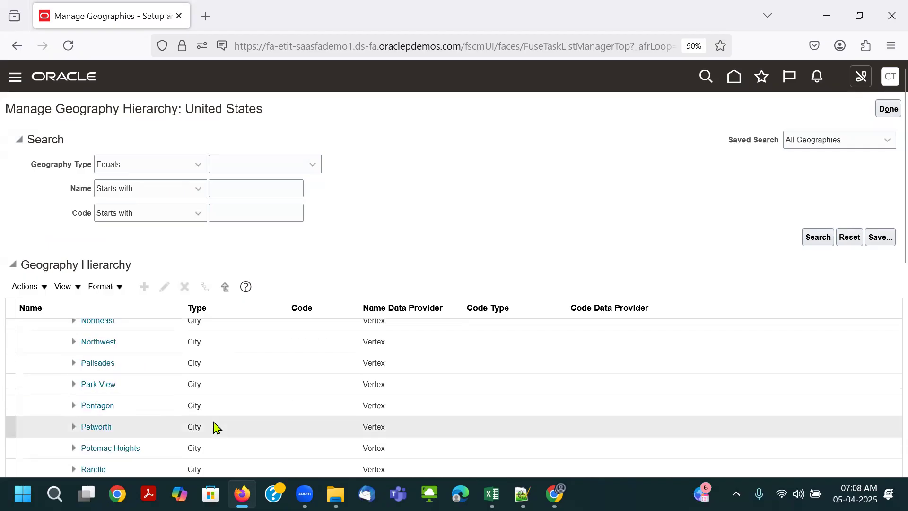
{"action": "scroll", "coordinate": [215, 428], "scroll_direction": "down", "scroll_amount": 2}
{"action": "left_click", "coordinate": [74, 420]}
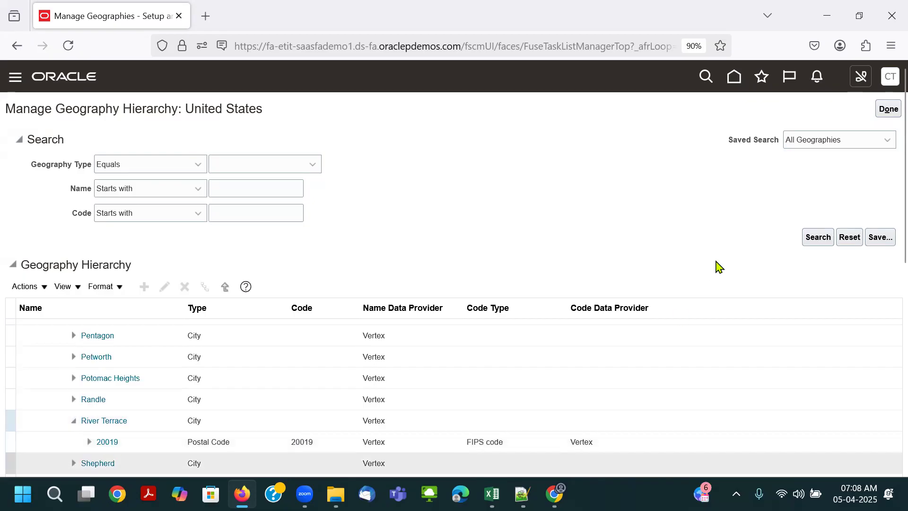
- Close the geography hierarchy, check the COA structure prerequisite in the Excel class notes and return to Oracle Setup and Maintenance
{"action": "left_click", "coordinate": [884, 111]}
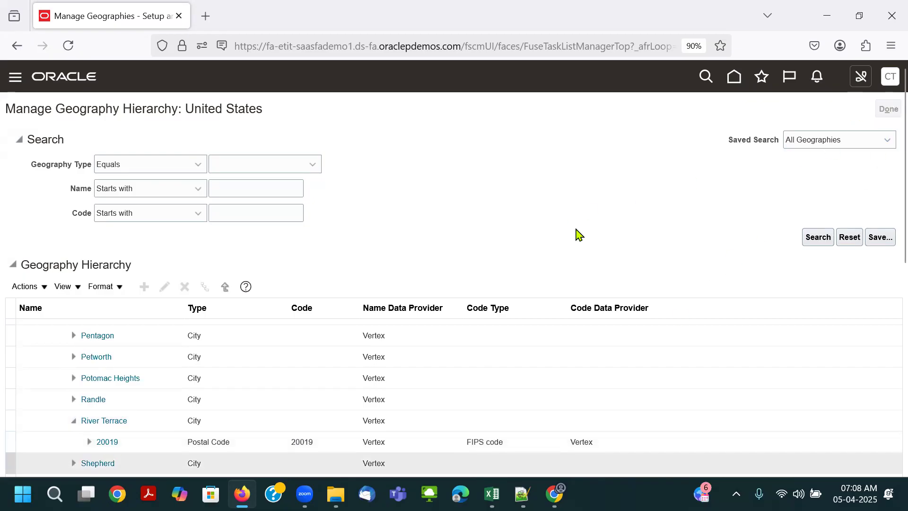
{"action": "key", "text": "alt+Tab"}
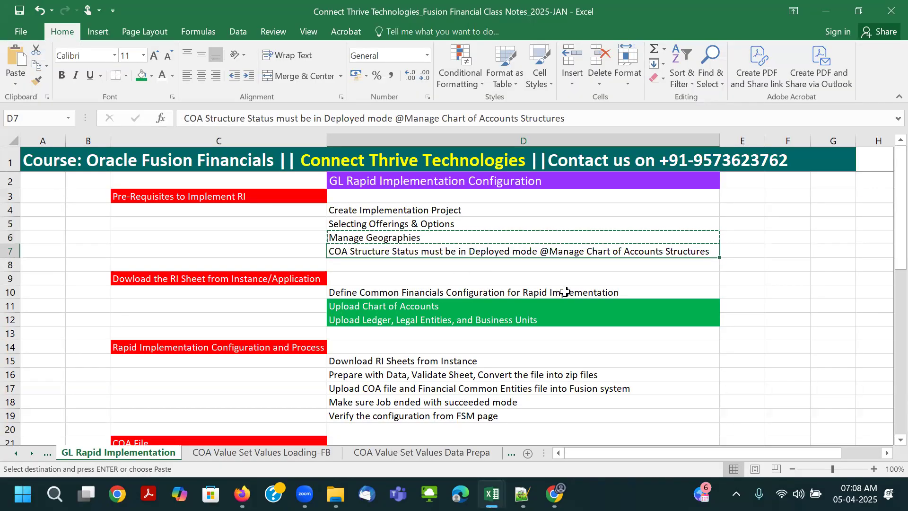
{"action": "key", "text": "alt+Tab"}
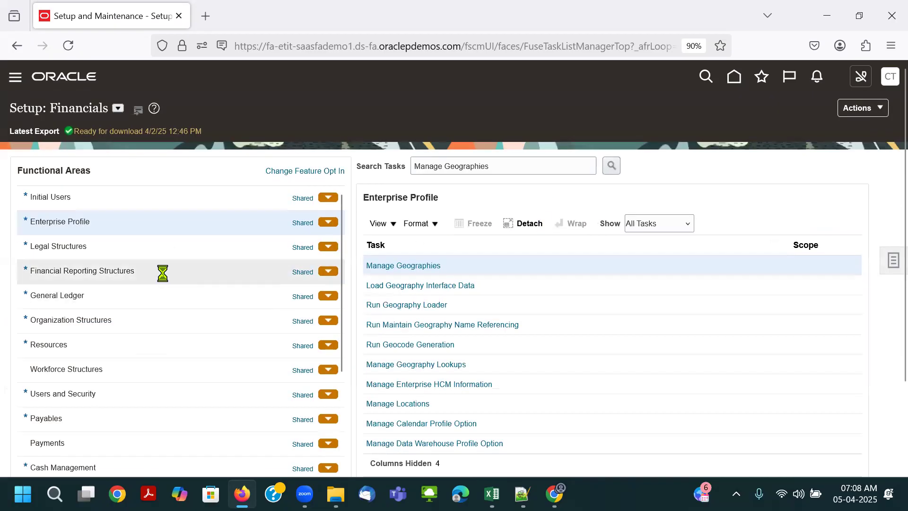
- Open Manage Chart of Accounts Structures under Financial Reporting Structures, search all key flexfields and check the Accounting Flexfield's deployment status
{"action": "left_click", "coordinate": [162, 273]}
{"action": "left_click", "coordinate": [478, 286]}
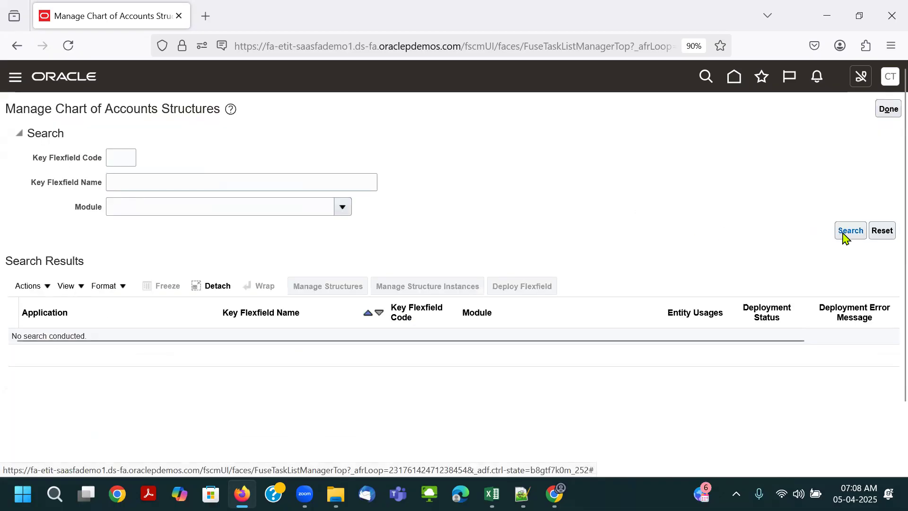
{"action": "left_click", "coordinate": [846, 234]}
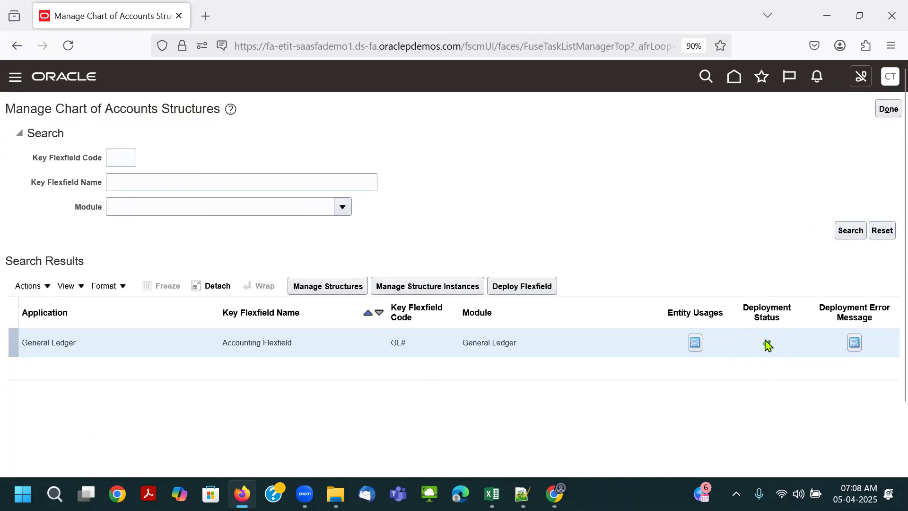
{"action": "mouse_move", "coordinate": [767, 347]}
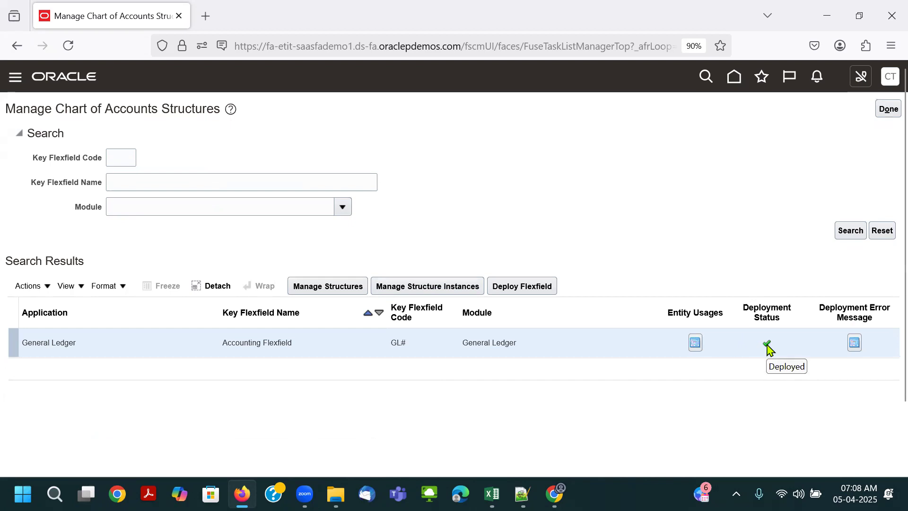
- Close the chart of accounts structures page and open the Setup and Maintenance search page
{"action": "left_click", "coordinate": [889, 110]}
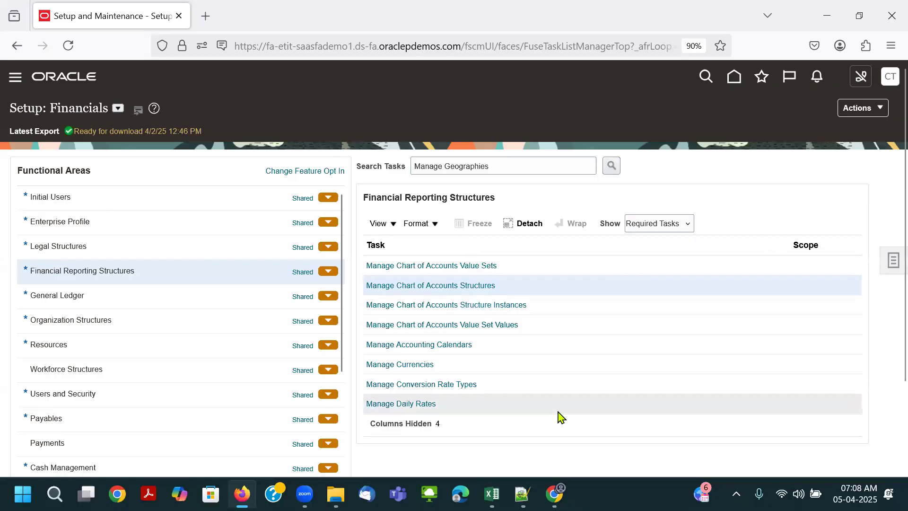
{"action": "left_click", "coordinate": [892, 266]}
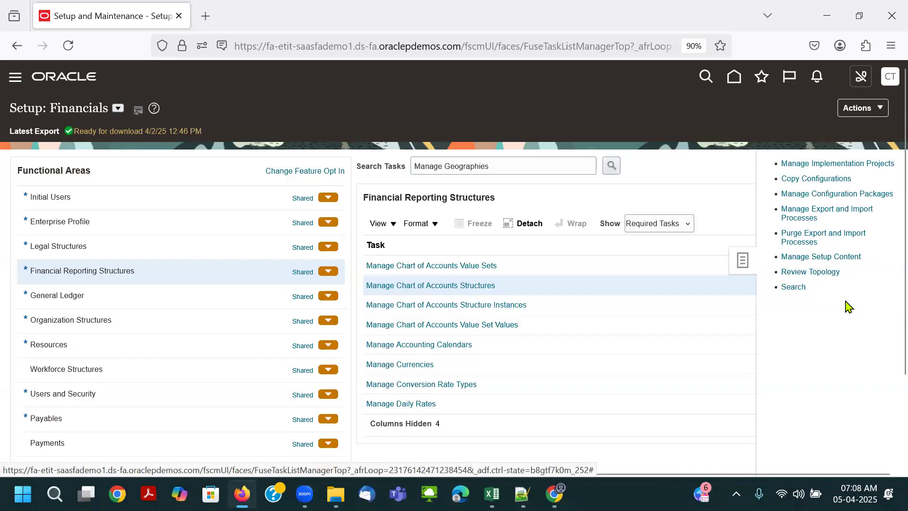
{"action": "left_click", "coordinate": [793, 287]}
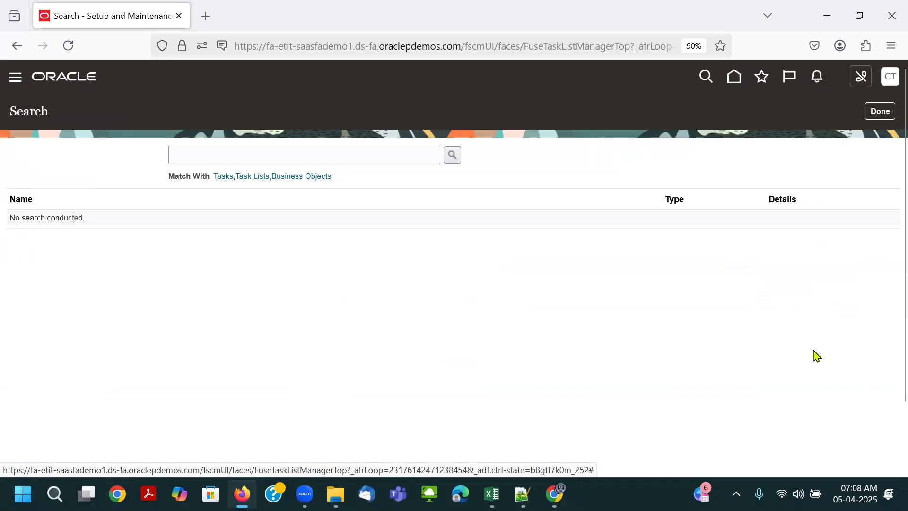
- Copy "Define Common Financials Configuration for Rapid Implementation" from the Excel class notes, search for it in Oracle and open that task list
{"action": "key", "text": "alt+Tab"}
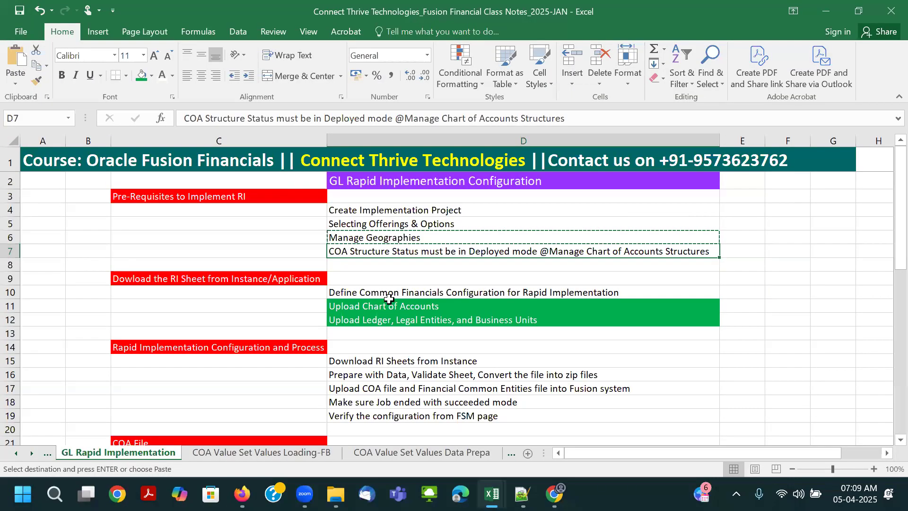
{"action": "left_click", "coordinate": [395, 294]}
{"action": "key", "text": "ctrl+c"}
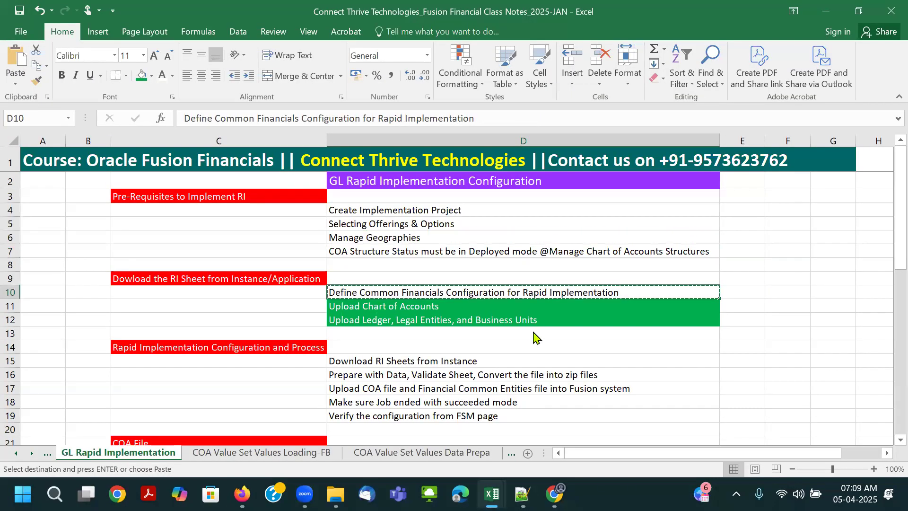
{"action": "key", "text": "alt+Tab"}
{"action": "left_click", "coordinate": [227, 153]}
{"action": "key", "text": "ctrl+v"}
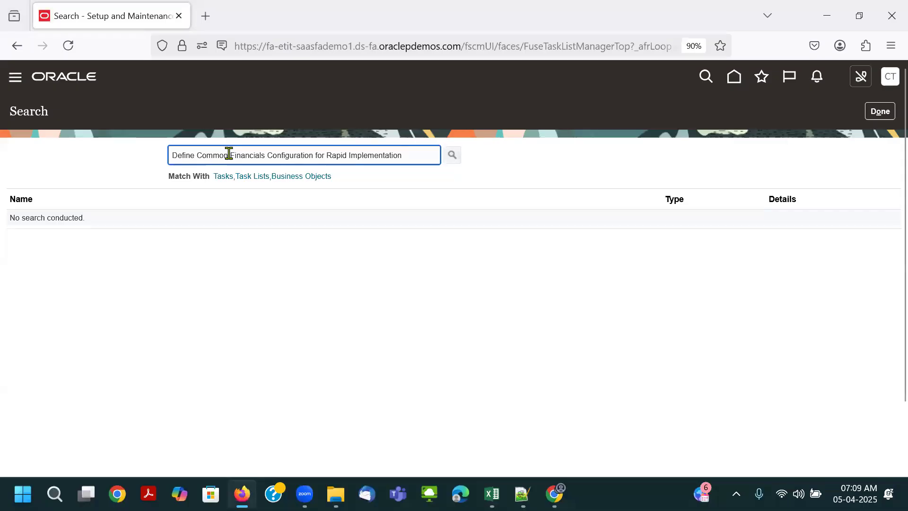
{"action": "key", "text": "Return"}
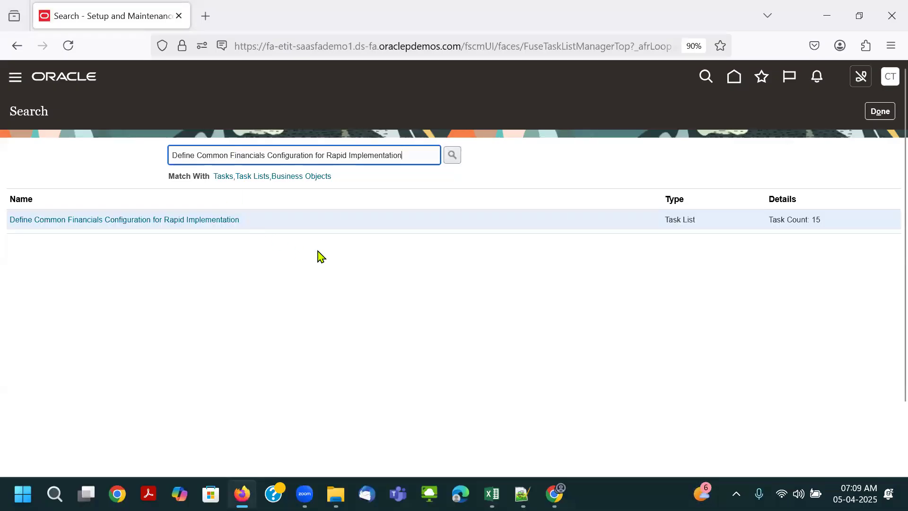
{"action": "left_click", "coordinate": [165, 220]}
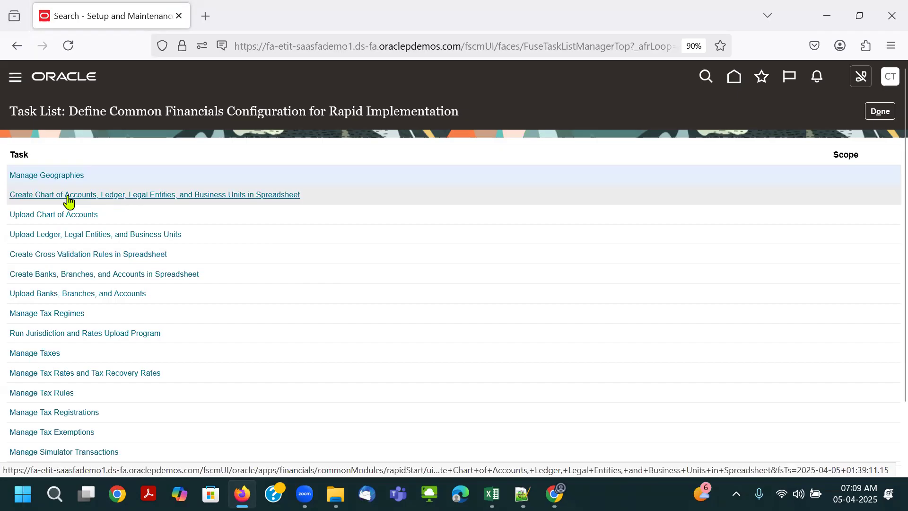
- Copy the task name "Create Chart of Accounts, Ledger, Legal Entities, and Business Units in Spreadsheet" into cell G12 of the Excel class notes without its link formatting
{"action": "left_click", "coordinate": [312, 202]}
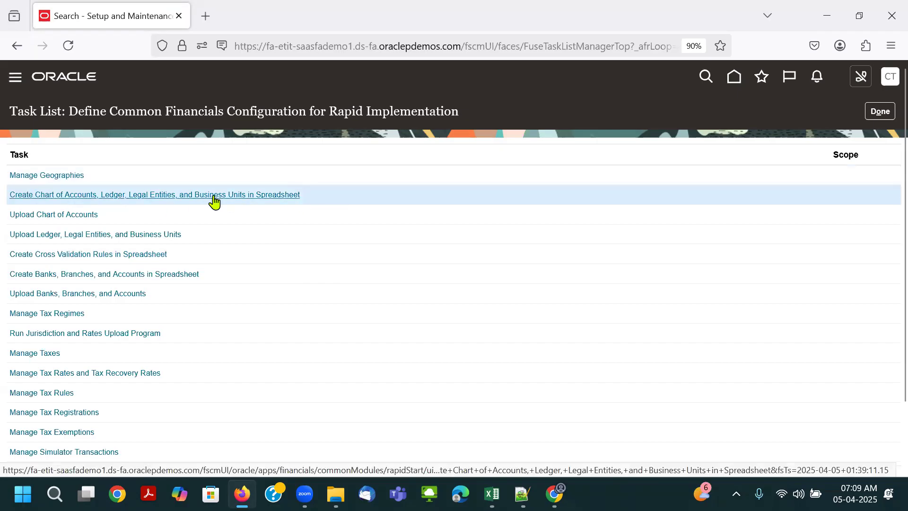
{"action": "left_click_drag", "start_coordinate": [314, 203], "coordinate": [11, 194]}
{"action": "key", "text": "alt+Tab"}
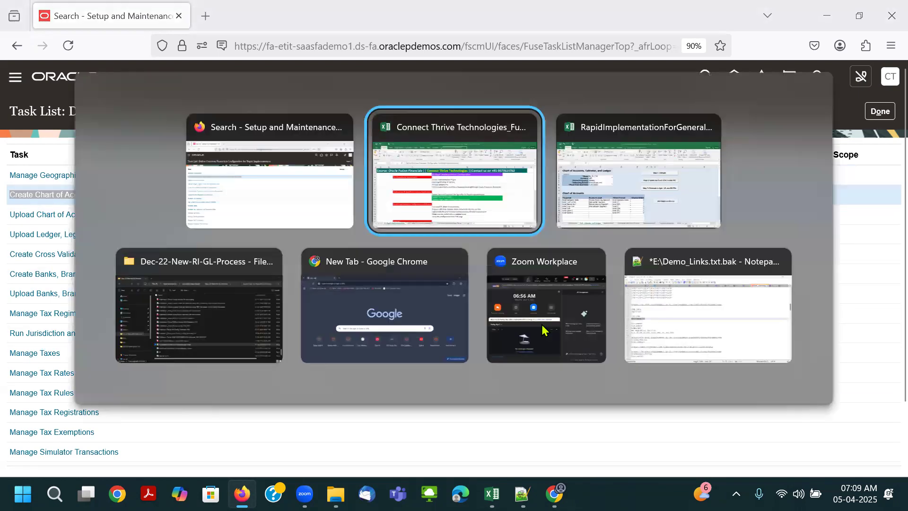
{"action": "left_click", "coordinate": [478, 315]}
{"action": "left_click", "coordinate": [406, 303]}
{"action": "left_click", "coordinate": [821, 326]}
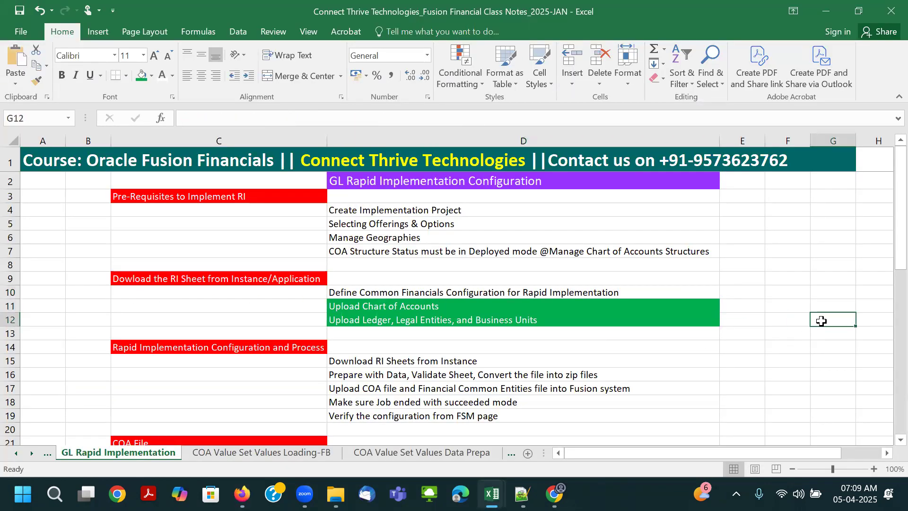
{"action": "right_click", "coordinate": [821, 320]}
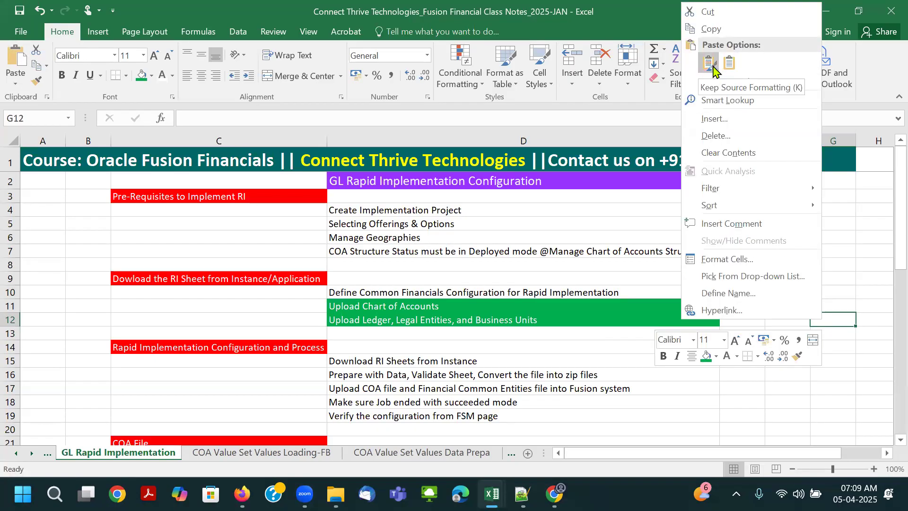
{"action": "left_click", "coordinate": [846, 277]}
{"action": "key", "text": "ctrl+v"}
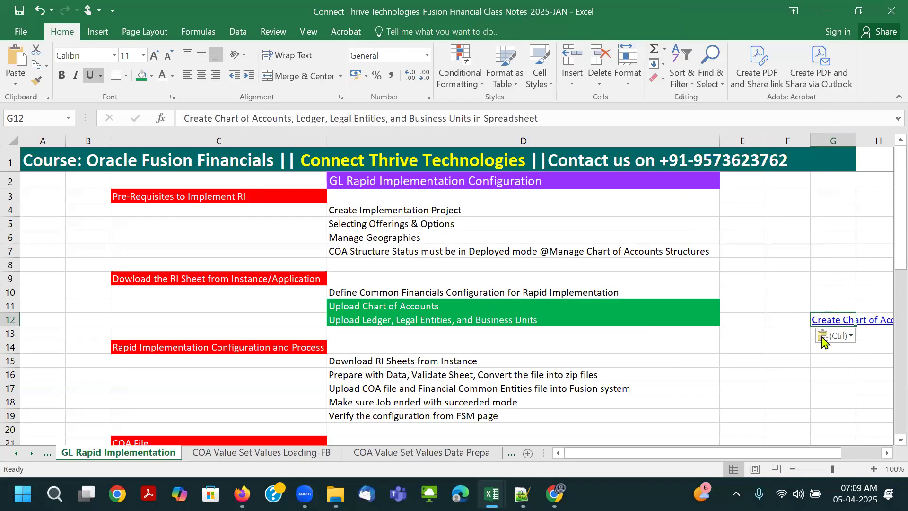
{"action": "left_click", "coordinate": [823, 339]}
{"action": "left_click", "coordinate": [811, 366]}
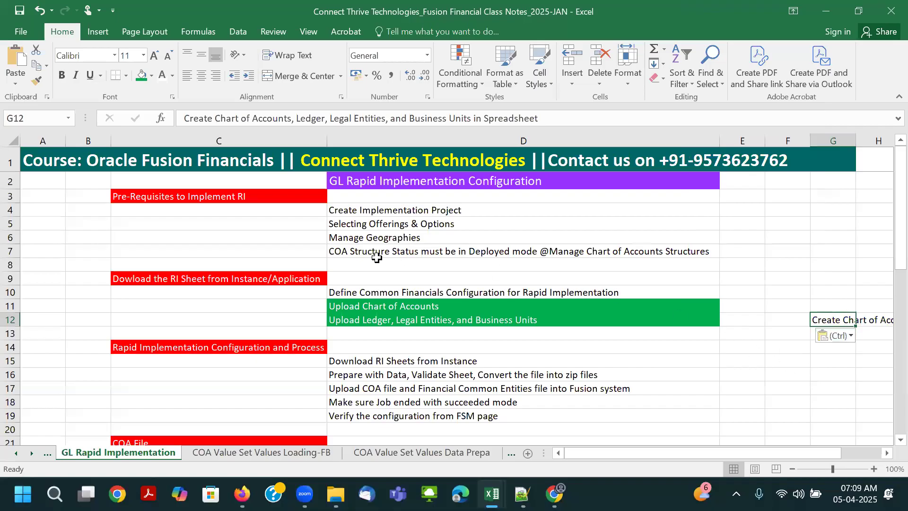
- Move the two green upload task lines down one row so they start at cell D12
{"action": "left_click_drag", "start_coordinate": [384, 306], "coordinate": [381, 318]}
{"action": "key", "text": "ctrl+c"}
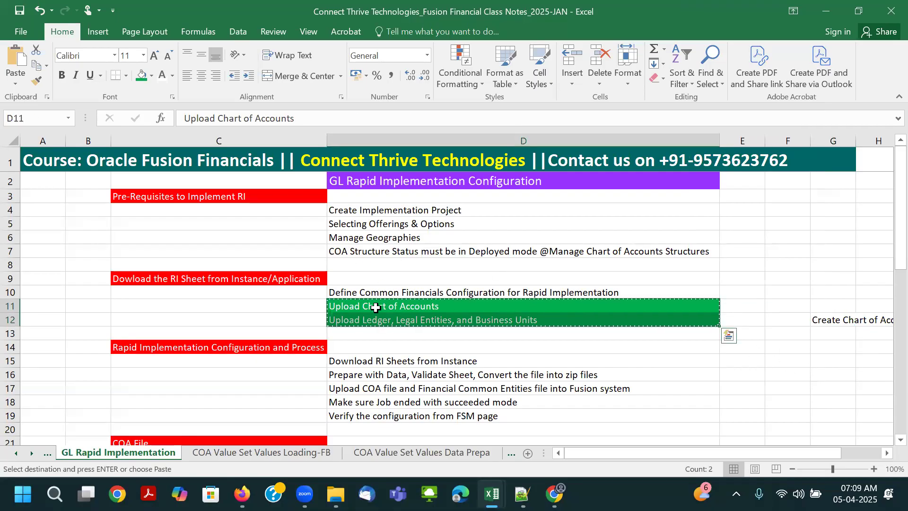
{"action": "left_click", "coordinate": [377, 318]}
{"action": "key", "text": "ctrl+v"}
- Move the pasted task name from G12 to cell D11, directly above the upload task lines
{"action": "left_click", "coordinate": [807, 322]}
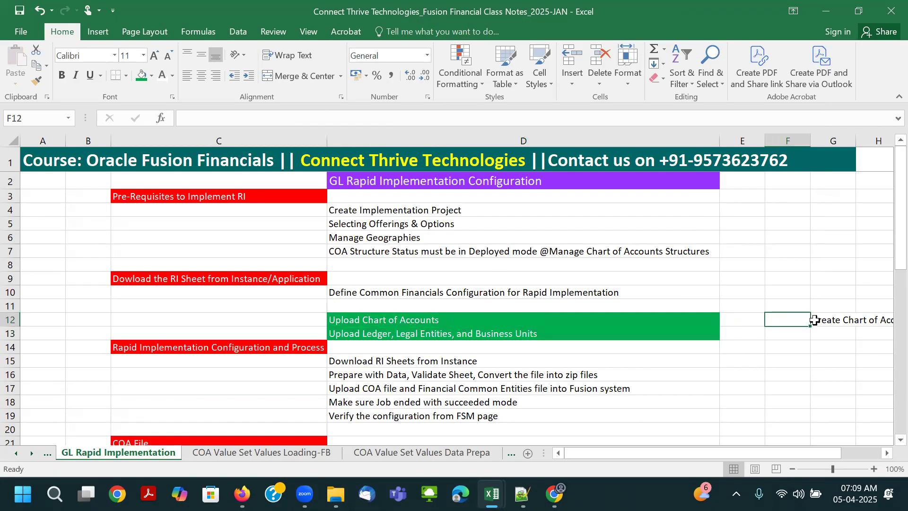
{"action": "left_click", "coordinate": [815, 320]}
{"action": "key", "text": "ctrl+c"}
{"action": "left_click", "coordinate": [415, 304]}
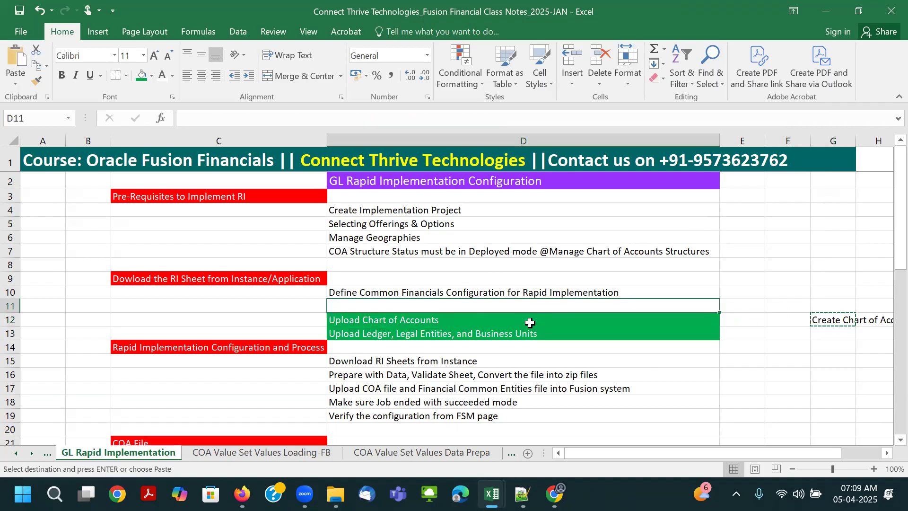
{"action": "key", "text": "ctrl+v"}
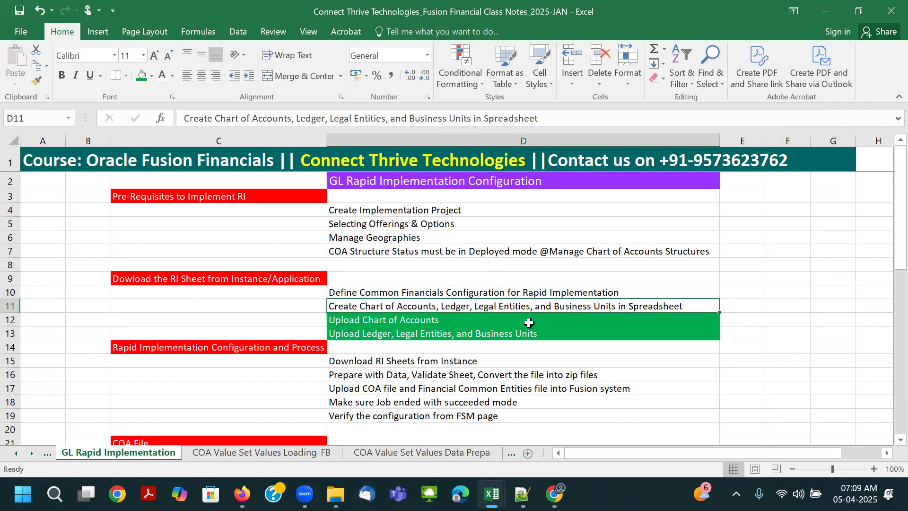
- Format the task name in cell D11 as bold with a dark red font colour
{"action": "left_click", "coordinate": [173, 75]}
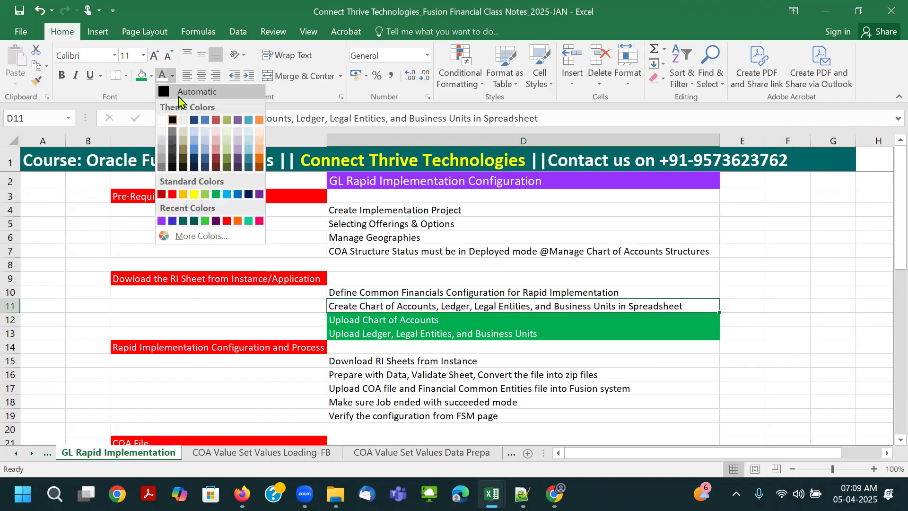
{"action": "left_click", "coordinate": [162, 195]}
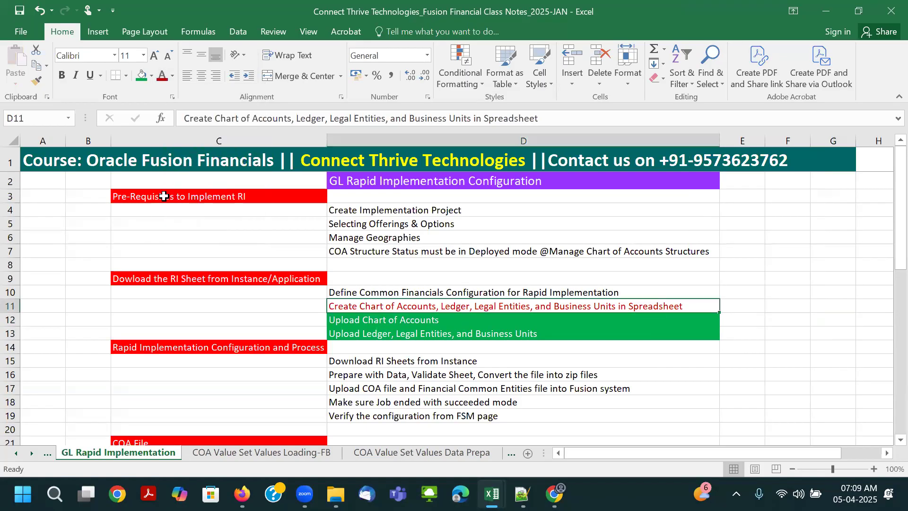
{"action": "key", "text": "ctrl+b"}
{"action": "left_click", "coordinate": [562, 331]}
{"action": "left_click", "coordinate": [543, 307]}
{"action": "left_click", "coordinate": [429, 286]}
{"action": "left_click", "coordinate": [427, 263]}
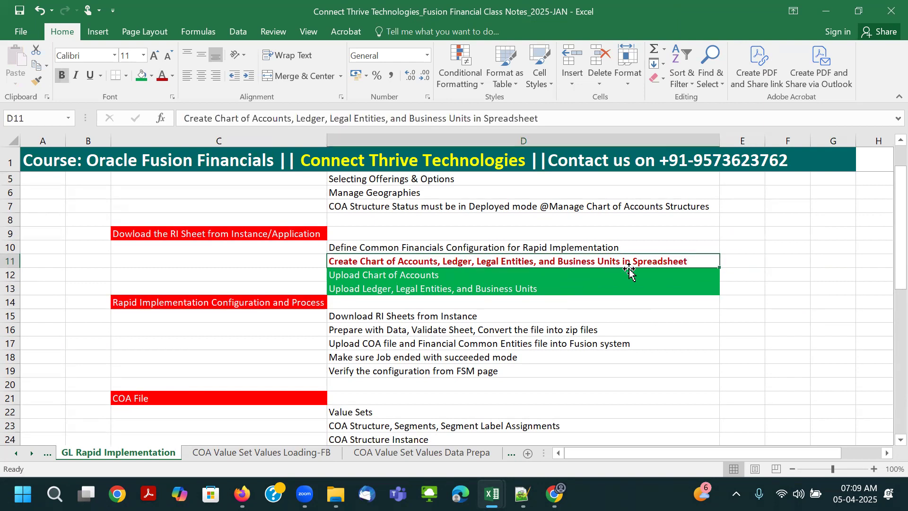
- Switch to Oracle, download RapidImplementationForGeneralLedger.xlsm from the Create Chart of Accounts spreadsheet task, and open it in Excel with editing enabled
{"action": "key", "text": "alt+Tab"}
{"action": "key", "text": "alt+Tab"}
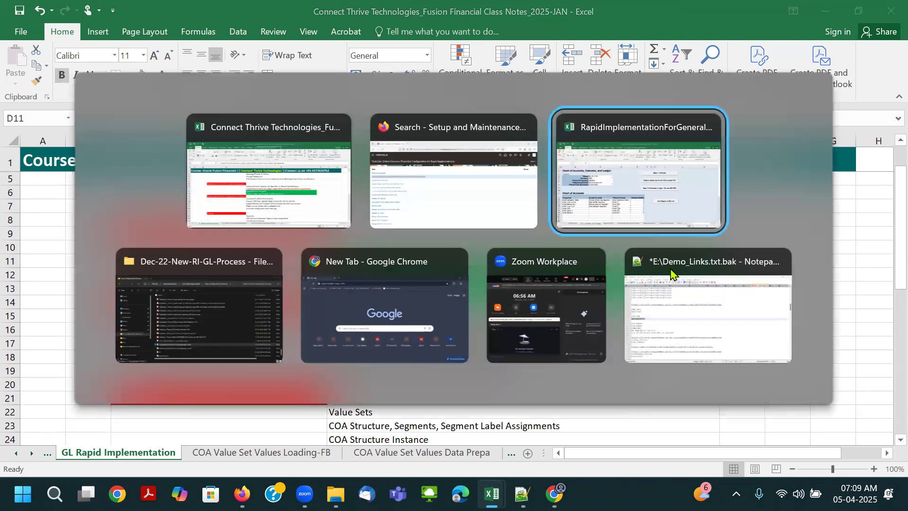
{"action": "left_click", "coordinate": [402, 149]}
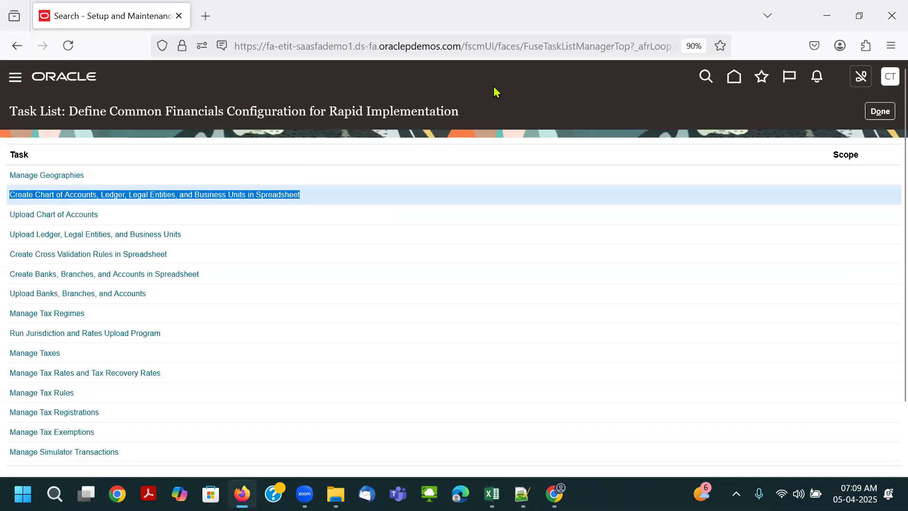
{"action": "left_click", "coordinate": [285, 195]}
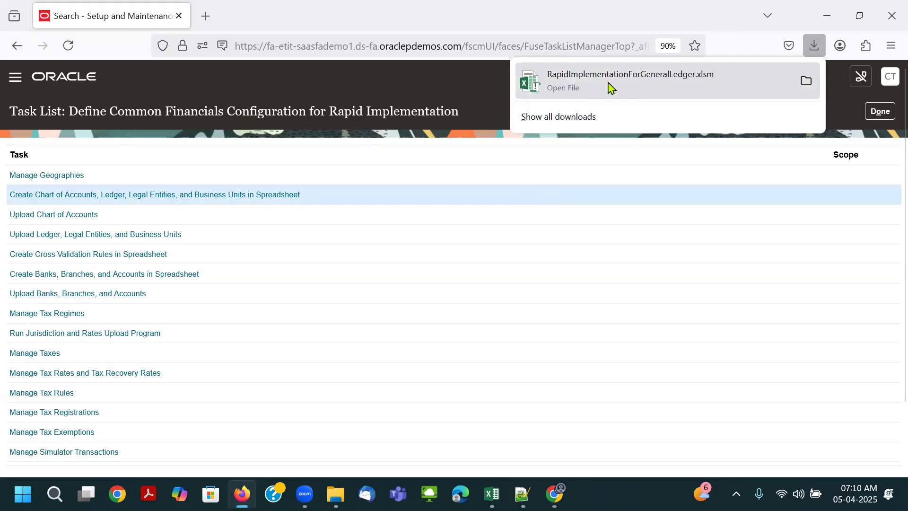
{"action": "left_click", "coordinate": [608, 82]}
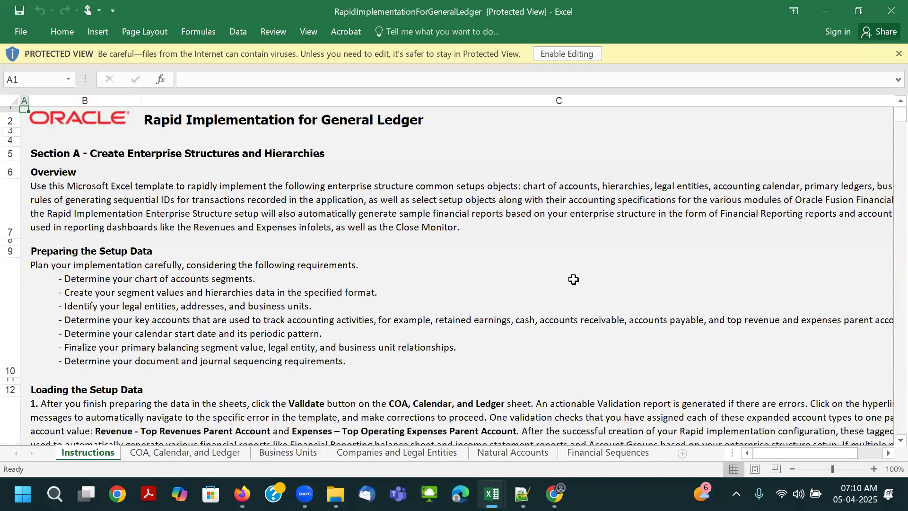
{"action": "left_click", "coordinate": [548, 59]}
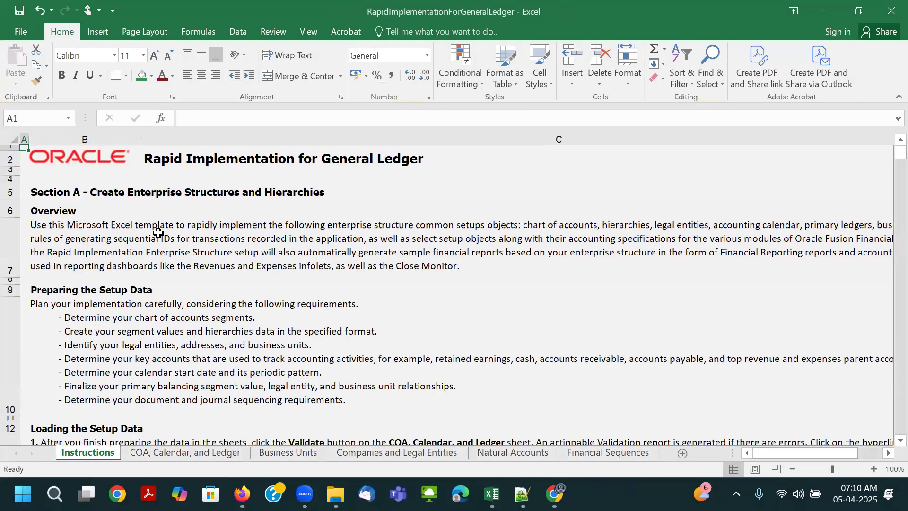
- Read the Instructions sheet's sections on preparing and loading the setup data
{"action": "scroll", "coordinate": [157, 232], "scroll_direction": "down", "scroll_amount": 1}
{"action": "left_click_drag", "start_coordinate": [121, 270], "coordinate": [116, 336]}
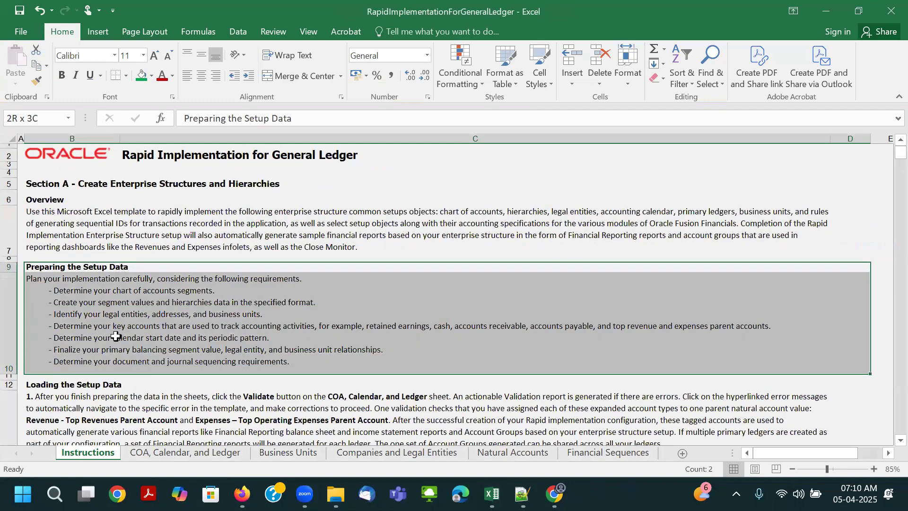
{"action": "scroll", "coordinate": [186, 273], "scroll_direction": "down", "scroll_amount": 3}
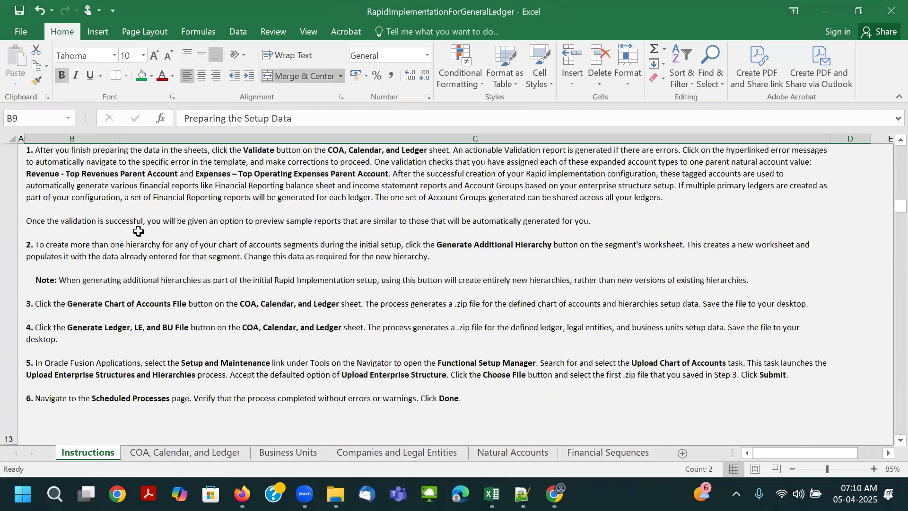
{"action": "left_click", "coordinate": [128, 208]}
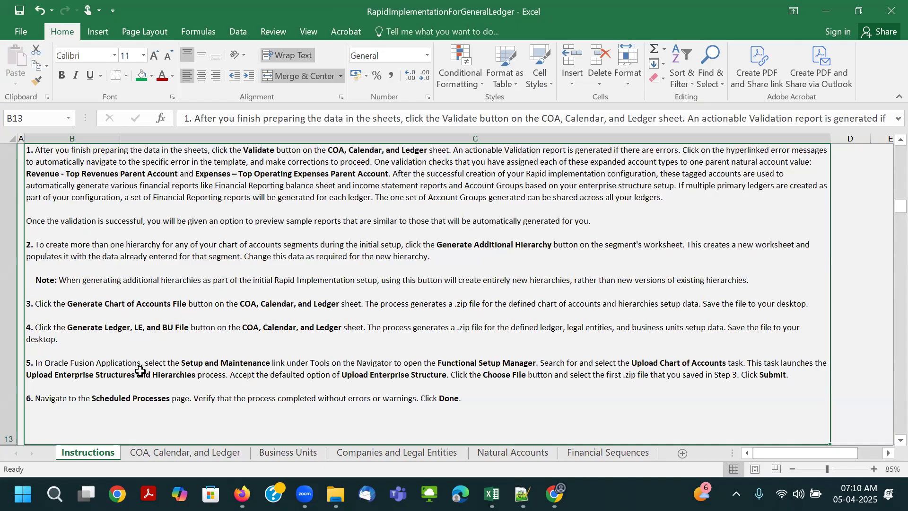
- Look through the template's remaining sheets from COA, Calendar, and Ledger to Financial Sequences, and return to COA, Calendar, and Ledger
{"action": "left_click", "coordinate": [165, 451]}
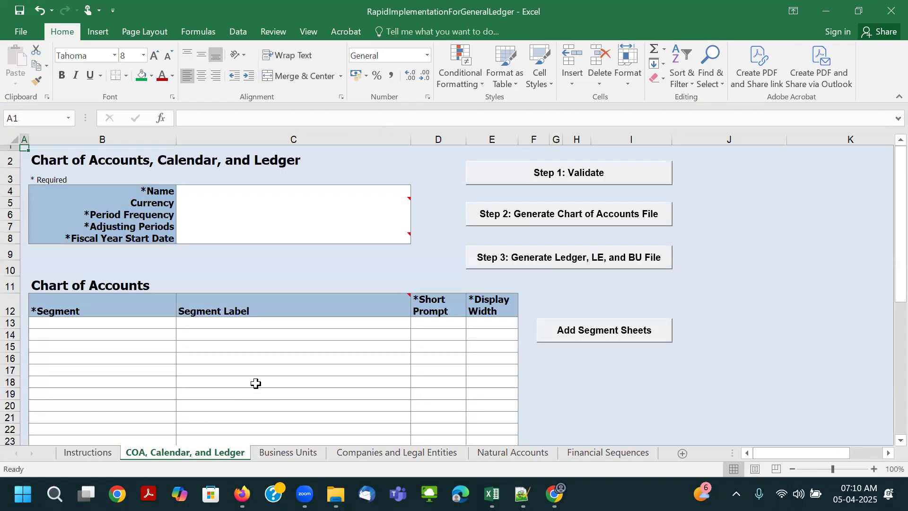
{"action": "scroll", "coordinate": [287, 353], "scroll_direction": "down", "scroll_amount": 1, "text": "ctrl"}
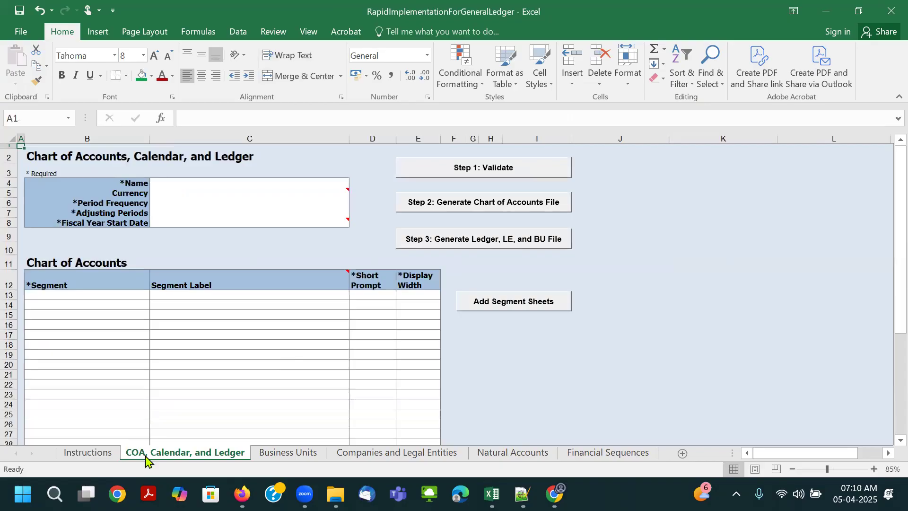
{"action": "left_click", "coordinate": [289, 453]}
{"action": "left_click", "coordinate": [368, 455]}
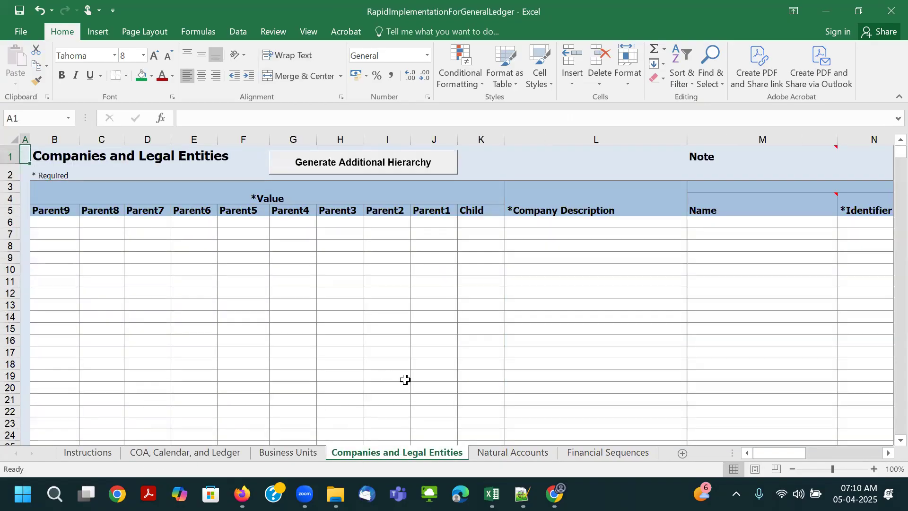
{"action": "left_click", "coordinate": [495, 458]}
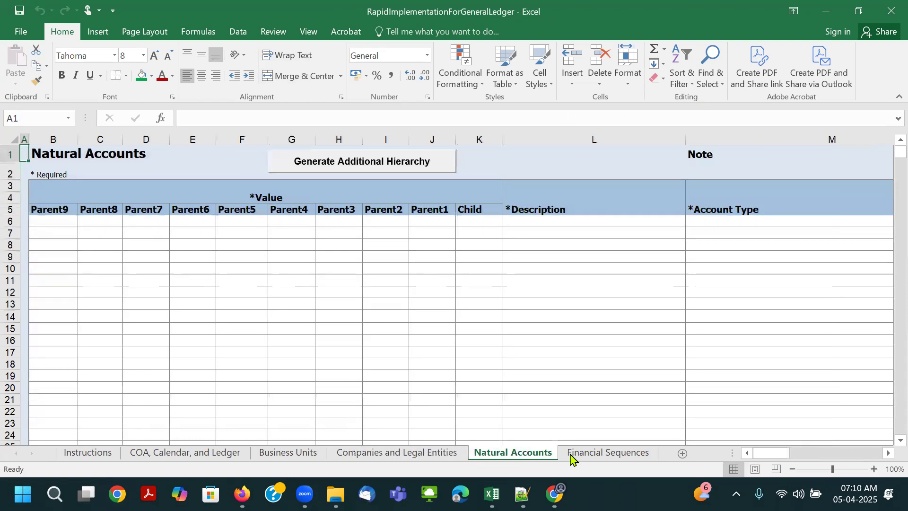
{"action": "left_click", "coordinate": [611, 455]}
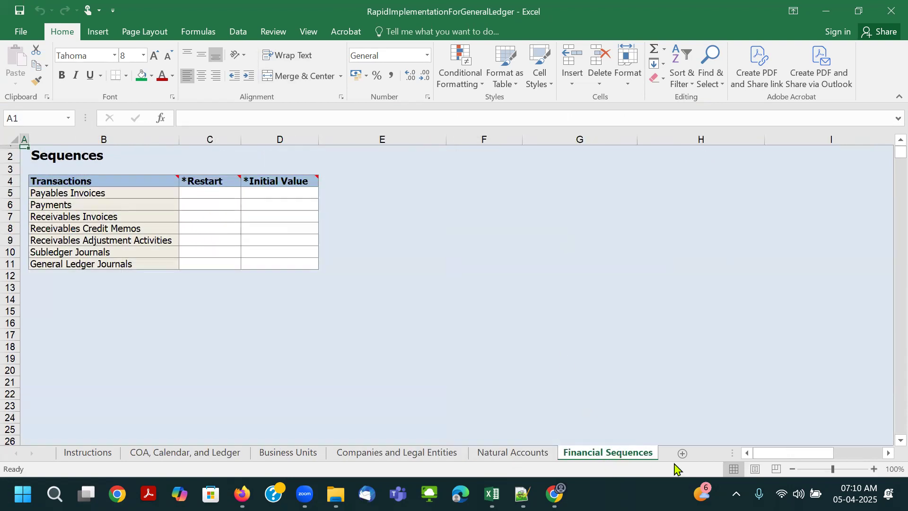
{"action": "left_click", "coordinate": [148, 456]}
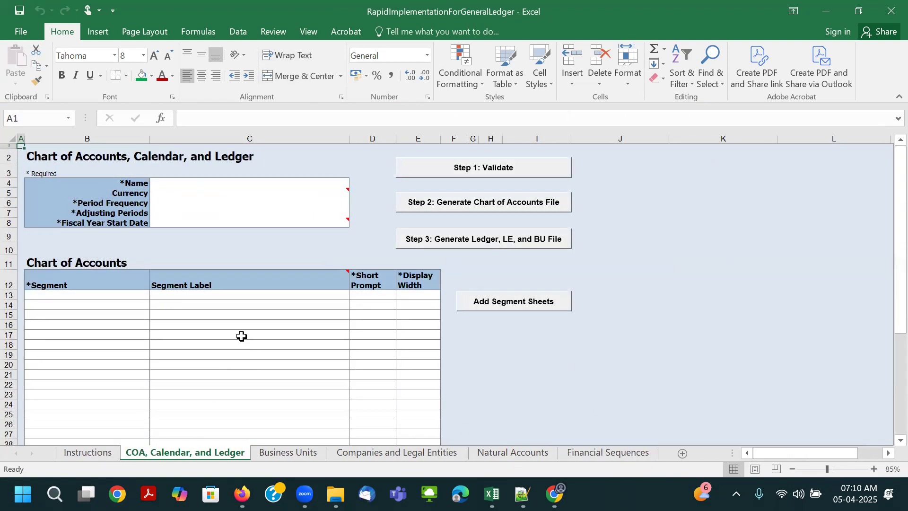
- Examine the Name and Currency fields and the currency note on the COA, Calendar, and Ledger sheet
{"action": "left_click", "coordinate": [170, 183]}
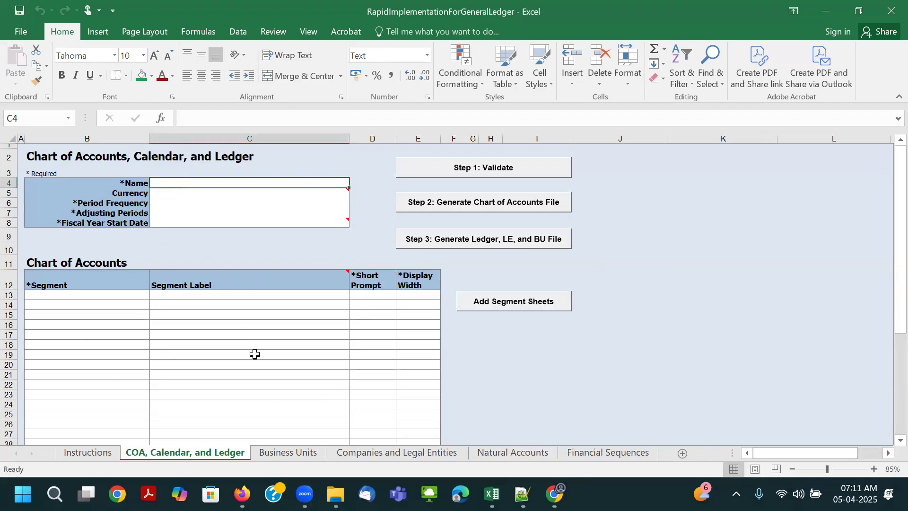
{"action": "scroll", "coordinate": [254, 354], "scroll_direction": "up", "scroll_amount": 1}
{"action": "left_click_drag", "start_coordinate": [775, 454], "coordinate": [764, 457]}
{"action": "scroll", "coordinate": [182, 359], "scroll_direction": "up", "scroll_amount": 1}
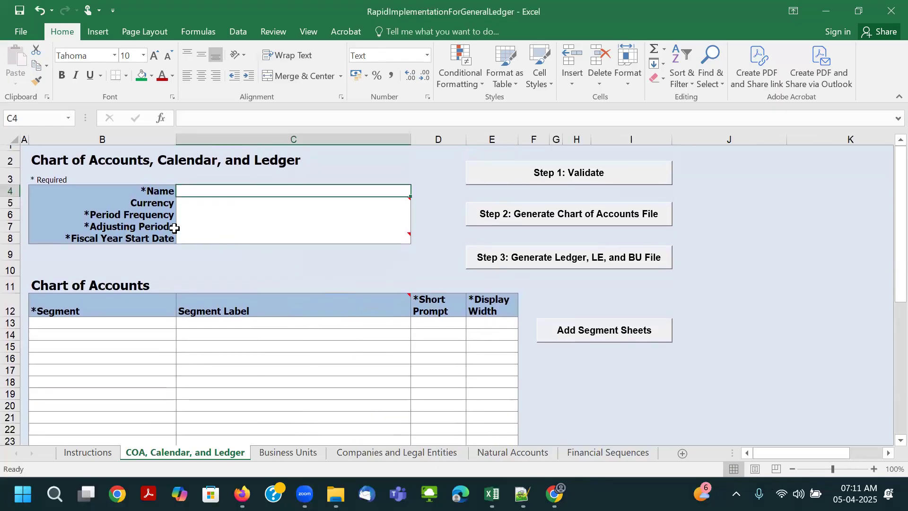
{"action": "left_click", "coordinate": [147, 189]}
{"action": "left_click", "coordinate": [205, 189]}
{"action": "left_click", "coordinate": [152, 205]}
{"action": "left_click", "coordinate": [200, 202]}
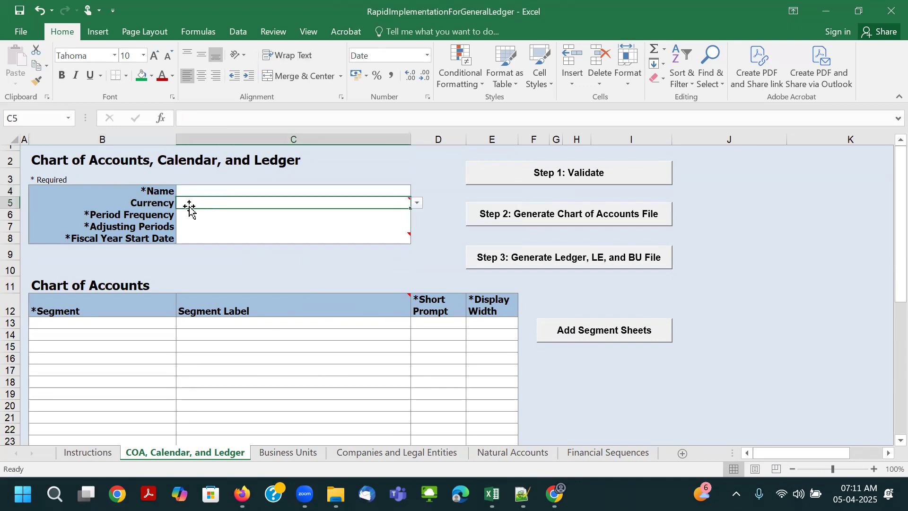
{"action": "mouse_move", "coordinate": [189, 207]}
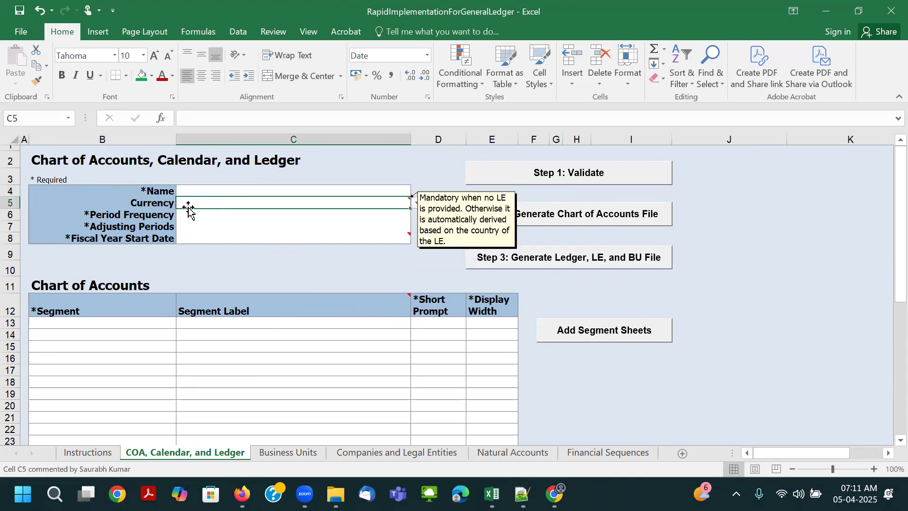
- Review the choices for Period Frequency and Adjusting Periods and the date format required for Fiscal Year Start Date
{"action": "left_click", "coordinate": [201, 212]}
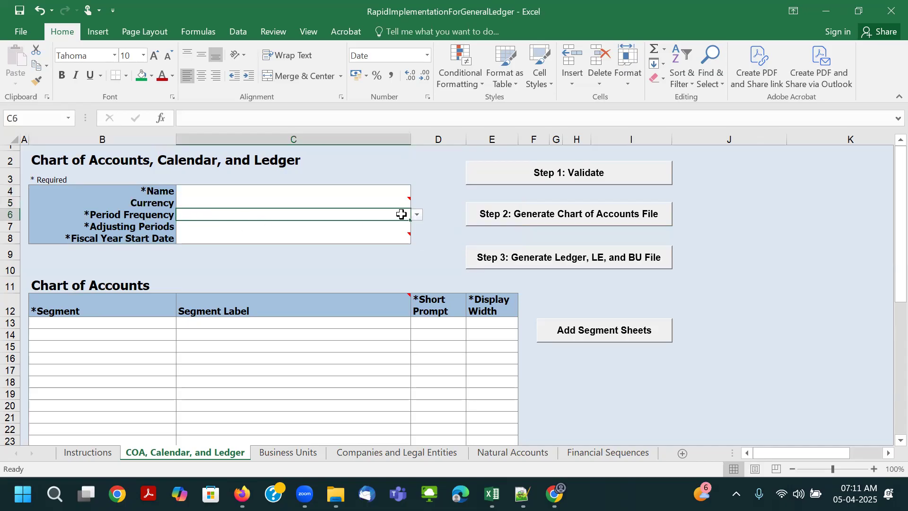
{"action": "left_click", "coordinate": [420, 218]}
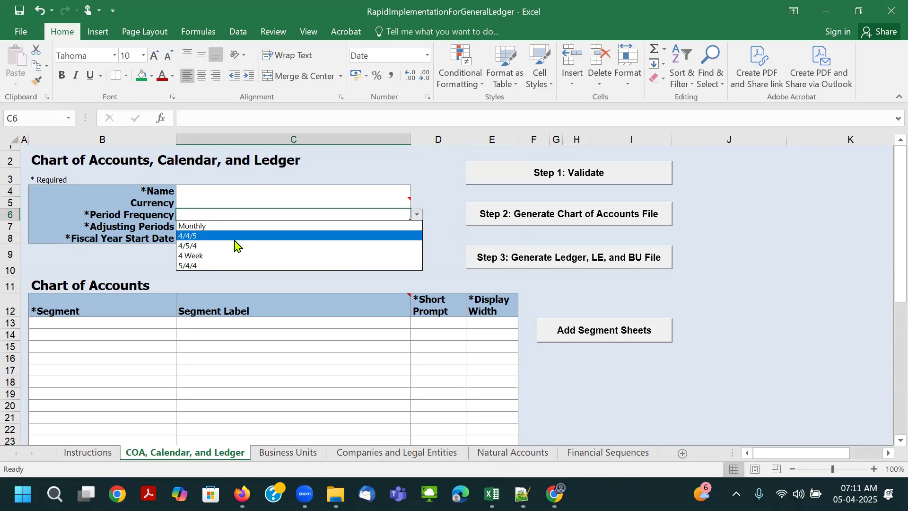
{"action": "left_click", "coordinate": [432, 213]}
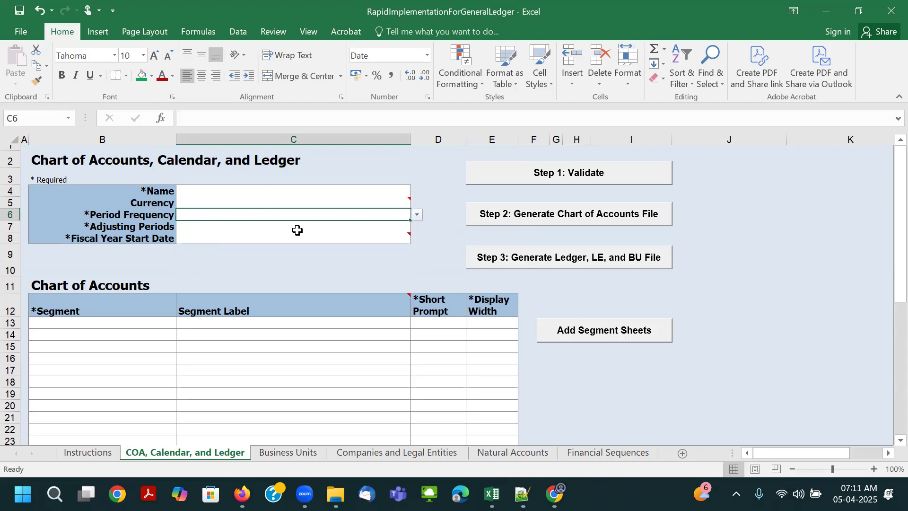
{"action": "left_click", "coordinate": [237, 227]}
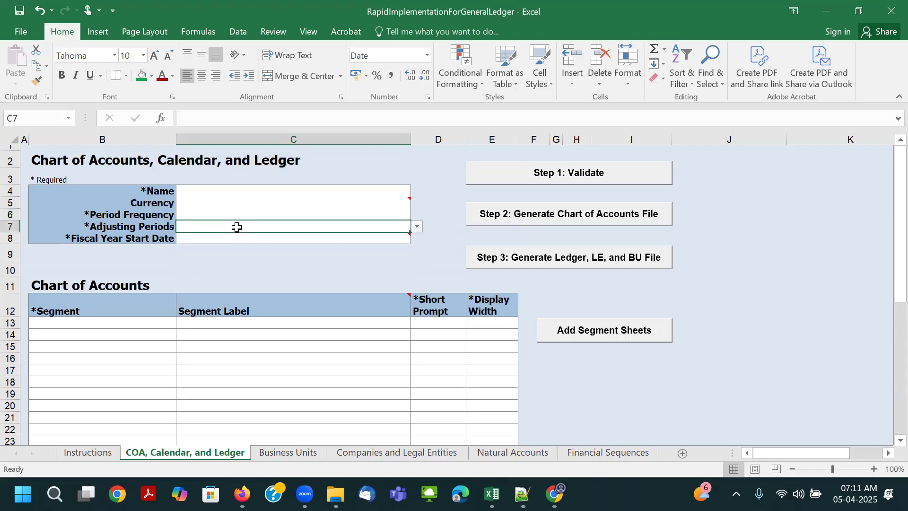
{"action": "left_click", "coordinate": [416, 226]}
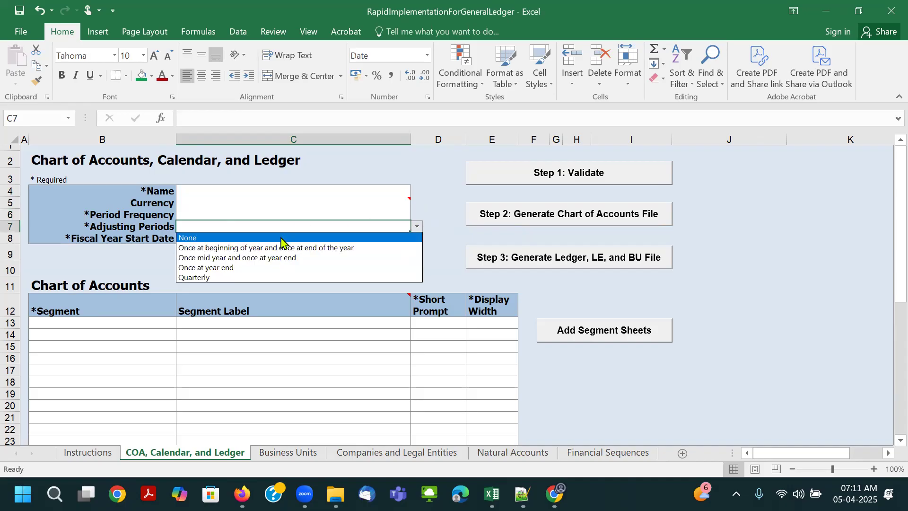
{"action": "left_click", "coordinate": [437, 226]}
{"action": "left_click", "coordinate": [211, 236]}
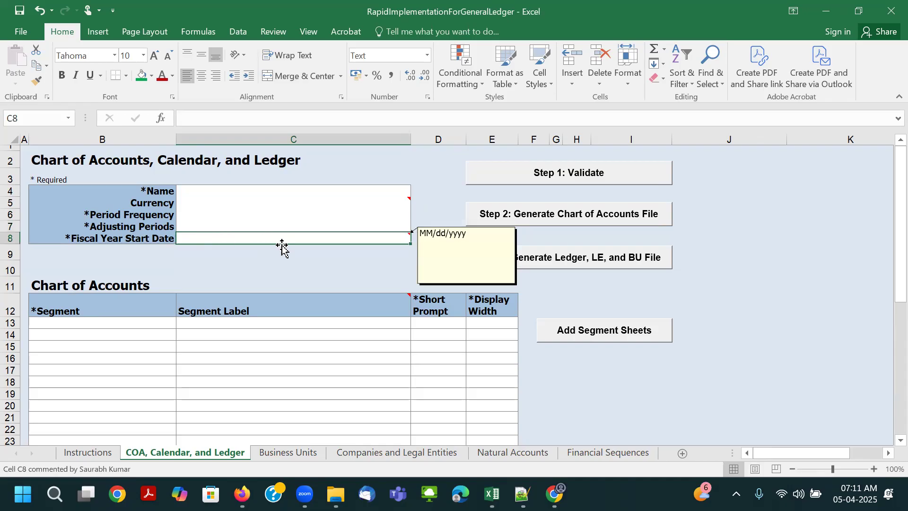
{"action": "mouse_move", "coordinate": [395, 241]}
{"action": "left_click", "coordinate": [135, 237]}
{"action": "left_click_drag", "start_coordinate": [137, 215], "coordinate": [139, 226]}
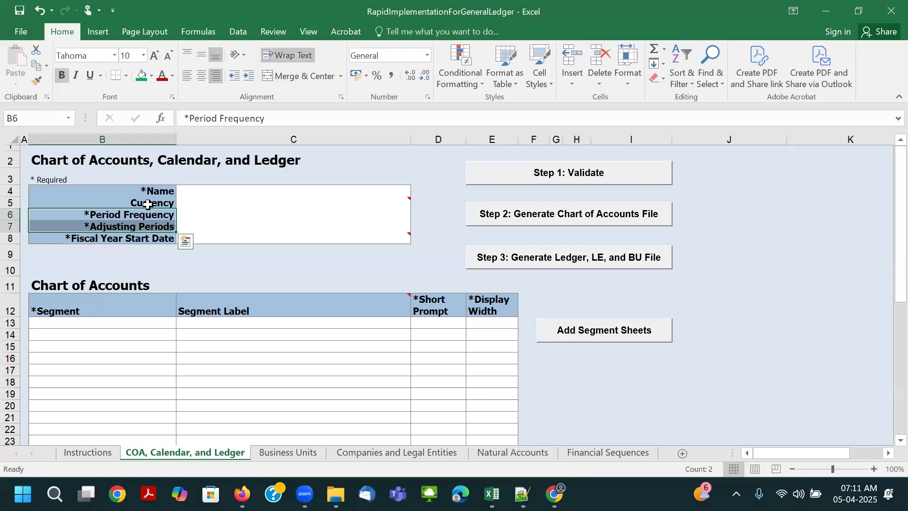
{"action": "left_click", "coordinate": [148, 204]}
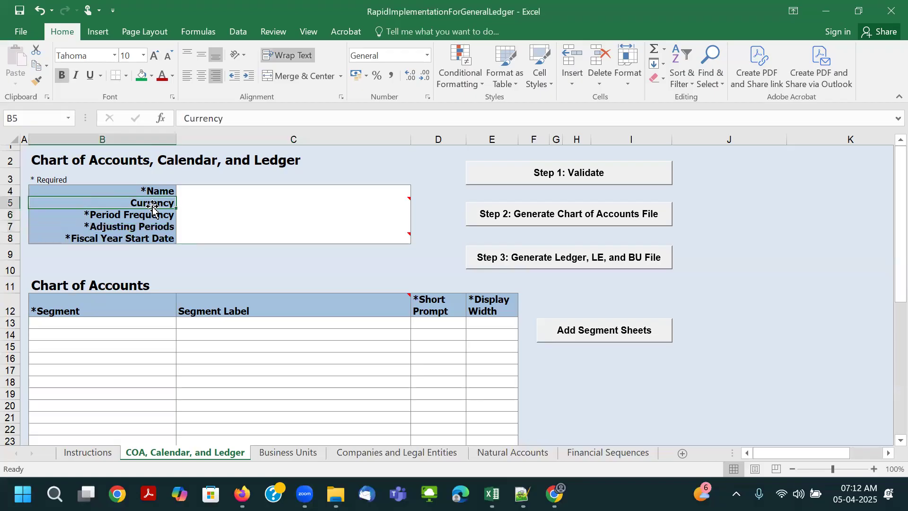
- Enter Airtel_RI_COA as the chart of accounts name in cell C4
{"action": "left_click", "coordinate": [171, 191]}
{"action": "left_click", "coordinate": [198, 192]}
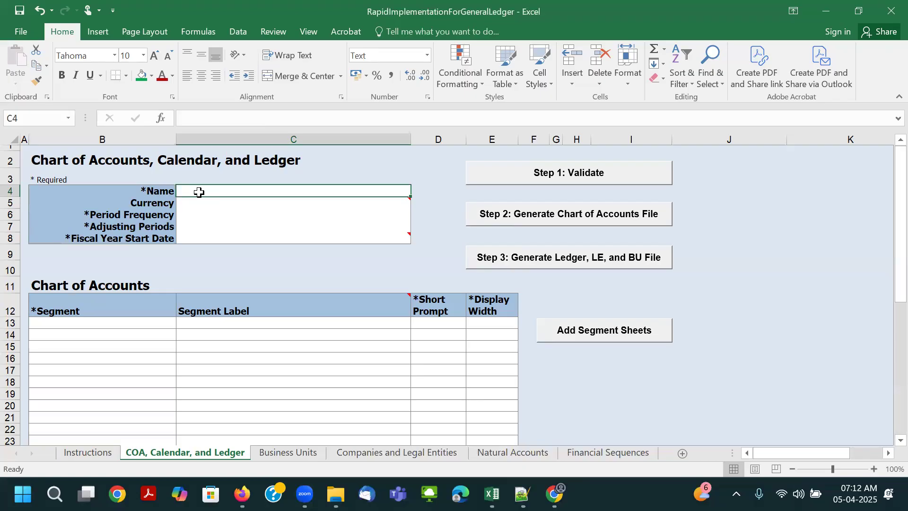
{"action": "type", "text": "Airtel_RI"}
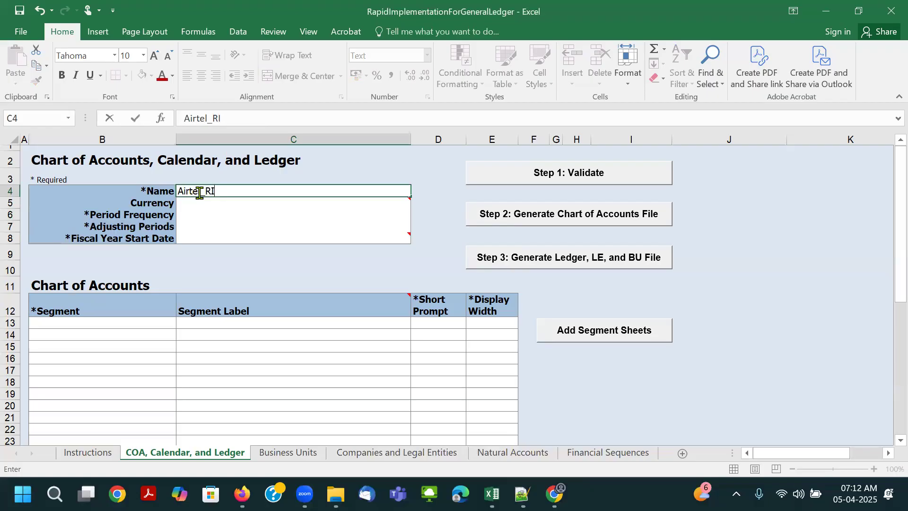
{"action": "type", "text": "_COA"}
{"action": "mouse_move", "coordinate": [220, 201]}
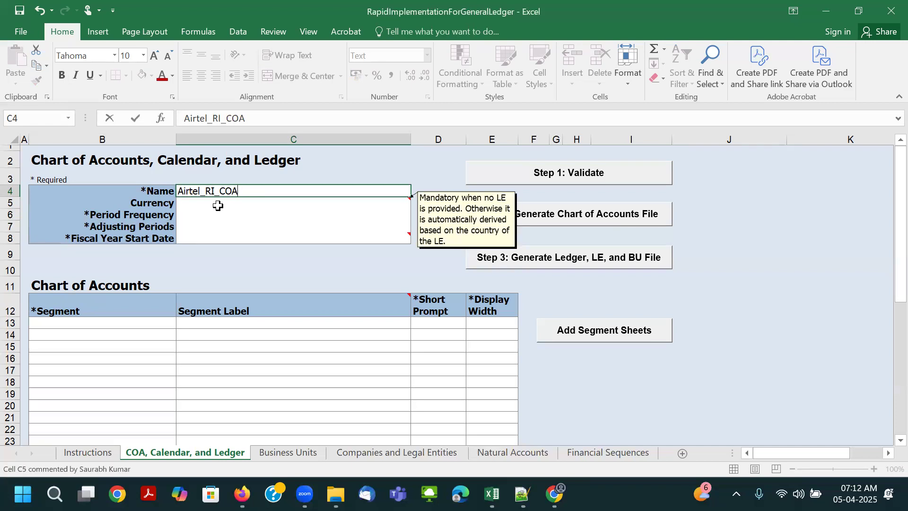
{"action": "left_click", "coordinate": [217, 205]}
{"action": "left_click", "coordinate": [217, 193]}
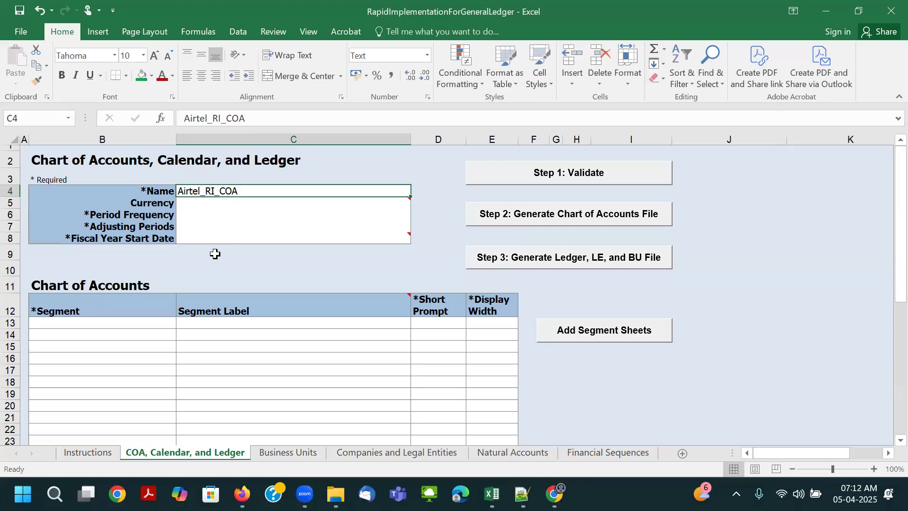
- Set the Currency to USD and the Period Frequency to Monthly
{"action": "left_click", "coordinate": [201, 204]}
{"action": "left_click", "coordinate": [415, 208]}
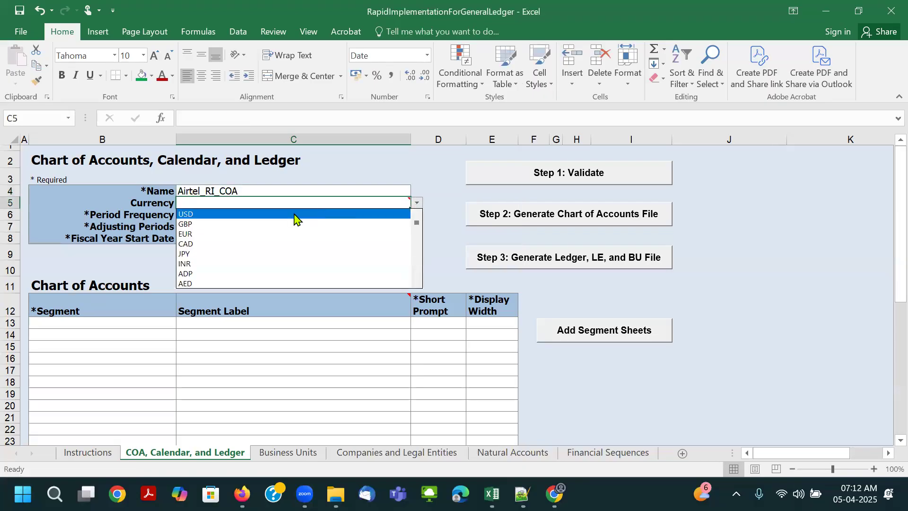
{"action": "left_click", "coordinate": [296, 213]}
{"action": "left_click", "coordinate": [237, 216]}
{"action": "left_click", "coordinate": [416, 216]}
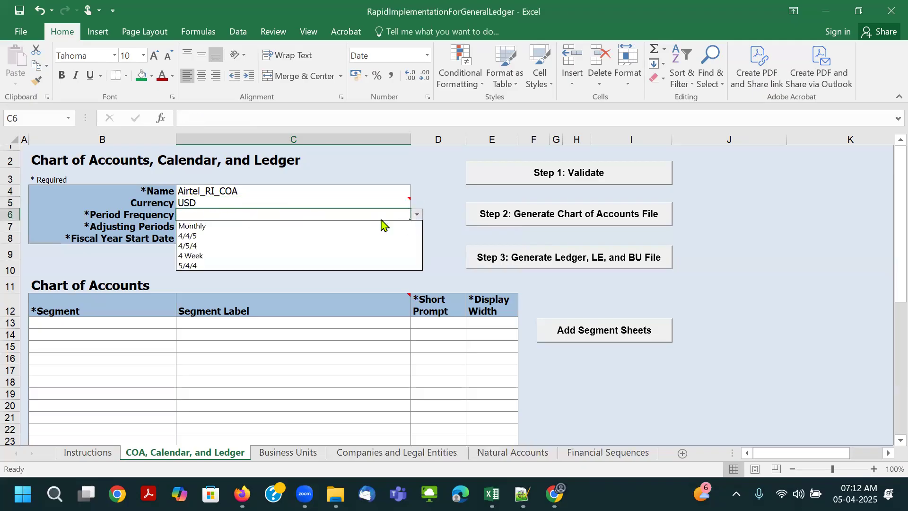
{"action": "left_click", "coordinate": [332, 235]}
{"action": "left_click", "coordinate": [333, 231]}
{"action": "left_click", "coordinate": [377, 212]}
{"action": "left_click", "coordinate": [416, 215]}
{"action": "left_click", "coordinate": [325, 227]}
- Set Adjusting Periods to Once at year end and the Fiscal Year Start Date to 01/01/2025
{"action": "left_click", "coordinate": [220, 226]}
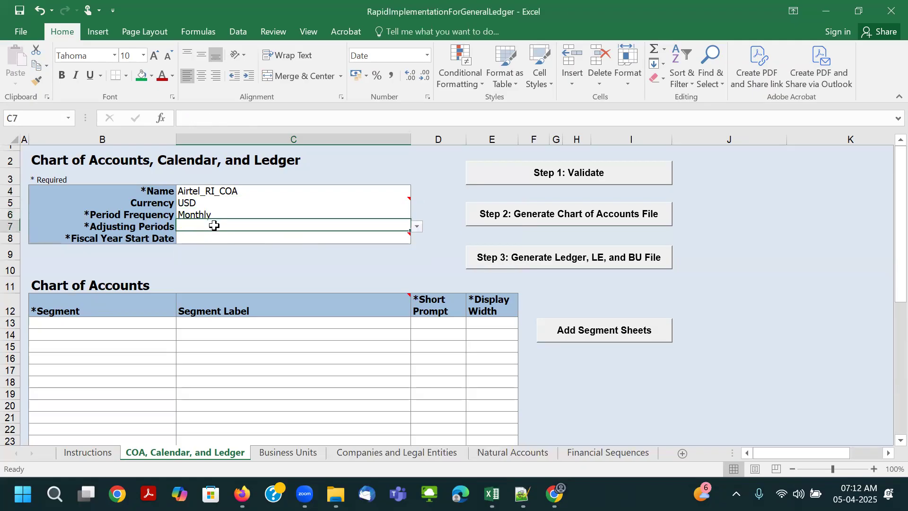
{"action": "left_click", "coordinate": [417, 226]}
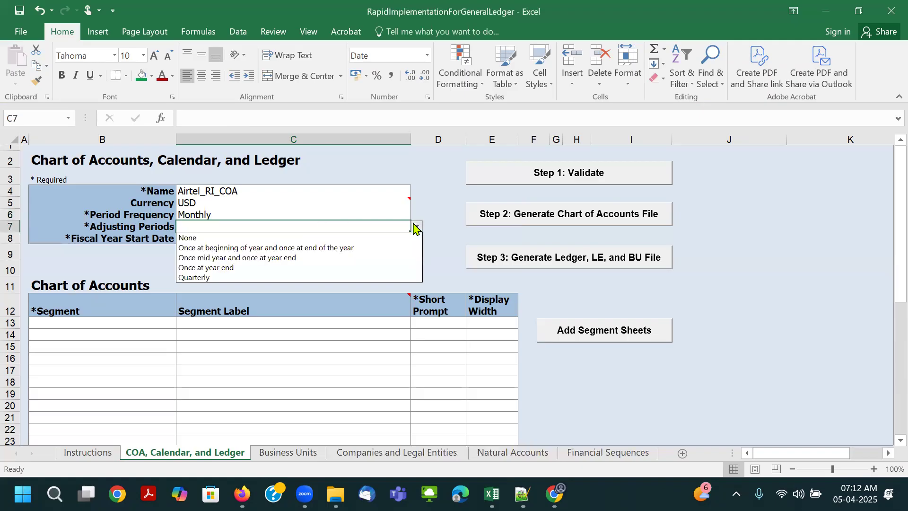
{"action": "left_click", "coordinate": [296, 267]}
{"action": "left_click", "coordinate": [254, 240]}
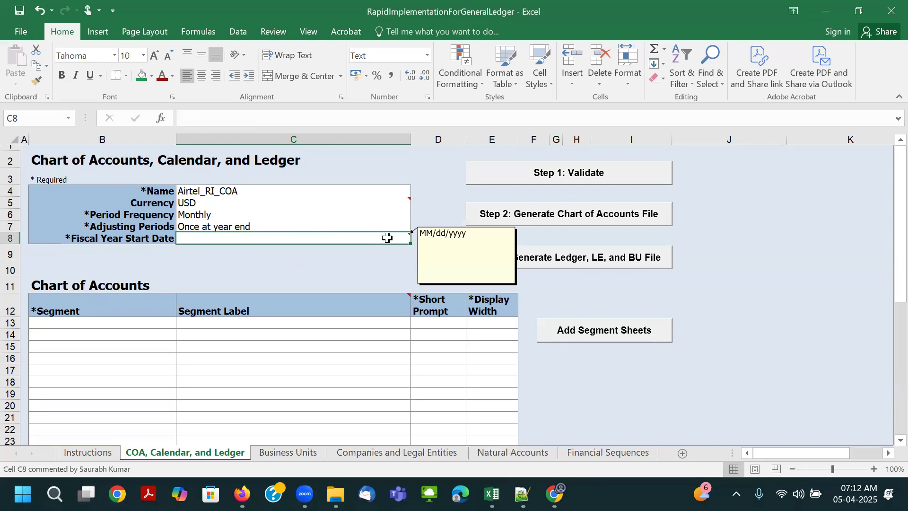
{"action": "type", "text": "01/01/2025"}
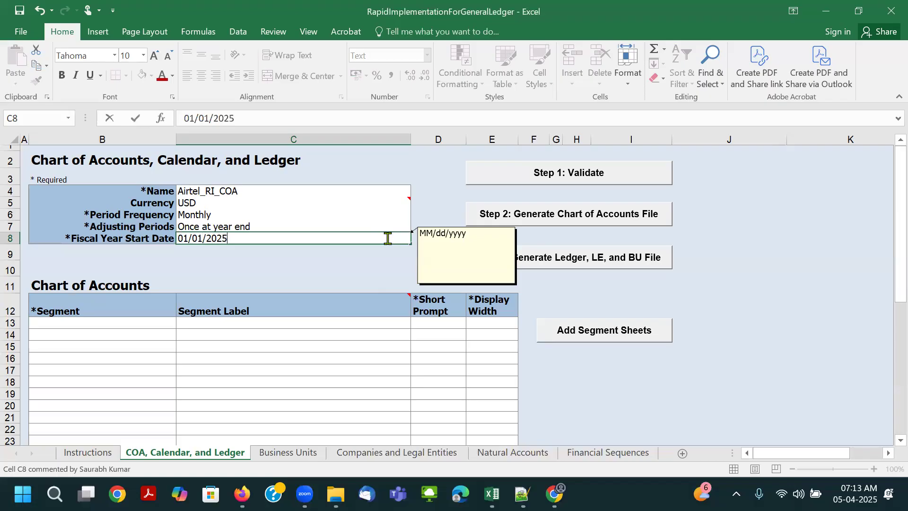
{"action": "key", "text": "Tab"}
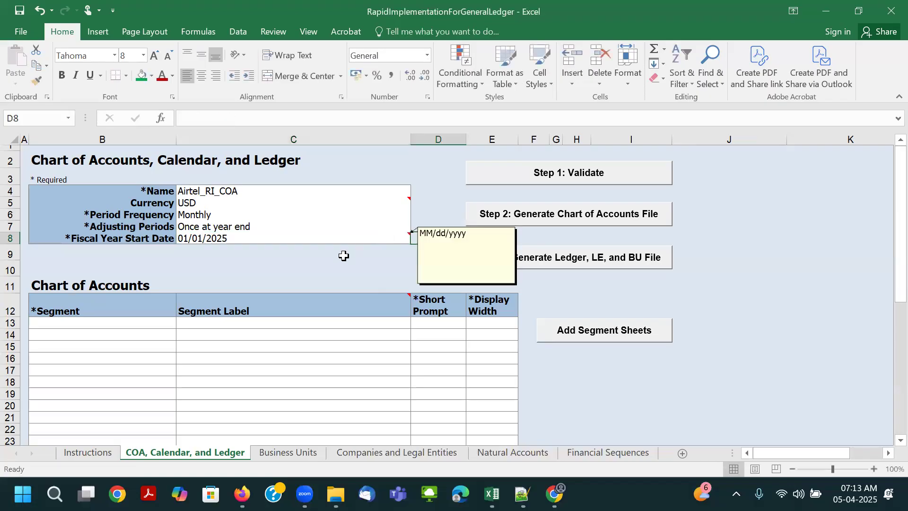
- Look over the Chart of Accounts table's columns and the choices available for Segment Label
{"action": "scroll", "coordinate": [255, 290], "scroll_direction": "down", "scroll_amount": 1}
{"action": "scroll", "coordinate": [263, 293], "scroll_direction": "up", "scroll_amount": 1}
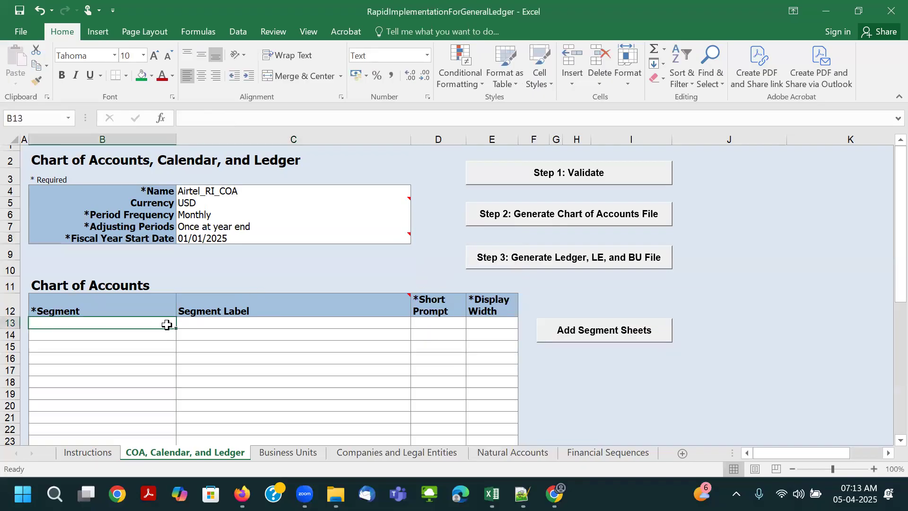
{"action": "scroll", "coordinate": [189, 322], "scroll_direction": "down", "scroll_amount": 1}
{"action": "left_click", "coordinate": [250, 282]}
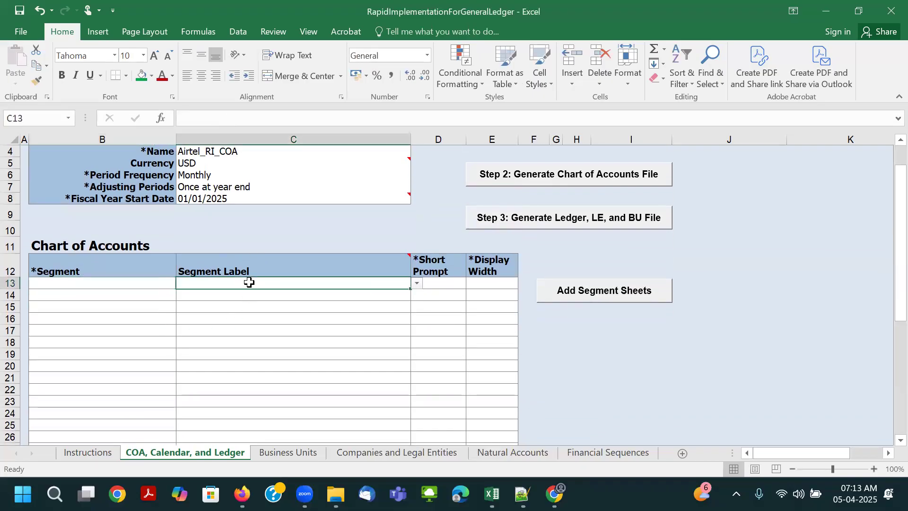
{"action": "left_click", "coordinate": [416, 283]}
{"action": "key", "text": "Escape"}
{"action": "left_click", "coordinate": [448, 279]}
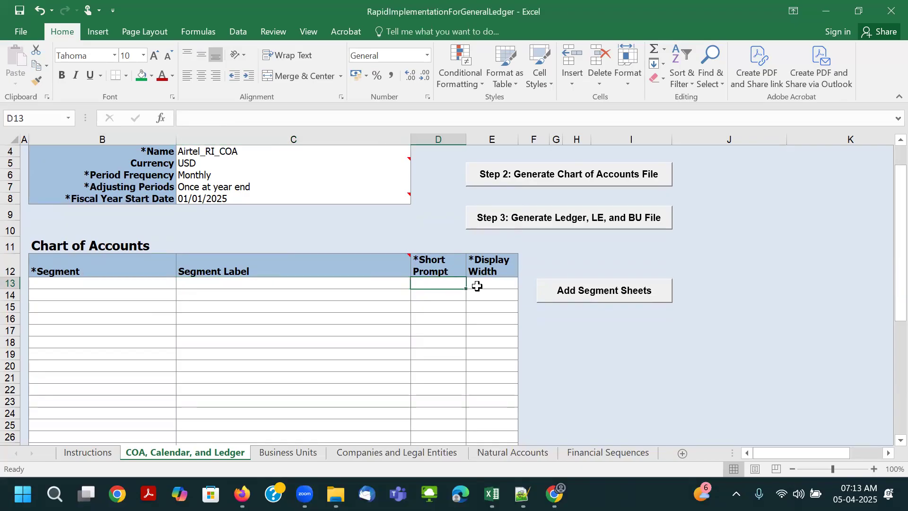
- Narrow column C and widen columns D and E so the Short Prompt and Display Width headers each fit on one line
{"action": "left_click_drag", "start_coordinate": [410, 140], "coordinate": [341, 156]}
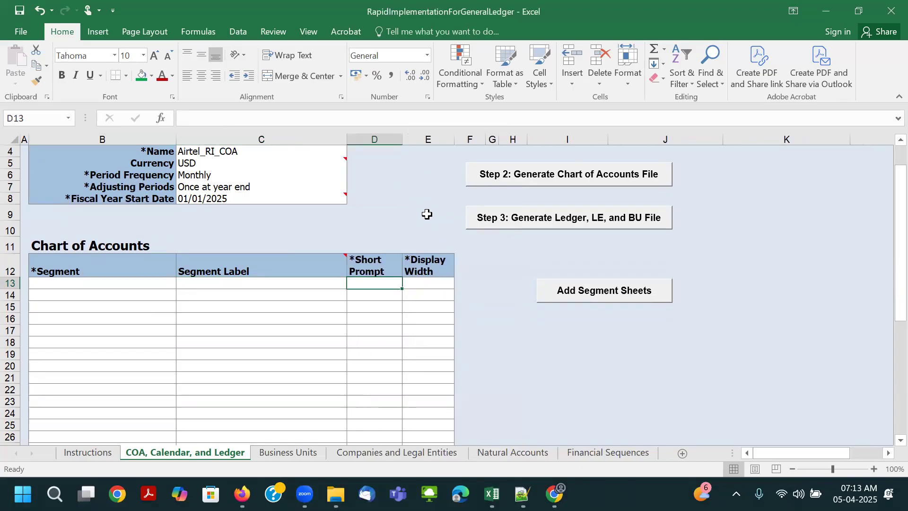
{"action": "left_click_drag", "start_coordinate": [456, 140], "coordinate": [481, 142]}
{"action": "left_click_drag", "start_coordinate": [402, 140], "coordinate": [423, 140]}
- Paste the copied name Airtel Company Code as the first segment in B13 and label it Primary Balancing Segment
{"action": "left_click", "coordinate": [135, 285]}
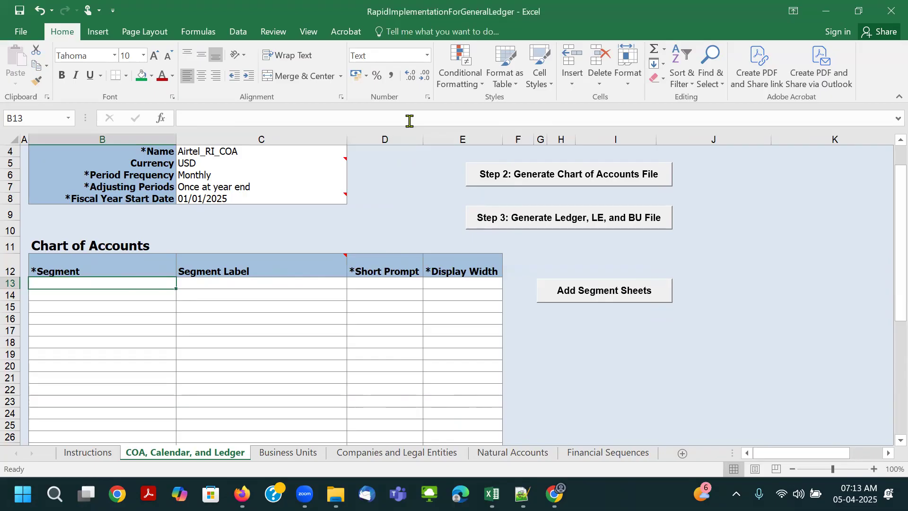
{"action": "key", "text": "ctrl+c"}
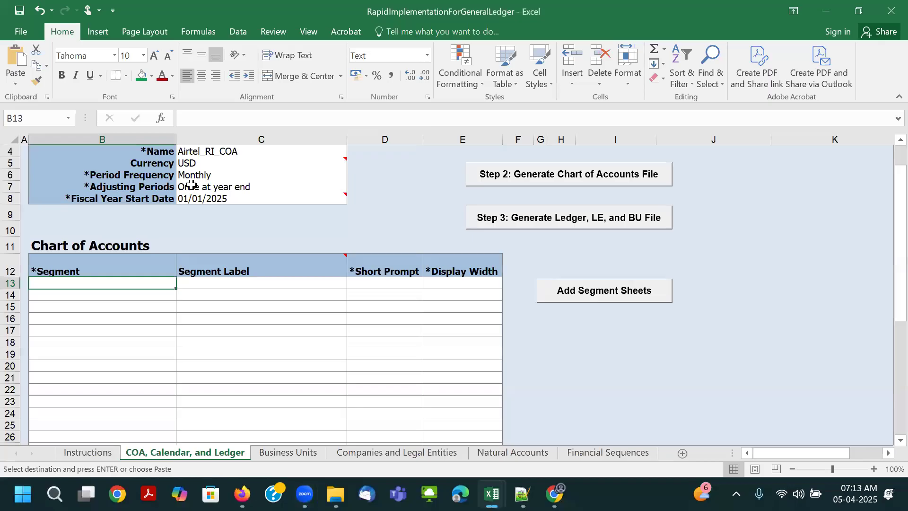
{"action": "key", "text": "ctrl+v"}
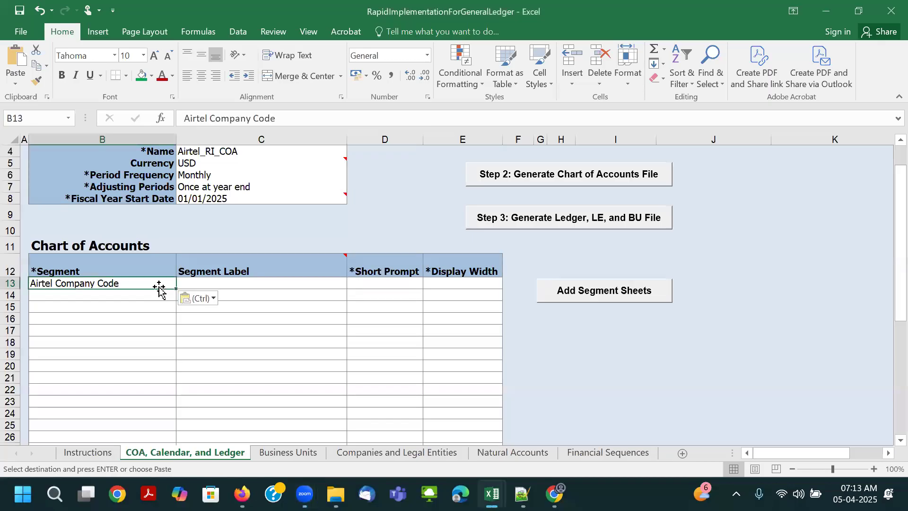
{"action": "left_click", "coordinate": [284, 285]}
{"action": "left_click", "coordinate": [352, 284]}
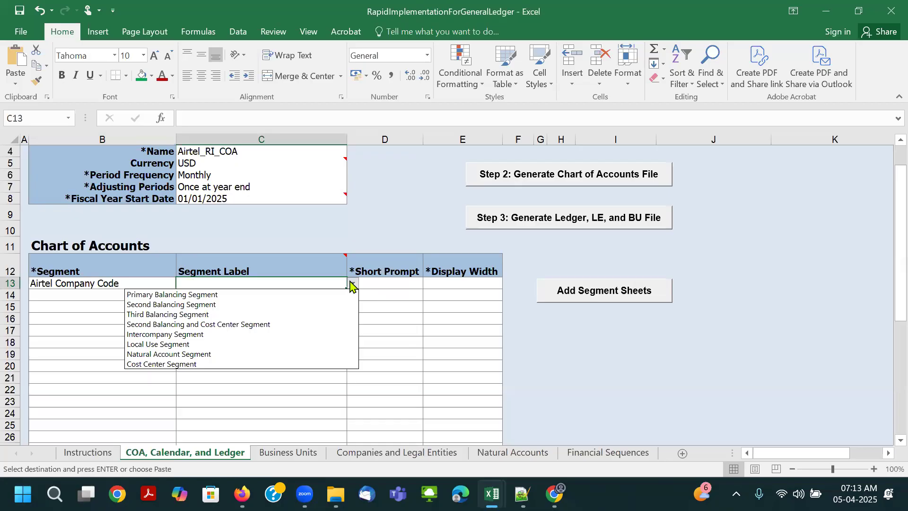
{"action": "left_click", "coordinate": [238, 296]}
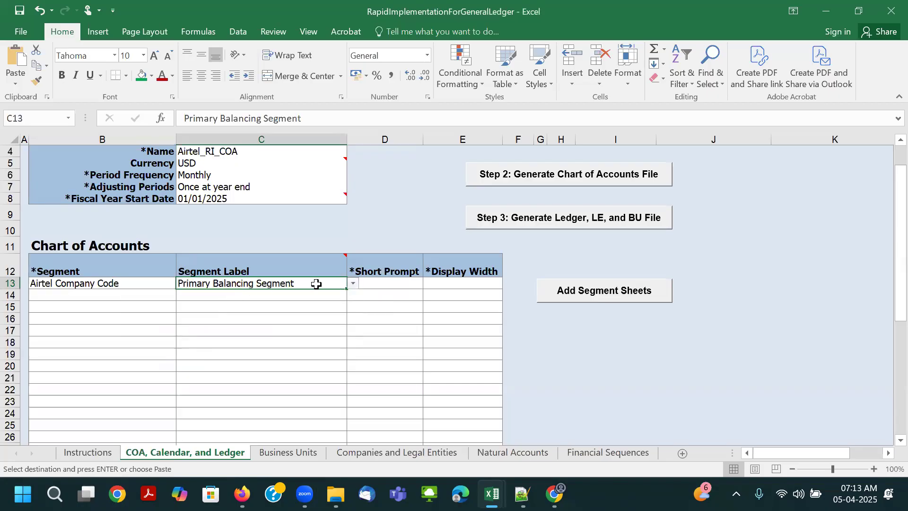
- Paste Airtel Company Code into D13 as the first segment's Short Prompt and autofit column D to it
{"action": "left_click", "coordinate": [76, 283]}
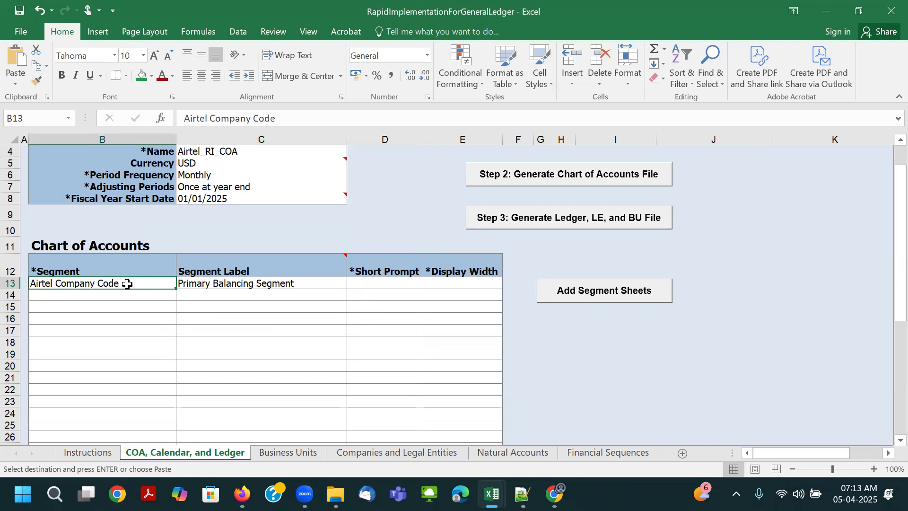
{"action": "left_click", "coordinate": [366, 282]}
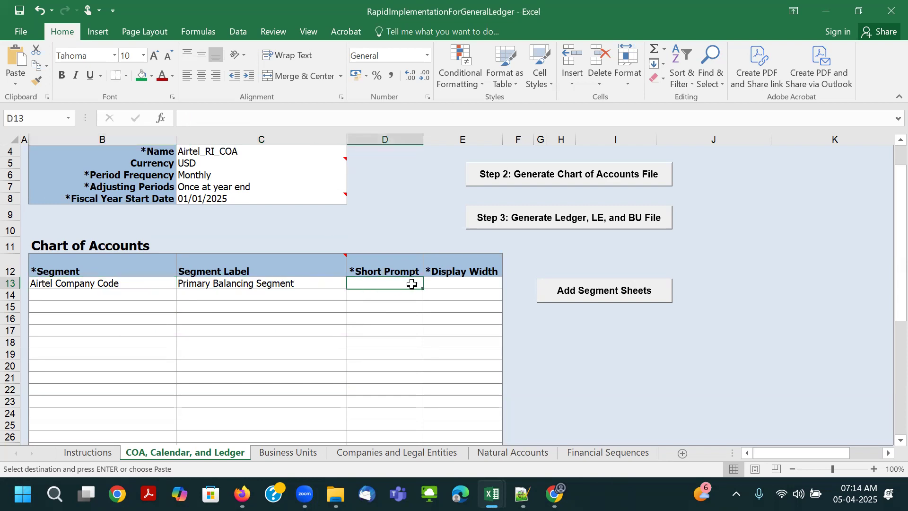
{"action": "key", "text": "ctrl+v"}
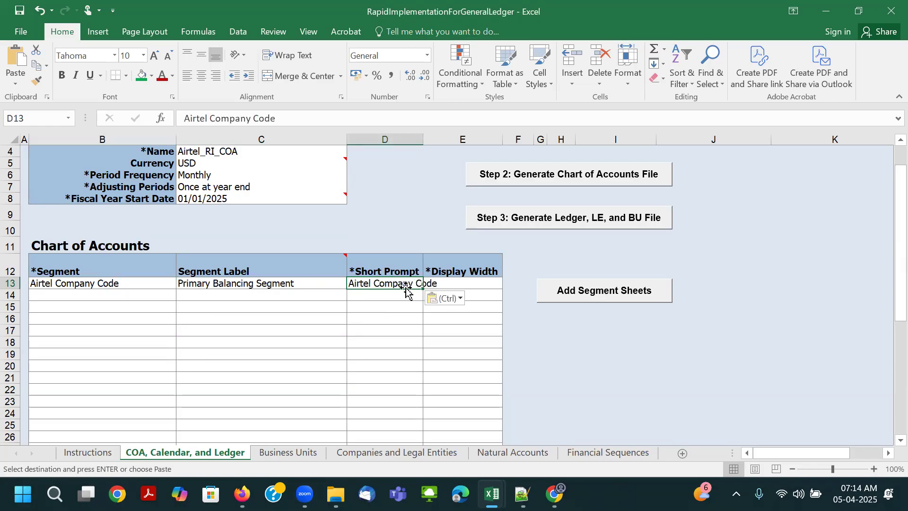
{"action": "left_click", "coordinate": [452, 283]}
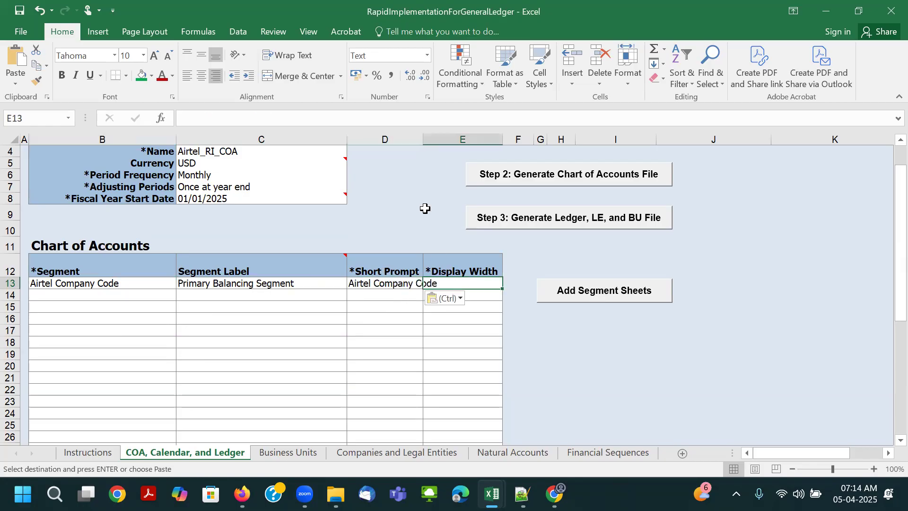
{"action": "double_click", "coordinate": [423, 140]}
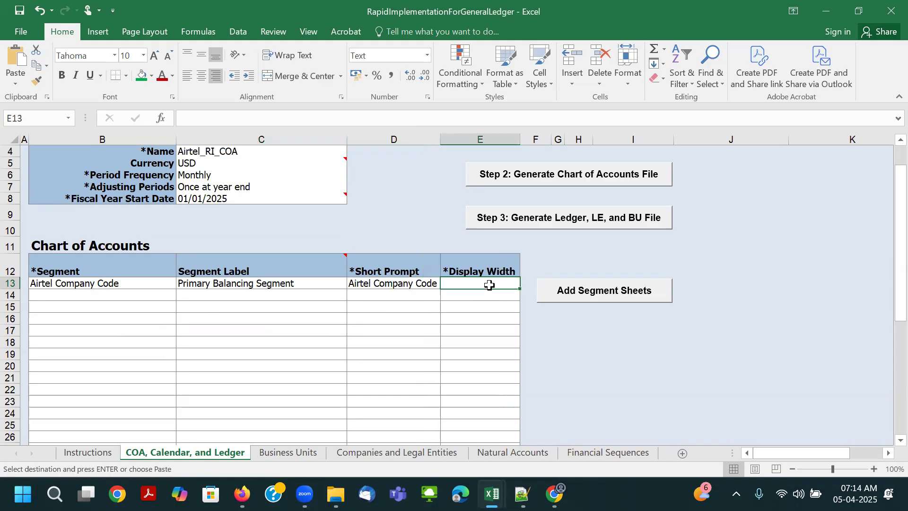
- Set the Display Width of the Airtel Company Code segment in E13 to 5
{"action": "type", "text": "5"}
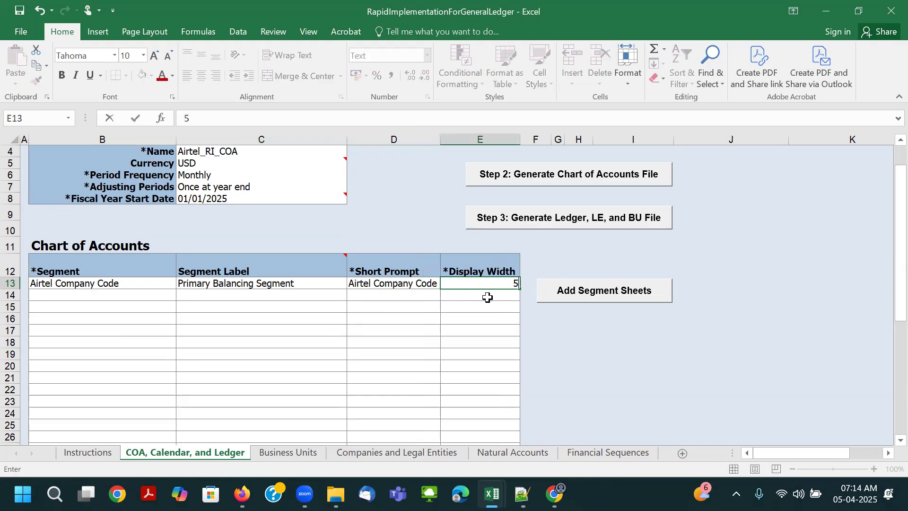
{"action": "left_click", "coordinate": [397, 285]}
{"action": "left_click", "coordinate": [487, 285]}
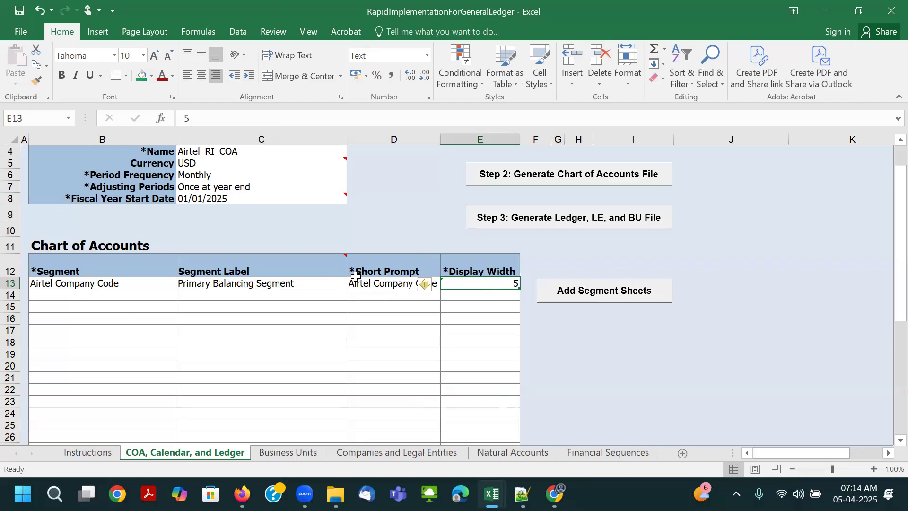
- Replace the Short Prompt of the Airtel Company Code segment in D13 with Airtel COM CODE
{"action": "left_click", "coordinate": [369, 282]}
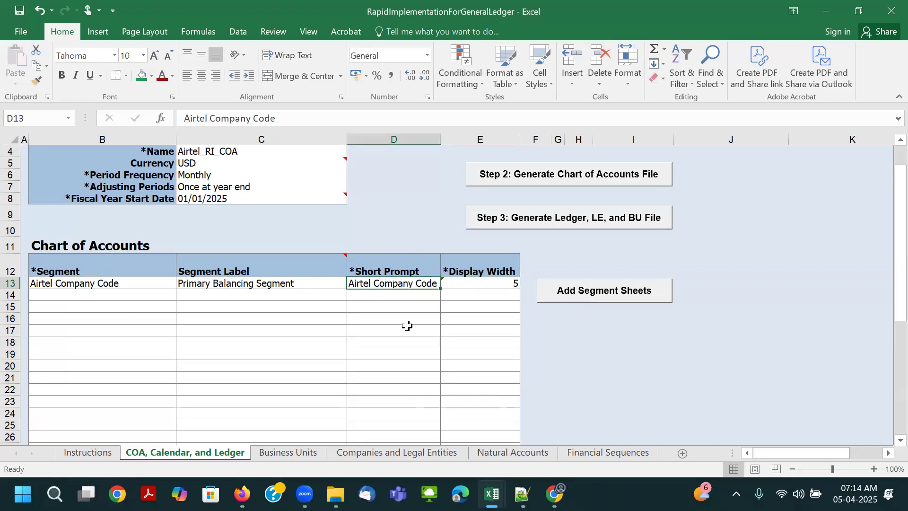
{"action": "type", "text": "A"}
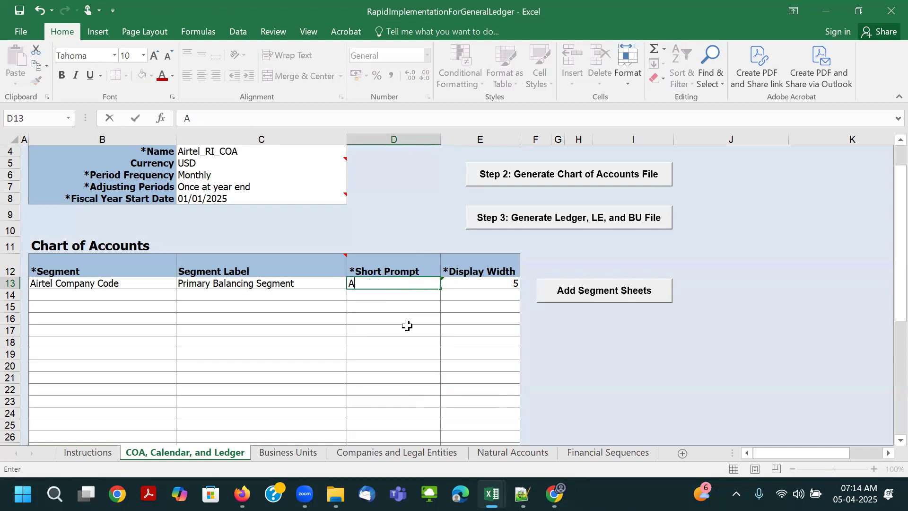
{"action": "type", "text": "irtel COM CODE"}
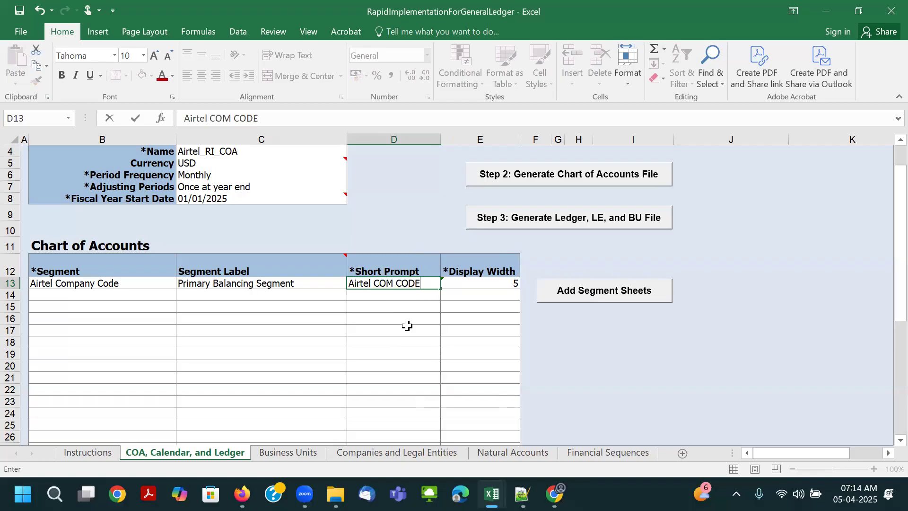
{"action": "key", "text": "Tab"}
{"action": "key", "text": "Left"}
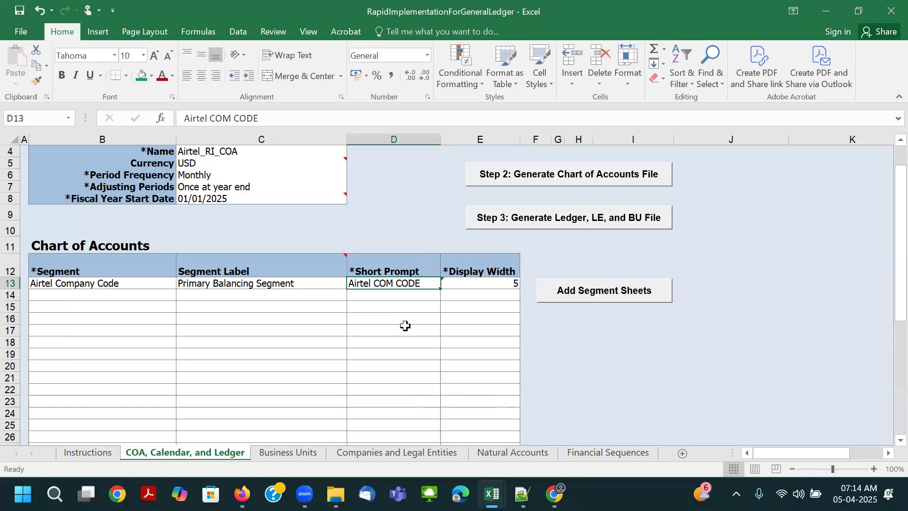
- Paste the copied name Airtel Cost Centre as the second segment in B14 and label it Cost Center Segment
{"action": "key", "text": "Left"}
{"action": "key", "text": "Left"}
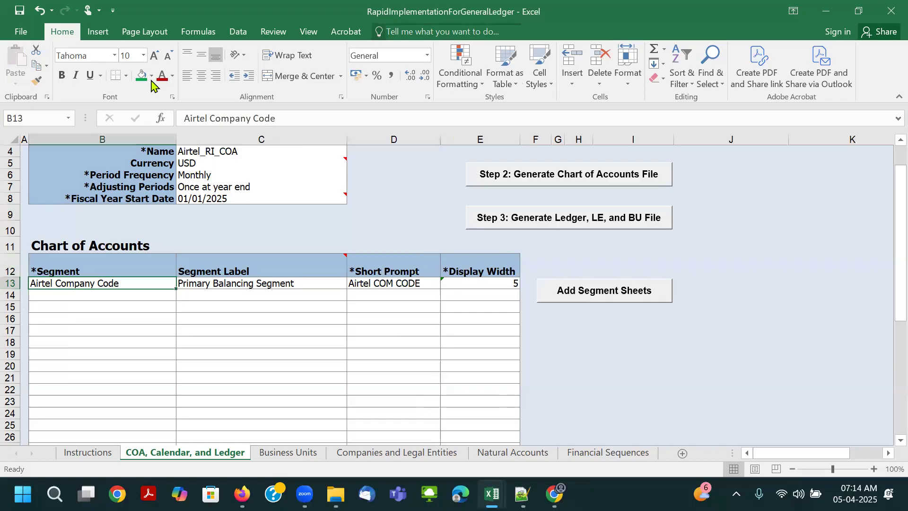
{"action": "key", "text": "Down"}
{"action": "key", "text": "ctrl+v"}
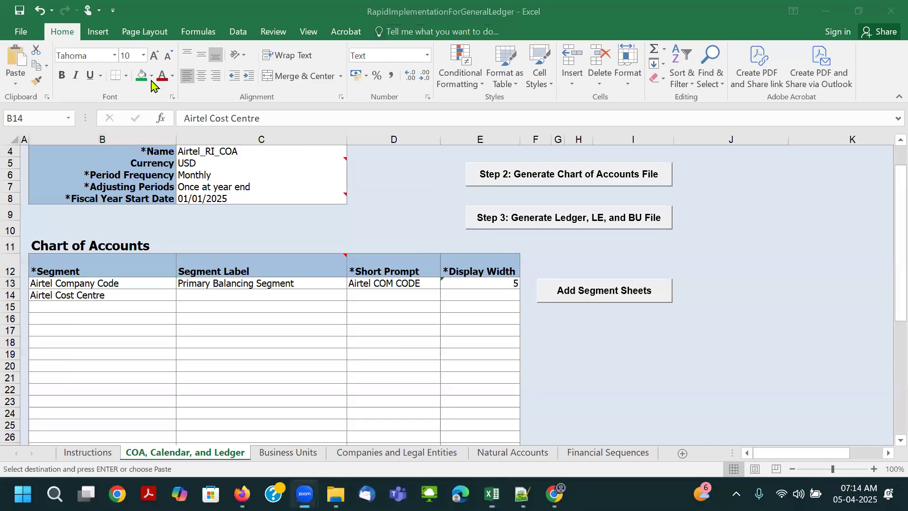
{"action": "left_click", "coordinate": [307, 295]}
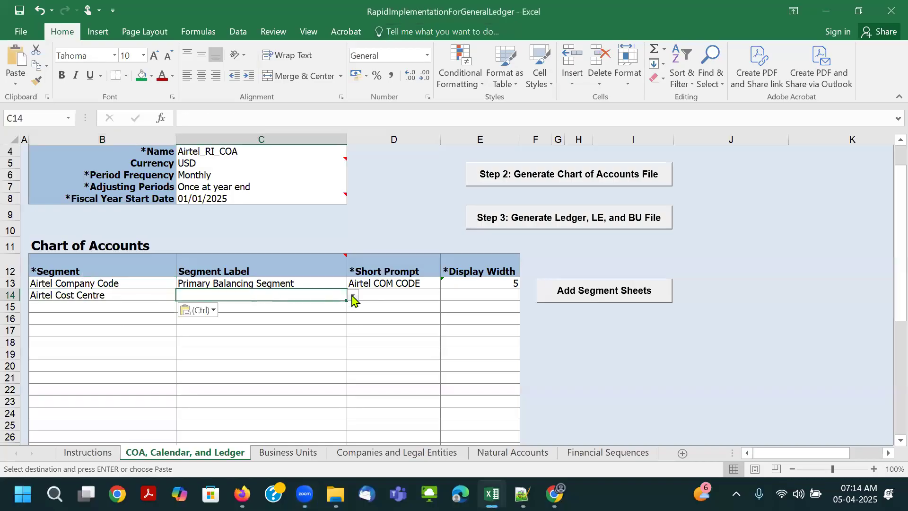
{"action": "left_click", "coordinate": [353, 295]}
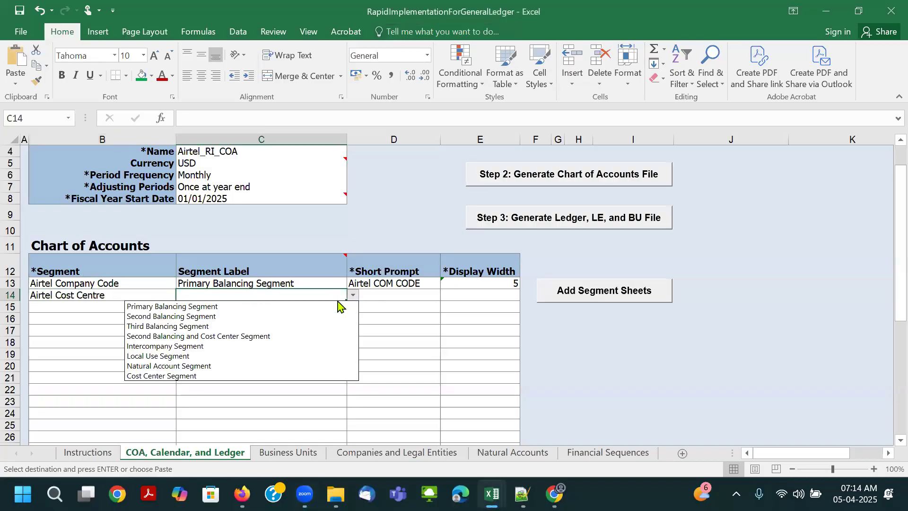
{"action": "left_click", "coordinate": [263, 376]}
- Give the Airtel Cost Centre segment the Short Prompt Airtel CC and a Display Width of 5
{"action": "left_click", "coordinate": [391, 295]}
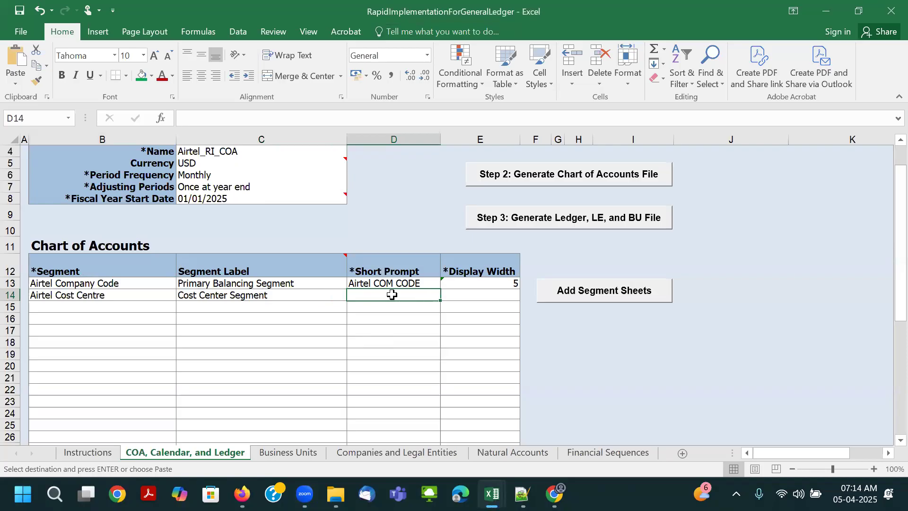
{"action": "type", "text": "Airtel "}
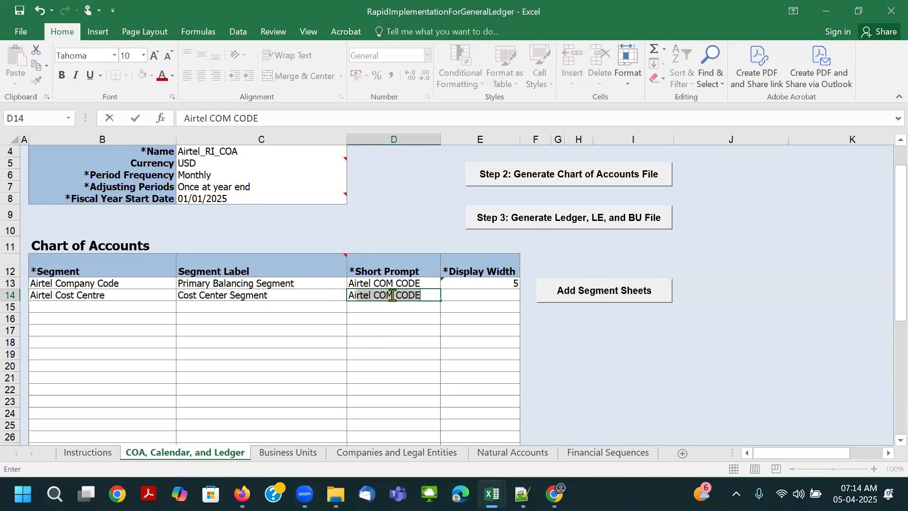
{"action": "type", "text": "CC"}
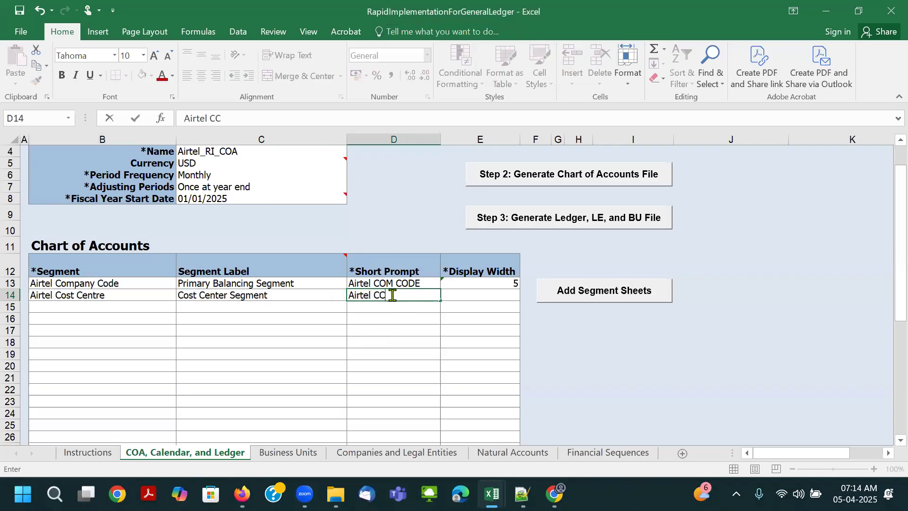
{"action": "key", "text": "Tab"}
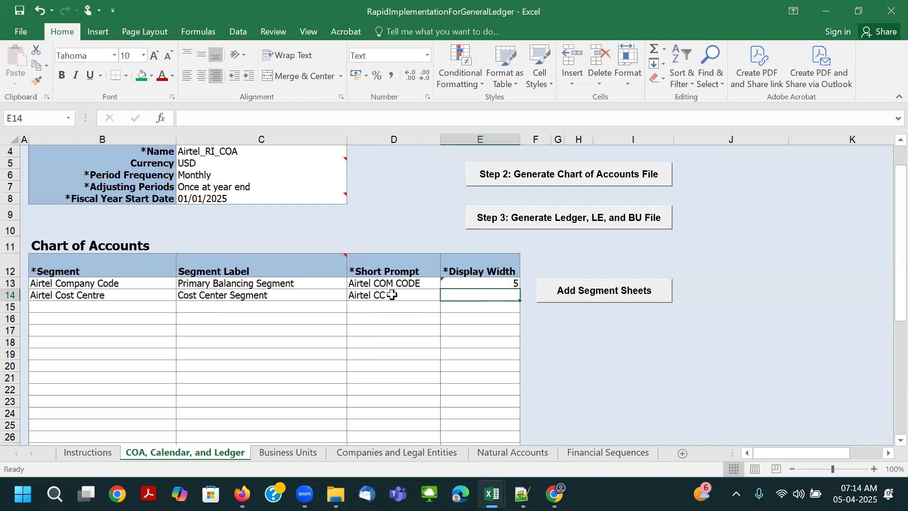
{"action": "type", "text": "5"}
{"action": "key", "text": "Tab"}
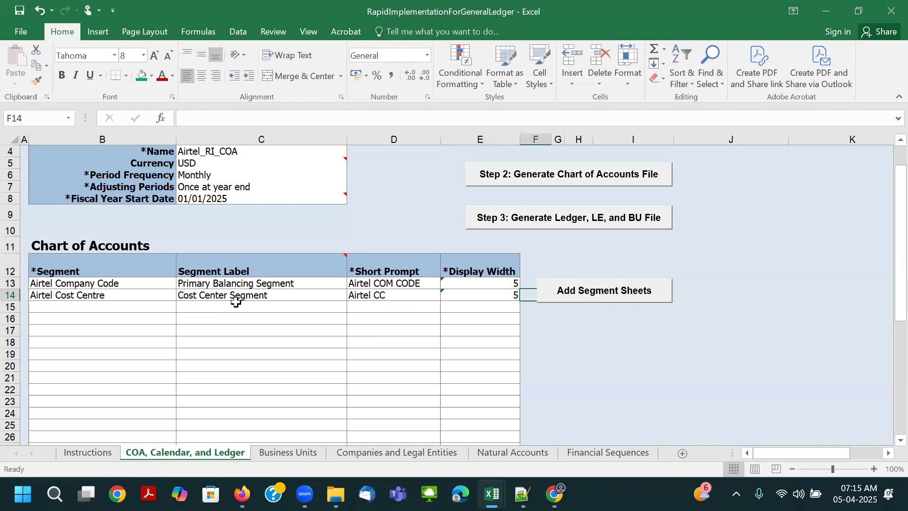
- Paste the copied name Airtel Natural Acc as the third segment in B15
{"action": "left_click", "coordinate": [54, 308]}
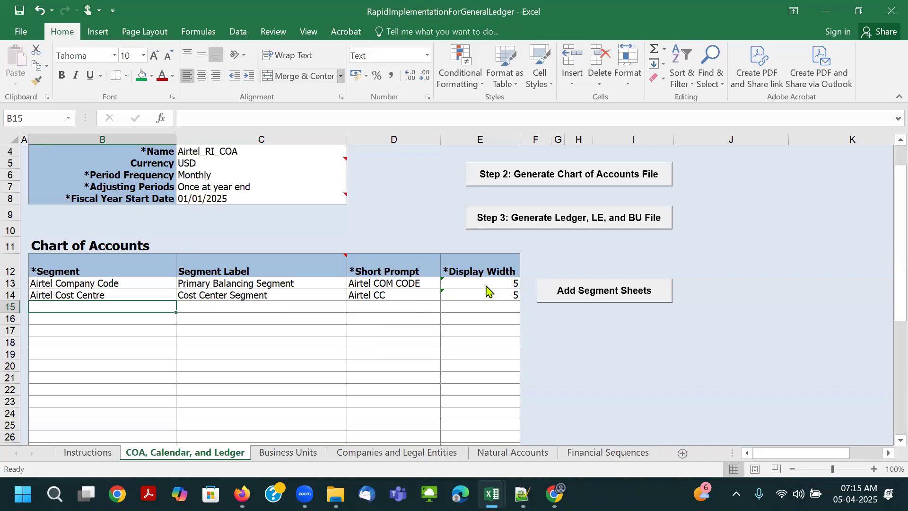
{"action": "type", "text": "Airtel Natural Acc"}
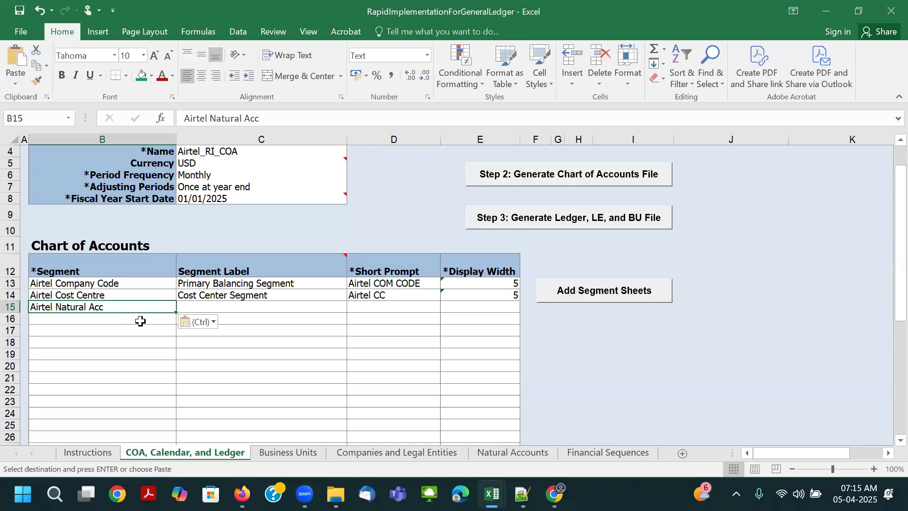
{"action": "scroll", "coordinate": [199, 308], "scroll_direction": "up", "scroll_amount": 1}
{"action": "key", "text": "Escape"}
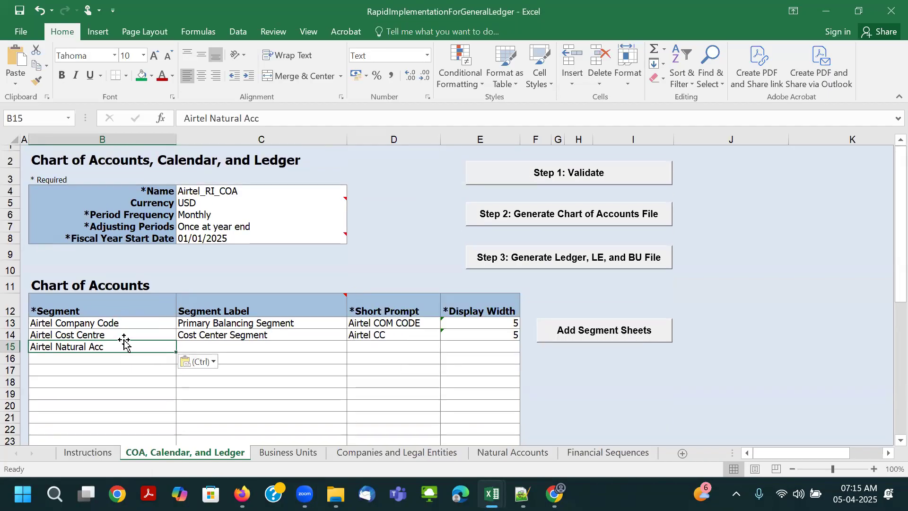
- Copy the segment name Airtel Company Code from B13 into the blank new 13 file in Notepad++
{"action": "left_click", "coordinate": [106, 321]}
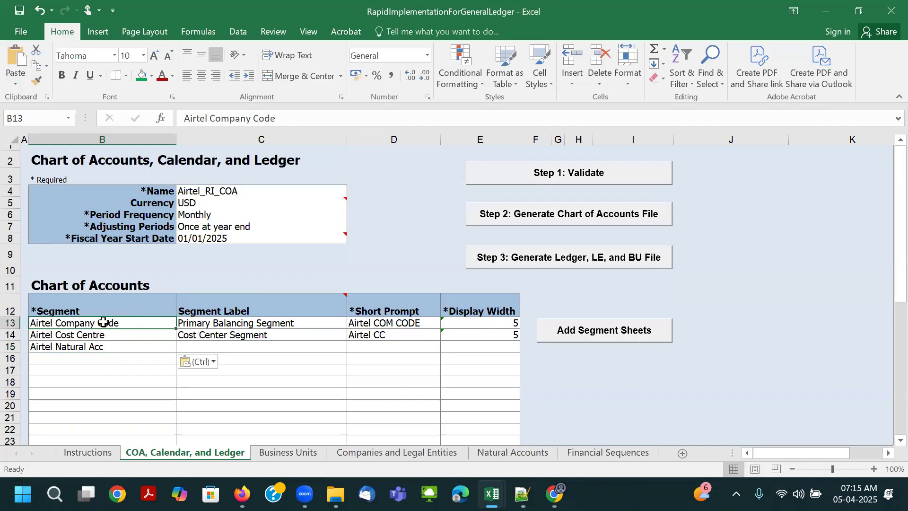
{"action": "left_click", "coordinate": [201, 190]}
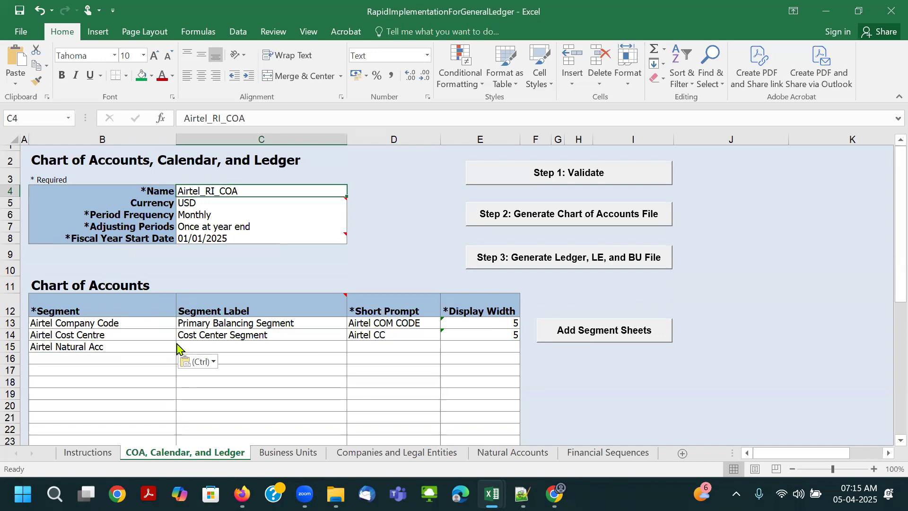
{"action": "key", "text": "alt+Tab"}
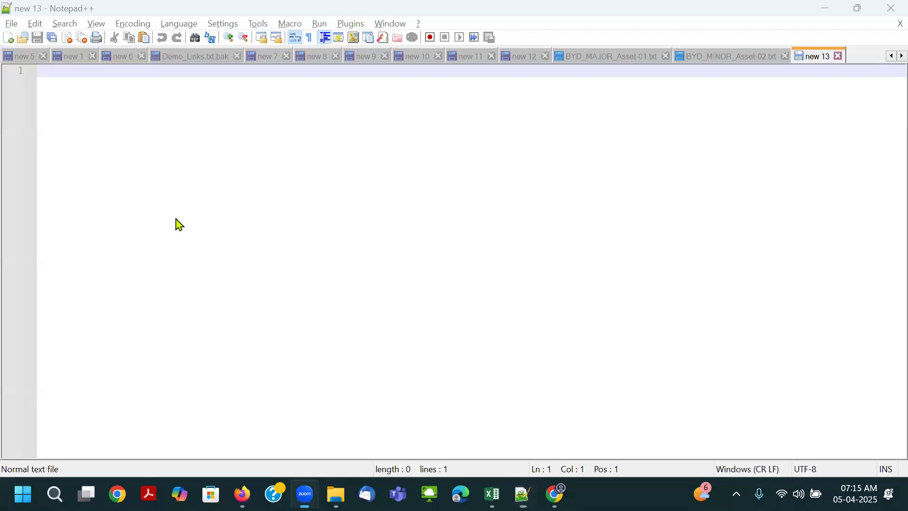
{"action": "key", "text": "alt+Tab"}
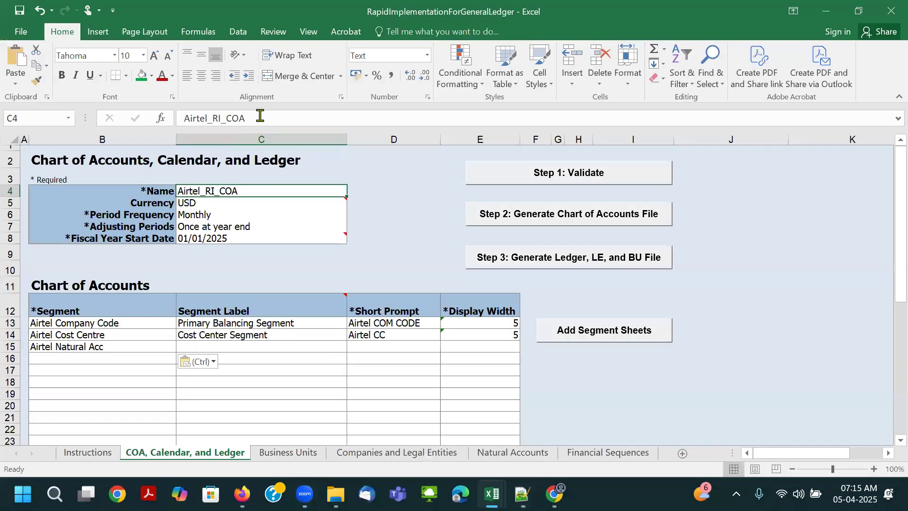
{"action": "left_click", "coordinate": [122, 322]}
{"action": "left_click_drag", "start_coordinate": [283, 118], "coordinate": [183, 119]}
{"action": "key", "text": "ctrl+c"}
{"action": "key", "text": "alt+Tab"}
{"action": "key", "text": "alt+Tab"}
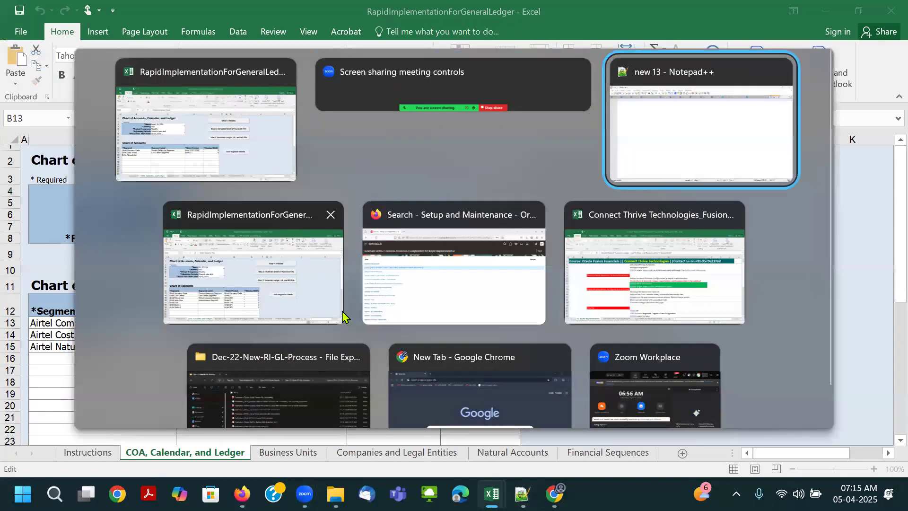
{"action": "key", "text": "ctrl+v"}
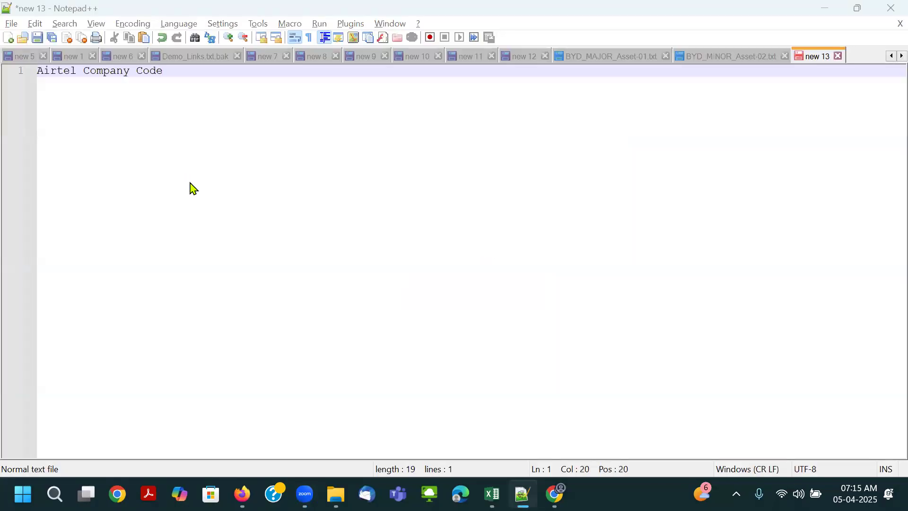
- Append an underscore and the chart of accounts name Airtel_RI_COA, copied from C4 in Excel, to the Notepad++ line
{"action": "key", "text": "alt+Tab"}
{"action": "left_click", "coordinate": [256, 190]}
{"action": "left_click_drag", "start_coordinate": [277, 113], "coordinate": [184, 119]}
{"action": "key", "text": "ctrl+c"}
{"action": "key", "text": "alt+Tab"}
{"action": "type", "text": "_"}
{"action": "key", "text": "ctrl+v"}
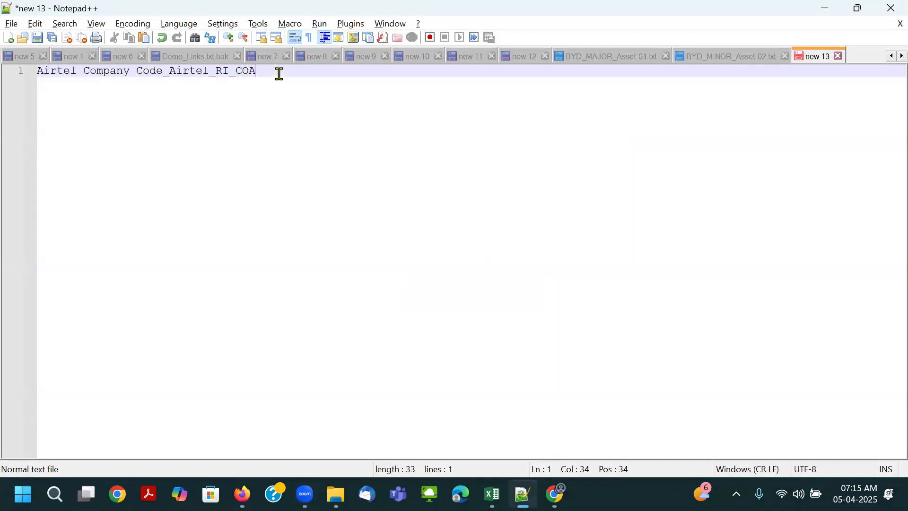
- Check the combined name's character count and shorten it to Airtel Company Code_Airtel_COA by removing RI_
{"action": "left_click_drag", "start_coordinate": [279, 71], "coordinate": [35, 71]}
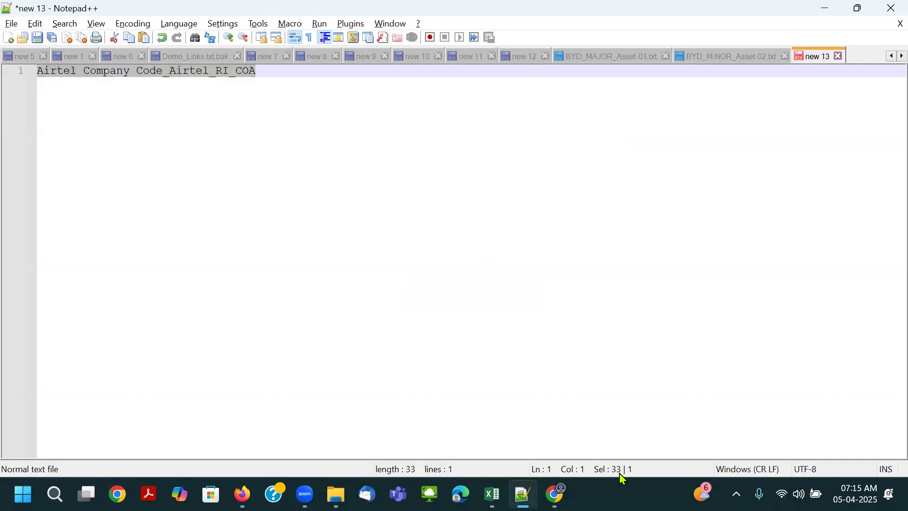
{"action": "left_click", "coordinate": [235, 81]}
{"action": "left_click", "coordinate": [230, 71]}
{"action": "key", "text": "BackSpace"}
{"action": "key", "text": "BackSpace"}
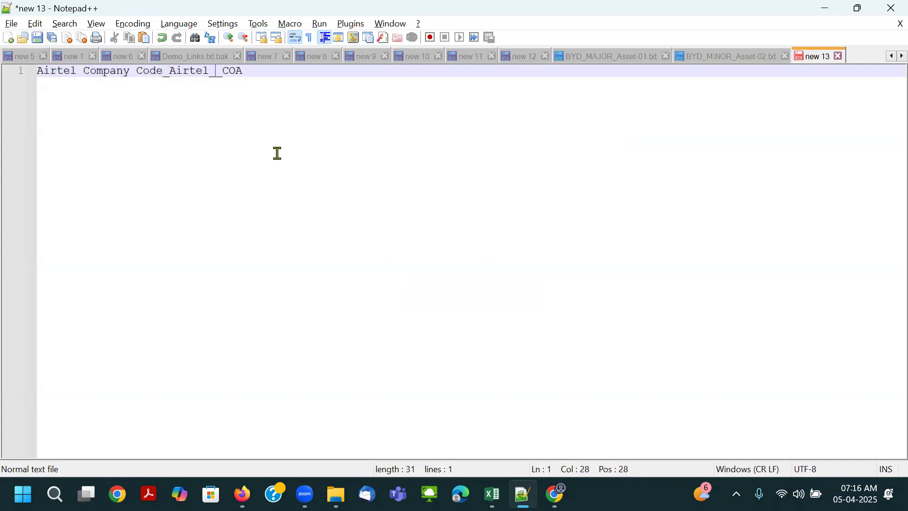
{"action": "key", "text": "BackSpace"}
- Return to the Excel template and shorten the chart of accounts Name in C4 to Airtel_COA
{"action": "key", "text": "alt+Tab"}
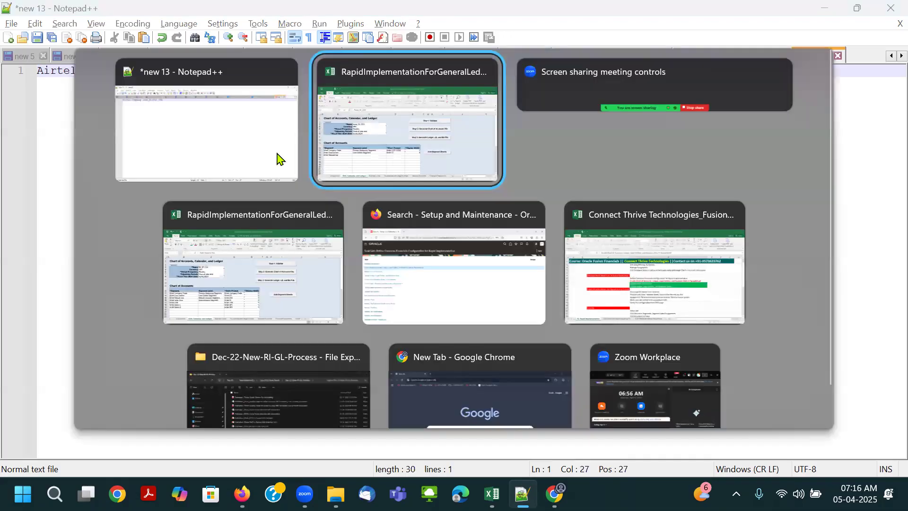
{"action": "double_click", "coordinate": [214, 189]}
{"action": "mouse_move", "coordinate": [263, 233]}
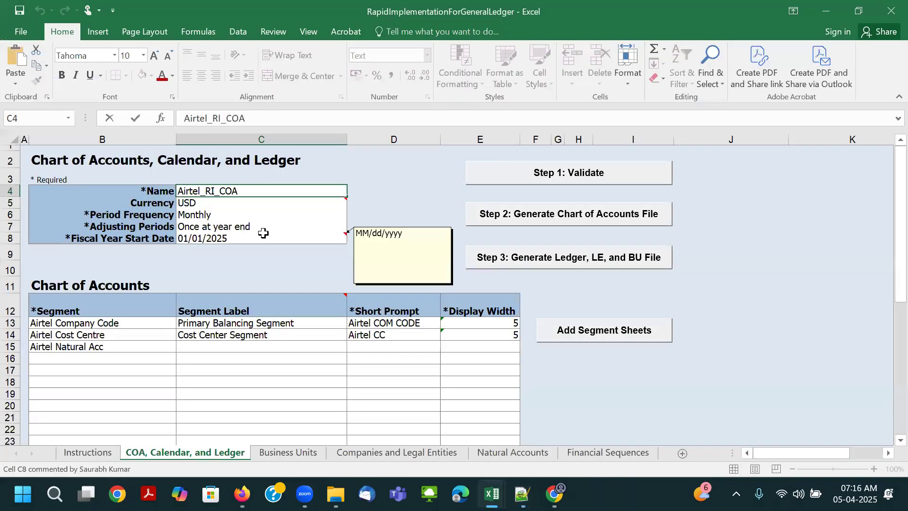
{"action": "key", "text": "BackSpace"}
{"action": "key", "text": "BackSpace"}
{"action": "key", "text": "BackSpace"}
{"action": "key", "text": "Tab"}
{"action": "left_click", "coordinate": [229, 188]}
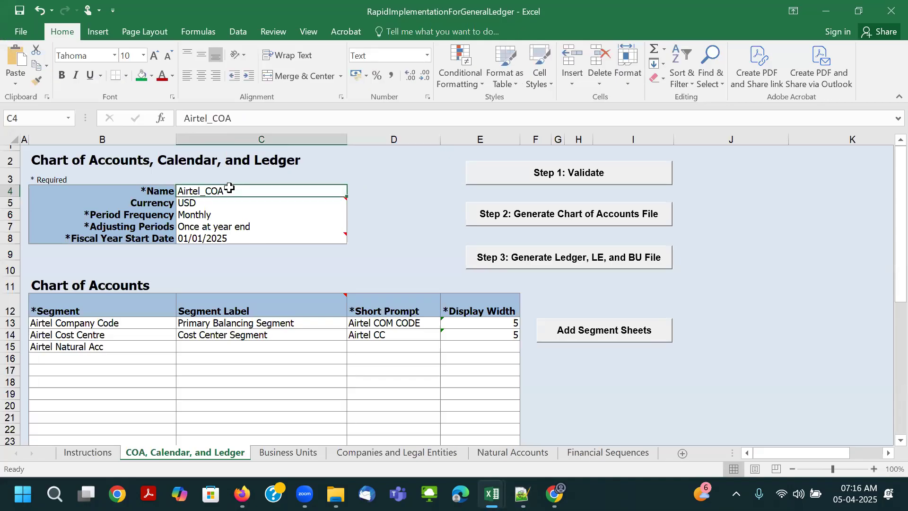
- Compare the segment name in B13 and chart of accounts name in C4 with the combined Notepad++ line, checking its character count
{"action": "double_click", "coordinate": [250, 111]}
{"action": "key", "text": "alt+Tab"}
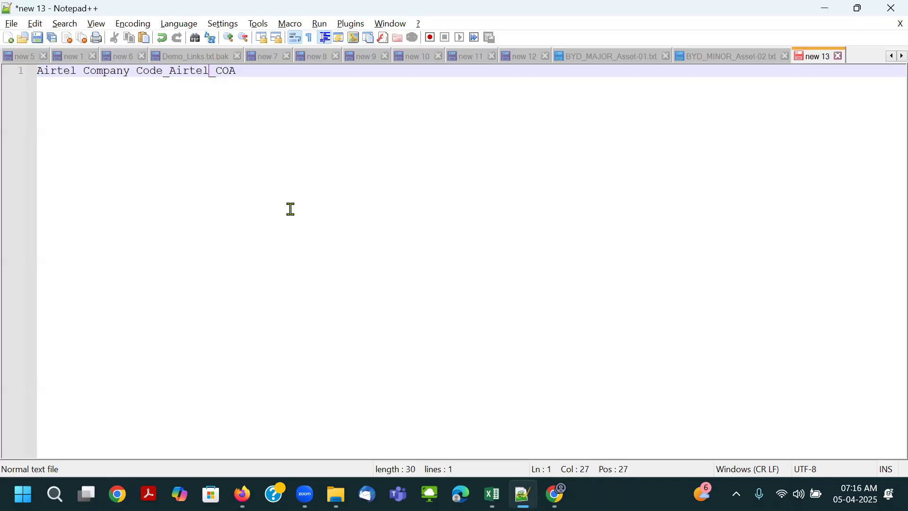
{"action": "left_click_drag", "start_coordinate": [257, 71], "coordinate": [169, 71]}
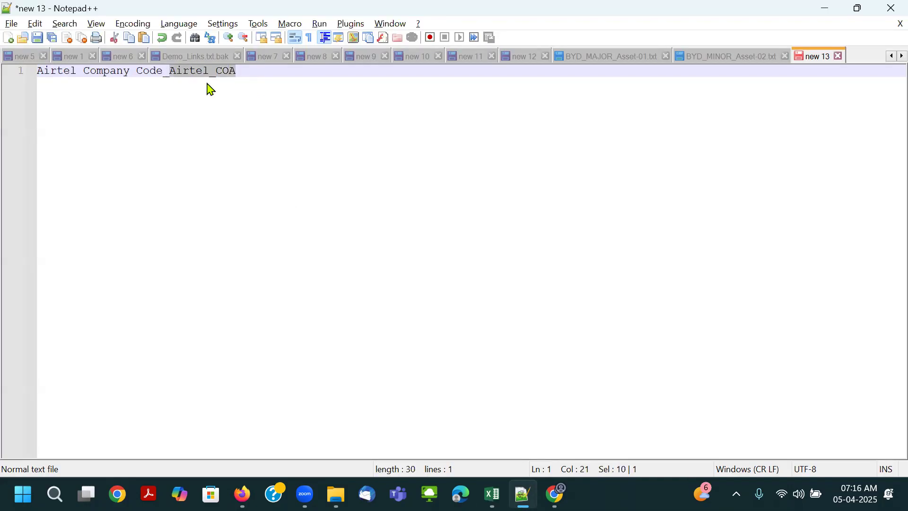
{"action": "left_click", "coordinate": [289, 113]}
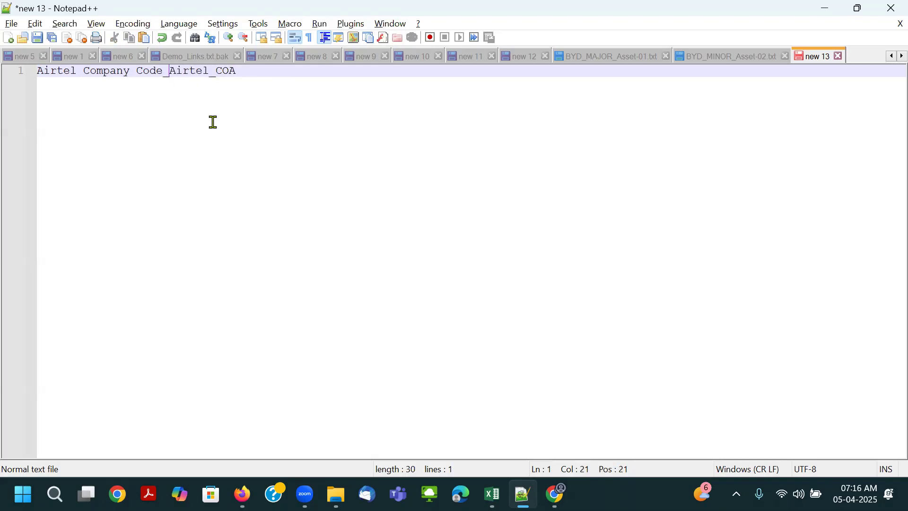
{"action": "left_click_drag", "start_coordinate": [251, 71], "coordinate": [37, 72]}
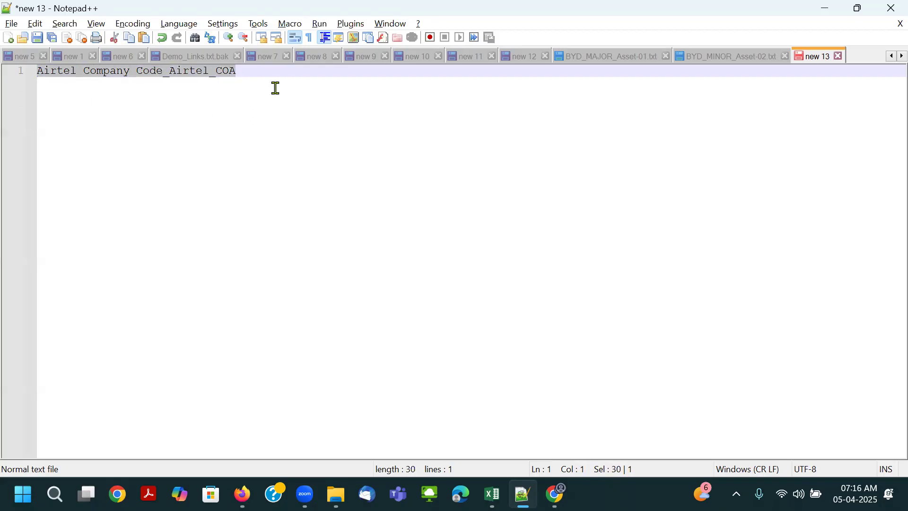
{"action": "key", "text": "alt+Tab"}
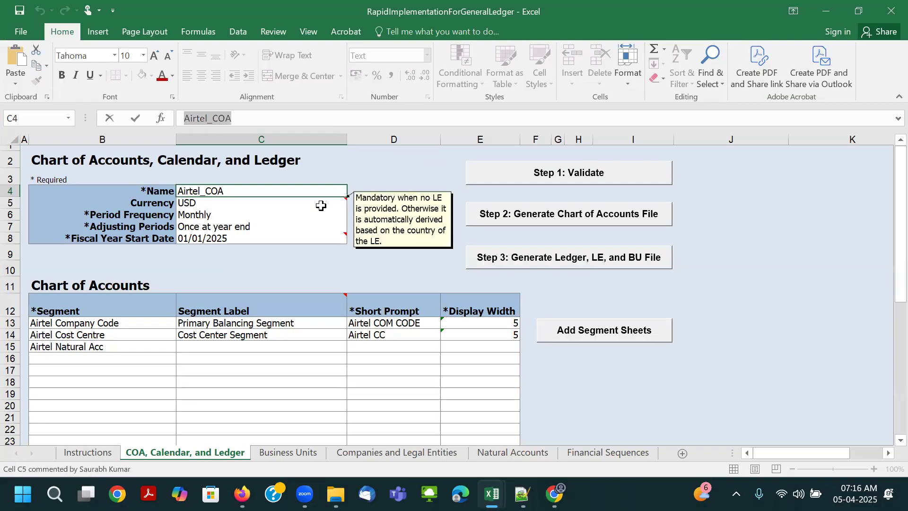
{"action": "left_click", "coordinate": [136, 321]}
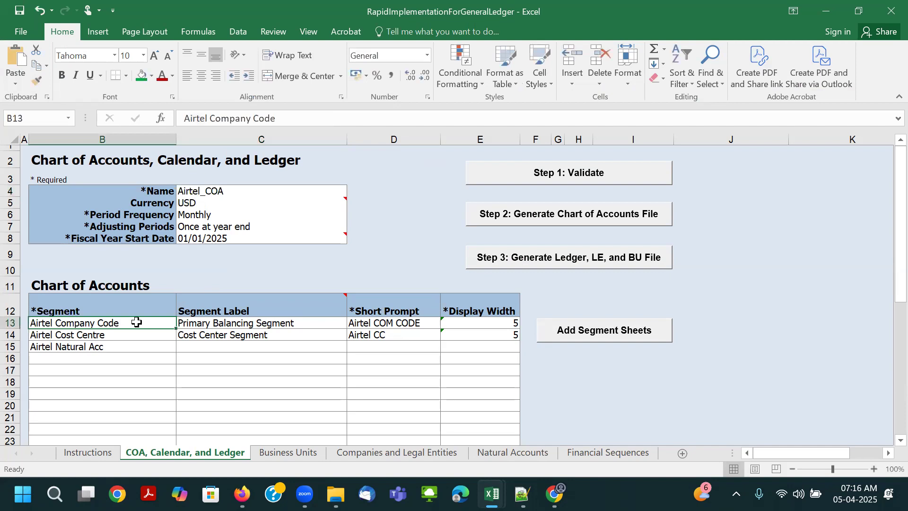
{"action": "left_click", "coordinate": [235, 189]}
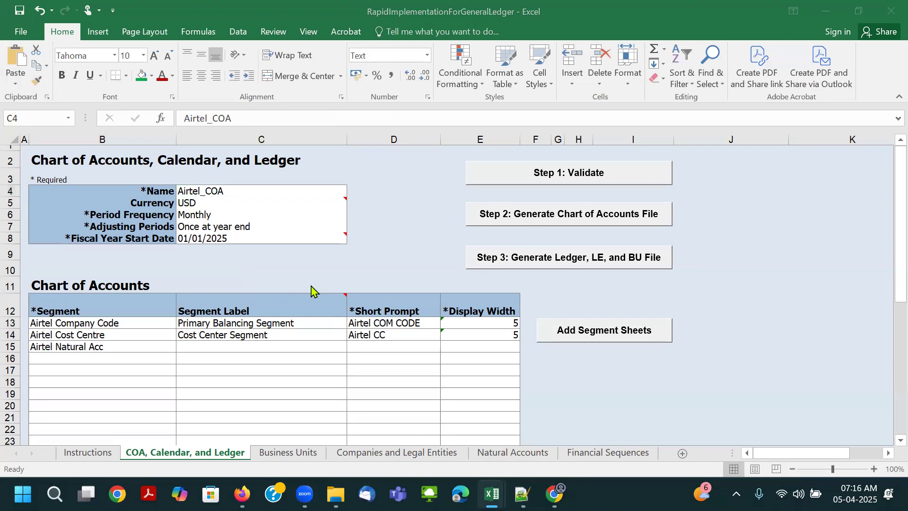
{"action": "key", "text": "alt+Tab"}
{"action": "left_click_drag", "start_coordinate": [251, 73], "coordinate": [9, 73]}
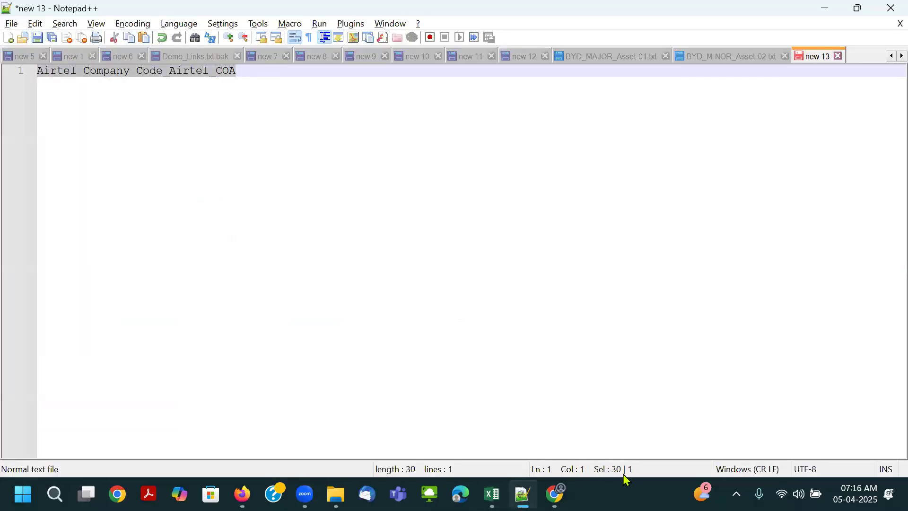
{"action": "left_click", "coordinate": [263, 160]}
{"action": "left_click_drag", "start_coordinate": [243, 72], "coordinate": [9, 71]}
{"action": "left_click_drag", "start_coordinate": [241, 67], "coordinate": [11, 71]}
{"action": "left_click_drag", "start_coordinate": [248, 76], "coordinate": [4, 85]}
- Return to the Excel template and review the segment names in B13:B15 against the chart of accounts Name in C4
{"action": "key", "text": "alt+Tab"}
{"action": "left_click", "coordinate": [183, 344]}
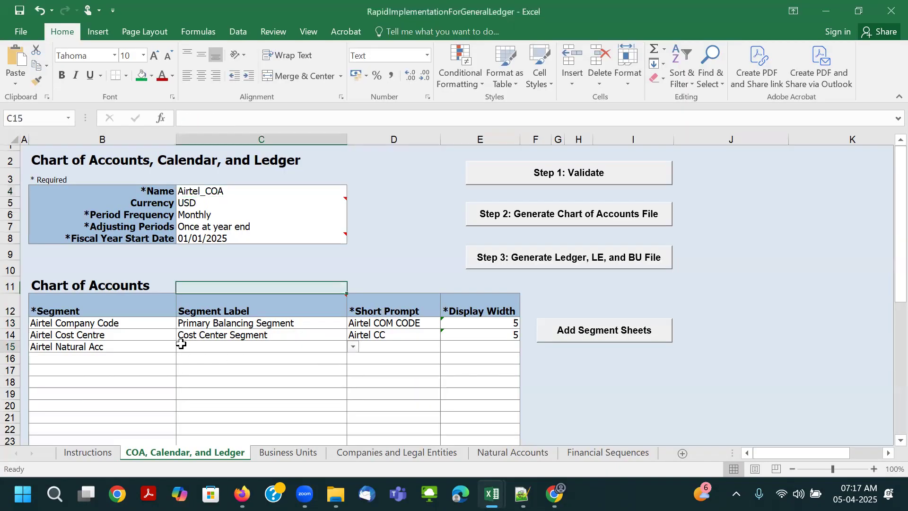
{"action": "left_click", "coordinate": [201, 194]}
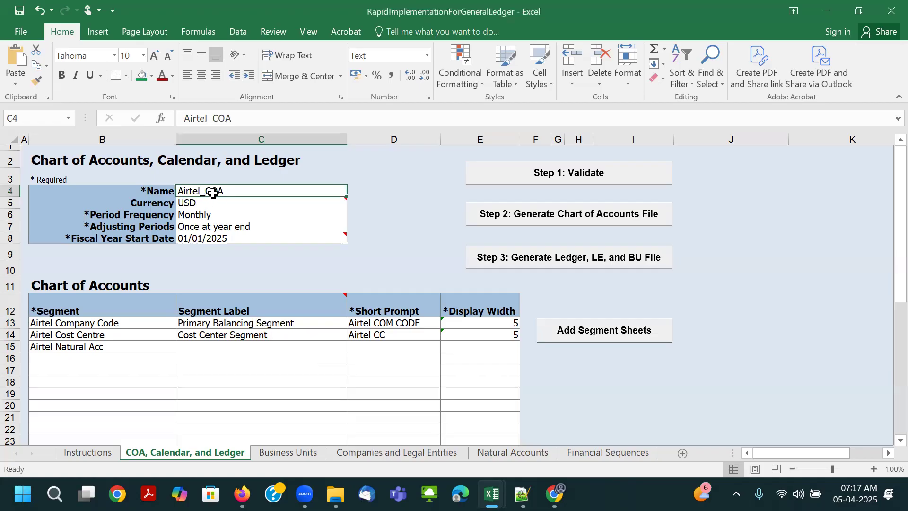
{"action": "left_click", "coordinate": [113, 335]}
{"action": "left_click", "coordinate": [112, 346]}
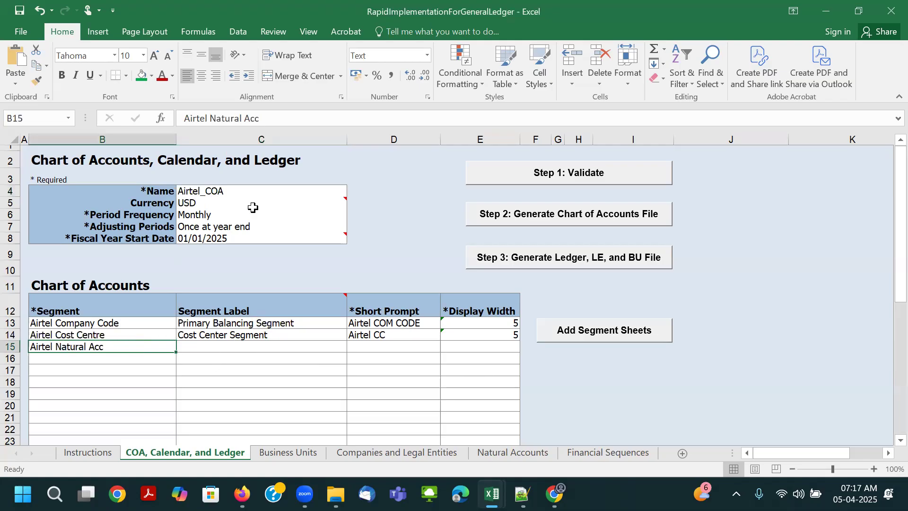
{"action": "left_click", "coordinate": [246, 191]}
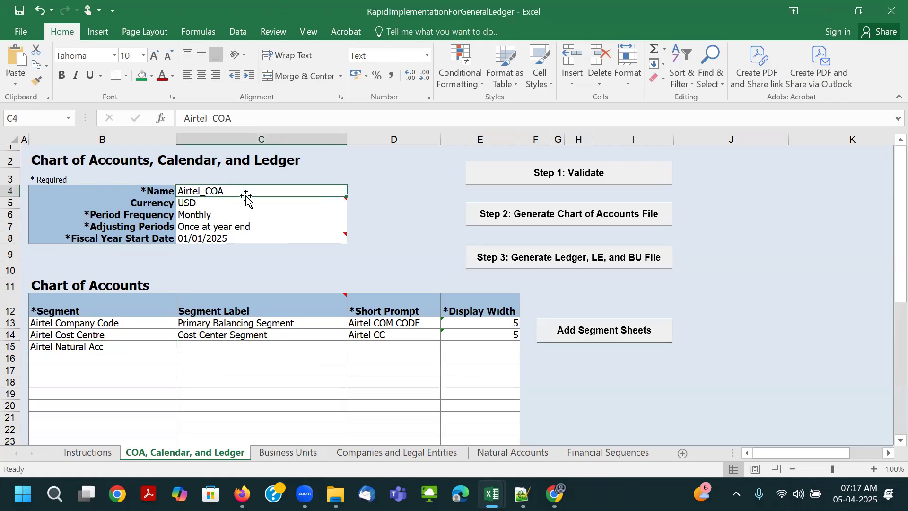
{"action": "left_click", "coordinate": [126, 346]}
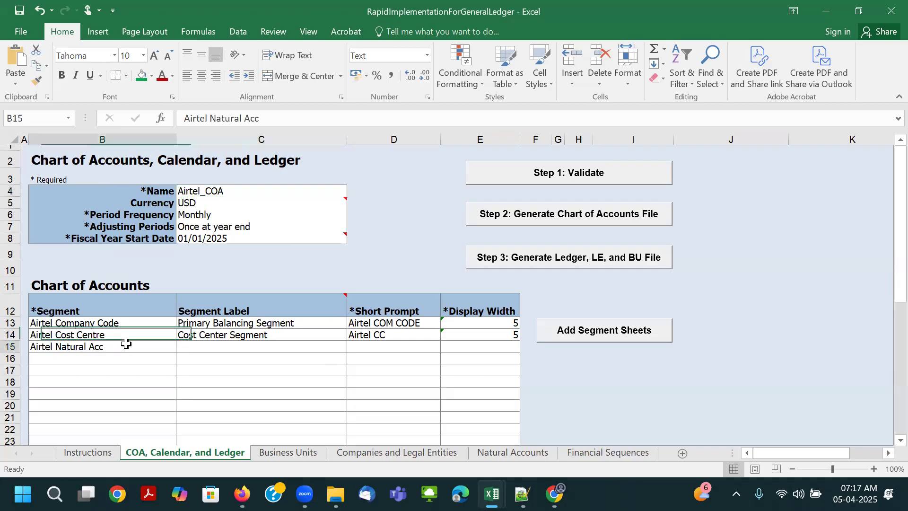
{"action": "left_click", "coordinate": [122, 322]}
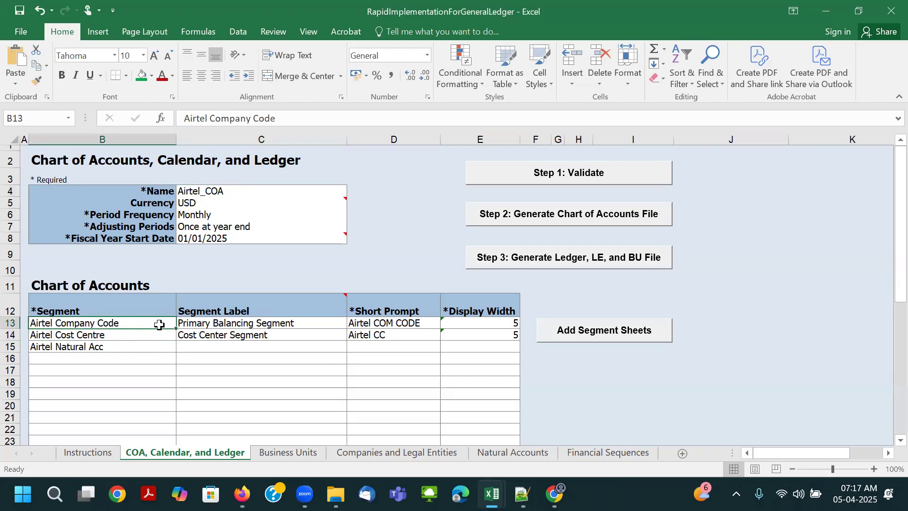
{"action": "left_click", "coordinate": [191, 190]}
{"action": "left_click", "coordinate": [118, 325]}
- Set the Segment Label of Airtel Natural Acc in row 15 to Natural Account Segment
{"action": "left_click", "coordinate": [201, 345]}
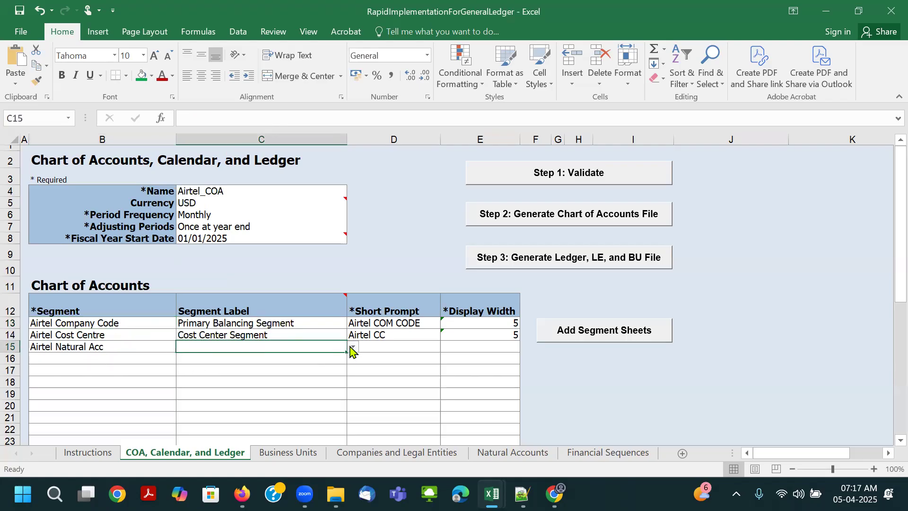
{"action": "left_click", "coordinate": [150, 351]}
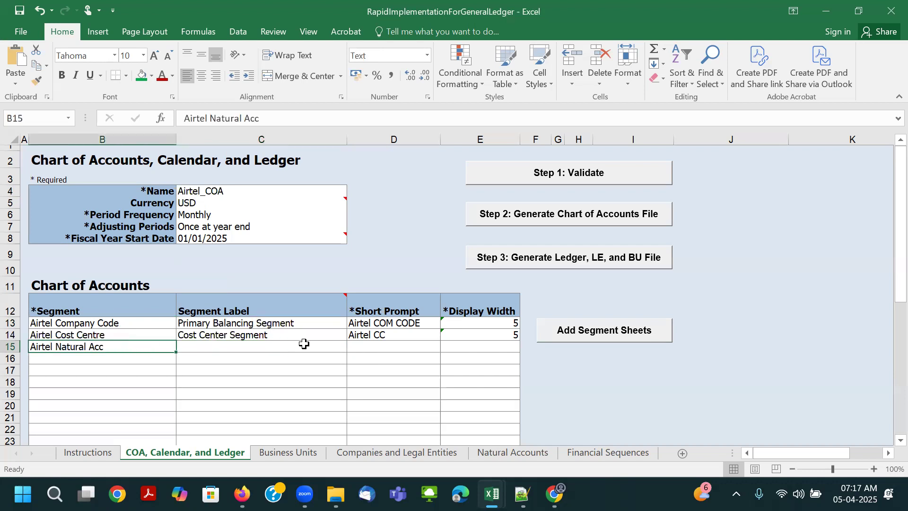
{"action": "left_click", "coordinate": [326, 347]}
{"action": "left_click", "coordinate": [354, 347]}
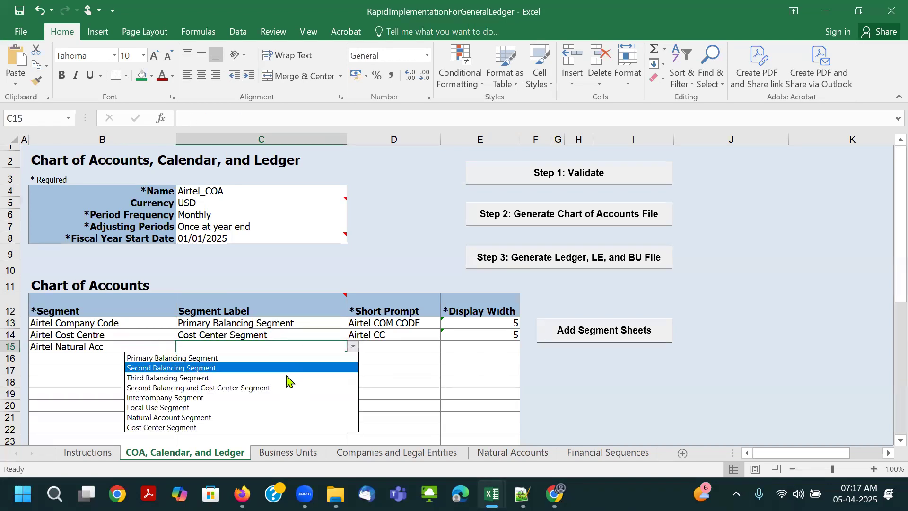
{"action": "left_click", "coordinate": [271, 417]}
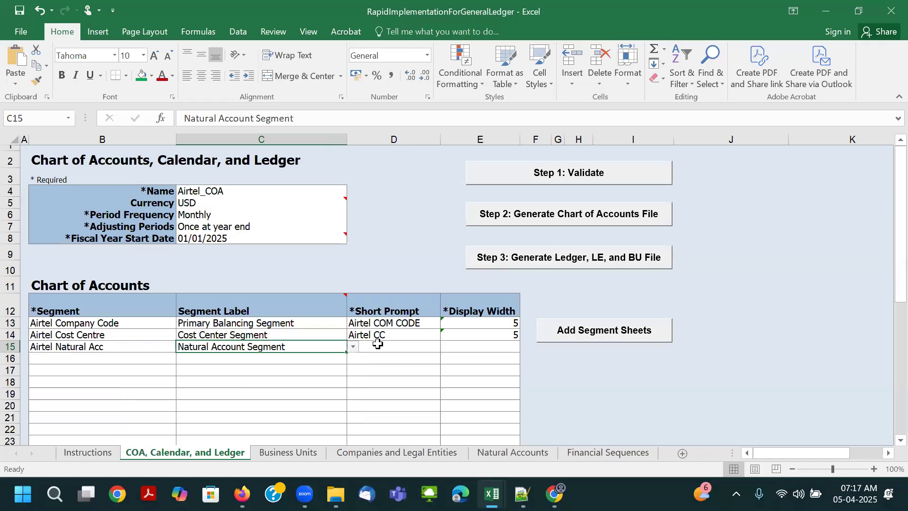
- Give the Airtel Natural Acc segment the short prompt Airtel ACC and a display width of 7
{"action": "left_click", "coordinate": [402, 346]}
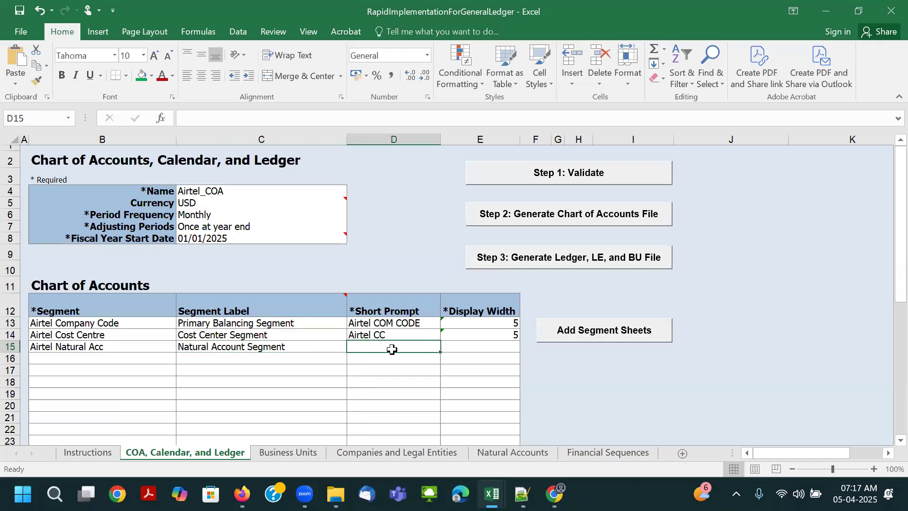
{"action": "type", "text": "Air"}
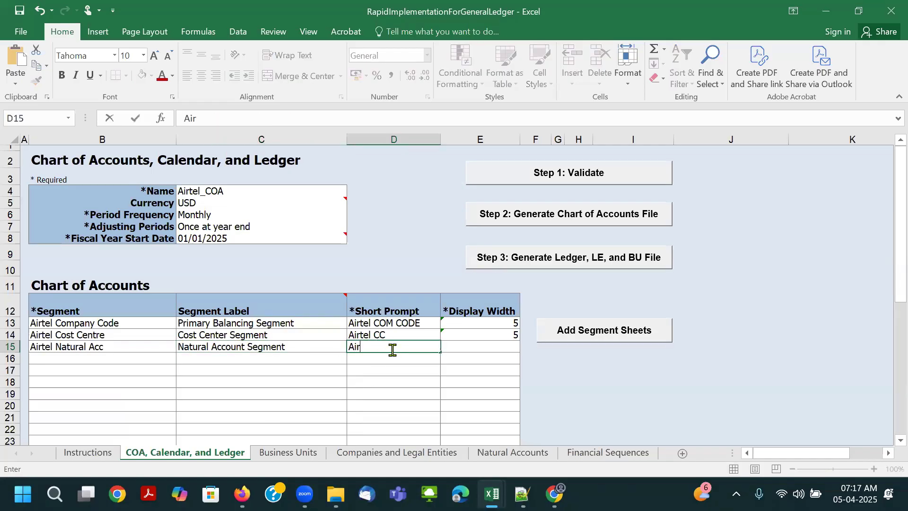
{"action": "type", "text": "tel ACC"}
{"action": "key", "text": "Tab"}
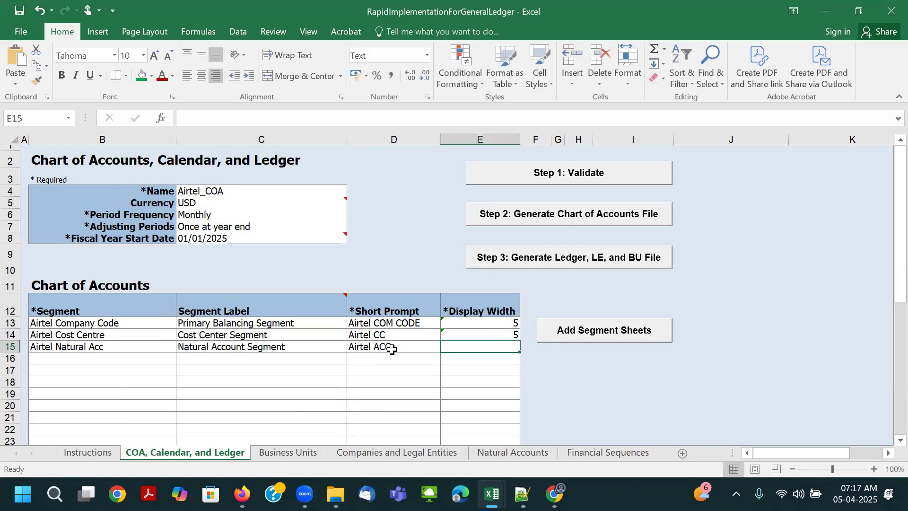
{"action": "type", "text": "7"}
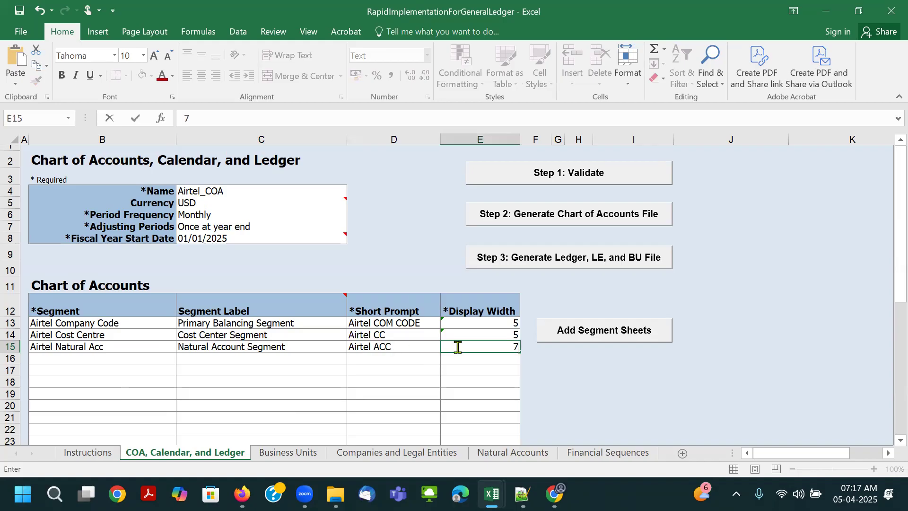
- Add a segment named Airtel Inter Com in row 16 and label it Intercompany Segment
{"action": "left_click", "coordinate": [58, 360]}
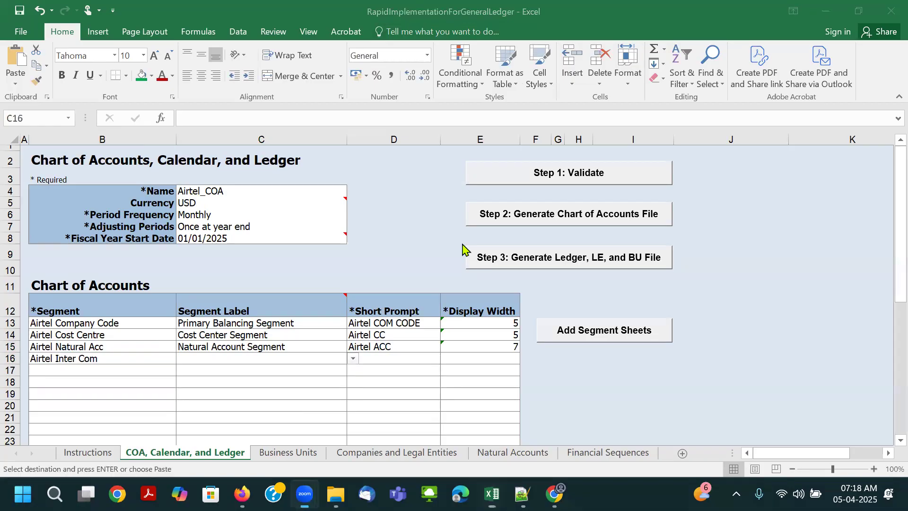
{"action": "left_click", "coordinate": [131, 359]}
{"action": "key", "text": "Tab"}
{"action": "left_click", "coordinate": [235, 359]}
{"action": "left_click", "coordinate": [351, 358]}
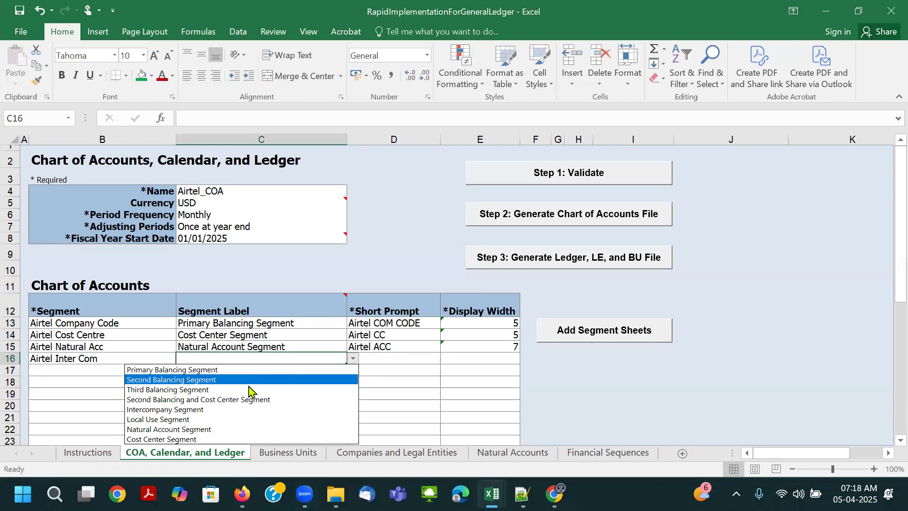
{"action": "left_click", "coordinate": [245, 410]}
- Give Airtel Inter Com the short prompt Airtel IC, adapted from a copy of D15, and a display width of 5
{"action": "left_click", "coordinate": [405, 362]}
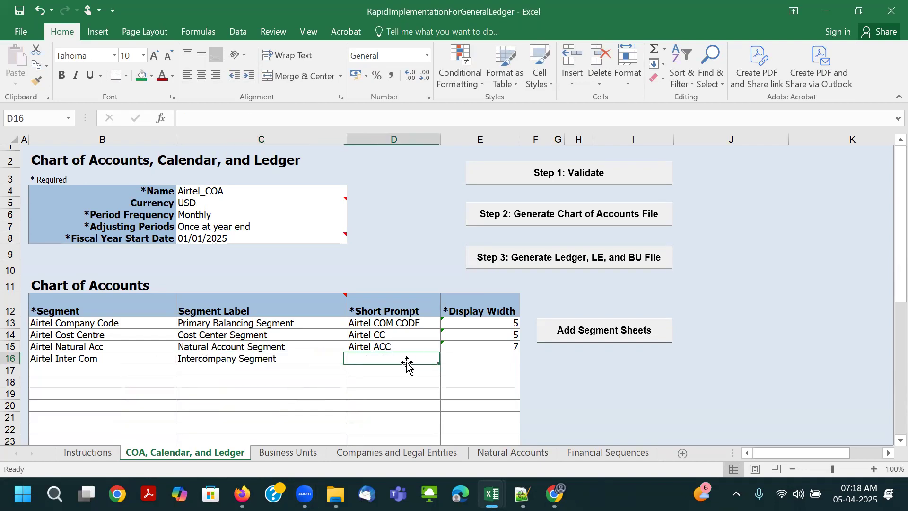
{"action": "key", "text": "Up"}
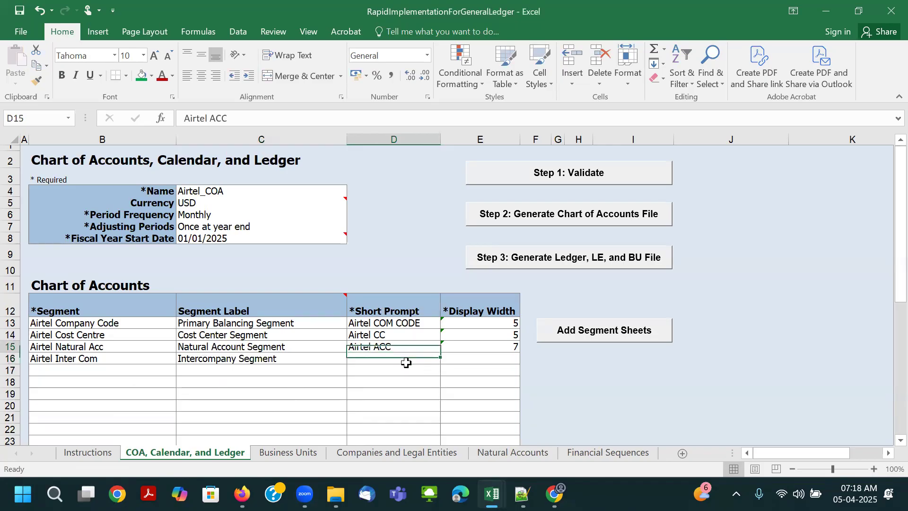
{"action": "key", "text": "ctrl+c"}
{"action": "key", "text": "Down"}
{"action": "key", "text": "ctrl+v"}
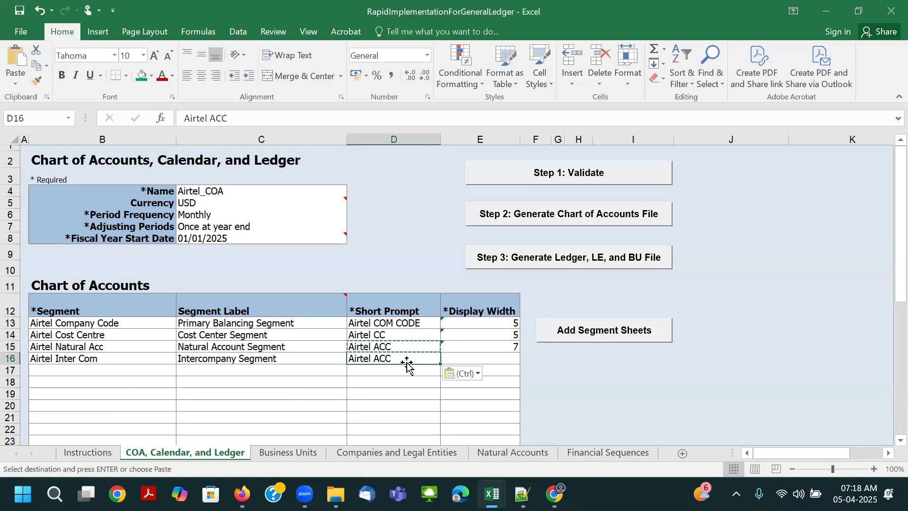
{"action": "double_click", "coordinate": [394, 358]}
{"action": "key", "text": "BackSpace"}
{"action": "key", "text": "BackSpace"}
{"action": "key", "text": "BackSpace"}
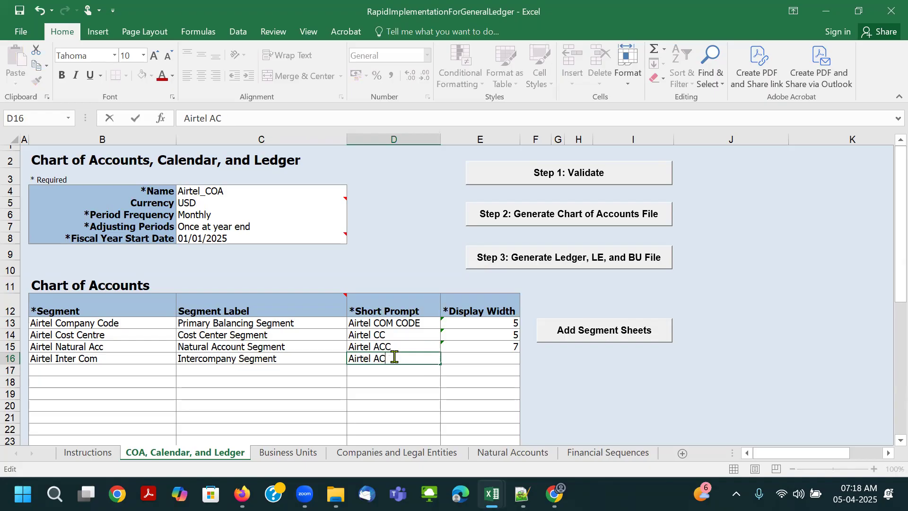
{"action": "type", "text": "IC"}
{"action": "key", "text": "Tab"}
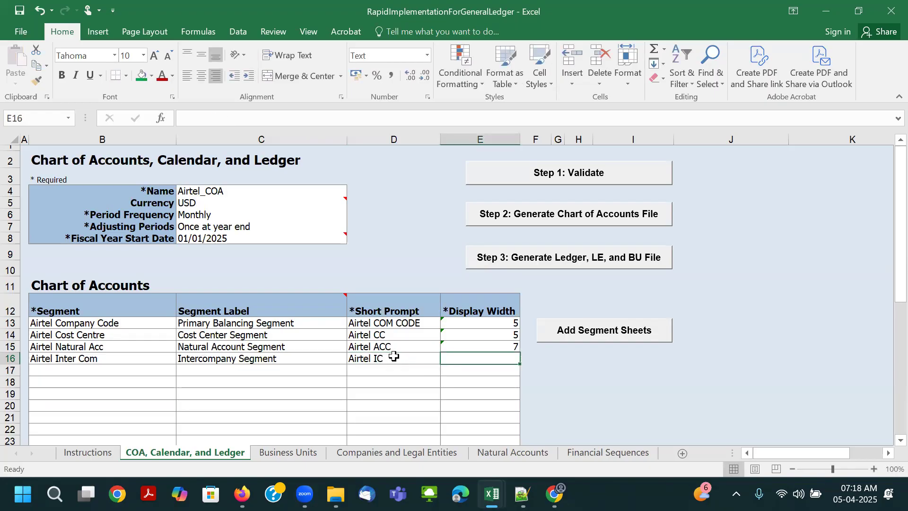
{"action": "type", "text": "5"}
{"action": "key", "text": "Return"}
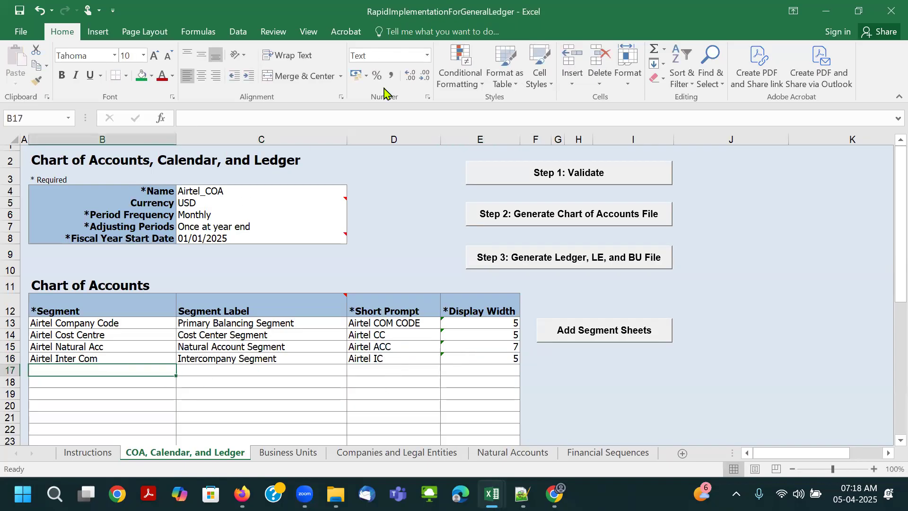
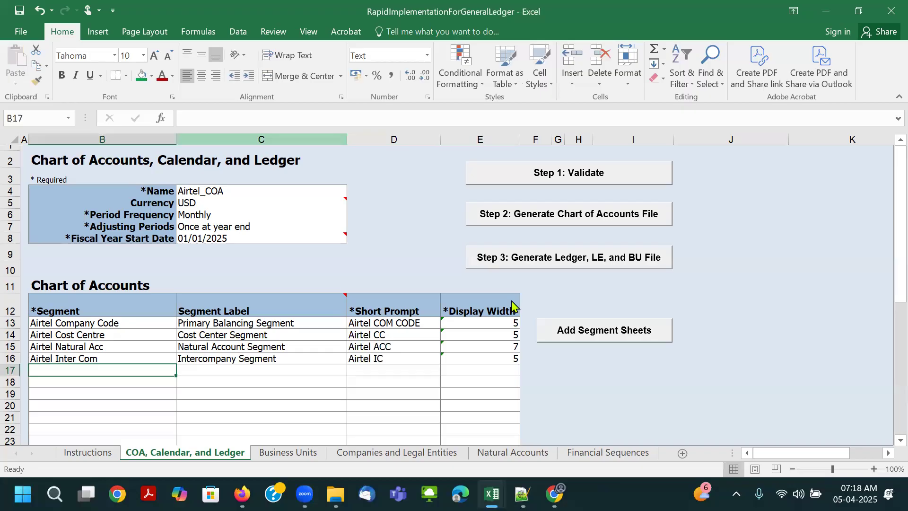
- Add a segment named Airtel Projects in row 17 of the Chart of Accounts
{"action": "type", "text": "Airtel"}
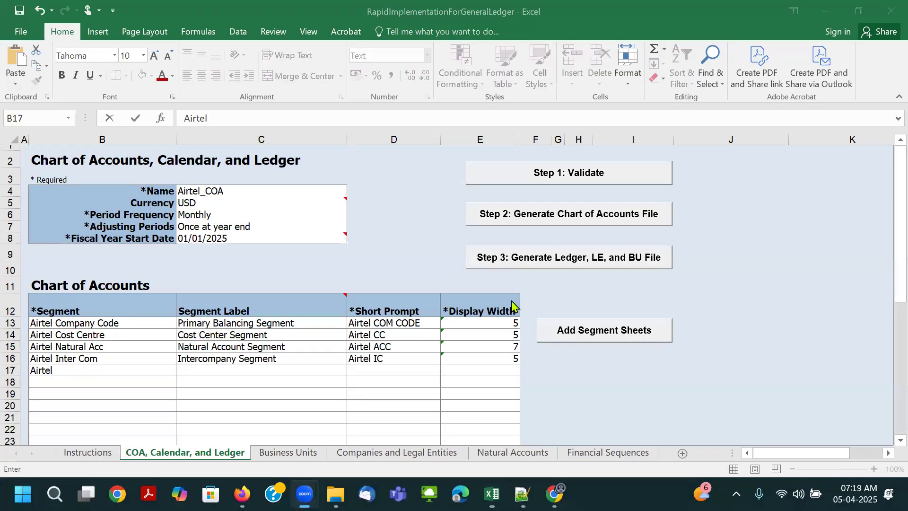
{"action": "type", "text": " Projects"}
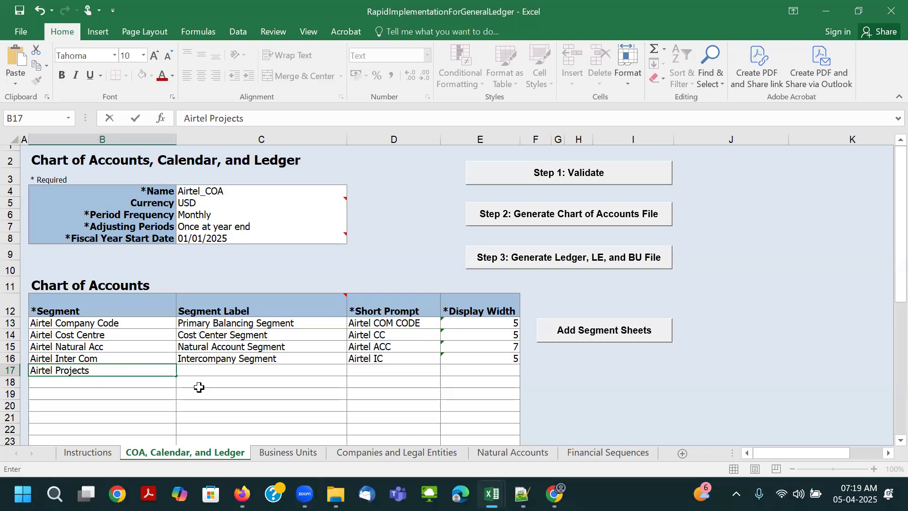
{"action": "key", "text": "Tab"}
{"action": "key", "text": "Left"}
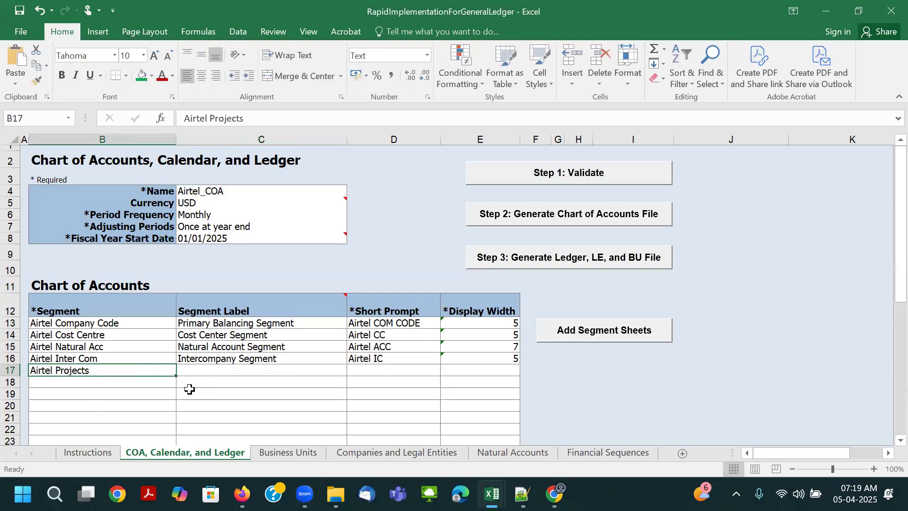
- Copy the Airtel Projects segment name into its short prompt and give it a display width of 5
{"action": "key", "text": "ctrl+c"}
{"action": "left_click", "coordinate": [208, 370]}
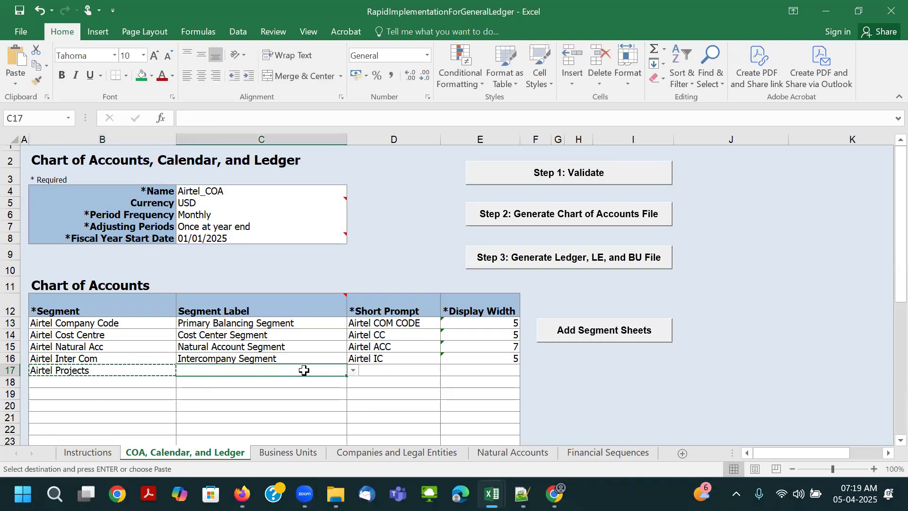
{"action": "left_click", "coordinate": [386, 374]}
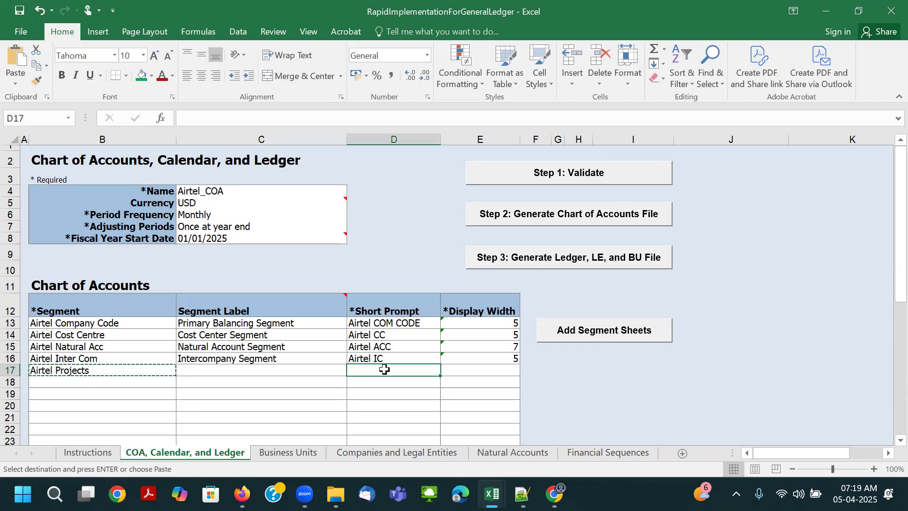
{"action": "key", "text": "ctrl+v"}
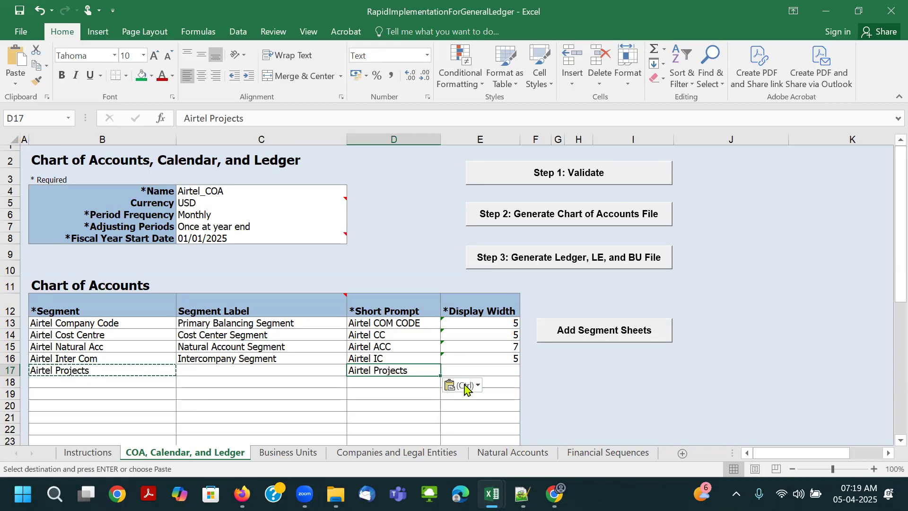
{"action": "left_click", "coordinate": [472, 363]}
{"action": "left_click", "coordinate": [475, 370]}
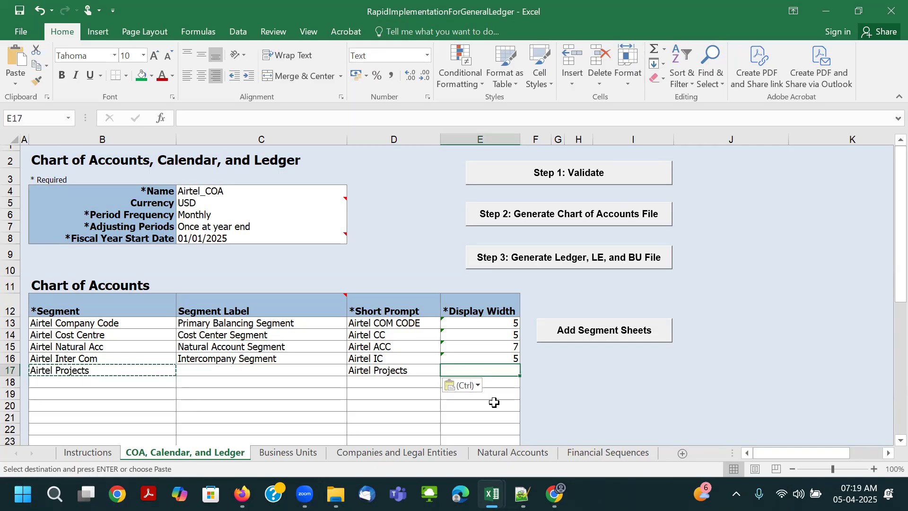
{"action": "type", "text": "5"}
- Add a segment named Airtel Location in row 18 with the short prompt Airtel LOC, leaving its segment label blank
{"action": "left_click", "coordinate": [95, 382]}
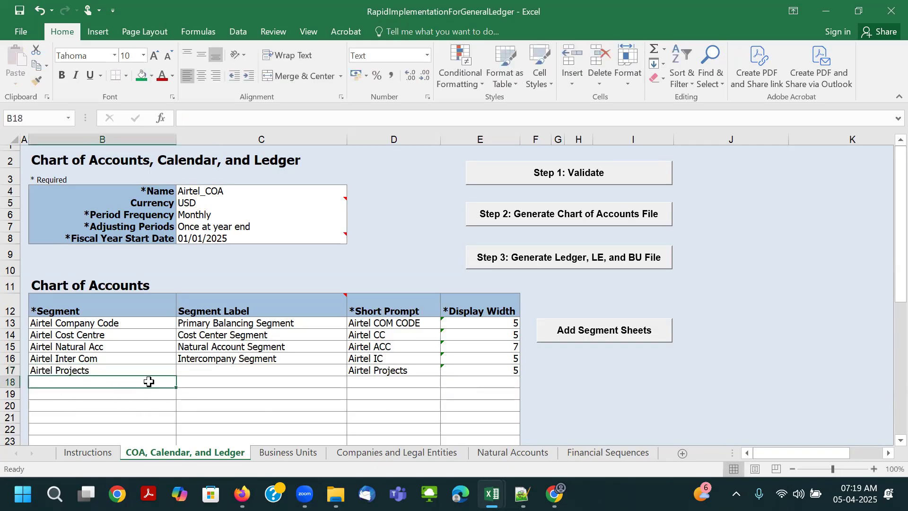
{"action": "type", "text": "Ai"}
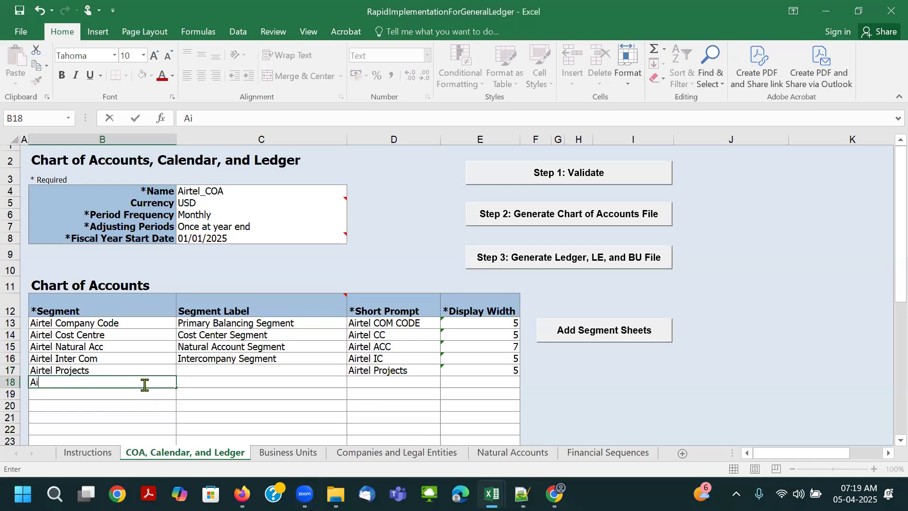
{"action": "type", "text": "rtel Location"}
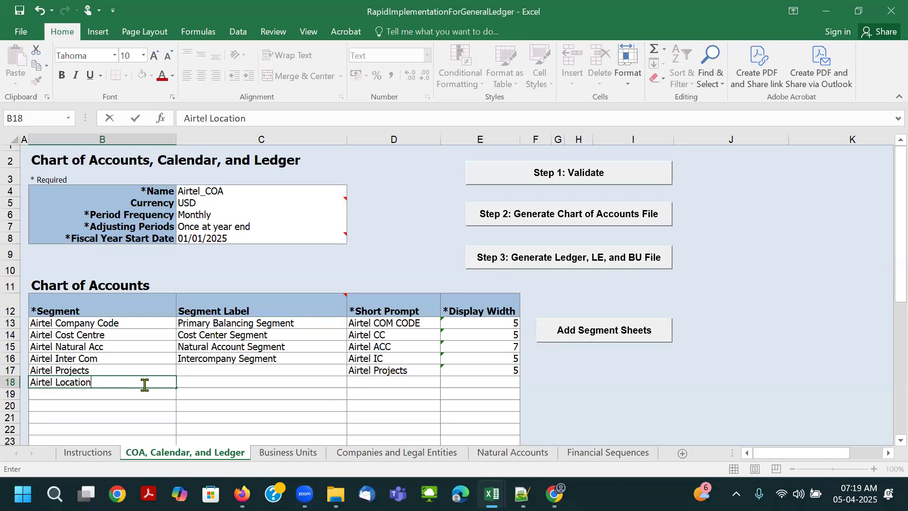
{"action": "key", "text": "Tab"}
{"action": "key", "text": "Right"}
{"action": "key", "text": "Left"}
{"action": "key", "text": "Left"}
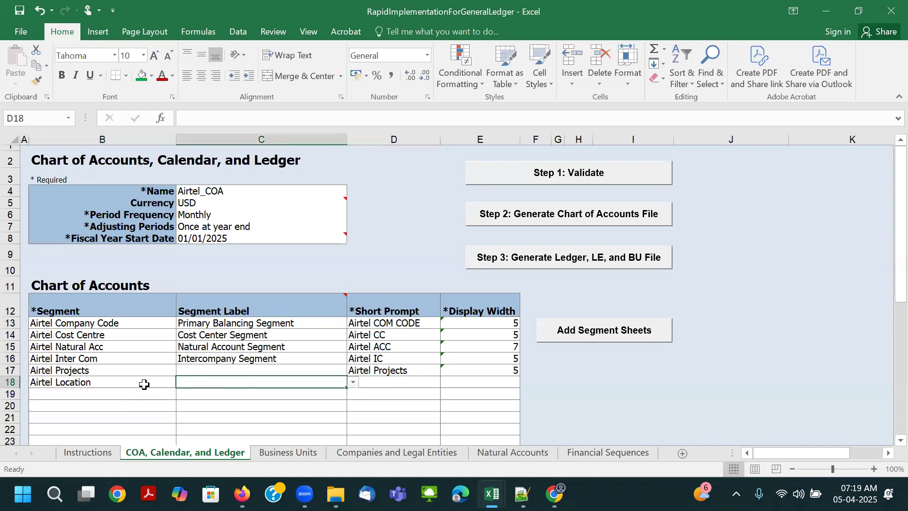
{"action": "key", "text": "Right"}
{"action": "key", "text": "Right"}
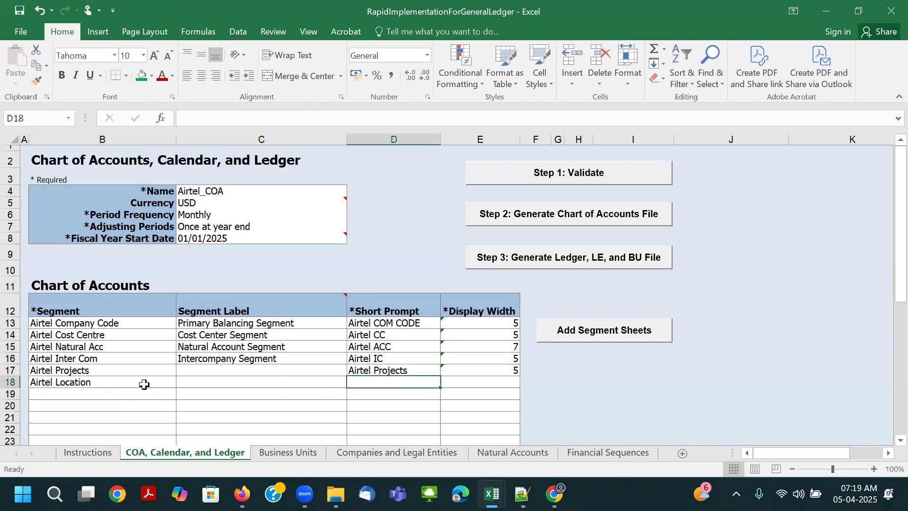
{"action": "type", "text": "Airtel LOC"}
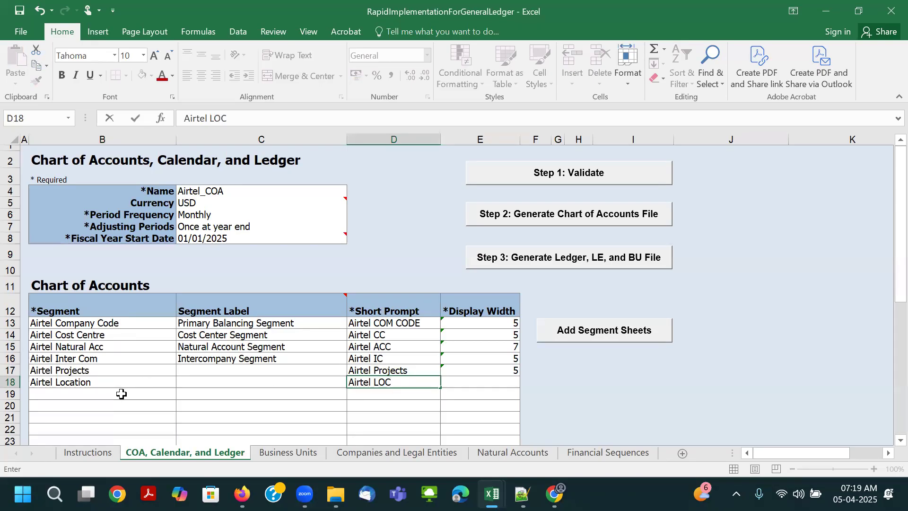
{"action": "left_click", "coordinate": [124, 394]}
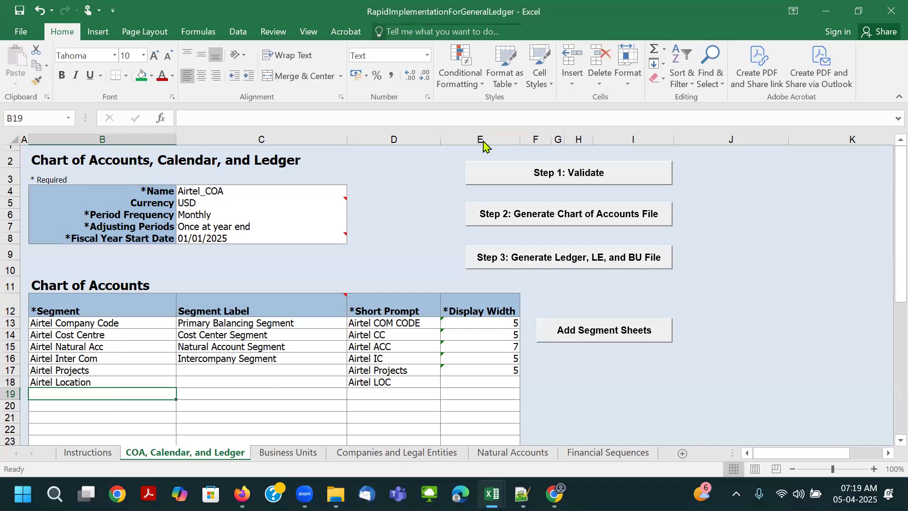
- Add a segment named Airtel Product in row 19 with the short prompt Airtel PROD, leaving its segment label blank
{"action": "double_click", "coordinate": [95, 392]}
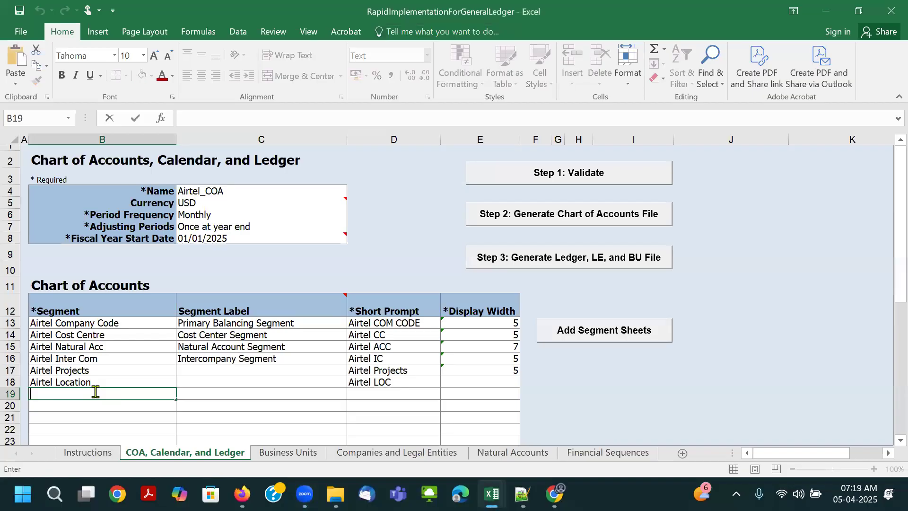
{"action": "type", "text": "Airtel Product"}
{"action": "key", "text": "Tab"}
{"action": "key", "text": "Tab"}
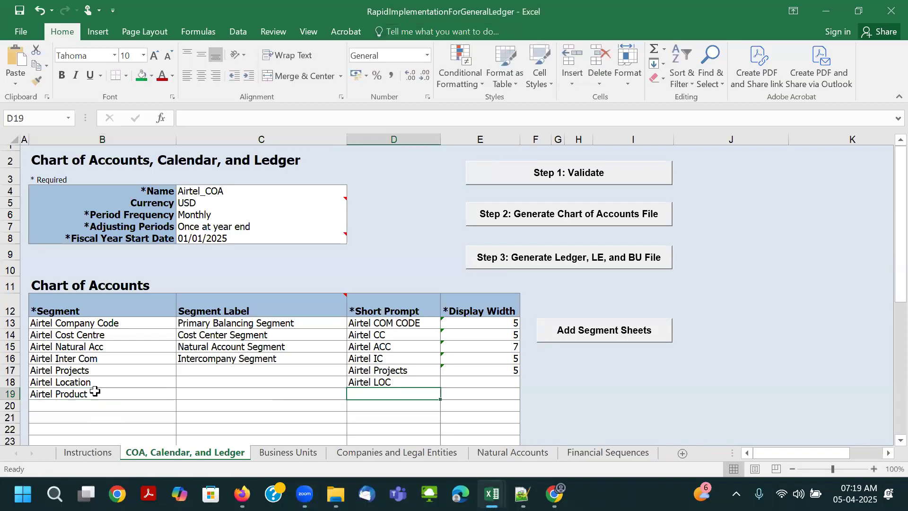
{"action": "type", "text": "Airt"}
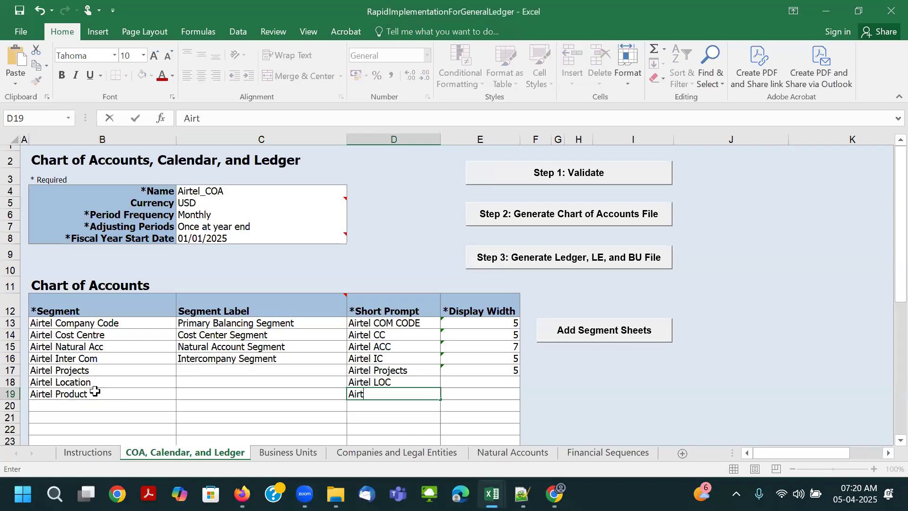
{"action": "type", "text": "el PROD"}
{"action": "key", "text": "Tab"}
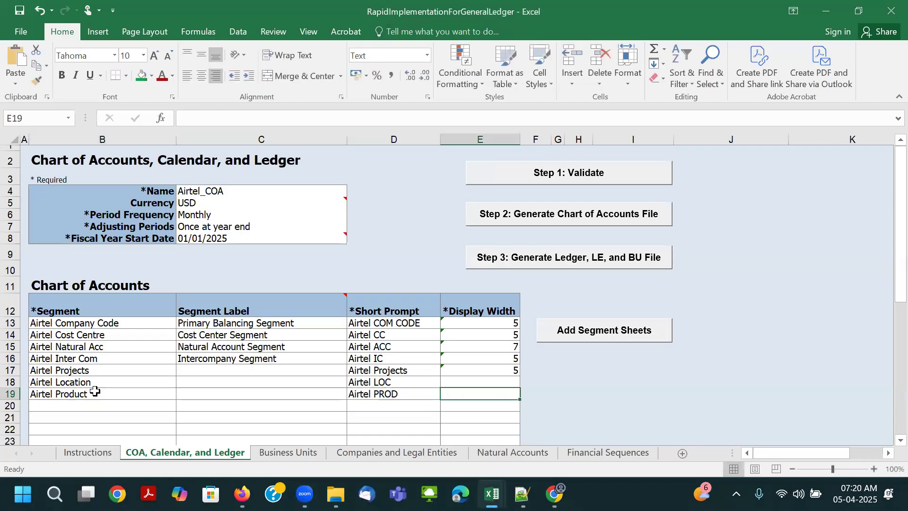
- Set the display width to 5 for both the Airtel Product and Airtel Location segments
{"action": "type", "text": "5"}
{"action": "key", "text": "Up"}
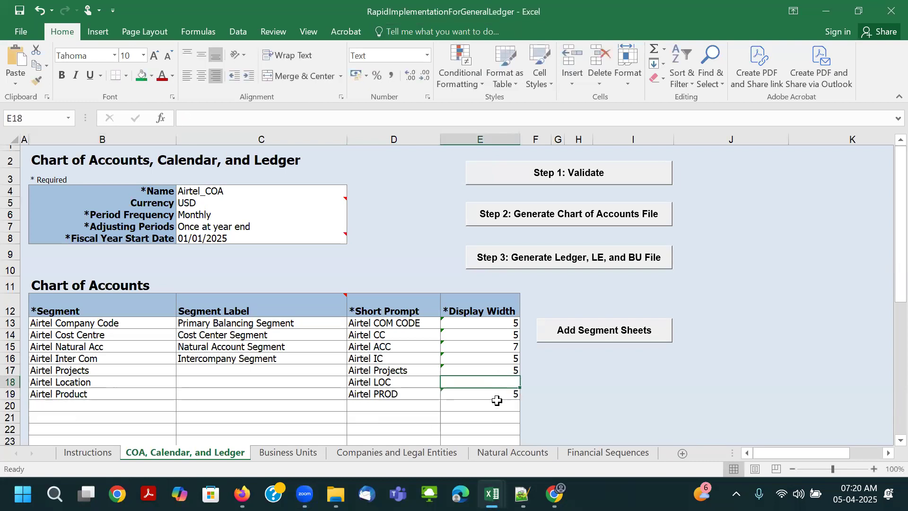
{"action": "type", "text": "5"}
{"action": "left_click", "coordinate": [420, 393]}
{"action": "left_click", "coordinate": [120, 395]}
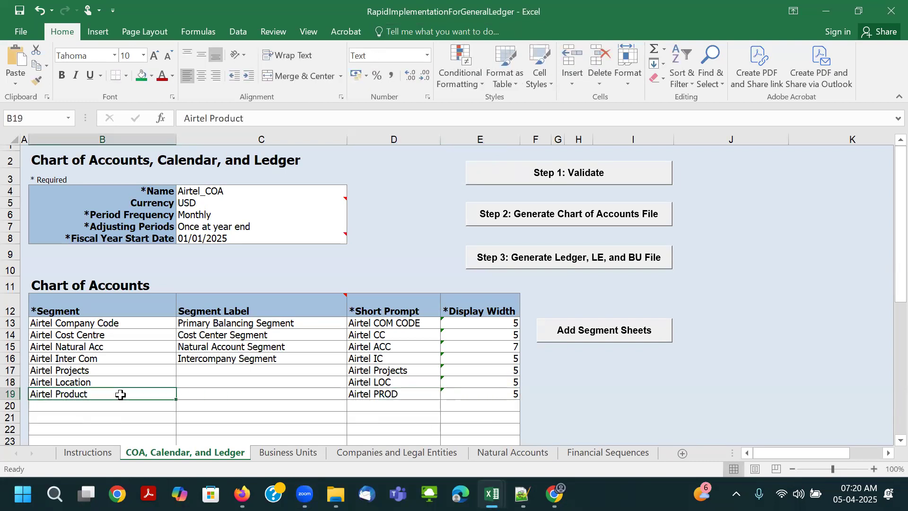
- Change the short prompt of the Airtel Company Code segment in row 13 to Airtel Com Code
{"action": "scroll", "coordinate": [178, 354], "scroll_direction": "down", "scroll_amount": 1}
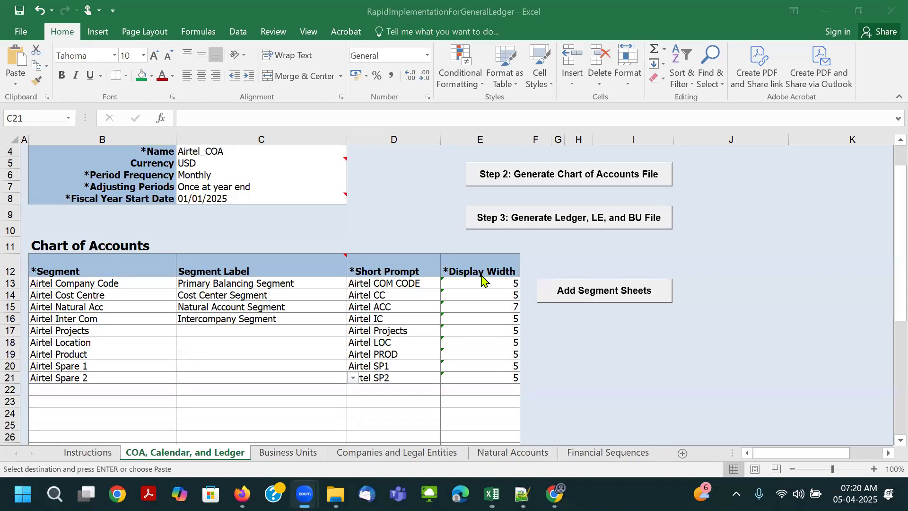
{"action": "left_click", "coordinate": [249, 354]}
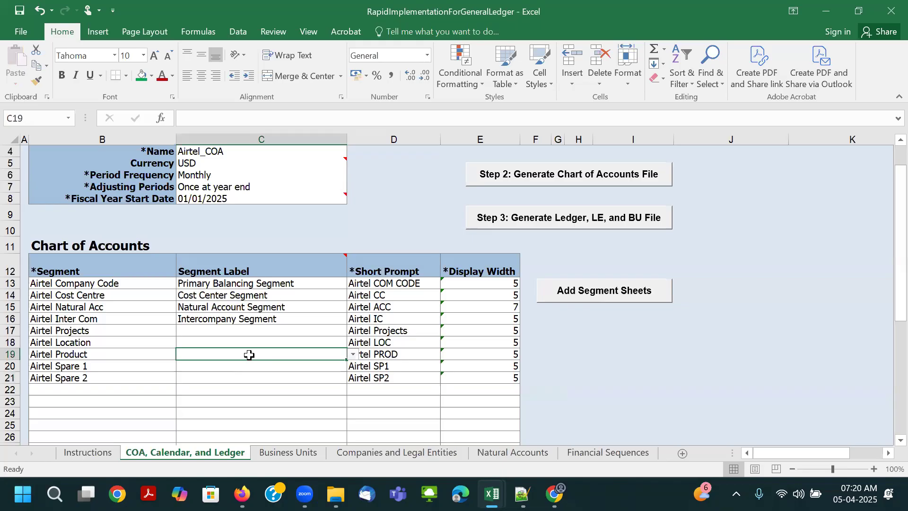
{"action": "left_click", "coordinate": [421, 284]}
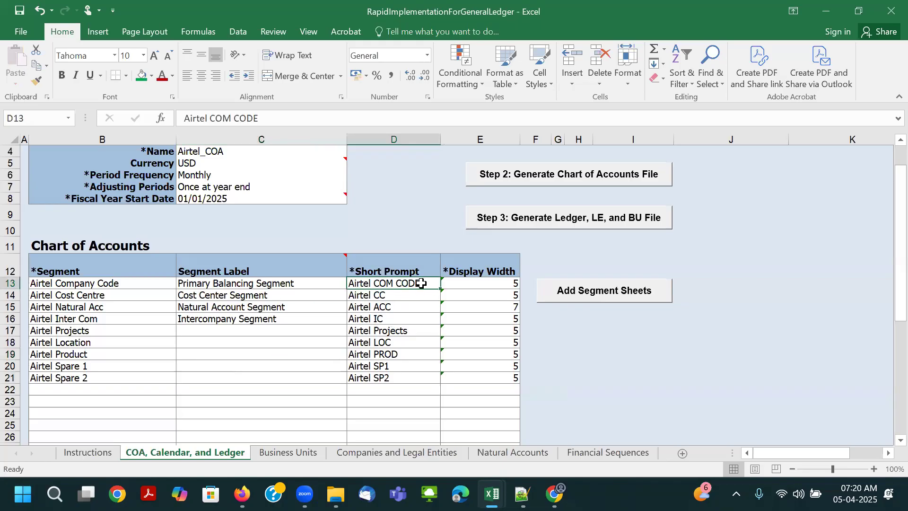
{"action": "double_click", "coordinate": [395, 282]}
{"action": "left_click_drag", "start_coordinate": [373, 283], "coordinate": [472, 281]}
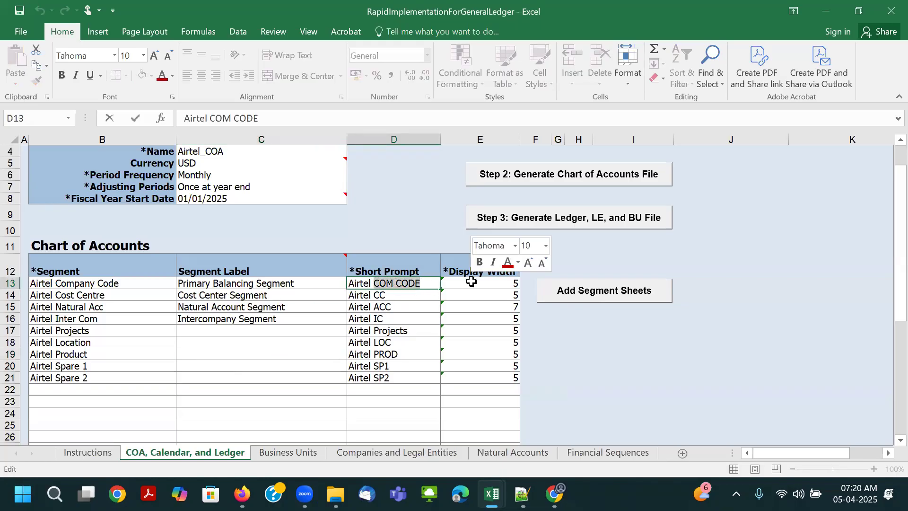
{"action": "type", "text": "Com Code"}
{"action": "left_click", "coordinate": [471, 282]}
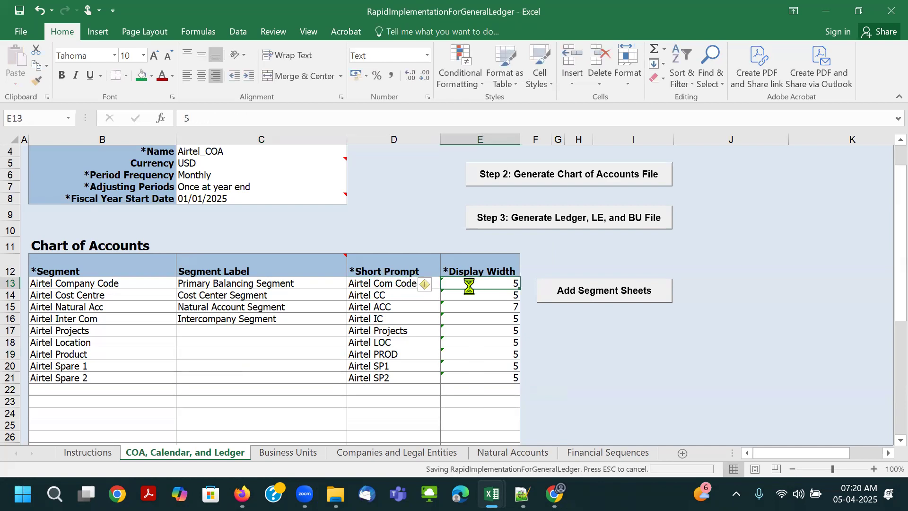
- Change the short prompt of the Airtel Product segment in row 19 to Airtel Prod
{"action": "left_click", "coordinate": [415, 331]}
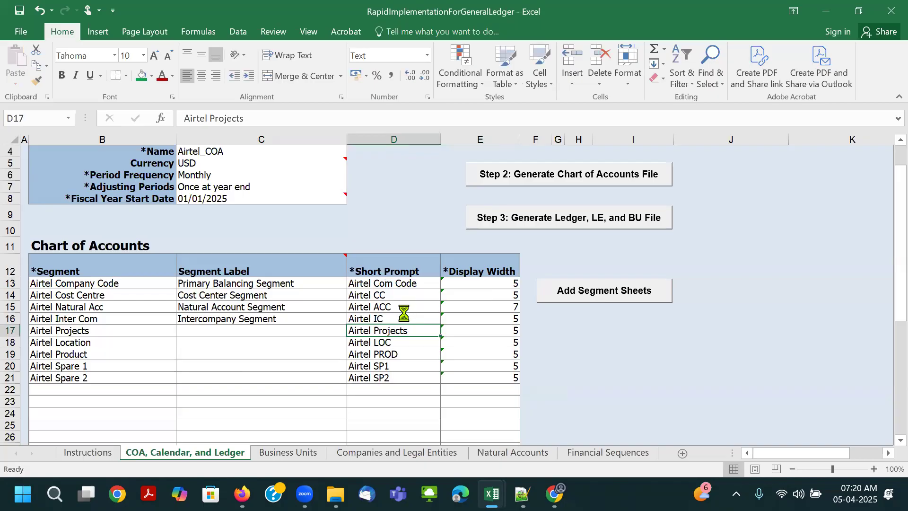
{"action": "left_click", "coordinate": [407, 353]}
{"action": "key", "text": "Right"}
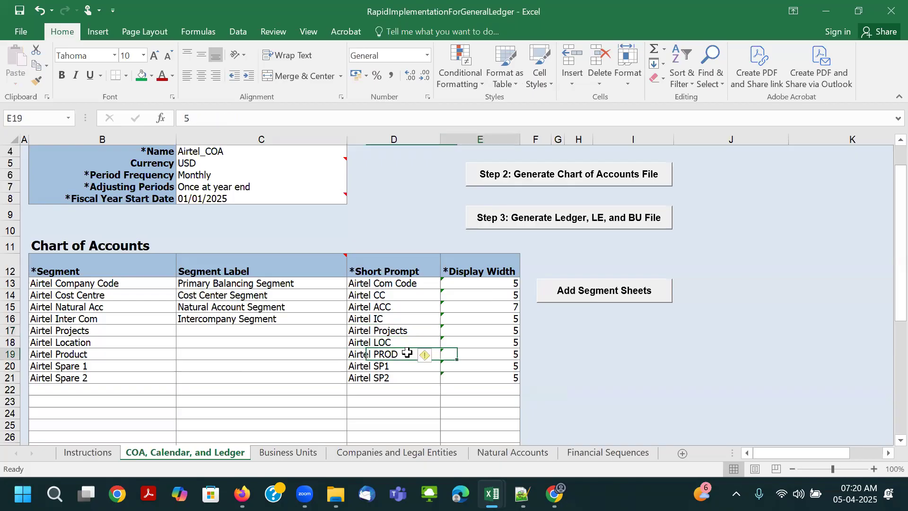
{"action": "double_click", "coordinate": [407, 353]}
{"action": "key", "text": "BackSpace"}
{"action": "key", "text": "BackSpace"}
{"action": "key", "text": "BackSpace"}
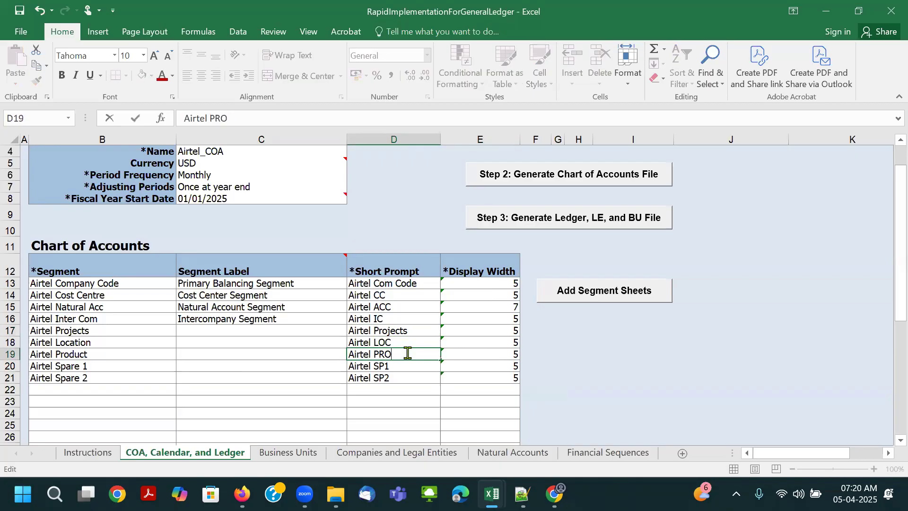
{"action": "type", "text": "ord"}
{"action": "key", "text": "BackSpace"}
{"action": "key", "text": "BackSpace"}
{"action": "type", "text": "rod"}
{"action": "key", "text": "Tab"}
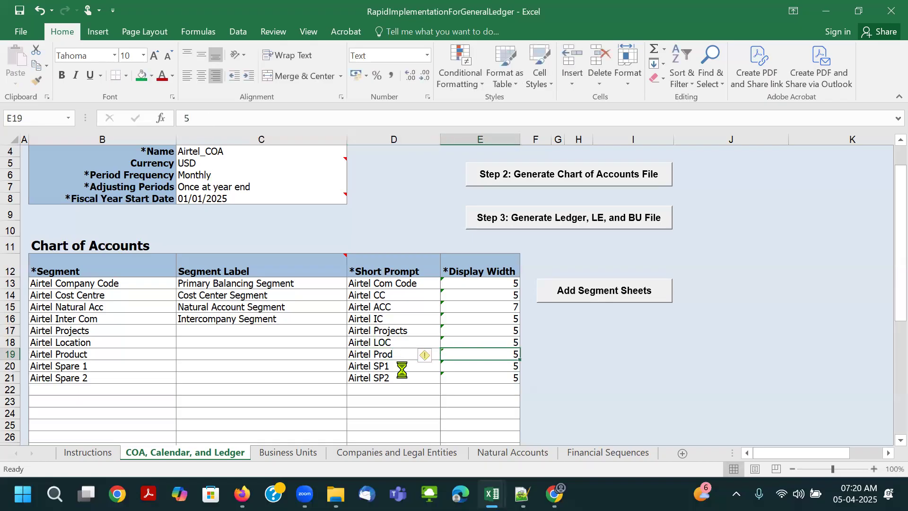
- Review the Airtel_COA header details and the segment rows from Airtel Company Code to Airtel Spare 2
{"action": "left_click", "coordinate": [402, 367]}
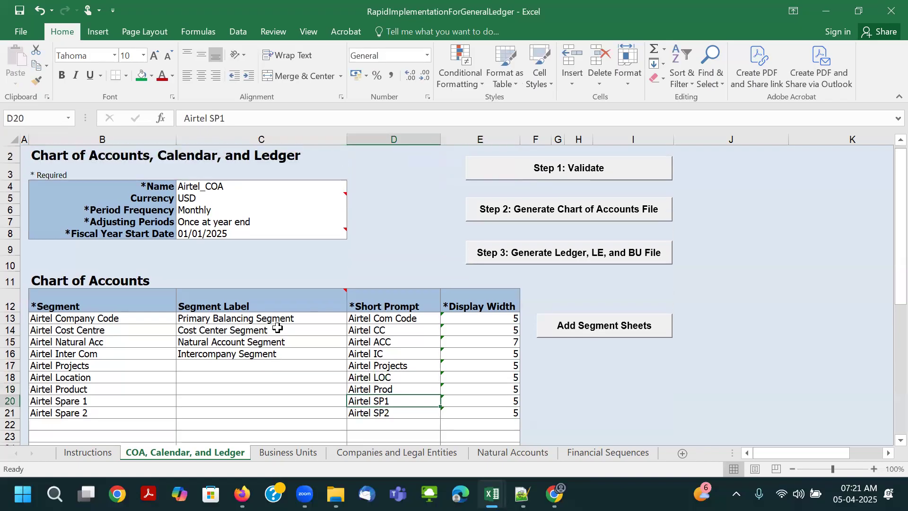
{"action": "scroll", "coordinate": [279, 328], "scroll_direction": "up", "scroll_amount": 1}
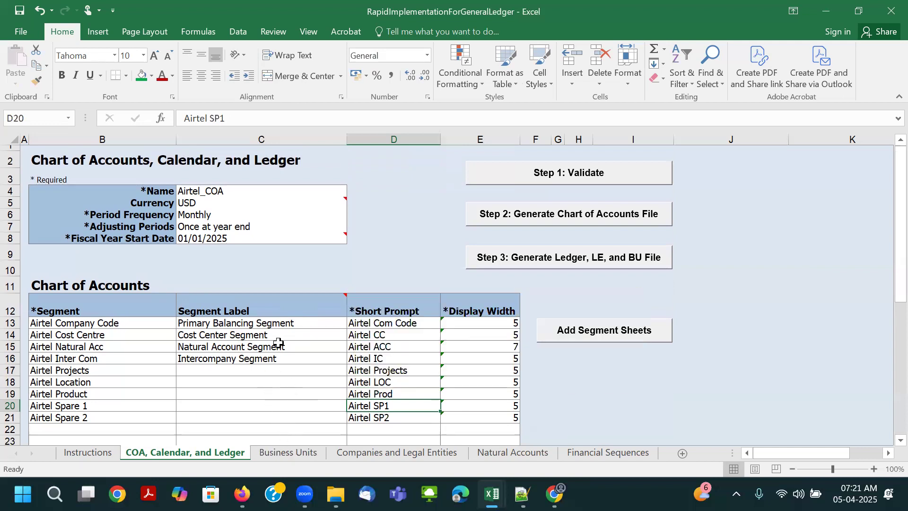
{"action": "scroll", "coordinate": [183, 347], "scroll_direction": "down", "scroll_amount": 1}
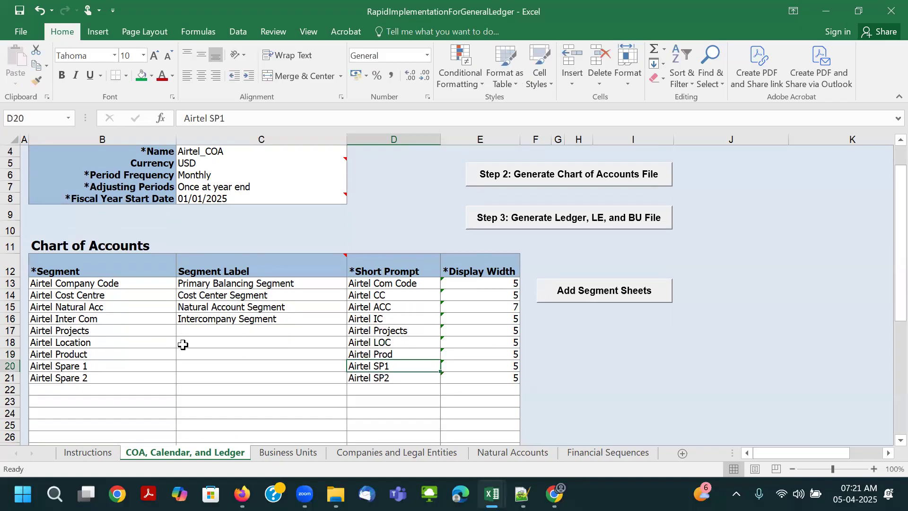
{"action": "scroll", "coordinate": [207, 345], "scroll_direction": "down", "scroll_amount": 1}
{"action": "scroll", "coordinate": [206, 338], "scroll_direction": "up", "scroll_amount": 1}
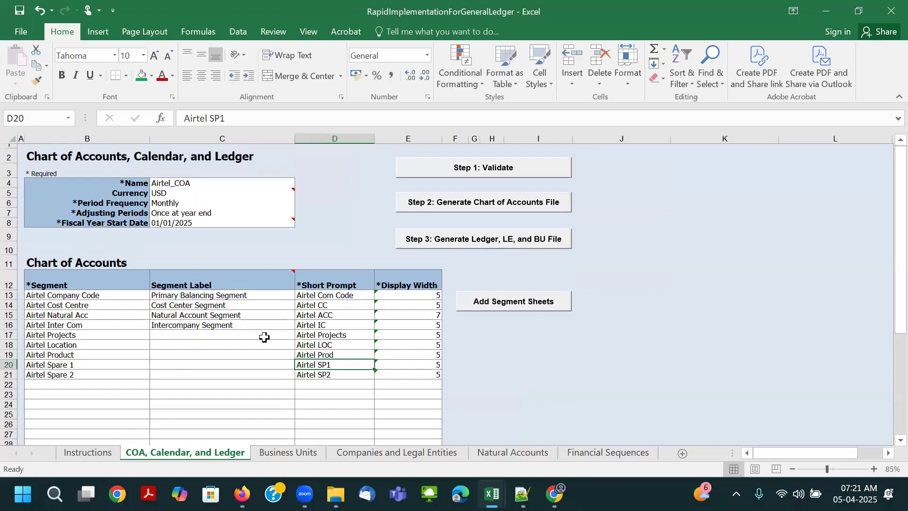
{"action": "left_click", "coordinate": [175, 184]}
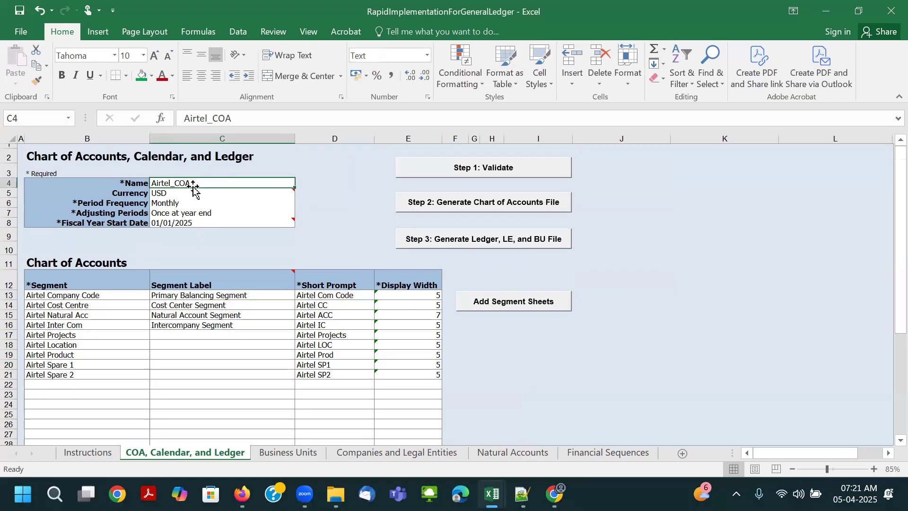
{"action": "left_click", "coordinate": [115, 294]}
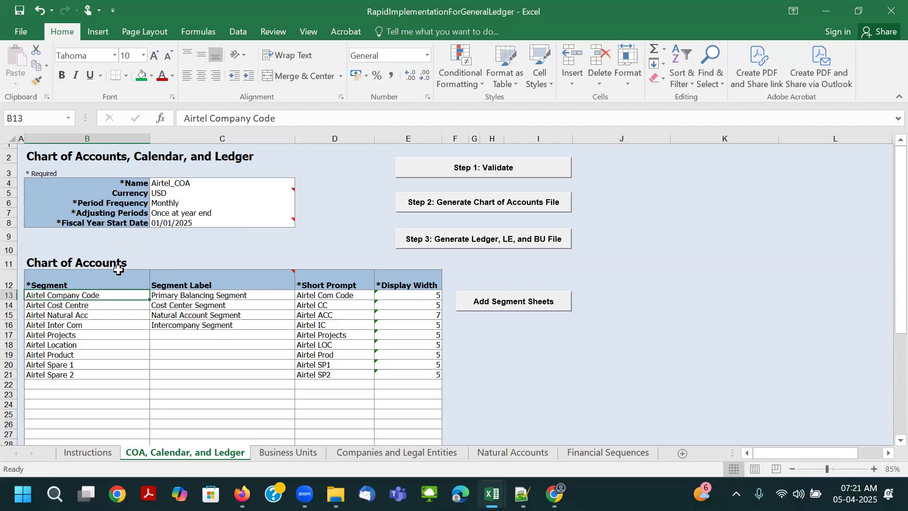
- Examine the Airtel Company Code_Airtel_COA text in Notepad++ and the segment labels, short prompts and display widths in the General Ledger workbook
{"action": "left_click", "coordinate": [522, 494]}
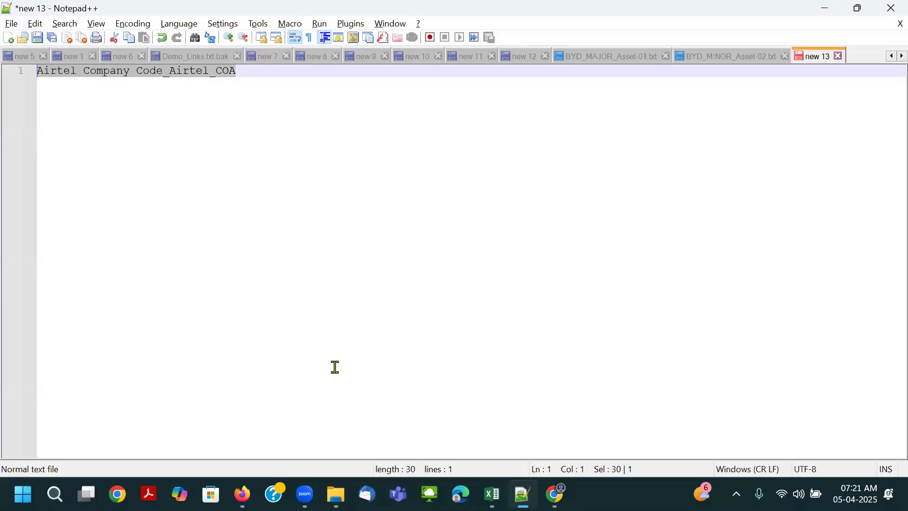
{"action": "left_click", "coordinate": [253, 75]}
{"action": "double_click", "coordinate": [194, 76]}
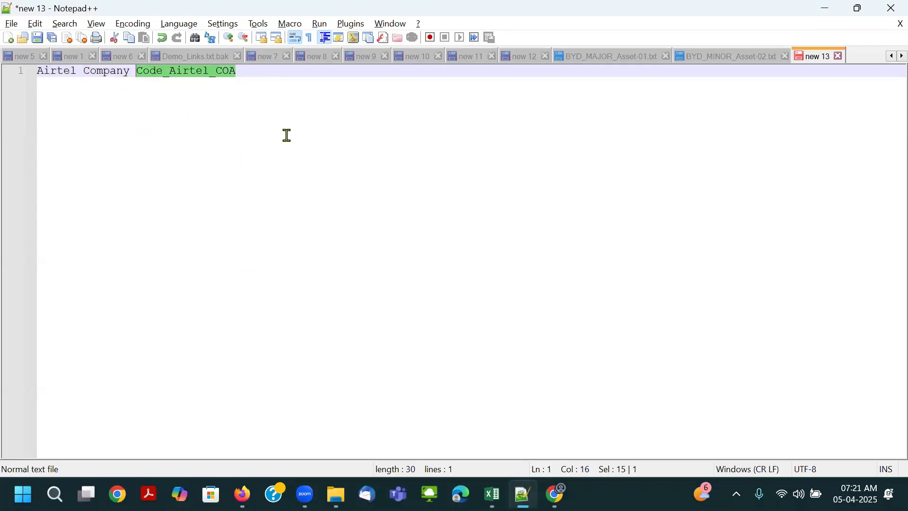
{"action": "key", "text": "alt+Tab"}
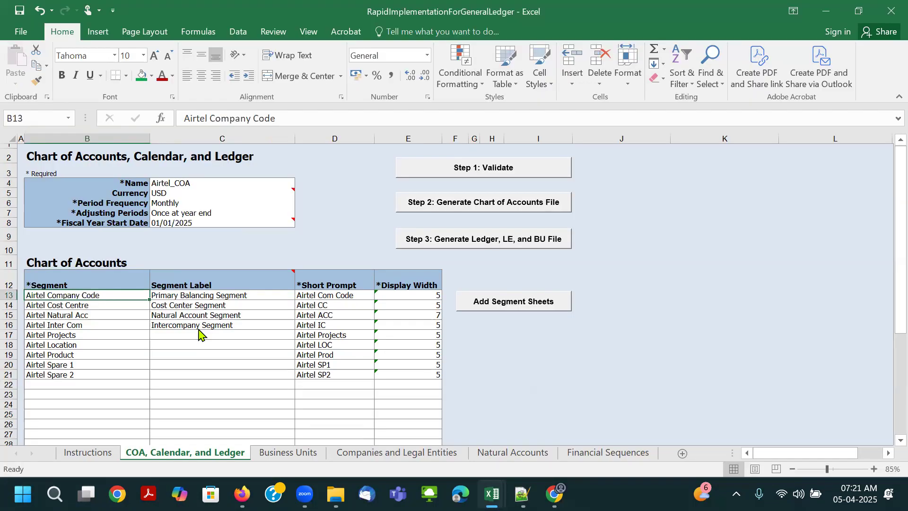
{"action": "left_click", "coordinate": [247, 324]}
{"action": "left_click_drag", "start_coordinate": [215, 295], "coordinate": [217, 323]}
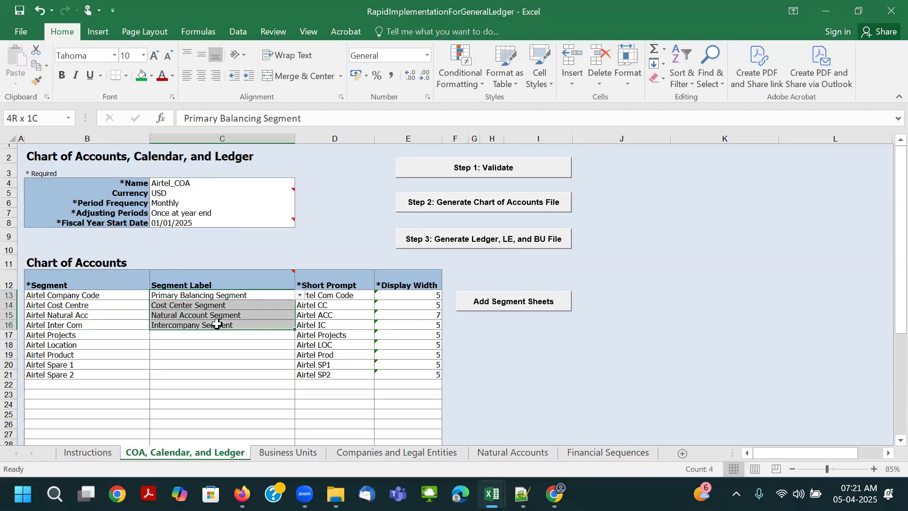
{"action": "left_click", "coordinate": [70, 294]}
{"action": "left_click_drag", "start_coordinate": [341, 293], "coordinate": [348, 375]}
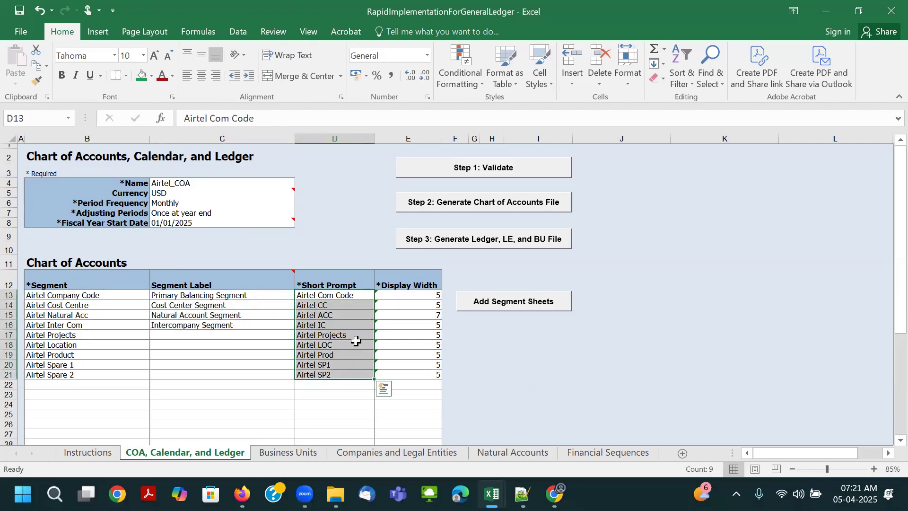
{"action": "left_click", "coordinate": [406, 296]}
{"action": "left_click_drag", "start_coordinate": [407, 301], "coordinate": [411, 374]}
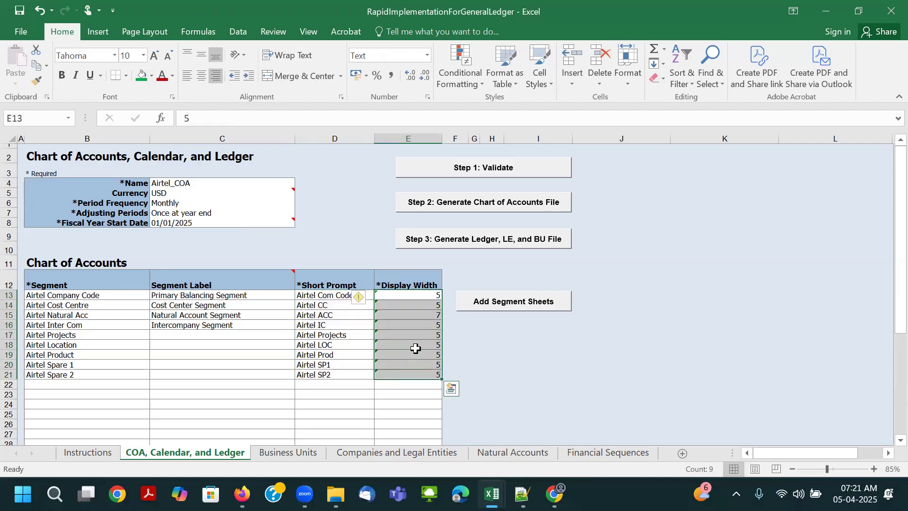
{"action": "left_click", "coordinate": [420, 297]}
- Highlight the display width cell of the Airtel Natural Acc segment with a green fill and white font
{"action": "left_click", "coordinate": [411, 315]}
{"action": "left_click", "coordinate": [144, 78]}
{"action": "left_click", "coordinate": [172, 75]}
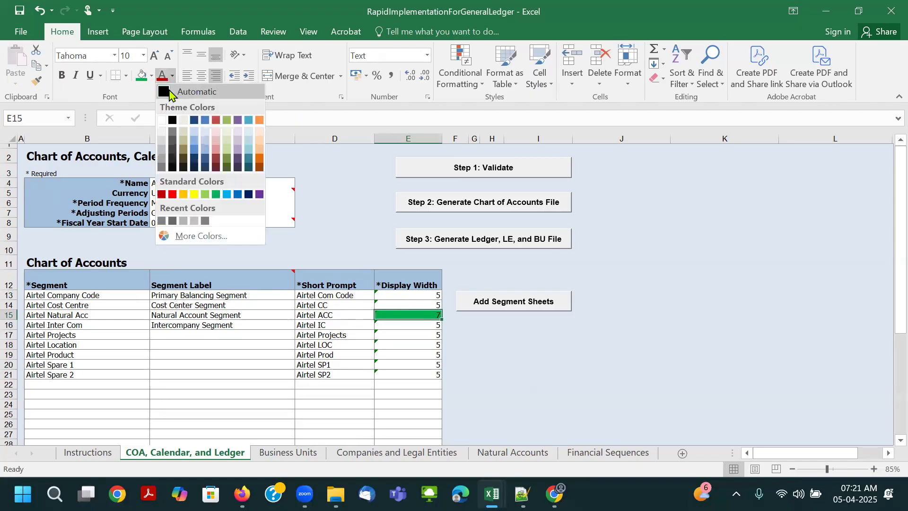
{"action": "left_click", "coordinate": [162, 120]}
- Center the display width values in E13:E21 horizontally and vertically, and save the workbook
{"action": "scroll", "coordinate": [420, 346], "scroll_direction": "up", "scroll_amount": 2}
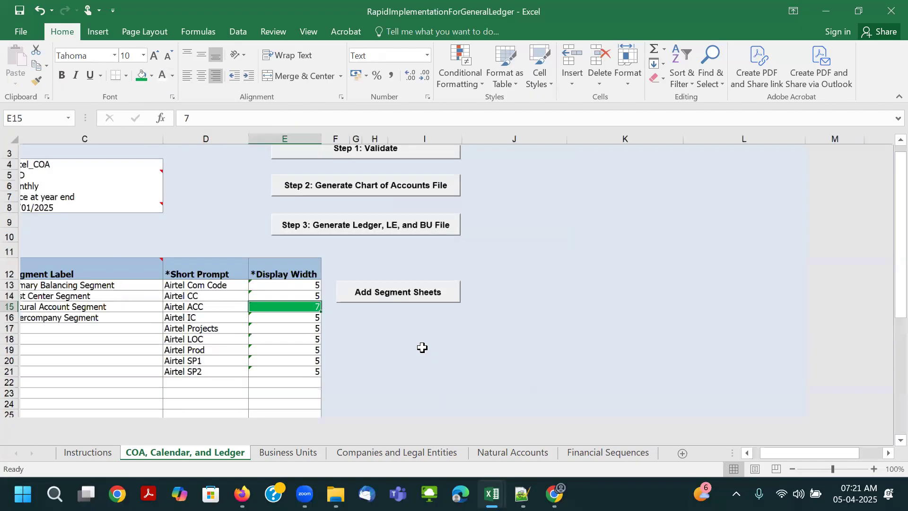
{"action": "left_click_drag", "start_coordinate": [339, 302], "coordinate": [335, 396]}
{"action": "left_click", "coordinate": [187, 76]}
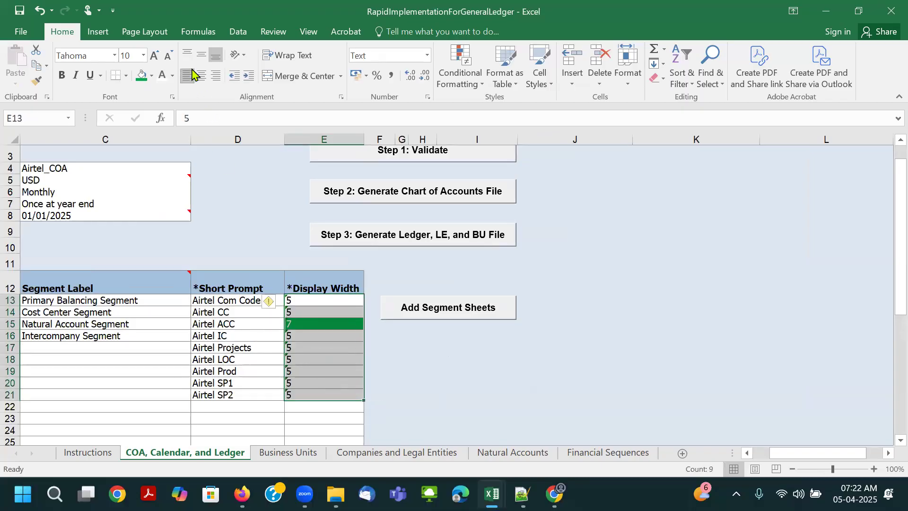
{"action": "left_click", "coordinate": [201, 76]}
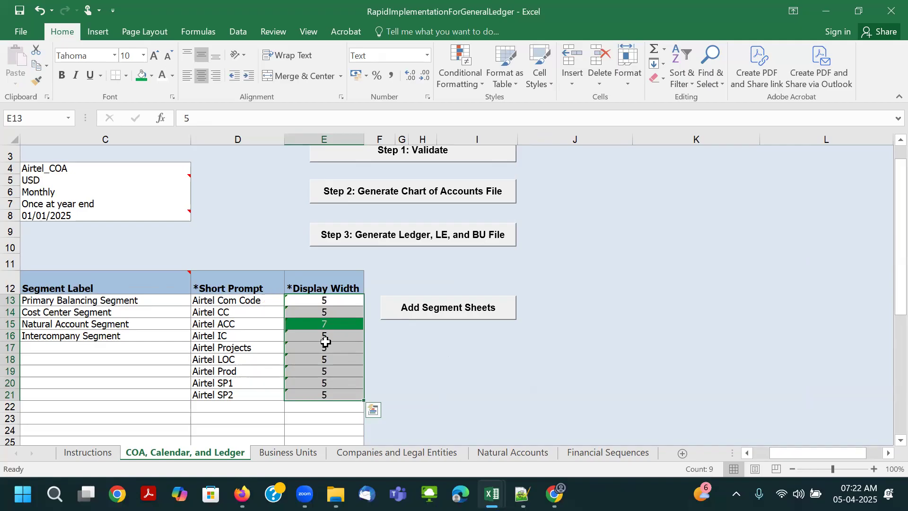
{"action": "left_click", "coordinate": [355, 347]}
{"action": "key", "text": "ctrl+s"}
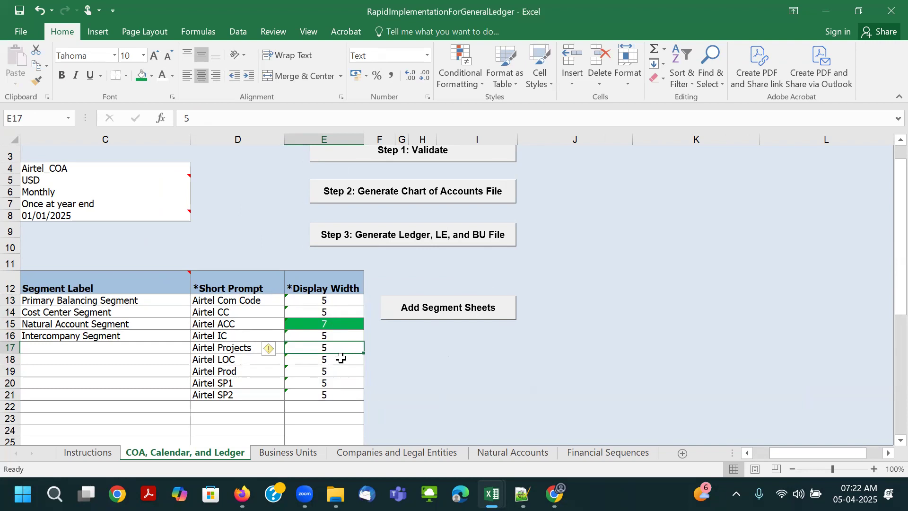
- Fill row 5 of the Business Units sheet with Bharti Airtel Limited US BU and default legal entity Bharti Airtel Limited US_LE
{"action": "left_click", "coordinate": [295, 454]}
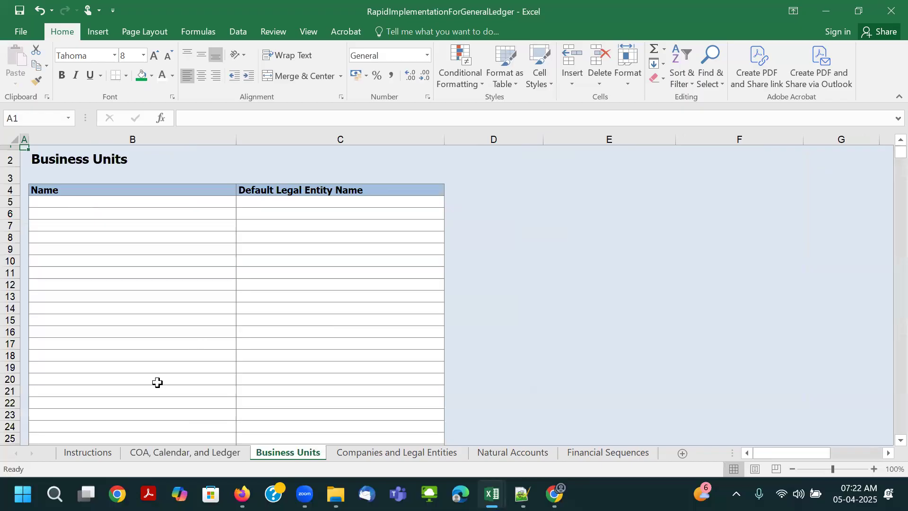
{"action": "left_click", "coordinate": [144, 202]}
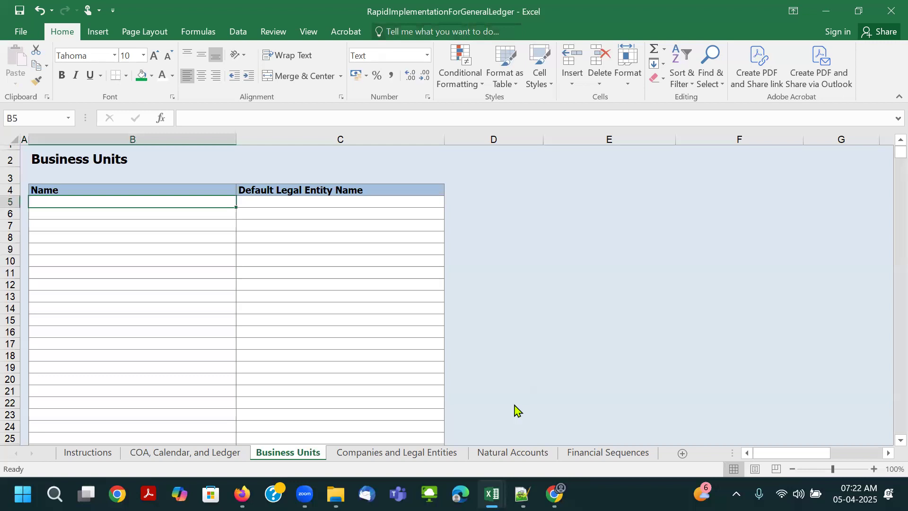
{"action": "type", "text": "Bharti Airtel Limited US BU\tBharti Airtel Limited US_LE"}
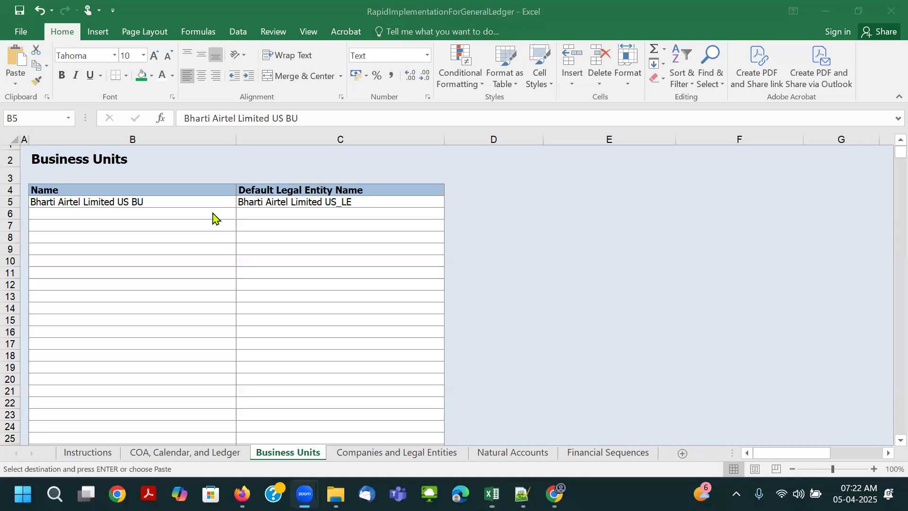
{"action": "double_click", "coordinate": [150, 200]}
{"action": "left_click", "coordinate": [136, 227]}
- Review the business unit name against its default legal entity and the empty rows for further business units
{"action": "left_click", "coordinate": [73, 200]}
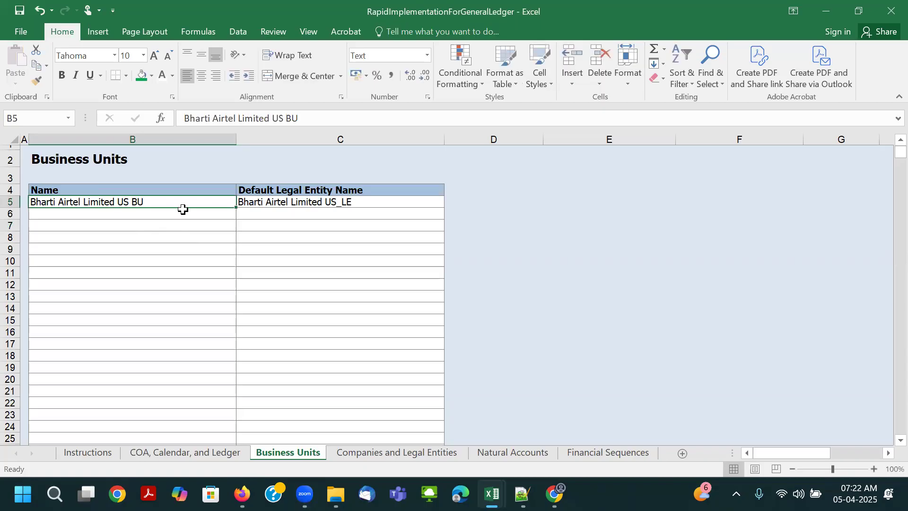
{"action": "left_click", "coordinate": [299, 199]}
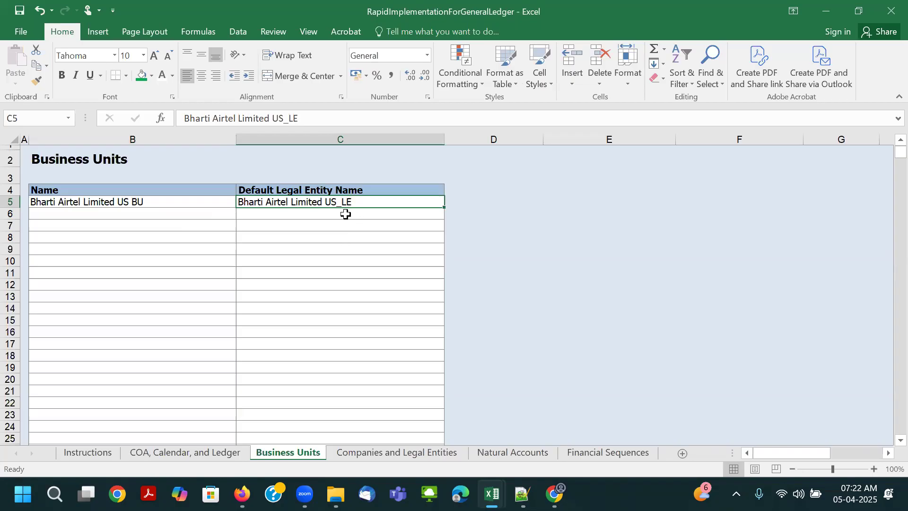
{"action": "left_click", "coordinate": [326, 239]}
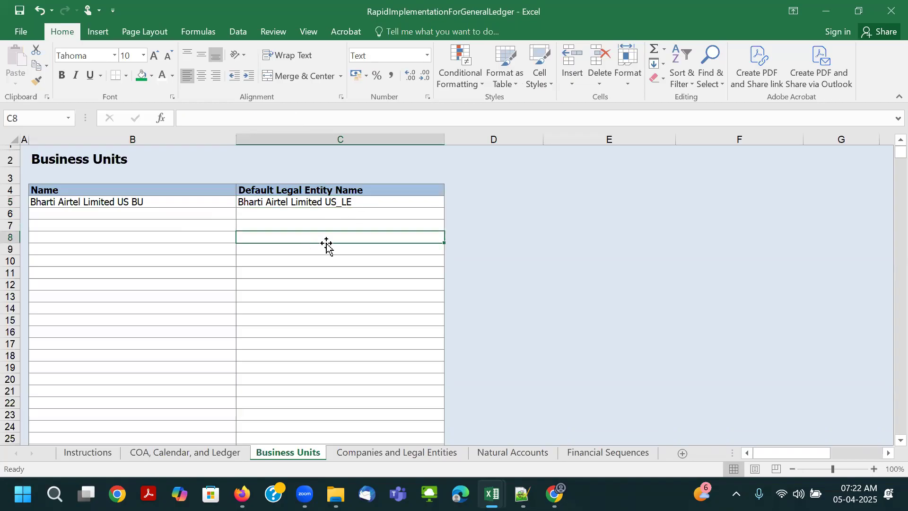
{"action": "left_click", "coordinate": [116, 201]}
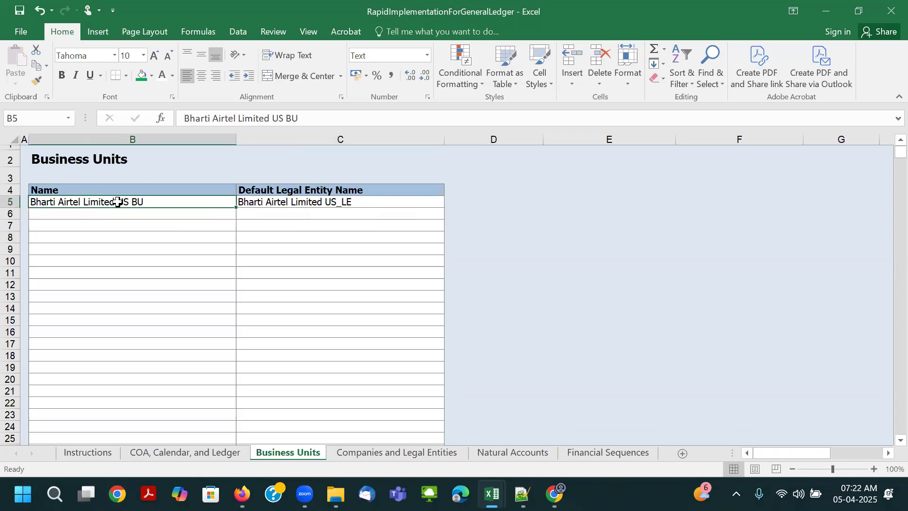
{"action": "left_click", "coordinate": [294, 202]}
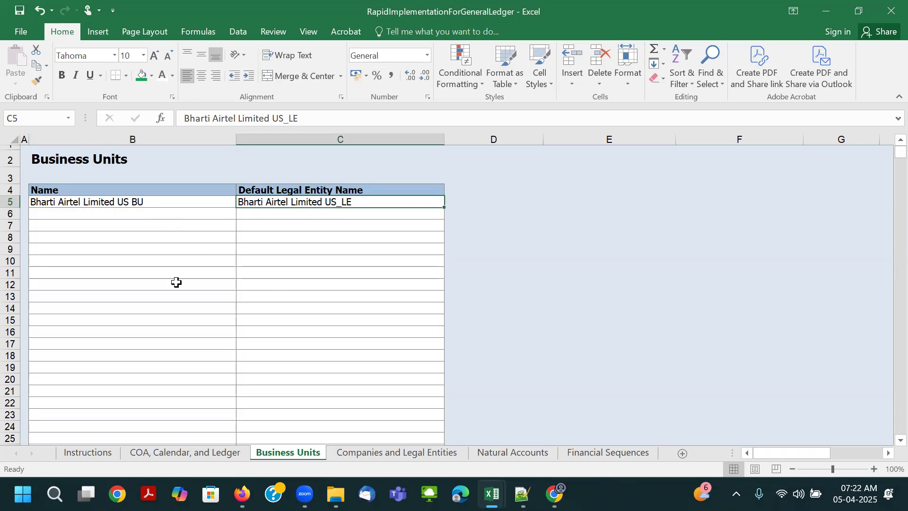
{"action": "left_click", "coordinate": [118, 201]}
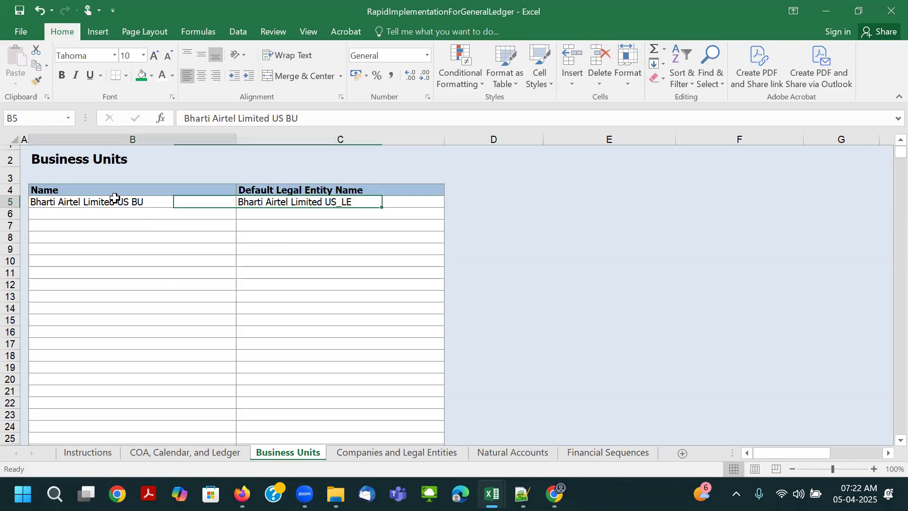
{"action": "left_click", "coordinate": [279, 199]}
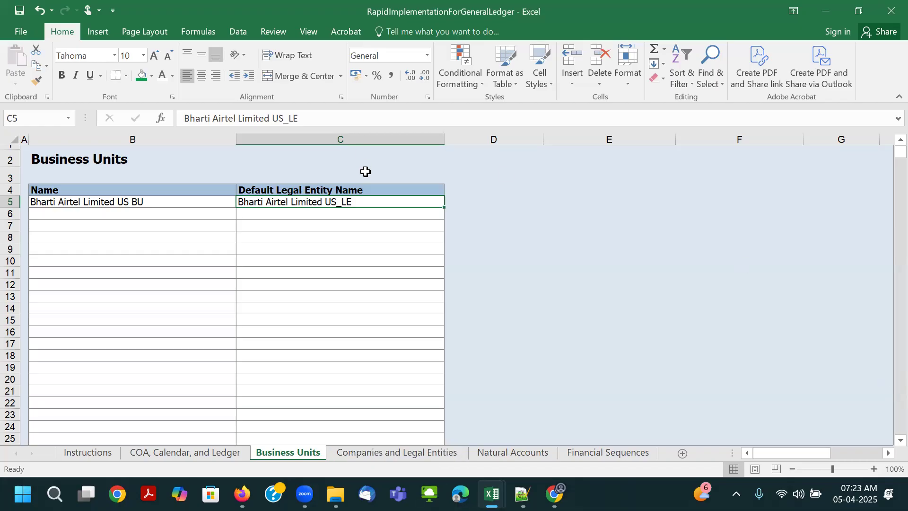
{"action": "left_click", "coordinate": [296, 294]}
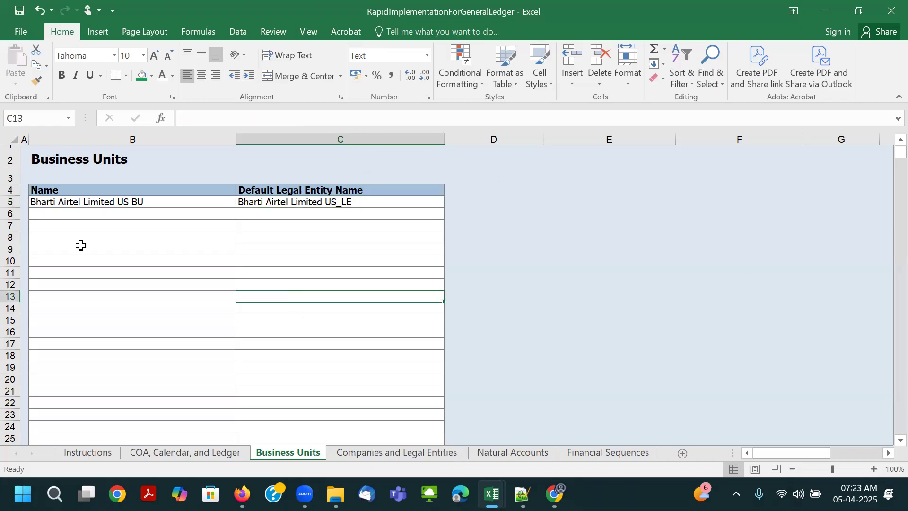
{"action": "left_click_drag", "start_coordinate": [80, 223], "coordinate": [81, 254]}
{"action": "left_click_drag", "start_coordinate": [293, 214], "coordinate": [293, 259]}
{"action": "left_click", "coordinate": [145, 224]}
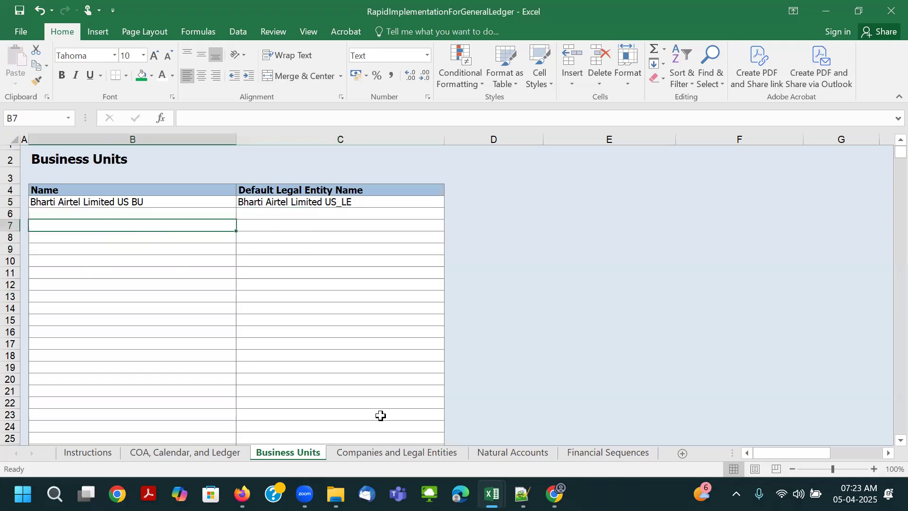
- Examine the parent, child, company description and name columns of the Companies and Legal Entities sheet
{"action": "left_click", "coordinate": [387, 454]}
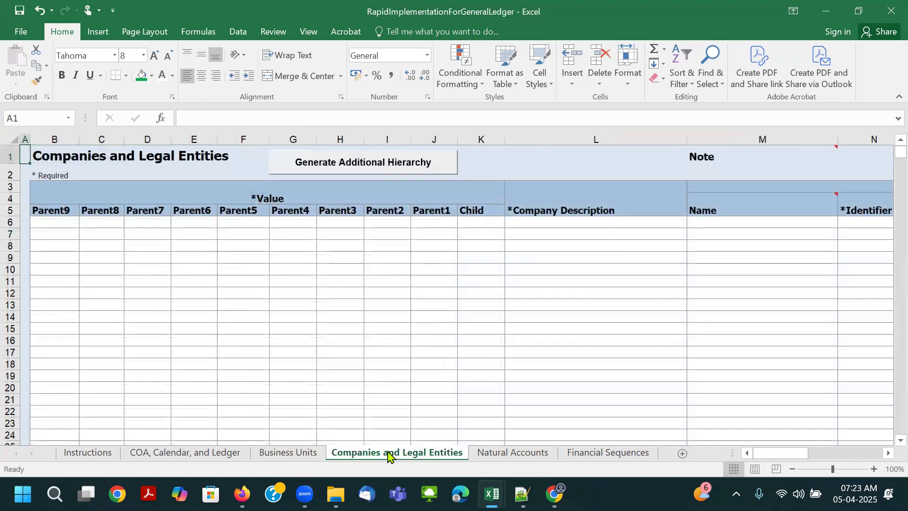
{"action": "left_click", "coordinate": [254, 262]}
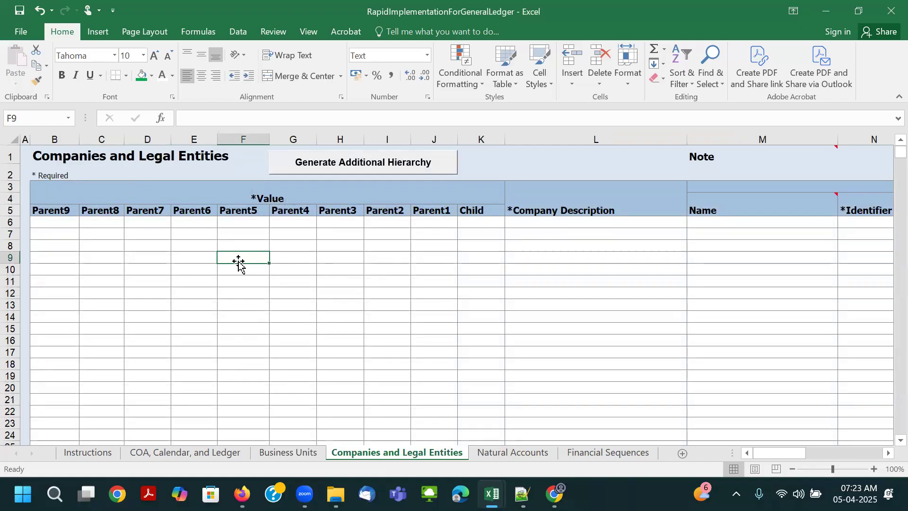
{"action": "left_click", "coordinate": [228, 222]}
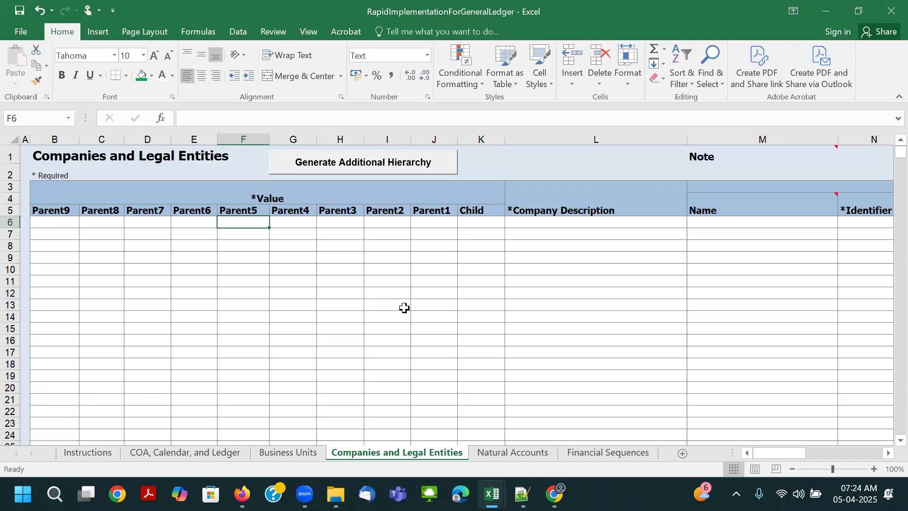
{"action": "scroll", "coordinate": [398, 278], "scroll_direction": "down", "scroll_amount": 1, "text": "ctrl"}
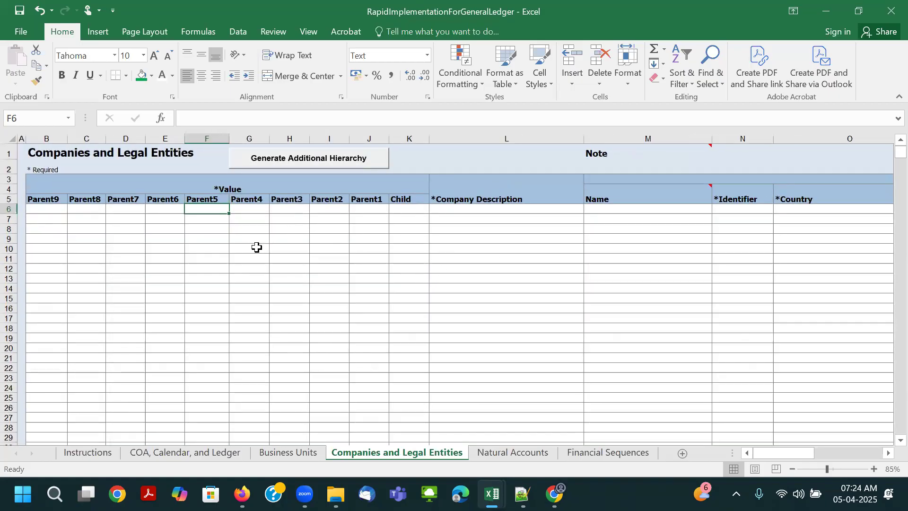
{"action": "left_click", "coordinate": [244, 205]}
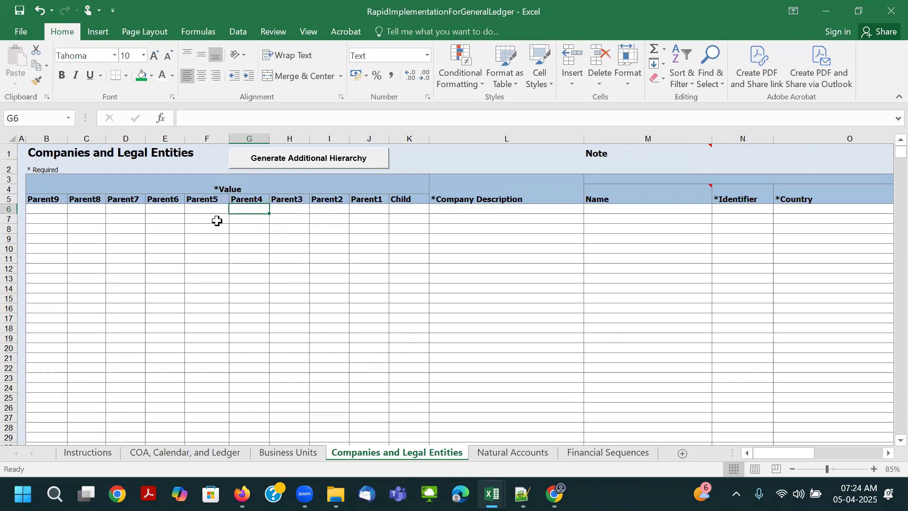
{"action": "left_click", "coordinate": [456, 209]}
{"action": "left_click", "coordinate": [606, 208]}
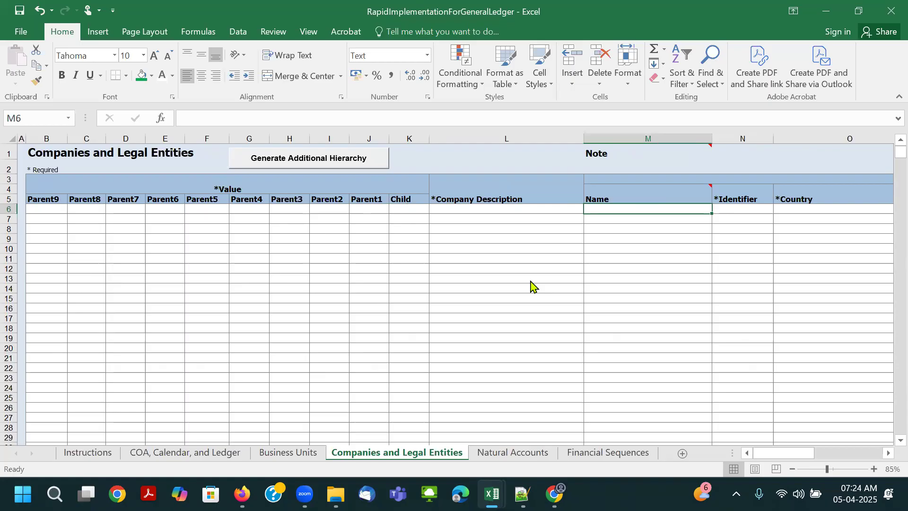
- Enter Parent1 value 10000 in row 6 with the company description All Company Codes/Legal Entity Values
{"action": "left_click", "coordinate": [374, 208]}
{"action": "type", "text": "100"}
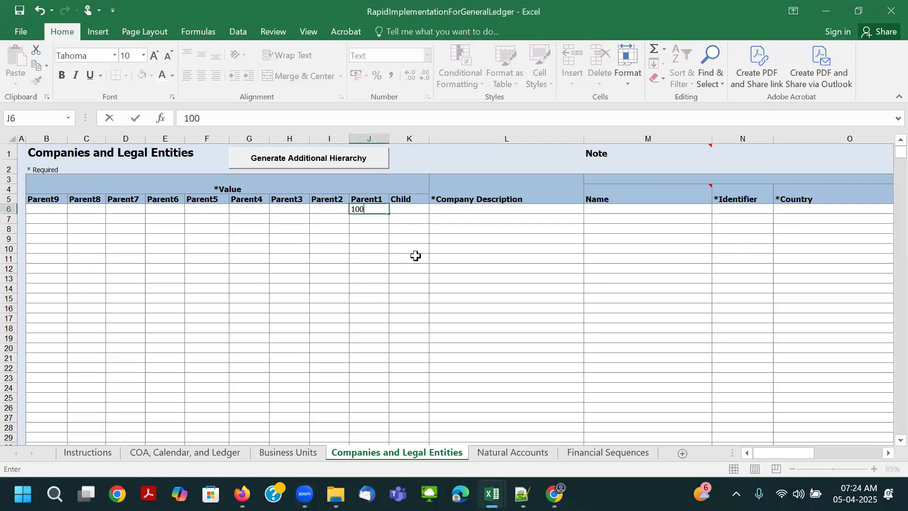
{"action": "type", "text": "00"}
{"action": "key", "text": "Tab"}
{"action": "left_click", "coordinate": [460, 209]}
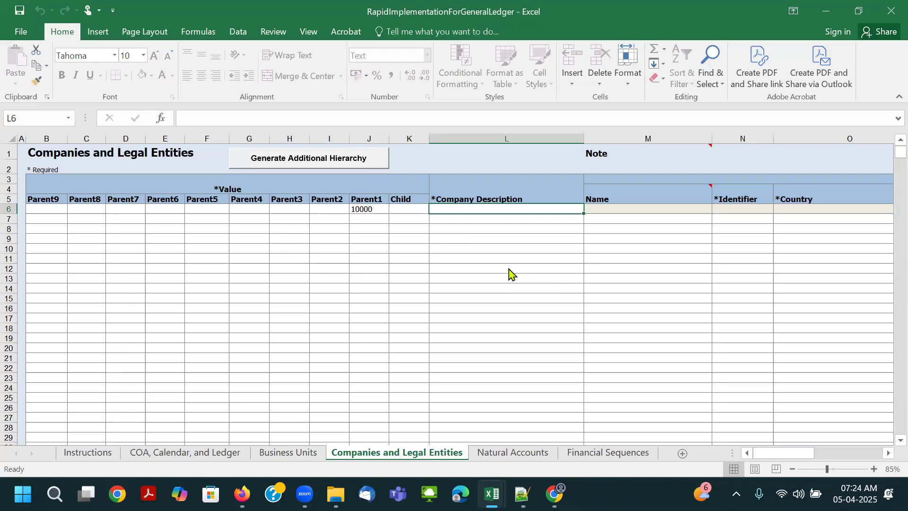
{"action": "type", "text": "All Company Codes/Legal Entity Values"}
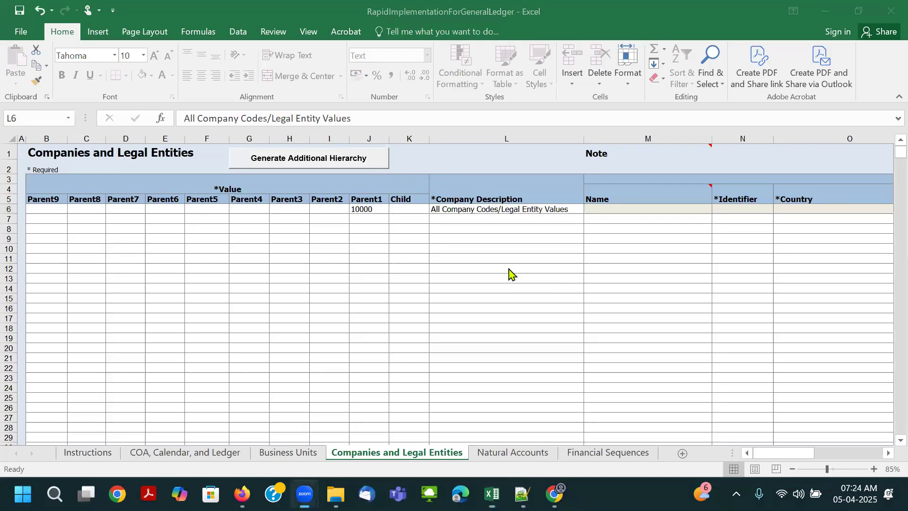
{"action": "left_click", "coordinate": [439, 204]}
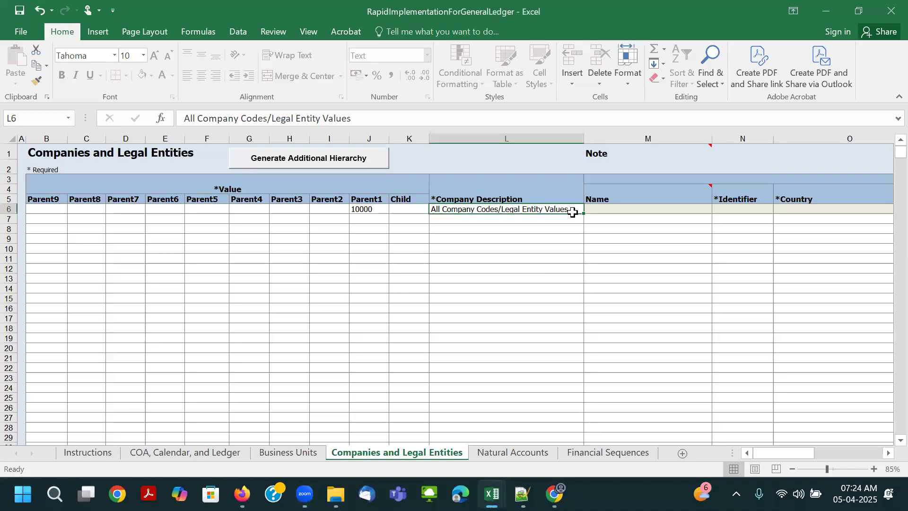
- Enter Child value 1000 in row 7 with the company description Bharti Airtel Limited US LLP
{"action": "left_click", "coordinate": [399, 218]}
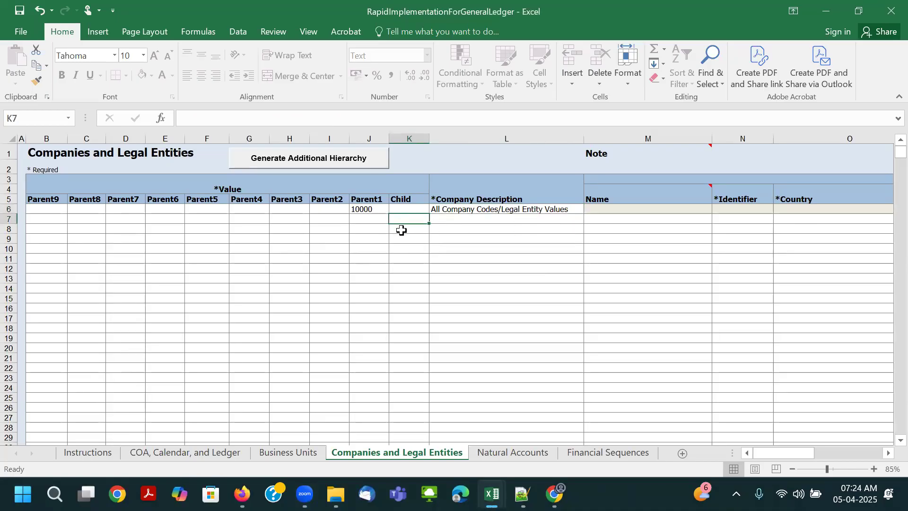
{"action": "type", "text": "1000"}
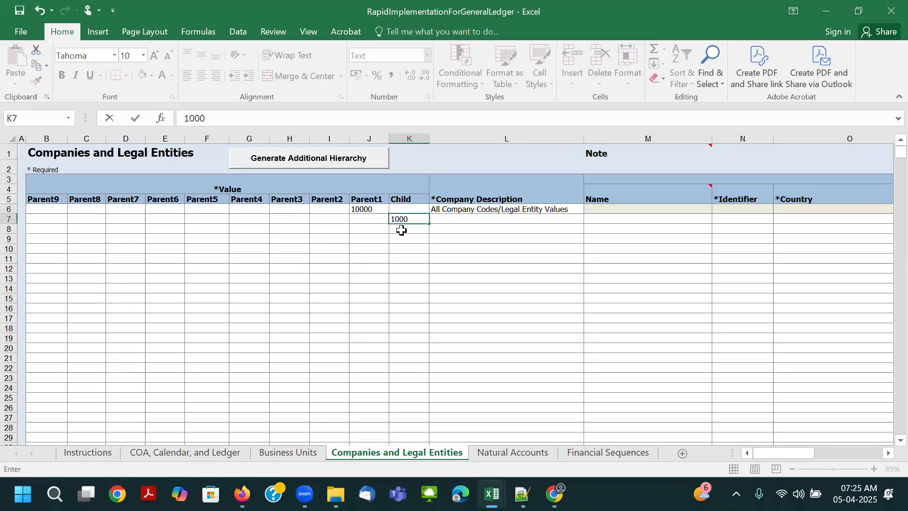
{"action": "key", "text": "Tab"}
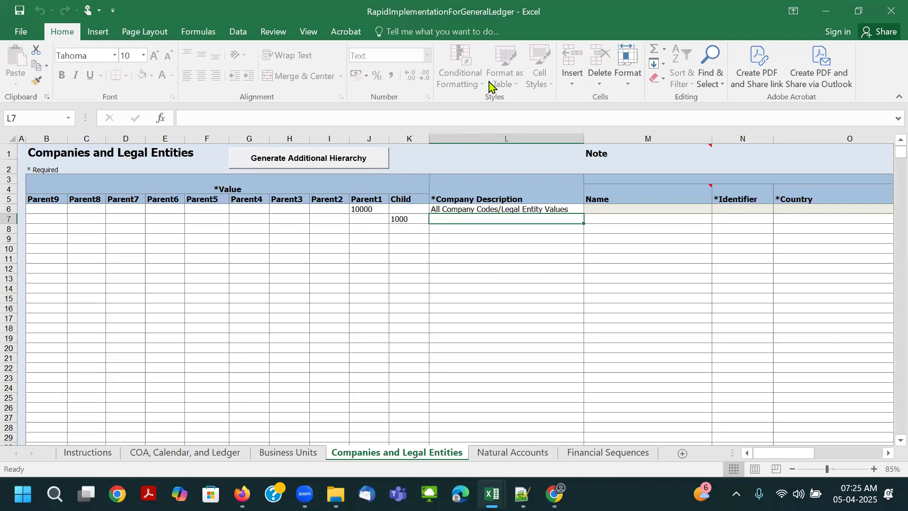
{"action": "type", "text": "Bharti Airtel Limited US LLP."}
{"action": "key", "text": "Tab"}
{"action": "left_click", "coordinate": [456, 218]}
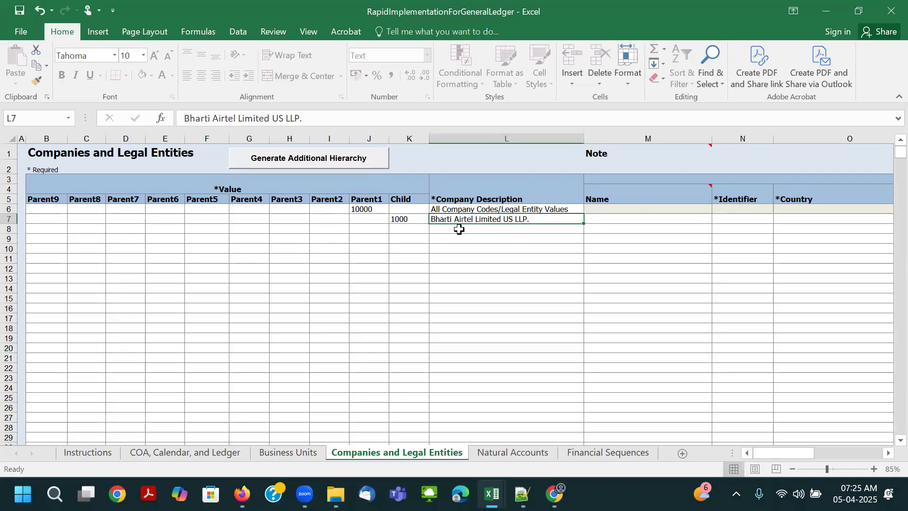
- Examine the parent and child company rows and the Legal Entity columns from Name through Reporting Unit Registration Number
{"action": "left_click", "coordinate": [363, 209]}
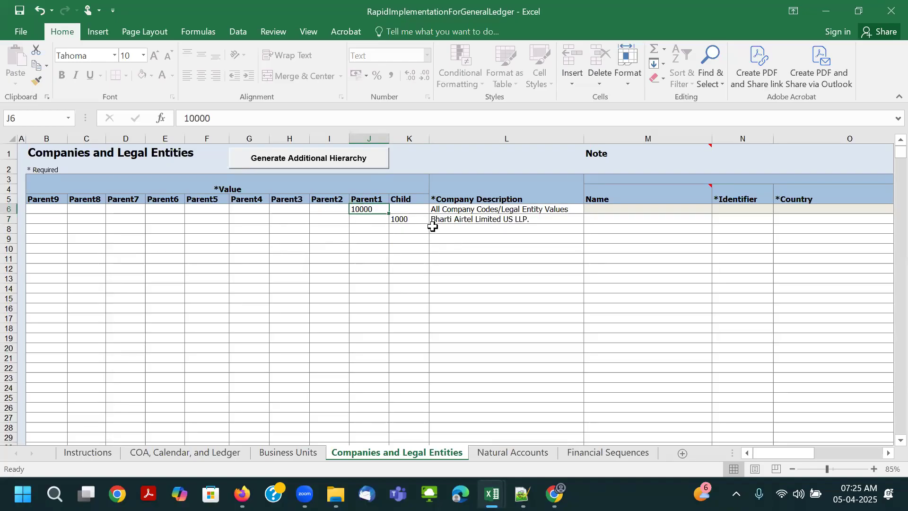
{"action": "left_click", "coordinate": [440, 208]}
{"action": "left_click", "coordinate": [365, 212]}
{"action": "left_click_drag", "start_coordinate": [399, 228], "coordinate": [419, 237]}
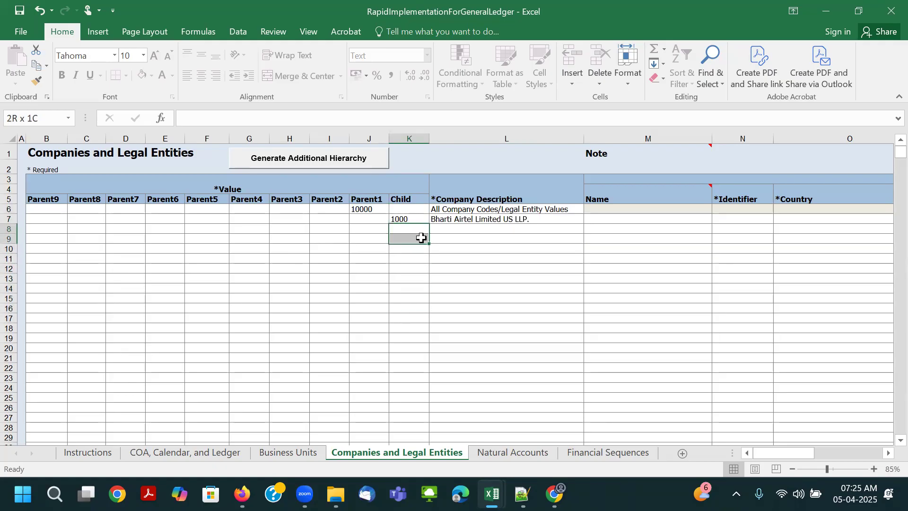
{"action": "left_click", "coordinate": [551, 219]}
{"action": "left_click", "coordinate": [612, 221]}
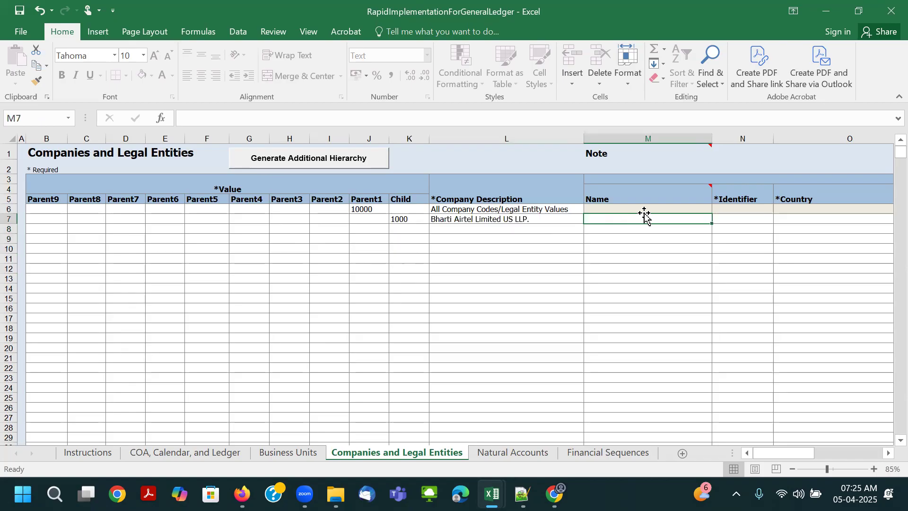
{"action": "left_click", "coordinate": [611, 207]}
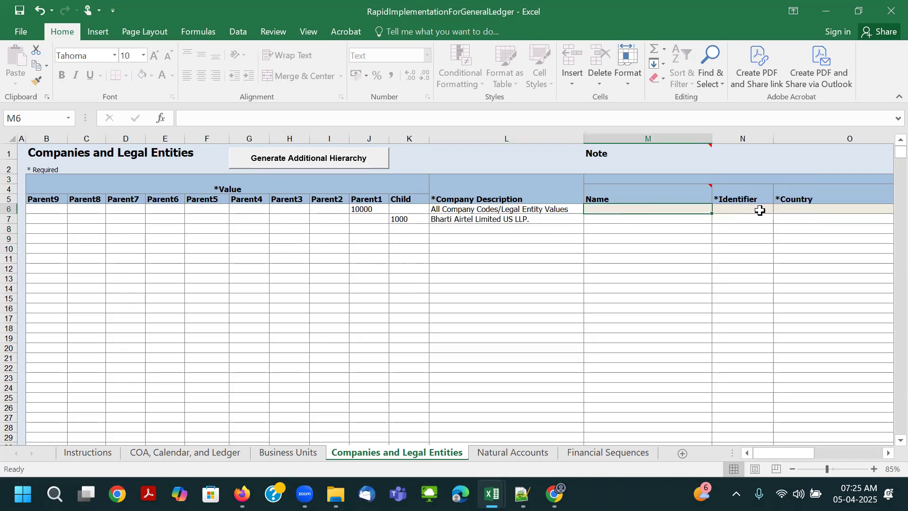
{"action": "left_click", "coordinate": [759, 209]}
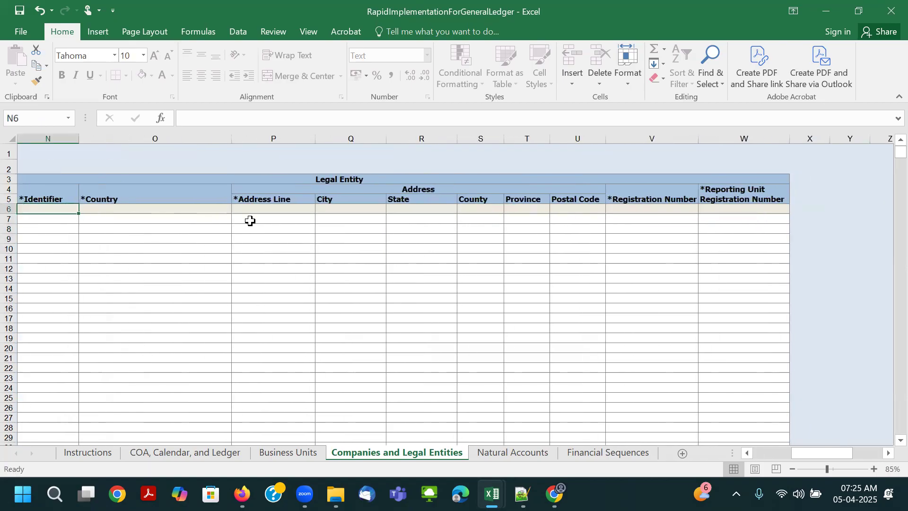
{"action": "scroll", "coordinate": [250, 219], "scroll_direction": "down", "scroll_amount": 1, "text": "ctrl"}
{"action": "left_click", "coordinate": [219, 197]}
{"action": "left_click", "coordinate": [348, 169]}
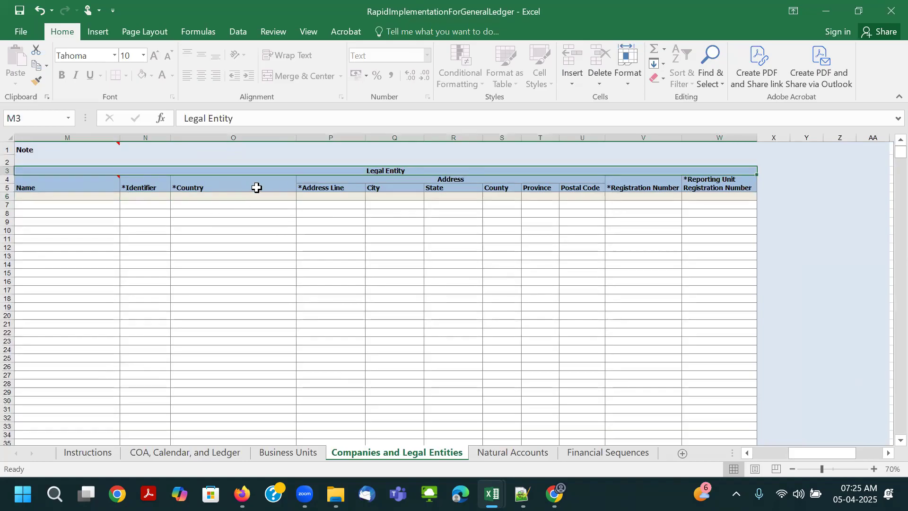
{"action": "key", "text": "ctrl+Home"}
{"action": "left_click", "coordinate": [509, 197]}
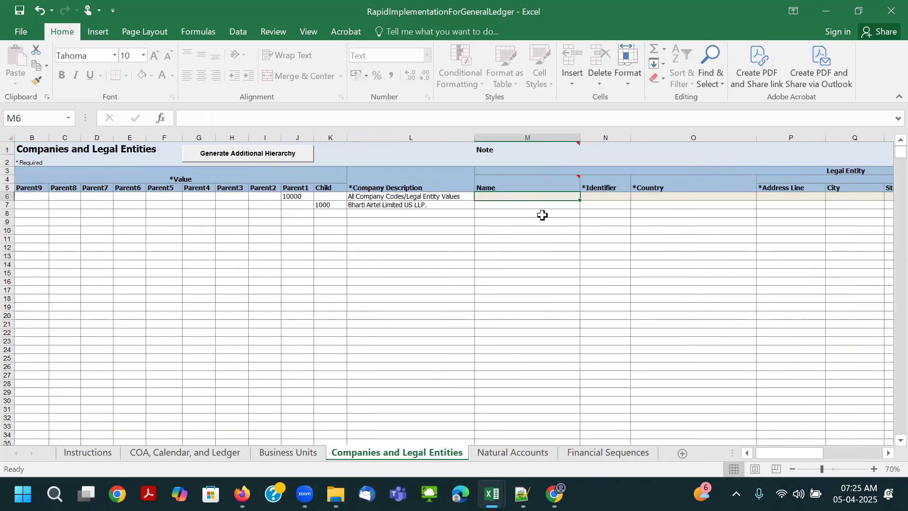
{"action": "left_click", "coordinate": [499, 204]}
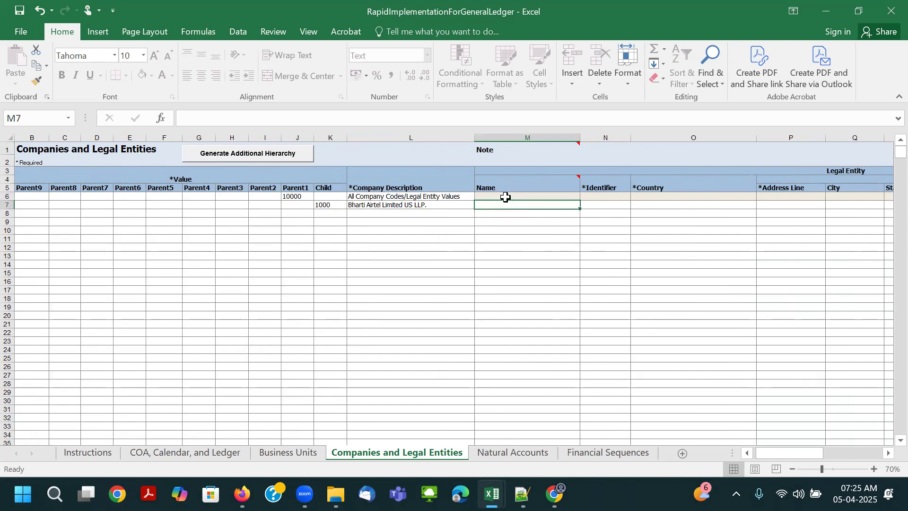
- Change the default legal entity name in row 5 of the Business Units sheet to Bharti Airtel Limited US LE
{"action": "left_click", "coordinate": [293, 454]}
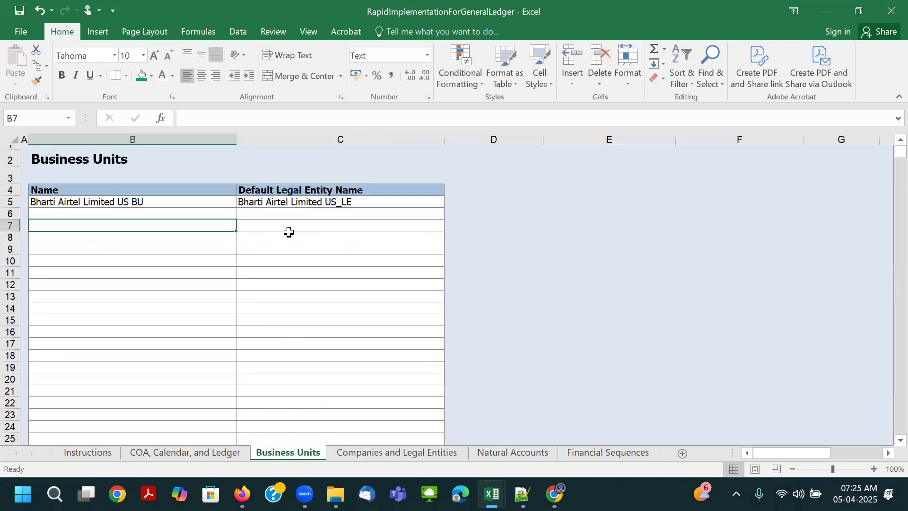
{"action": "left_click", "coordinate": [291, 202]}
{"action": "left_click_drag", "start_coordinate": [310, 119], "coordinate": [98, 112]}
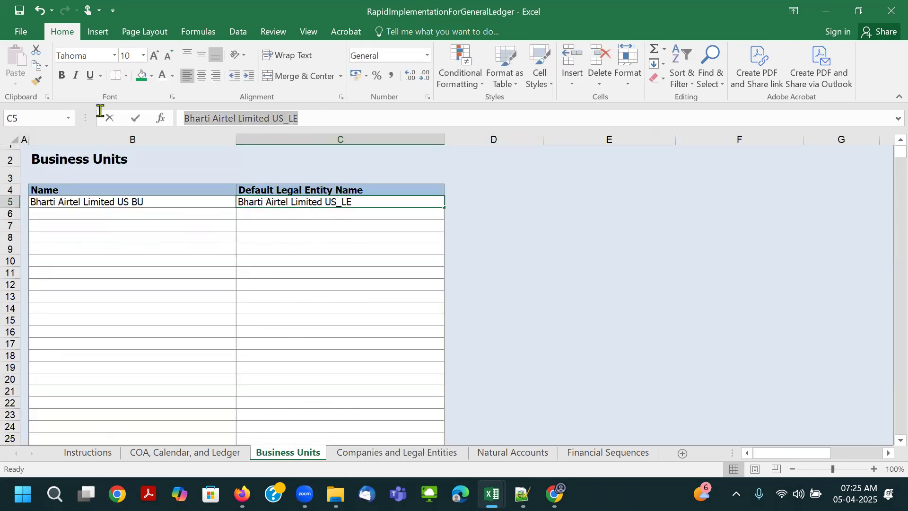
{"action": "left_click", "coordinate": [289, 118]}
{"action": "key", "text": "BackSpace"}
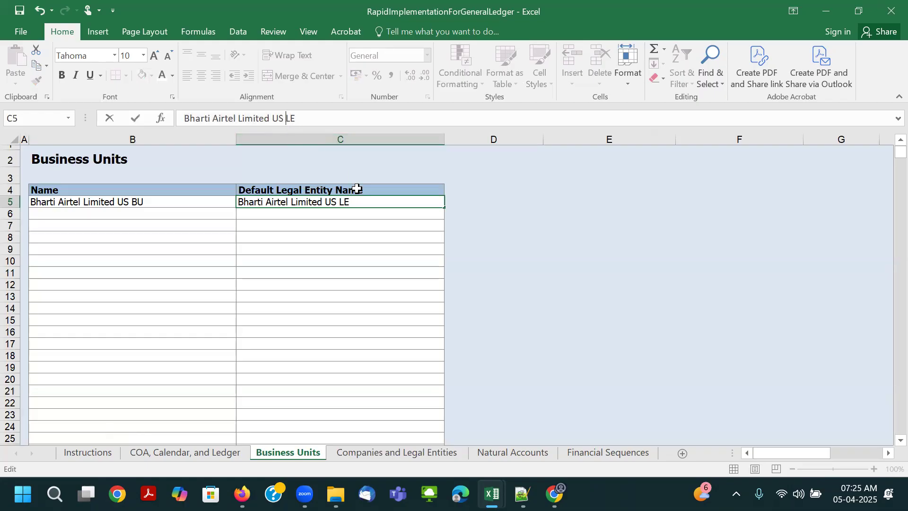
{"action": "left_click", "coordinate": [353, 200]}
- Copy the default legal entity name into the legal entity Name cell in row 7 of the Companies and Legal Entities sheet
{"action": "left_click_drag", "start_coordinate": [298, 118], "coordinate": [162, 118]}
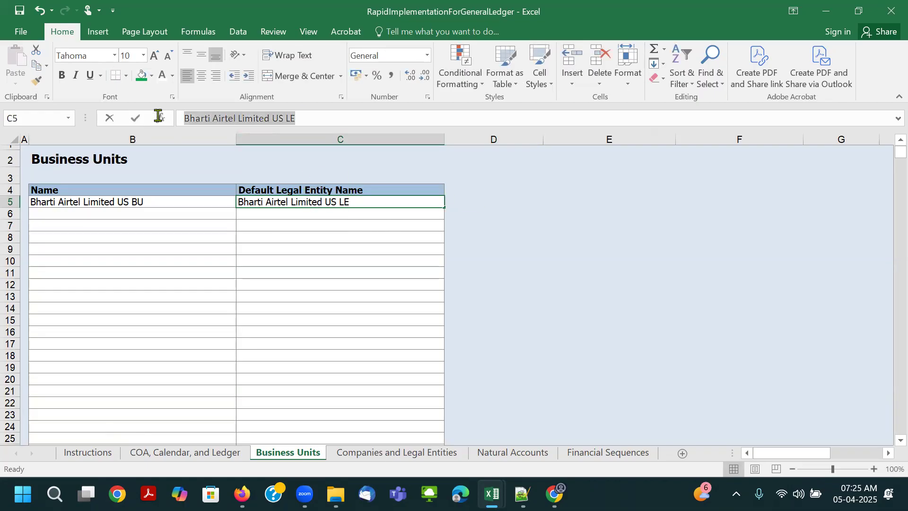
{"action": "key", "text": "ctrl+c"}
{"action": "key", "text": "Tab"}
{"action": "left_click", "coordinate": [400, 454]}
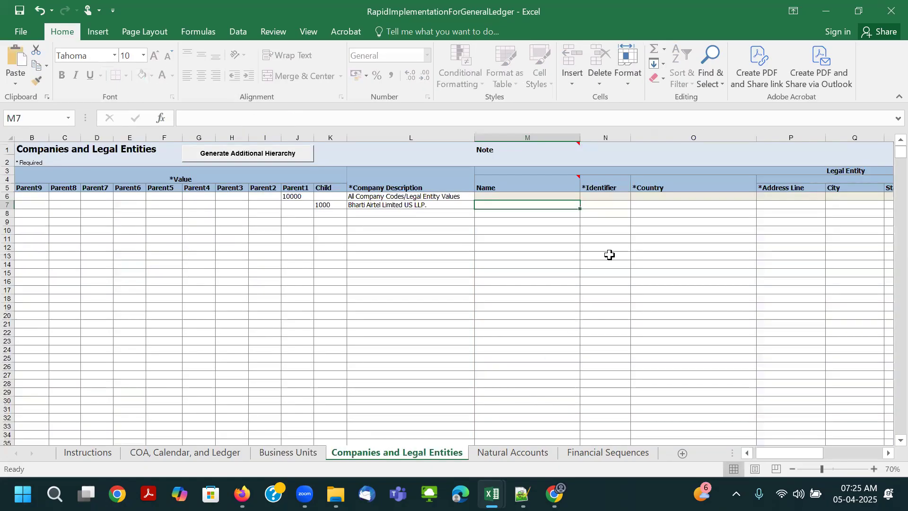
{"action": "key", "text": "ctrl+v"}
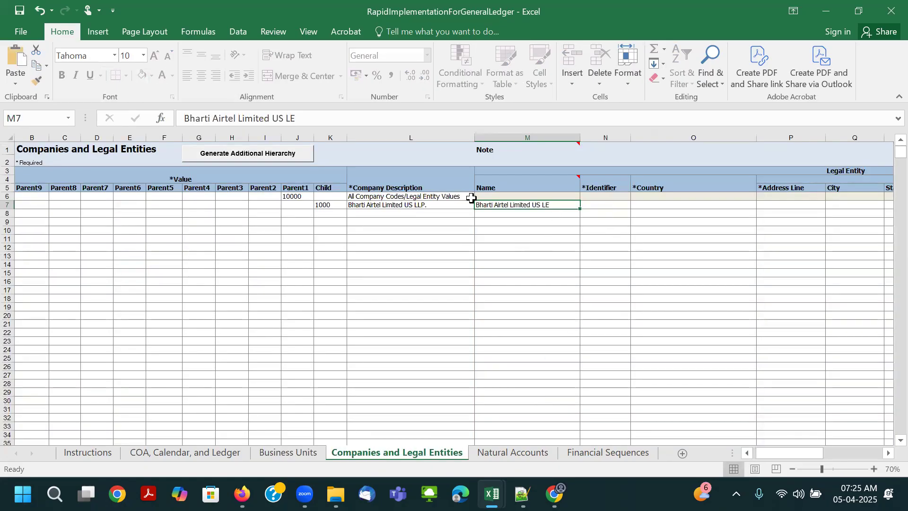
- Enter BAL-1000 as the legal entity identifier in row 7
{"action": "left_click", "coordinate": [599, 206]}
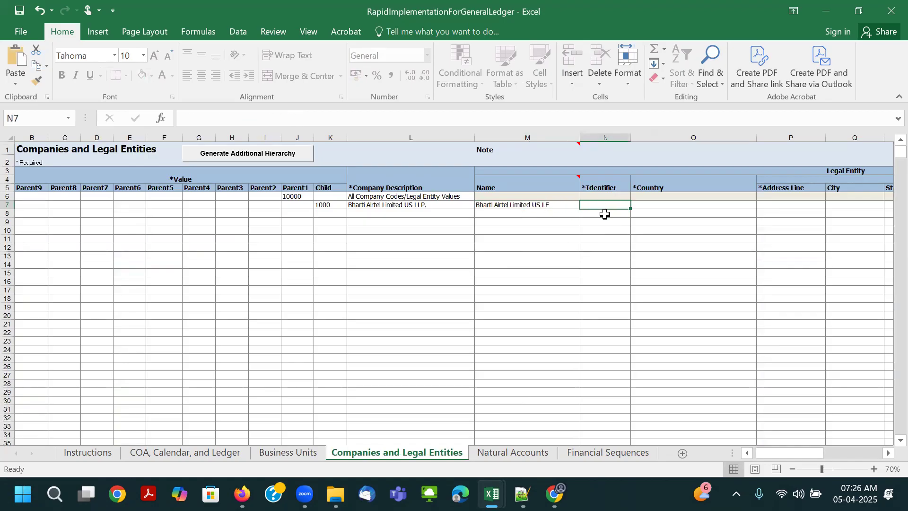
{"action": "type", "text": "B"}
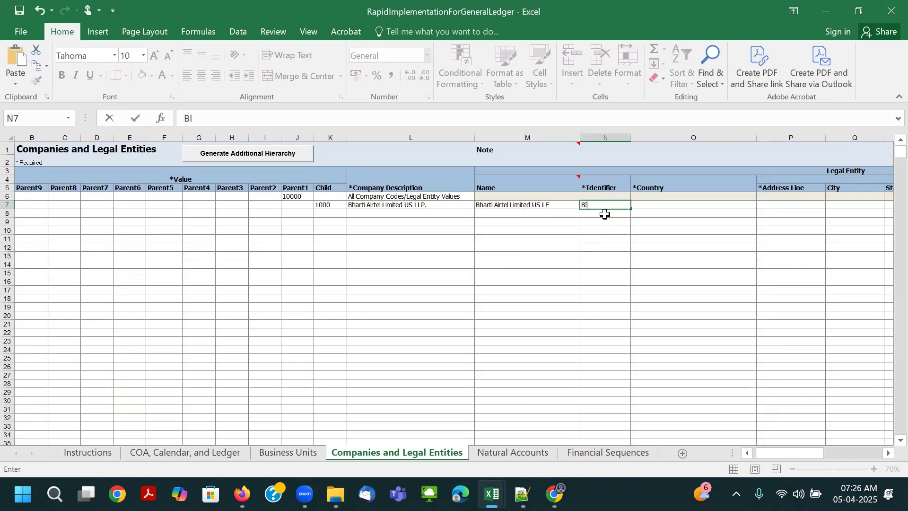
{"action": "type", "text": "I"}
{"action": "key", "text": "BackSpace"}
{"action": "type", "text": "AL-1000"}
{"action": "key", "text": "Tab"}
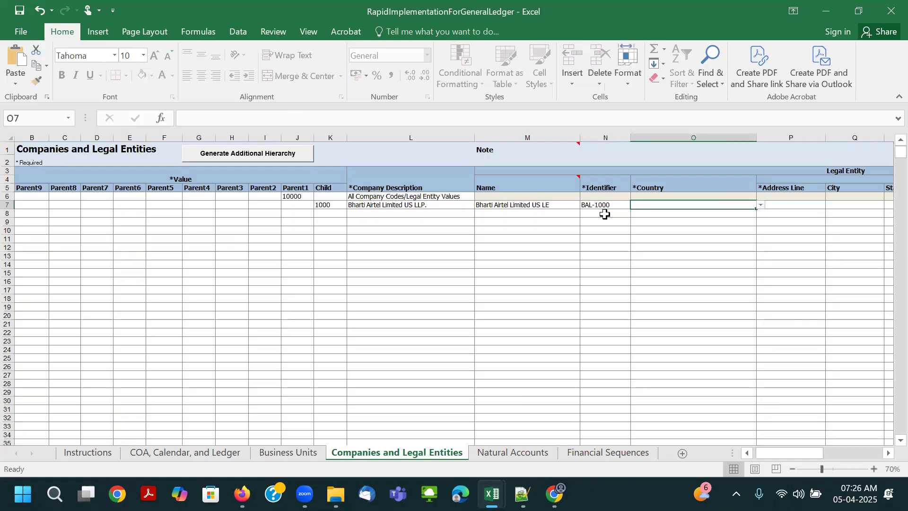
- Set the legal entity's country in row 7 to United States
{"action": "left_click", "coordinate": [760, 205]}
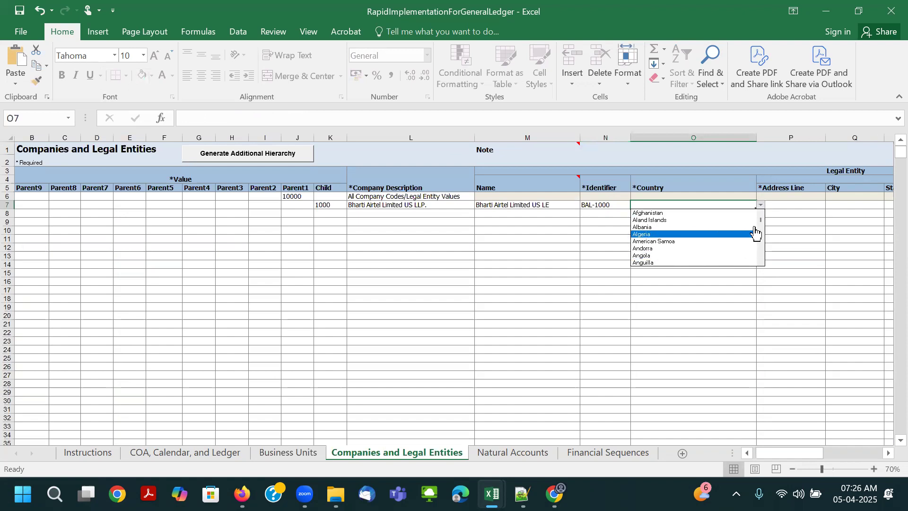
{"action": "left_click_drag", "start_coordinate": [760, 220], "coordinate": [764, 260]}
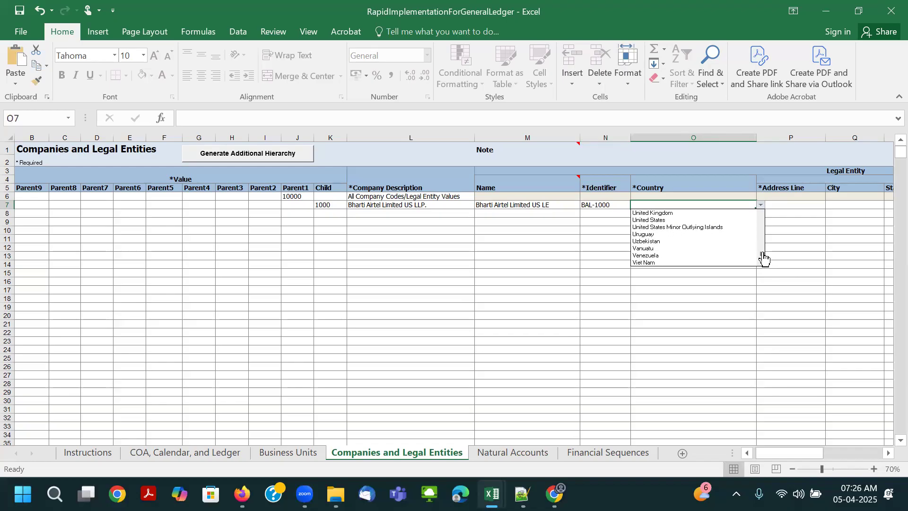
{"action": "left_click", "coordinate": [704, 220]}
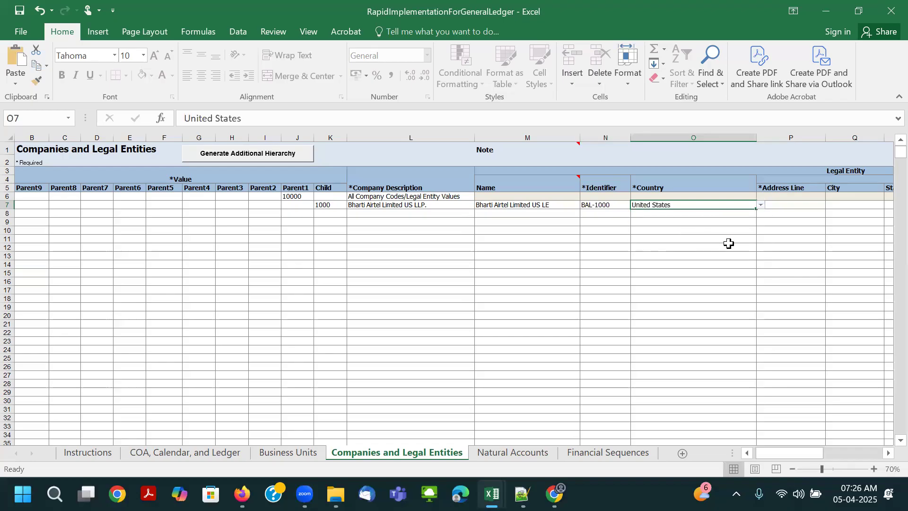
{"action": "scroll", "coordinate": [723, 241], "scroll_direction": "up", "scroll_amount": 1, "text": "ctrl"}
{"action": "left_click", "coordinate": [689, 190]}
{"action": "scroll", "coordinate": [718, 222], "scroll_direction": "right", "scroll_amount": 1}
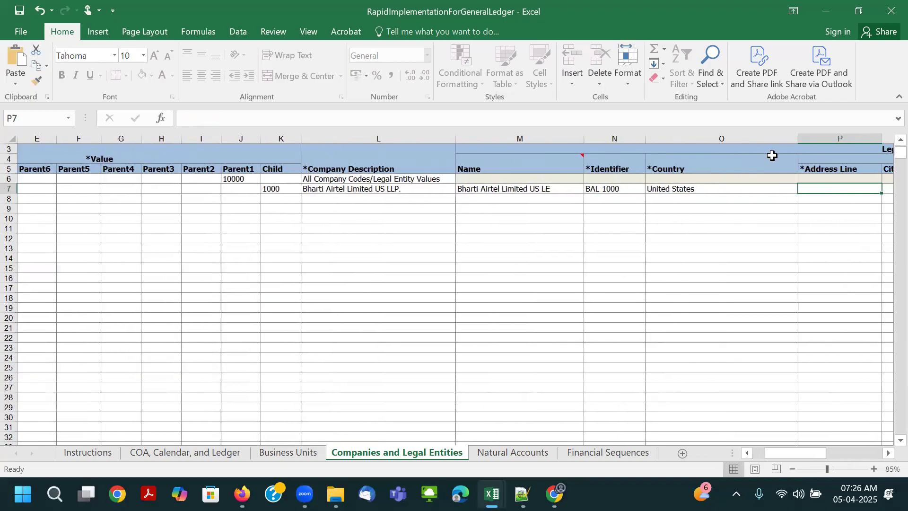
{"action": "left_click", "coordinate": [772, 186]}
{"action": "scroll", "coordinate": [796, 204], "scroll_direction": "up", "scroll_amount": 1}
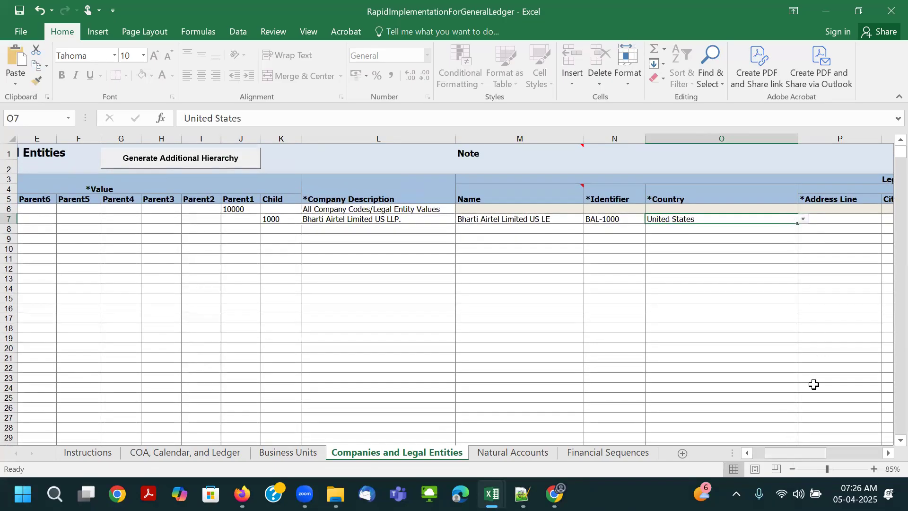
- Unprotect the Companies and Legal Entities sheet and narrow the Country column
{"action": "left_click", "coordinate": [785, 139]}
{"action": "left_click", "coordinate": [780, 215]}
{"action": "left_click", "coordinate": [797, 146]}
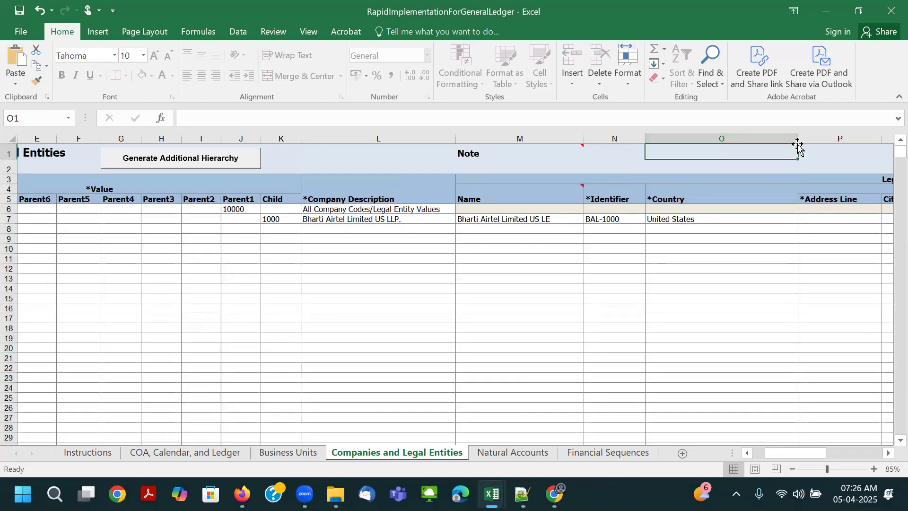
{"action": "left_click", "coordinate": [308, 32]}
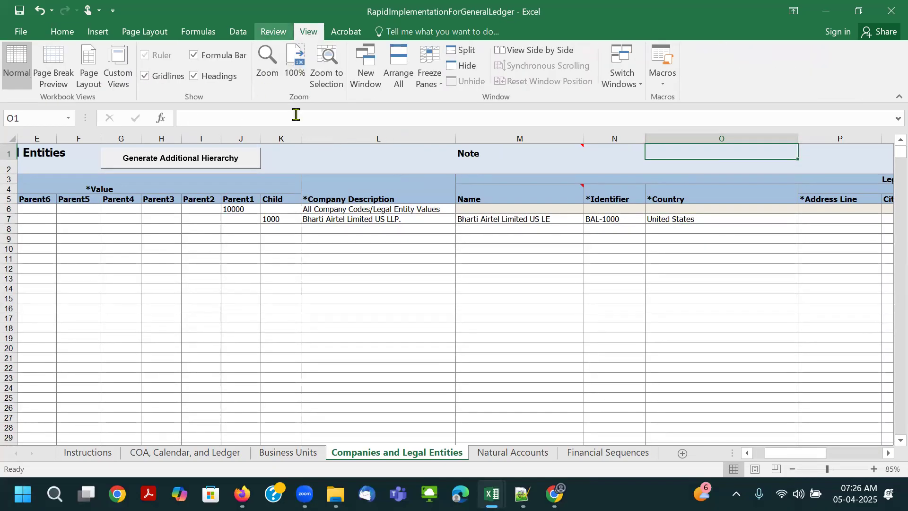
{"action": "left_click", "coordinate": [273, 32]}
{"action": "left_click", "coordinate": [397, 84]}
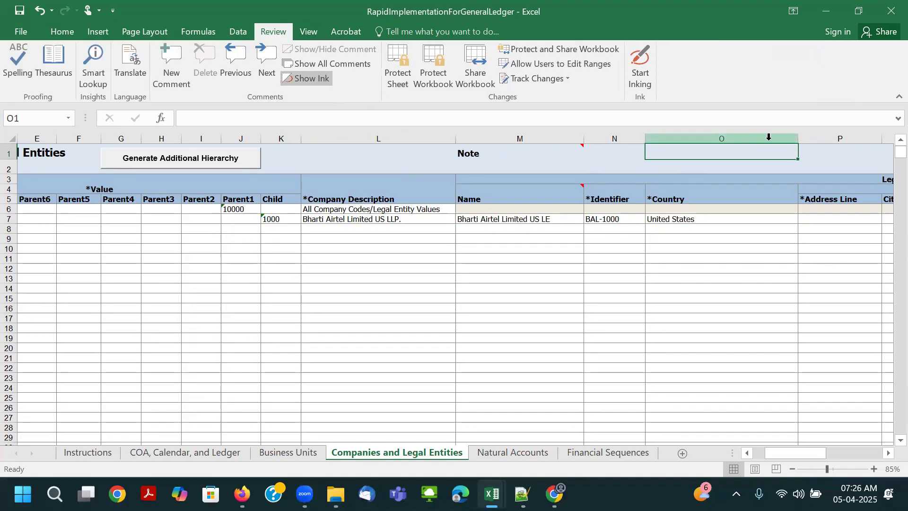
{"action": "left_click_drag", "start_coordinate": [797, 139], "coordinate": [714, 151]}
- Enter Airtel US Legal Address as the address line for the legal entity in row 7
{"action": "left_click", "coordinate": [704, 220]}
{"action": "left_click", "coordinate": [742, 219]}
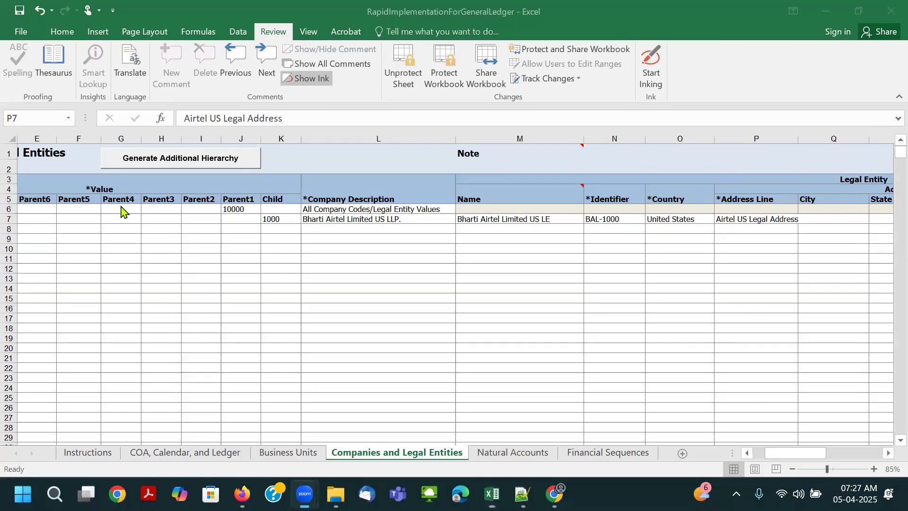
{"action": "left_click", "coordinate": [122, 206]}
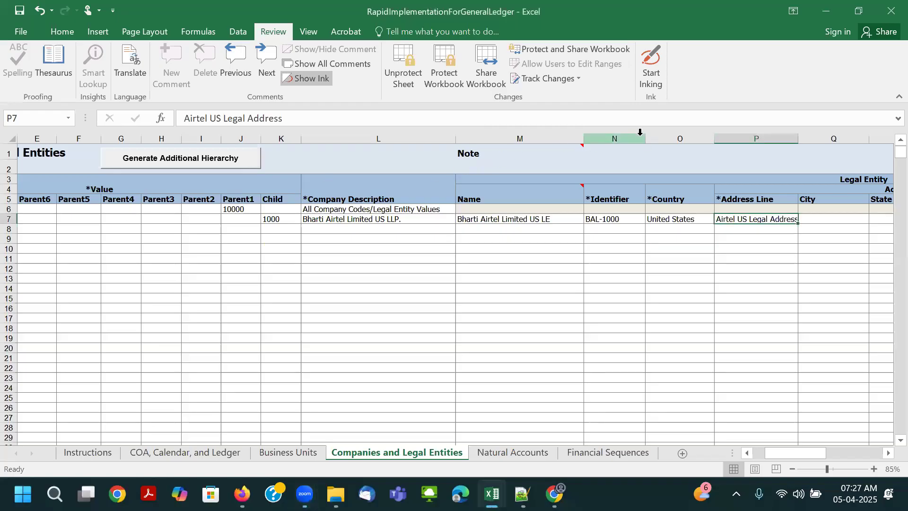
- Unprotect the sheet again and widen the Address Line column slightly to fit its text
{"action": "scroll", "coordinate": [654, 227], "scroll_direction": "down", "scroll_amount": 1}
{"action": "left_click_drag", "start_coordinate": [657, 138], "coordinate": [784, 156]}
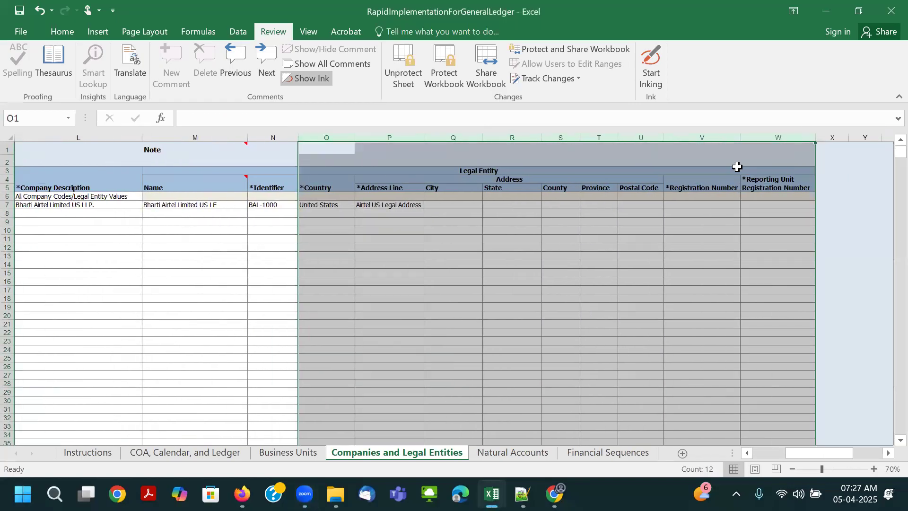
{"action": "left_click", "coordinate": [404, 87]}
{"action": "left_click", "coordinate": [561, 205]}
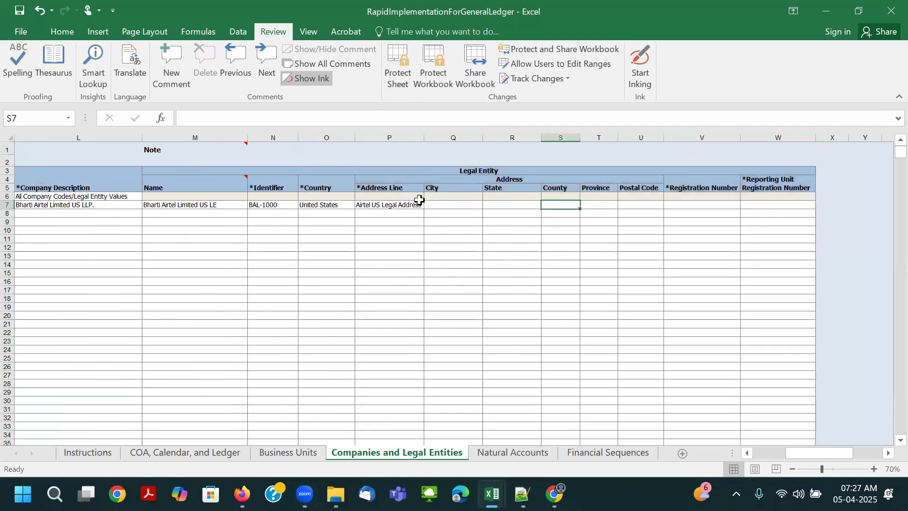
{"action": "left_click_drag", "start_coordinate": [424, 138], "coordinate": [427, 138]}
{"action": "left_click", "coordinate": [451, 207]}
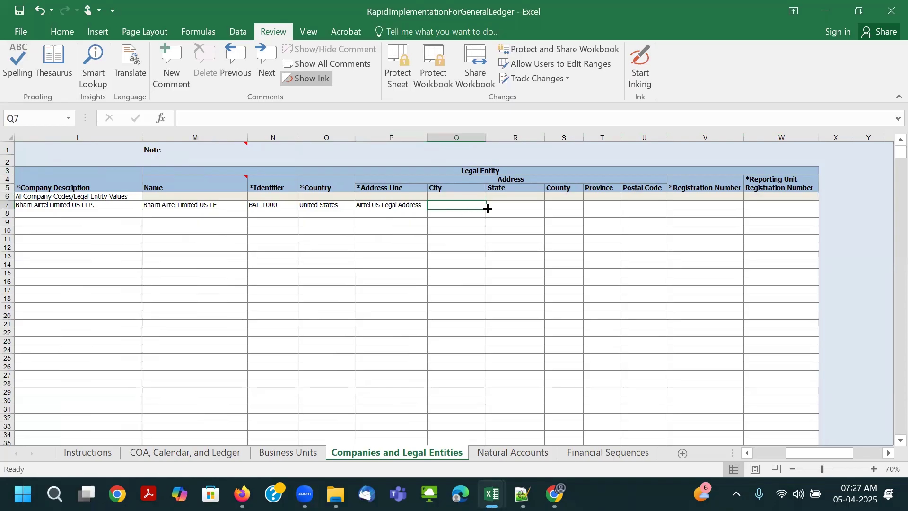
{"action": "left_click", "coordinate": [519, 206]}
{"action": "left_click", "coordinate": [553, 204]}
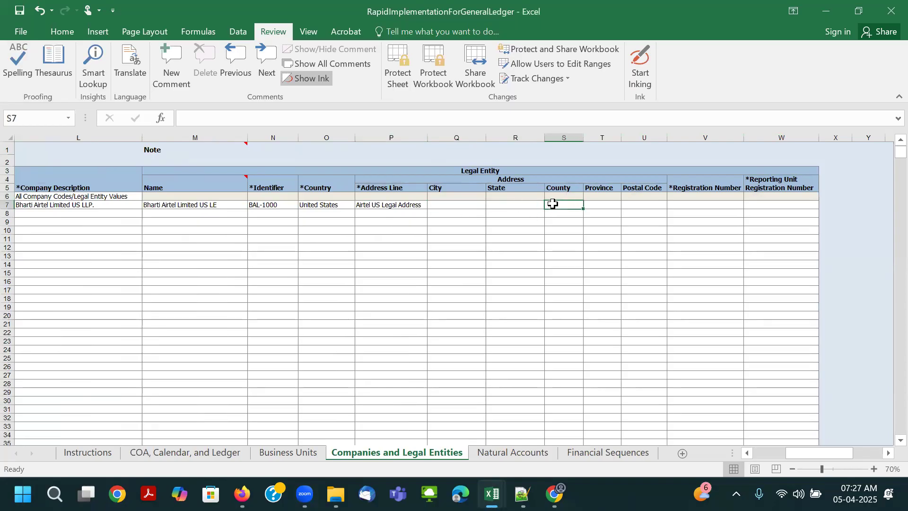
{"action": "left_click", "coordinate": [638, 210]}
{"action": "left_click", "coordinate": [476, 213]}
{"action": "left_click", "coordinate": [470, 205]}
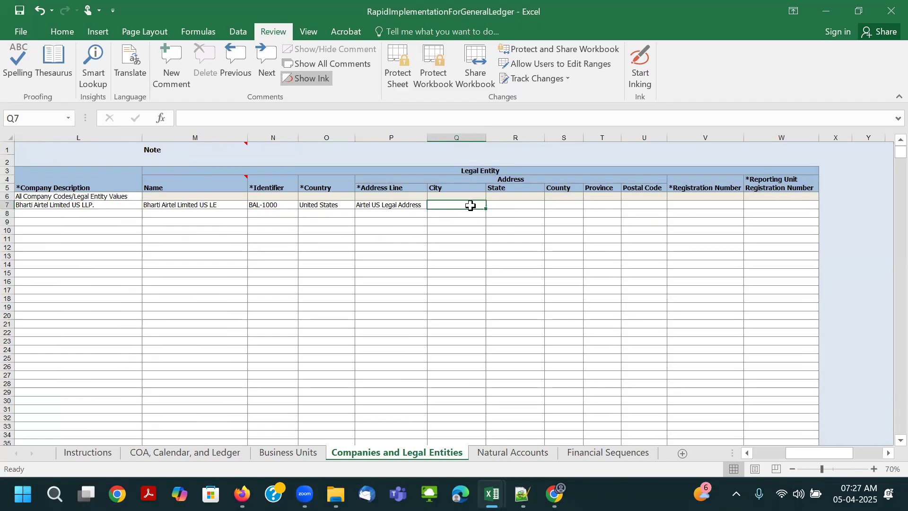
{"action": "left_click", "coordinate": [494, 204]}
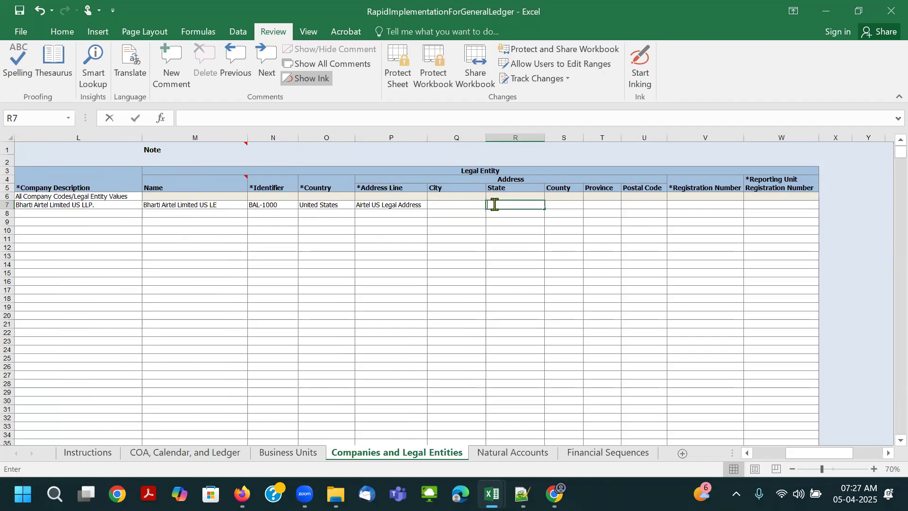
{"action": "key", "text": "BackSpace"}
{"action": "left_click", "coordinate": [467, 204]}
{"action": "key", "text": "BackSpace"}
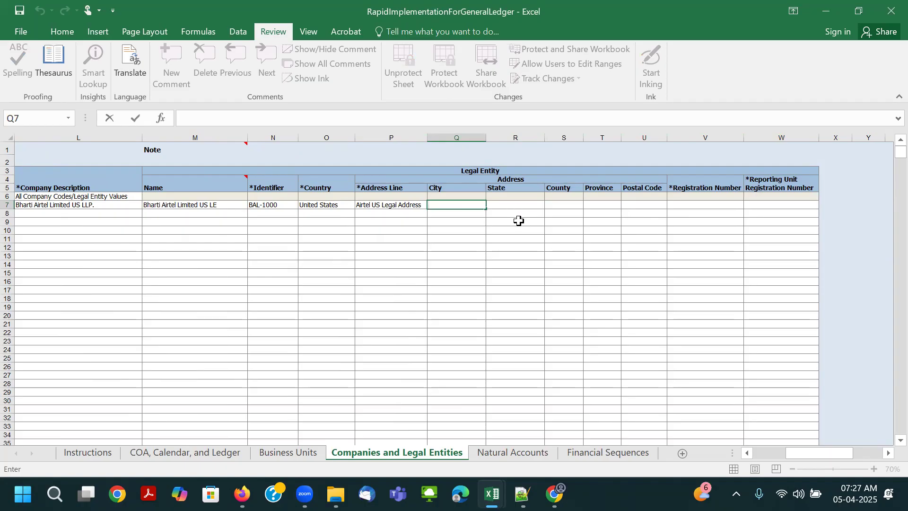
- Switch to Oracle Fusion in the browser and open the Legal Structures task Manage Legal Addresses from Setup and Maintenance in a second tab
{"action": "mouse_move", "coordinate": [242, 494]}
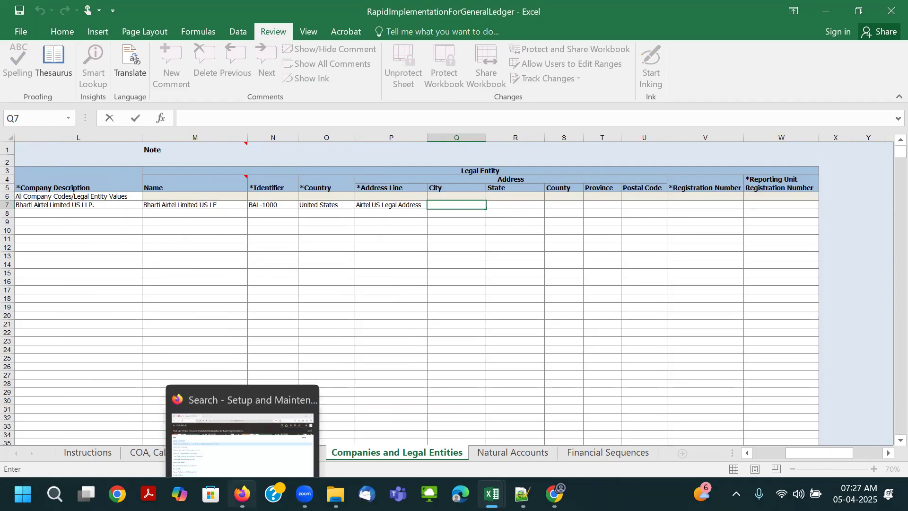
{"action": "left_click", "coordinate": [238, 432]}
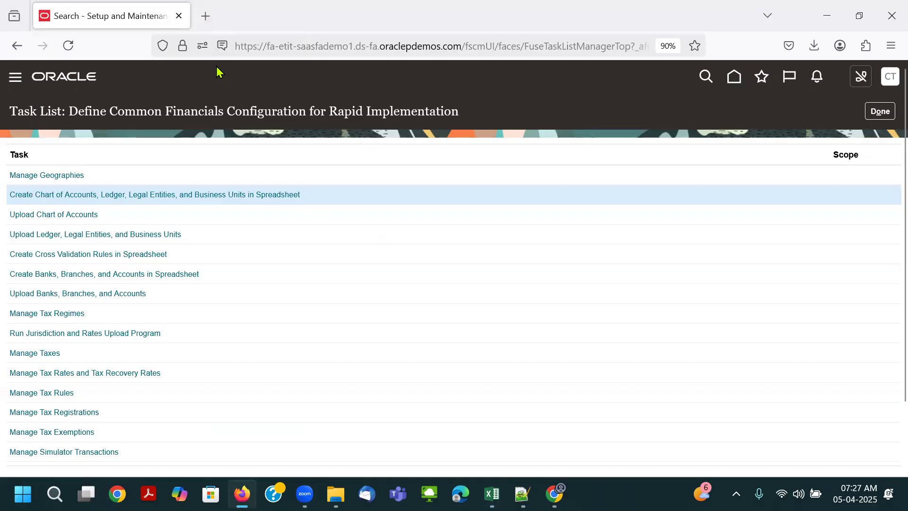
{"action": "right_click", "coordinate": [142, 15]}
{"action": "left_click", "coordinate": [166, 122]}
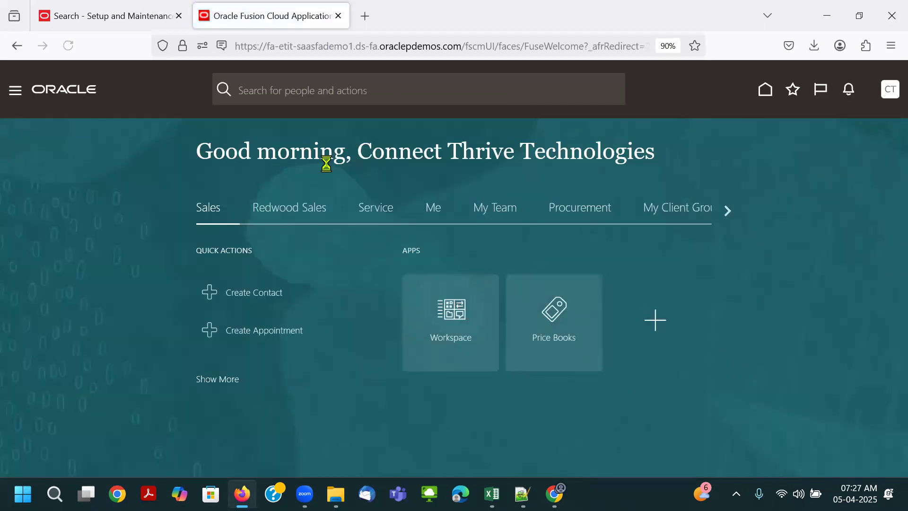
{"action": "left_click", "coordinate": [888, 87]}
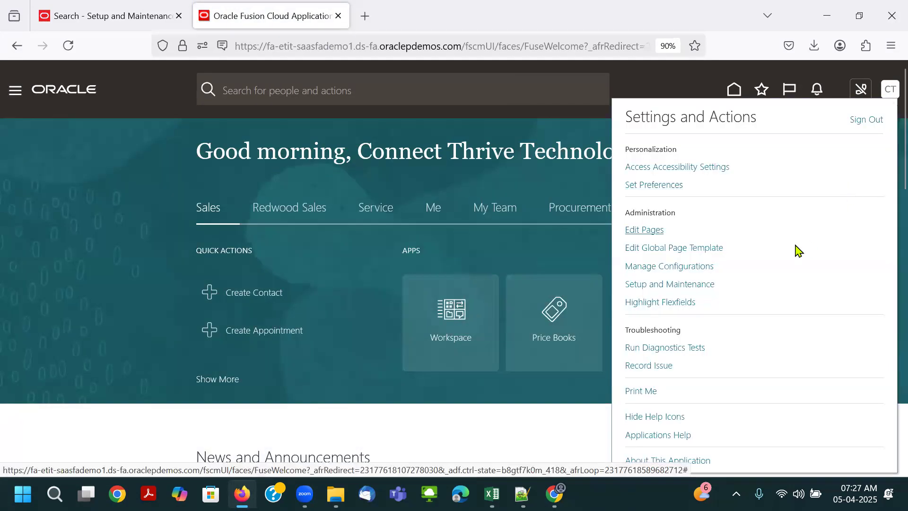
{"action": "left_click", "coordinate": [681, 286]}
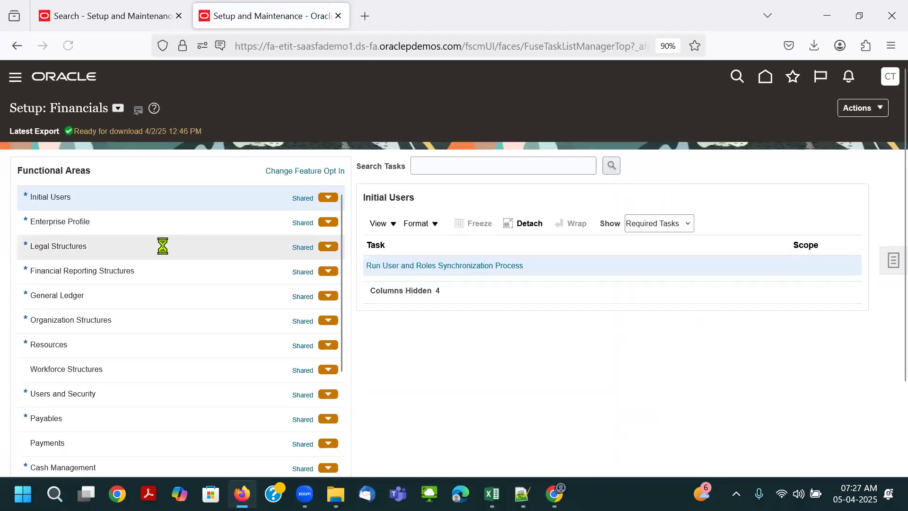
{"action": "left_click", "coordinate": [163, 245]}
{"action": "left_click", "coordinate": [420, 268]}
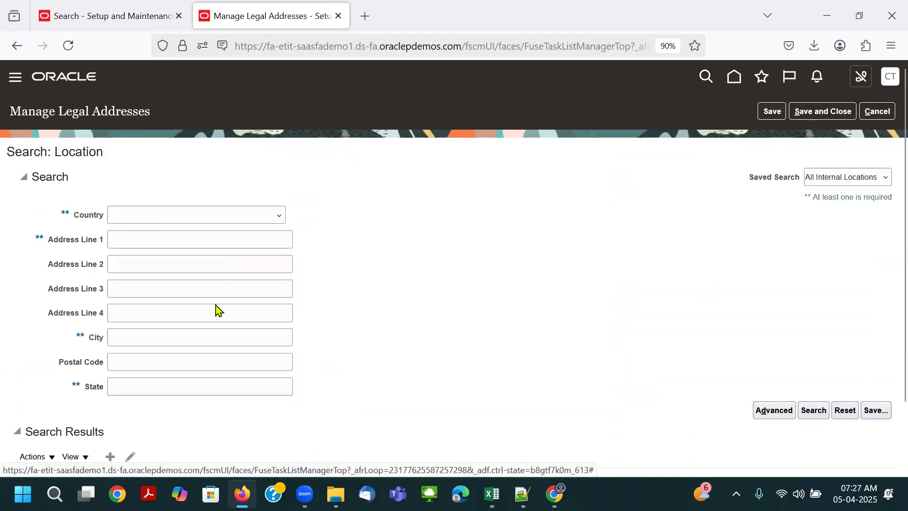
- Start a new United States location and pick postal code 10001, Manhattan, New York, NY through the postal code search
{"action": "scroll", "coordinate": [406, 303], "scroll_direction": "down", "scroll_amount": 2}
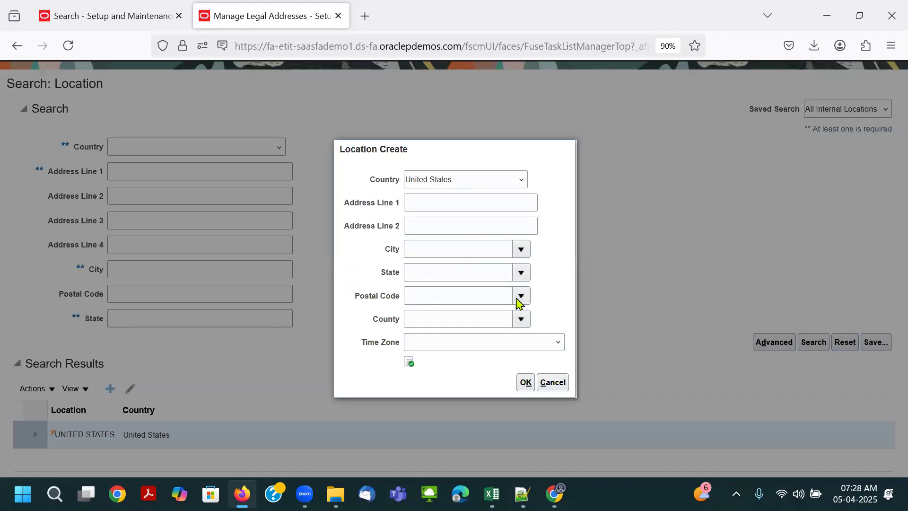
{"action": "left_click", "coordinate": [521, 297]}
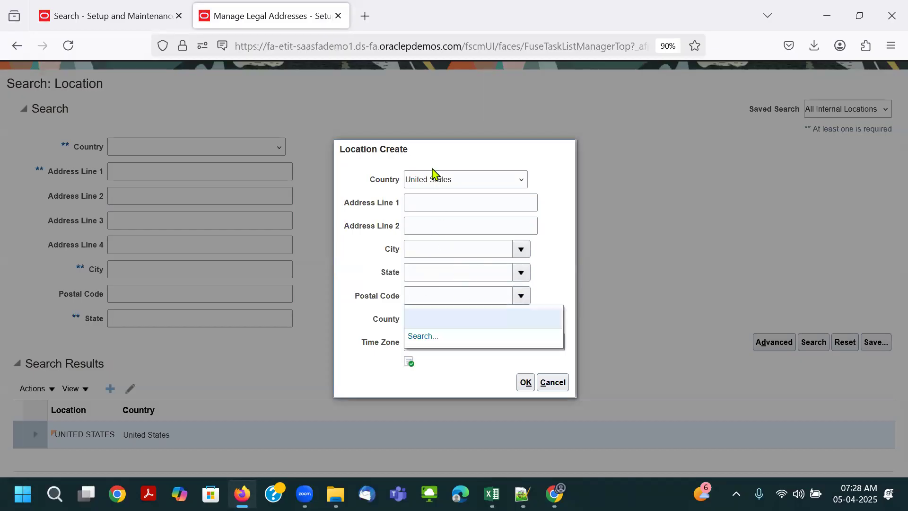
{"action": "left_click", "coordinate": [424, 337]}
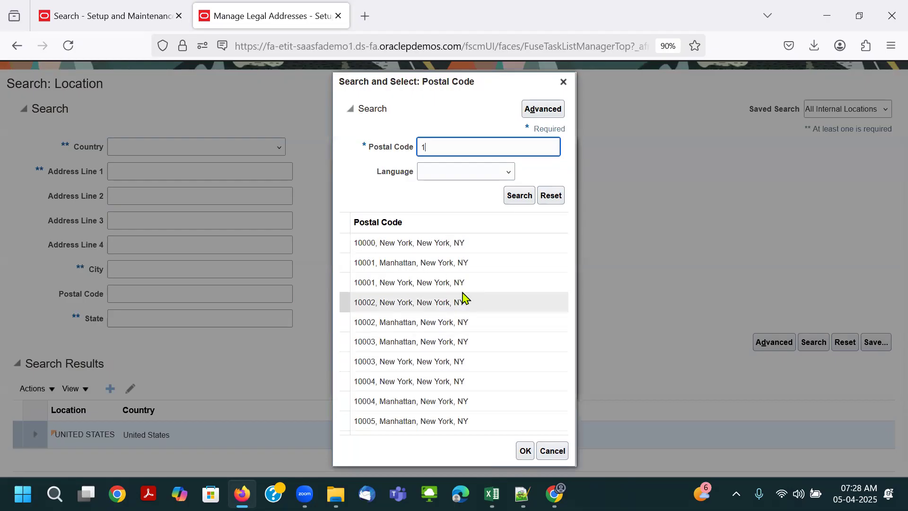
{"action": "double_click", "coordinate": [456, 260]}
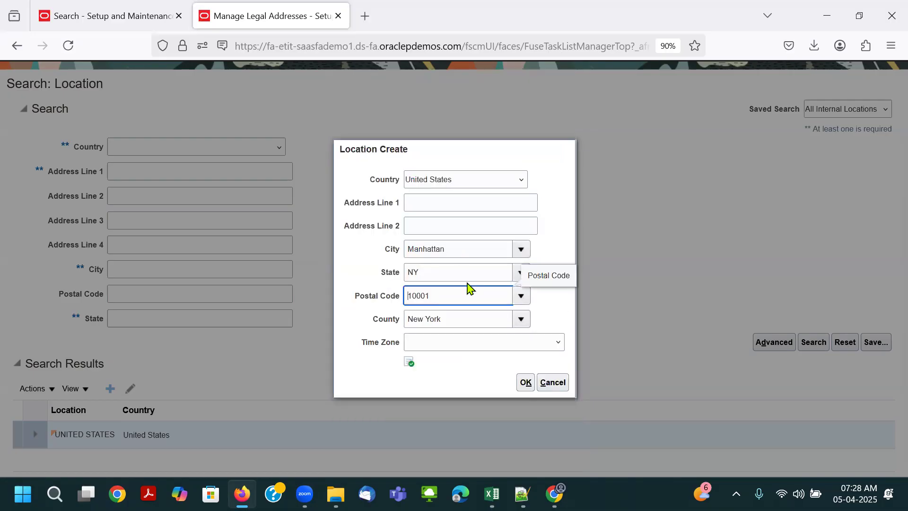
- Copy the city Manhattan from the location form into the City cell of row 7 in the Excel legal entity sheet
{"action": "double_click", "coordinate": [469, 250]}
{"action": "key", "text": "ctrl+c"}
{"action": "key", "text": "alt+Tab"}
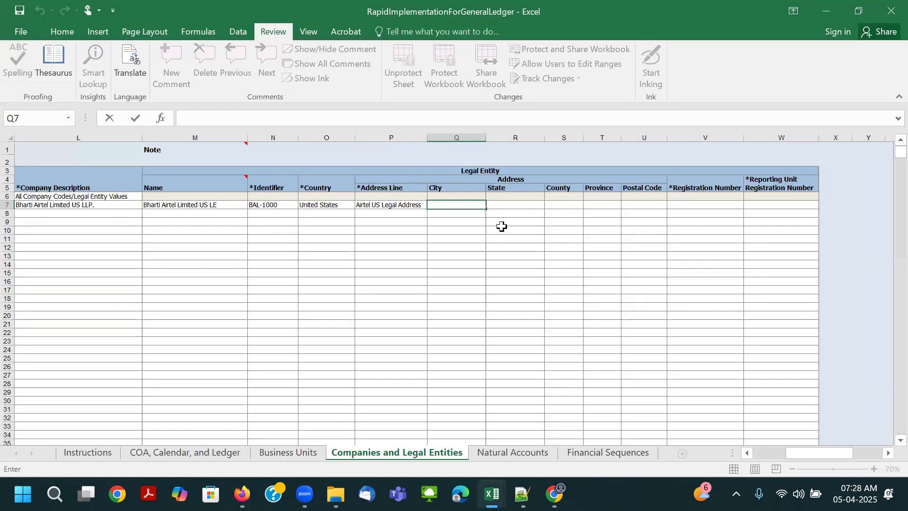
{"action": "key", "text": "alt+Tab"}
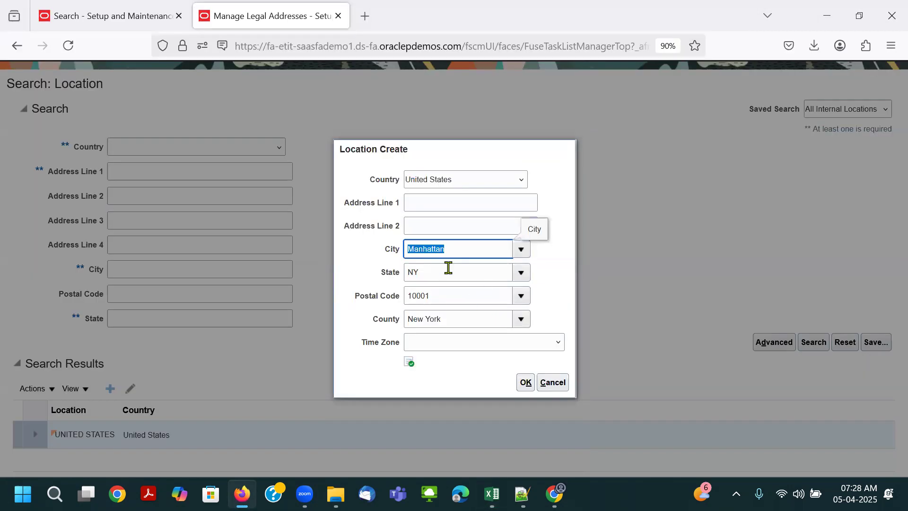
{"action": "key", "text": "alt+Tab"}
{"action": "key", "text": "ctrl+v"}
{"action": "key", "text": "Tab"}
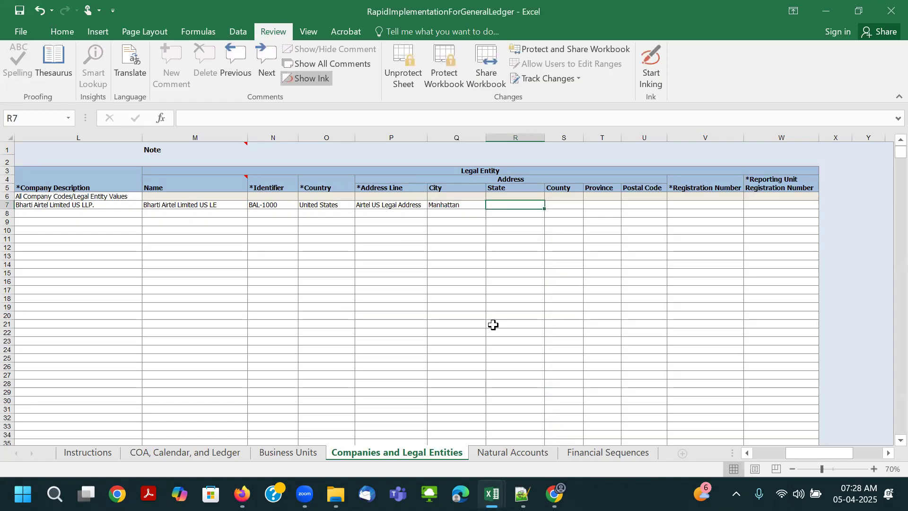
- Copy the state NY and the county New York from the location form into the State and County cells of row 7
{"action": "key", "text": "alt+Tab"}
{"action": "key", "text": "Tab"}
{"action": "key", "text": "alt+Tab"}
{"action": "key", "text": "Tab"}
{"action": "key", "text": "alt+Tab"}
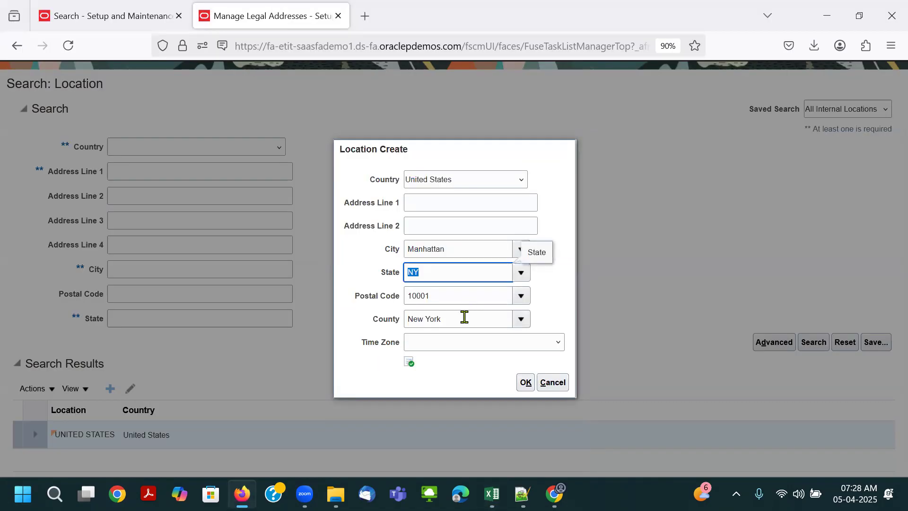
{"action": "left_click_drag", "start_coordinate": [463, 316], "coordinate": [369, 322]}
{"action": "key", "text": "ctrl+c"}
{"action": "key", "text": "alt+Tab"}
{"action": "key", "text": "ctrl+v"}
{"action": "key", "text": "Tab"}
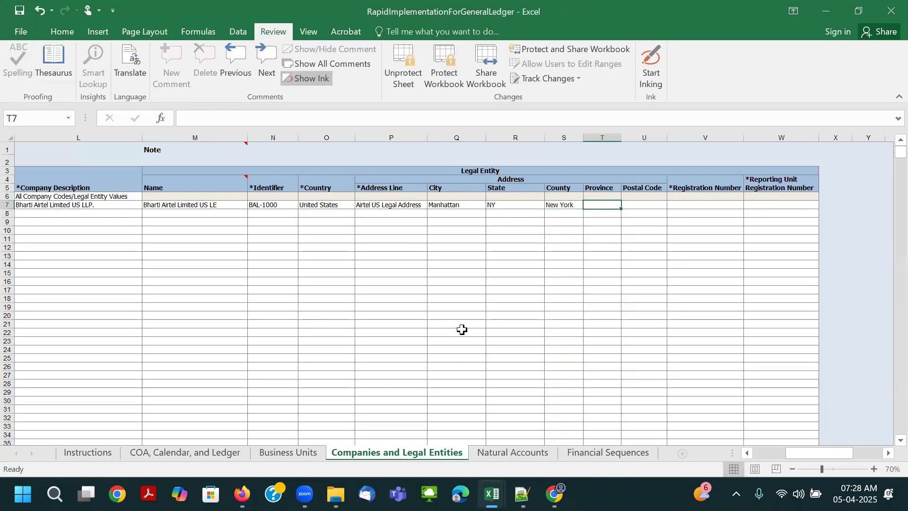
- Copy postal code 10001 from the location form into the Postal Code cell of row 7, leaving Province empty
{"action": "key", "text": "alt+Tab"}
{"action": "left_click_drag", "start_coordinate": [454, 296], "coordinate": [373, 296]}
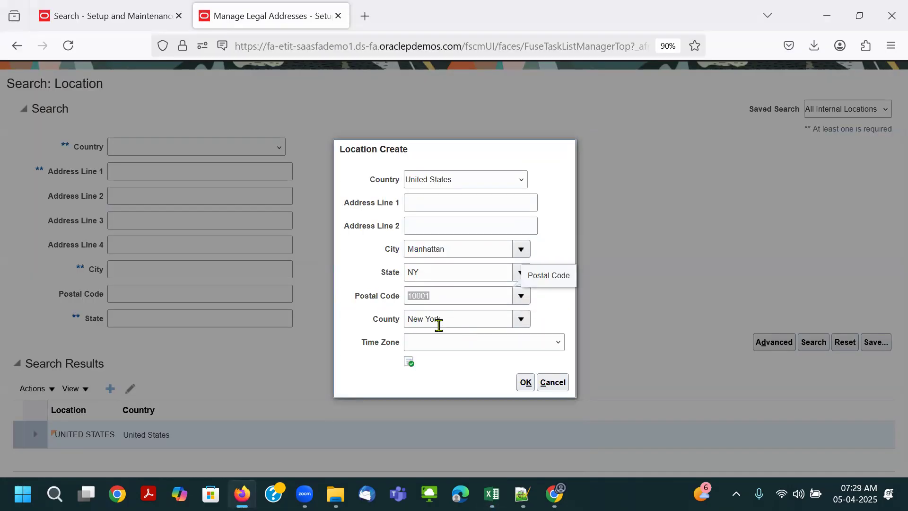
{"action": "key", "text": "alt+Tab"}
{"action": "key", "text": "Tab"}
{"action": "key", "text": "ctrl+v"}
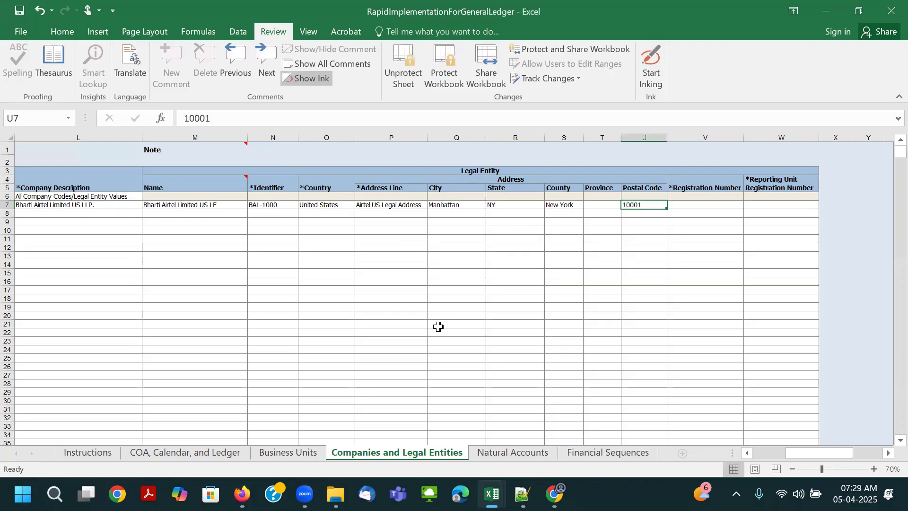
{"action": "key", "text": "Tab"}
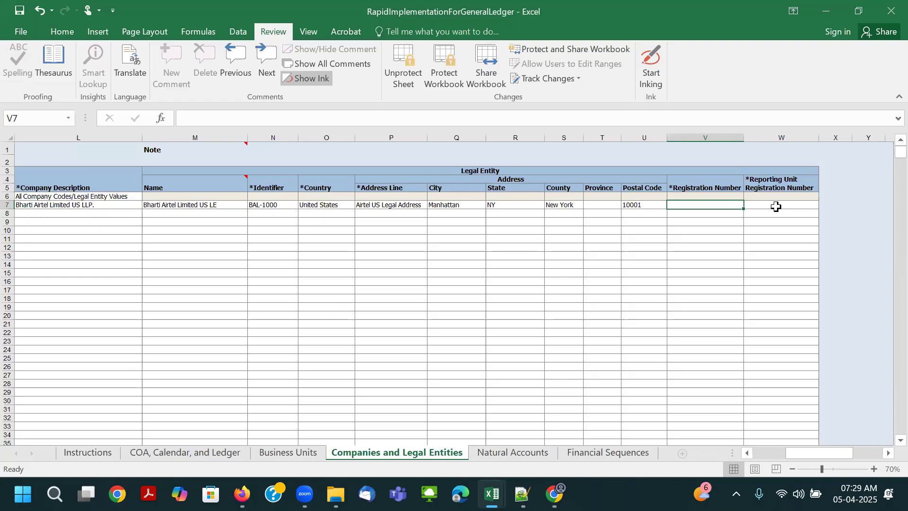
- Copy the legal entity's identifier in row 7 into its Registration Number cell
{"action": "left_click", "coordinate": [721, 186]}
{"action": "left_click", "coordinate": [766, 186]}
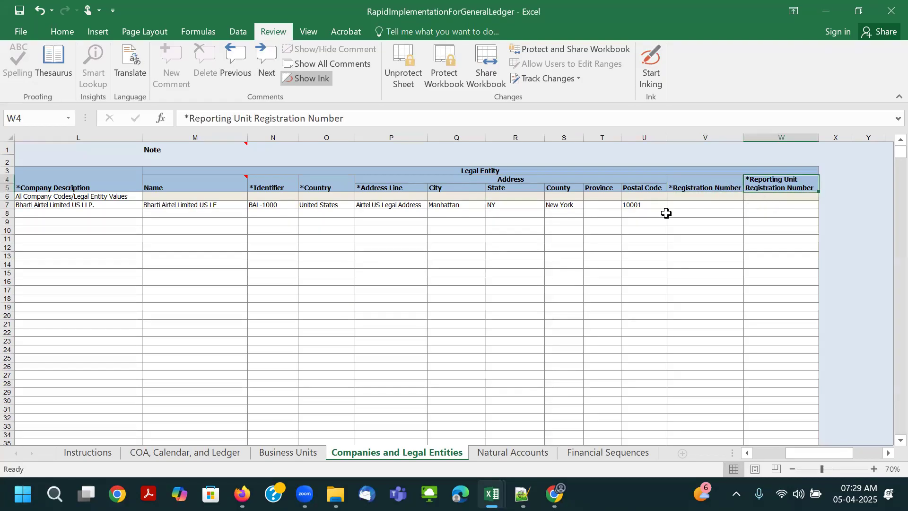
{"action": "left_click", "coordinate": [285, 208]}
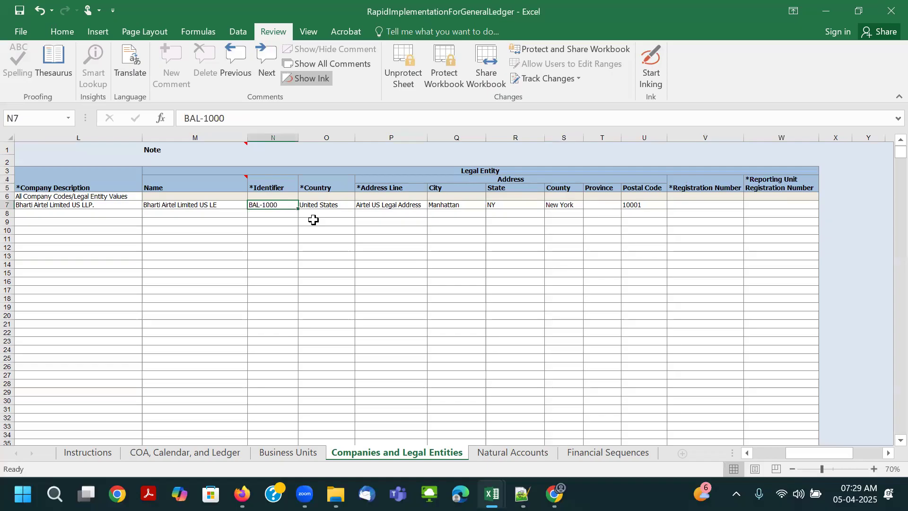
{"action": "key", "text": "ctrl+c"}
{"action": "left_click", "coordinate": [702, 204]}
{"action": "key", "text": "Return"}
{"action": "left_click", "coordinate": [759, 205]}
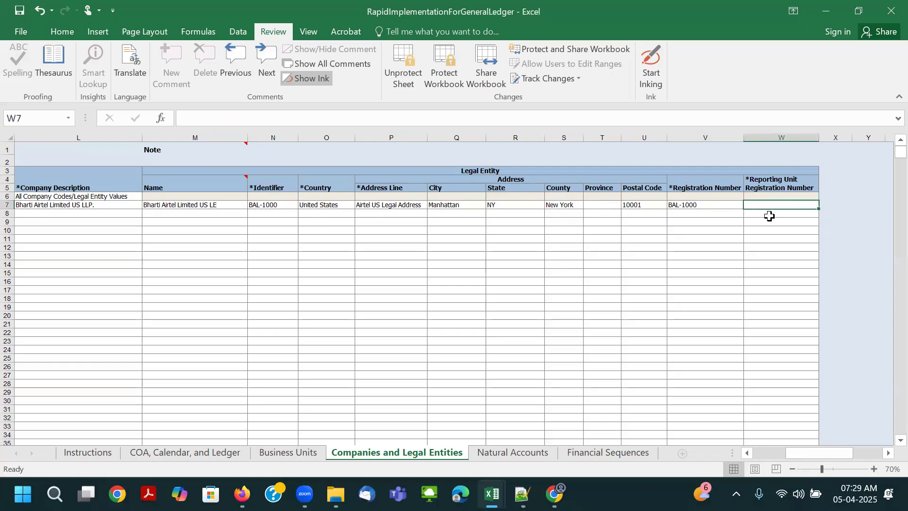
- Copy the registration number in row 7 into the Reporting Unit Registration Number cell
{"action": "left_click", "coordinate": [690, 205]}
{"action": "key", "text": "ctrl+c"}
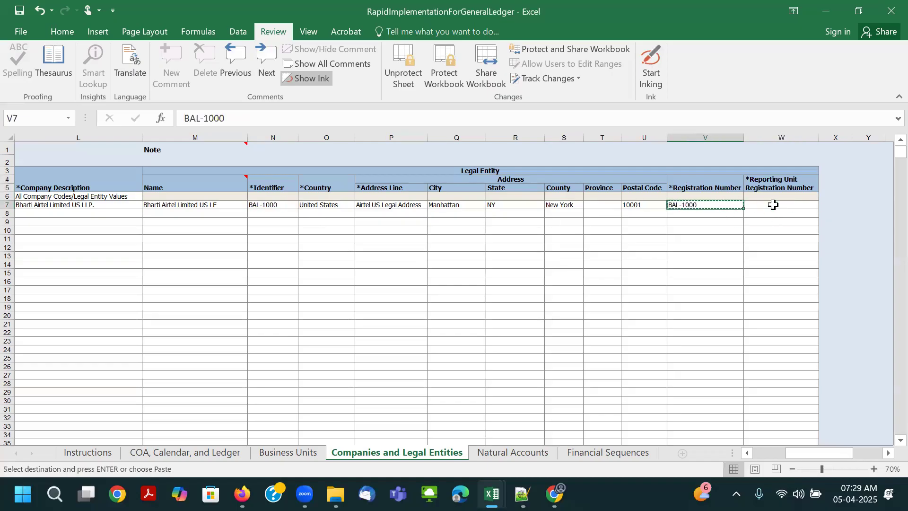
{"action": "left_click", "coordinate": [773, 204]}
{"action": "key", "text": "Return"}
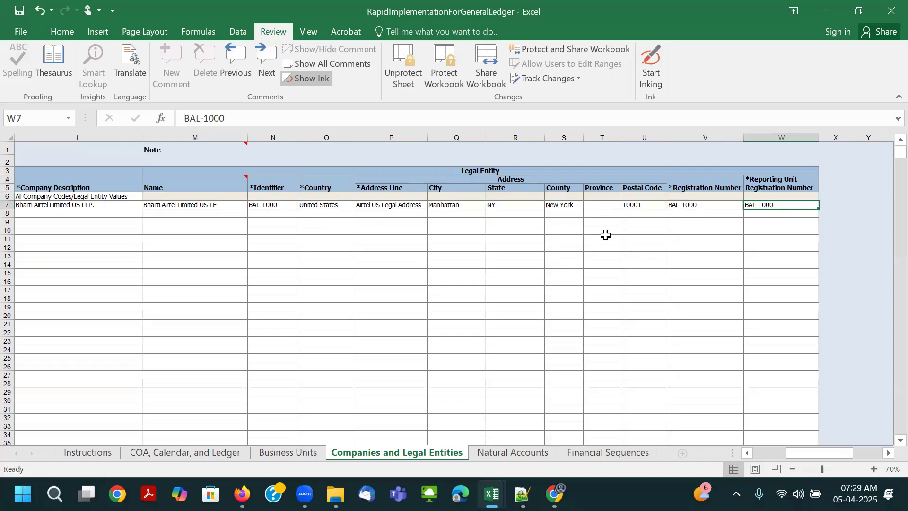
- Unprotect the Companies and Legal Entities sheet and fill the merged Address header above the address columns with yellow
{"action": "left_click", "coordinate": [530, 204]}
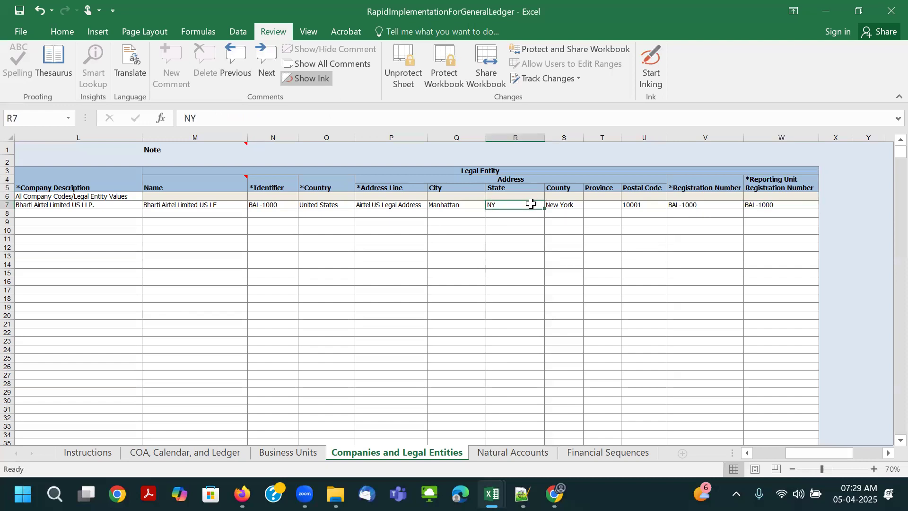
{"action": "scroll", "coordinate": [572, 246], "scroll_direction": "up", "scroll_amount": 2}
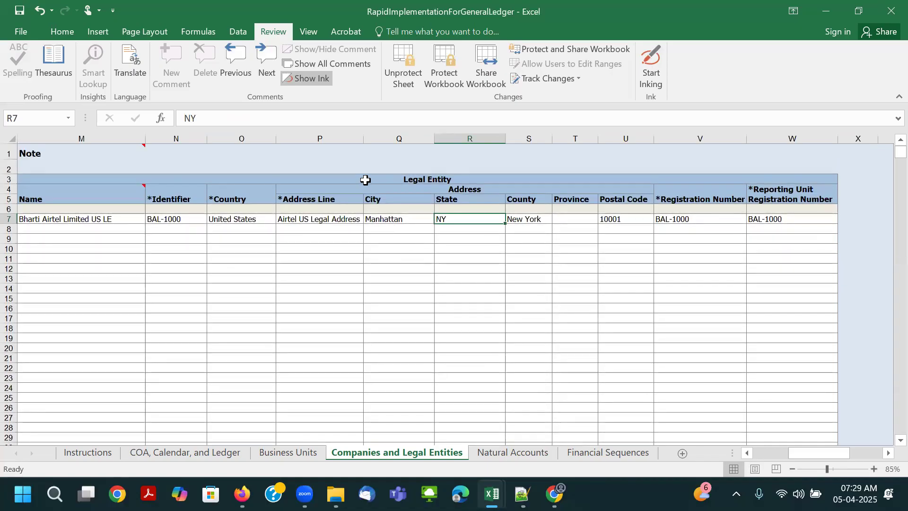
{"action": "left_click", "coordinate": [366, 179]}
{"action": "left_click", "coordinate": [340, 191]}
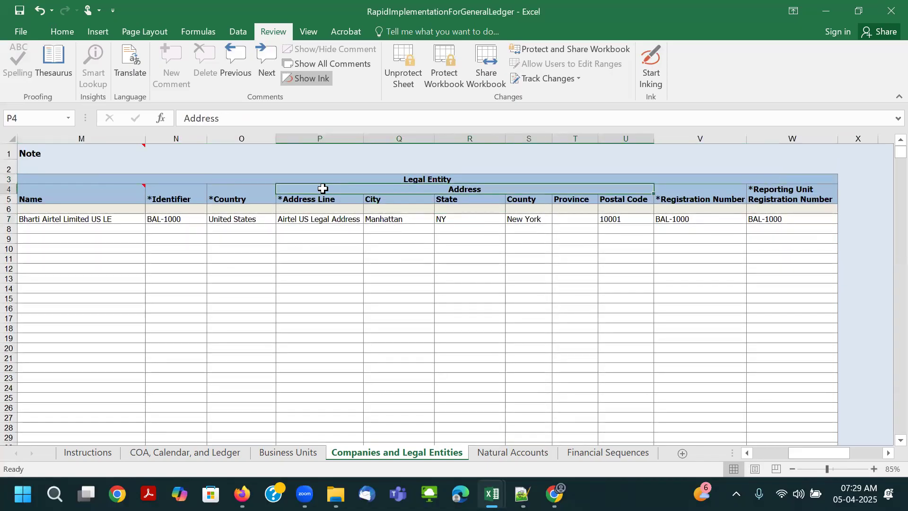
{"action": "left_click", "coordinate": [76, 33]}
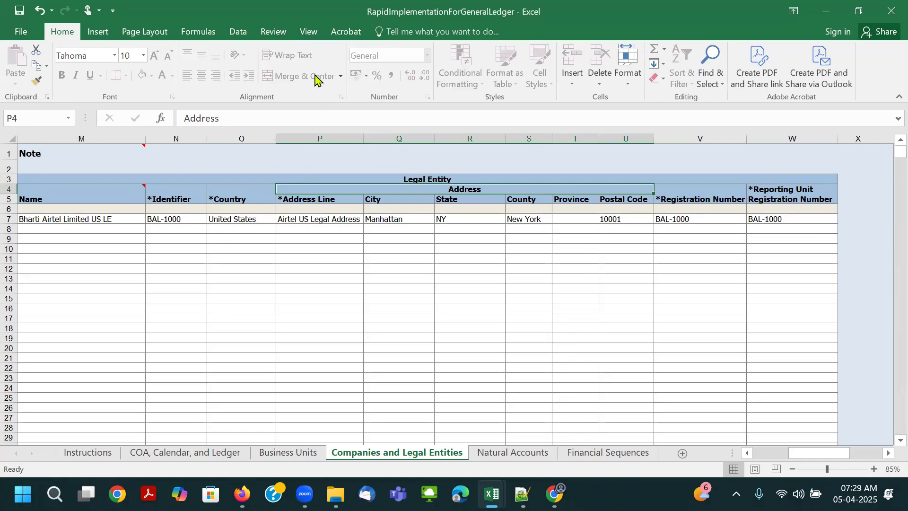
{"action": "left_click", "coordinate": [273, 31]}
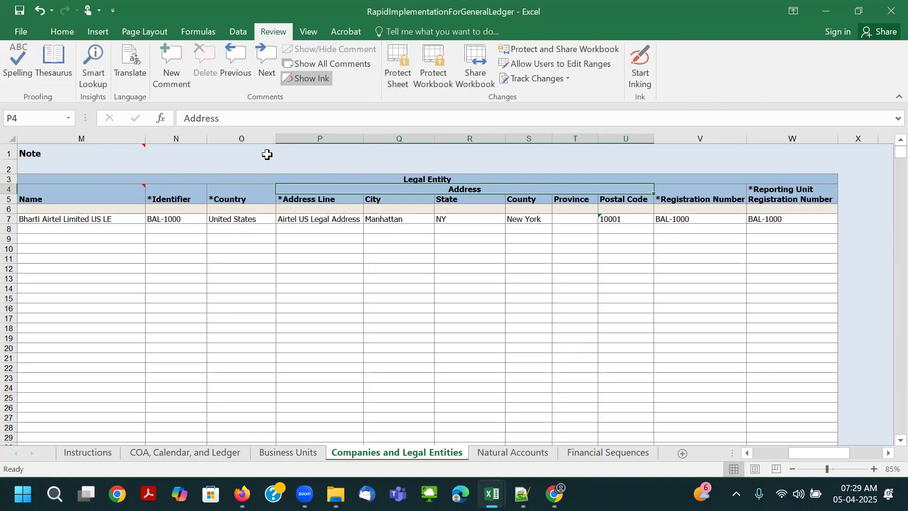
{"action": "left_click", "coordinate": [62, 31]}
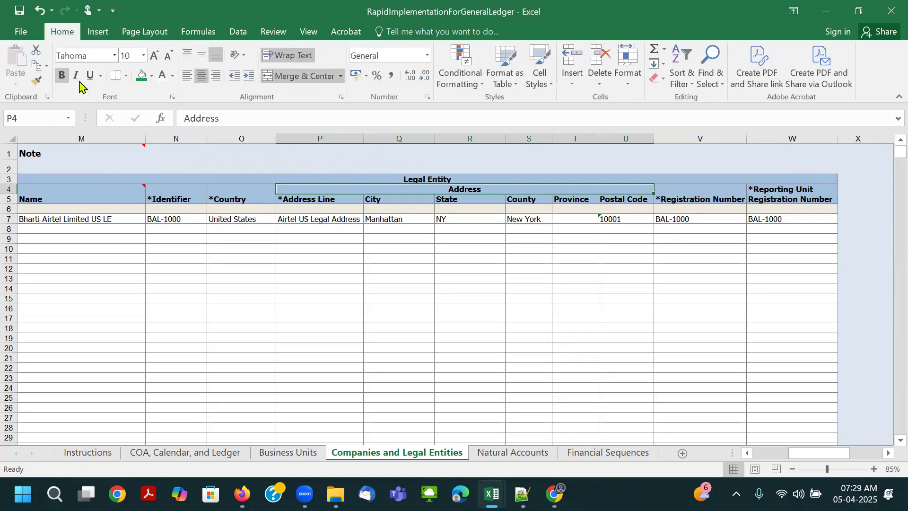
{"action": "left_click", "coordinate": [151, 76]}
{"action": "left_click", "coordinate": [173, 180]}
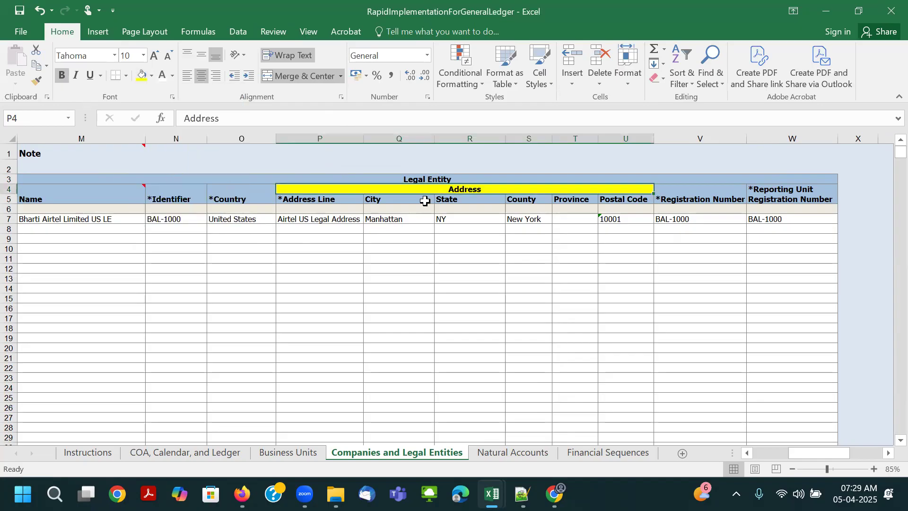
- Fill the Registration Number, Reporting Unit Registration Number and individual address column headers, Address Line through Postal Code, with yellow
{"action": "left_click_drag", "start_coordinate": [685, 186], "coordinate": [765, 188]}
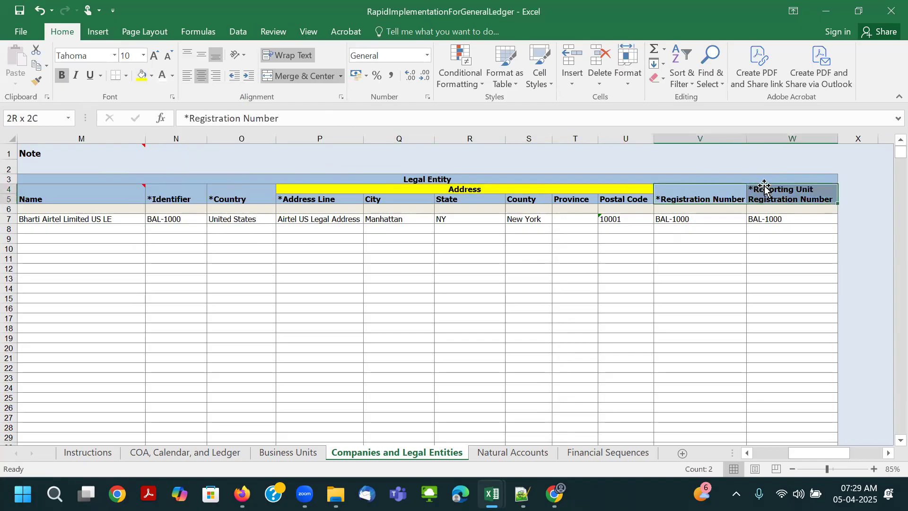
{"action": "left_click", "coordinate": [143, 75]}
{"action": "left_click", "coordinate": [586, 234]}
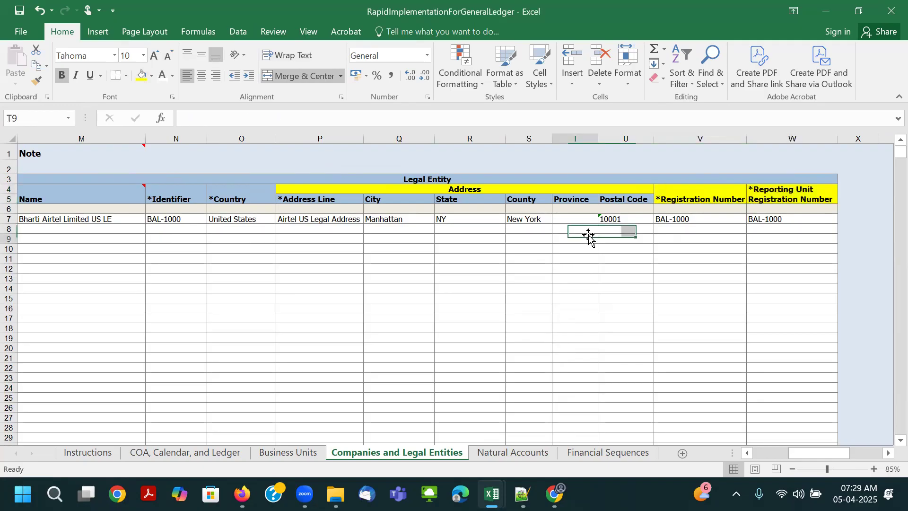
{"action": "left_click_drag", "start_coordinate": [294, 199], "coordinate": [631, 201]}
{"action": "left_click", "coordinate": [151, 76]}
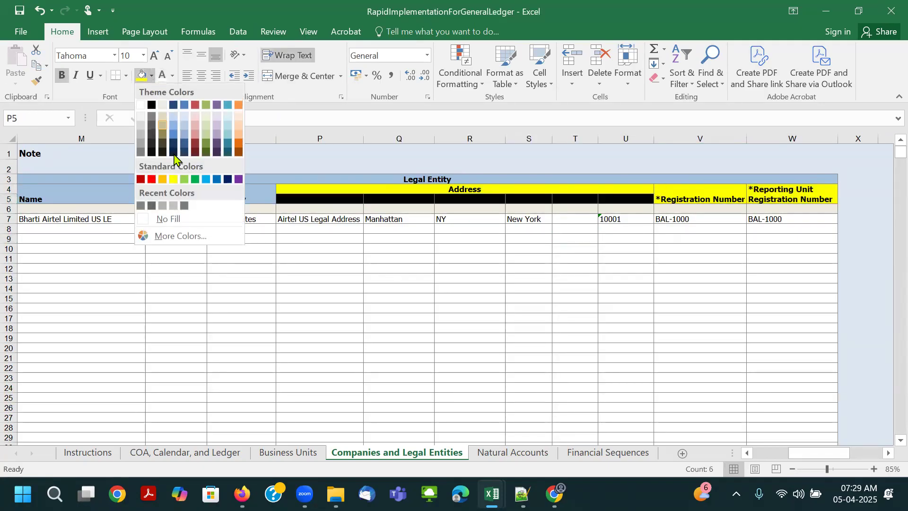
{"action": "left_click", "coordinate": [174, 179]}
{"action": "left_click", "coordinate": [625, 248]}
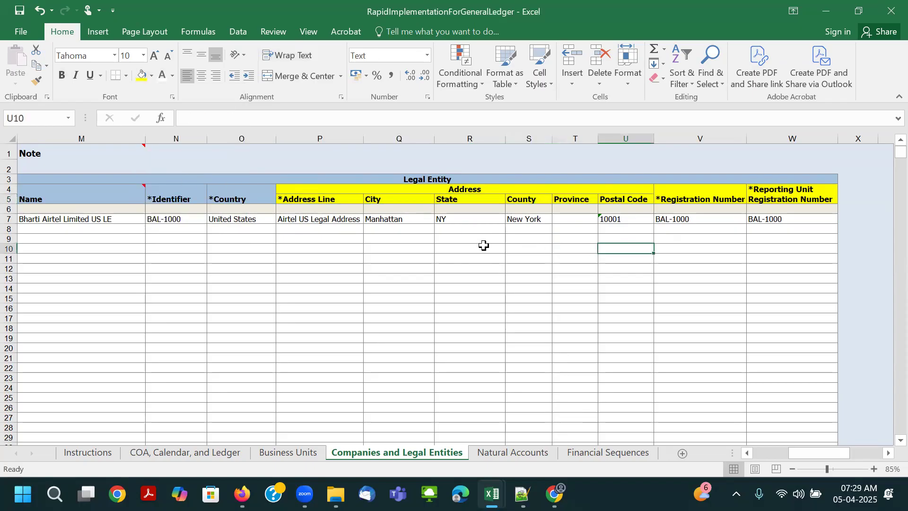
- Fill the legal entity Country header with the same yellow on the Companies and Legal Entities sheet
{"action": "left_click_drag", "start_coordinate": [316, 218], "coordinate": [673, 216]}
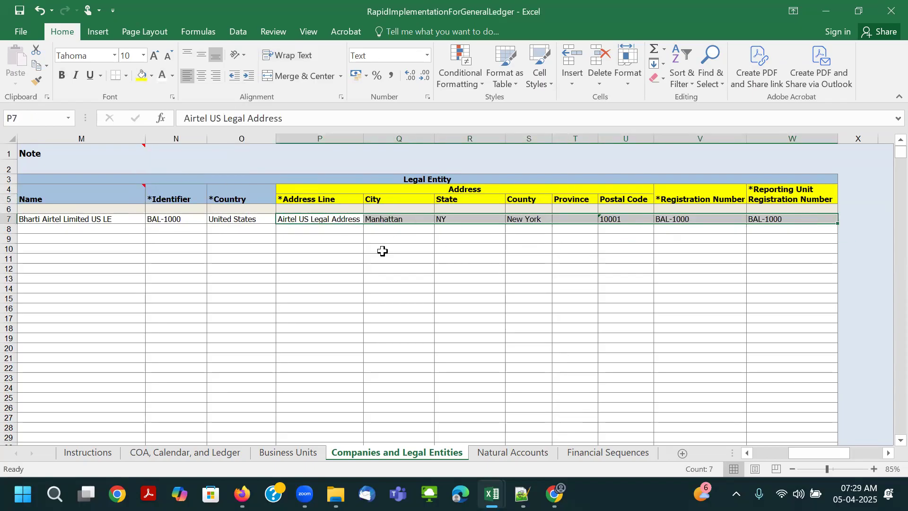
{"action": "left_click", "coordinate": [285, 242]}
{"action": "left_click", "coordinate": [232, 198]}
{"action": "left_click", "coordinate": [141, 75]}
{"action": "left_click", "coordinate": [320, 248]}
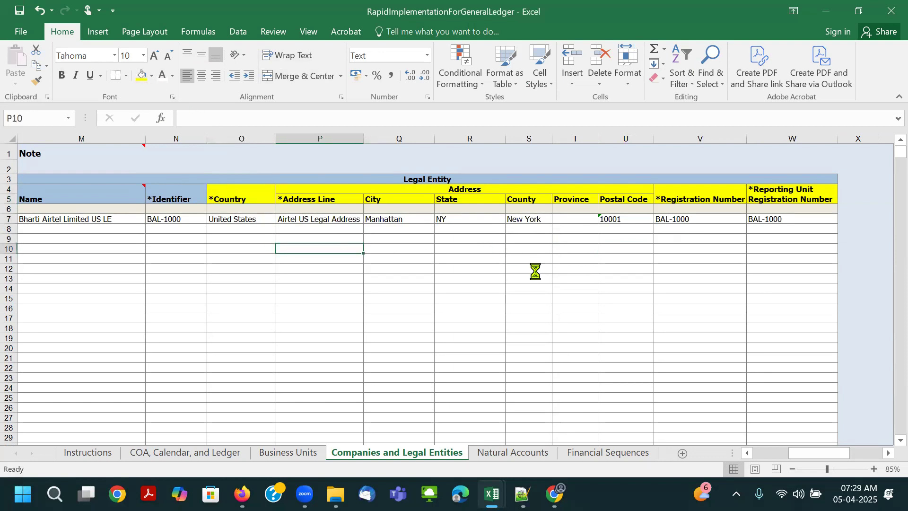
{"action": "left_click", "coordinate": [748, 454]}
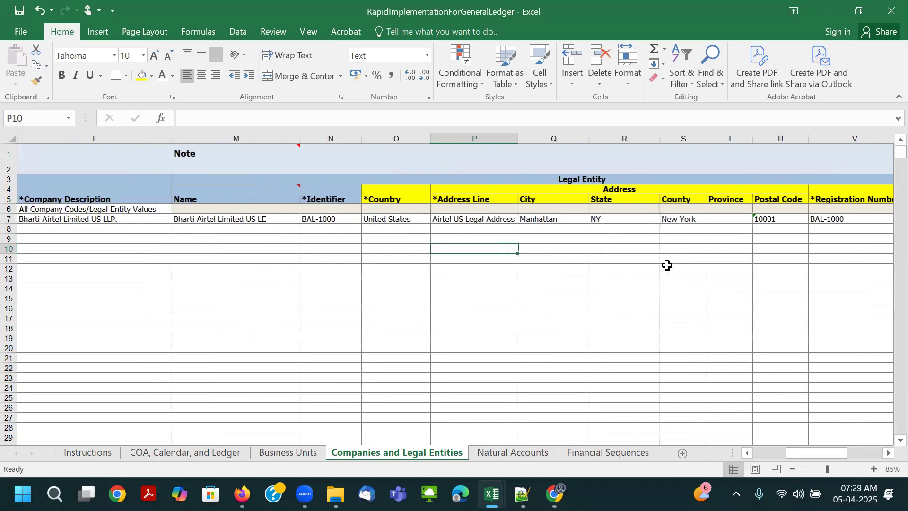
{"action": "left_click", "coordinate": [572, 216]}
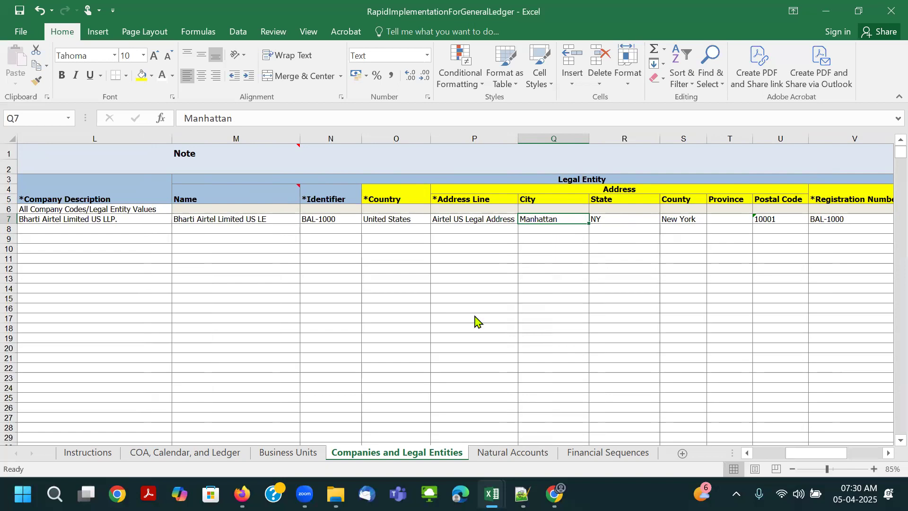
{"action": "left_click", "coordinate": [557, 305]}
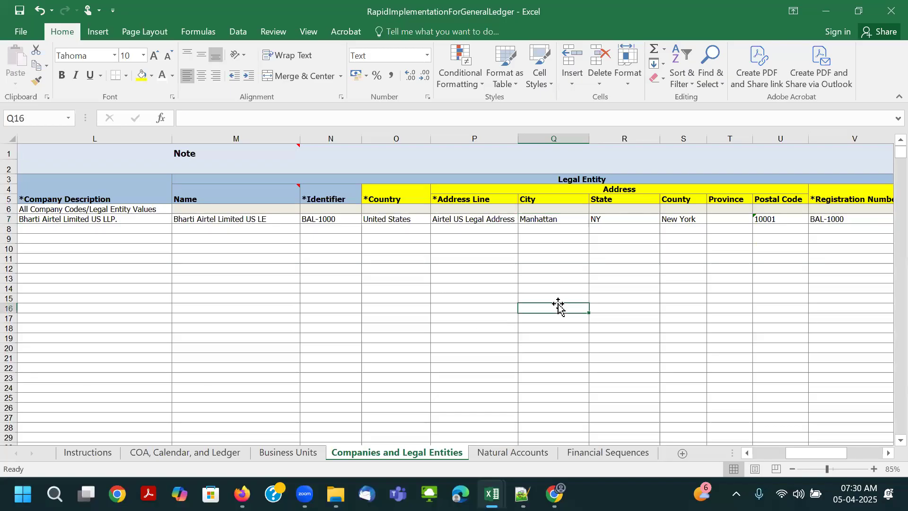
- Look over the blank Natural Accounts sheet and read through the Instructions sheet for guidance on filling it in
{"action": "left_click", "coordinate": [513, 454]}
{"action": "scroll", "coordinate": [505, 284], "scroll_direction": "down", "scroll_amount": 2}
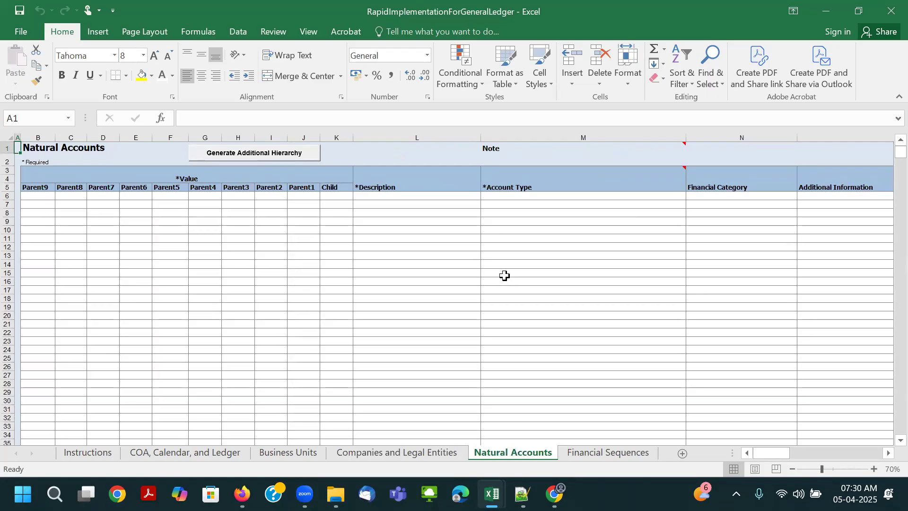
{"action": "left_click", "coordinate": [244, 198]}
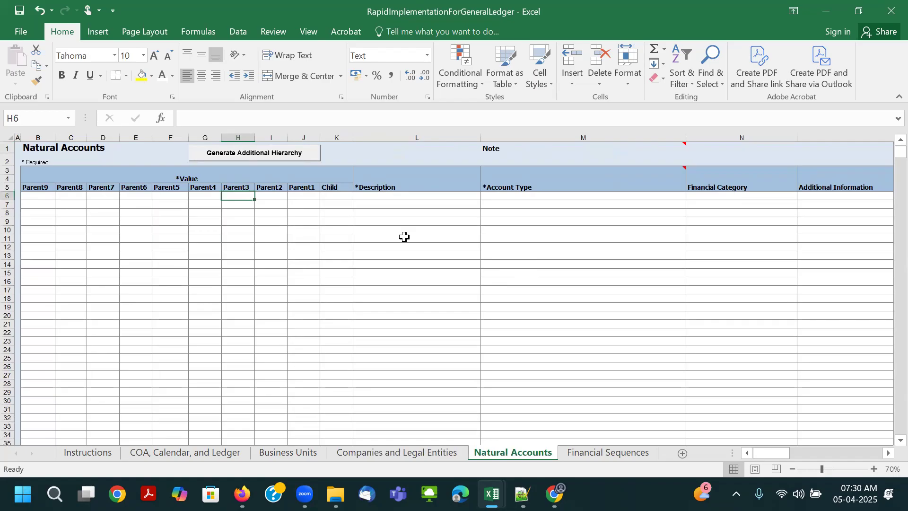
{"action": "left_click", "coordinate": [90, 453]}
{"action": "scroll", "coordinate": [175, 310], "scroll_direction": "down", "scroll_amount": 3}
{"action": "scroll", "coordinate": [141, 222], "scroll_direction": "up", "scroll_amount": 2}
{"action": "scroll", "coordinate": [136, 229], "scroll_direction": "up", "scroll_amount": 1}
{"action": "scroll", "coordinate": [142, 265], "scroll_direction": "down", "scroll_amount": 1}
- Color the Natural Accounts sheet tab red
{"action": "left_click", "coordinate": [538, 456]}
{"action": "right_click", "coordinate": [527, 453]}
{"action": "mouse_move", "coordinate": [576, 390]}
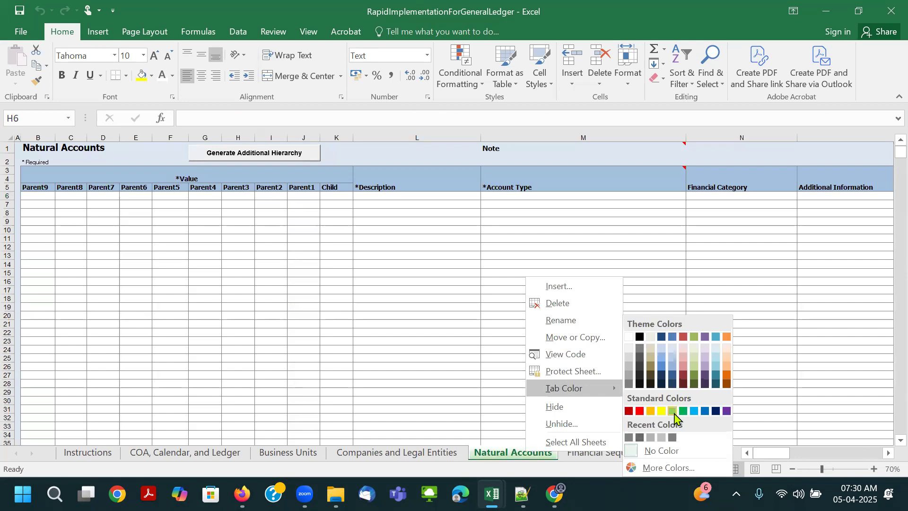
{"action": "left_click", "coordinate": [640, 410]}
{"action": "left_click", "coordinate": [492, 418]}
{"action": "left_click", "coordinate": [416, 453]}
{"action": "left_click", "coordinate": [515, 451]}
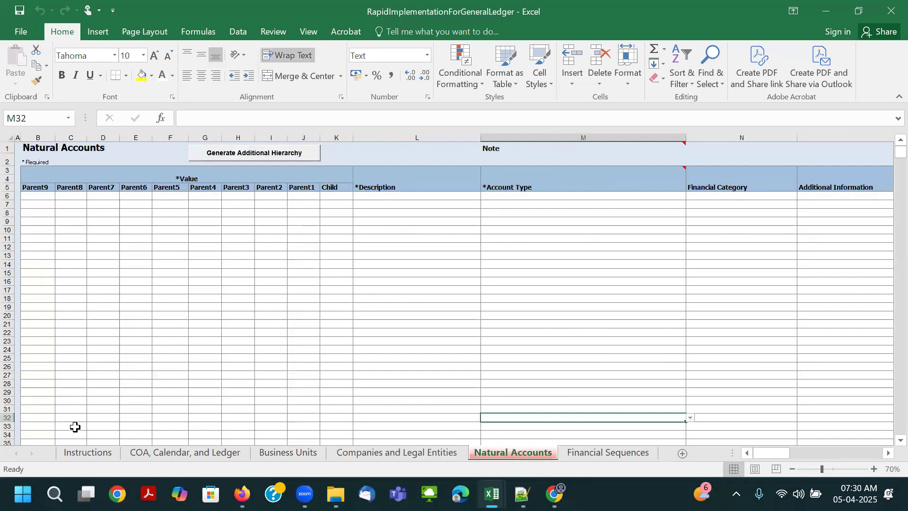
- Color the Instructions sheet tab red as well
{"action": "left_click", "coordinate": [89, 453]}
{"action": "right_click", "coordinate": [91, 451]}
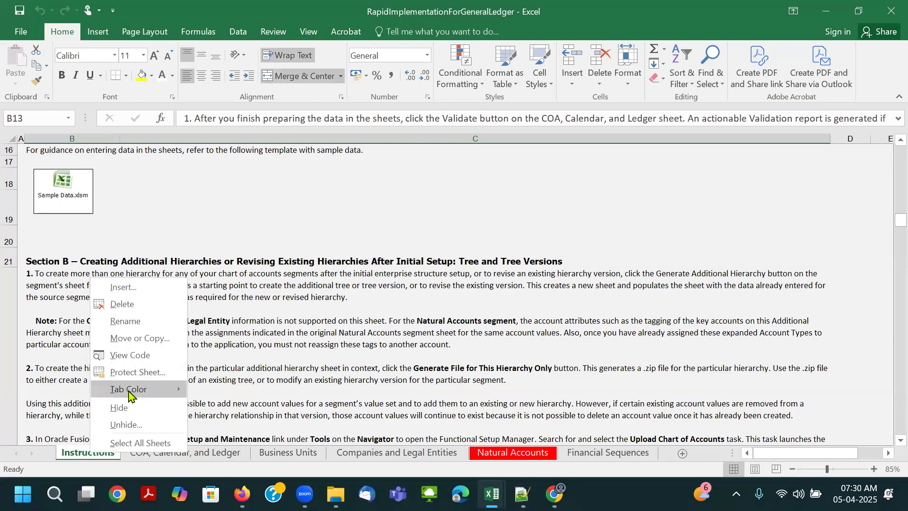
{"action": "left_click", "coordinate": [122, 374]}
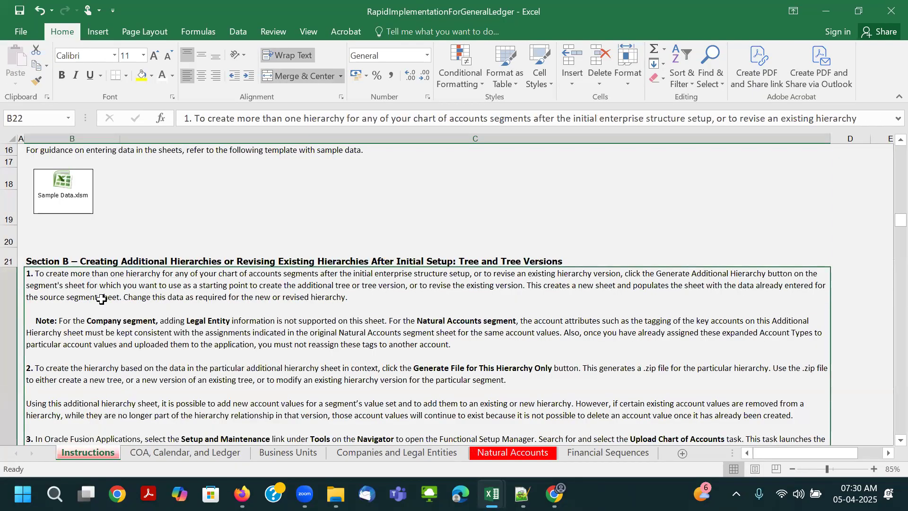
- Open the embedded Sample Data.xlsm workbook from the Instructions sheet and display its Natural Accounts sheet zoomed out
{"action": "left_click", "coordinate": [126, 190]}
{"action": "left_click", "coordinate": [76, 191]}
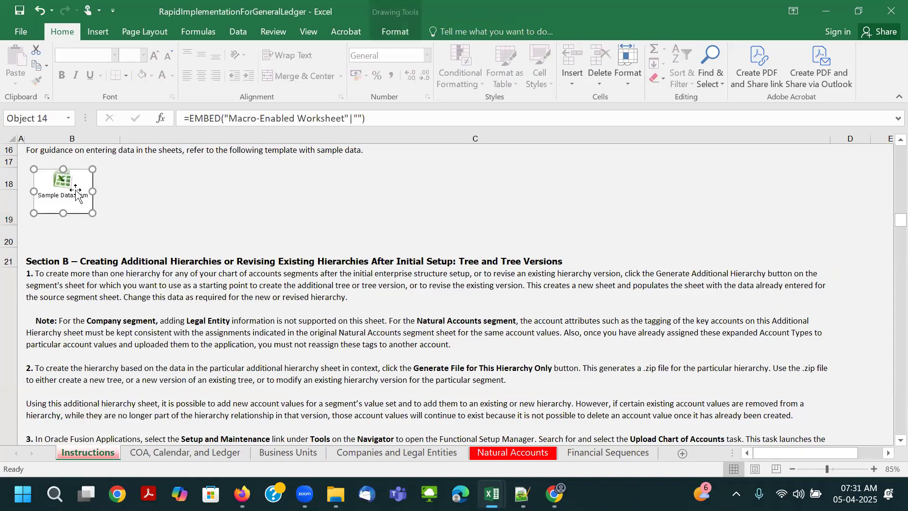
{"action": "double_click", "coordinate": [75, 191]}
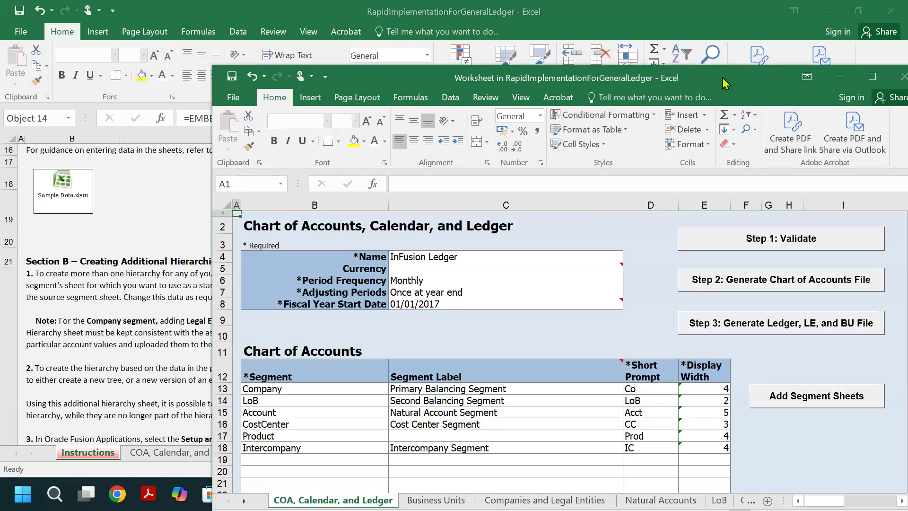
{"action": "left_click_drag", "start_coordinate": [722, 77], "coordinate": [646, 59]}
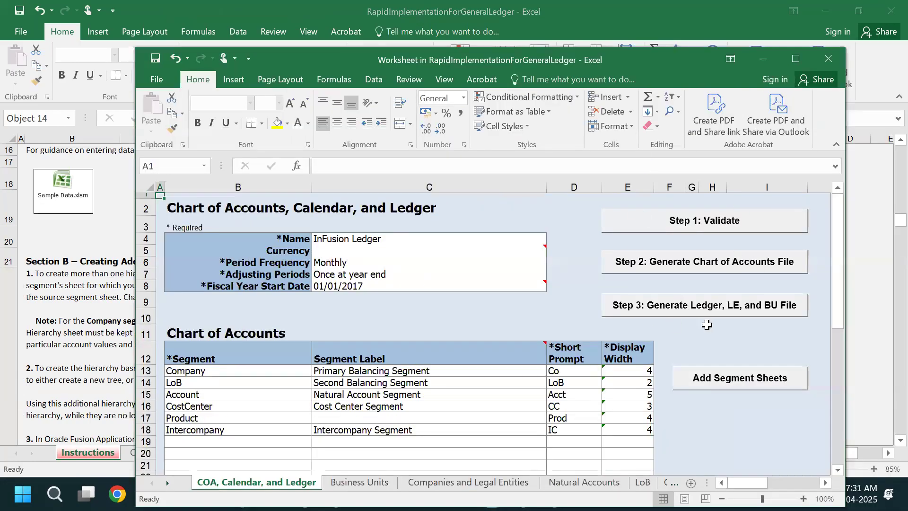
{"action": "left_click", "coordinate": [580, 482]}
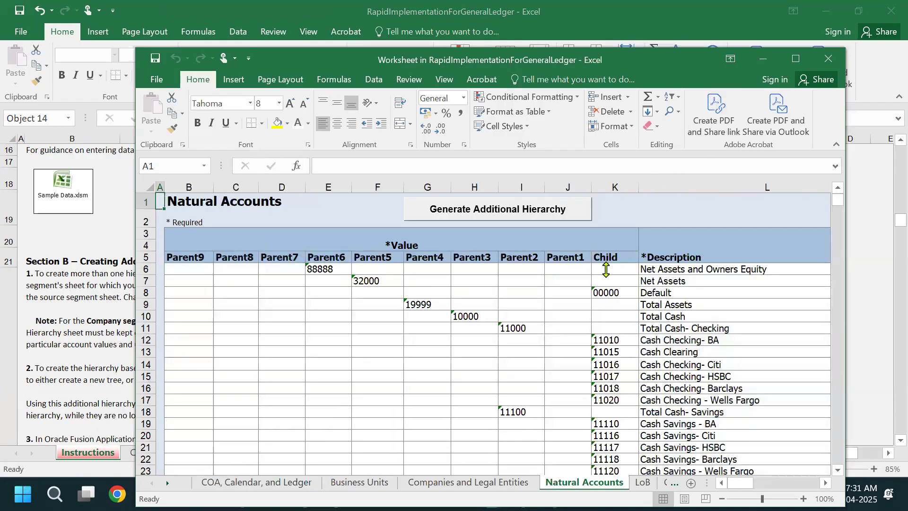
{"action": "scroll", "coordinate": [558, 304], "scroll_direction": "down", "scroll_amount": 2}
{"action": "scroll", "coordinate": [559, 303], "scroll_direction": "down", "scroll_amount": 2}
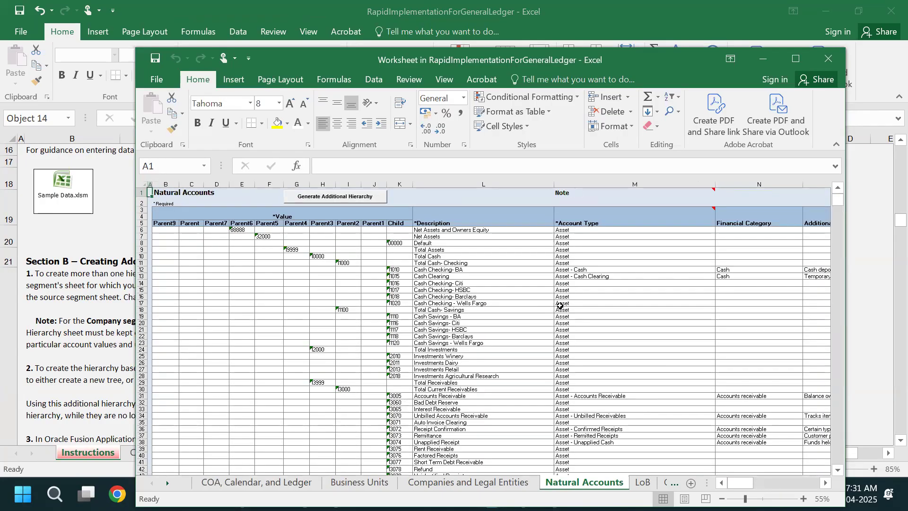
{"action": "scroll", "coordinate": [255, 253], "scroll_direction": "up", "scroll_amount": 1}
- Examine how the sample Natural Accounts sheet arranges values in the Parent6 and Parent7 columns down to the last account
{"action": "left_click", "coordinate": [244, 225]}
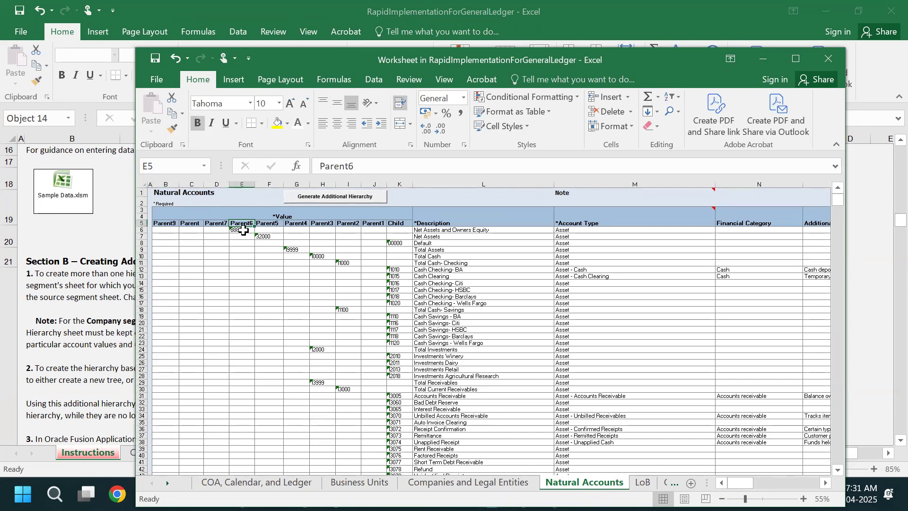
{"action": "left_click", "coordinate": [244, 231]}
{"action": "left_click", "coordinate": [243, 184]}
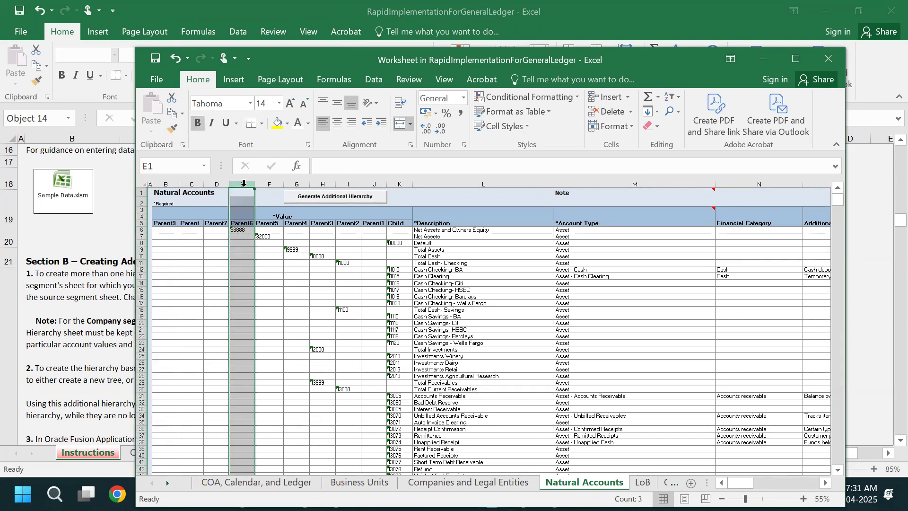
{"action": "scroll", "coordinate": [243, 288], "scroll_direction": "down", "scroll_amount": 20}
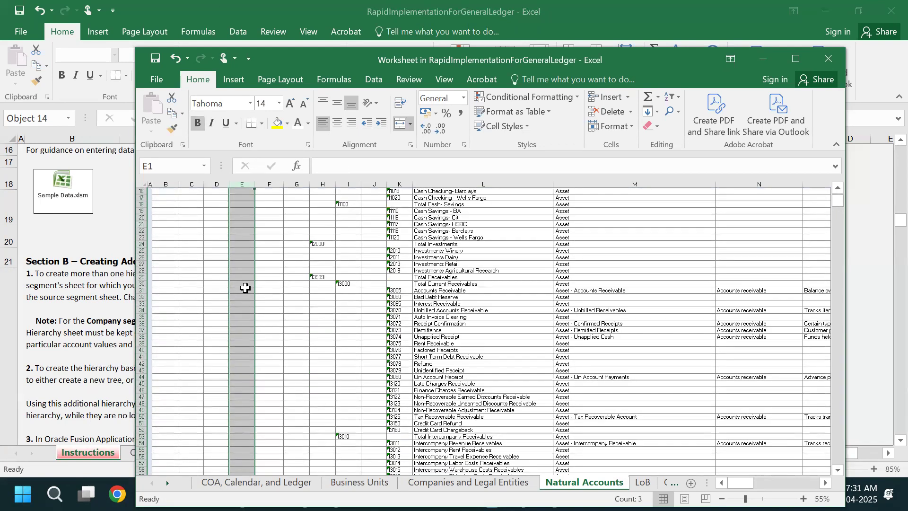
{"action": "scroll", "coordinate": [247, 312], "scroll_direction": "down", "scroll_amount": 20}
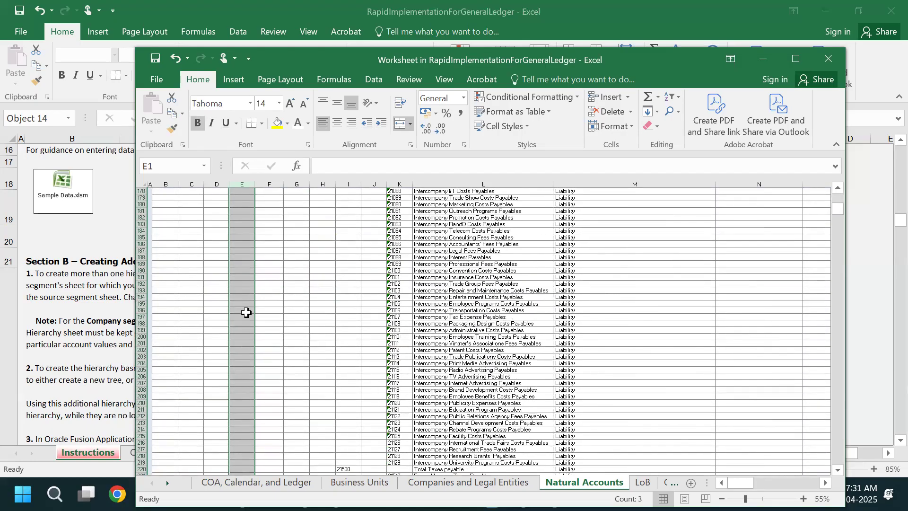
{"action": "scroll", "coordinate": [246, 312], "scroll_direction": "down", "scroll_amount": 20}
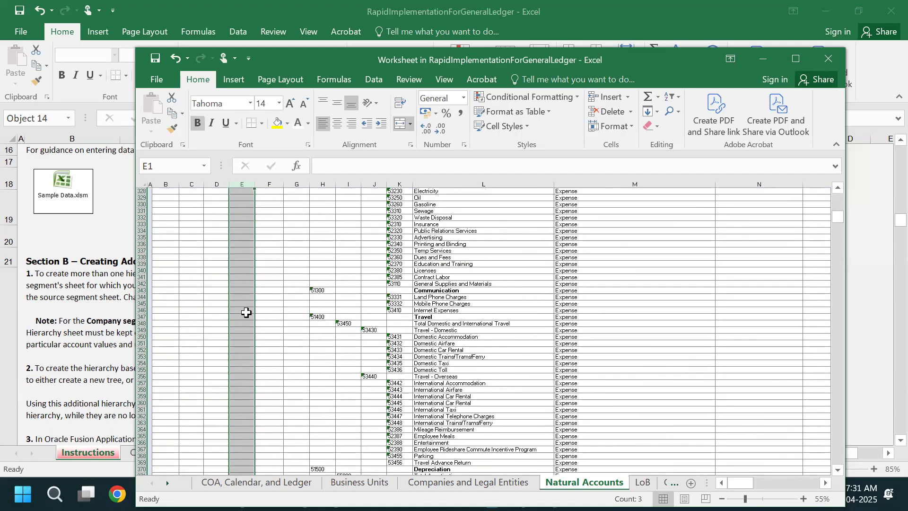
{"action": "scroll", "coordinate": [245, 311], "scroll_direction": "down", "scroll_amount": 20}
{"action": "scroll", "coordinate": [245, 312], "scroll_direction": "up", "scroll_amount": 15}
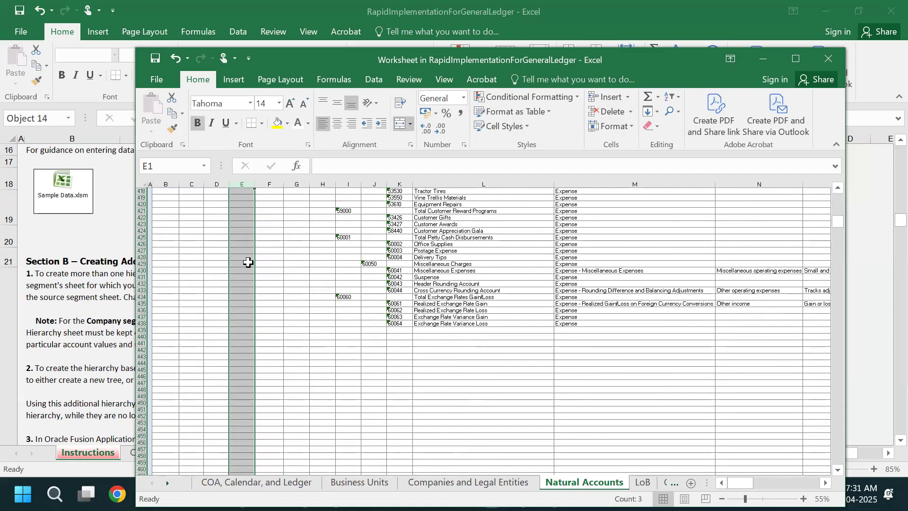
{"action": "left_click", "coordinate": [220, 184]}
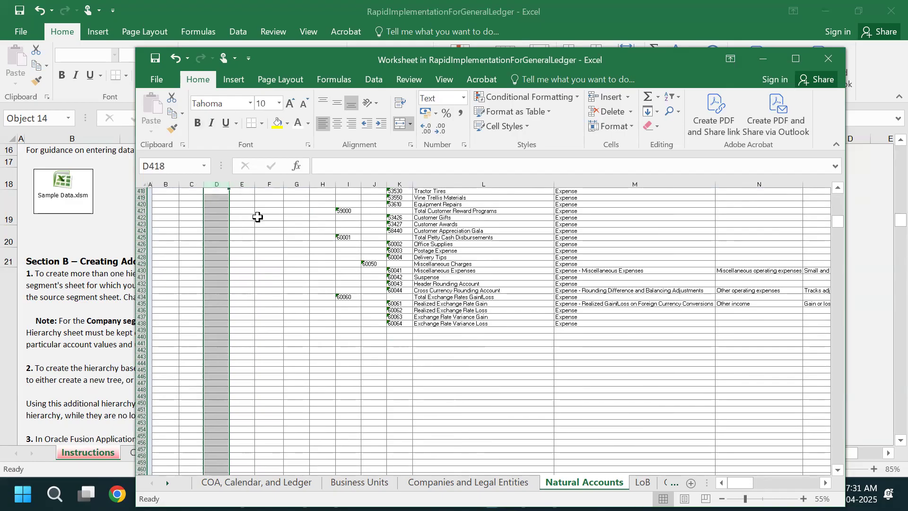
{"action": "left_click", "coordinate": [304, 246]}
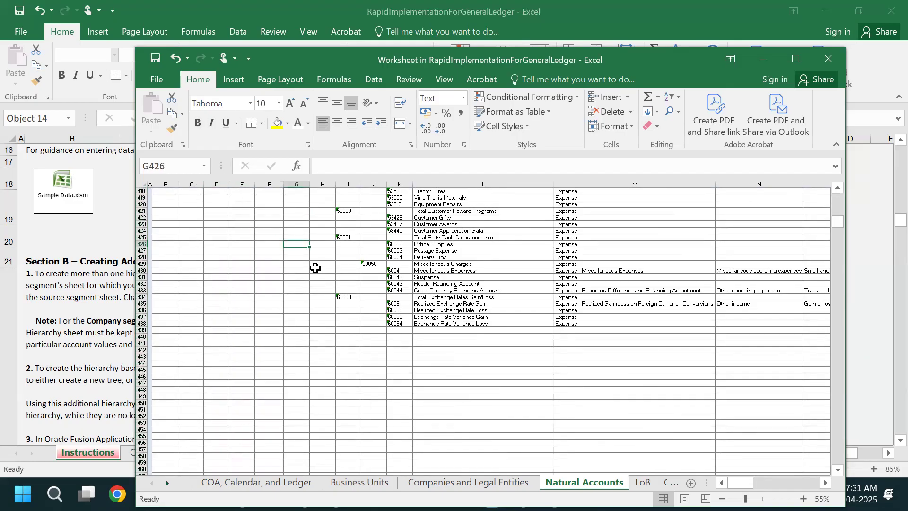
{"action": "key", "text": "ctrl+Home"}
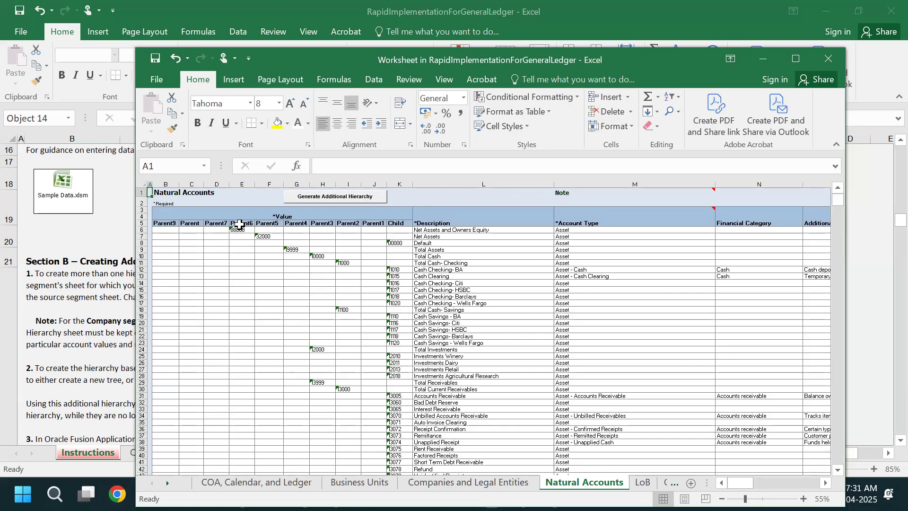
- Examine the first sample account rows across the parent, description, account type, financial category and additional information columns
{"action": "left_click_drag", "start_coordinate": [238, 224], "coordinate": [809, 240]}
{"action": "left_click", "coordinate": [245, 257]}
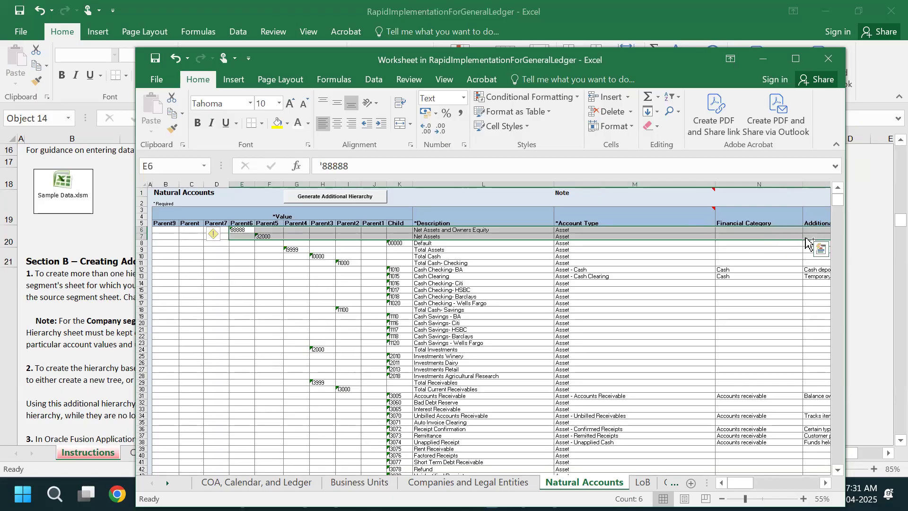
{"action": "scroll", "coordinate": [697, 272], "scroll_direction": "down", "scroll_amount": 1, "text": "ctrl"}
{"action": "scroll", "coordinate": [662, 264], "scroll_direction": "down", "scroll_amount": 2, "text": "ctrl"}
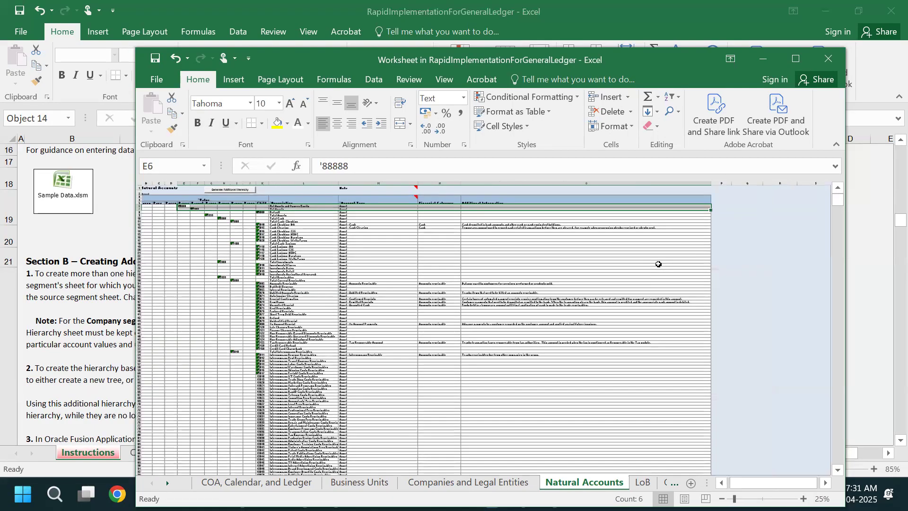
{"action": "scroll", "coordinate": [614, 252], "scroll_direction": "up", "scroll_amount": 2, "text": "ctrl"}
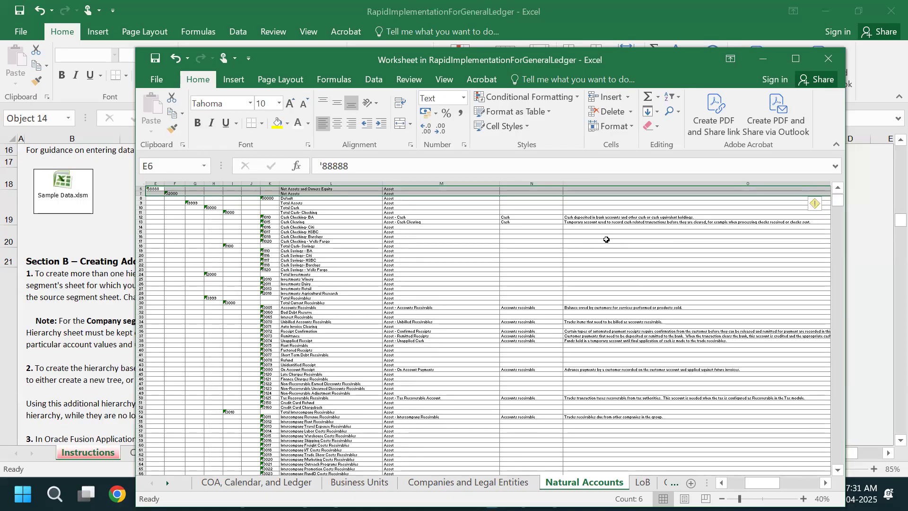
{"action": "key", "text": "ctrl+q"}
{"action": "left_click", "coordinate": [497, 221]}
{"action": "scroll", "coordinate": [520, 220], "scroll_direction": "up", "scroll_amount": 2}
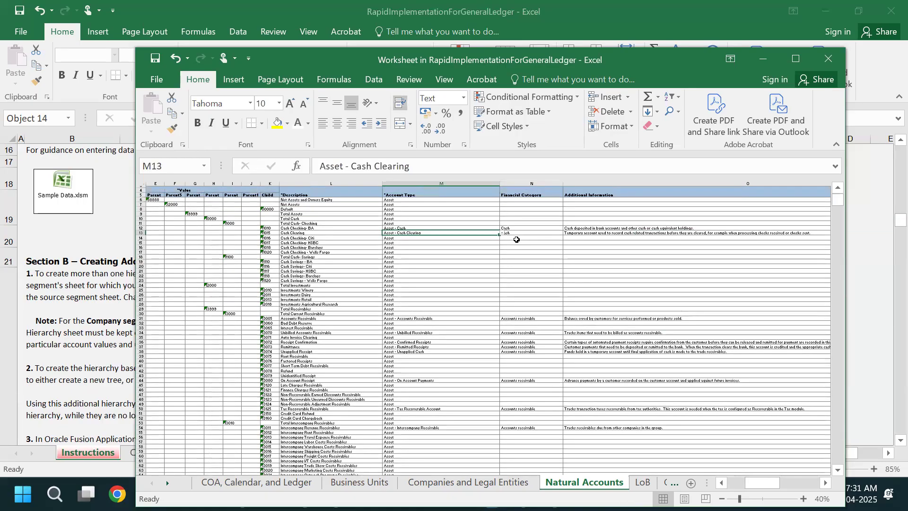
{"action": "left_click", "coordinate": [520, 219]}
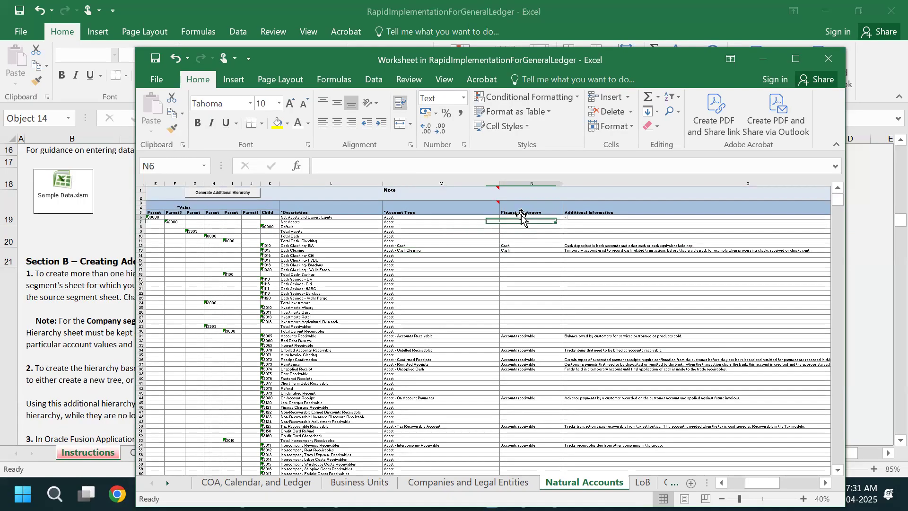
{"action": "left_click", "coordinate": [151, 215]}
{"action": "scroll", "coordinate": [428, 374], "scroll_direction": "down", "scroll_amount": 1, "text": "ctrl"}
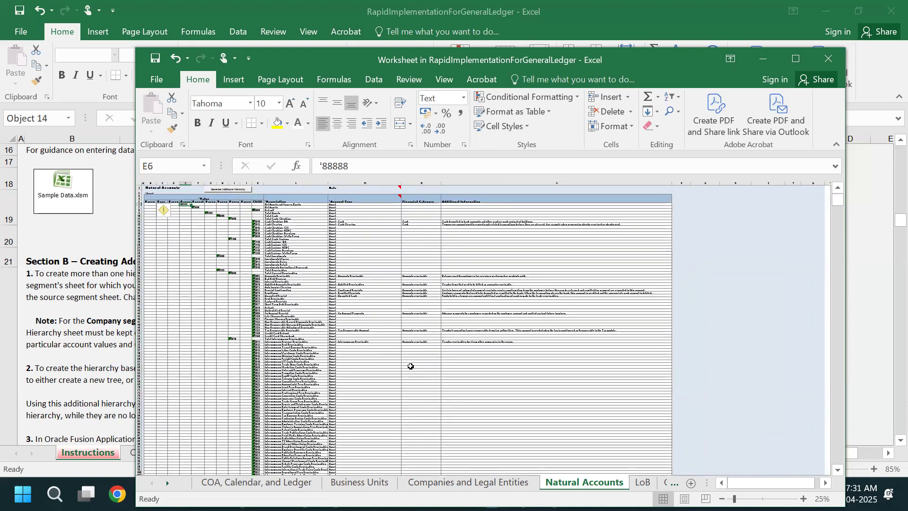
{"action": "scroll", "coordinate": [410, 366], "scroll_direction": "up", "scroll_amount": 1, "text": "ctrl"}
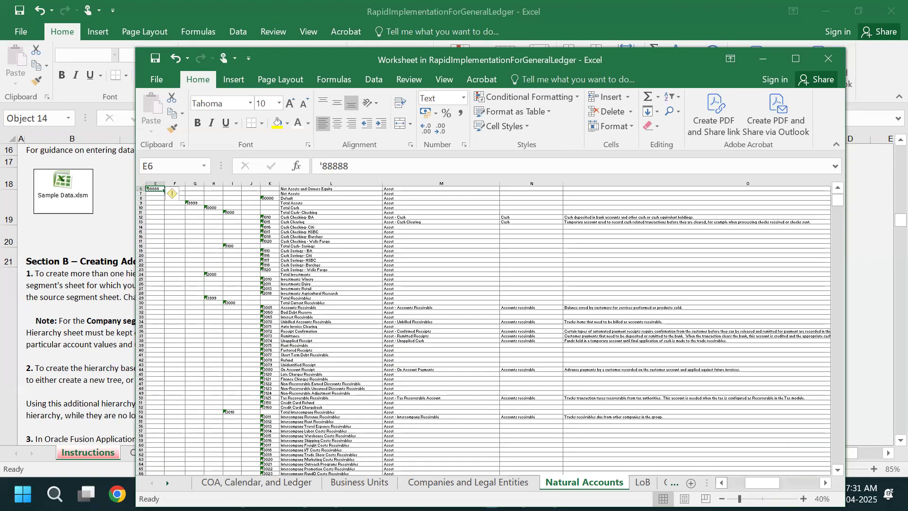
{"action": "left_click", "coordinate": [719, 482]}
{"action": "left_click", "coordinate": [719, 482]}
{"action": "left_click", "coordinate": [719, 483]}
{"action": "scroll", "coordinate": [322, 339], "scroll_direction": "up", "scroll_amount": 2}
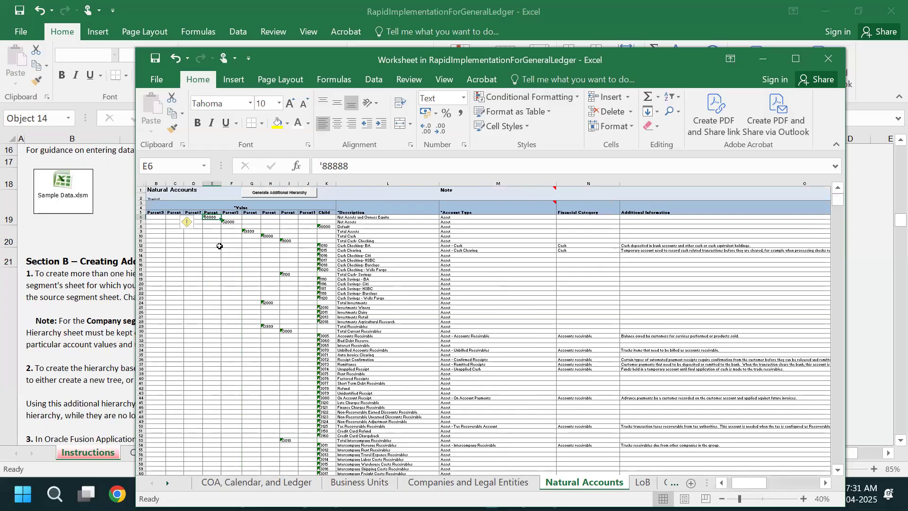
{"action": "left_click_drag", "start_coordinate": [213, 218], "coordinate": [576, 466]}
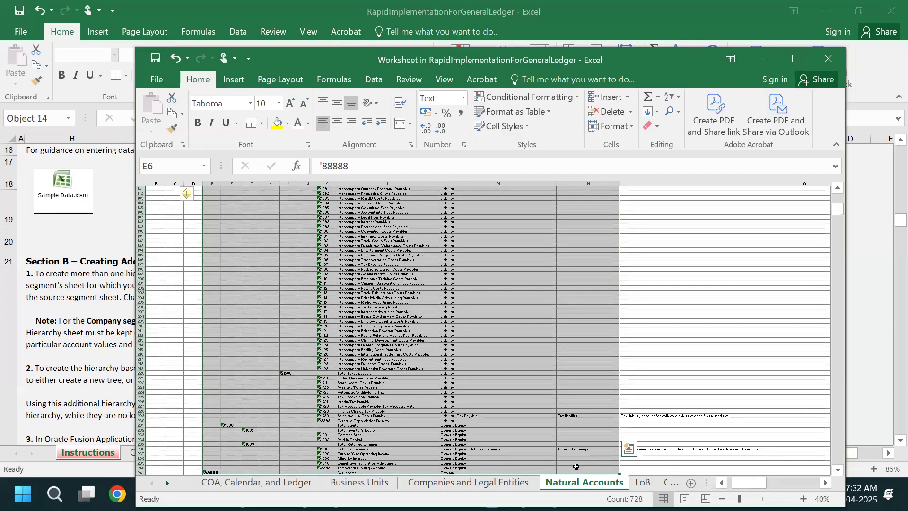
{"action": "scroll", "coordinate": [495, 403], "scroll_direction": "down", "scroll_amount": 10}
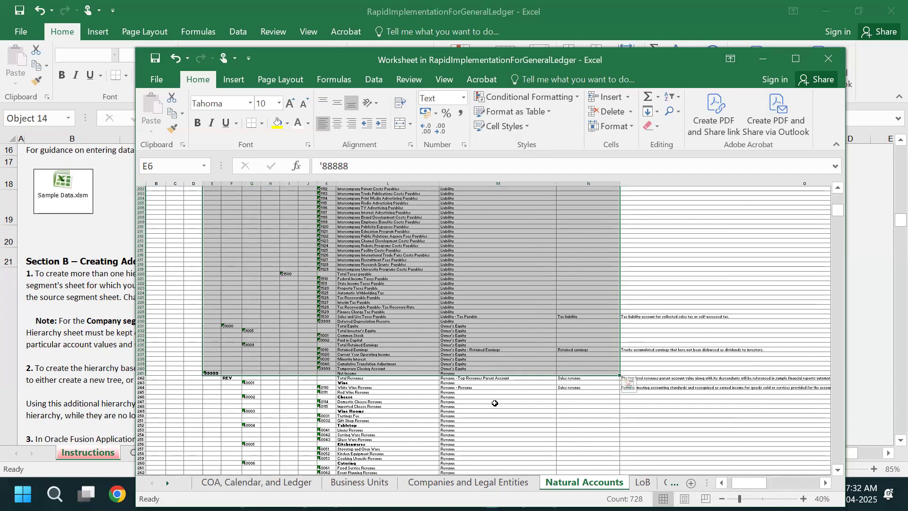
{"action": "key", "text": "ctrl+shift+Down"}
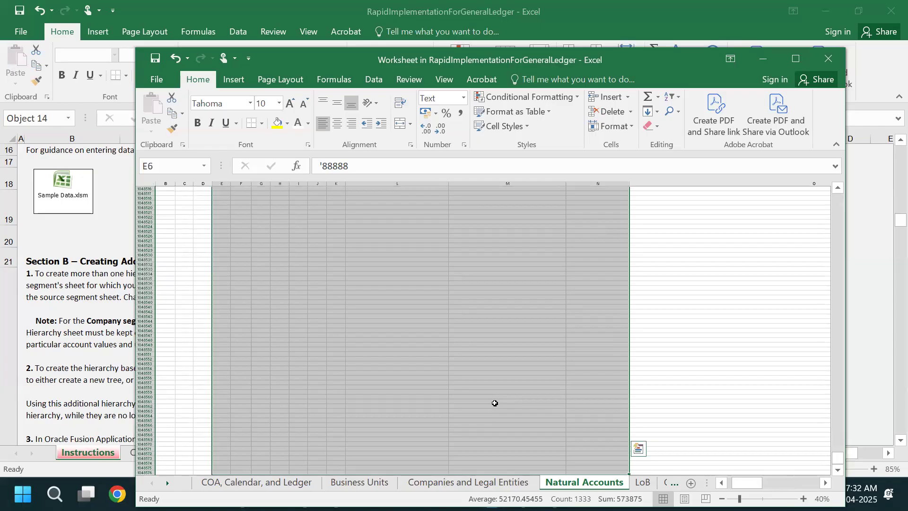
{"action": "key", "text": "ctrl+Home"}
{"action": "left_click", "coordinate": [273, 298]}
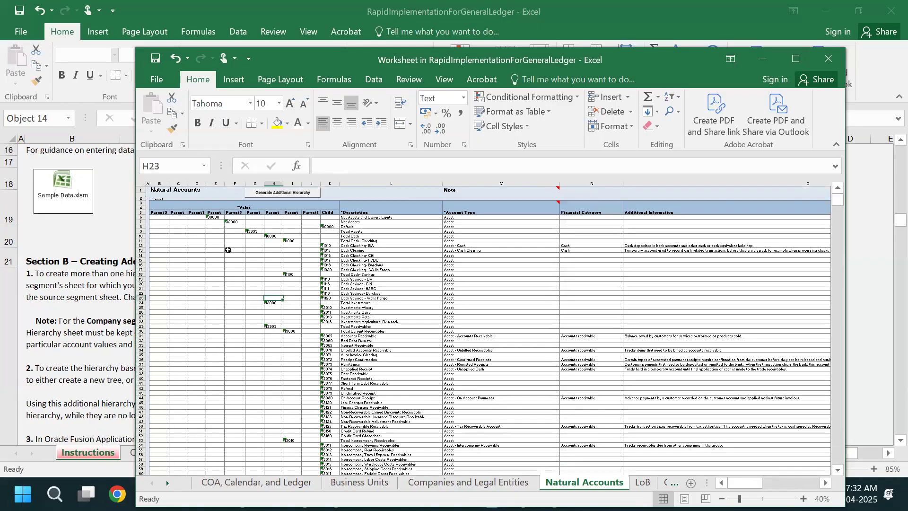
{"action": "left_click_drag", "start_coordinate": [214, 216], "coordinate": [590, 382]}
{"action": "key", "text": "ctrl+q"}
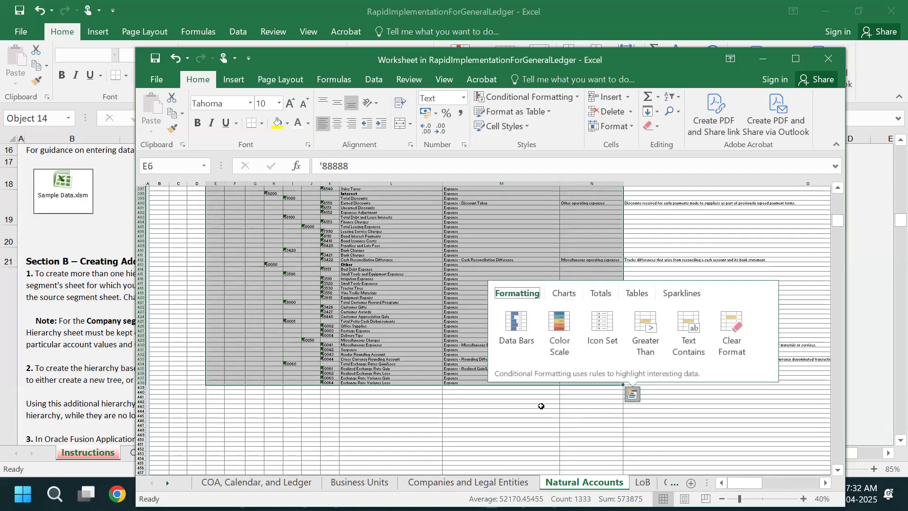
{"action": "left_click", "coordinate": [491, 402]}
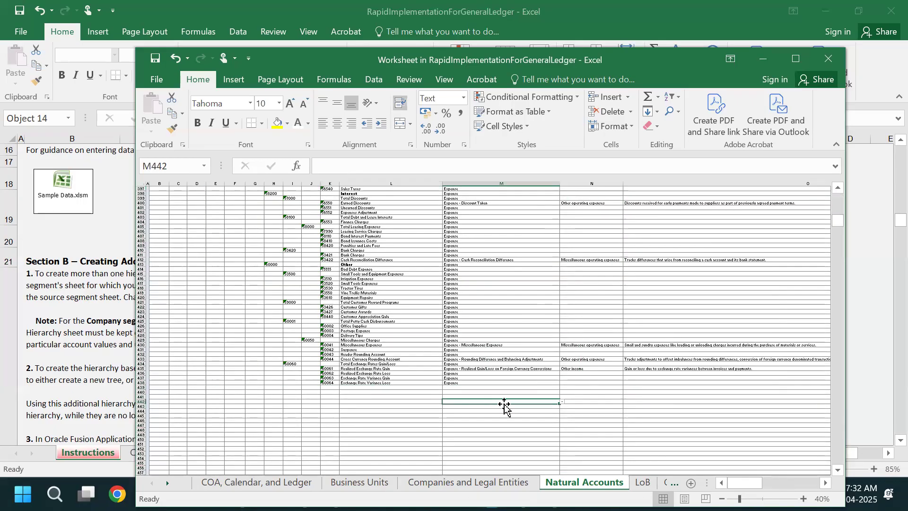
{"action": "scroll", "coordinate": [516, 404], "scroll_direction": "up", "scroll_amount": 20}
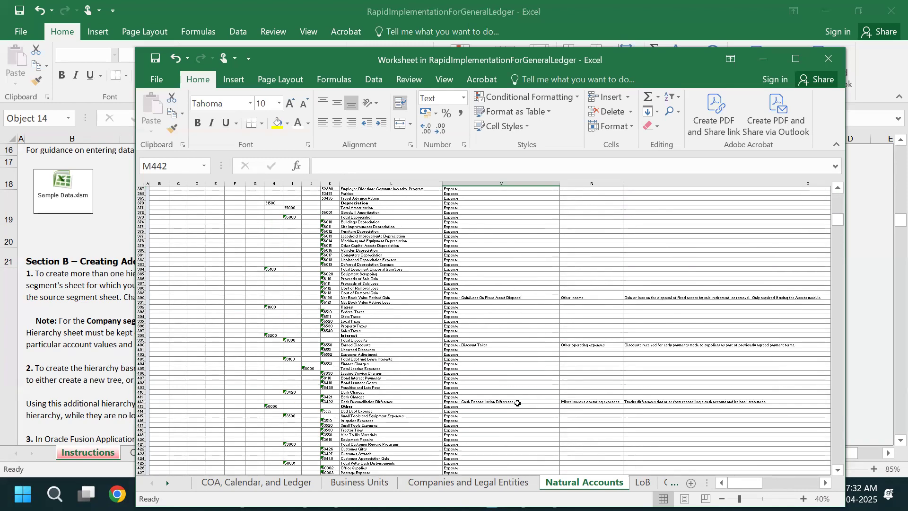
{"action": "scroll", "coordinate": [517, 402], "scroll_direction": "up", "scroll_amount": 20}
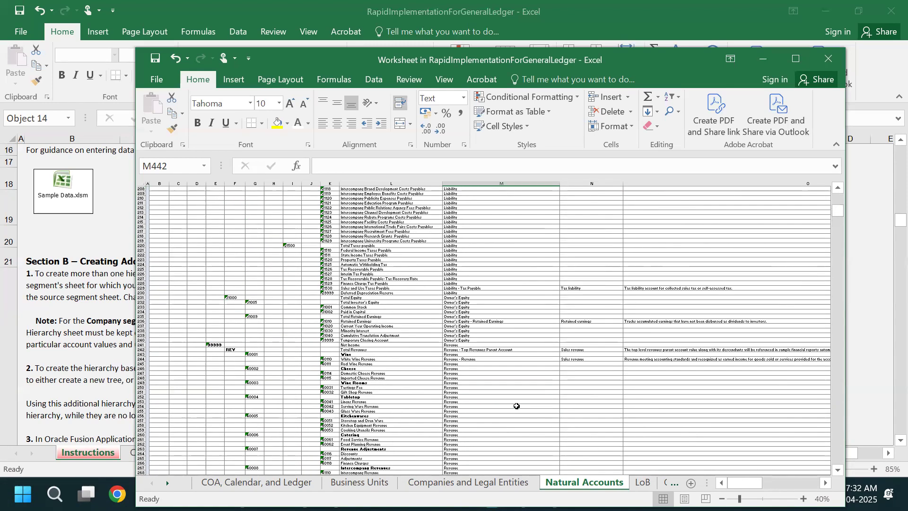
{"action": "scroll", "coordinate": [516, 406], "scroll_direction": "up", "scroll_amount": 15}
{"action": "key", "text": "ctrl+Home"}
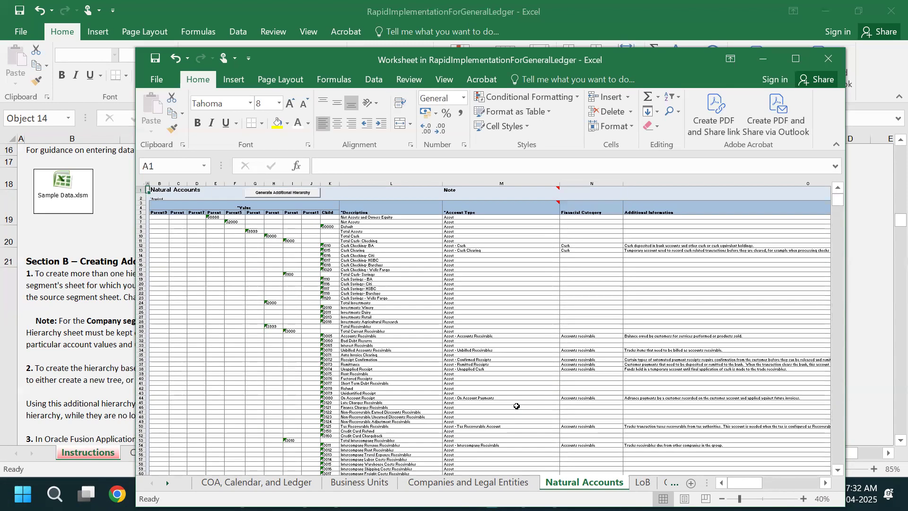
- Widen the sample workbook window and copy its natural accounts from Parent6 through Financial Category, cells E6 to N438
{"action": "left_click", "coordinate": [211, 217]}
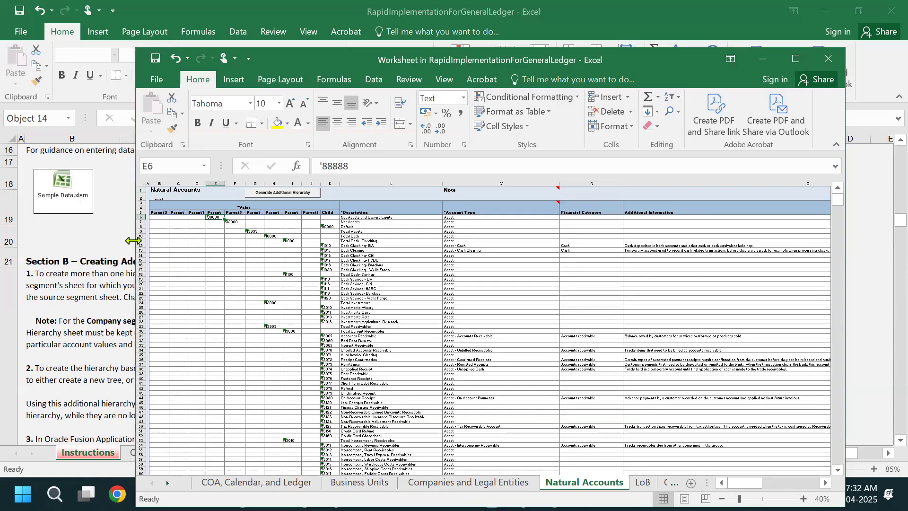
{"action": "left_click_drag", "start_coordinate": [133, 241], "coordinate": [62, 241]}
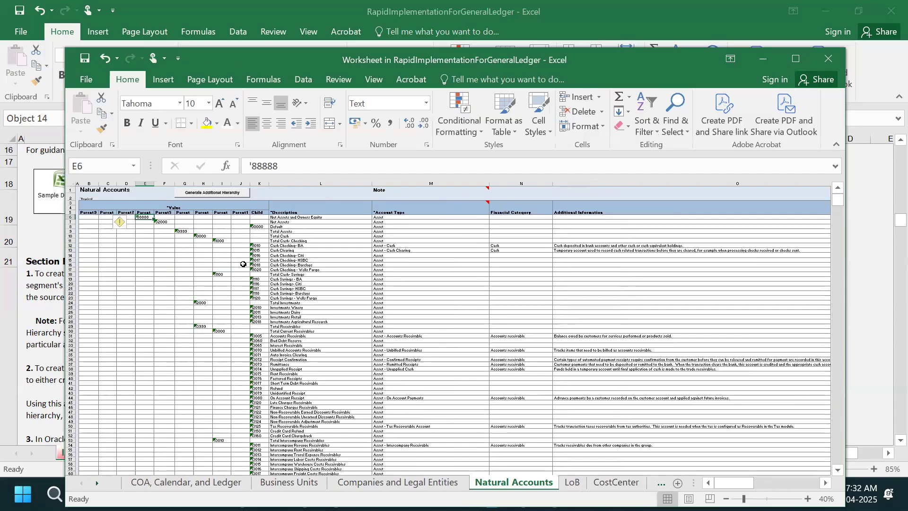
{"action": "scroll", "coordinate": [243, 264], "scroll_direction": "up", "scroll_amount": 1}
{"action": "left_click", "coordinate": [154, 255]}
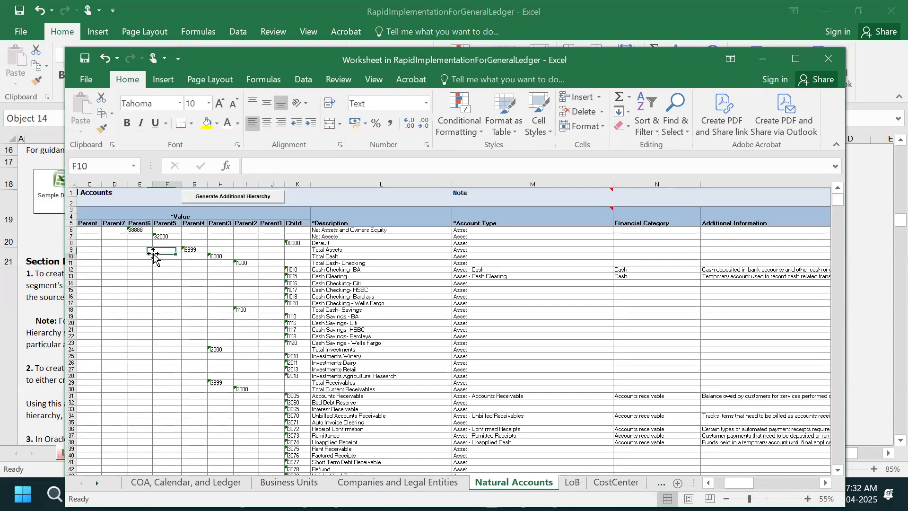
{"action": "left_click_drag", "start_coordinate": [137, 230], "coordinate": [652, 442]}
{"action": "key", "text": "ctrl+c"}
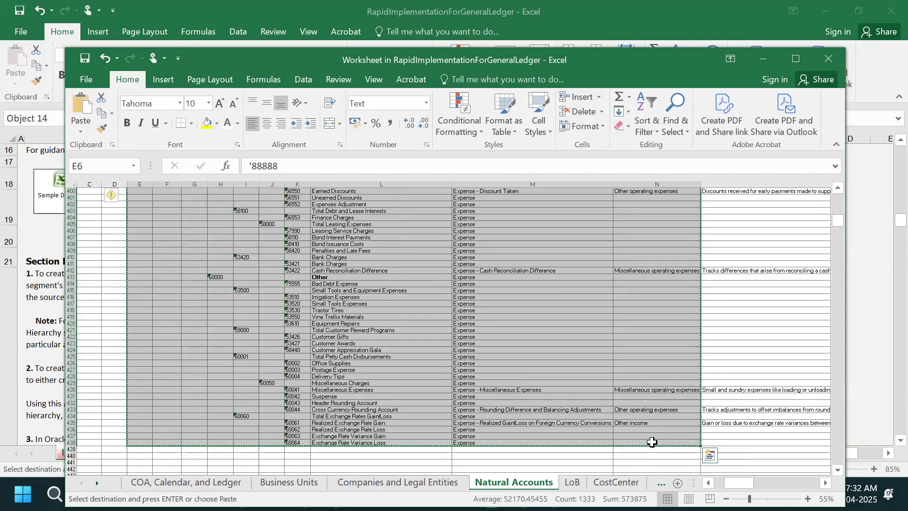
{"action": "scroll", "coordinate": [637, 427], "scroll_direction": "up", "scroll_amount": 20}
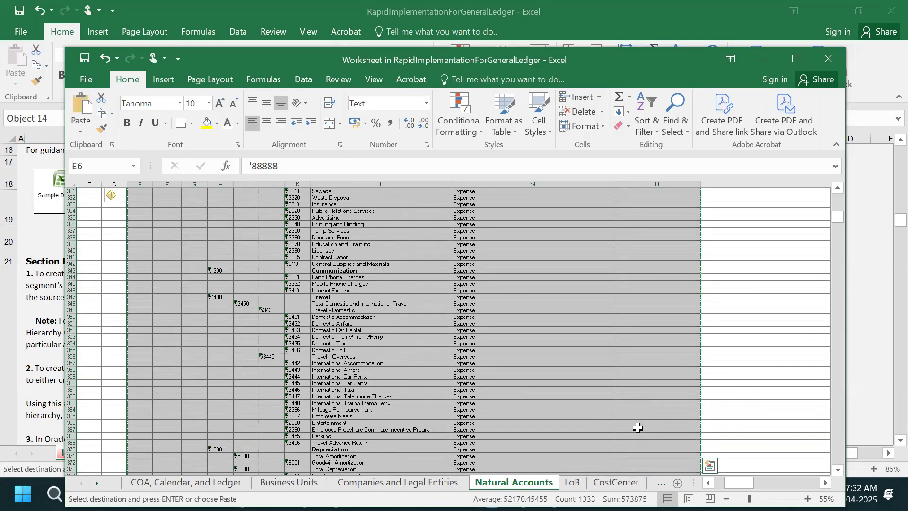
{"action": "scroll", "coordinate": [638, 427], "scroll_direction": "up", "scroll_amount": 7}
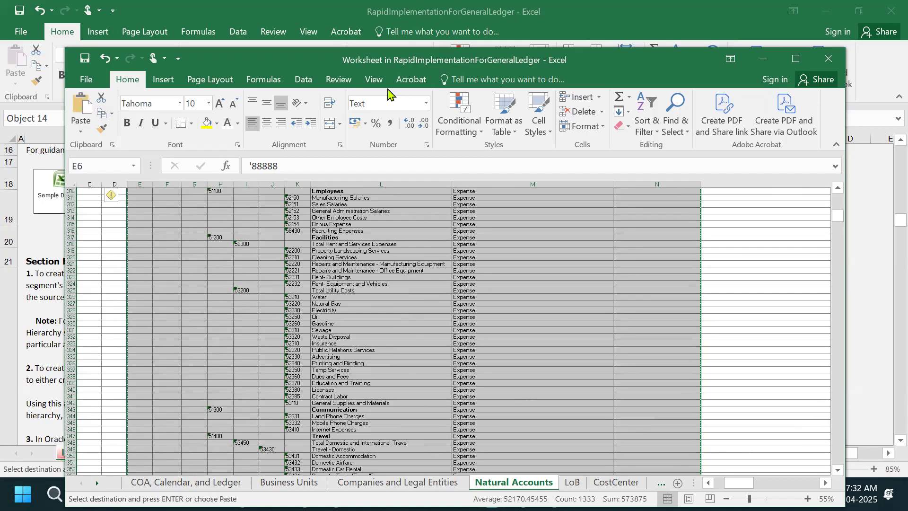
- Paste the copied accounts into the template's Natural Accounts sheet at E6, using the existing AccountType name
{"action": "key", "text": "alt+Tab"}
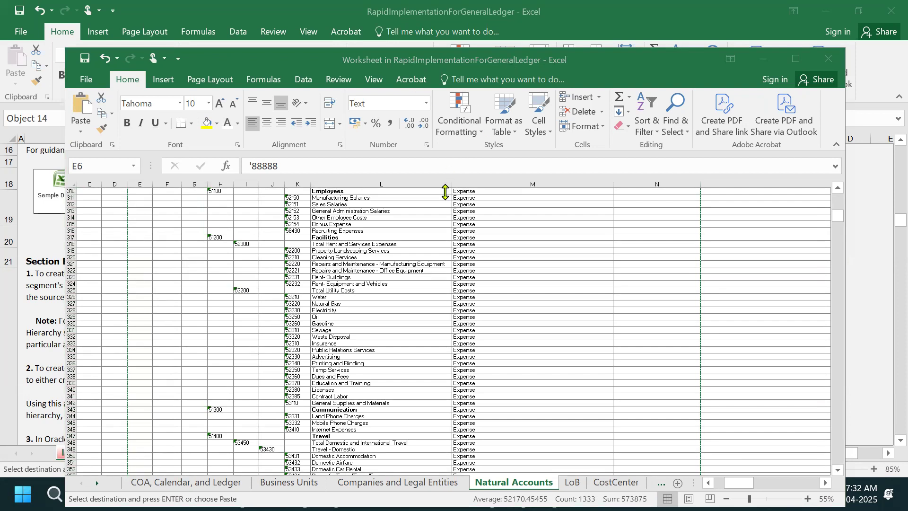
{"action": "key", "text": "ctrl+a"}
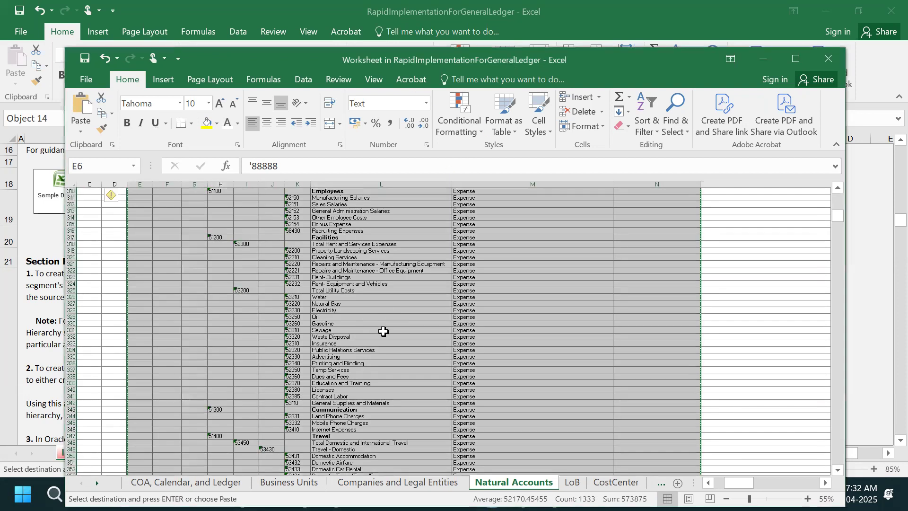
{"action": "scroll", "coordinate": [362, 332], "scroll_direction": "down", "scroll_amount": 18}
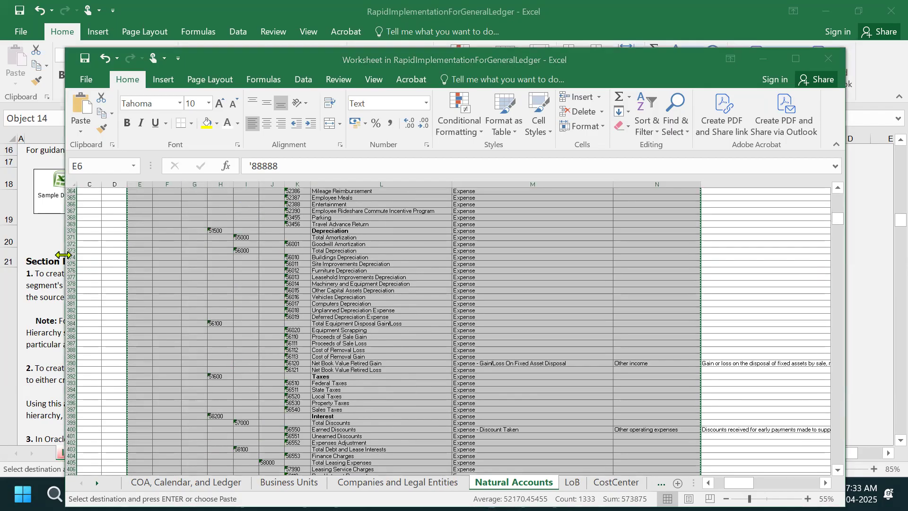
{"action": "left_click_drag", "start_coordinate": [65, 256], "coordinate": [216, 257]}
{"action": "left_click", "coordinate": [183, 315]}
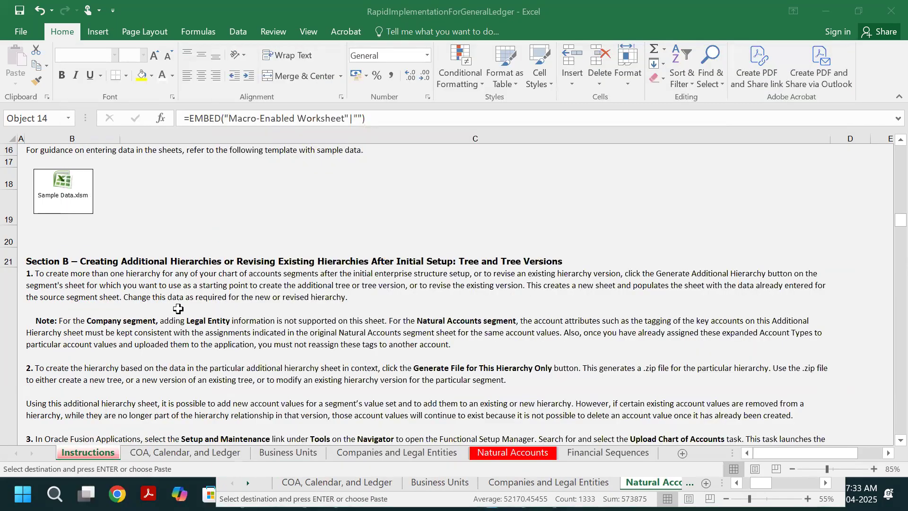
{"action": "left_click", "coordinate": [523, 456]}
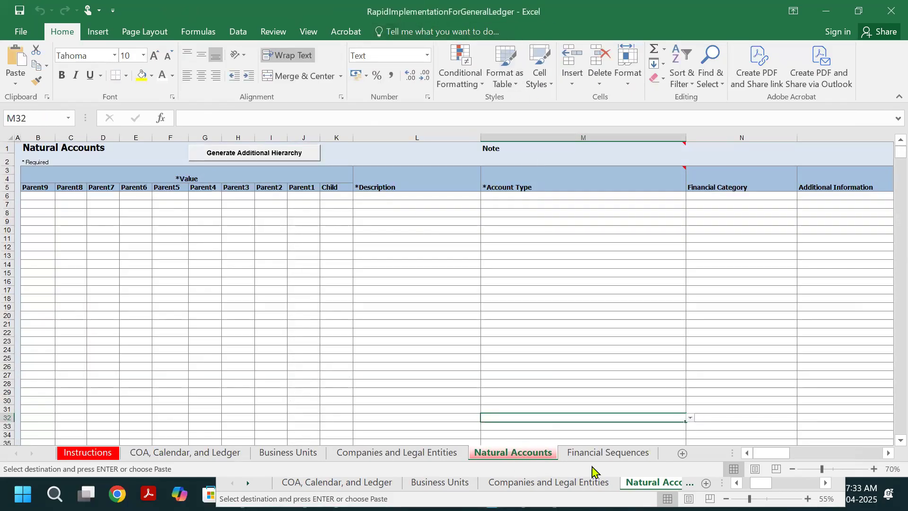
{"action": "left_click", "coordinate": [147, 196]}
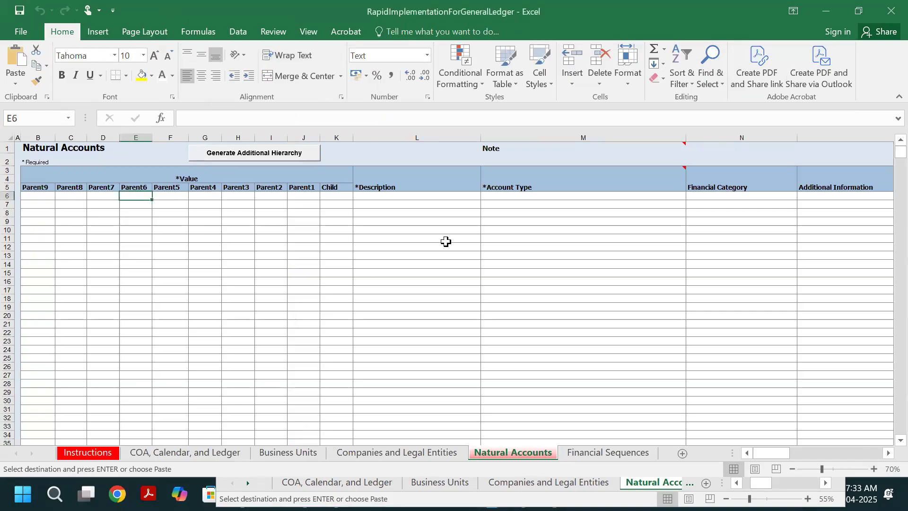
{"action": "key", "text": "ctrl+v"}
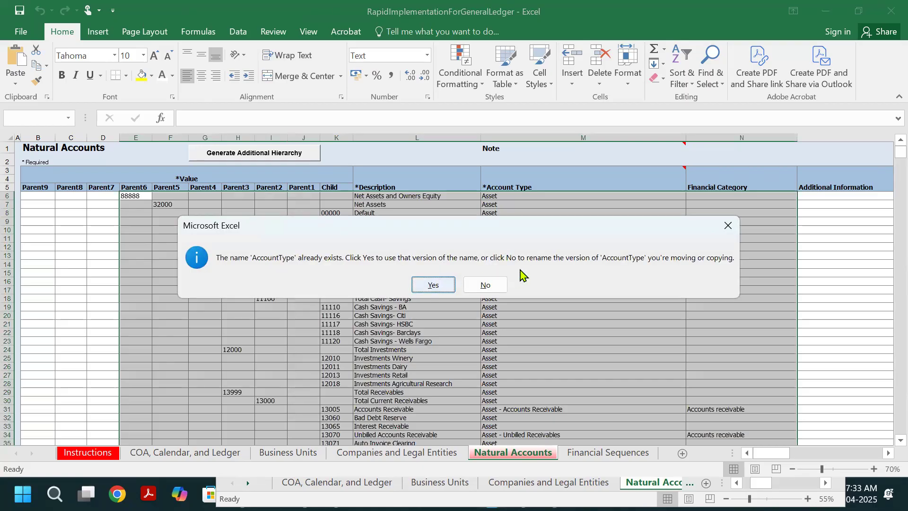
{"action": "left_click", "coordinate": [432, 284]}
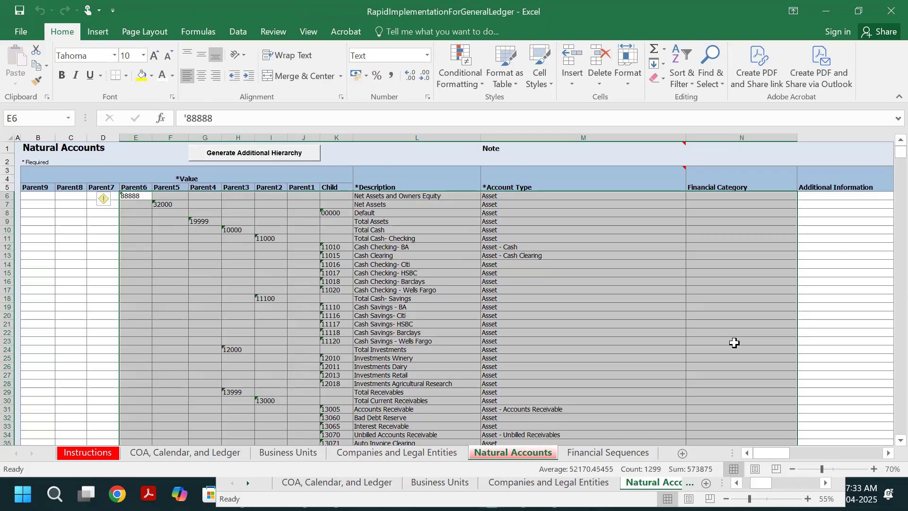
- Check the pasted natural accounts down to the last row and back at the top of the sheet
{"action": "scroll", "coordinate": [727, 278], "scroll_direction": "down", "scroll_amount": 7}
{"action": "scroll", "coordinate": [727, 278], "scroll_direction": "down", "scroll_amount": 20}
{"action": "scroll", "coordinate": [728, 289], "scroll_direction": "down", "scroll_amount": 20}
{"action": "scroll", "coordinate": [728, 288], "scroll_direction": "down", "scroll_amount": 20}
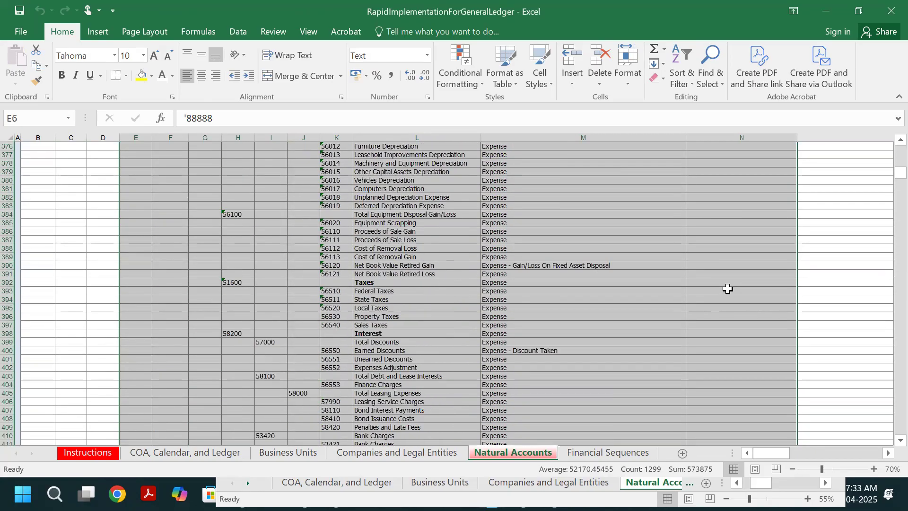
{"action": "scroll", "coordinate": [728, 289], "scroll_direction": "down", "scroll_amount": 14}
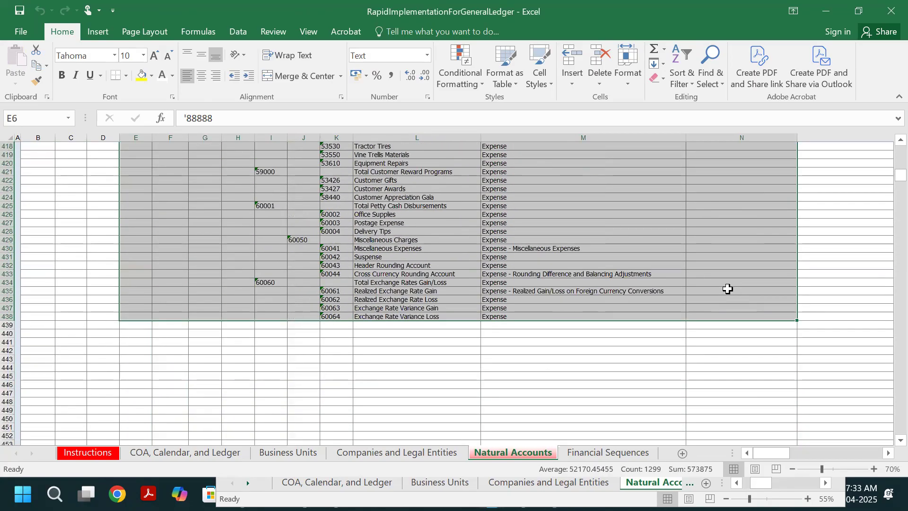
{"action": "left_click", "coordinate": [582, 246]}
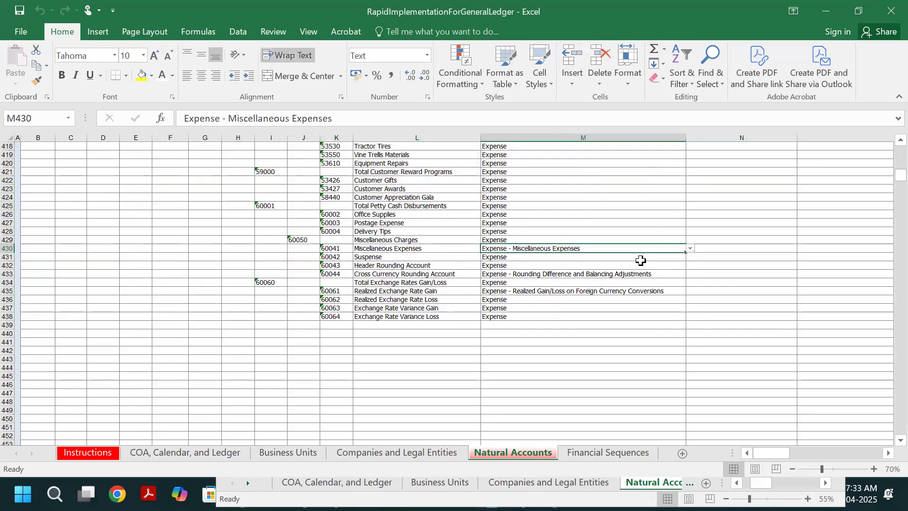
{"action": "key", "text": "ctrl+Home"}
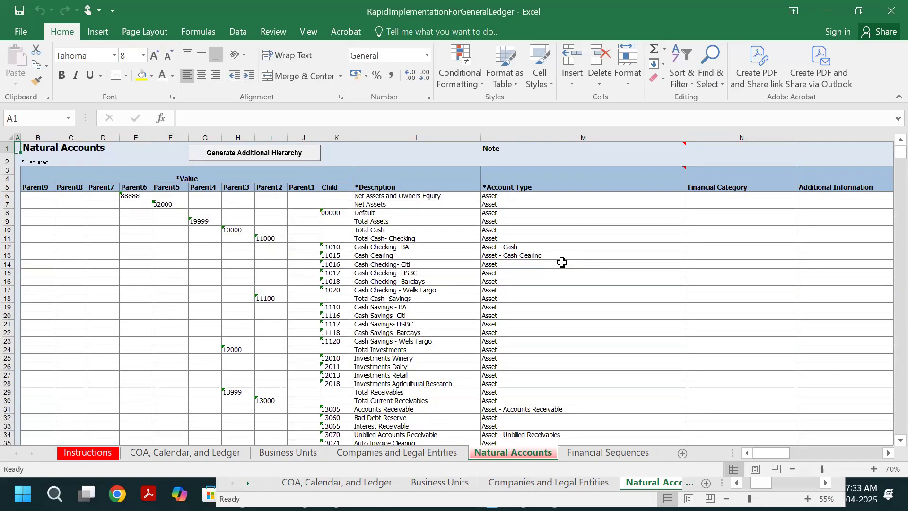
{"action": "key", "text": "alt+Tab"}
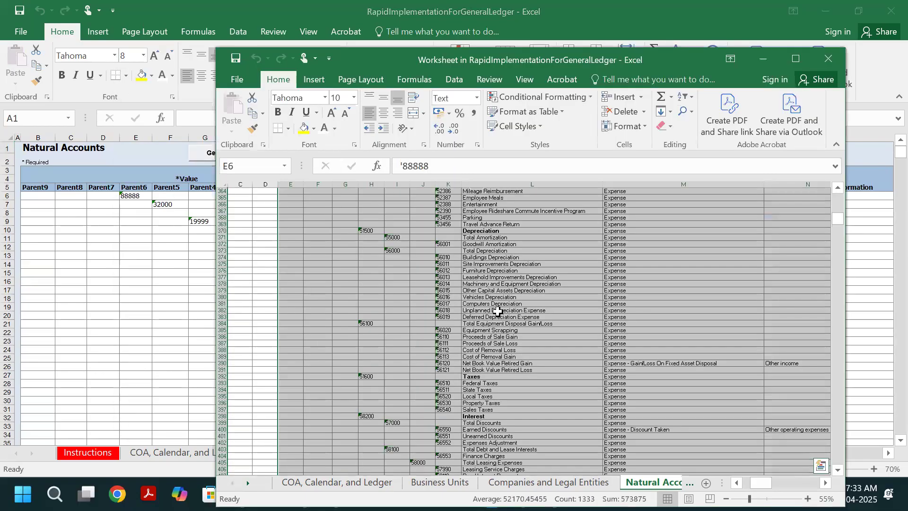
{"action": "left_click", "coordinate": [184, 273]}
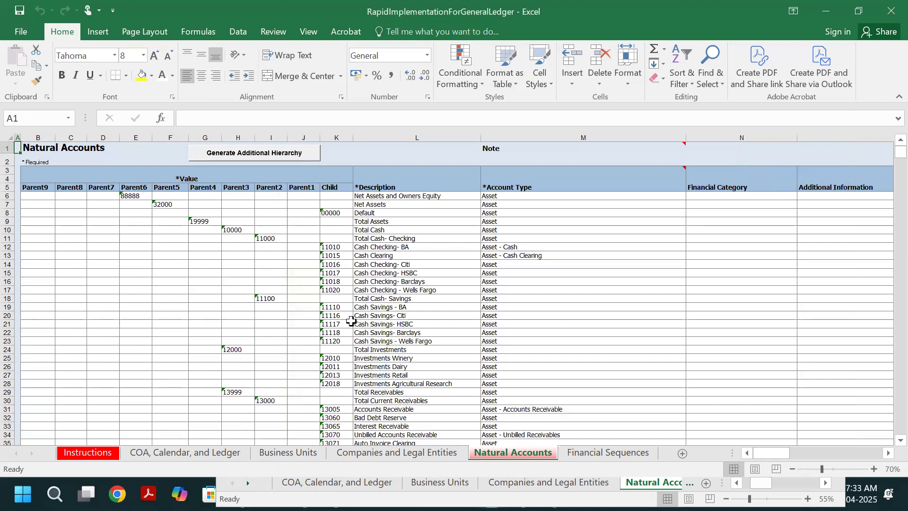
{"action": "left_click", "coordinate": [390, 321]}
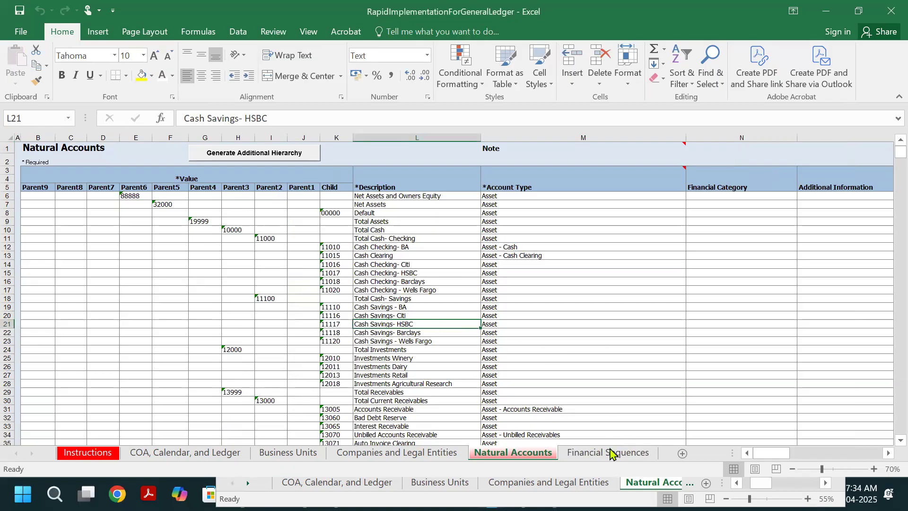
- Run the Step 1 validation of the template from the COA, Calendar, and Ledger sheet
{"action": "left_click", "coordinate": [609, 453]}
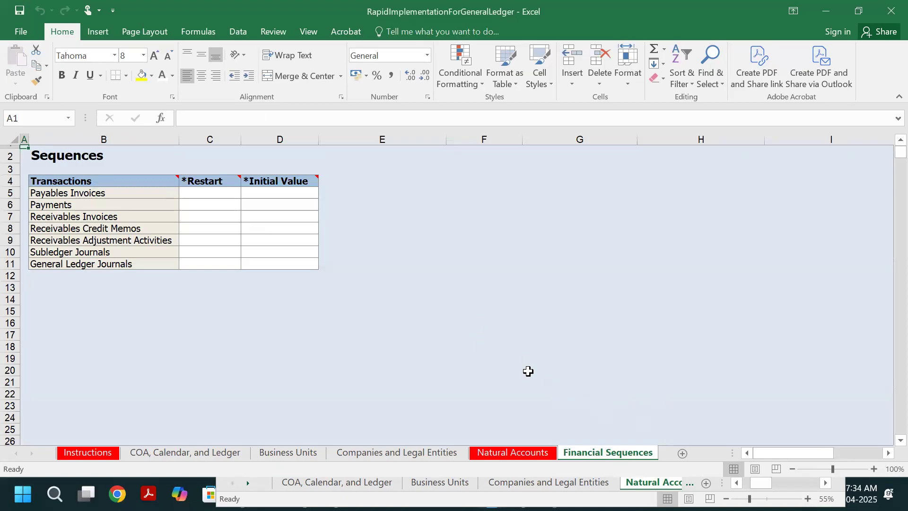
{"action": "left_click", "coordinate": [519, 456]}
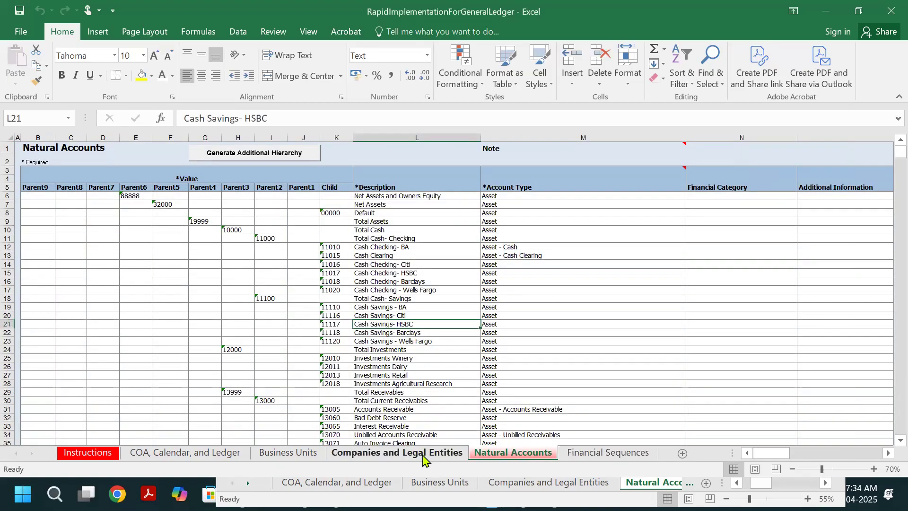
{"action": "left_click", "coordinate": [424, 455]}
{"action": "left_click", "coordinate": [285, 451]}
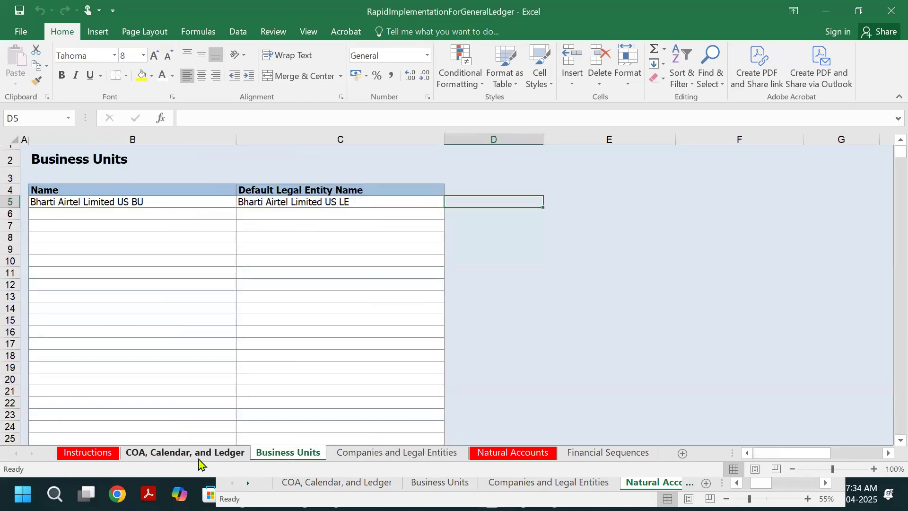
{"action": "left_click", "coordinate": [201, 454]}
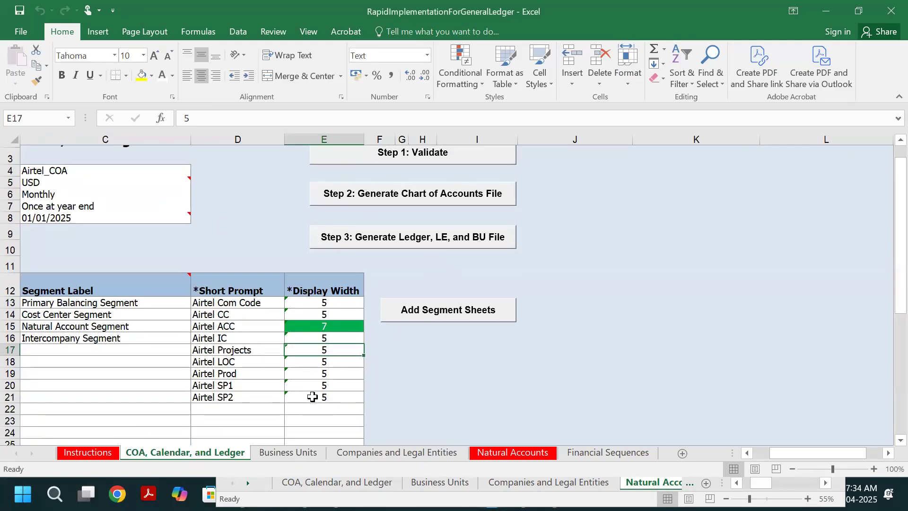
{"action": "scroll", "coordinate": [302, 383], "scroll_direction": "up", "scroll_amount": 1}
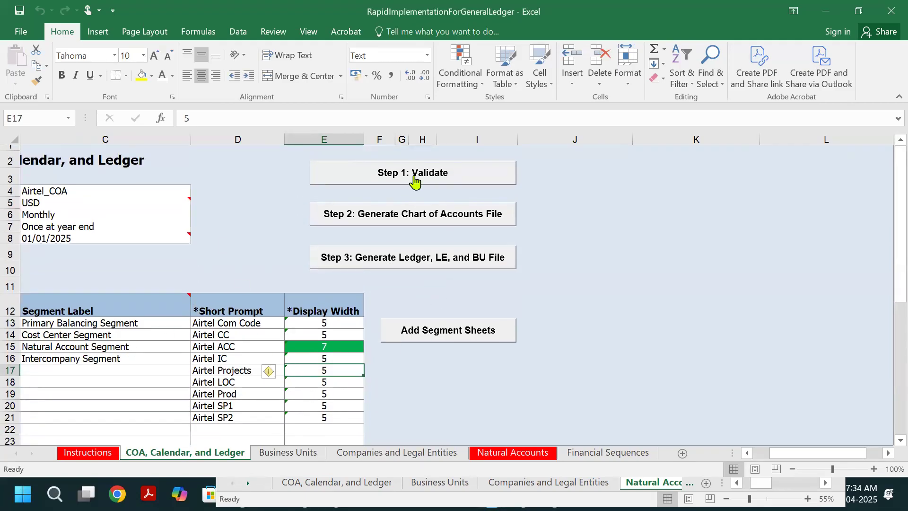
{"action": "left_click", "coordinate": [417, 175]}
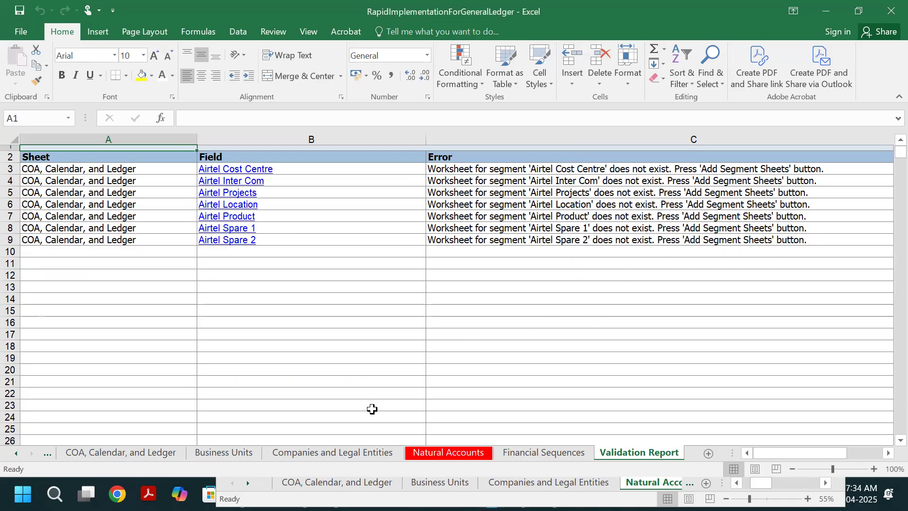
- Follow the Validation Report's Airtel Cost Centre entry to its segment and review the highlighted chart of accounts rows
{"action": "left_click", "coordinate": [242, 170]}
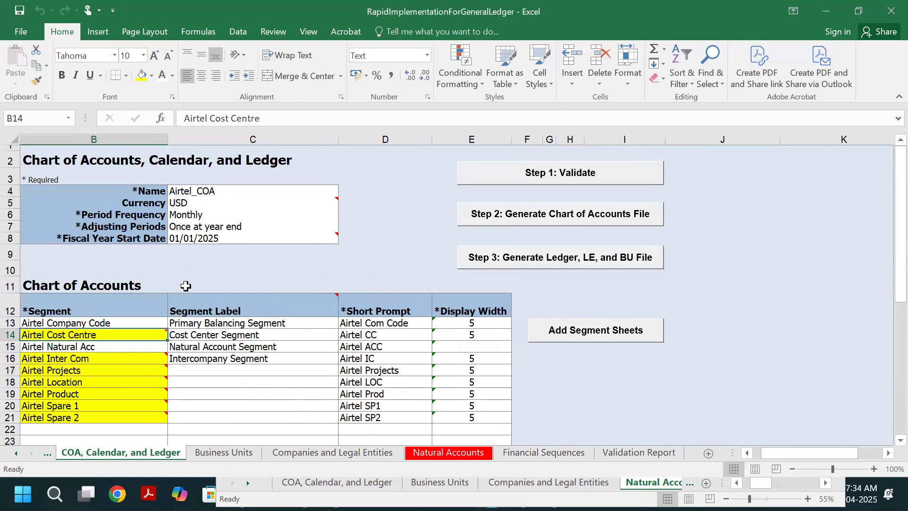
{"action": "scroll", "coordinate": [315, 348], "scroll_direction": "down", "scroll_amount": 2}
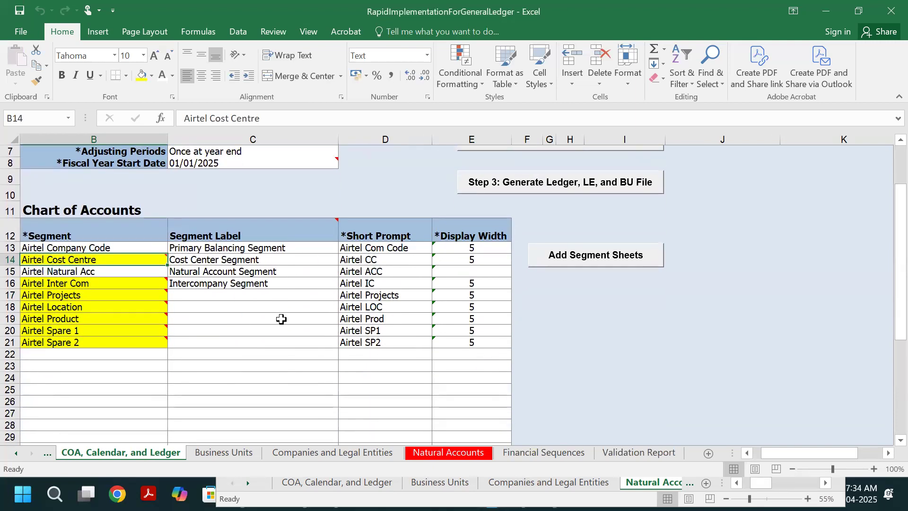
{"action": "scroll", "coordinate": [283, 320], "scroll_direction": "down", "scroll_amount": 1}
{"action": "scroll", "coordinate": [283, 320], "scroll_direction": "up", "scroll_amount": 2}
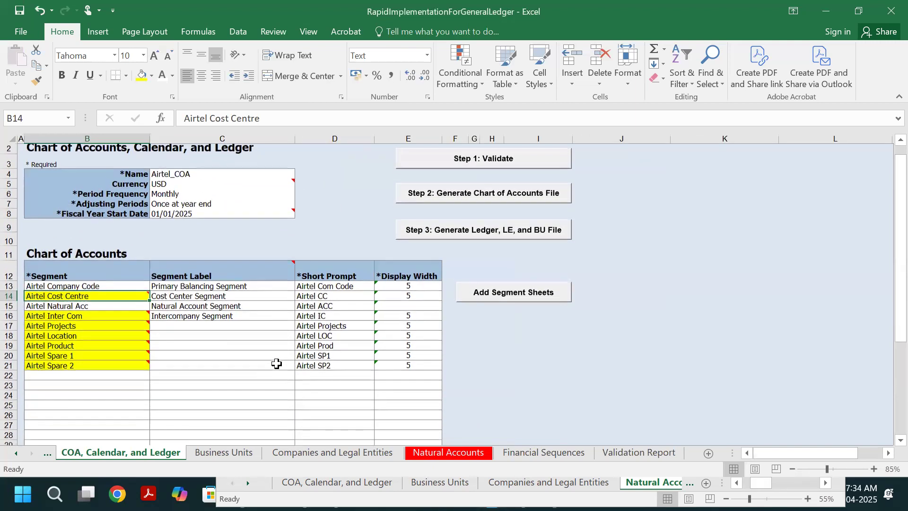
{"action": "scroll", "coordinate": [279, 416], "scroll_direction": "down", "scroll_amount": 2}
- Close the sample worksheet window and return to the template's COA, Calendar, and Ledger sheet
{"action": "left_click", "coordinate": [292, 483]}
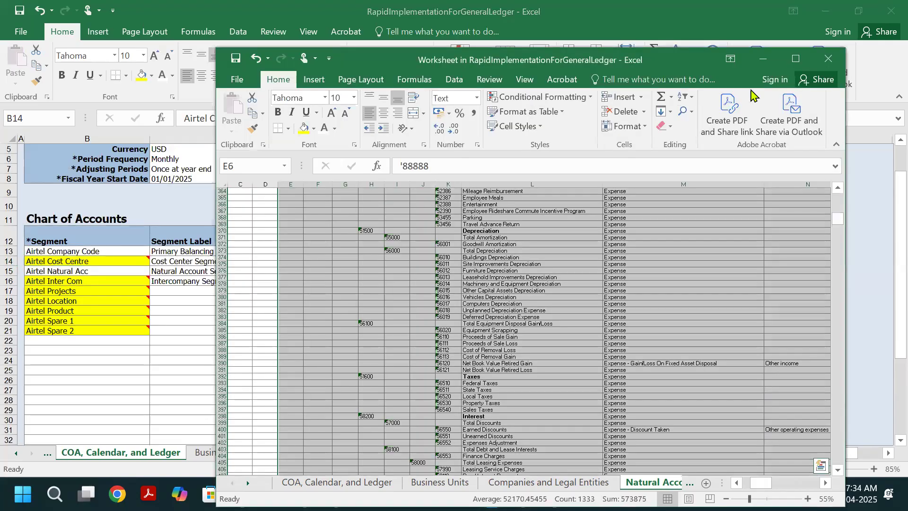
{"action": "left_click", "coordinate": [828, 63]}
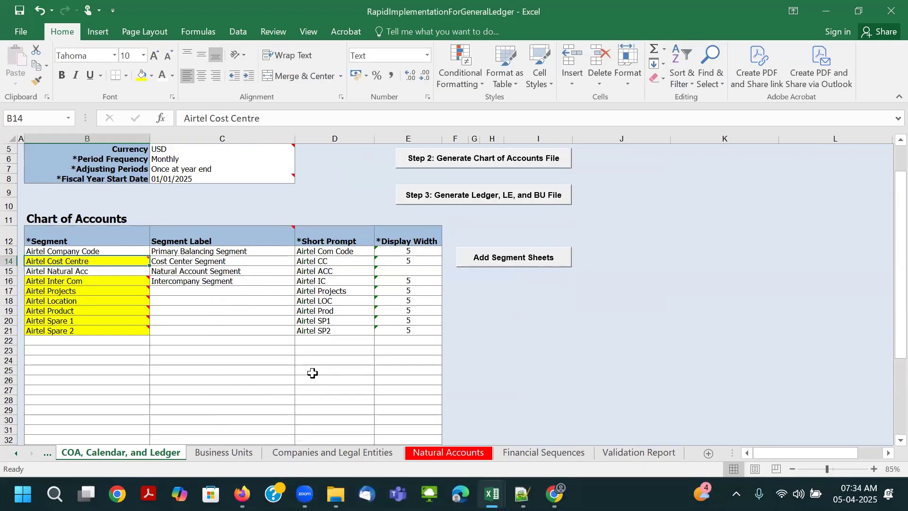
{"action": "left_click", "coordinate": [304, 366]}
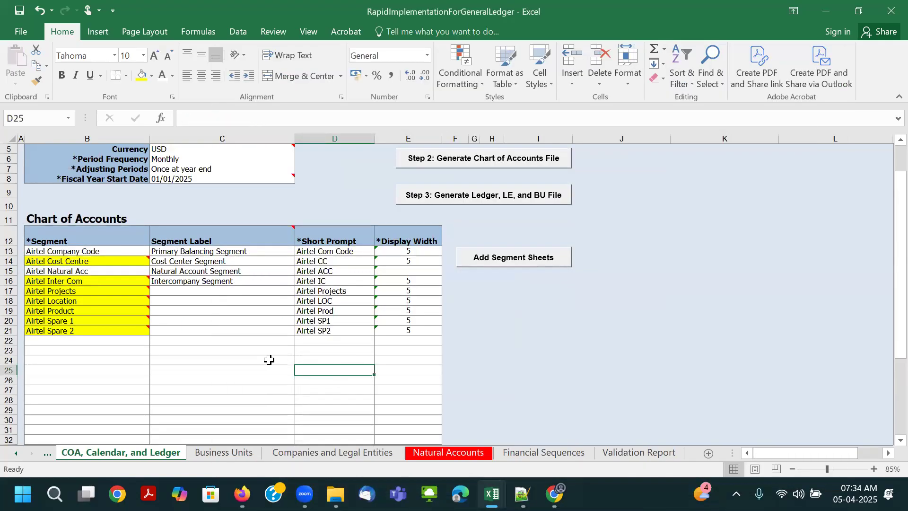
- Compare the Airtel Company Code and Airtel Natural Acc segments with the Companies and Legal Entities and Natural Accounts sheets
{"action": "left_click", "coordinate": [140, 252]}
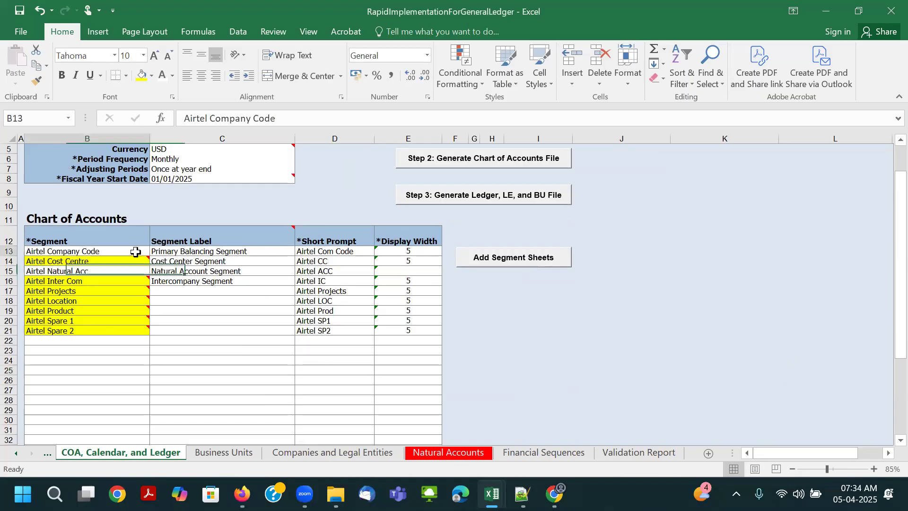
{"action": "left_click", "coordinate": [130, 270]}
{"action": "left_click", "coordinate": [131, 250]}
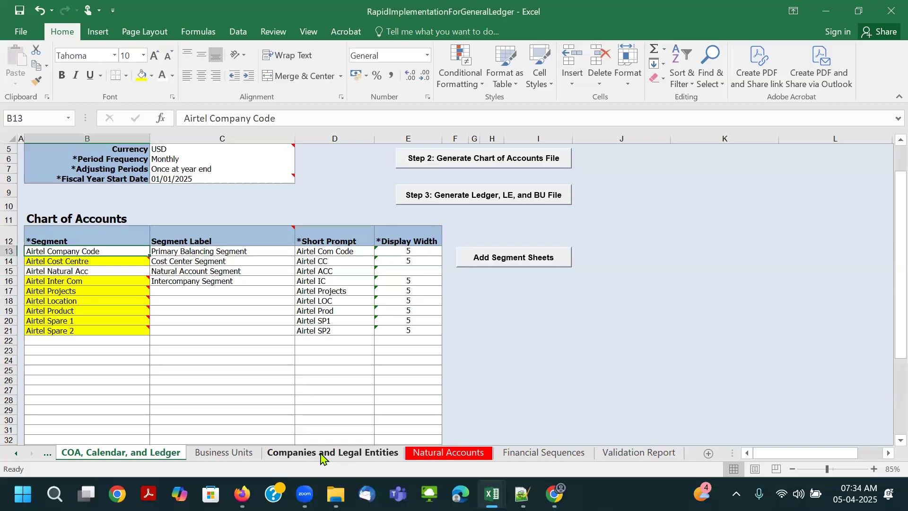
{"action": "left_click", "coordinate": [158, 250]}
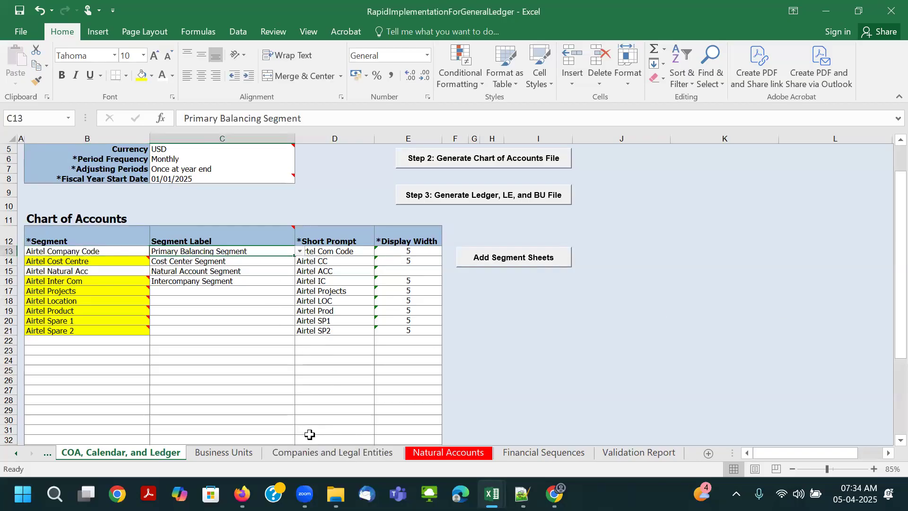
{"action": "left_click", "coordinate": [344, 455]}
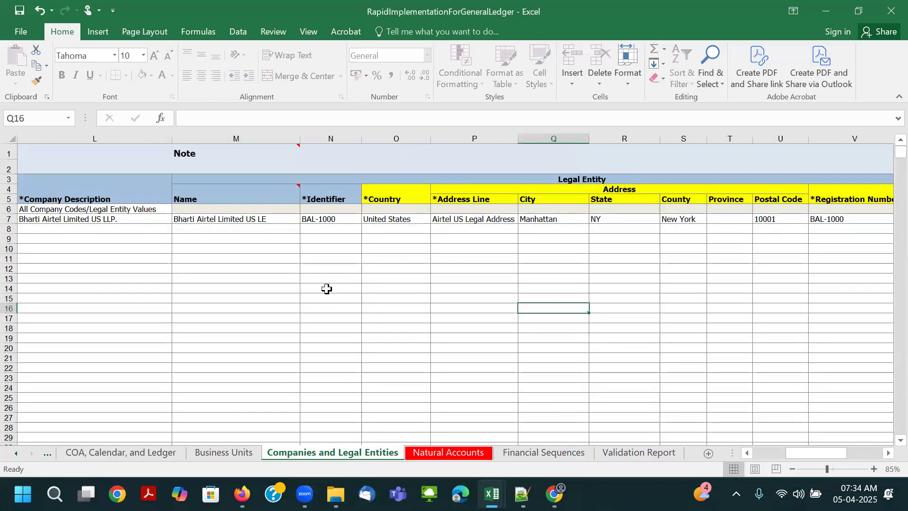
{"action": "left_click", "coordinate": [163, 454]}
{"action": "left_click", "coordinate": [93, 252]}
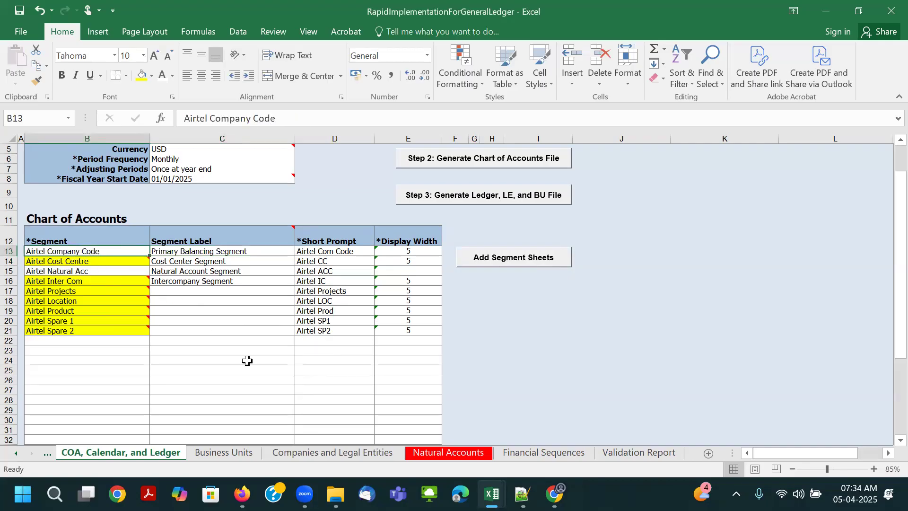
{"action": "left_click", "coordinate": [348, 455]}
{"action": "left_click", "coordinate": [144, 454]}
{"action": "left_click", "coordinate": [110, 272]}
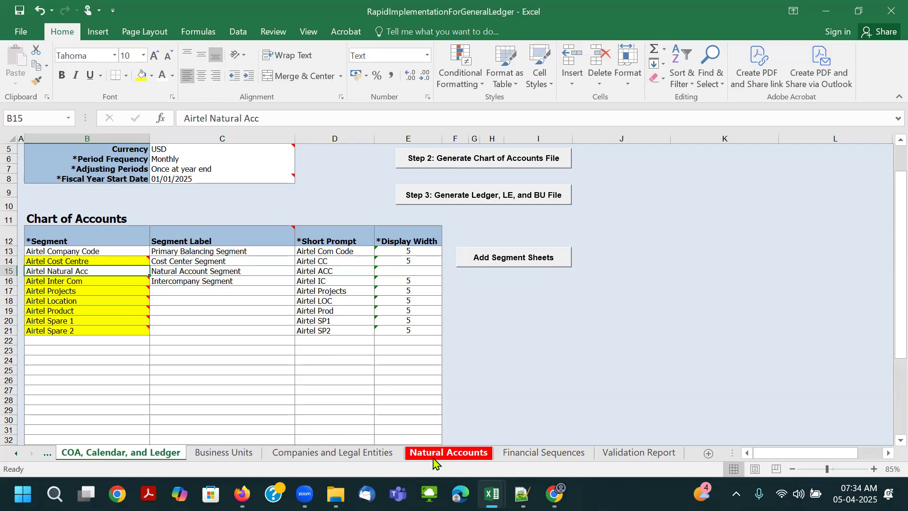
{"action": "left_click", "coordinate": [434, 454]}
{"action": "left_click", "coordinate": [163, 455]}
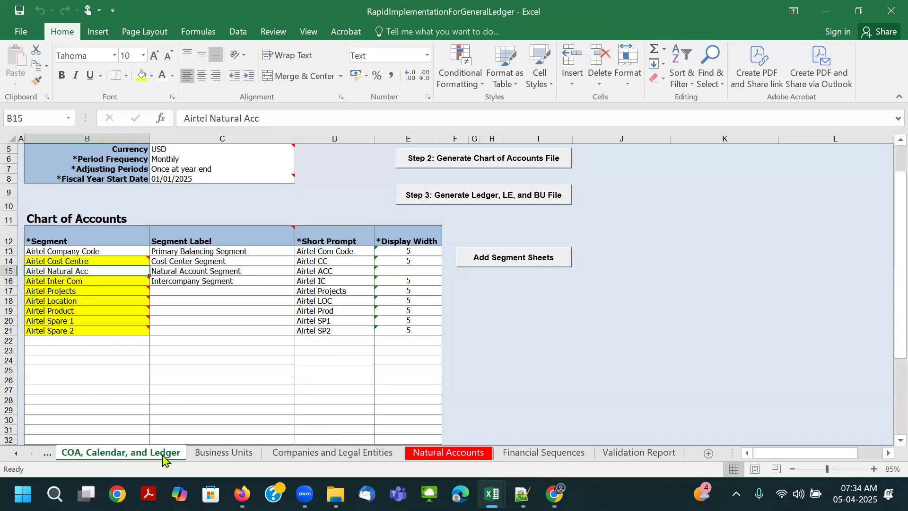
- Go through the highlighted segments from Airtel Cost Centre to Airtel Spare 2 and read the Cost Centre error in the Validation Report
{"action": "left_click", "coordinate": [71, 261]}
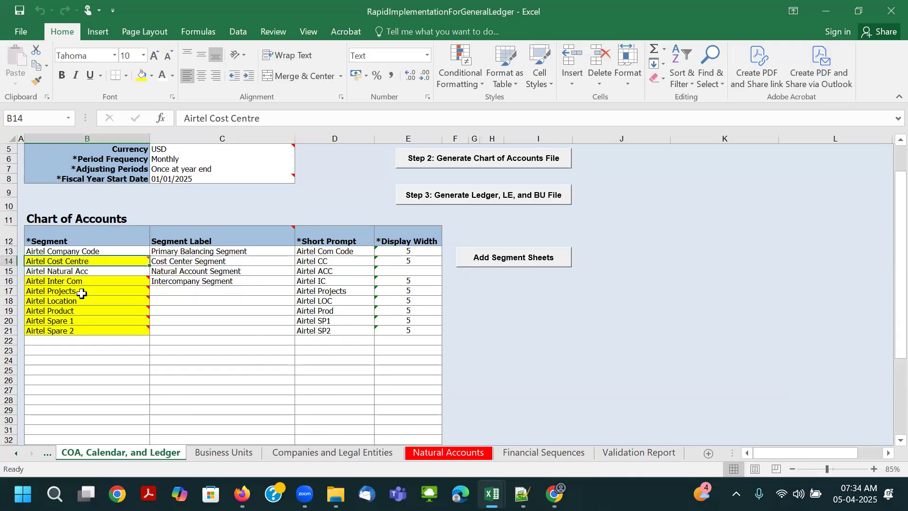
{"action": "key", "text": "Down"}
{"action": "key", "text": "Down"}
{"action": "key", "text": "Down"}
{"action": "key", "text": "Down"}
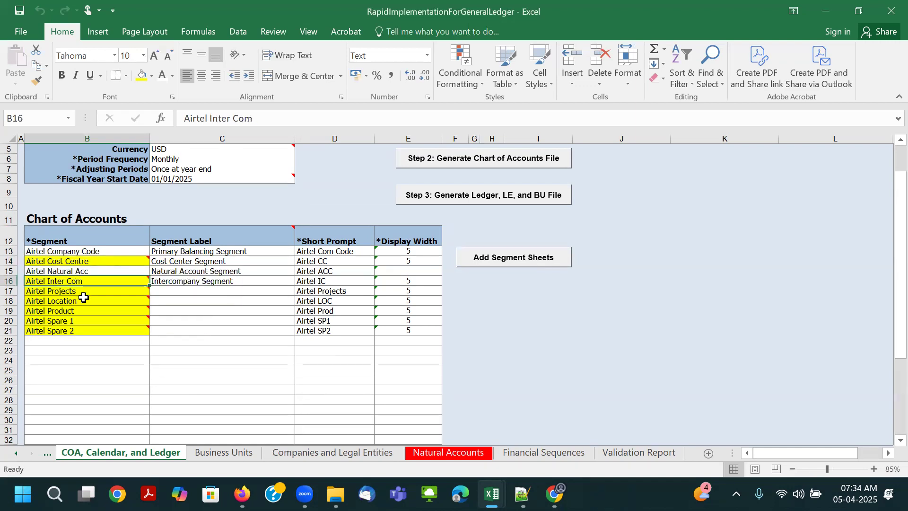
{"action": "key", "text": "Down"}
{"action": "key", "text": "Down"}
{"action": "key", "text": "Down"}
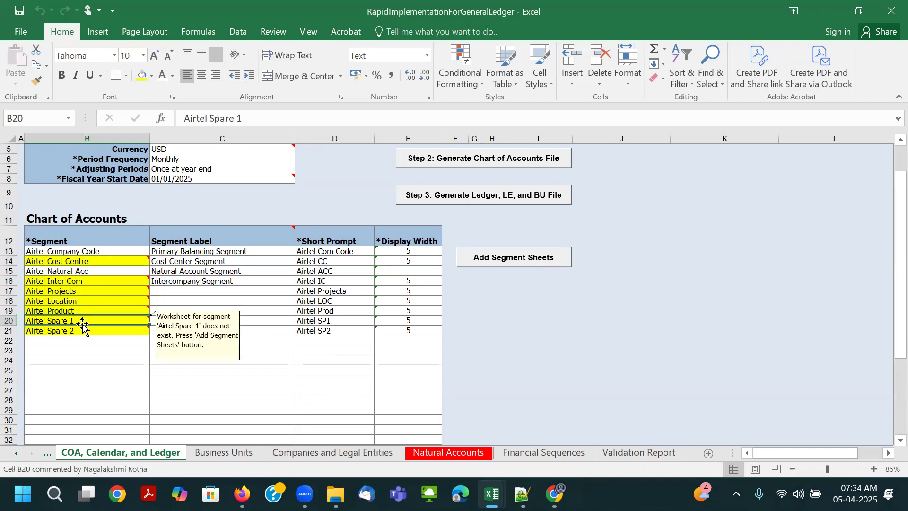
{"action": "left_click", "coordinate": [647, 453]}
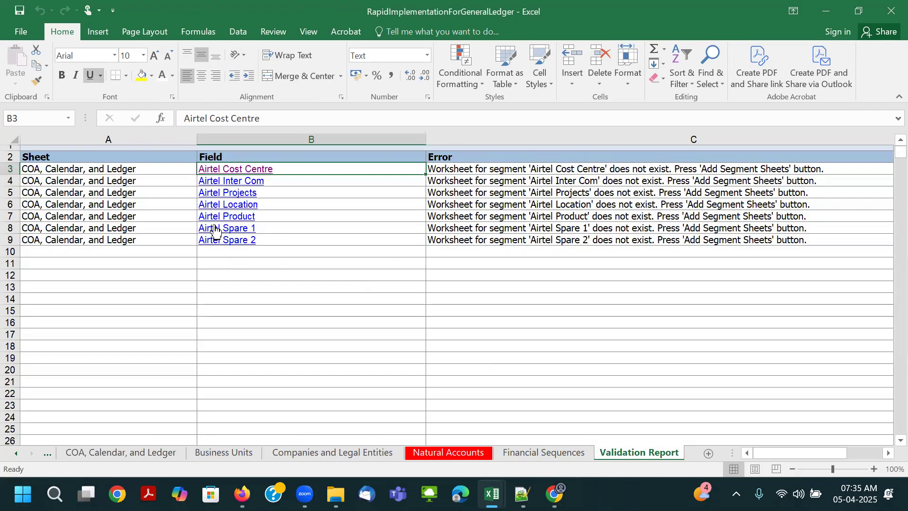
{"action": "left_click", "coordinate": [493, 173]}
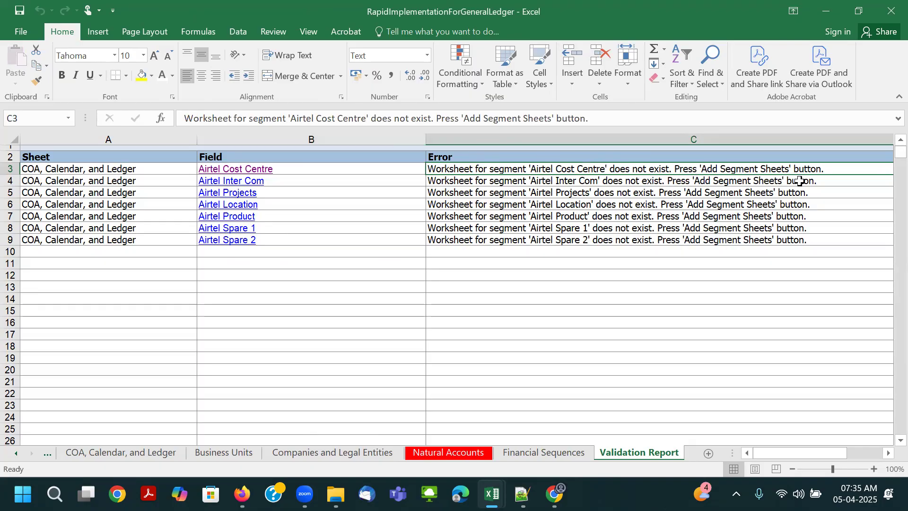
- Review which chart of accounts segments are highlighted and which are not, from Airtel Company Code to Airtel Spare 2
{"action": "left_click", "coordinate": [117, 454]}
{"action": "left_click", "coordinate": [165, 293]}
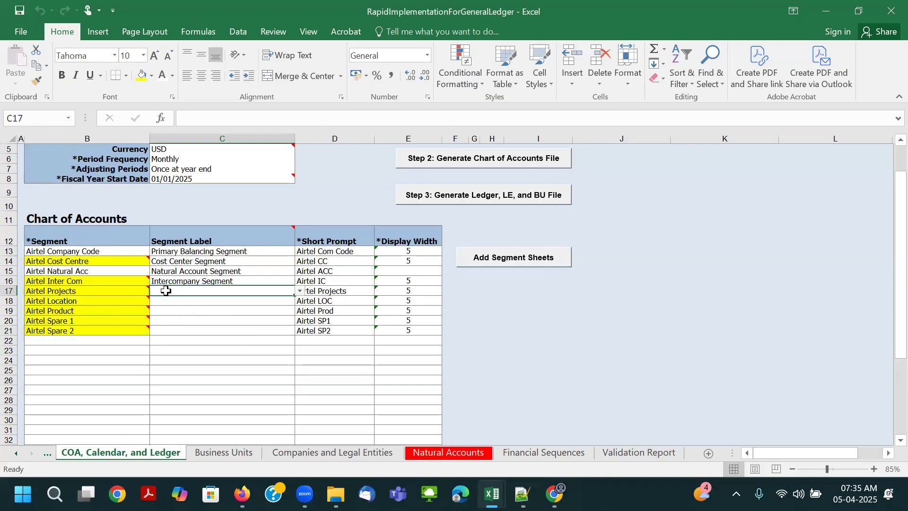
{"action": "left_click", "coordinate": [93, 261]}
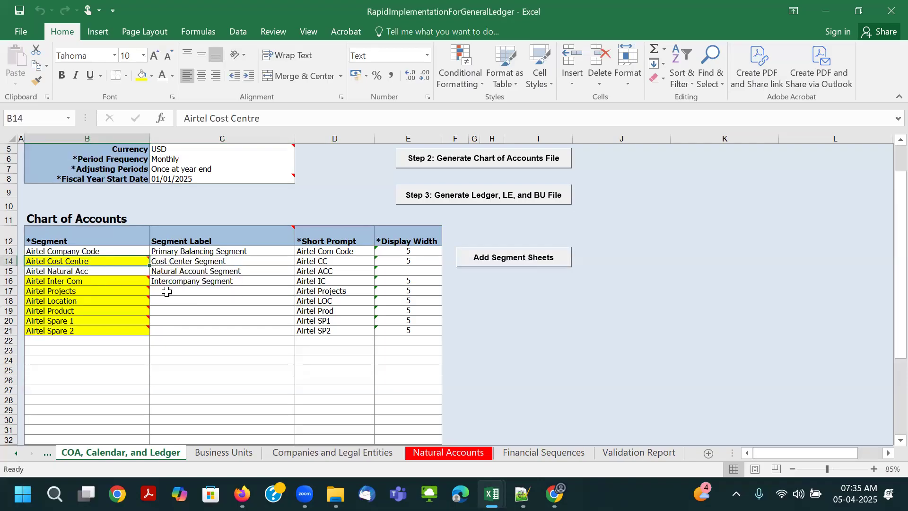
{"action": "left_click", "coordinate": [166, 292]}
{"action": "left_click", "coordinate": [100, 261]}
{"action": "left_click_drag", "start_coordinate": [78, 280], "coordinate": [76, 330]}
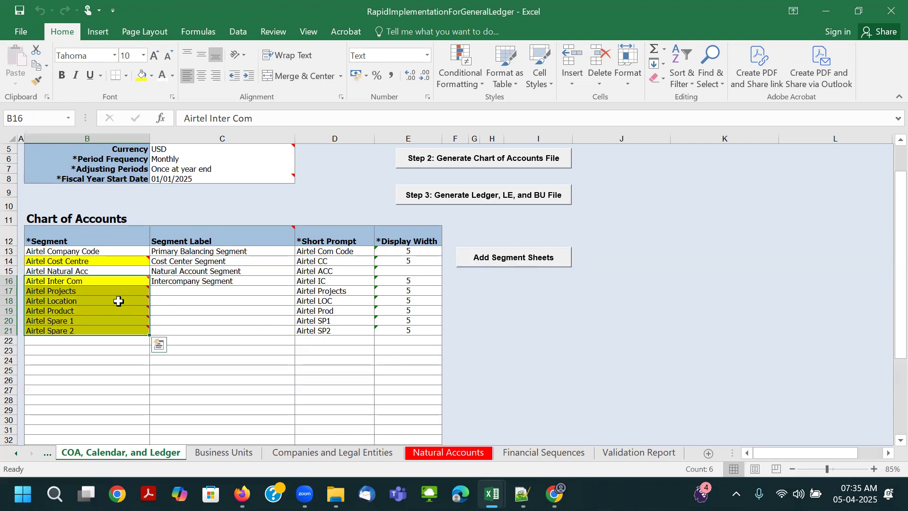
{"action": "left_click", "coordinate": [70, 251]}
{"action": "left_click", "coordinate": [88, 270]}
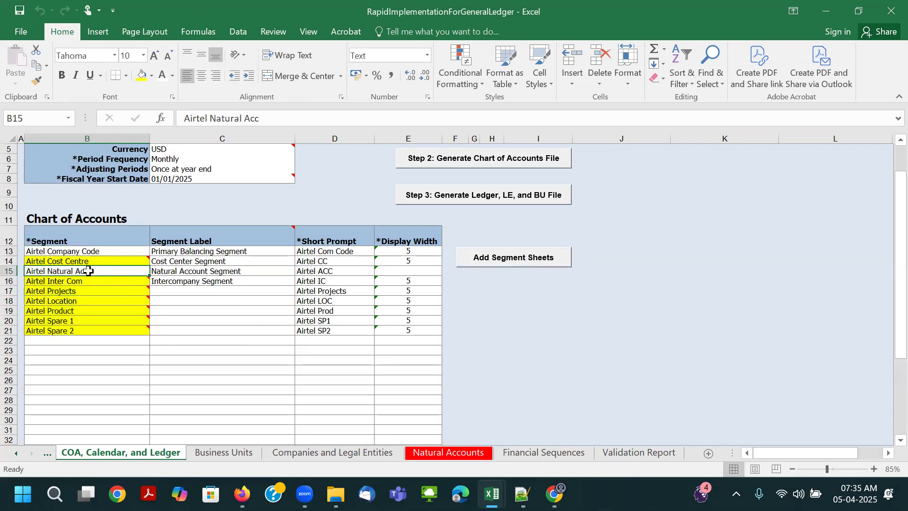
- Try green as the sheet tab color for Companies and Legal Entities
{"action": "left_click", "coordinate": [326, 453]}
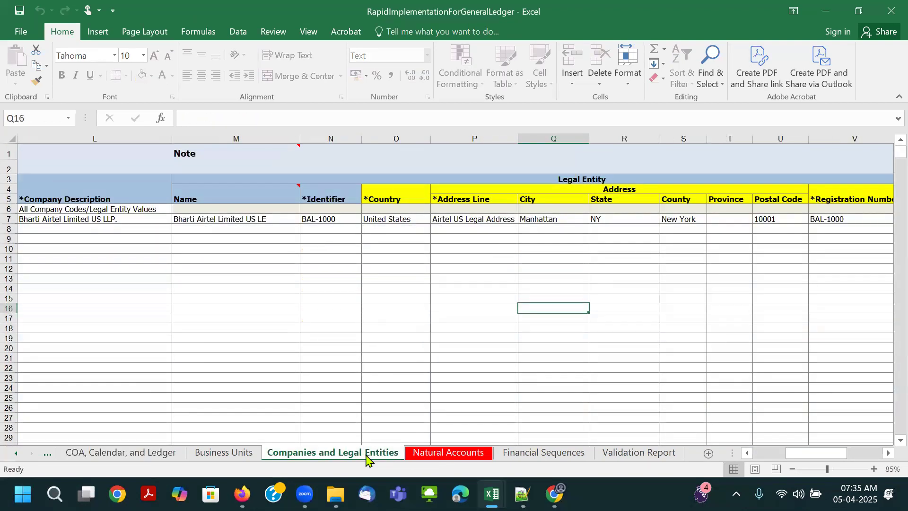
{"action": "right_click", "coordinate": [369, 456]}
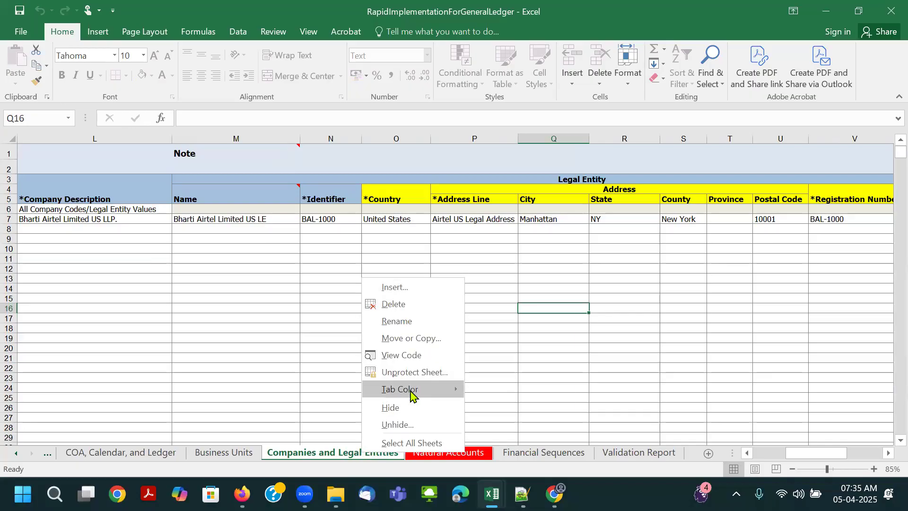
{"action": "mouse_move", "coordinate": [415, 395]}
{"action": "left_click", "coordinate": [523, 411]}
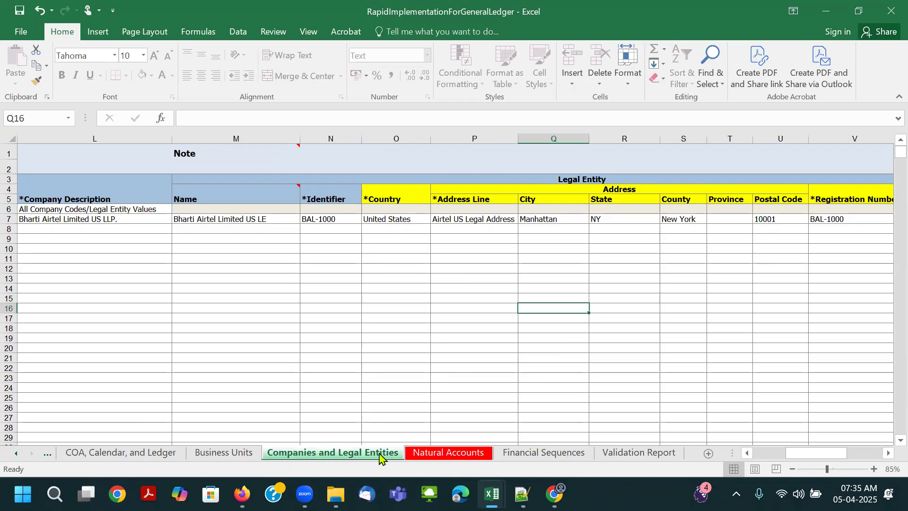
{"action": "left_click", "coordinate": [203, 454]}
{"action": "left_click", "coordinate": [336, 455]}
- Set the sheet tab color of Companies and Legal Entities to white
{"action": "right_click", "coordinate": [335, 454]}
{"action": "mouse_move", "coordinate": [397, 388]}
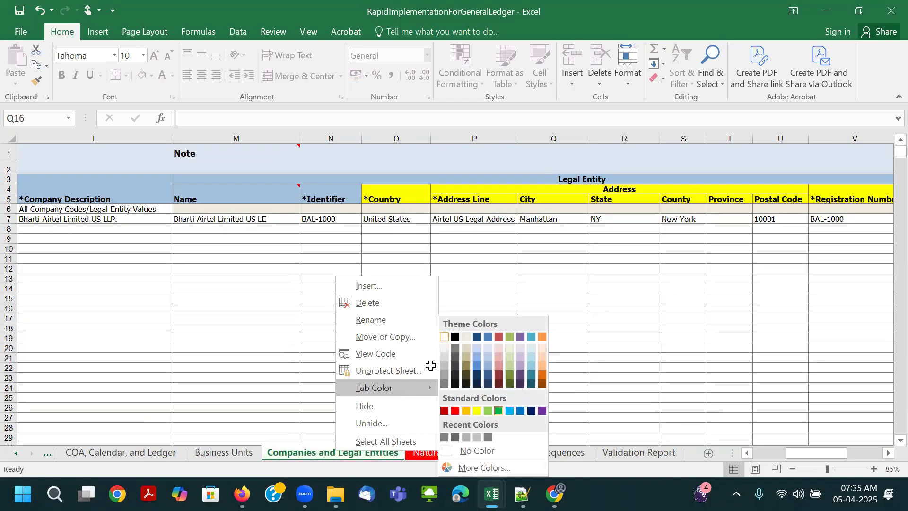
{"action": "key", "text": "Escape"}
{"action": "left_click", "coordinate": [241, 453]}
{"action": "left_click", "coordinate": [334, 455]}
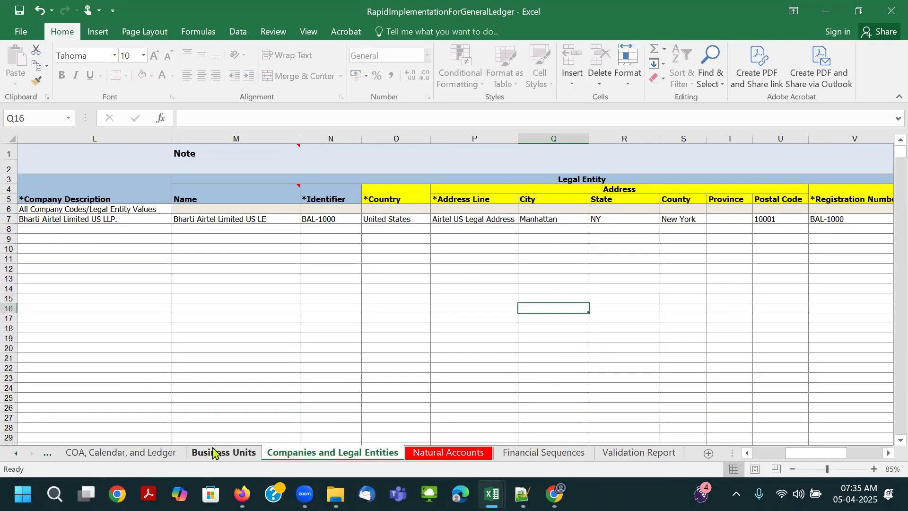
- Review the highlighted segments in the COA, Calendar, and Ledger sheet, from Airtel Projects to Airtel Spare 2
{"action": "left_click", "coordinate": [176, 454]}
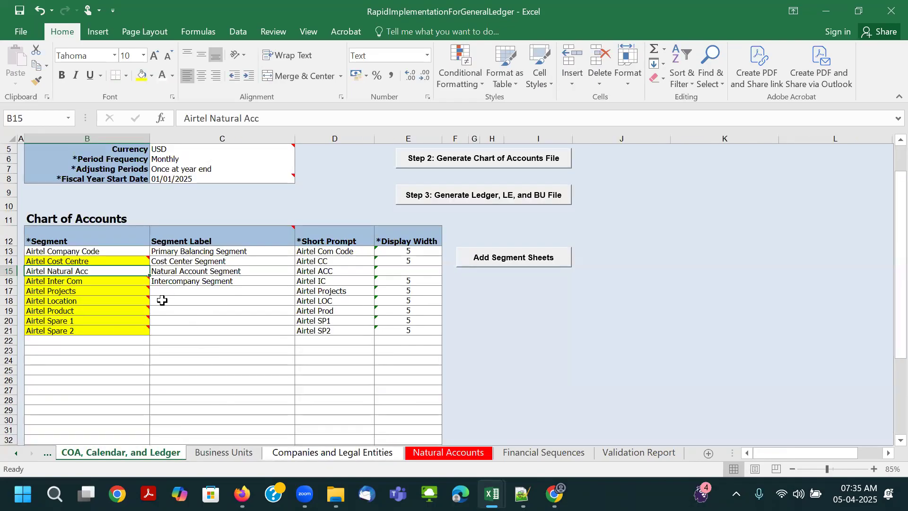
{"action": "mouse_move", "coordinate": [94, 305]}
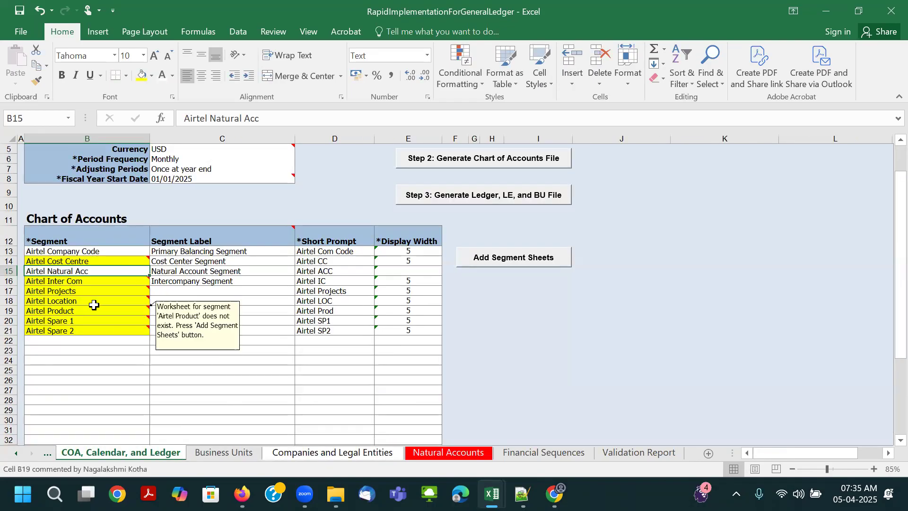
{"action": "left_click", "coordinate": [85, 330]}
{"action": "scroll", "coordinate": [186, 351], "scroll_direction": "up", "scroll_amount": 2}
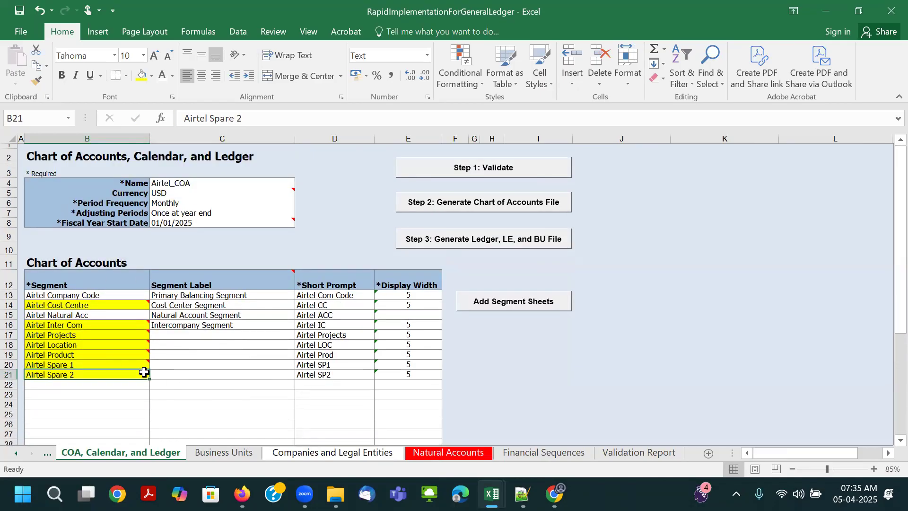
{"action": "left_click_drag", "start_coordinate": [76, 334], "coordinate": [71, 374]}
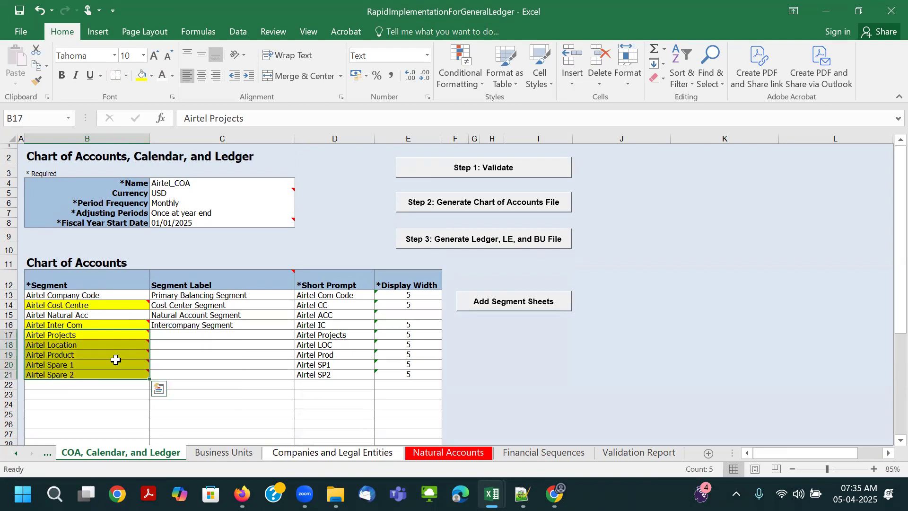
- Compare the unhighlighted Airtel Company Code and Airtel Natural Acc segments with the Companies and Legal Entities and Natural Accounts sheets
{"action": "left_click", "coordinate": [79, 295]}
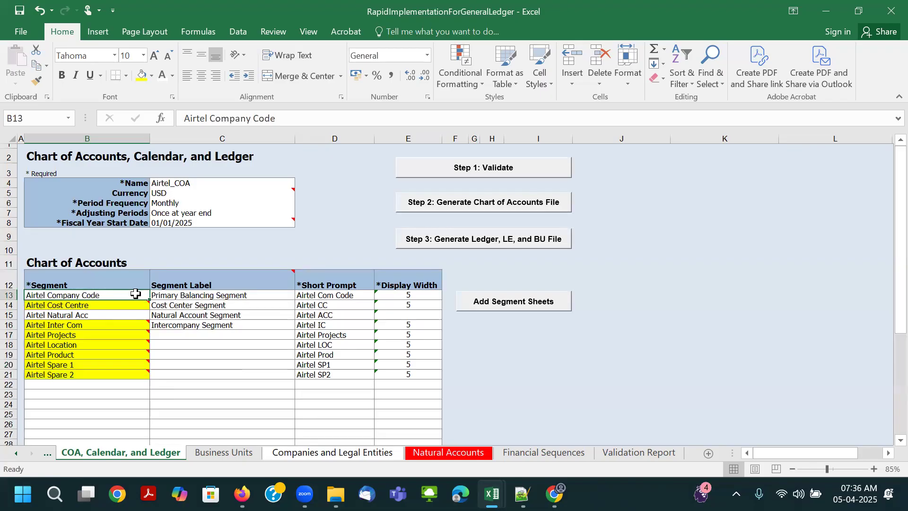
{"action": "left_click", "coordinate": [177, 295]}
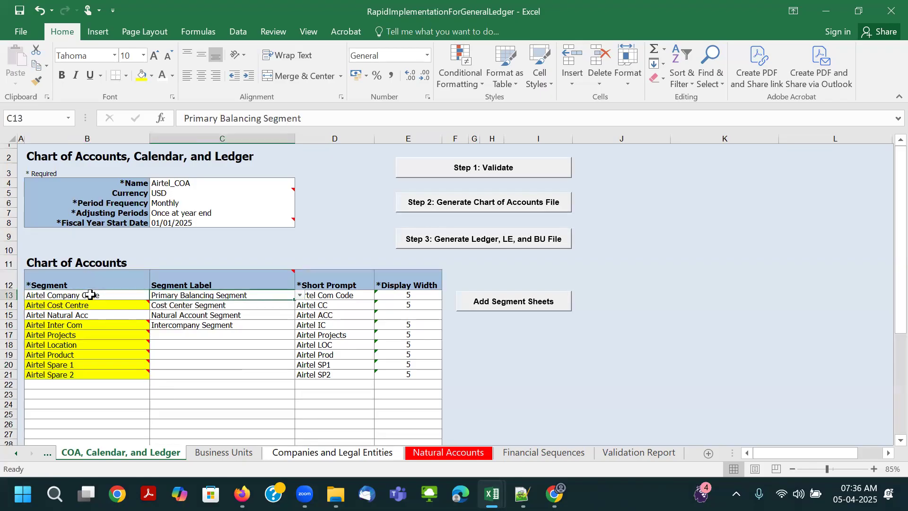
{"action": "left_click", "coordinate": [85, 315]}
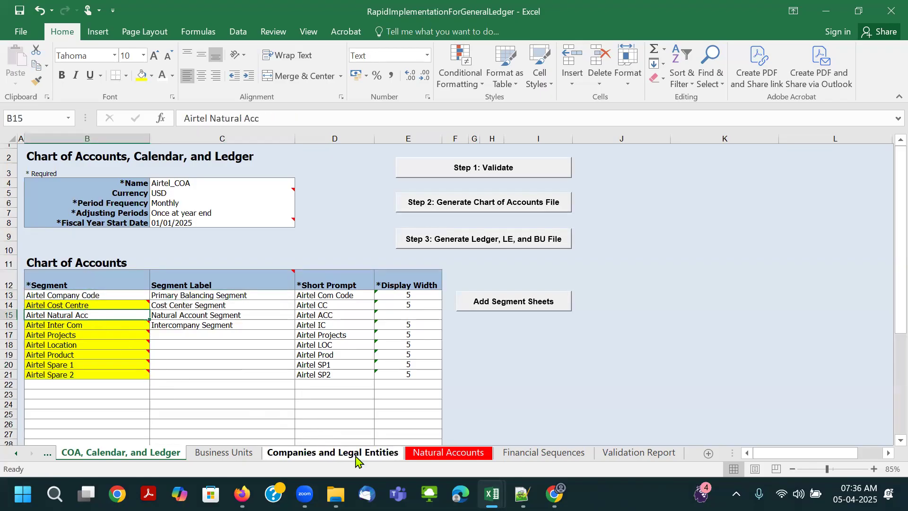
{"action": "left_click", "coordinate": [355, 456]}
{"action": "left_click", "coordinate": [433, 453]}
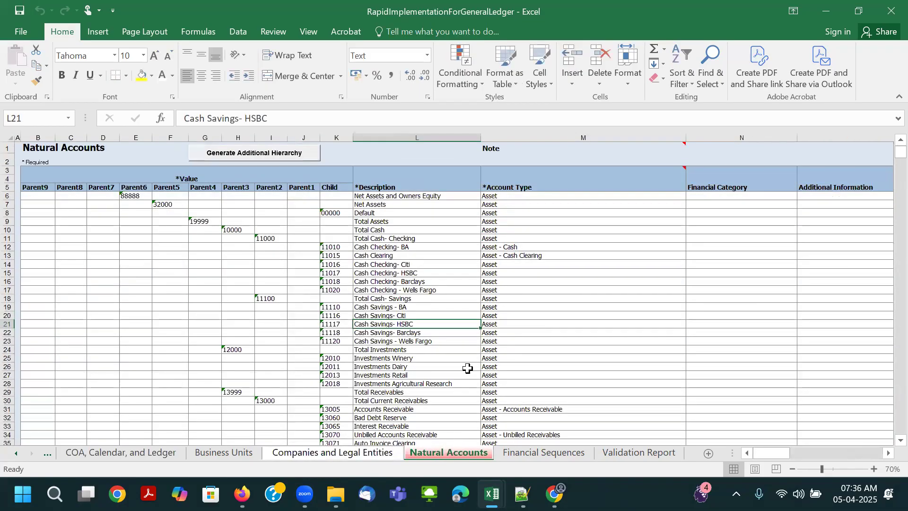
{"action": "left_click", "coordinate": [148, 452]}
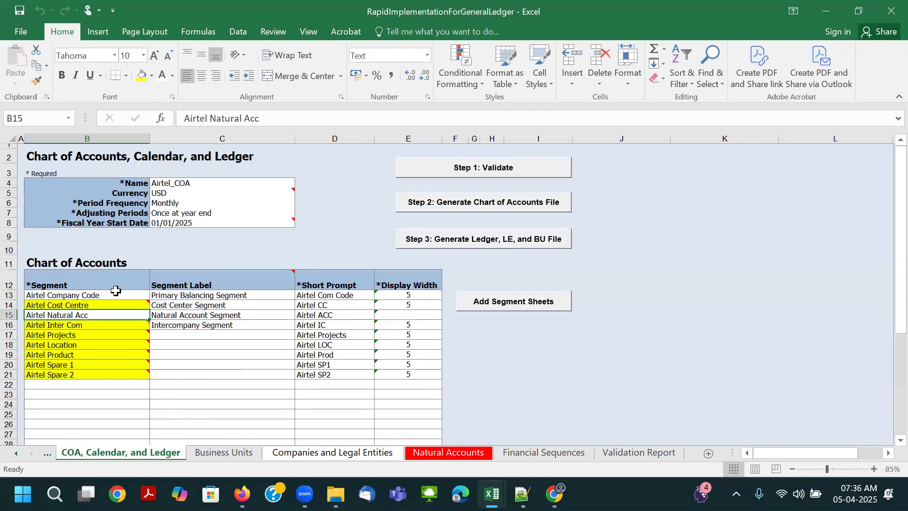
- Add segment sheets for the highlighted chart of accounts segments: Airtel Cost Centre and Airtel Inter Com through Airtel Spare 2
{"action": "left_click", "coordinate": [95, 338]}
{"action": "left_click_drag", "start_coordinate": [93, 325], "coordinate": [88, 375]}
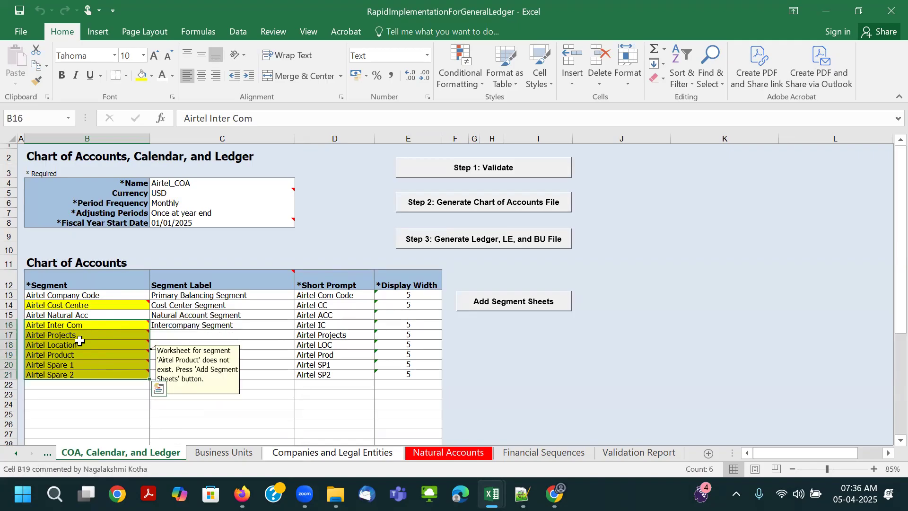
{"action": "left_click", "coordinate": [211, 354]}
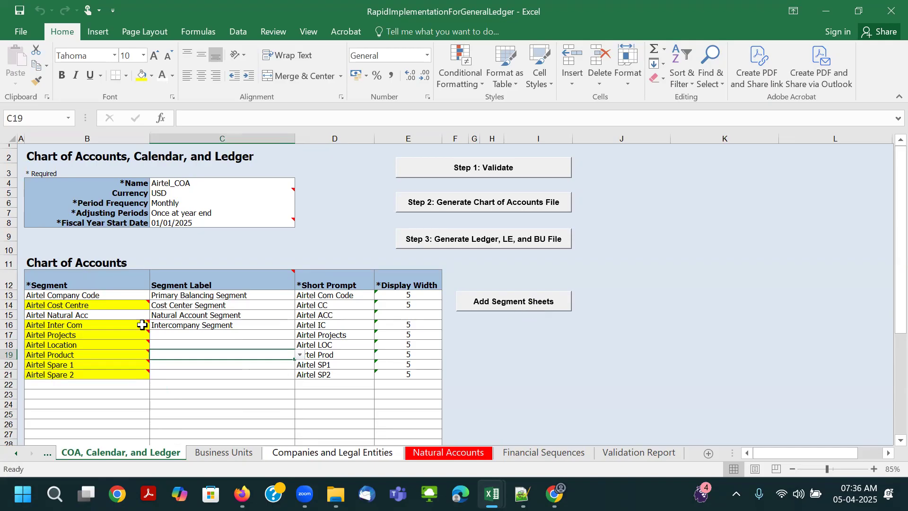
{"action": "left_click", "coordinate": [76, 334]}
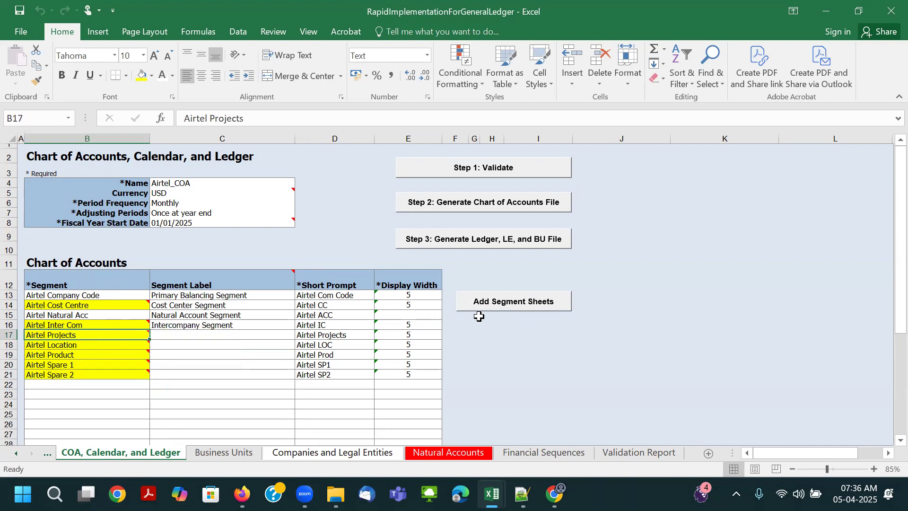
{"action": "left_click", "coordinate": [504, 308]}
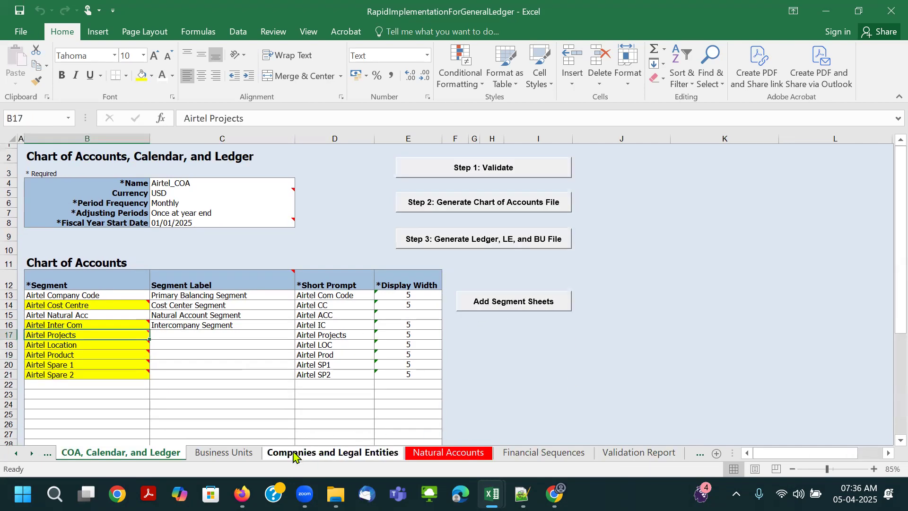
- Look through the newly added segment sheets, from Airtel Cost Centre to Airtel Spare 2
{"action": "left_click", "coordinate": [699, 454]}
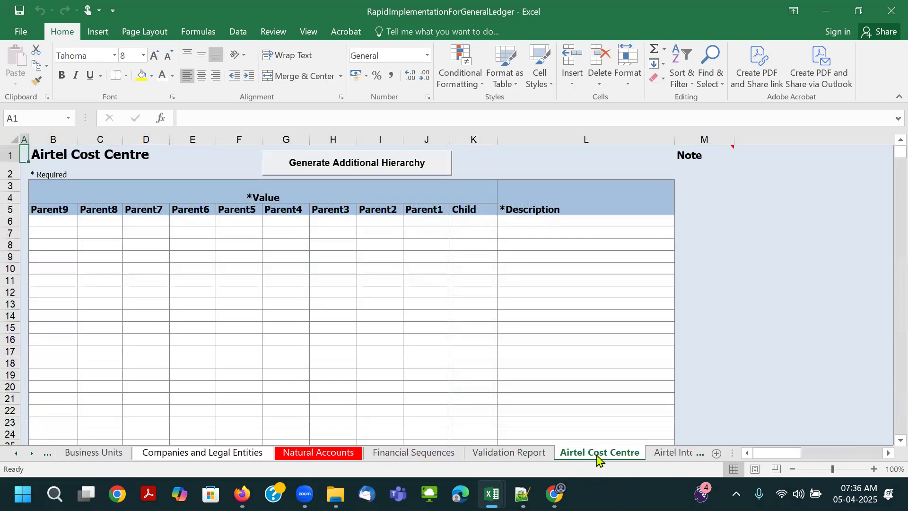
{"action": "left_click", "coordinate": [663, 455]}
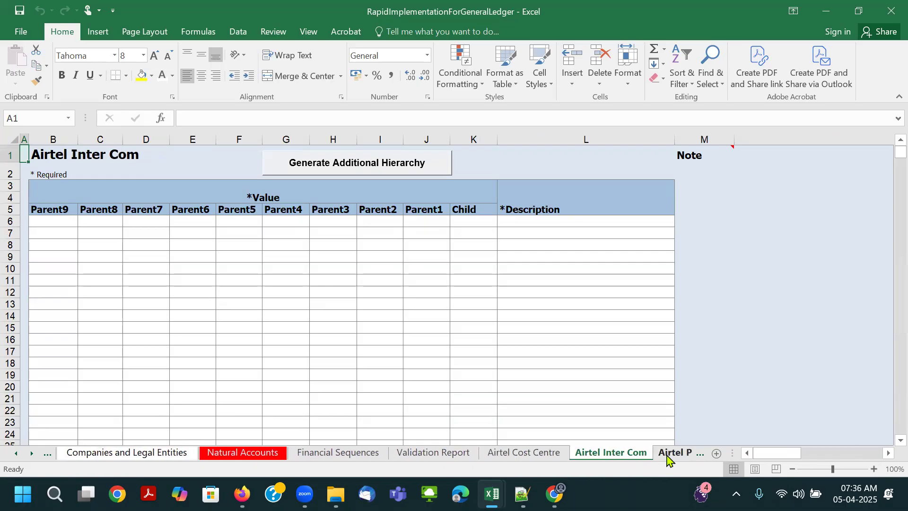
{"action": "left_click", "coordinate": [669, 455]}
{"action": "left_click", "coordinate": [625, 456]}
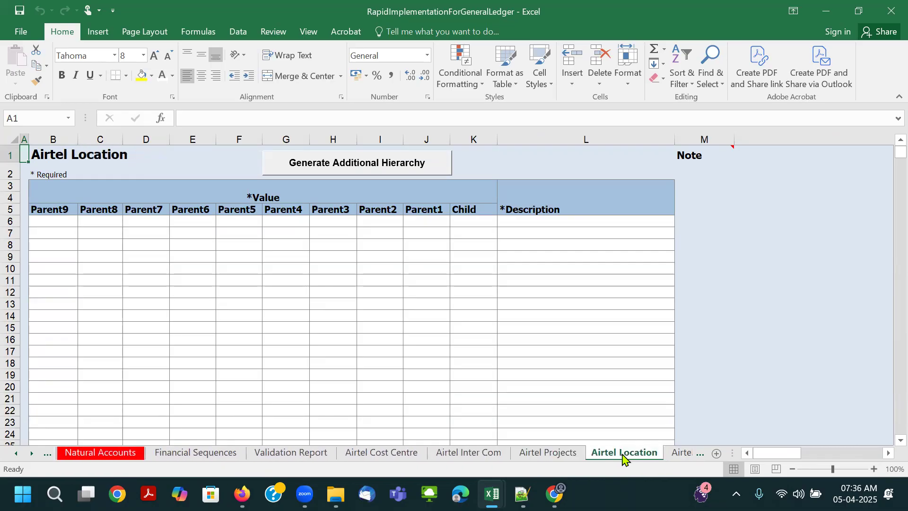
{"action": "left_click", "coordinate": [674, 456]}
{"action": "left_click", "coordinate": [667, 456]}
{"action": "left_click", "coordinate": [660, 456]}
{"action": "key", "text": "ctrl+Page_Down"}
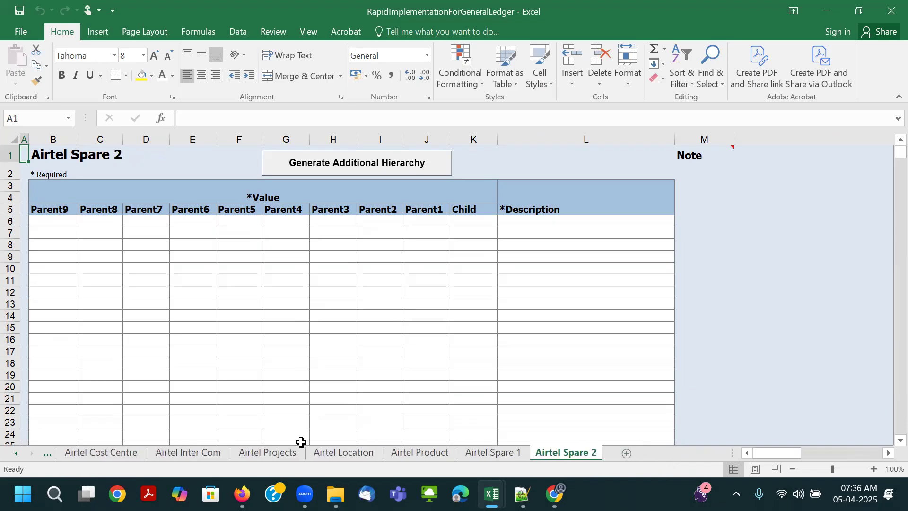
- Return to the Airtel Cost Centre sheet and select the first Parent1 value cell, J6
{"action": "left_click", "coordinate": [102, 456]}
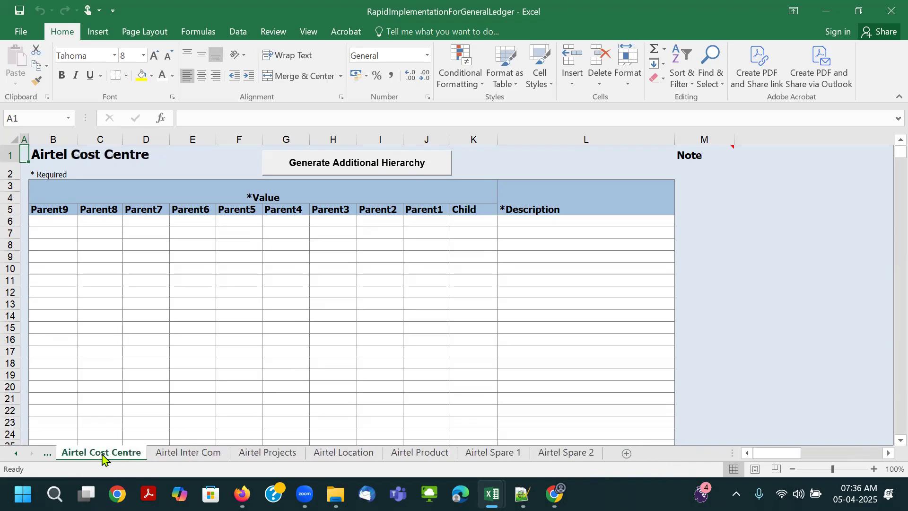
{"action": "left_click", "coordinate": [46, 455]}
{"action": "left_click", "coordinate": [195, 454]}
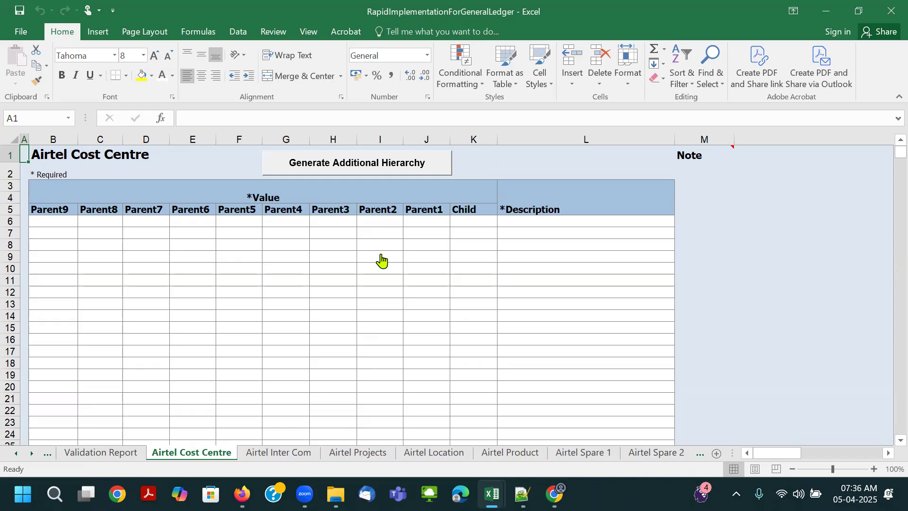
{"action": "left_click", "coordinate": [415, 223]}
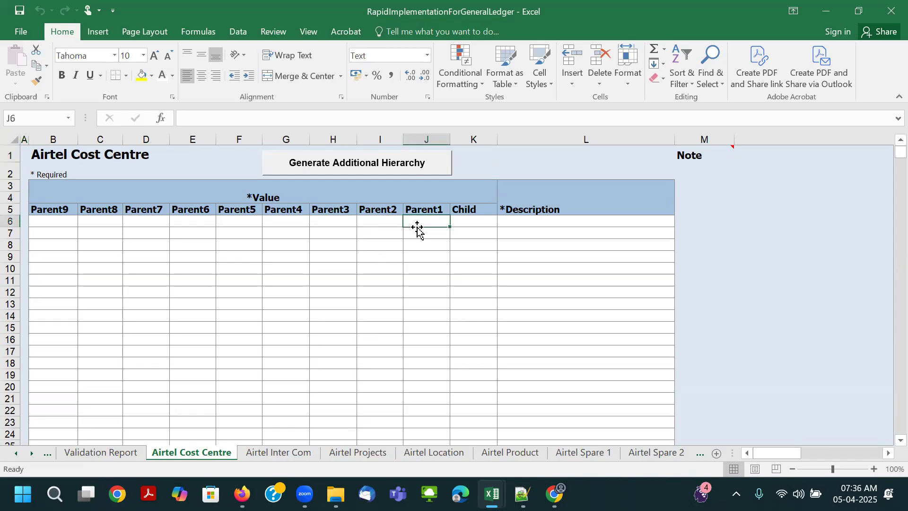
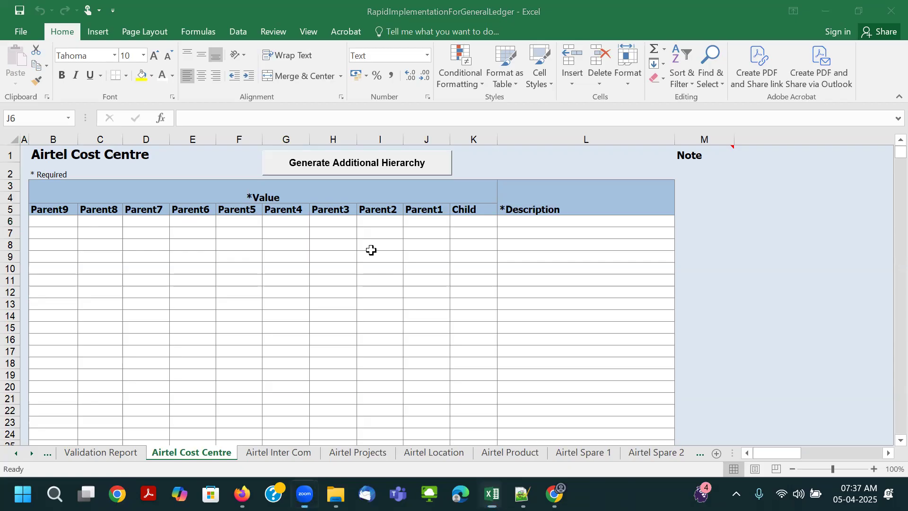
- Paste the cost centre values with their descriptions into the Airtel Cost Centre sheet from J6: parent 100 and children starting at 000
{"action": "key", "text": "ctrl+v"}
{"action": "left_click", "coordinate": [502, 273]}
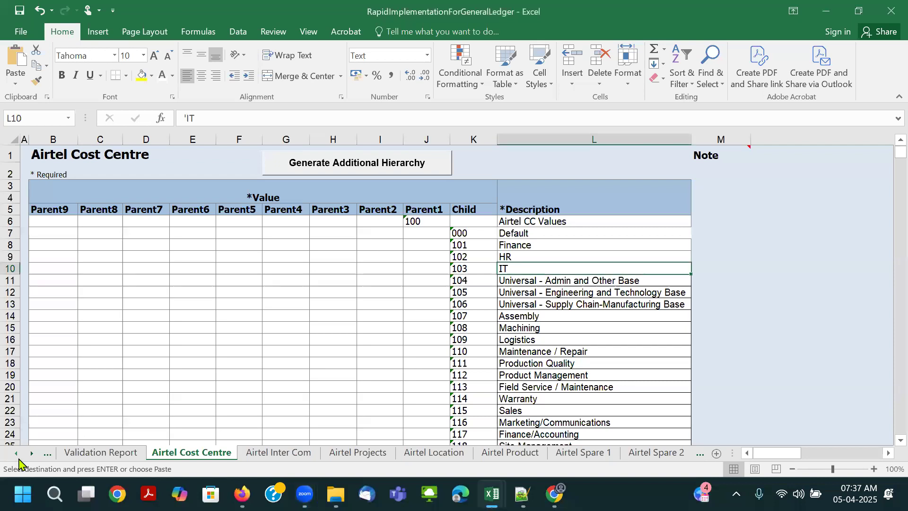
- On the COA, Calendar, and Ledger sheet, set the font colour of Airtel Natural Acc's display width in E15 to black
{"action": "left_click", "coordinate": [16, 453]}
{"action": "left_click", "coordinate": [16, 453]}
{"action": "left_click", "coordinate": [17, 453]}
{"action": "left_click", "coordinate": [16, 453]}
{"action": "left_click", "coordinate": [16, 453]}
{"action": "left_click", "coordinate": [100, 453]}
{"action": "left_click", "coordinate": [59, 295]}
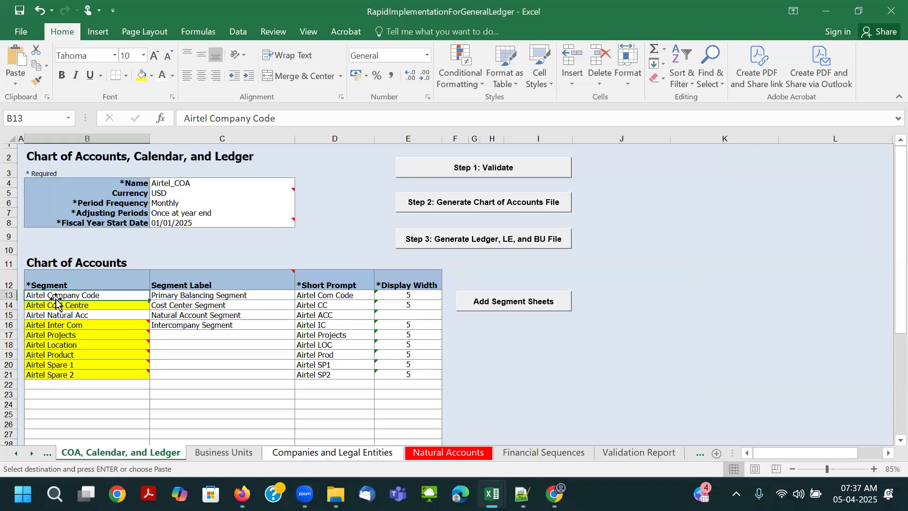
{"action": "key", "text": "Escape"}
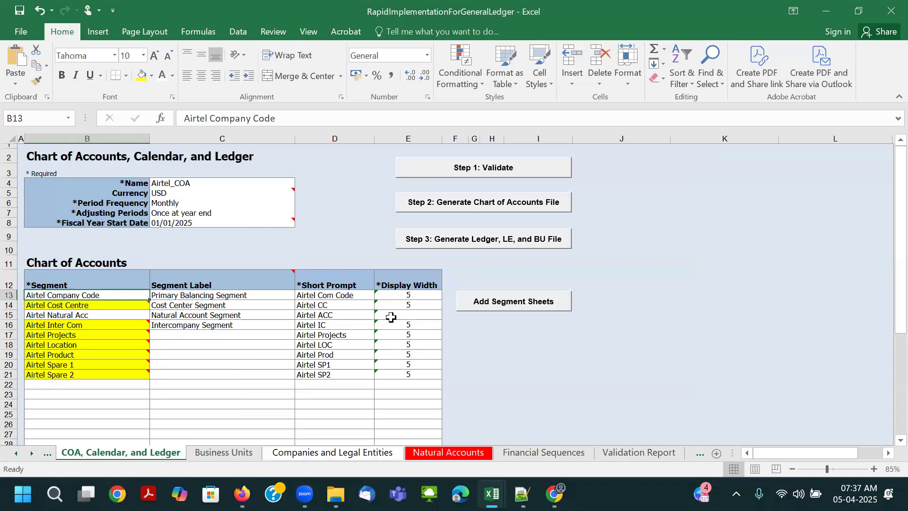
{"action": "left_click", "coordinate": [409, 316]}
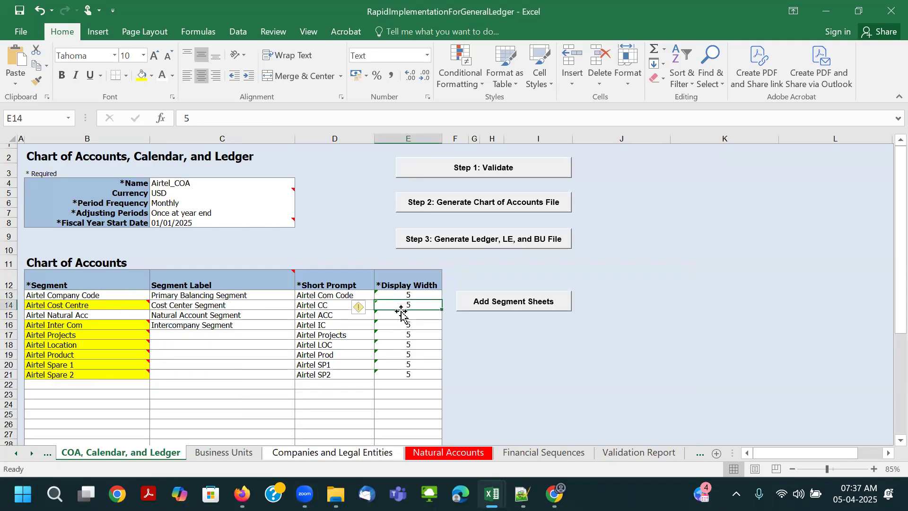
{"action": "left_click", "coordinate": [173, 75]}
{"action": "left_click", "coordinate": [182, 90]}
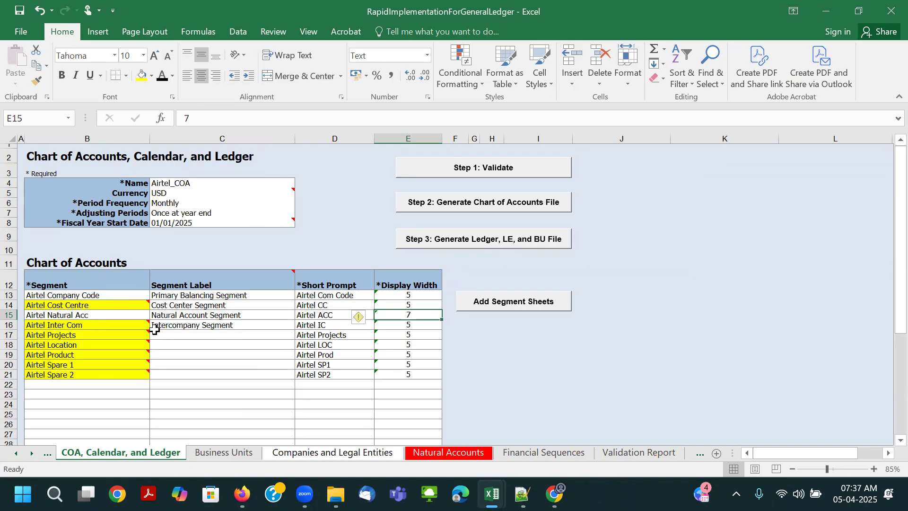
- Review the parent value, child values and descriptions on the Airtel Cost Centre sheet and save the workbook
{"action": "left_click", "coordinate": [31, 454]}
{"action": "left_click", "coordinate": [31, 453]}
{"action": "left_click", "coordinate": [393, 453]}
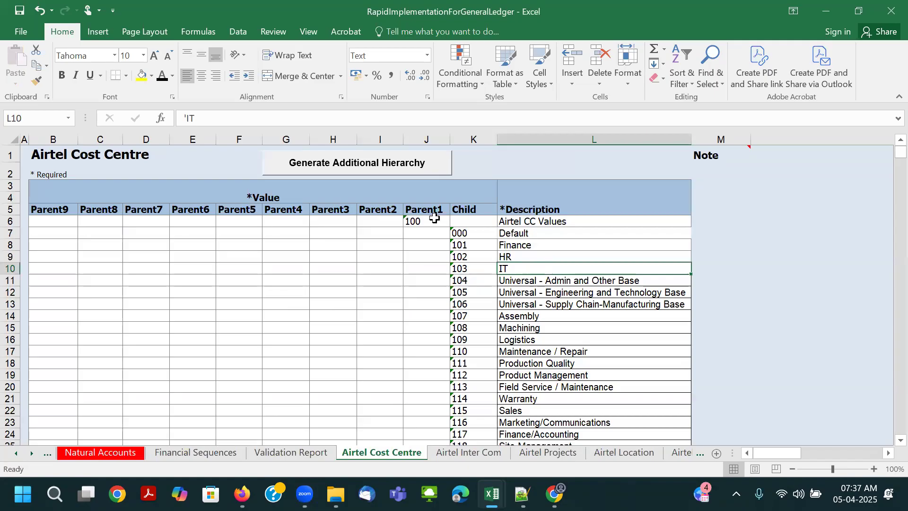
{"action": "left_click", "coordinate": [414, 219]}
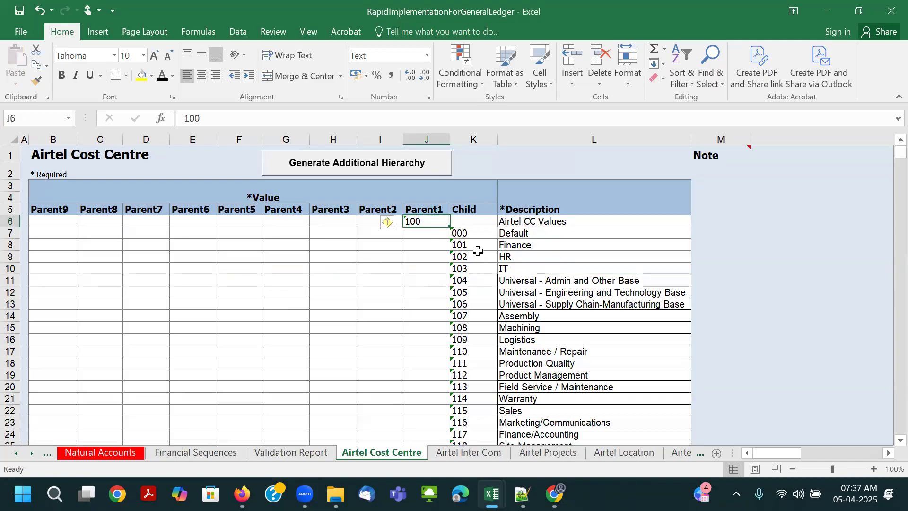
{"action": "left_click", "coordinate": [522, 223]}
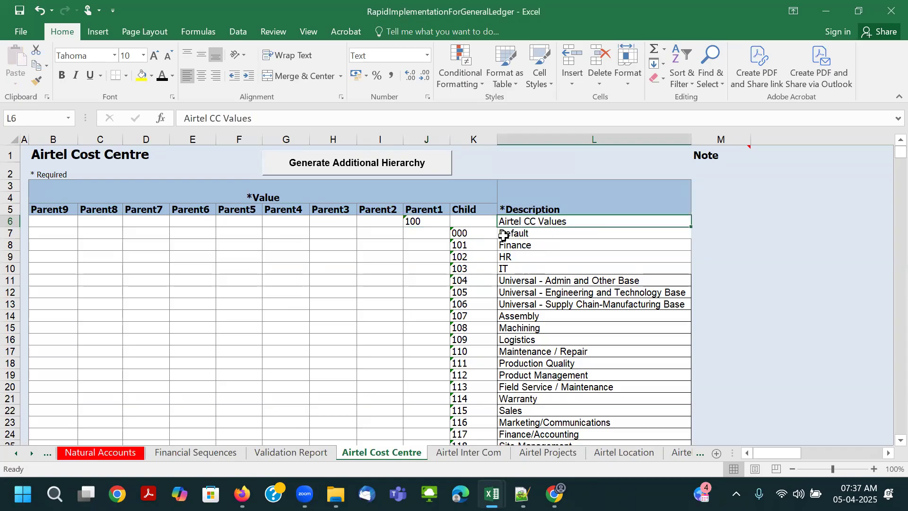
{"action": "left_click", "coordinate": [483, 233]}
{"action": "left_click", "coordinate": [523, 233]}
{"action": "left_click", "coordinate": [484, 244]}
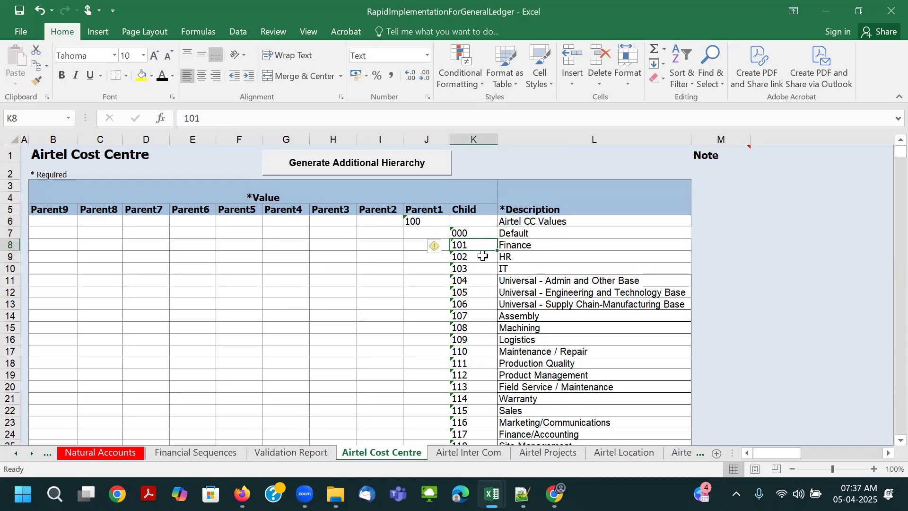
{"action": "left_click", "coordinate": [535, 244]}
{"action": "left_click", "coordinate": [525, 257]}
{"action": "scroll", "coordinate": [534, 286], "scroll_direction": "down", "scroll_amount": 5}
{"action": "scroll", "coordinate": [535, 290], "scroll_direction": "down", "scroll_amount": 9}
{"action": "scroll", "coordinate": [534, 288], "scroll_direction": "up", "scroll_amount": 11}
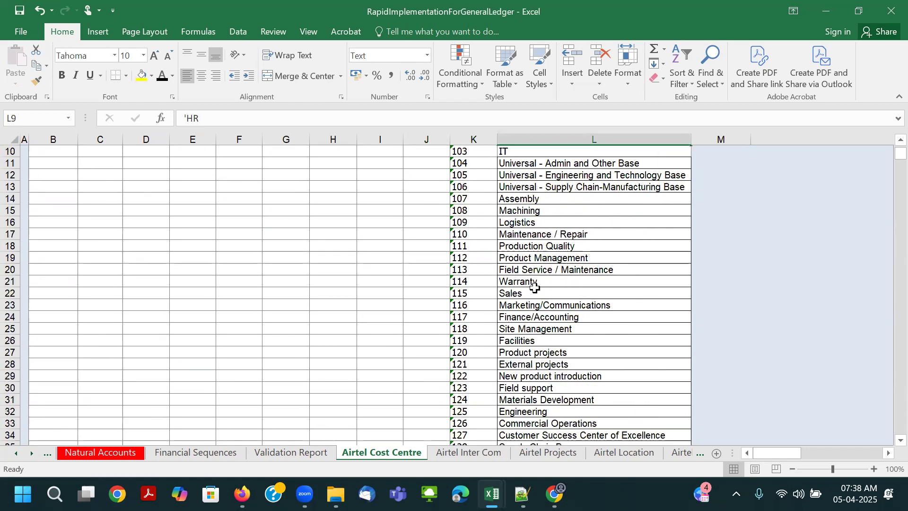
{"action": "scroll", "coordinate": [535, 287], "scroll_direction": "up", "scroll_amount": 3}
{"action": "key", "text": "ctrl+s"}
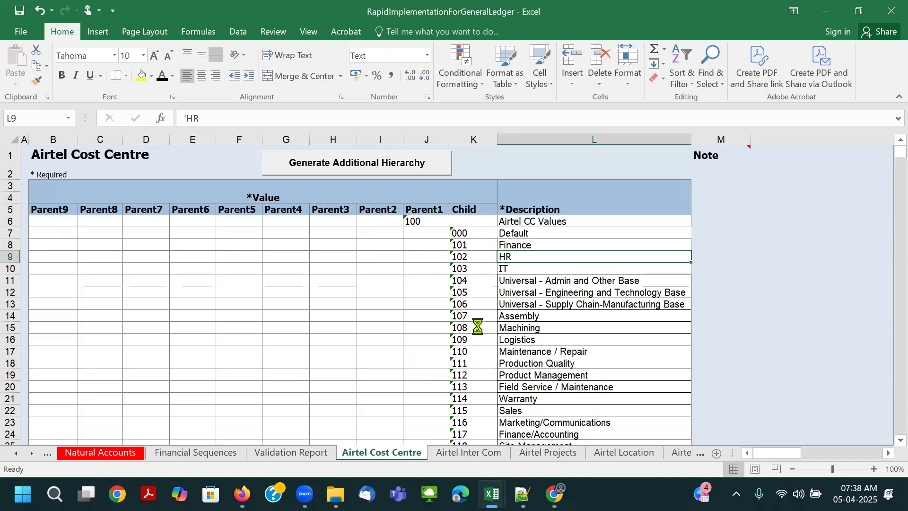
- Paste the intercompany values with descriptions into the Airtel Inter Com sheet from J6: parent 20000 and children 0000 through 1014
{"action": "left_click", "coordinate": [477, 455]}
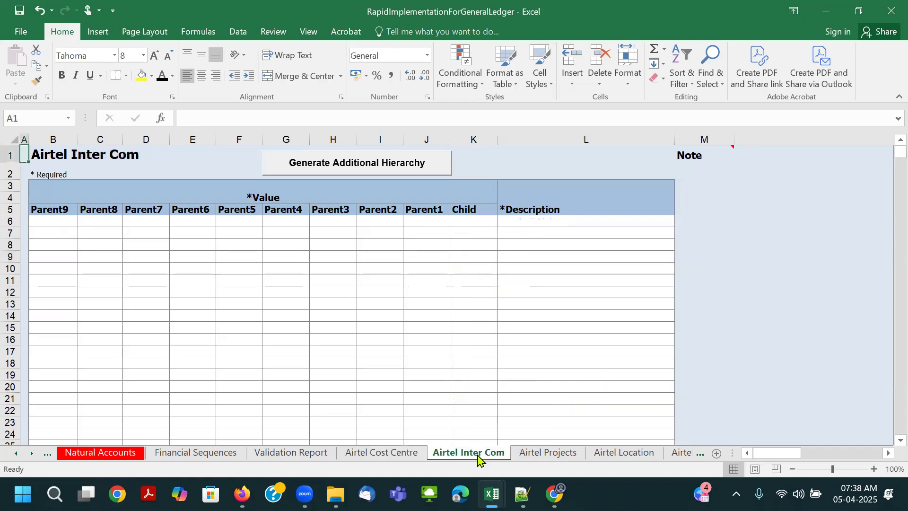
{"action": "left_click", "coordinate": [447, 222]}
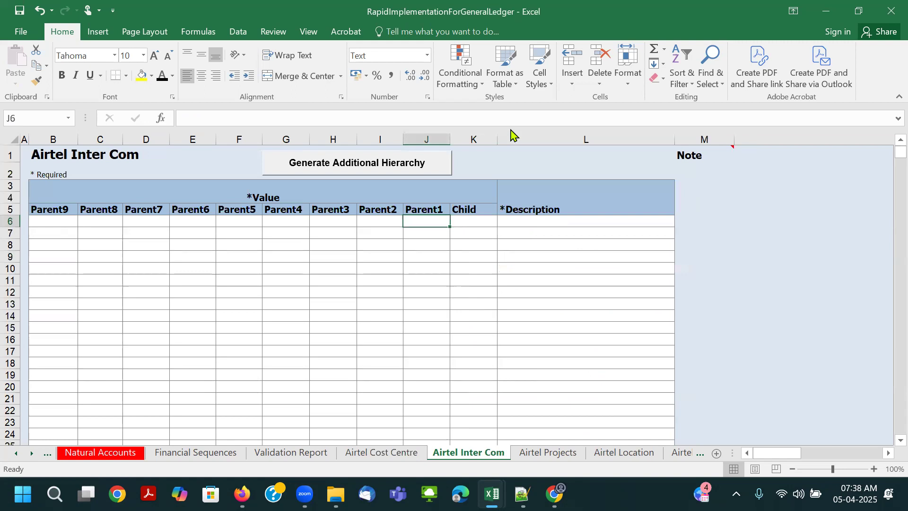
{"action": "key", "text": "ctrl+v"}
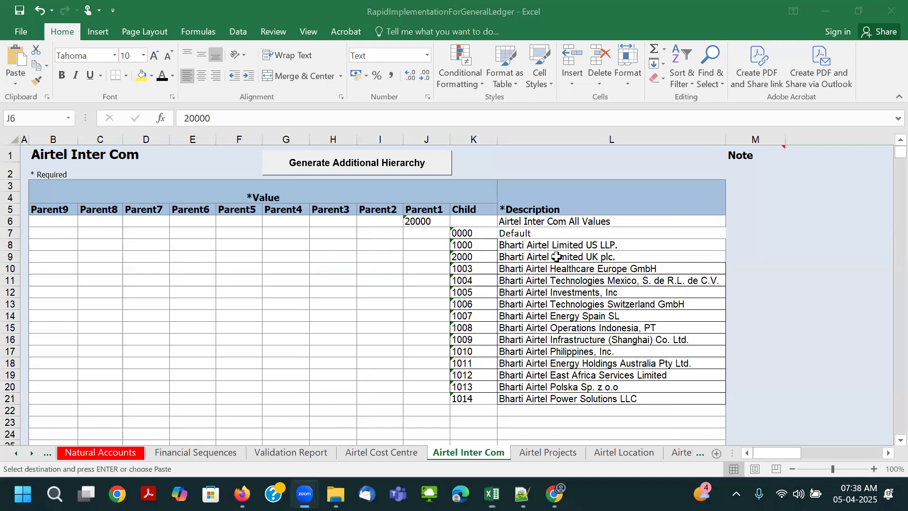
{"action": "left_click", "coordinate": [540, 266]}
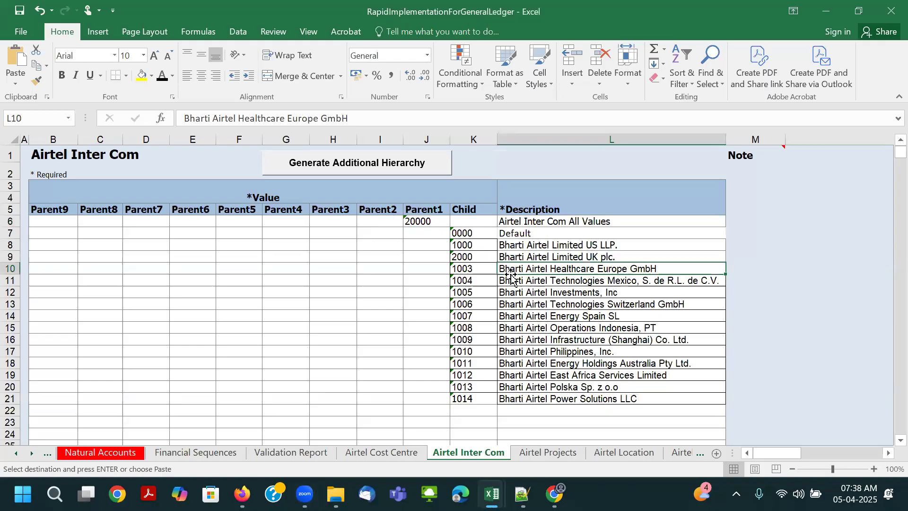
- Fill the child value 1000 and its Bharti Airtel Limited US LLP. description on the Airtel Inter Com sheet with magenta
{"action": "left_click_drag", "start_coordinate": [466, 246], "coordinate": [525, 242]}
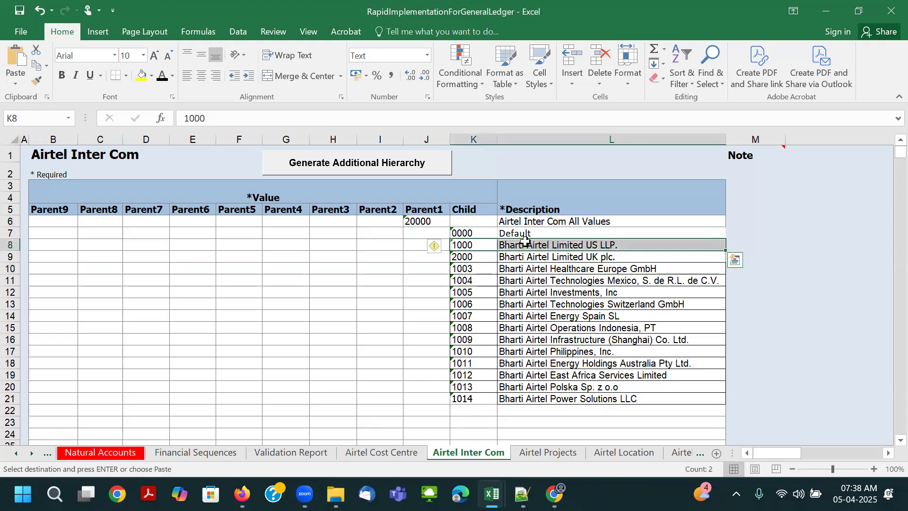
{"action": "left_click", "coordinate": [152, 75]}
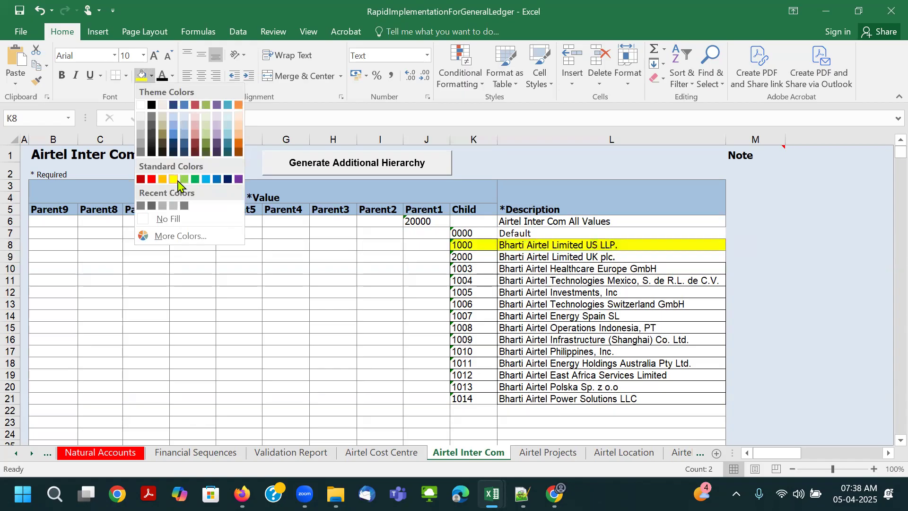
{"action": "key", "text": "ctrl+c"}
{"action": "left_click", "coordinate": [179, 236]}
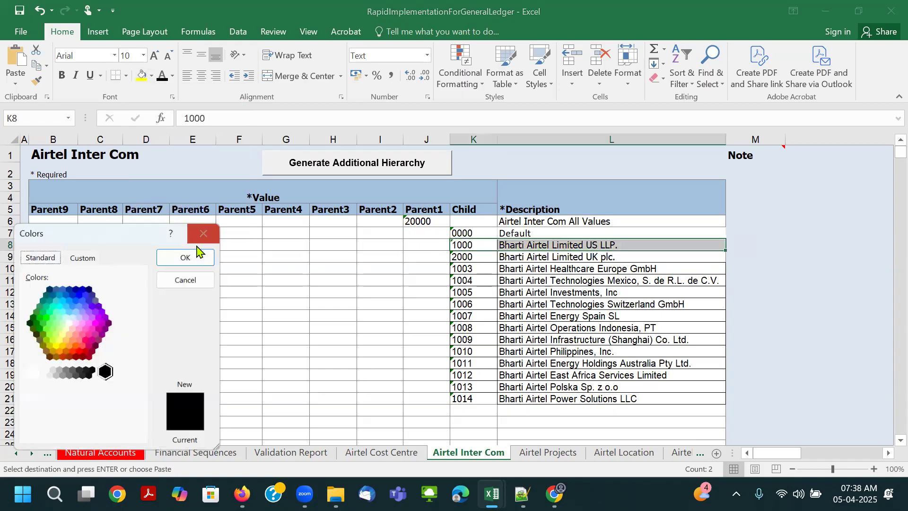
{"action": "left_click", "coordinate": [92, 325]}
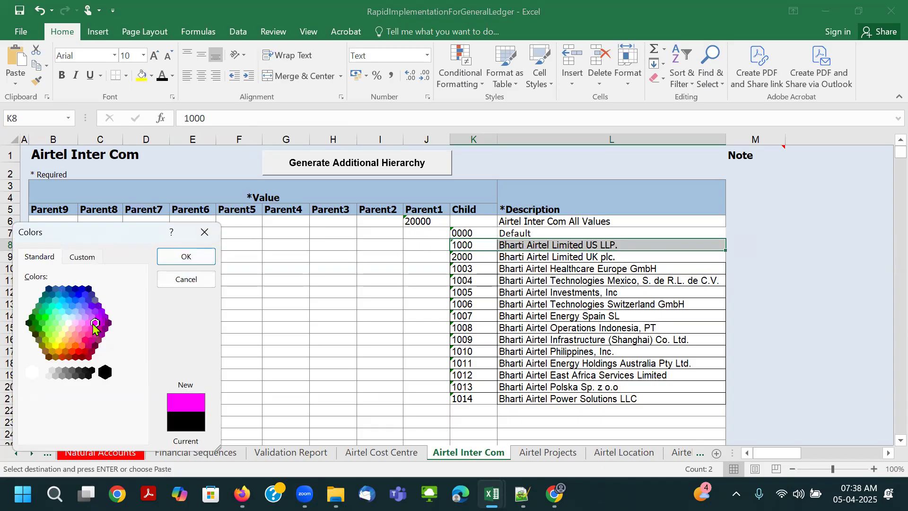
{"action": "left_click", "coordinate": [186, 256]}
{"action": "key", "text": "Down"}
{"action": "key", "text": "Down"}
{"action": "key", "text": "Down"}
{"action": "left_click", "coordinate": [491, 244]}
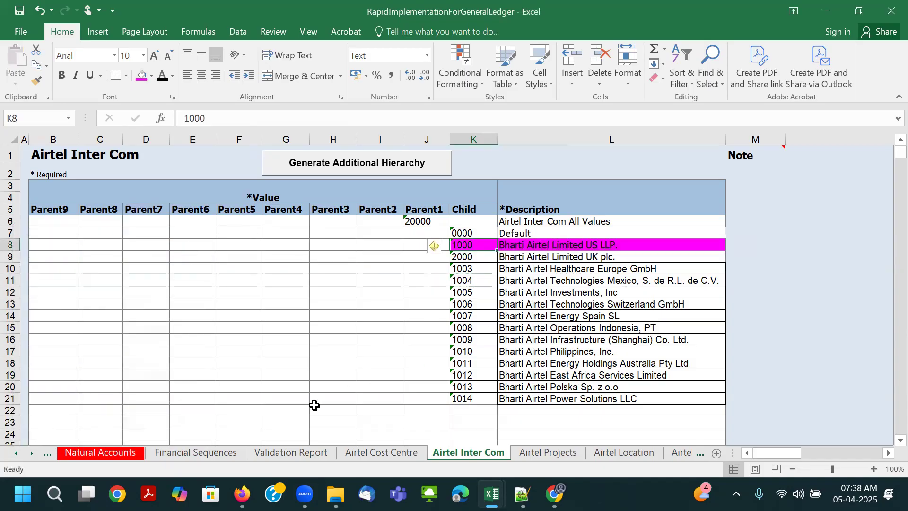
- Colour the Airtel Inter Com sheet tab with the same magenta and check its highlighted 1000 row
{"action": "left_click", "coordinate": [467, 256]}
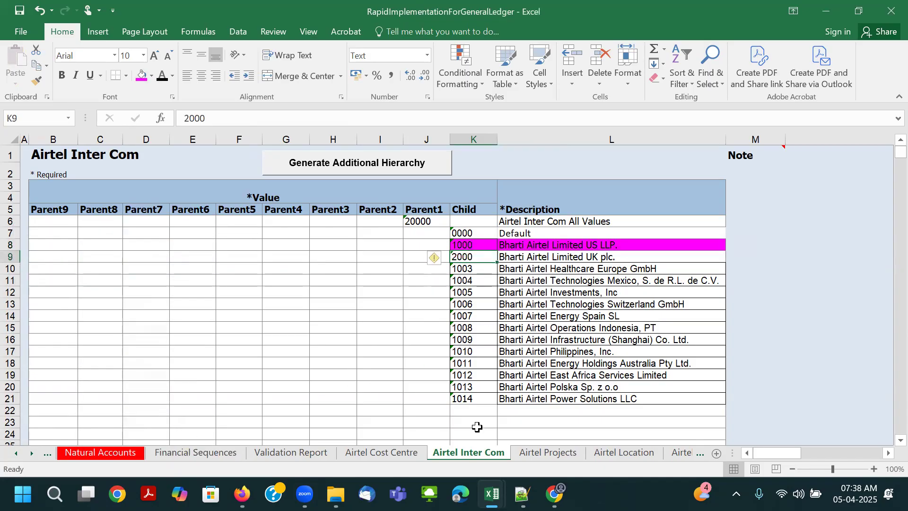
{"action": "right_click", "coordinate": [473, 456]}
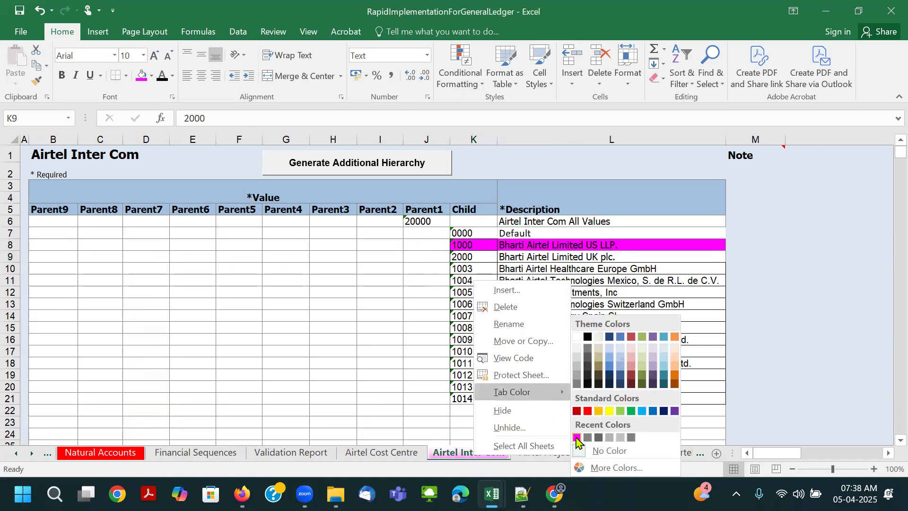
{"action": "left_click", "coordinate": [563, 427]}
{"action": "left_click", "coordinate": [654, 456]}
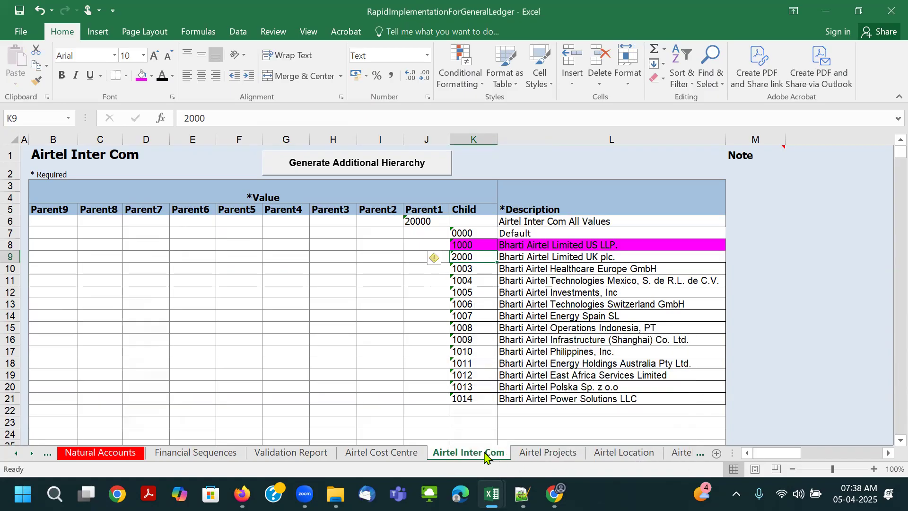
{"action": "right_click", "coordinate": [484, 453]}
{"action": "mouse_move", "coordinate": [540, 394]}
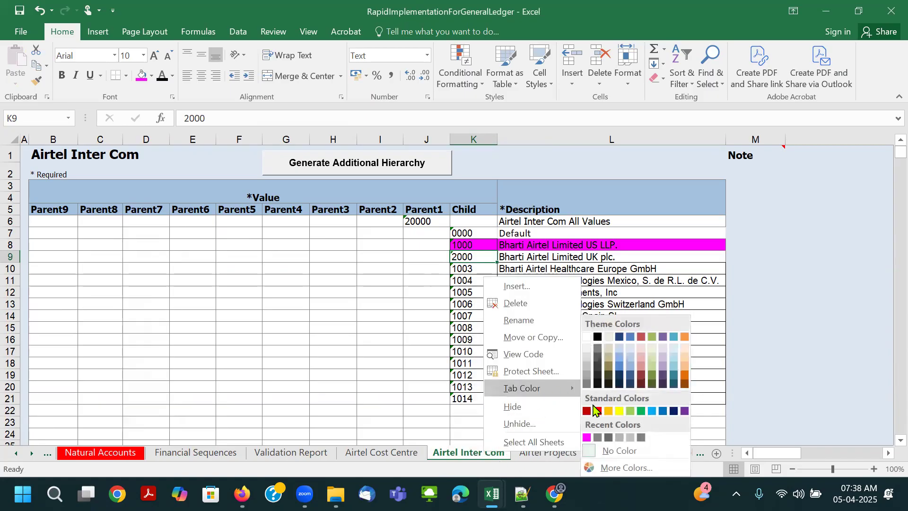
{"action": "left_click", "coordinate": [589, 436]}
{"action": "left_click", "coordinate": [485, 410]}
{"action": "left_click", "coordinate": [470, 245]}
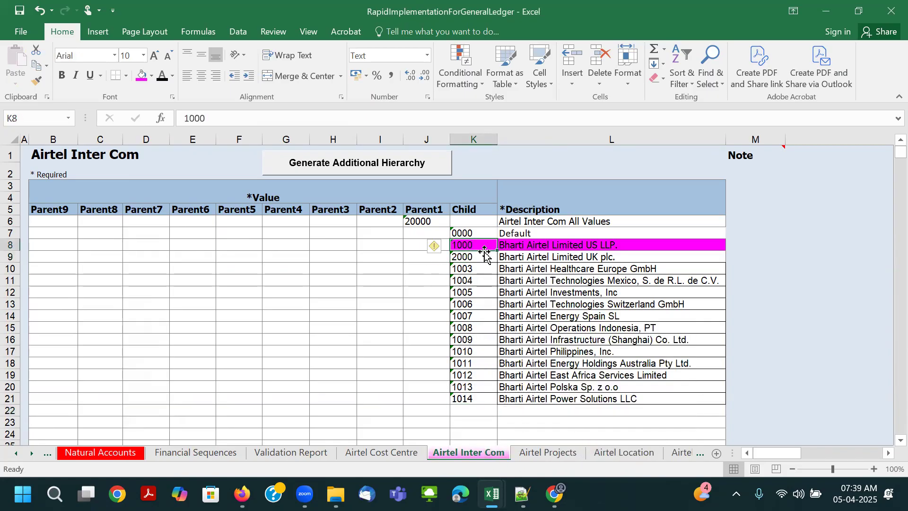
{"action": "left_click", "coordinate": [538, 244]}
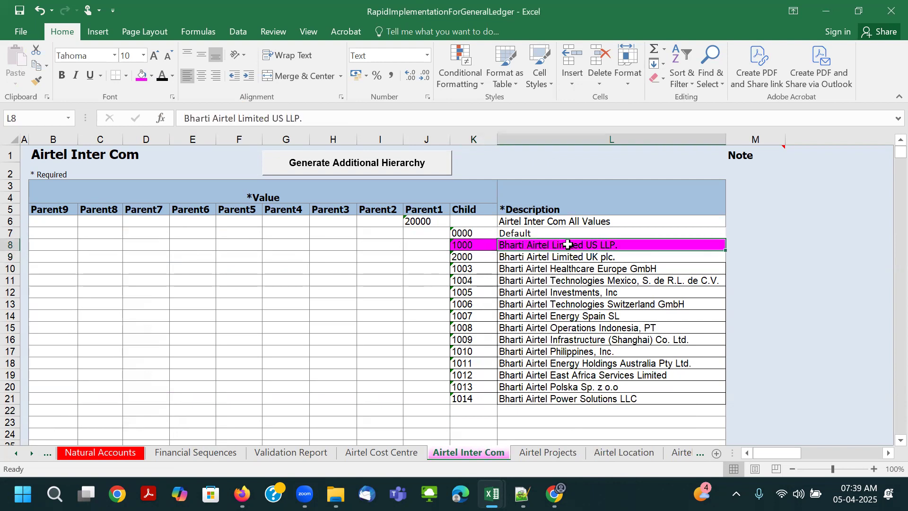
{"action": "key", "text": "Left"}
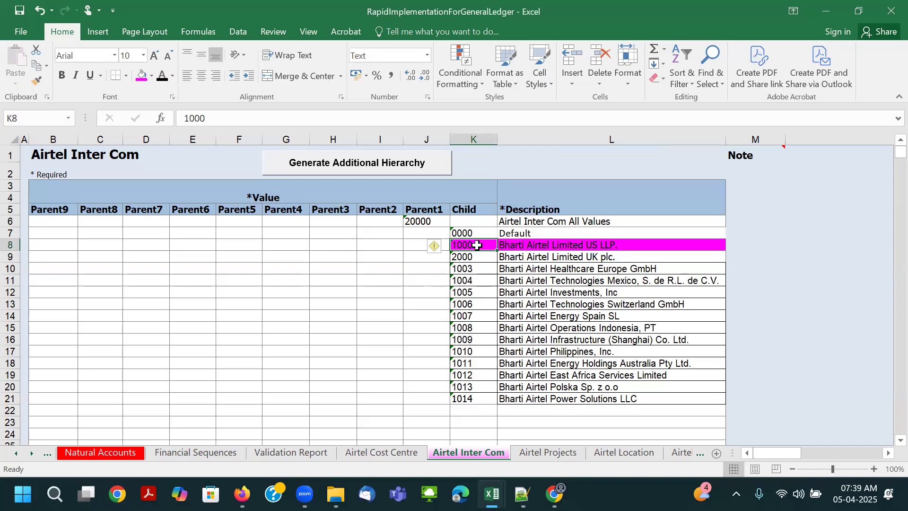
- On the Companies and Legal Entities sheet, fill the child value 1000 and its company description in K7:L7 with magenta
{"action": "left_click", "coordinate": [15, 455]}
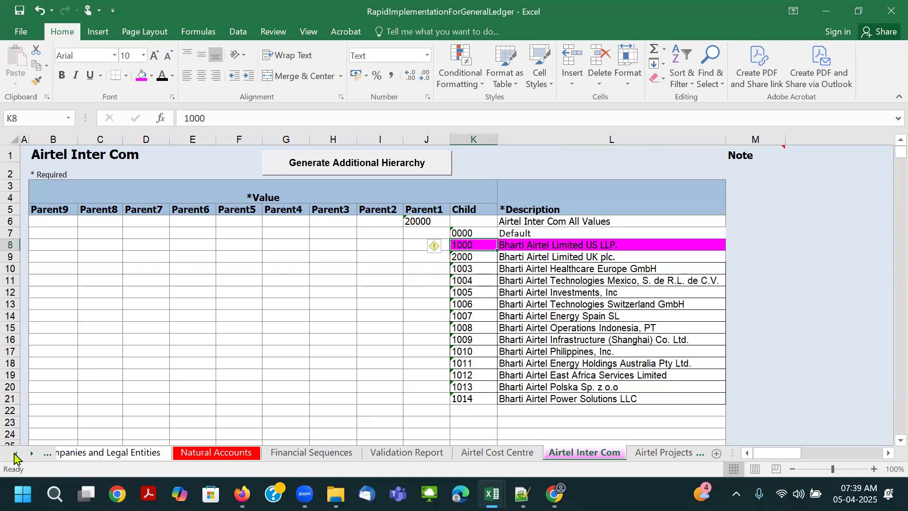
{"action": "left_click", "coordinate": [15, 455]}
{"action": "left_click", "coordinate": [187, 453]}
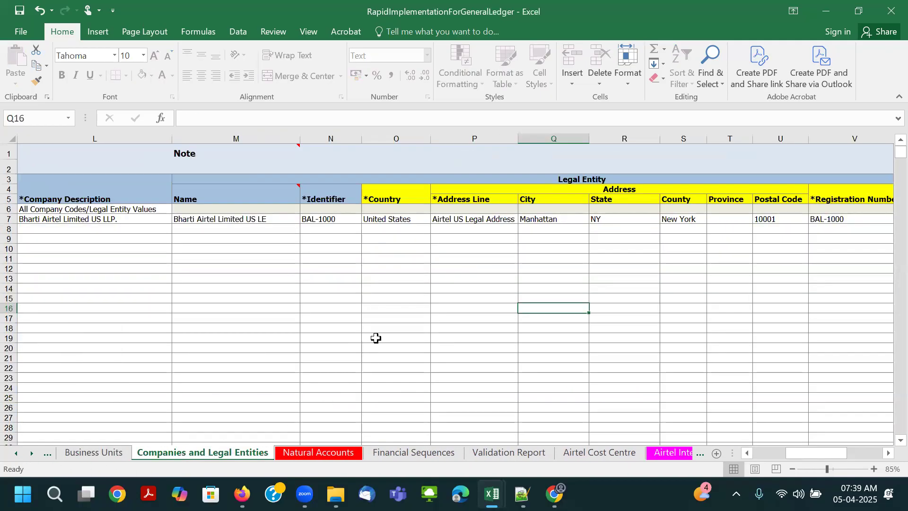
{"action": "left_click", "coordinate": [746, 452]}
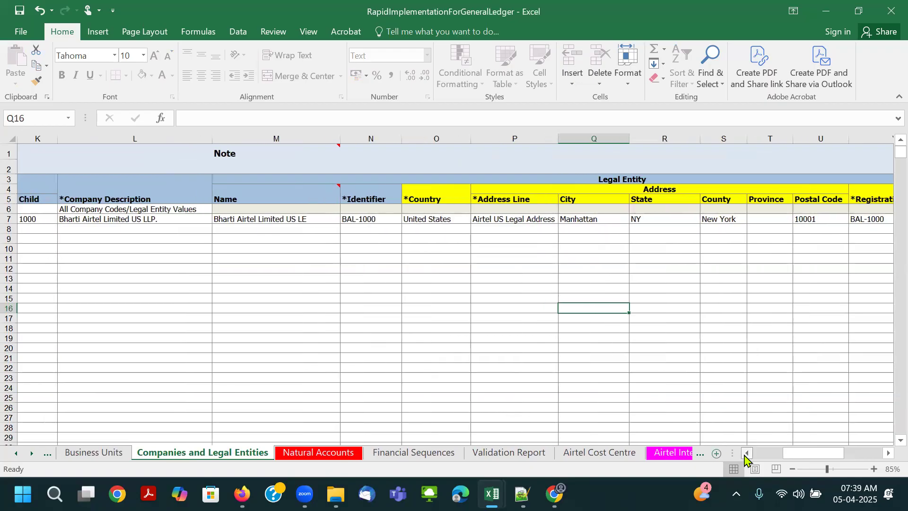
{"action": "left_click", "coordinate": [746, 453]}
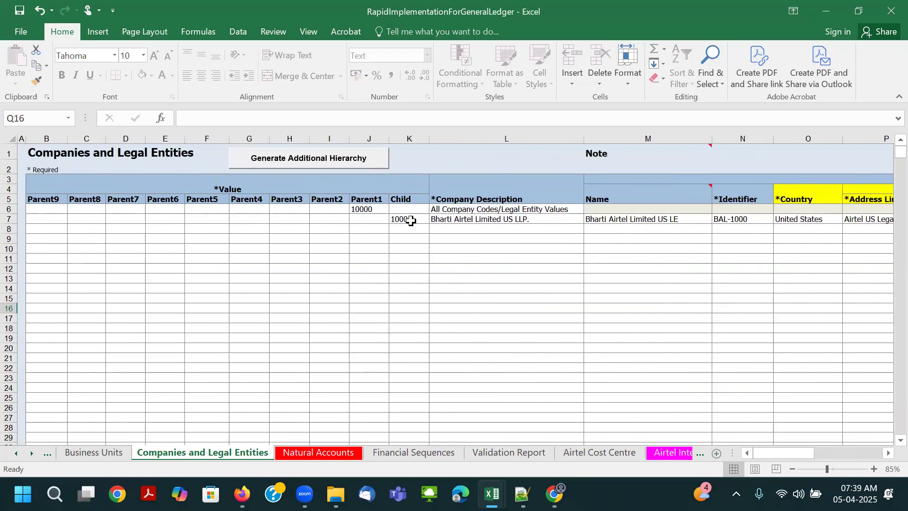
{"action": "left_click_drag", "start_coordinate": [410, 218], "coordinate": [481, 221]}
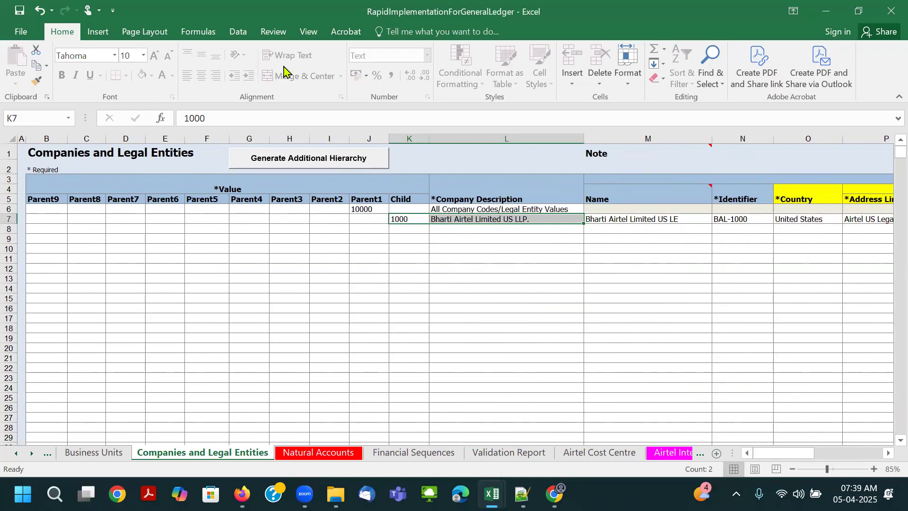
{"action": "left_click", "coordinate": [273, 32]}
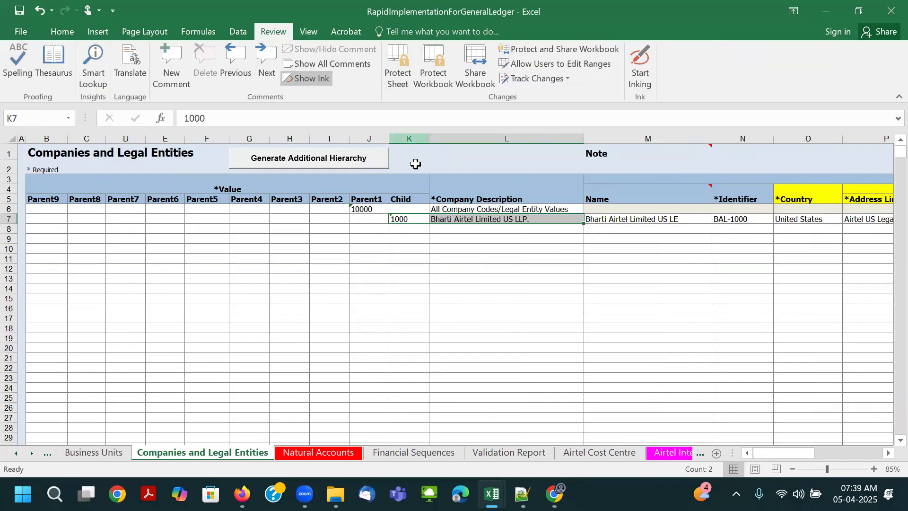
{"action": "left_click", "coordinate": [62, 31]}
{"action": "left_click", "coordinate": [143, 77]}
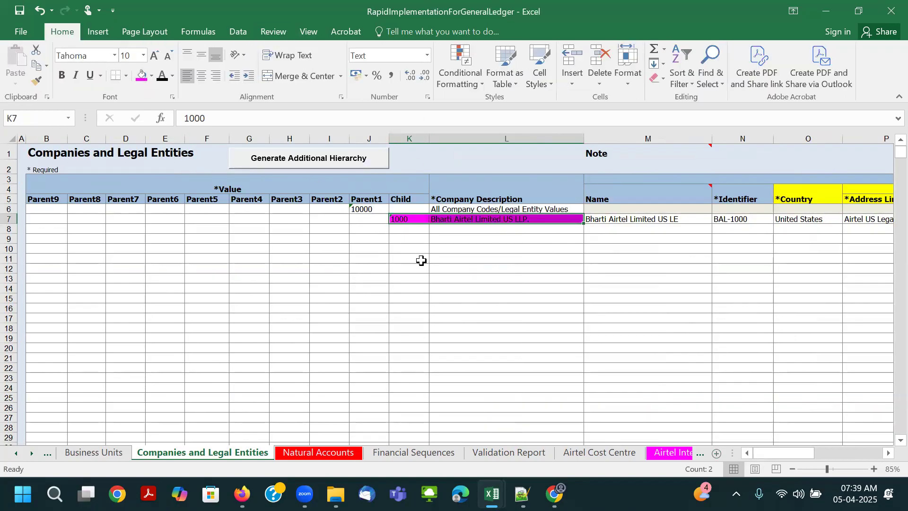
{"action": "left_click", "coordinate": [420, 260]}
{"action": "left_click", "coordinate": [399, 219]}
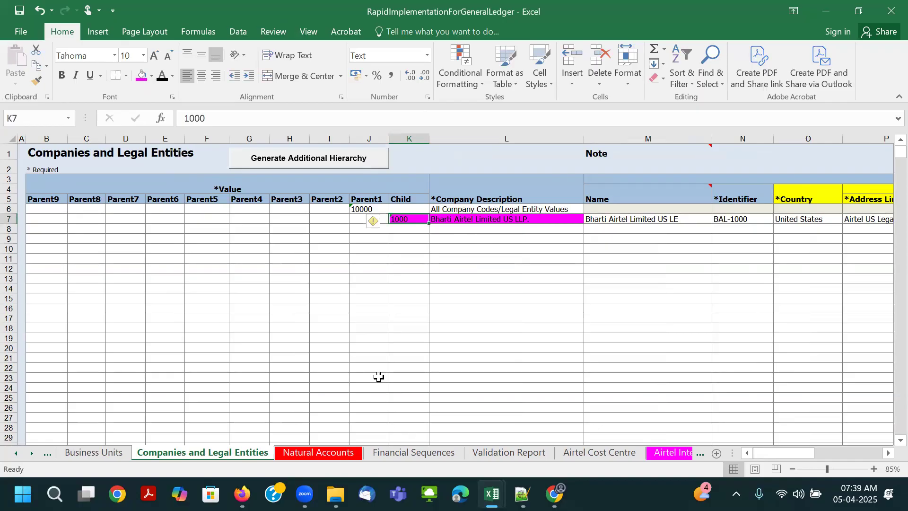
- Compare the highlighted 1000 value and its description between the Companies and Legal Entities sheet and the Airtel Inter Com sheet
{"action": "left_click", "coordinate": [407, 229]}
{"action": "left_click", "coordinate": [405, 219]}
{"action": "left_click", "coordinate": [460, 219]}
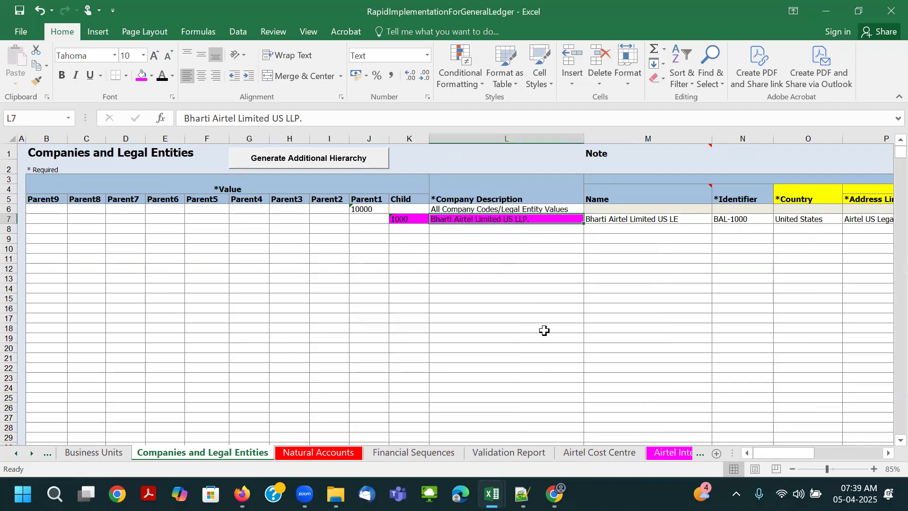
{"action": "left_click", "coordinate": [673, 456]}
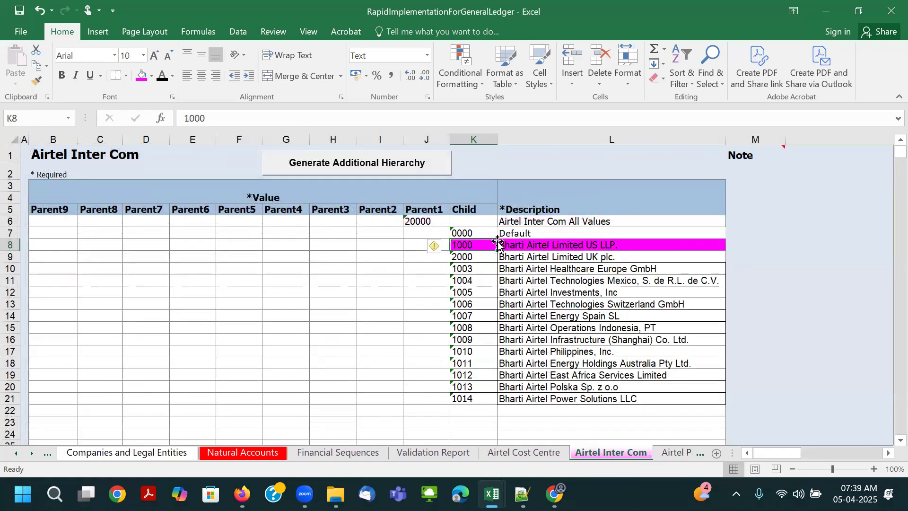
{"action": "left_click", "coordinate": [519, 245]}
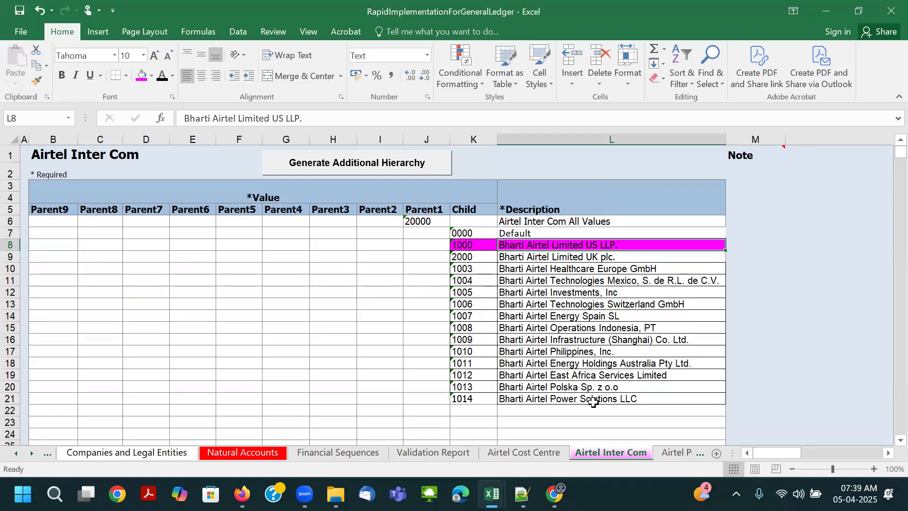
{"action": "left_click", "coordinate": [468, 245]}
{"action": "left_click", "coordinate": [532, 245]}
{"action": "left_click", "coordinate": [48, 454]}
{"action": "left_click", "coordinate": [514, 229]}
{"action": "left_click", "coordinate": [516, 220]}
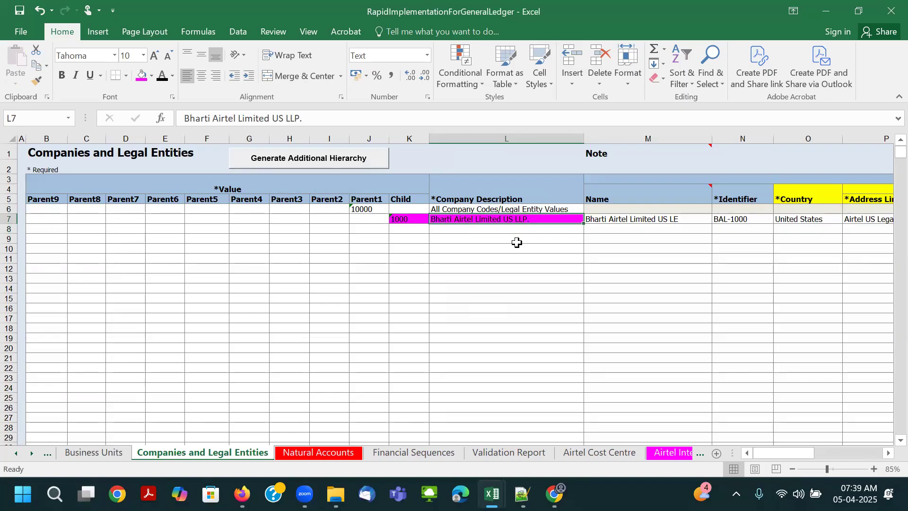
{"action": "left_click_drag", "start_coordinate": [424, 220], "coordinate": [446, 221]}
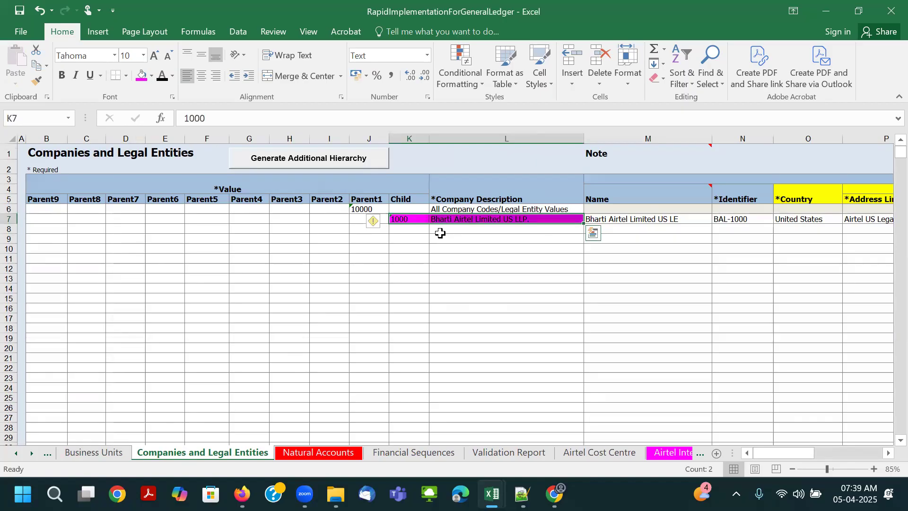
{"action": "left_click", "coordinate": [462, 238]}
{"action": "left_click", "coordinate": [404, 220]}
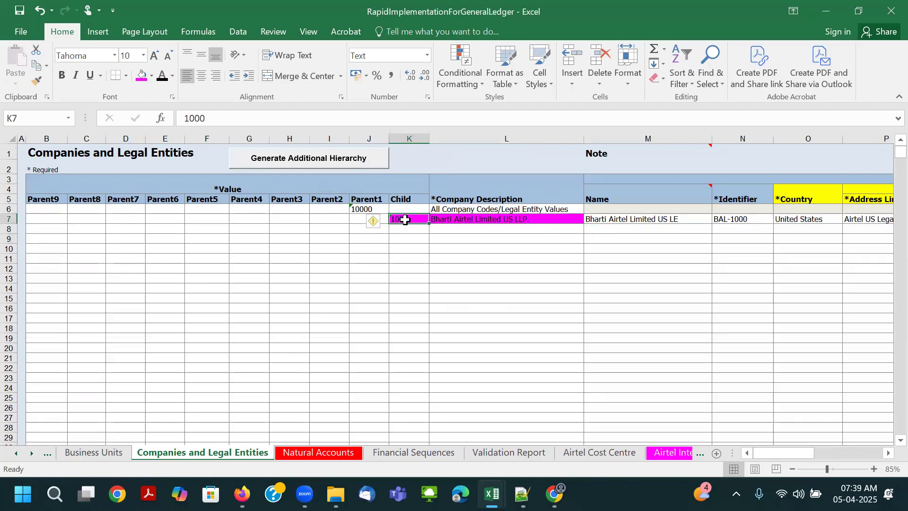
{"action": "left_click_drag", "start_coordinate": [404, 219], "coordinate": [472, 218]}
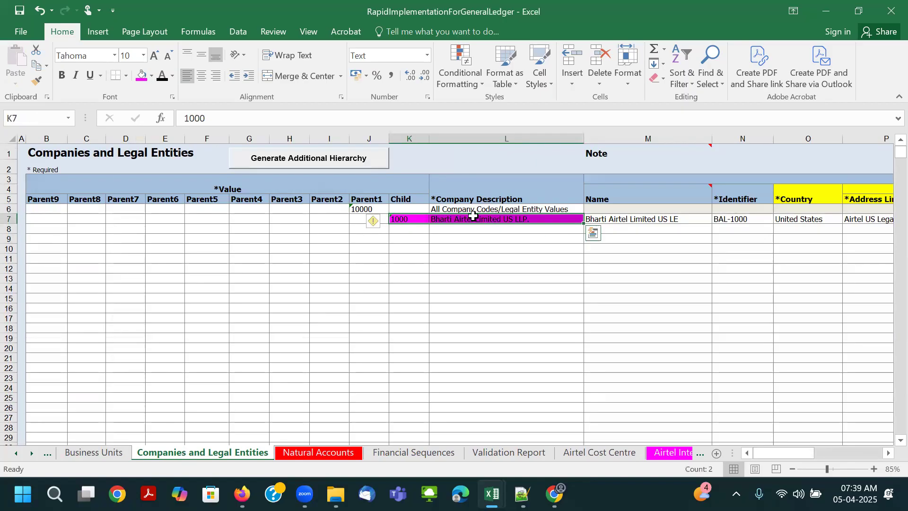
{"action": "left_click", "coordinate": [416, 229]}
{"action": "left_click", "coordinate": [454, 218]}
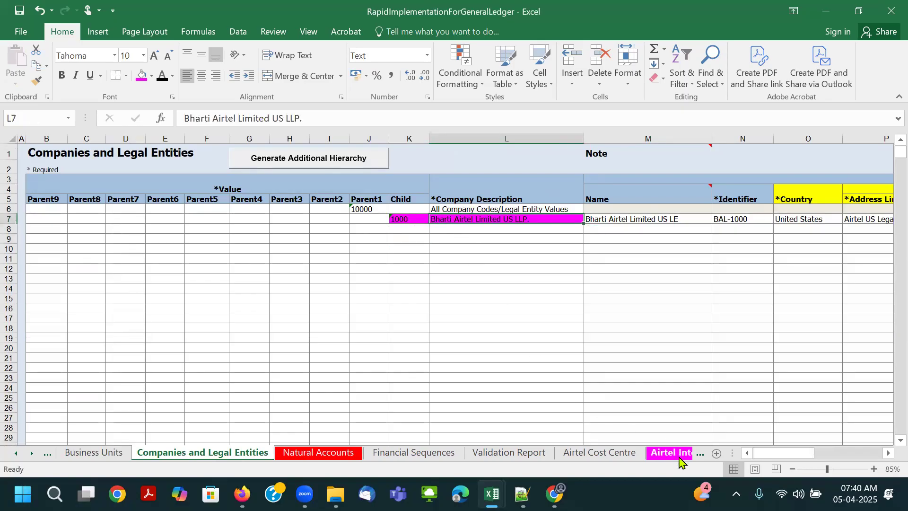
{"action": "left_click", "coordinate": [679, 456]}
{"action": "left_click", "coordinate": [468, 244]}
{"action": "left_click", "coordinate": [510, 245]}
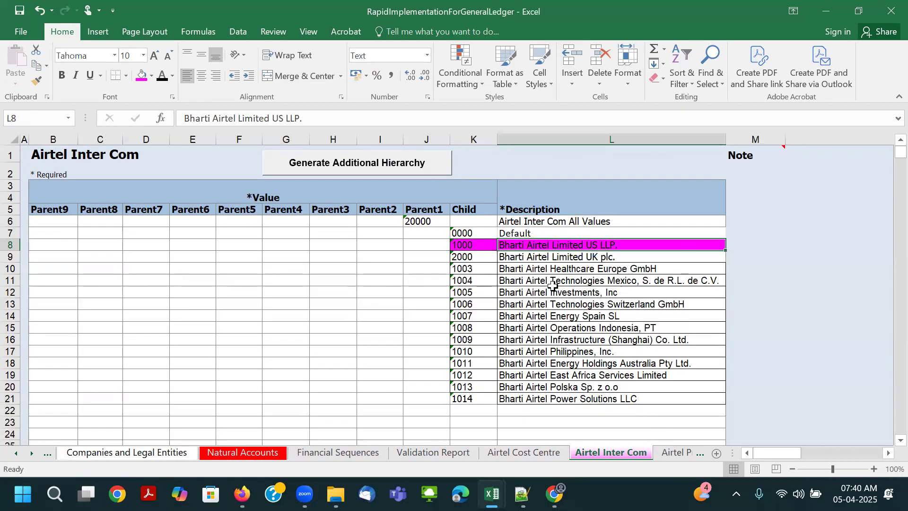
{"action": "scroll", "coordinate": [552, 285], "scroll_direction": "down", "scroll_amount": 1}
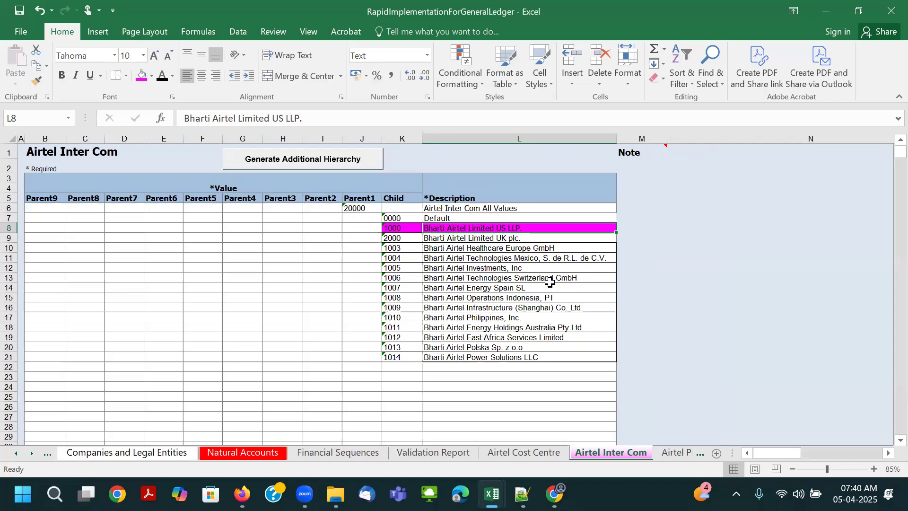
{"action": "left_click", "coordinate": [475, 278]}
{"action": "left_click", "coordinate": [416, 230]}
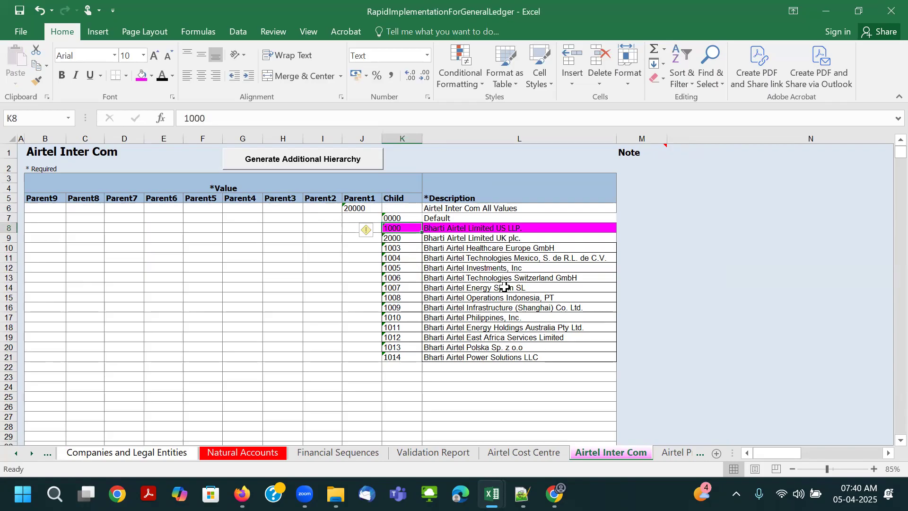
- Save the workbook and colour the Airtel Cost Centre sheet tab dark red
{"action": "key", "text": "ctrl+s"}
{"action": "left_click", "coordinate": [543, 452]}
{"action": "right_click", "coordinate": [542, 453]}
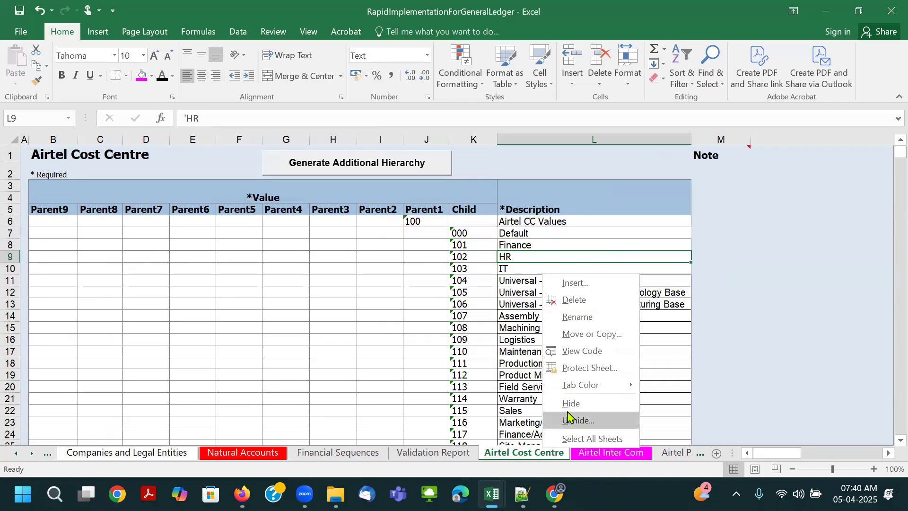
{"action": "mouse_move", "coordinate": [587, 388]}
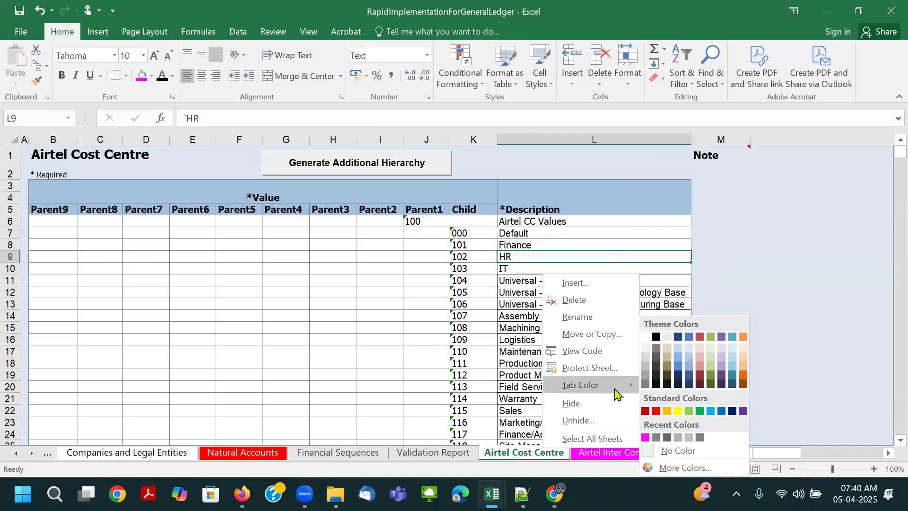
{"action": "left_click", "coordinate": [655, 411]}
{"action": "left_click", "coordinate": [613, 452]}
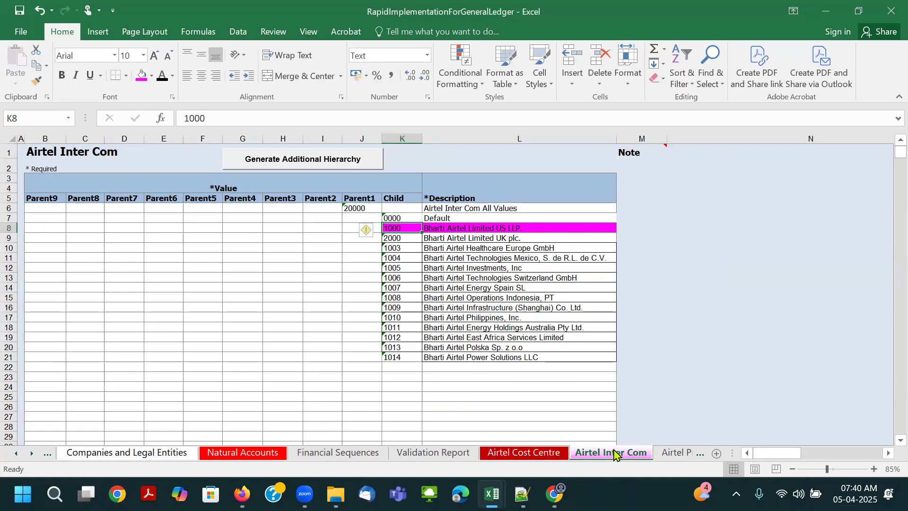
- Paste the project child values 00000 and XC001 through XC010 with their descriptions into K7:L17 of the Airtel Projects sheet
{"action": "left_click", "coordinate": [664, 453]}
{"action": "left_click", "coordinate": [456, 220]}
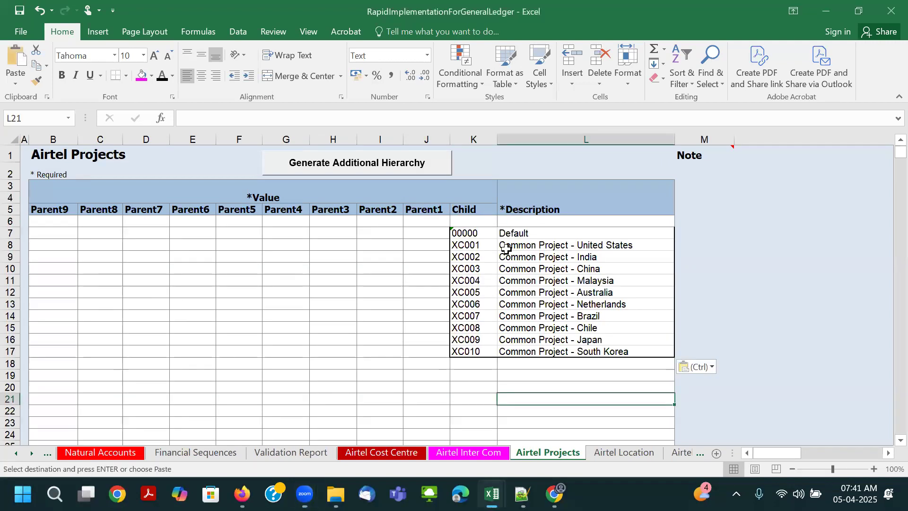
- Check the character length of the child values 00000 and XC001 on the Airtel Projects sheet without changing them
{"action": "left_click", "coordinate": [487, 243]}
{"action": "left_click", "coordinate": [465, 233]}
{"action": "double_click", "coordinate": [465, 233]}
{"action": "left_click_drag", "start_coordinate": [465, 233], "coordinate": [489, 233]}
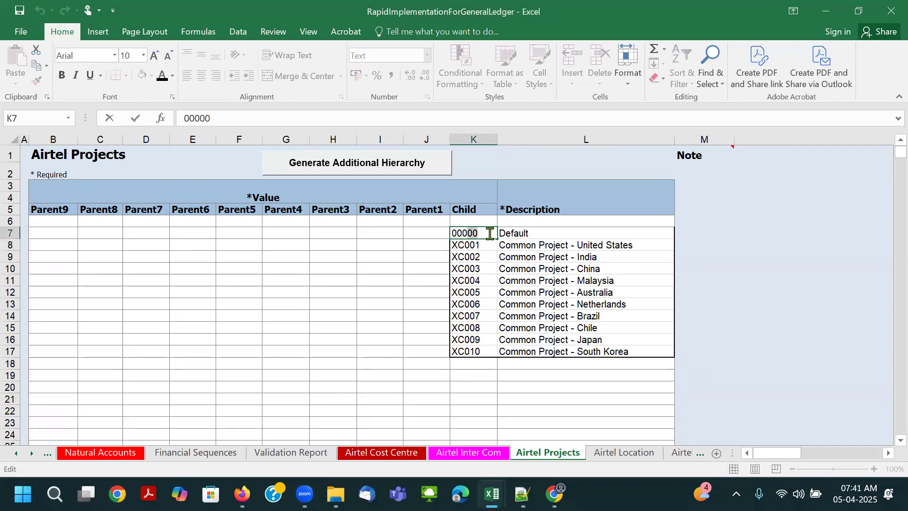
{"action": "left_click", "coordinate": [463, 244]}
{"action": "double_click", "coordinate": [466, 246]}
{"action": "left_click_drag", "start_coordinate": [450, 245], "coordinate": [478, 245]}
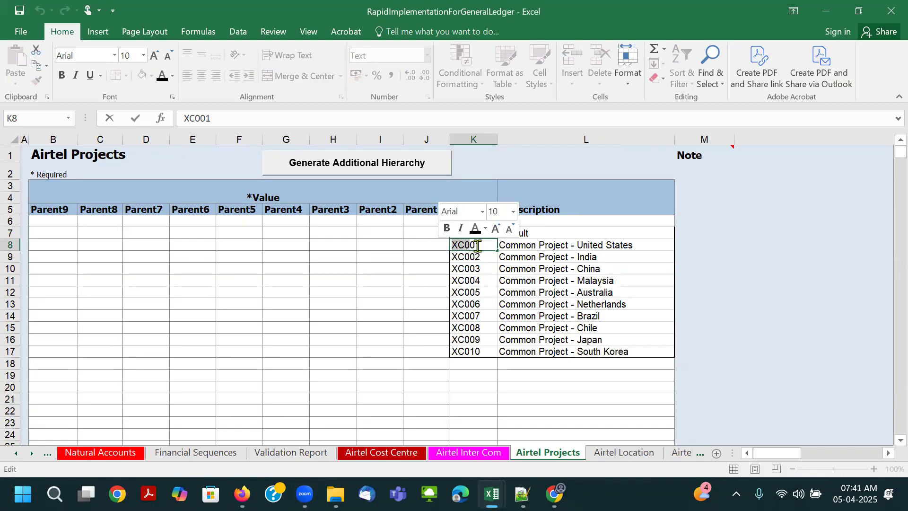
{"action": "left_click", "coordinate": [527, 265]}
{"action": "left_click", "coordinate": [477, 249]}
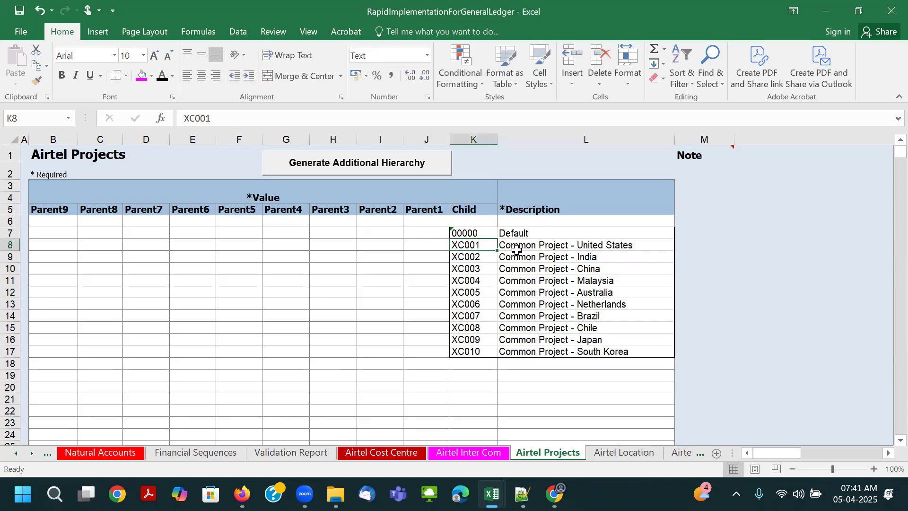
- Using the Airtel Inter Com parent as reference, enter Parent1 value 30000 and description Airtel All Project Values in row 6 of Airtel Projects
{"action": "left_click", "coordinate": [432, 225]}
{"action": "left_click", "coordinate": [478, 452]}
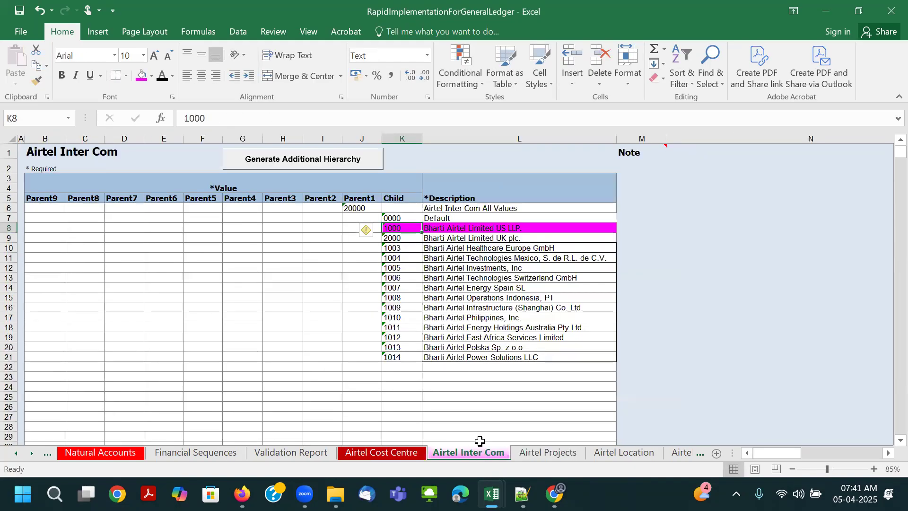
{"action": "left_click", "coordinate": [358, 210]}
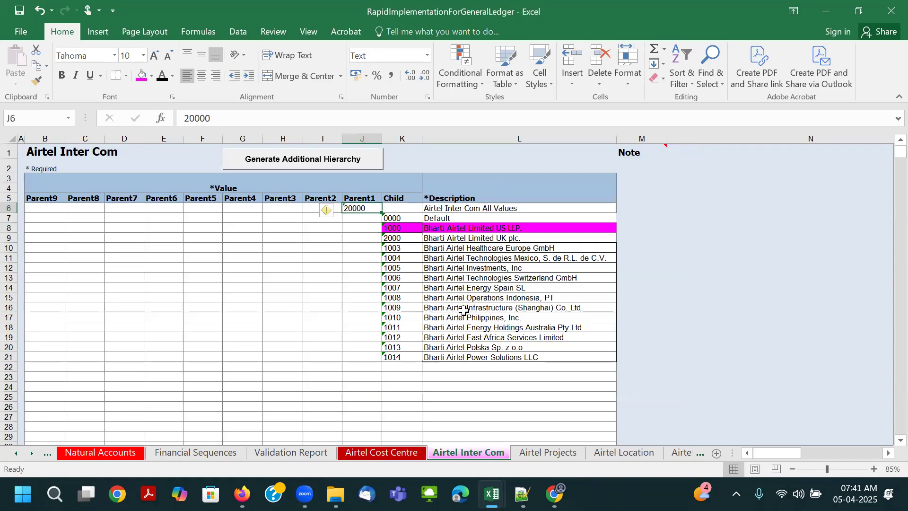
{"action": "left_click", "coordinate": [546, 453]}
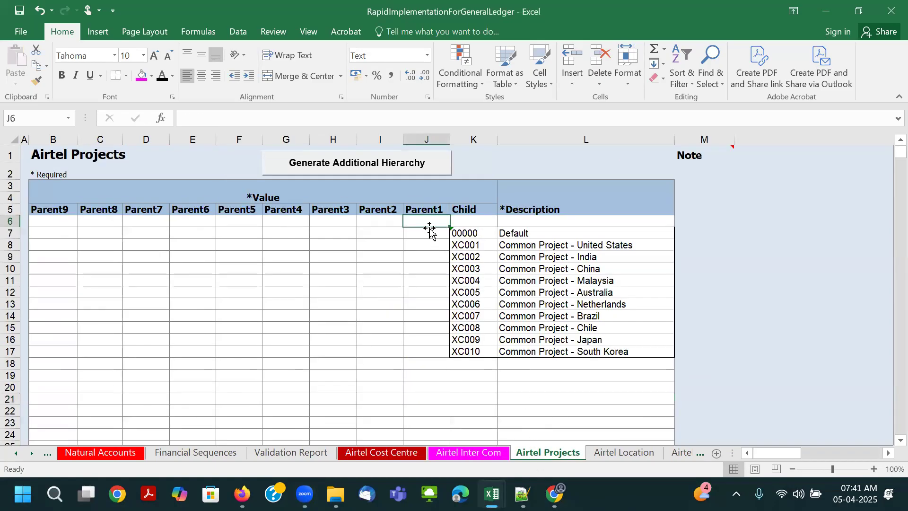
{"action": "type", "text": "30000"}
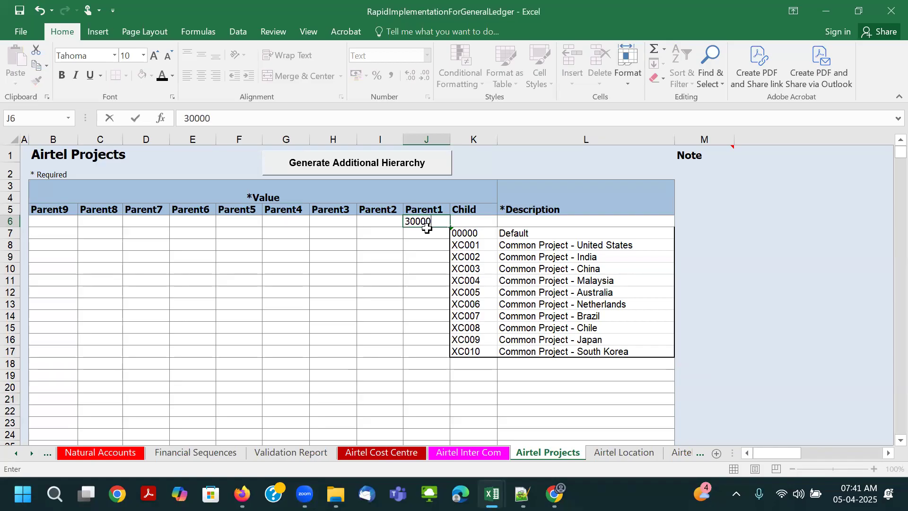
{"action": "key", "text": "Tab"}
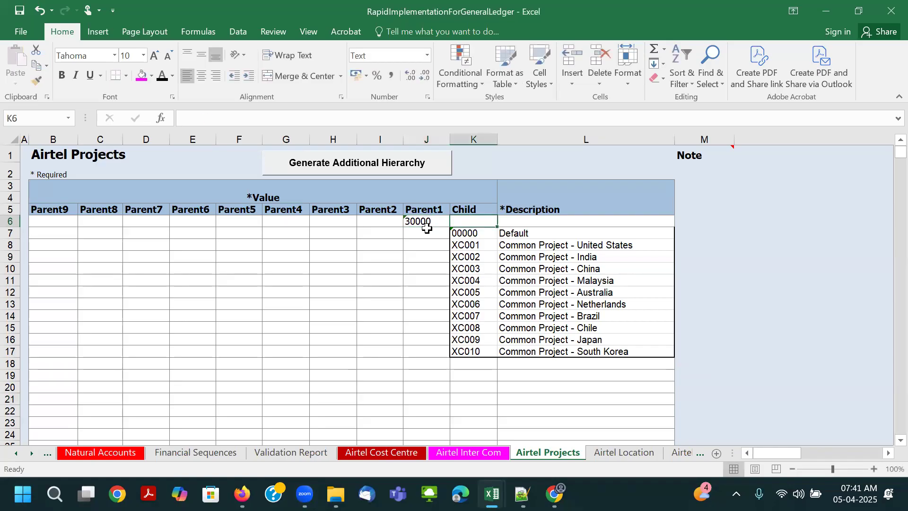
{"action": "key", "text": "Tab"}
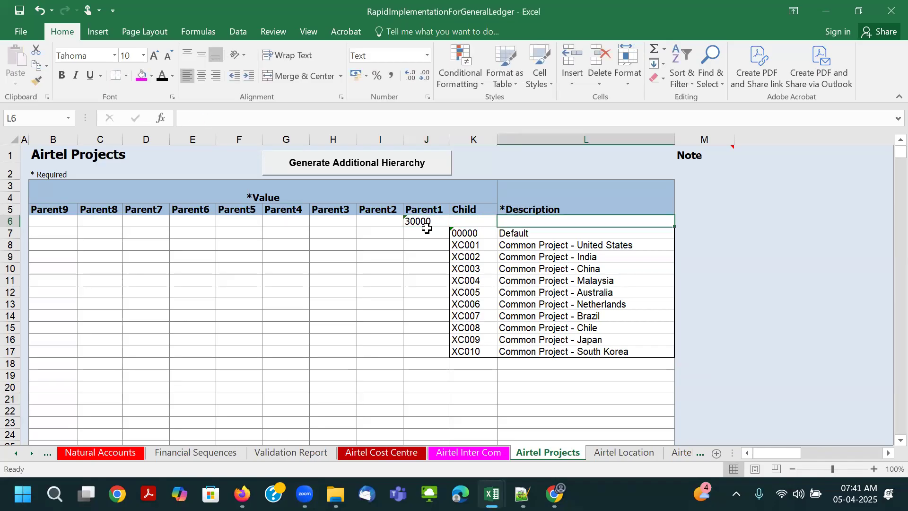
{"action": "type", "text": "Airtel All Proje"}
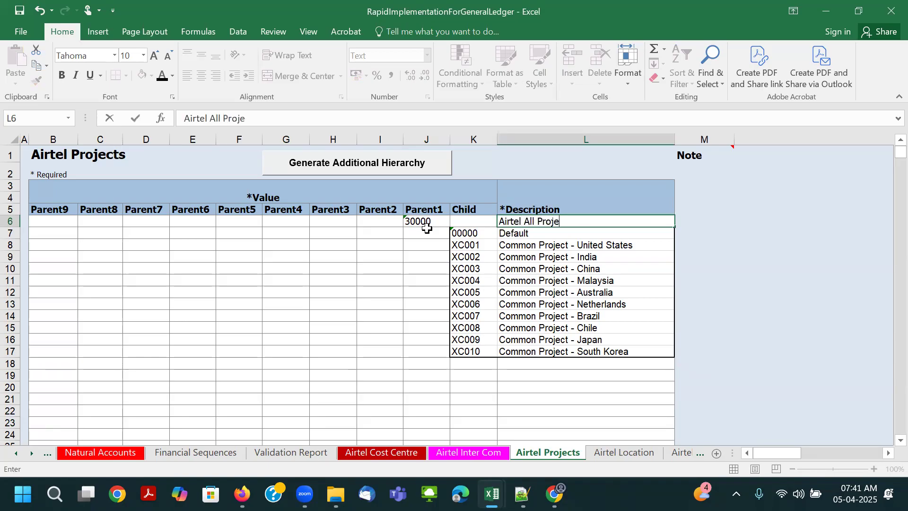
{"action": "type", "text": "ct Values"}
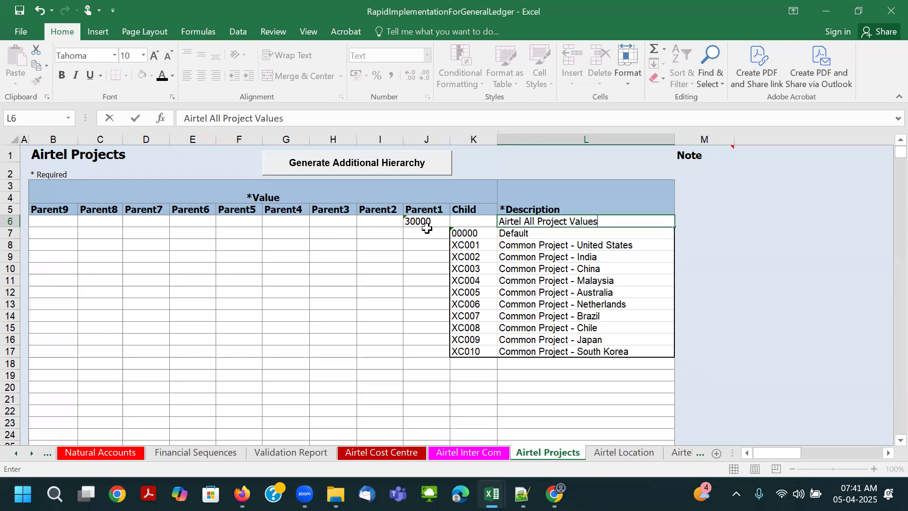
{"action": "key", "text": "Tab"}
{"action": "key", "text": "Left"}
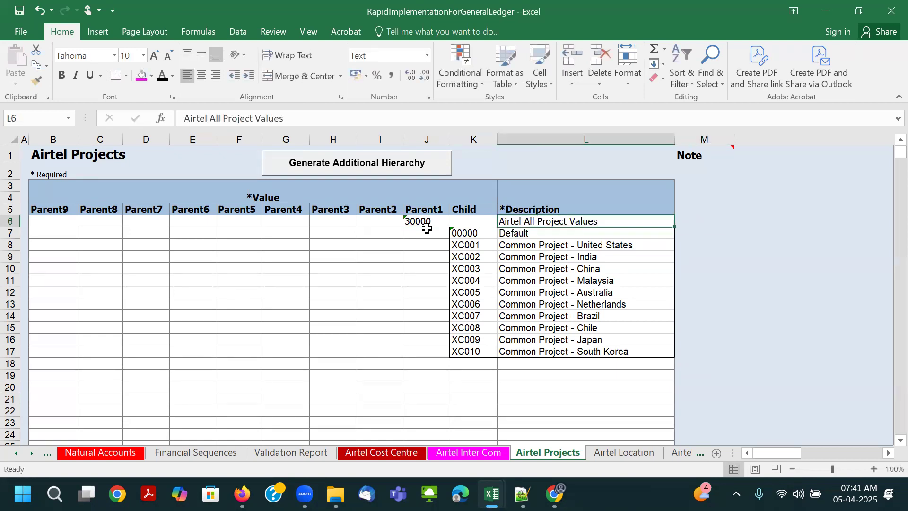
- Remove all borders from the project values range J6:L17 on the Airtel Projects sheet
{"action": "left_click_drag", "start_coordinate": [431, 220], "coordinate": [598, 351]}
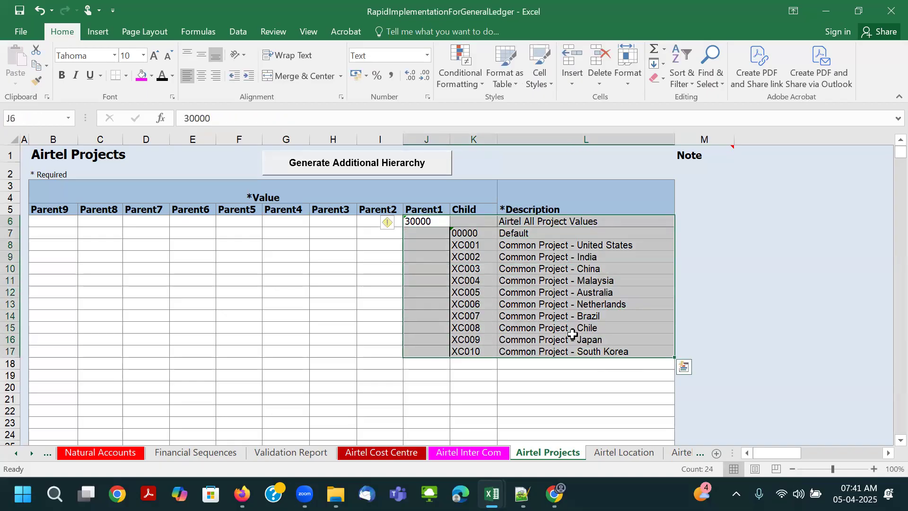
{"action": "left_click", "coordinate": [126, 76]}
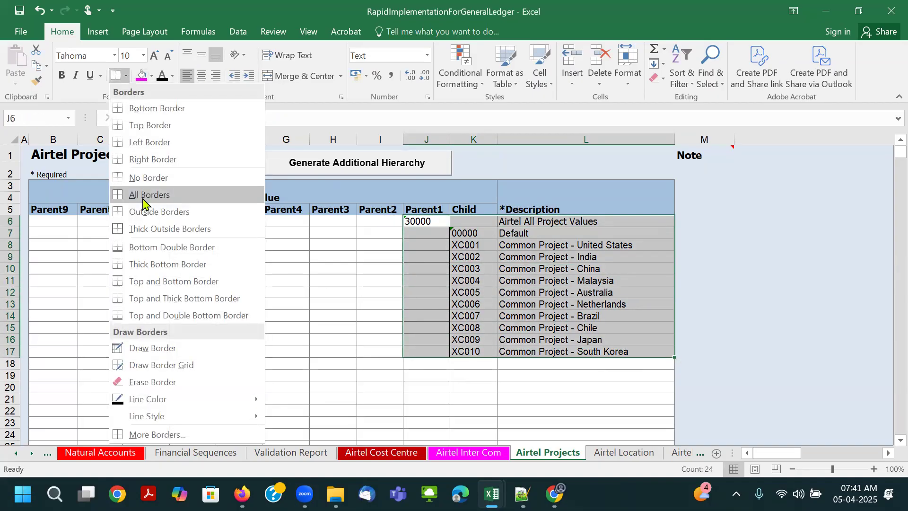
{"action": "left_click", "coordinate": [145, 178]}
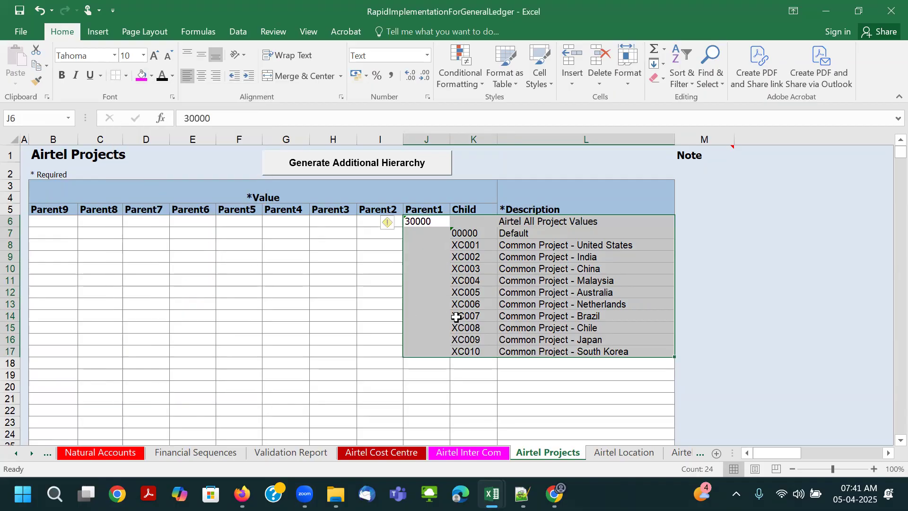
{"action": "left_click", "coordinate": [126, 76]}
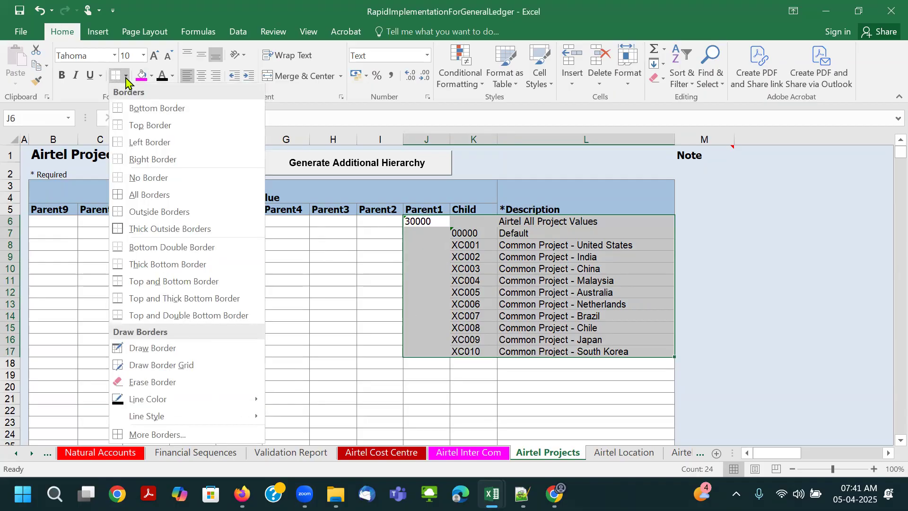
{"action": "left_click", "coordinate": [145, 177]}
- Copy the formatting of blank cell H11 onto the project values from J6 with Format Painter to match the sheet grid
{"action": "left_click", "coordinate": [337, 283]}
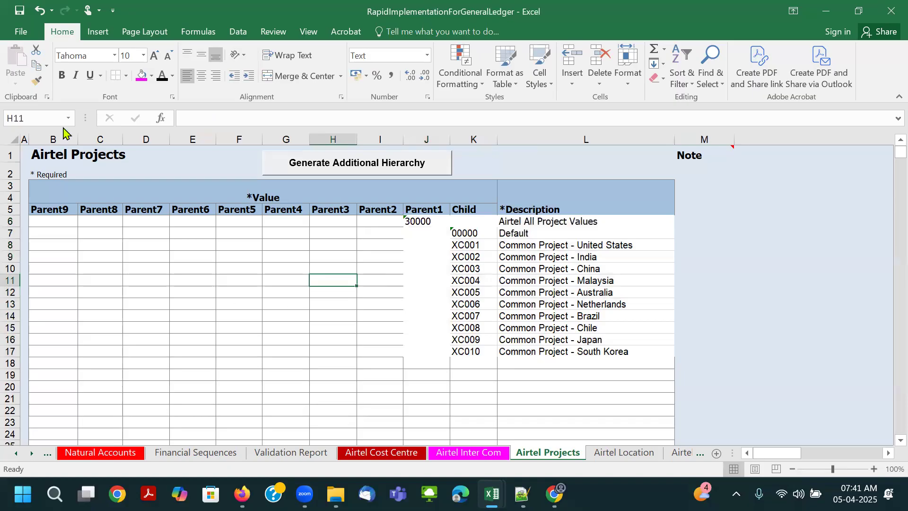
{"action": "left_click", "coordinate": [37, 81]}
{"action": "mouse_move", "coordinate": [416, 221]}
{"action": "left_mouse_down"}
{"action": "mouse_move", "coordinate": [608, 257]}
{"action": "mouse_move", "coordinate": [593, 363]}
{"action": "left_mouse_up"}
{"action": "left_click", "coordinate": [569, 391]}
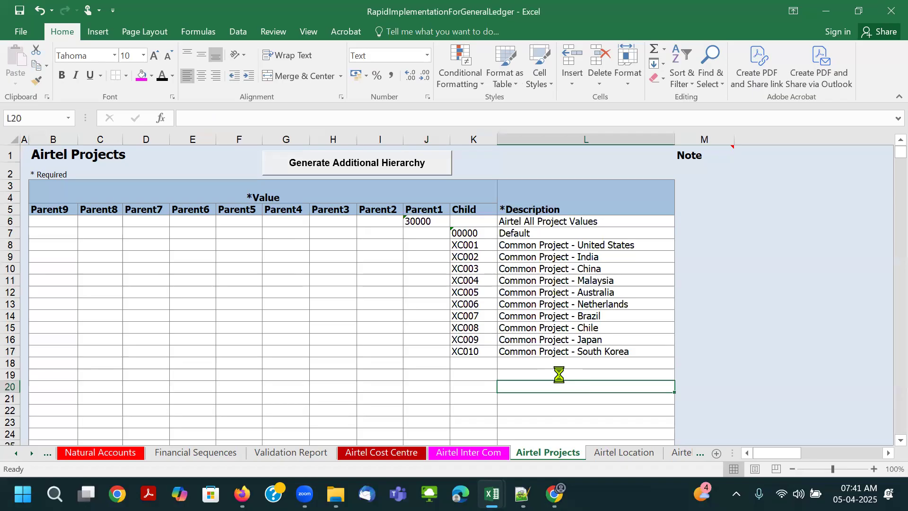
- Color the Airtel Projects sheet tab light blue
{"action": "right_click", "coordinate": [547, 456]}
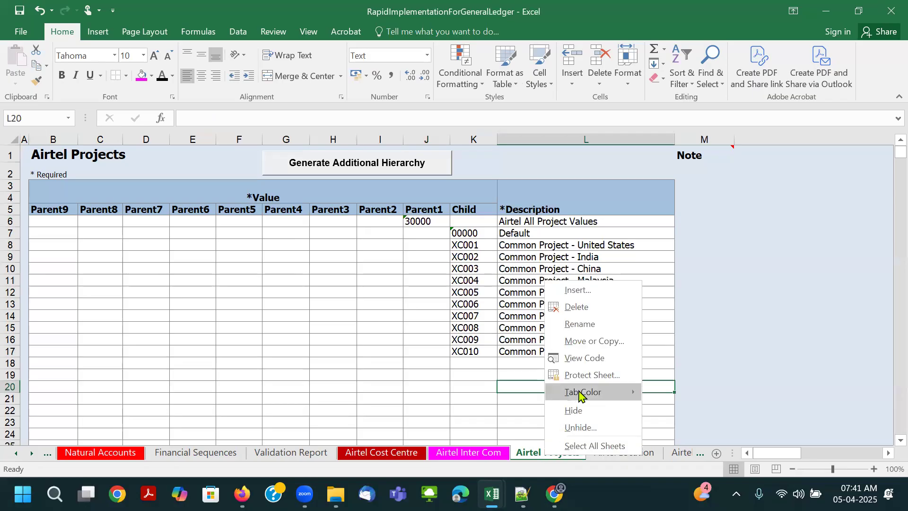
{"action": "mouse_move", "coordinate": [580, 395]}
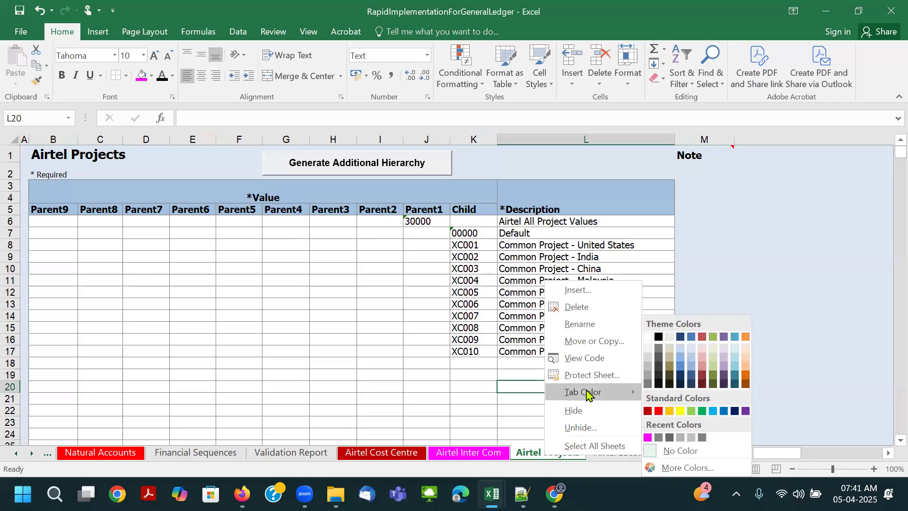
{"action": "left_click", "coordinate": [713, 410]}
{"action": "left_click", "coordinate": [579, 409]}
{"action": "left_click", "coordinate": [616, 451]}
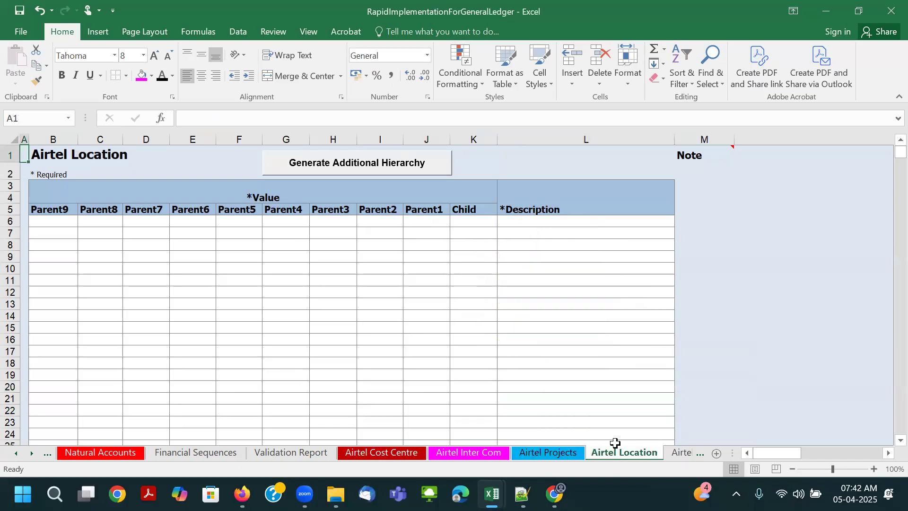
- Recolor the Airtel Projects sheet tab to a dark navy blue theme color
{"action": "left_click", "coordinate": [562, 456]}
{"action": "right_click", "coordinate": [560, 457]}
{"action": "mouse_move", "coordinate": [649, 396]}
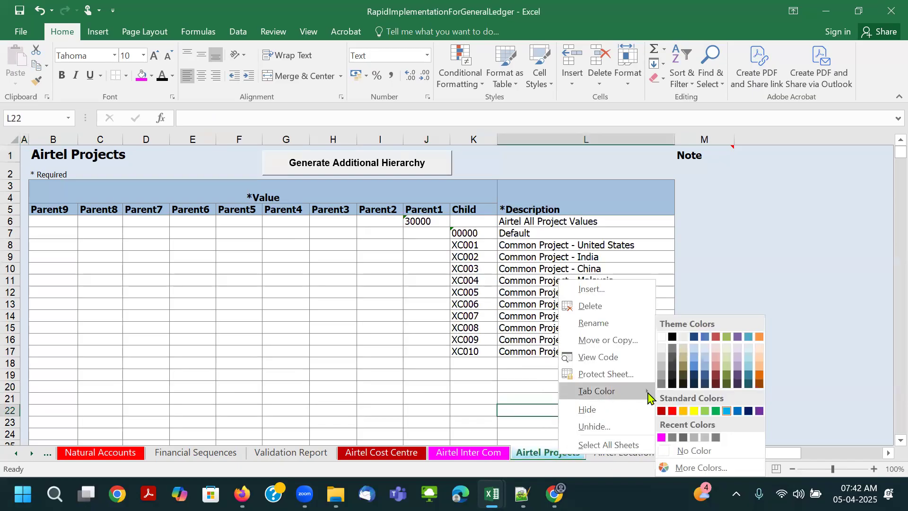
{"action": "left_click", "coordinate": [692, 387]}
- Using the Airtel Projects parent as reference, enter Parent1 value 40000 and description Airtel All-Locations Values in row 6 of Airtel Location
{"action": "left_click", "coordinate": [632, 453]}
{"action": "left_click", "coordinate": [570, 315]}
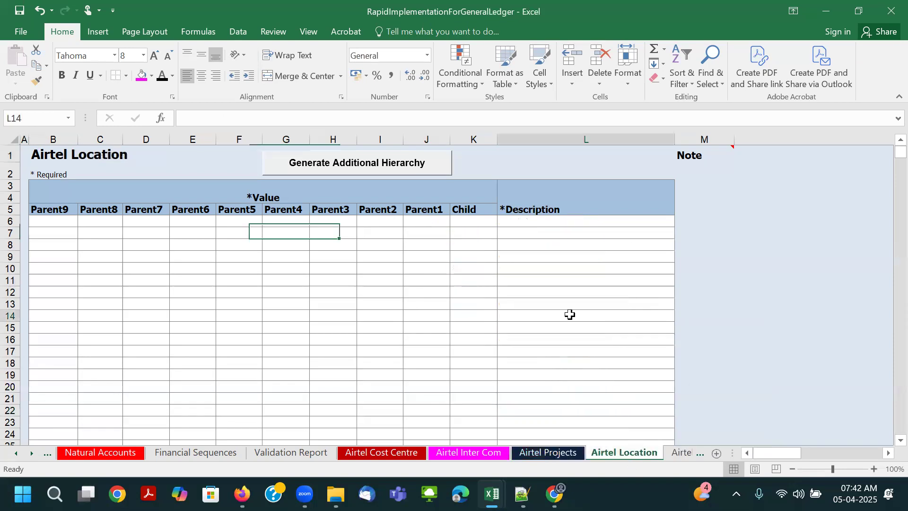
{"action": "left_click", "coordinate": [478, 234]}
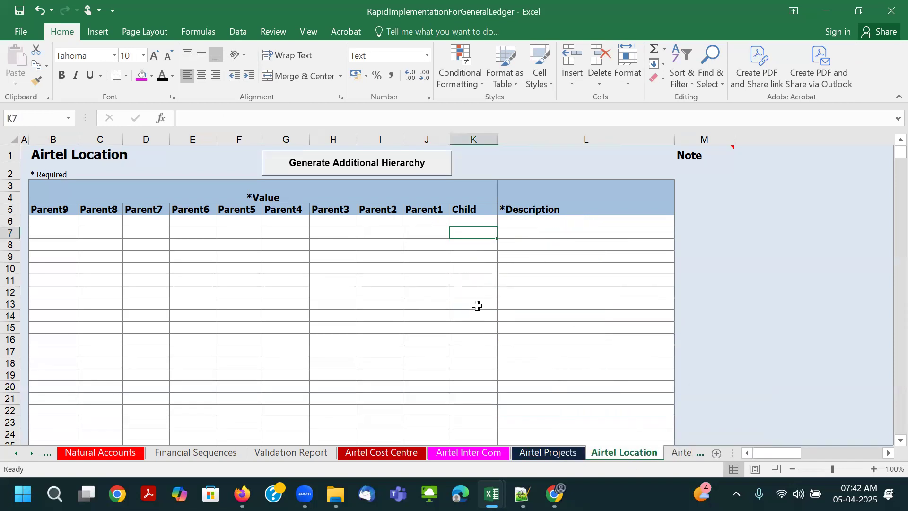
{"action": "key", "text": "alt+Tab"}
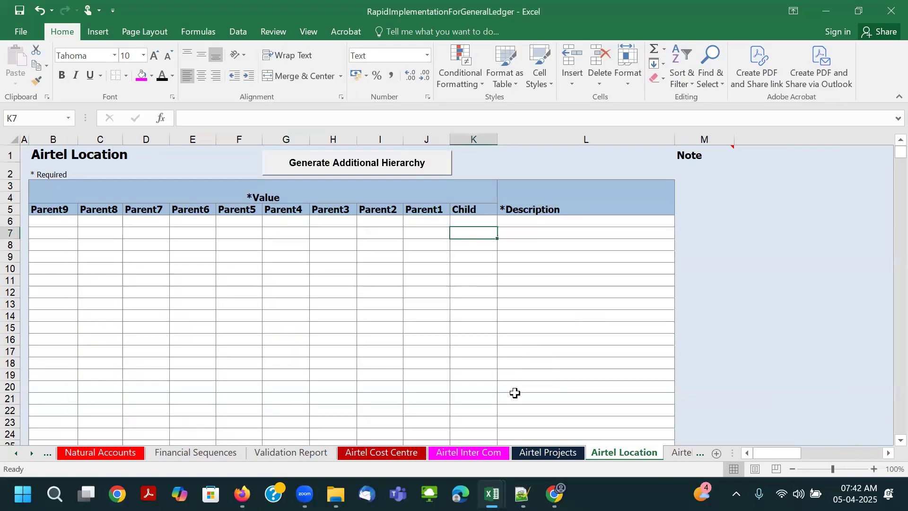
{"action": "left_click", "coordinate": [530, 454]}
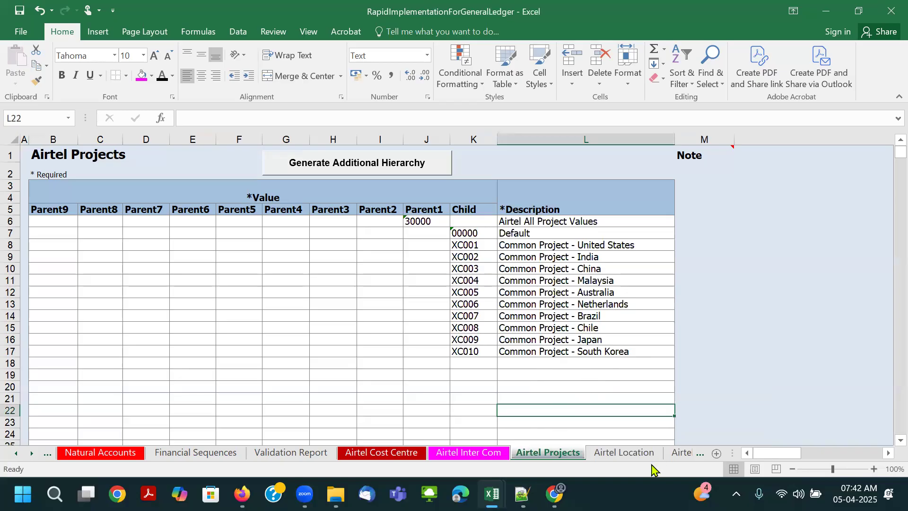
{"action": "left_click", "coordinate": [623, 452]}
{"action": "left_click", "coordinate": [441, 222]}
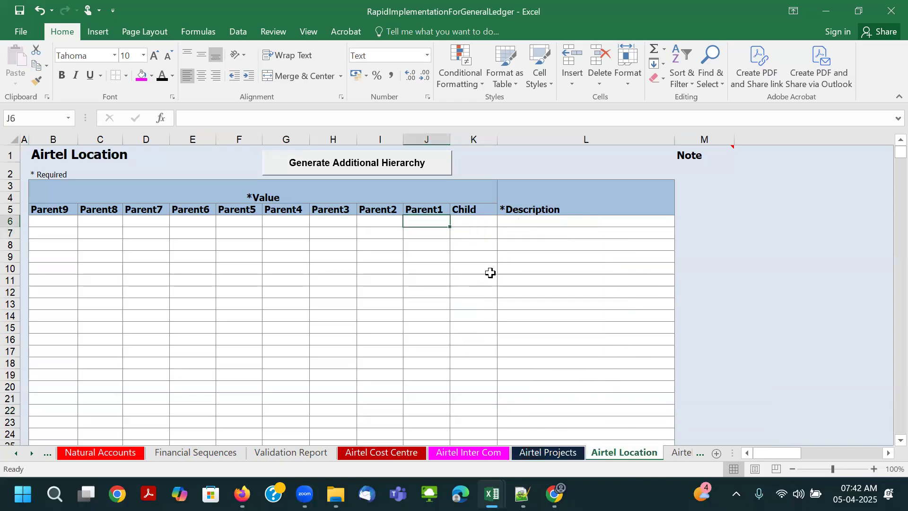
{"action": "type", "text": "40000"}
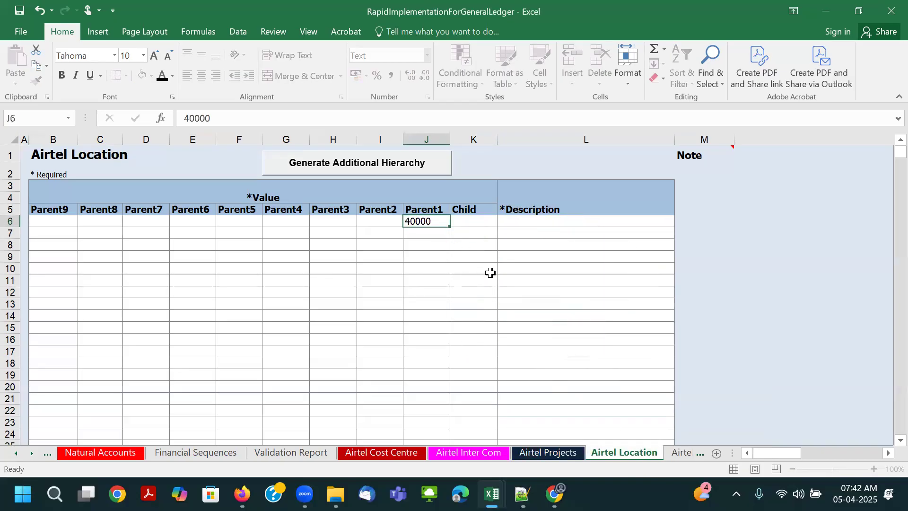
{"action": "key", "text": "Tab"}
{"action": "key", "text": "Tab"}
{"action": "type", "text": "All"}
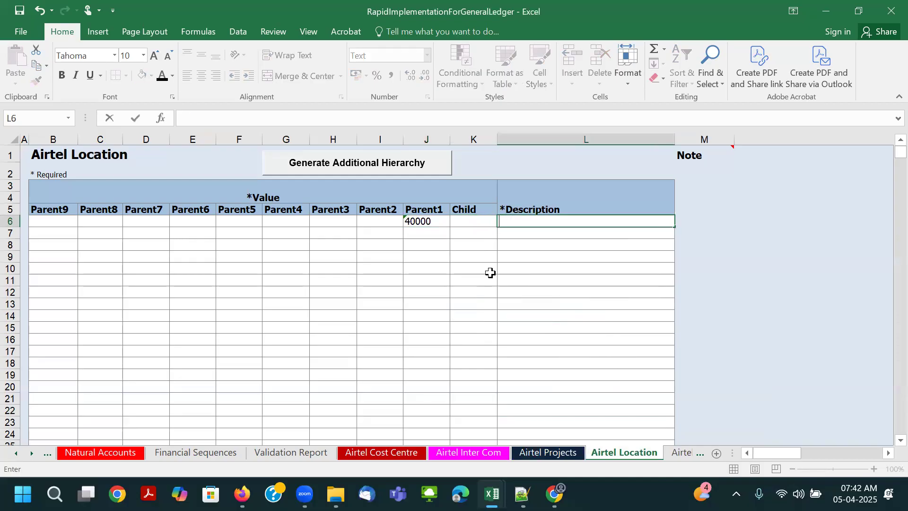
{"action": "type", "text": "rtel All-Locations Values"}
{"action": "key", "text": "Tab"}
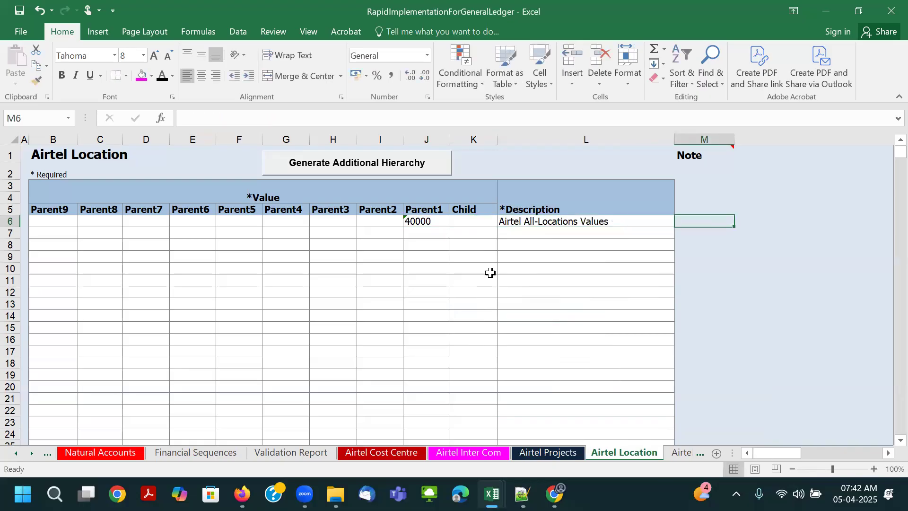
- Switch to the Fusion Financial Class Notes workbook and copy the John Deere Location values and descriptions, 0000 Default through KP50 South Korea
{"action": "key", "text": "alt+Tab"}
{"action": "key", "text": "Tab"}
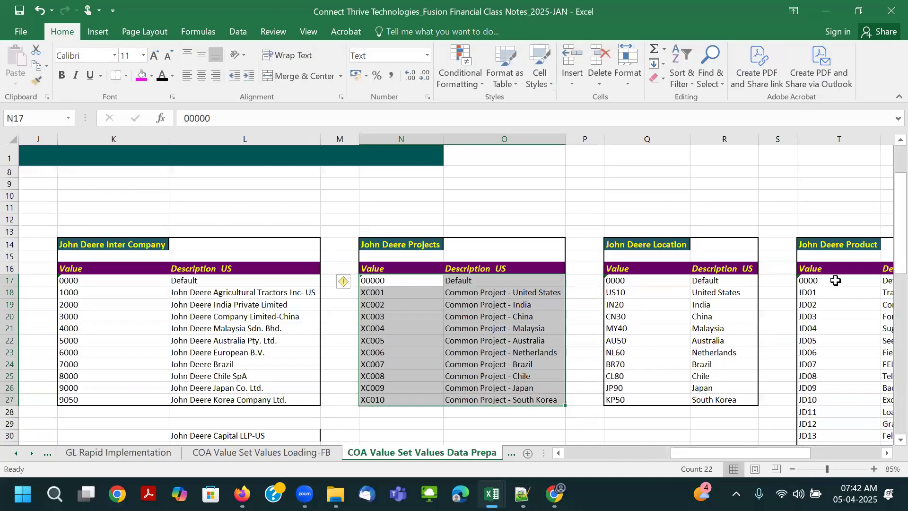
{"action": "left_click", "coordinate": [834, 280]}
{"action": "key", "text": "Right"}
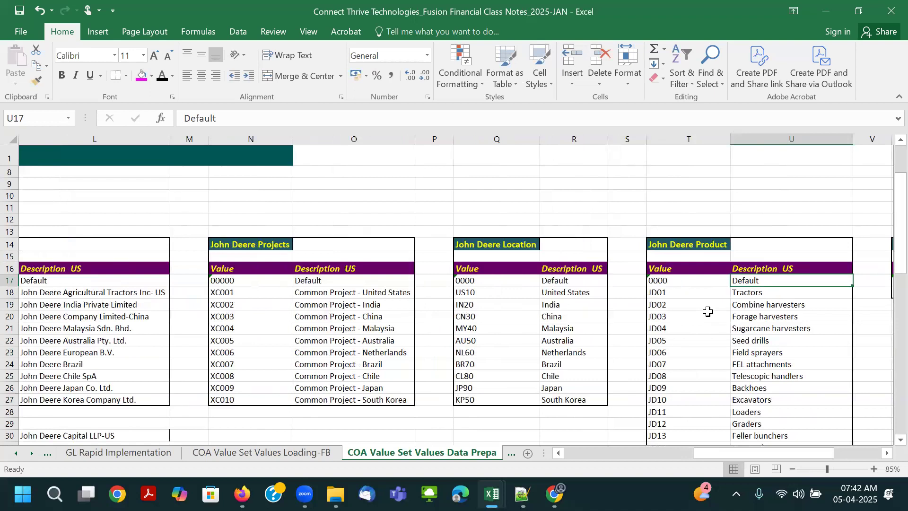
{"action": "left_click_drag", "start_coordinate": [468, 282], "coordinate": [564, 396]}
{"action": "key", "text": "ctrl+c"}
{"action": "key", "text": "alt+Tab"}
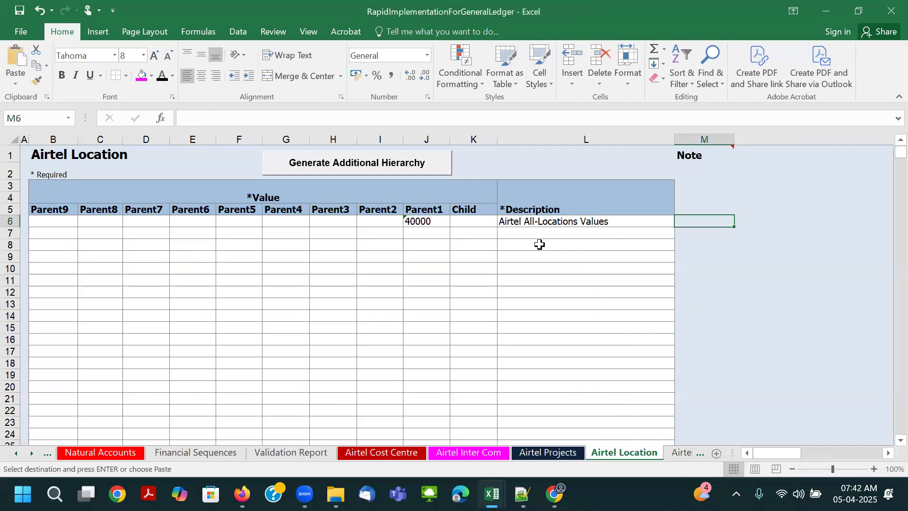
- Paste the copied location list as values only from Child cell K7 on the Airtel Location sheet and save the workbook
{"action": "left_click", "coordinate": [472, 235]}
{"action": "key", "text": "ctrl+v"}
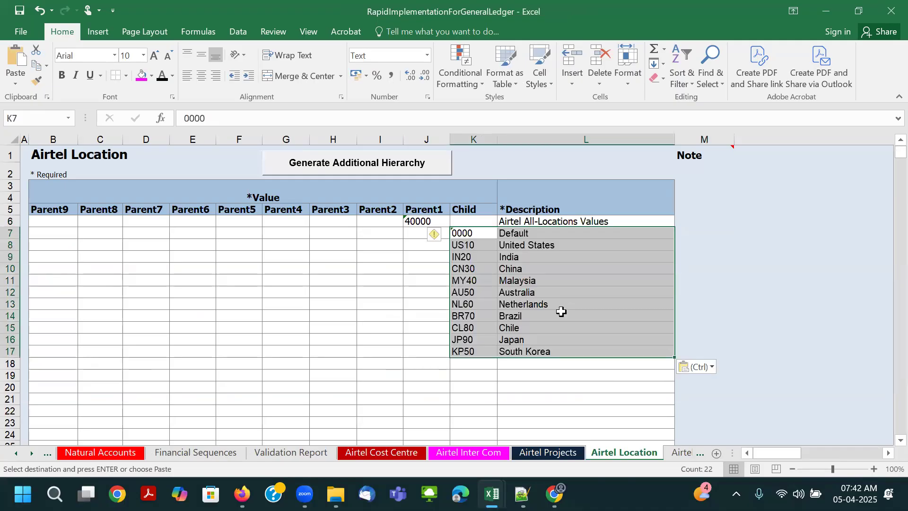
{"action": "left_click", "coordinate": [702, 368]}
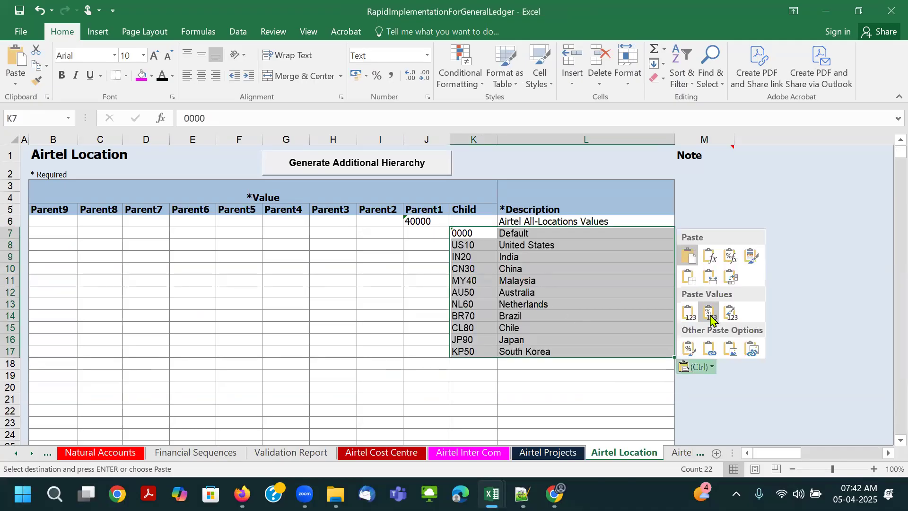
{"action": "left_click", "coordinate": [689, 314]}
{"action": "left_click", "coordinate": [544, 372]}
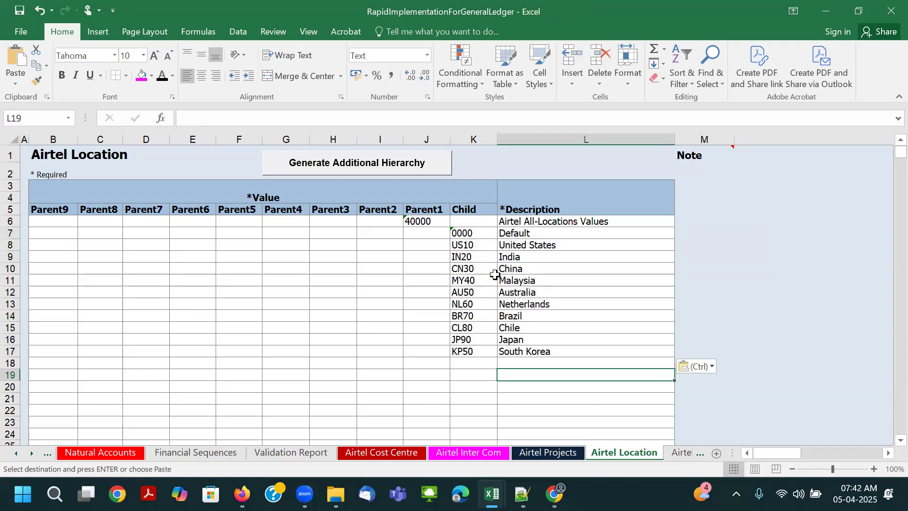
{"action": "key", "text": "ctrl+s"}
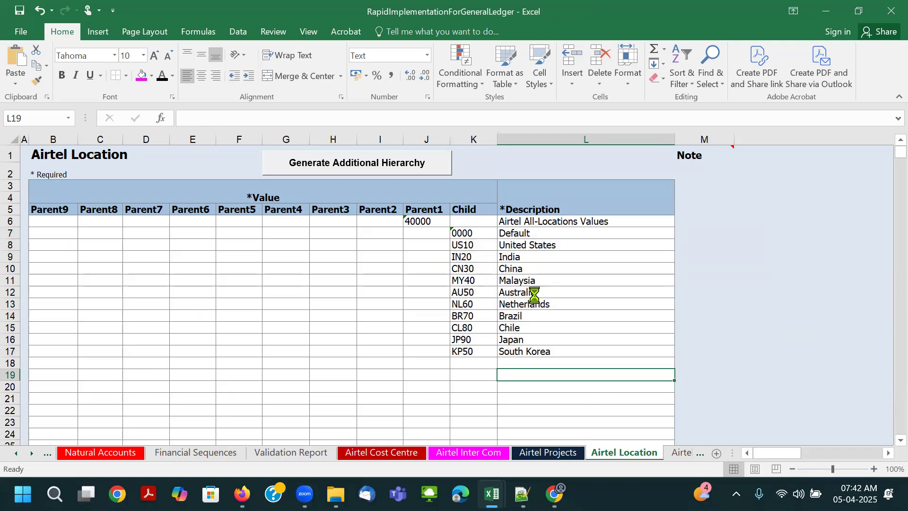
- Color the finished Airtel Location sheet tab purple
{"action": "left_click", "coordinate": [464, 233]}
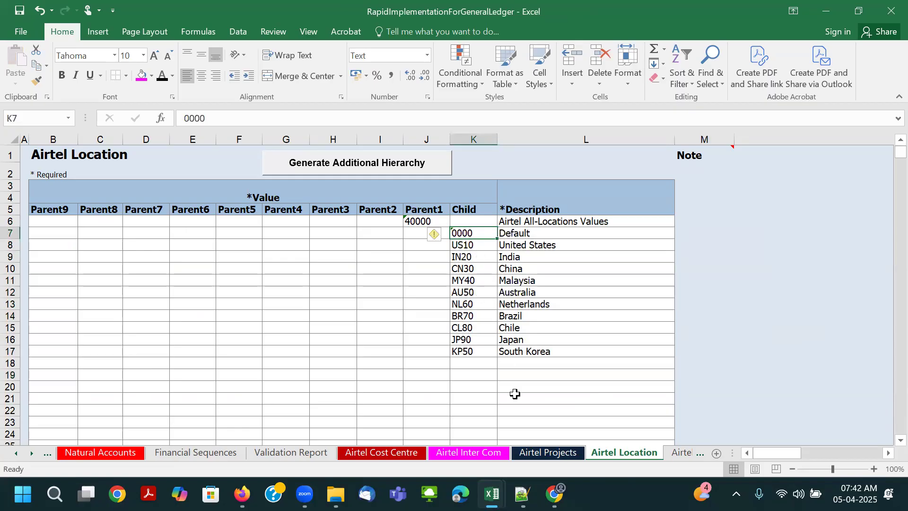
{"action": "right_click", "coordinate": [648, 453]}
{"action": "mouse_move", "coordinate": [699, 392]}
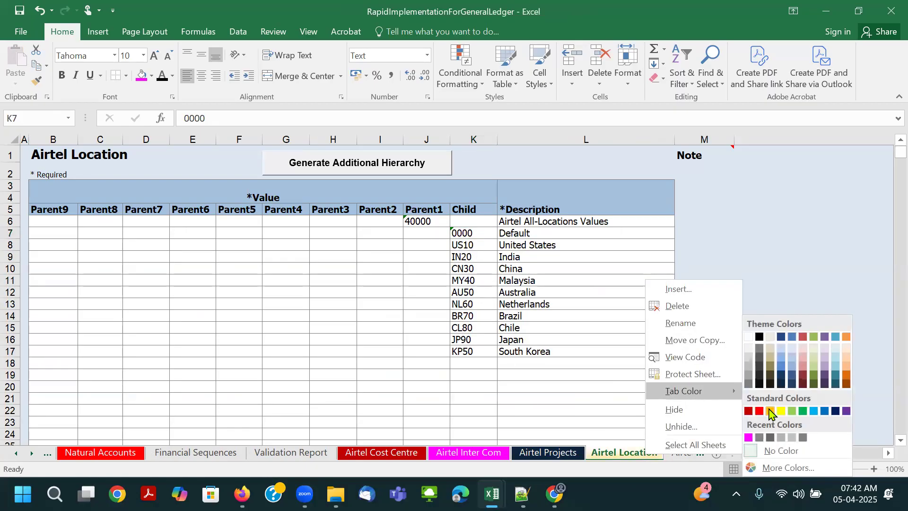
{"action": "left_click", "coordinate": [846, 410]}
- Using the Airtel Location parent as reference, enter Parent1 value 50000 and description Airtel All Product Values in row 6 of Airtel Product
{"action": "left_click", "coordinate": [681, 452]}
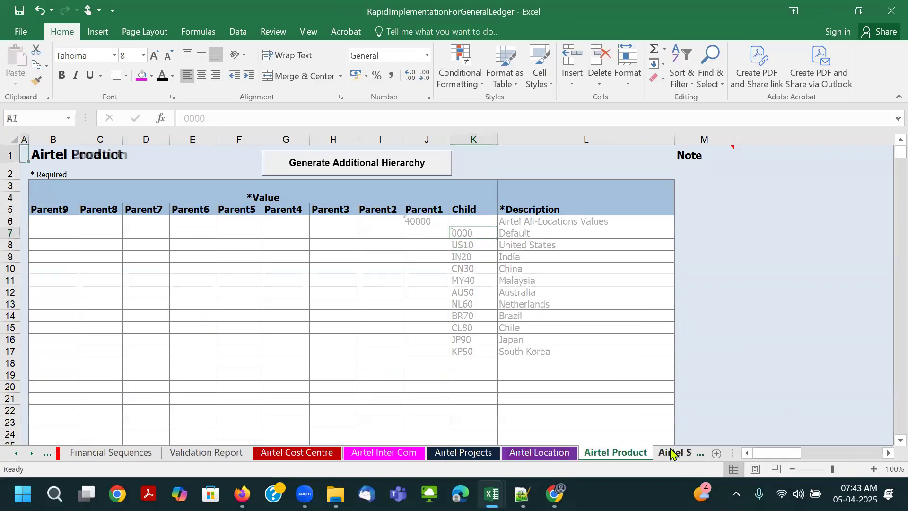
{"action": "left_click", "coordinate": [590, 400]}
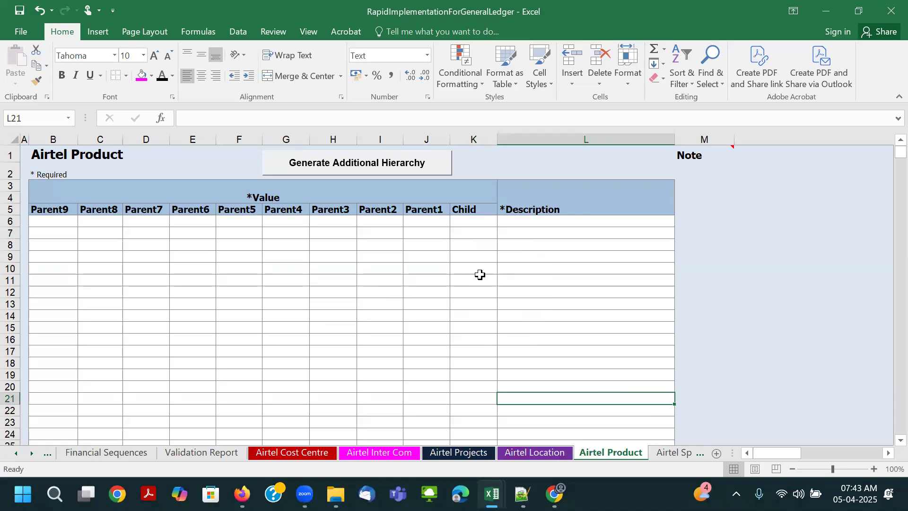
{"action": "left_click", "coordinate": [534, 452]}
{"action": "left_click", "coordinate": [418, 221]}
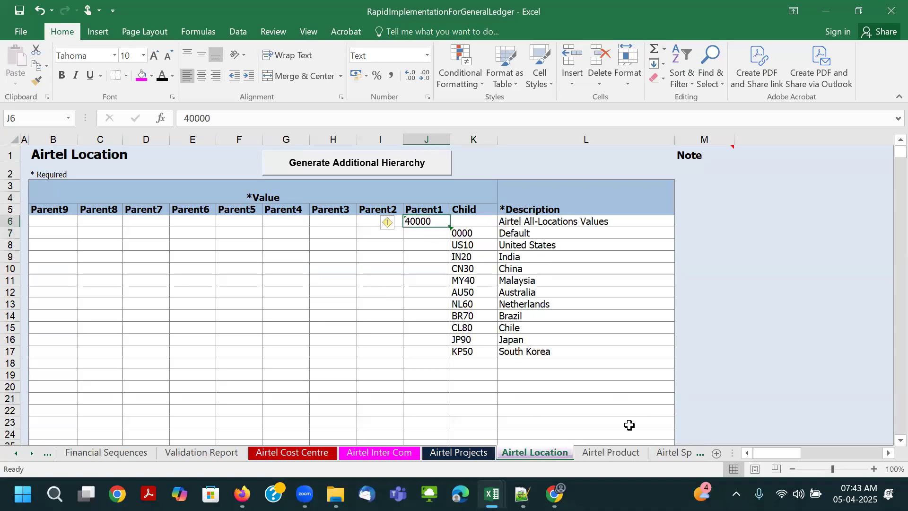
{"action": "left_click", "coordinate": [623, 453]}
{"action": "left_click", "coordinate": [428, 222]}
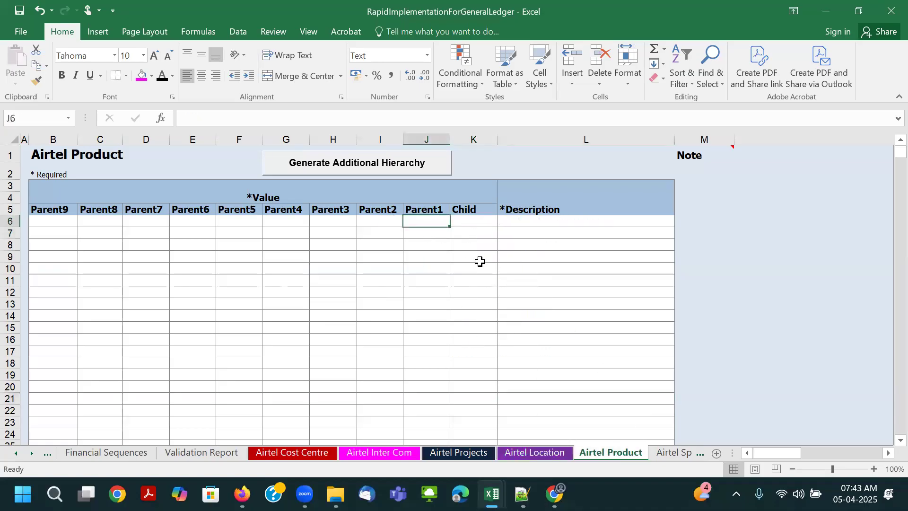
{"action": "type", "text": "5000"}
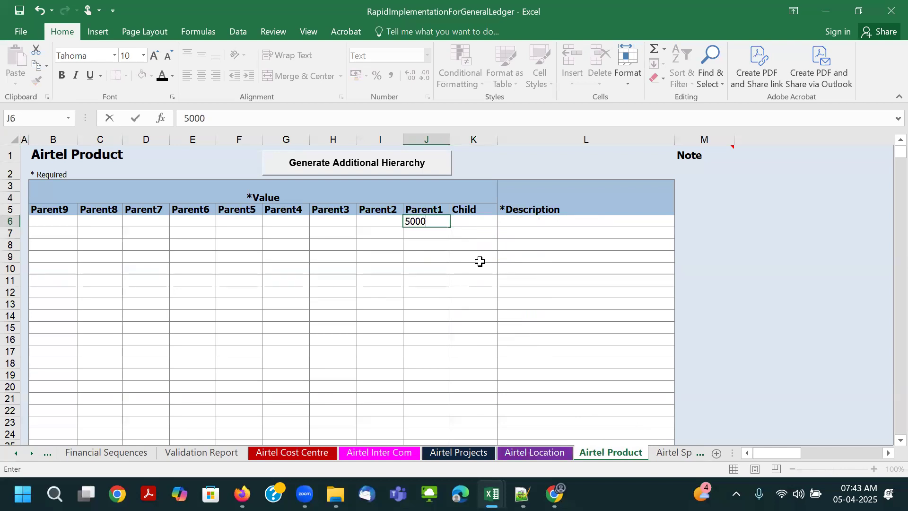
{"action": "type", "text": "0"}
{"action": "key", "text": "Tab"}
{"action": "key", "text": "Tab"}
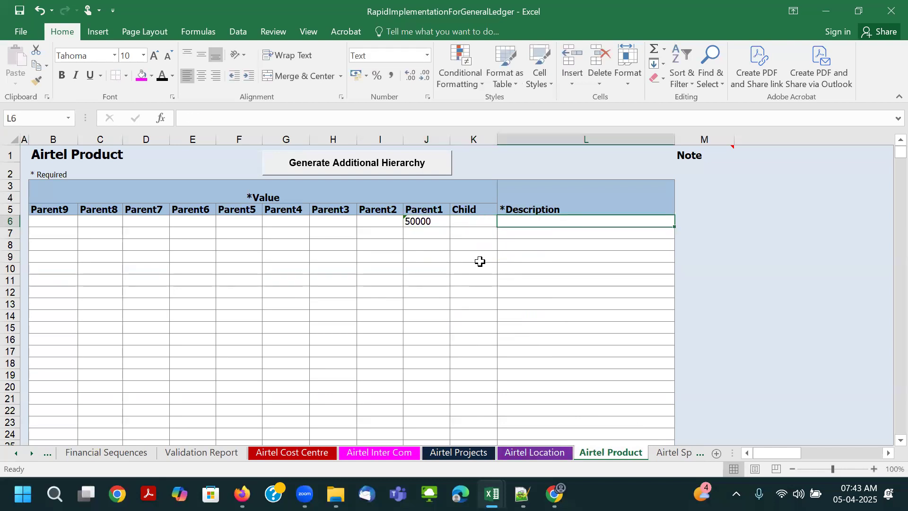
{"action": "type", "text": "Airtel "}
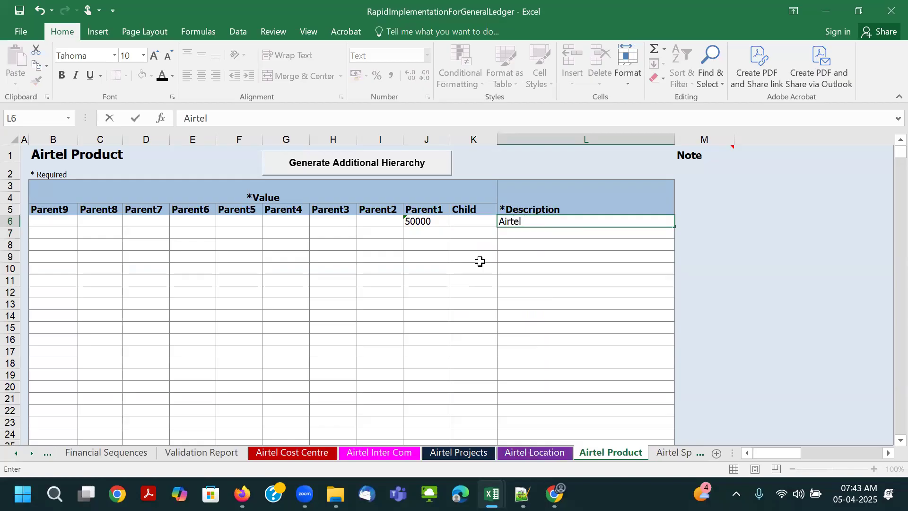
{"action": "type", "text": "All Prod"}
{"action": "type", "text": "uct Values"}
{"action": "key", "text": "Tab"}
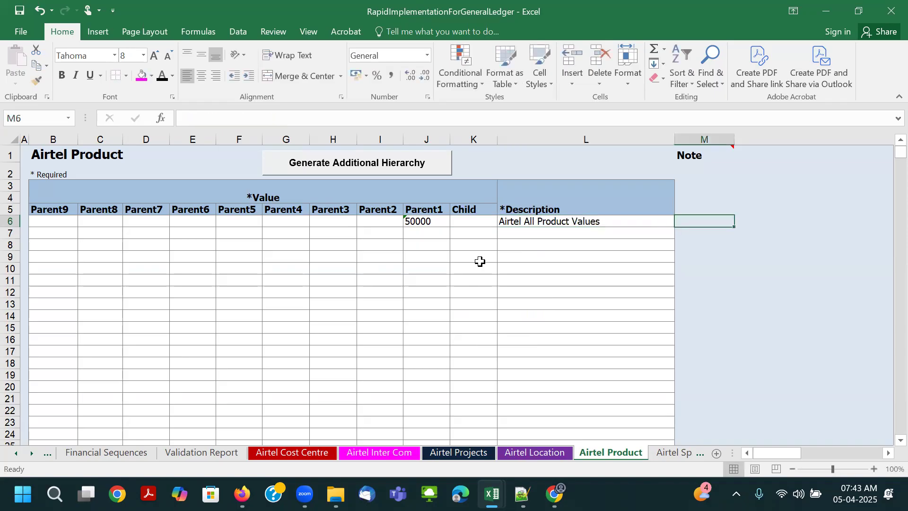
- Paste the Airtel product child values 0000 to 0008 with descriptions from K7 on Airtel Product and widen the Description column to fit
{"action": "left_click", "coordinate": [487, 237]}
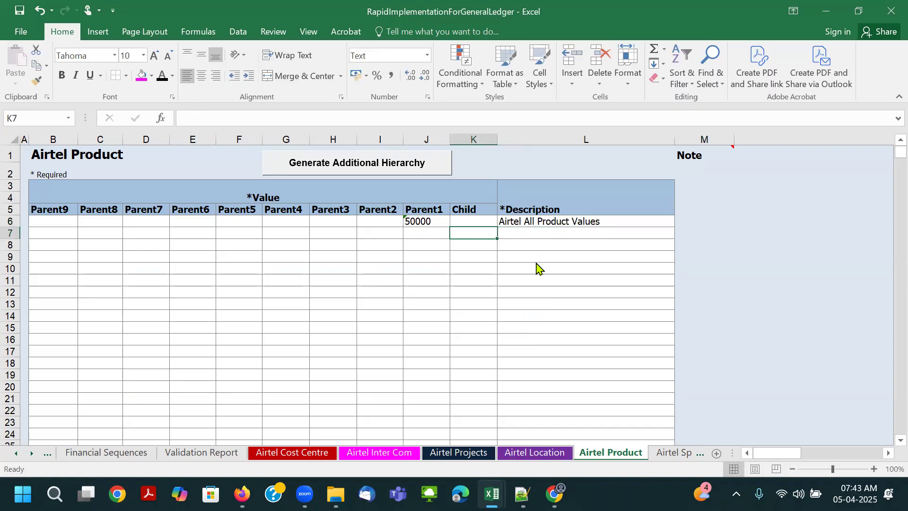
{"action": "key", "text": "ctrl+v"}
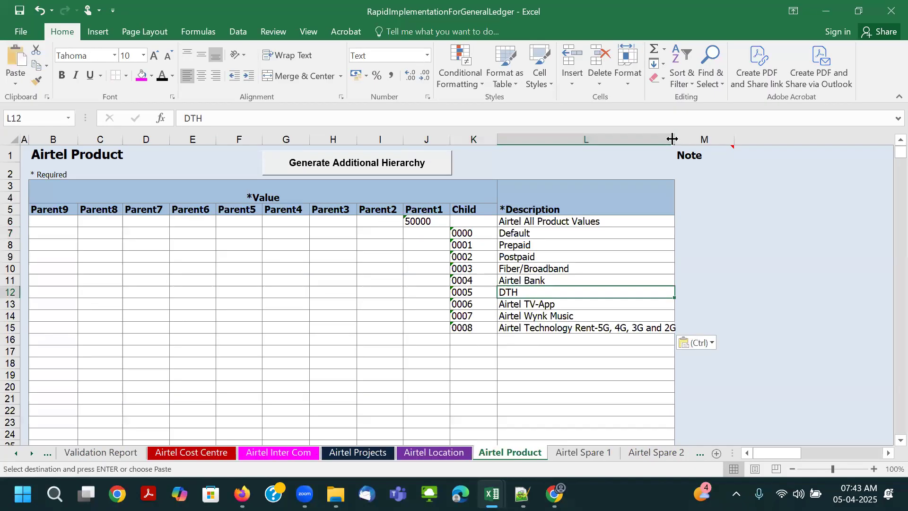
{"action": "left_click", "coordinate": [572, 258]}
{"action": "left_click", "coordinate": [472, 244]}
{"action": "left_click", "coordinate": [526, 246]}
{"action": "left_click", "coordinate": [477, 257]}
{"action": "left_click", "coordinate": [548, 257]}
{"action": "left_click", "coordinate": [536, 268]}
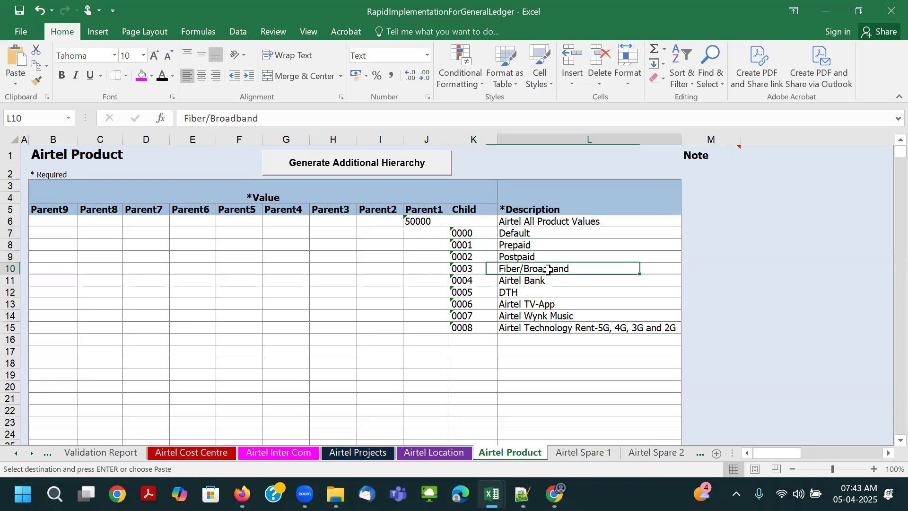
- Change the description of child value 0004 on the Airtel Product sheet to Airtel Payment Bank and save the workbook
{"action": "left_click", "coordinate": [523, 281]}
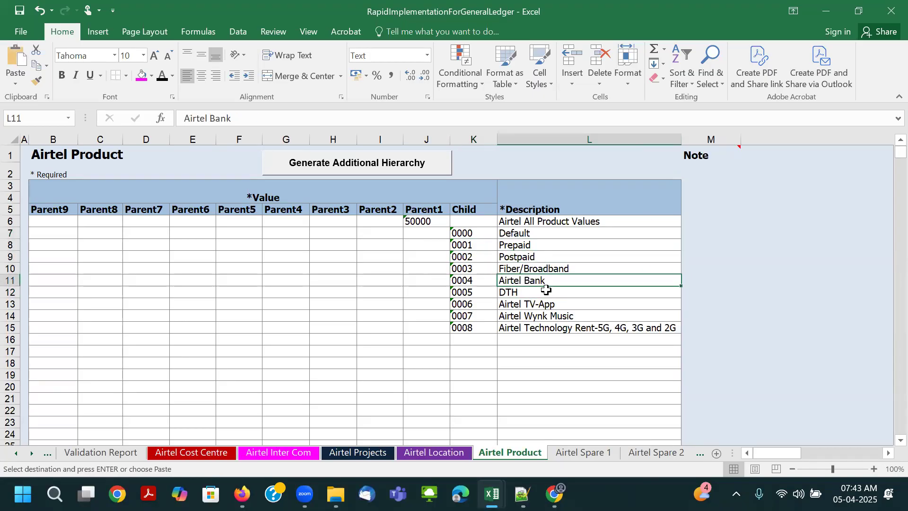
{"action": "double_click", "coordinate": [523, 281]}
{"action": "type", "text": "Payment"}
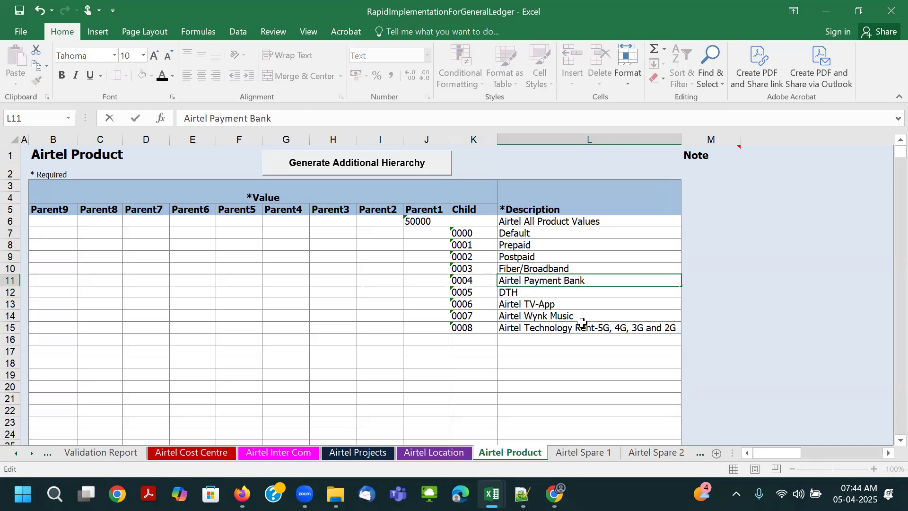
{"action": "key", "text": "Tab"}
{"action": "left_click", "coordinate": [589, 306]}
{"action": "left_click", "coordinate": [581, 317]}
{"action": "left_click", "coordinate": [577, 327]}
{"action": "key", "text": "ctrl+s"}
{"action": "left_click", "coordinate": [466, 292]}
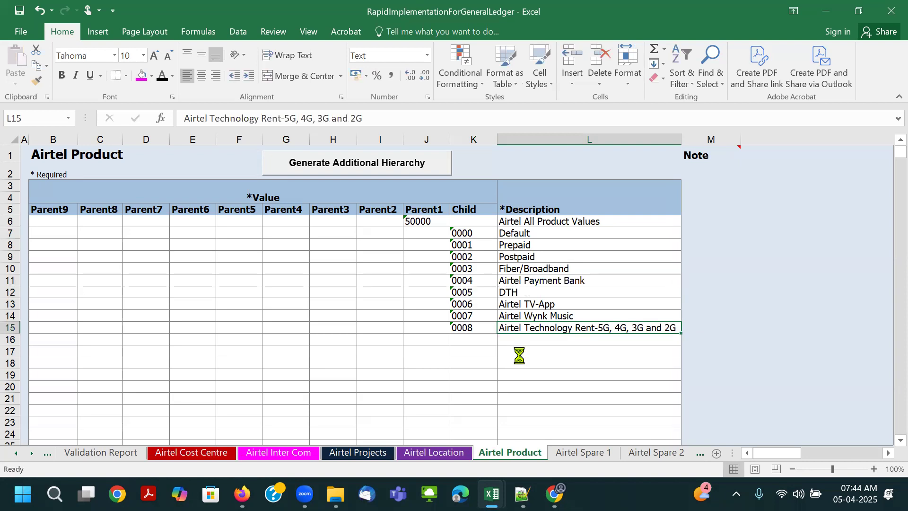
- Color the finished Airtel Product sheet tab orange
{"action": "left_click", "coordinate": [583, 453]}
{"action": "left_click", "coordinate": [657, 454]}
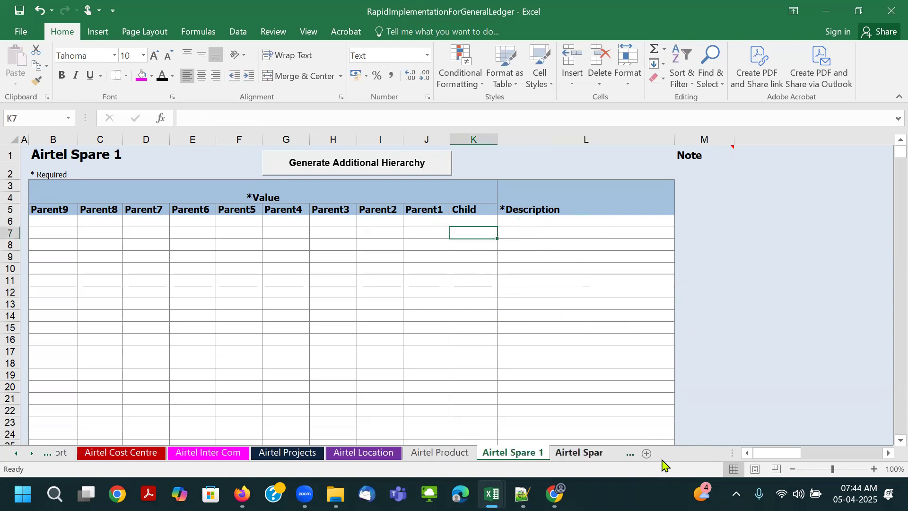
{"action": "right_click", "coordinate": [432, 454]}
{"action": "mouse_move", "coordinate": [472, 388]}
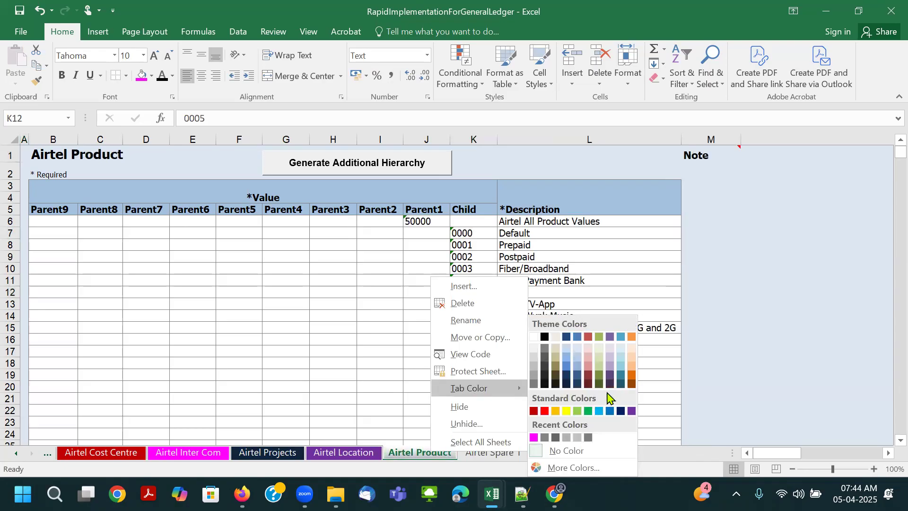
{"action": "left_click", "coordinate": [555, 412]}
{"action": "left_click", "coordinate": [510, 425]}
{"action": "left_click", "coordinate": [494, 453]}
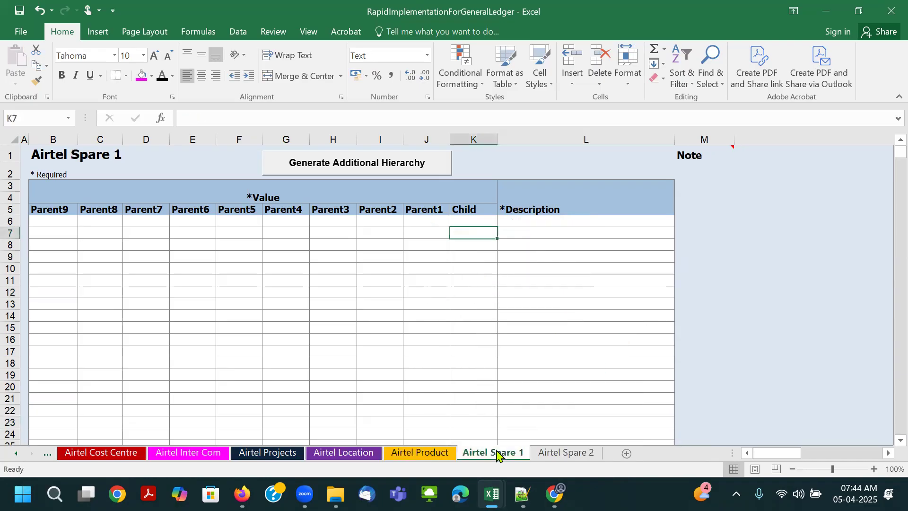
- Copy the parent row J6:L6 from Airtel Product into row 6 of Airtel Spare 1, starting at Parent1
{"action": "left_click", "coordinate": [440, 455]}
{"action": "left_click", "coordinate": [428, 222]}
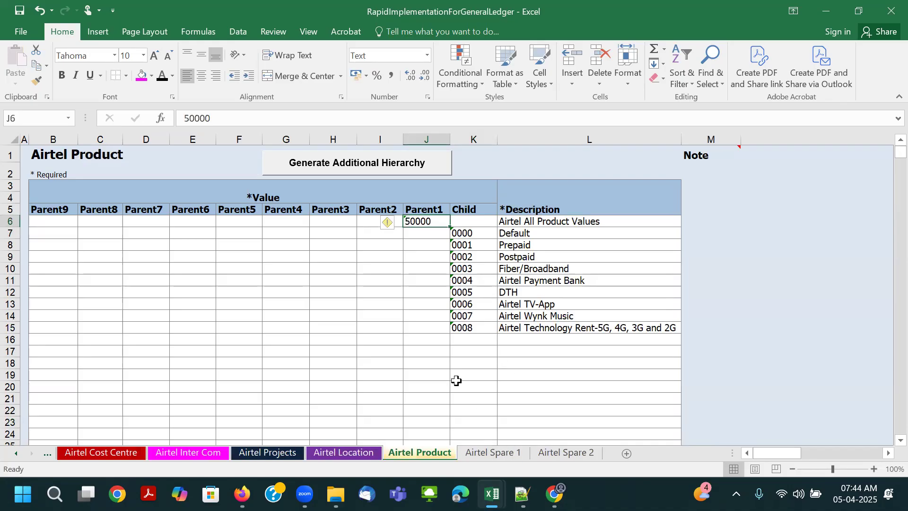
{"action": "left_click_drag", "start_coordinate": [440, 222], "coordinate": [581, 221]}
{"action": "key", "text": "ctrl+c"}
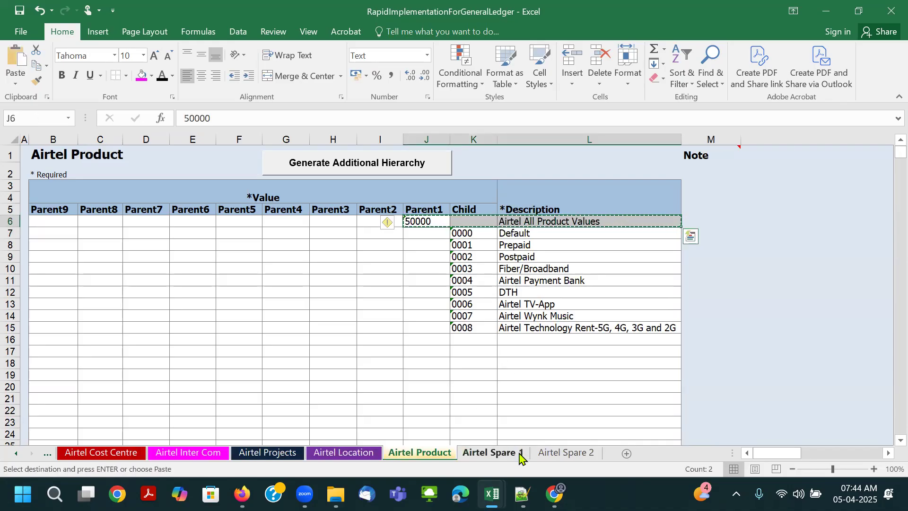
{"action": "left_click", "coordinate": [492, 453]}
{"action": "left_click", "coordinate": [420, 223]}
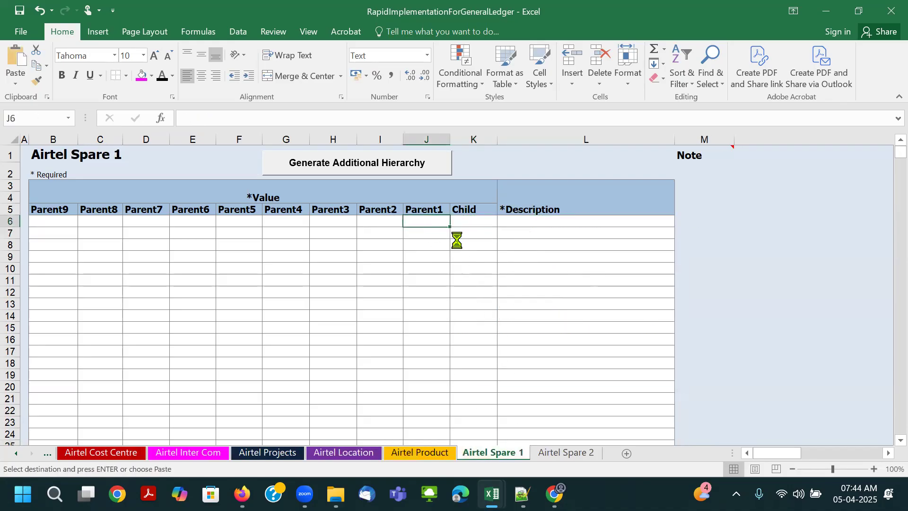
{"action": "key", "text": "ctrl+v"}
- Change the parent row on Airtel Spare 1 to Parent1 value 60000 and description Airtel Spare1 Values
{"action": "double_click", "coordinate": [408, 220]}
{"action": "key", "text": "BackSpace"}
{"action": "type", "text": "6"}
{"action": "key", "text": "Tab"}
{"action": "key", "text": "Tab"}
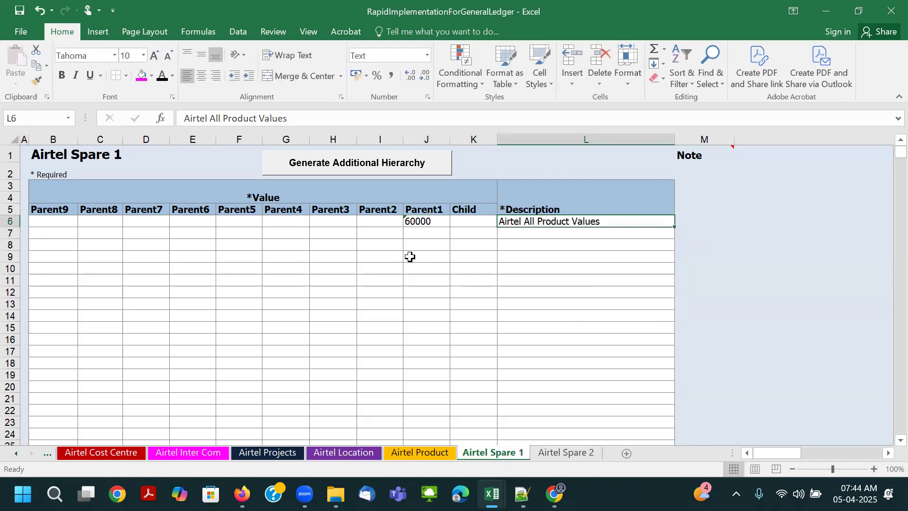
{"action": "double_click", "coordinate": [526, 221]}
{"action": "left_click_drag", "start_coordinate": [529, 221], "coordinate": [604, 221]}
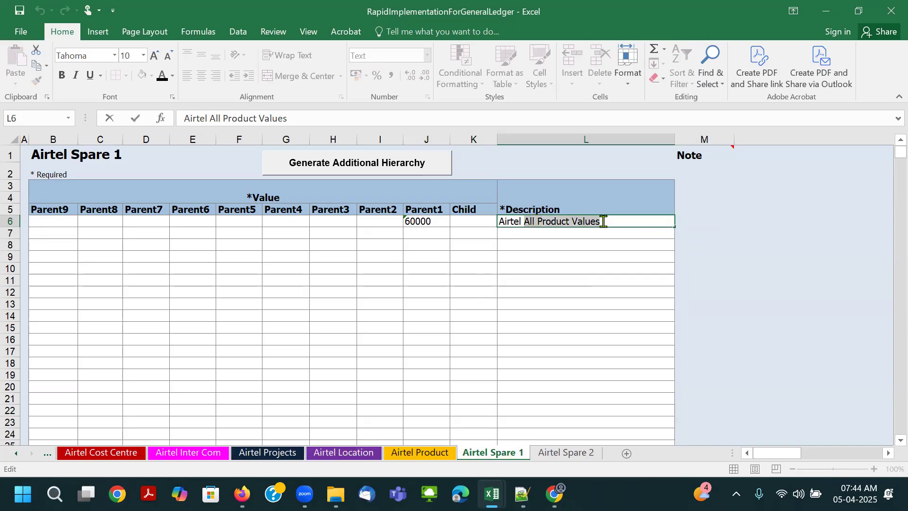
{"action": "key", "text": "BackSpace"}
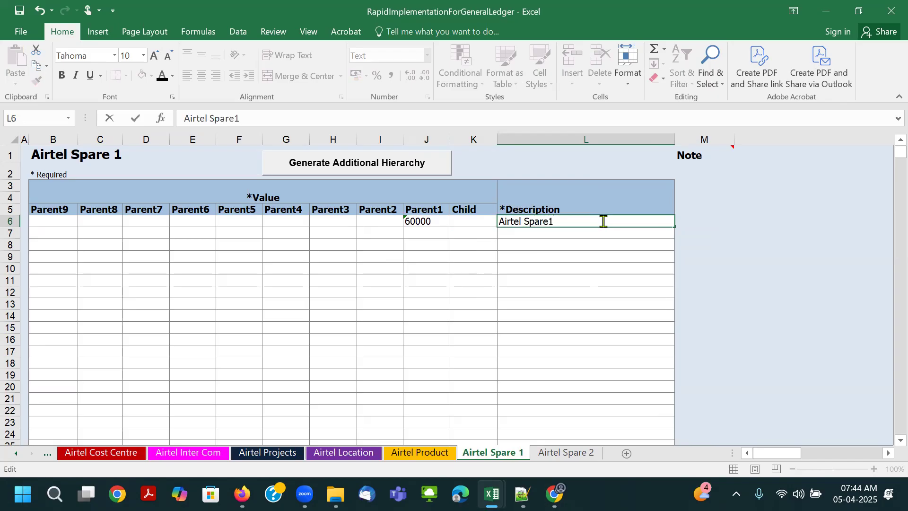
{"action": "type", "text": "Values"}
{"action": "key", "text": "Tab"}
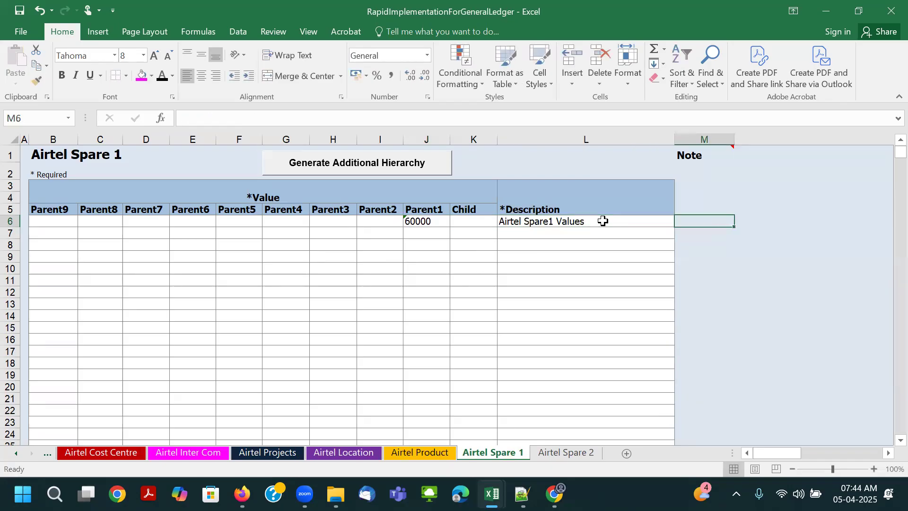
- Enter child value 00000 with description Default in row 7 of Airtel Spare 1
{"action": "left_click", "coordinate": [475, 233]}
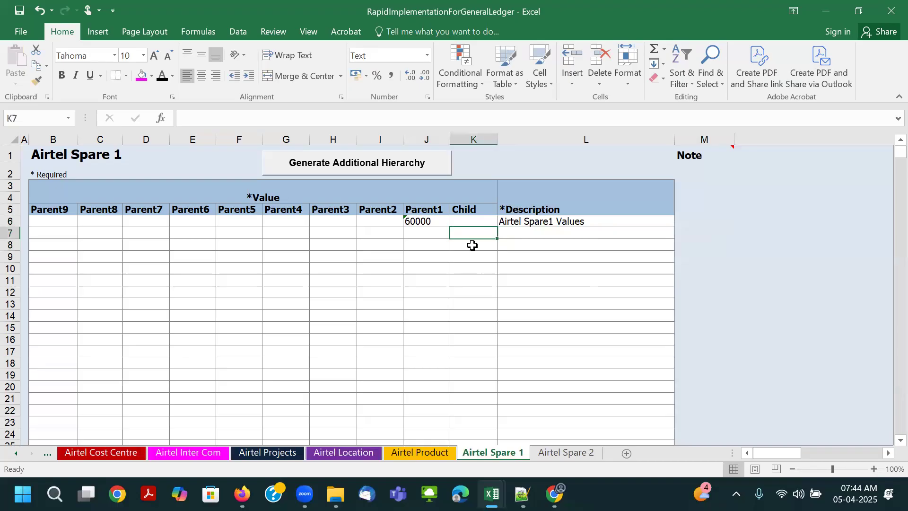
{"action": "type", "text": "000"}
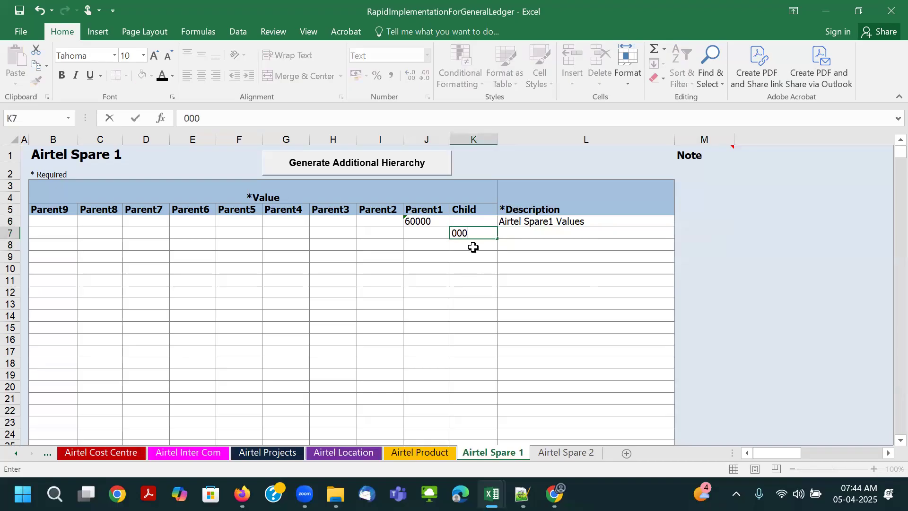
{"action": "type", "text": "00"}
{"action": "key", "text": "Tab"}
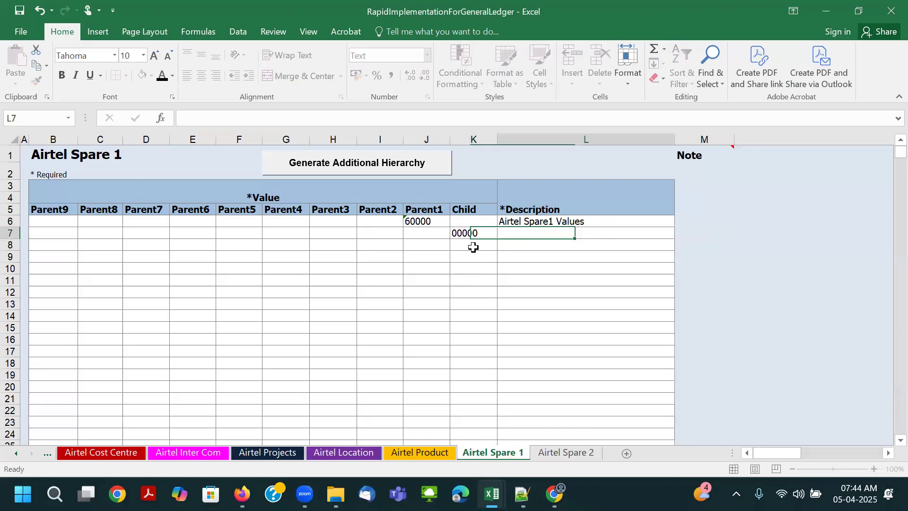
{"action": "type", "text": "Default"}
{"action": "key", "text": "Tab"}
- Copy the parent and child rows J6:L7 from Airtel Spare 1 to the same cells on Airtel Spare 2
{"action": "left_click_drag", "start_coordinate": [413, 220], "coordinate": [503, 235]}
{"action": "key", "text": "ctrl+c"}
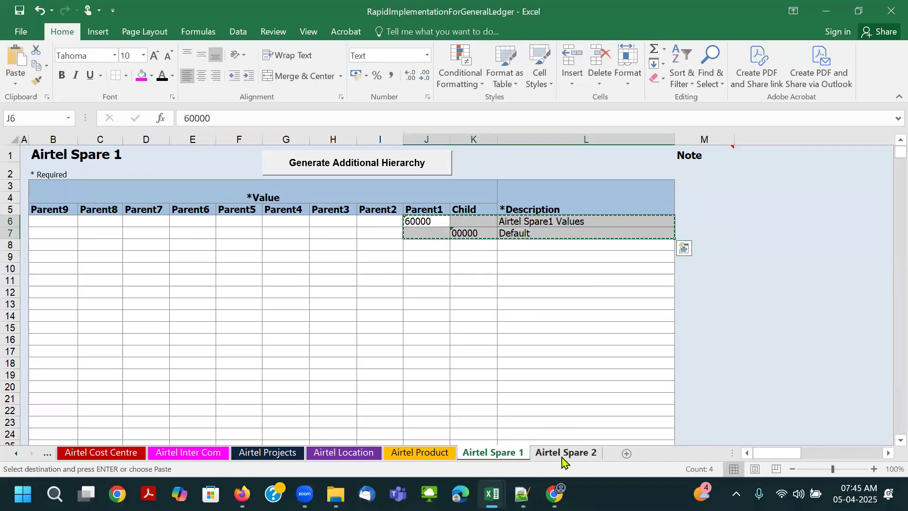
{"action": "left_click", "coordinate": [563, 454]}
{"action": "left_click", "coordinate": [439, 220]}
{"action": "key", "text": "ctrl+v"}
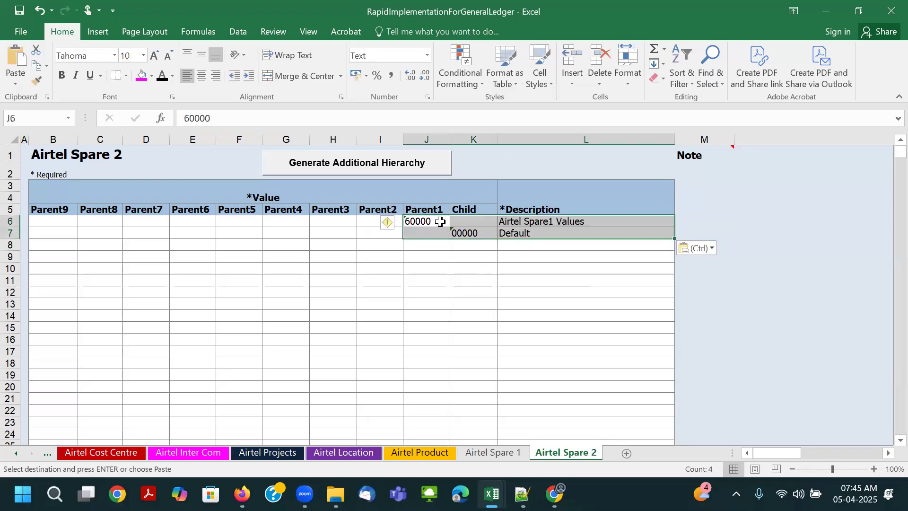
- Change the parent row on Airtel Spare 2 to value 70000 and description Airtel Spare2 Values, and save the workbook
{"action": "double_click", "coordinate": [411, 220]}
{"action": "key", "text": "BackSpace"}
{"action": "type", "text": "7"}
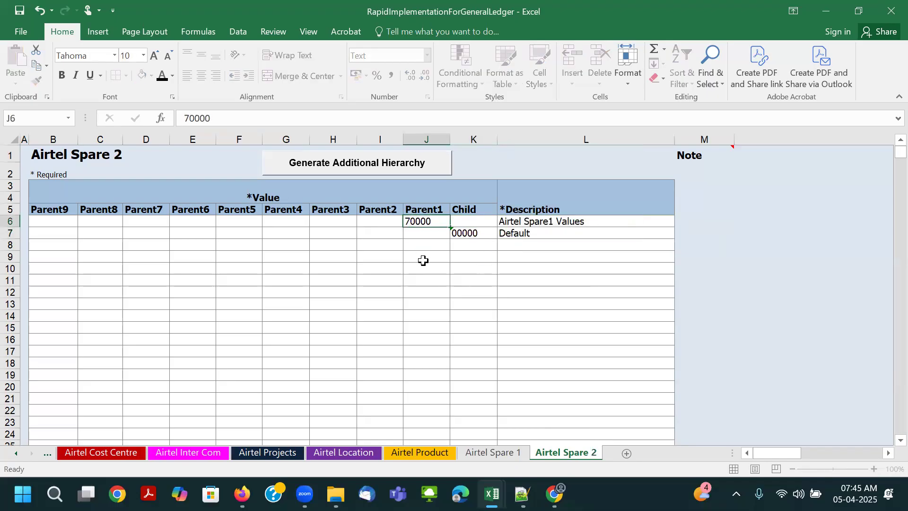
{"action": "key", "text": "Tab"}
{"action": "double_click", "coordinate": [548, 221]}
{"action": "key", "text": "Delete"}
{"action": "type", "text": "2"}
{"action": "key", "text": "Tab"}
{"action": "key", "text": "ctrl+s"}
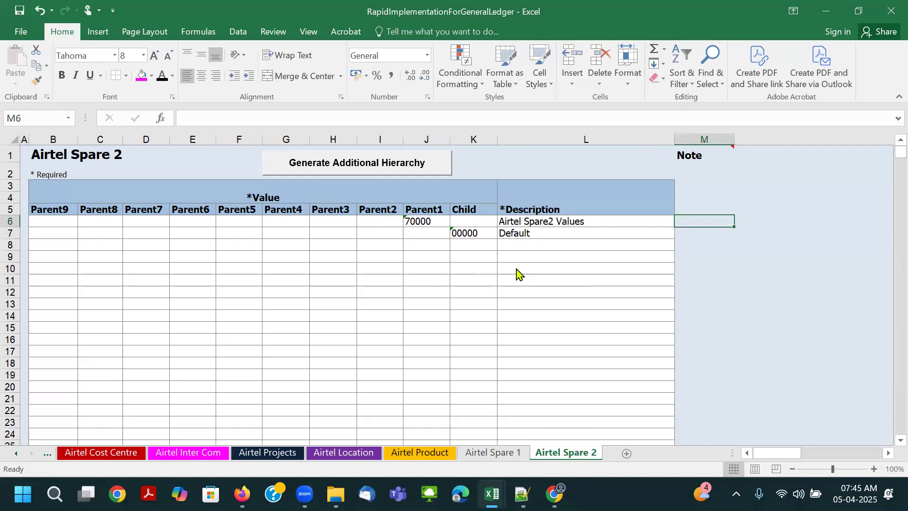
{"action": "left_click", "coordinate": [520, 291]}
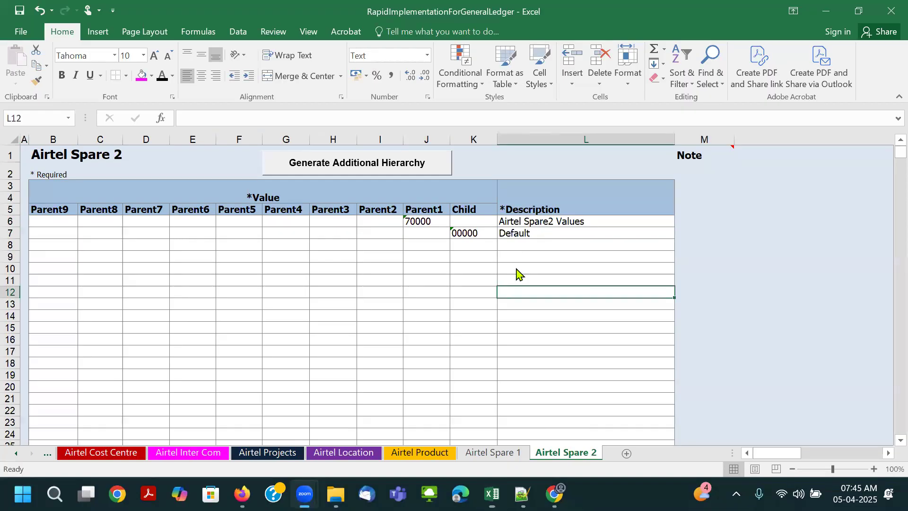
- Color the finished Airtel Spare 1 sheet tab light blue
{"action": "left_click", "coordinate": [546, 232]}
{"action": "left_click", "coordinate": [508, 453]}
{"action": "right_click", "coordinate": [508, 453]}
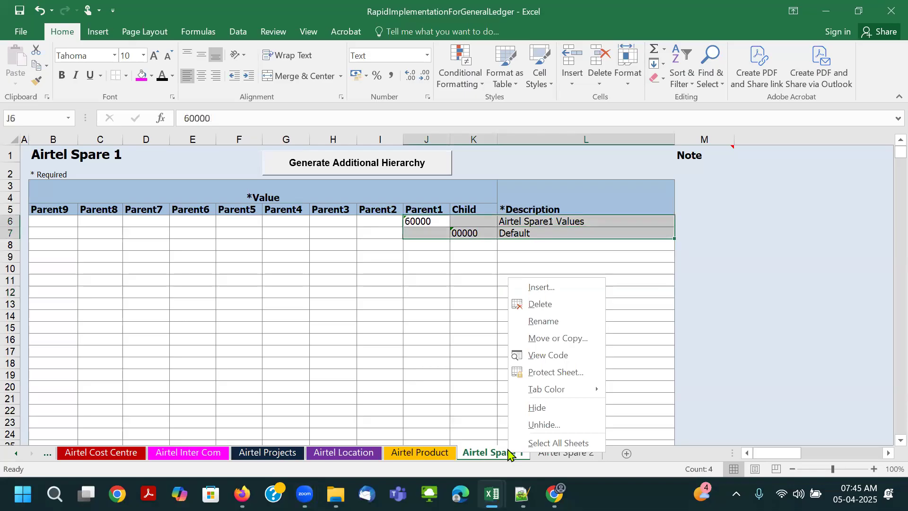
{"action": "mouse_move", "coordinate": [550, 389]}
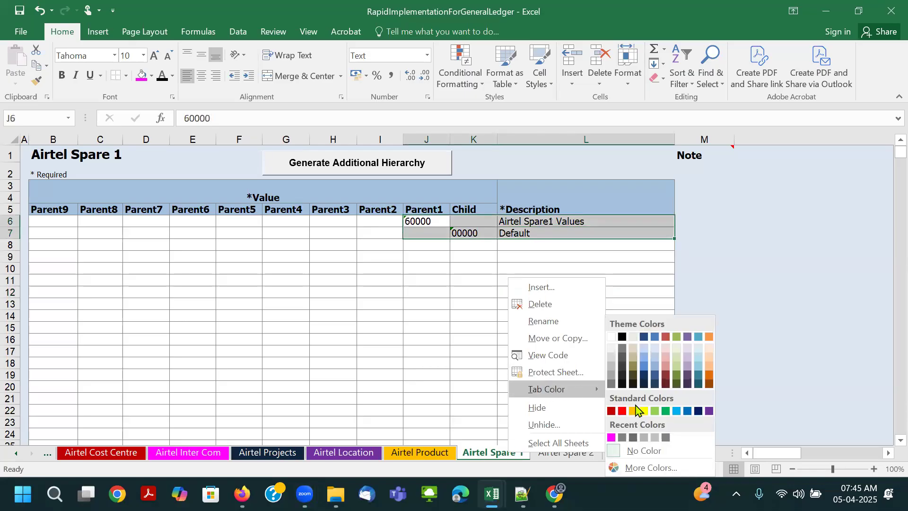
{"action": "left_click", "coordinate": [678, 412]}
- Color the Airtel Spare 2 sheet tab light blue as well and save the workbook
{"action": "left_click", "coordinate": [573, 454]}
{"action": "right_click", "coordinate": [574, 454]}
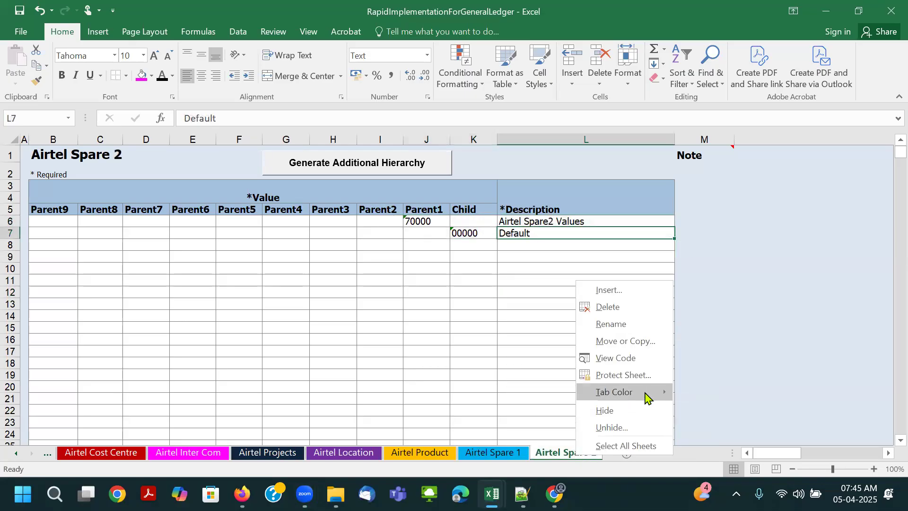
{"action": "mouse_move", "coordinate": [645, 396]}
{"action": "left_click", "coordinate": [740, 410]}
{"action": "left_click", "coordinate": [591, 398]}
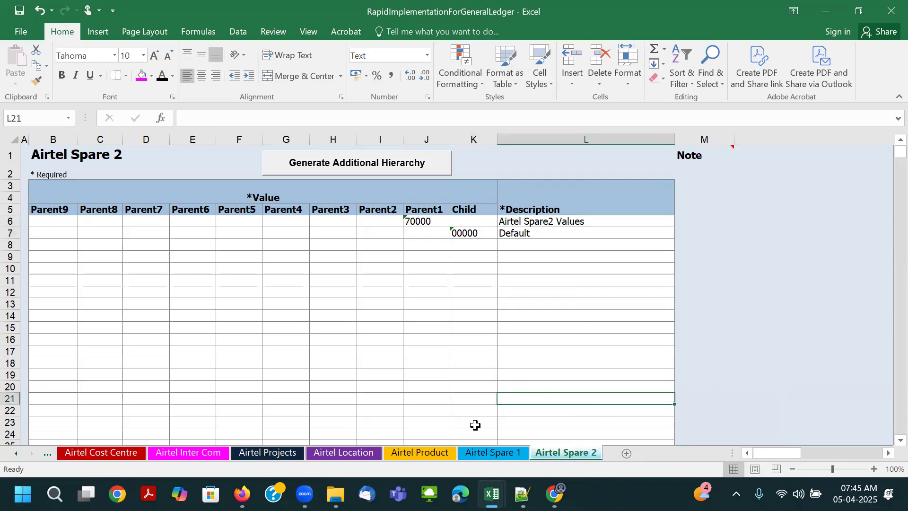
{"action": "key", "text": "ctrl+s"}
- Color the Companies and Legal Entities sheet tab magenta, using the recently used color
{"action": "left_click", "coordinate": [14, 454]}
{"action": "left_click", "coordinate": [14, 454]}
{"action": "left_click", "coordinate": [14, 454]}
{"action": "left_click", "coordinate": [14, 454]}
{"action": "left_click", "coordinate": [14, 454]}
{"action": "left_click", "coordinate": [15, 453]}
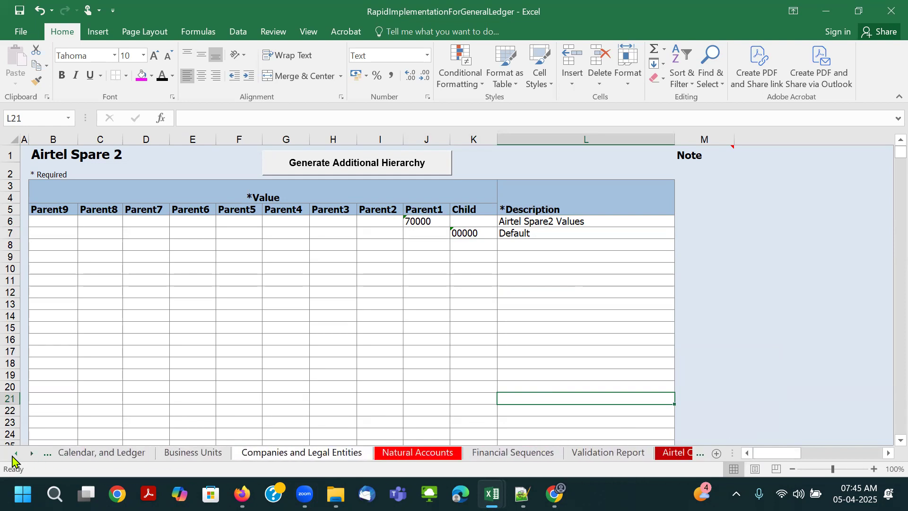
{"action": "right_click", "coordinate": [306, 457]}
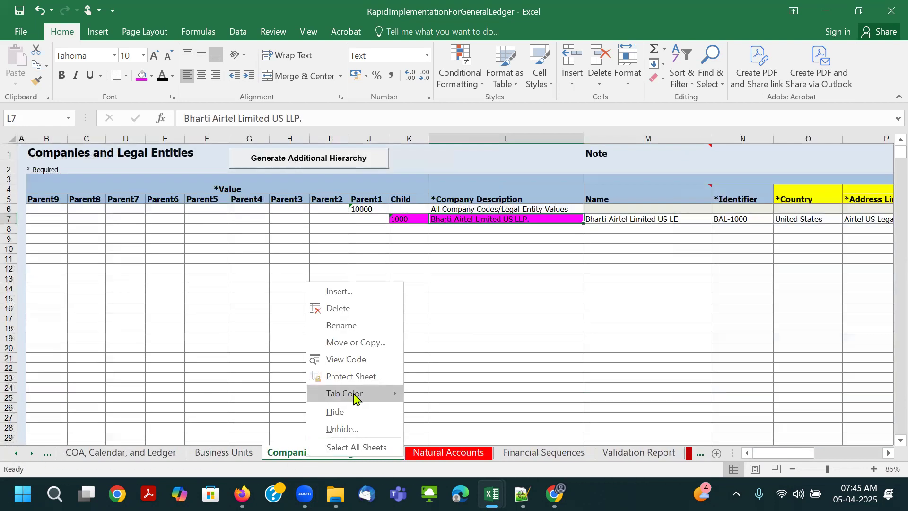
{"action": "mouse_move", "coordinate": [357, 395]}
{"action": "left_click", "coordinate": [409, 438]}
{"action": "left_click", "coordinate": [472, 409]}
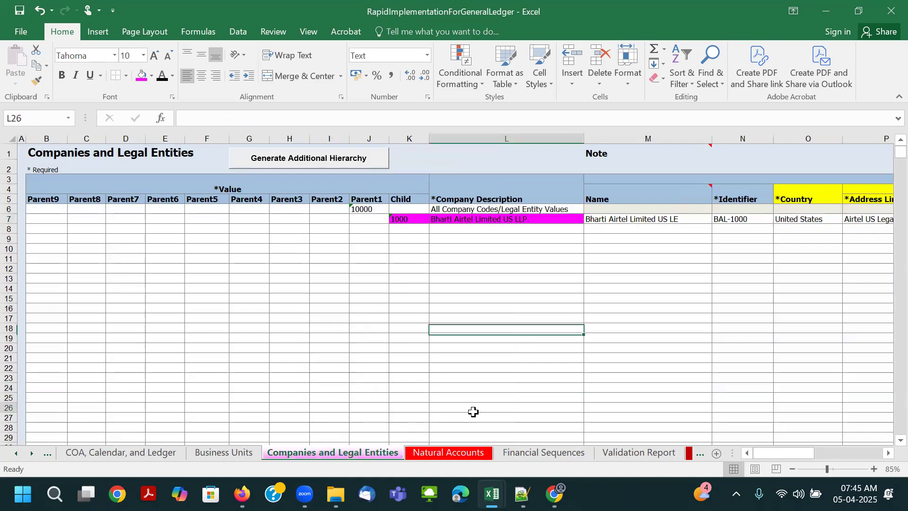
- Color the COA, Calendar, and Ledger sheet tab sea green, chosen from the additional standard colors
{"action": "left_click", "coordinate": [223, 457]}
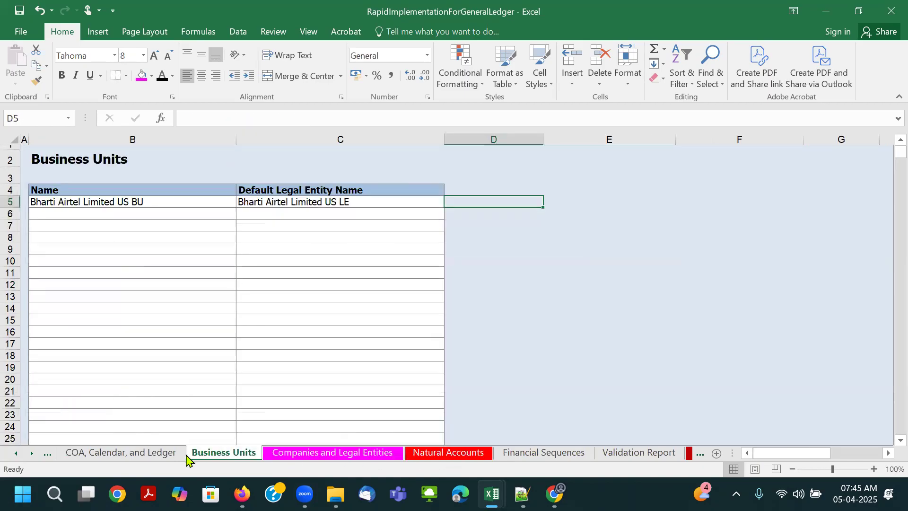
{"action": "left_click", "coordinate": [28, 455]}
{"action": "left_click", "coordinate": [173, 453]}
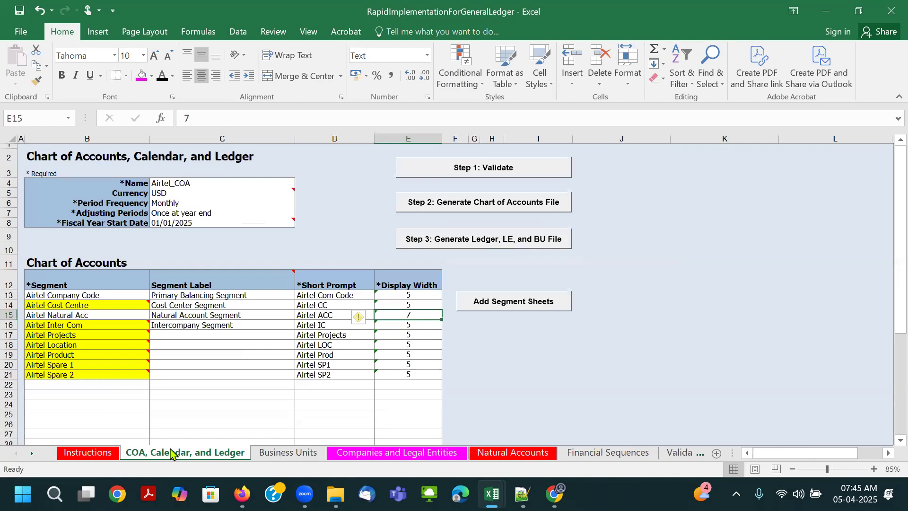
{"action": "right_click", "coordinate": [171, 453]}
{"action": "mouse_move", "coordinate": [238, 388]}
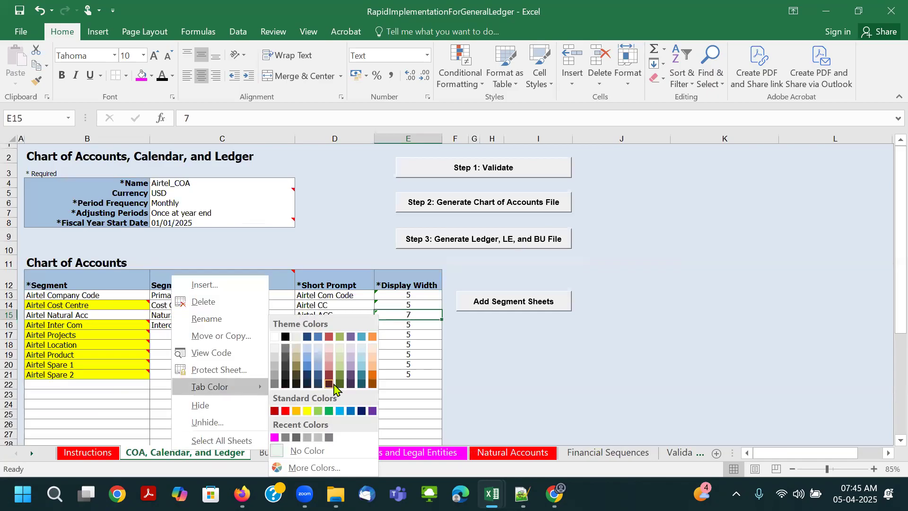
{"action": "left_click", "coordinate": [305, 466]}
{"action": "left_click", "coordinate": [44, 313]}
{"action": "left_click", "coordinate": [186, 257]}
- Color the Business Units sheet tab orange-red, chosen from the additional standard colors
{"action": "left_click", "coordinate": [292, 454]}
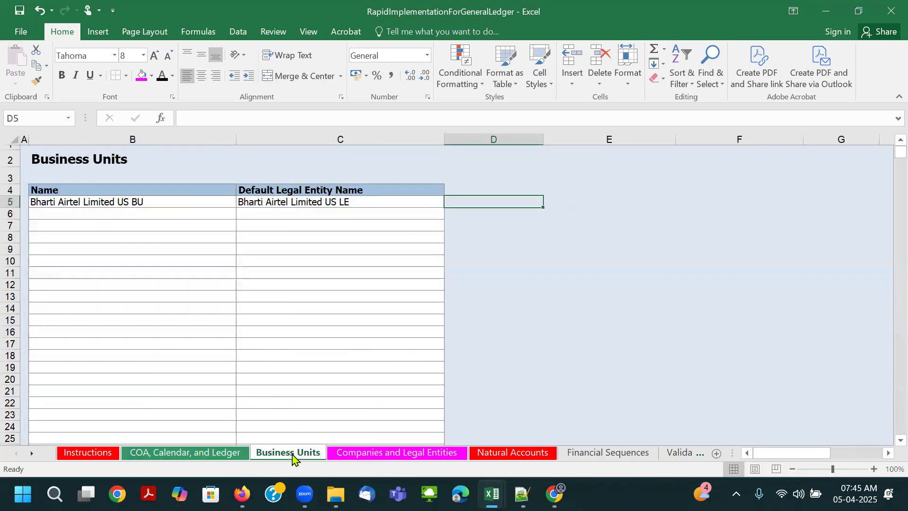
{"action": "right_click", "coordinate": [292, 455]}
{"action": "mouse_move", "coordinate": [331, 390]}
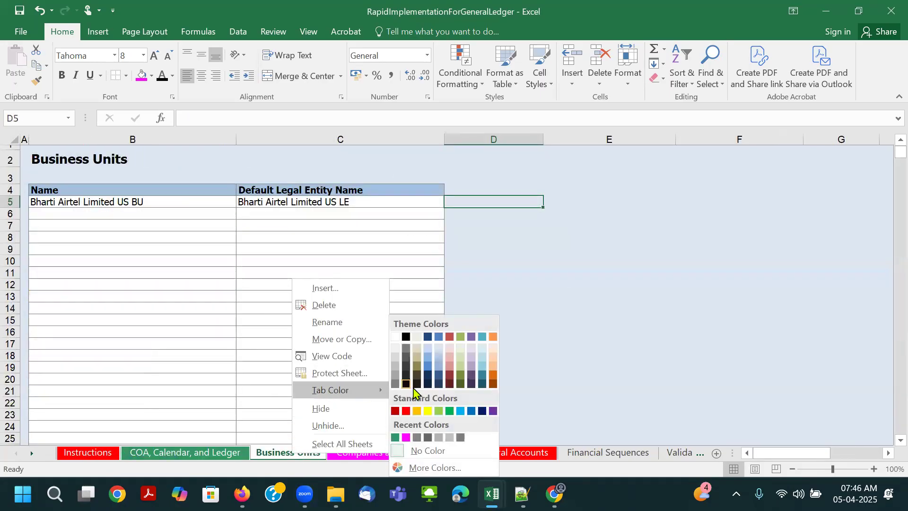
{"action": "left_click", "coordinate": [411, 467]}
{"action": "left_click", "coordinate": [86, 329]}
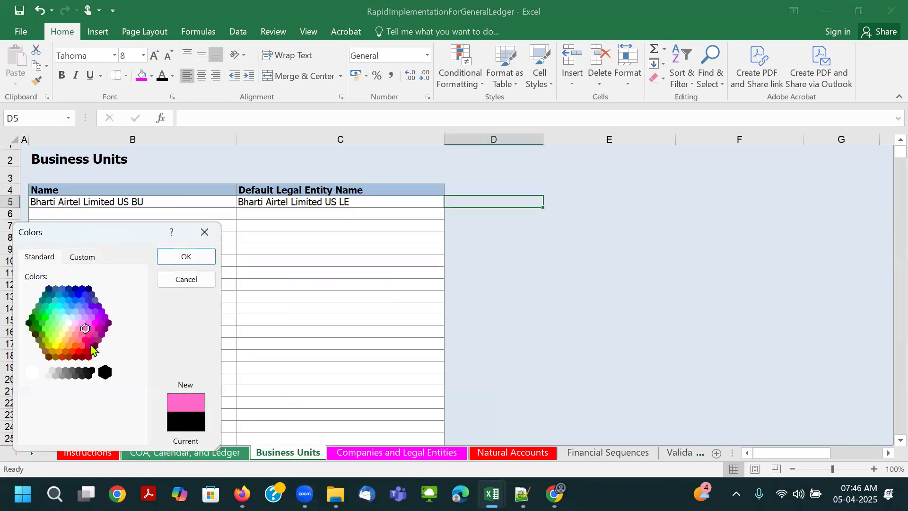
{"action": "left_click", "coordinate": [72, 350]}
{"action": "left_click", "coordinate": [184, 256]}
{"action": "left_click", "coordinate": [377, 345]}
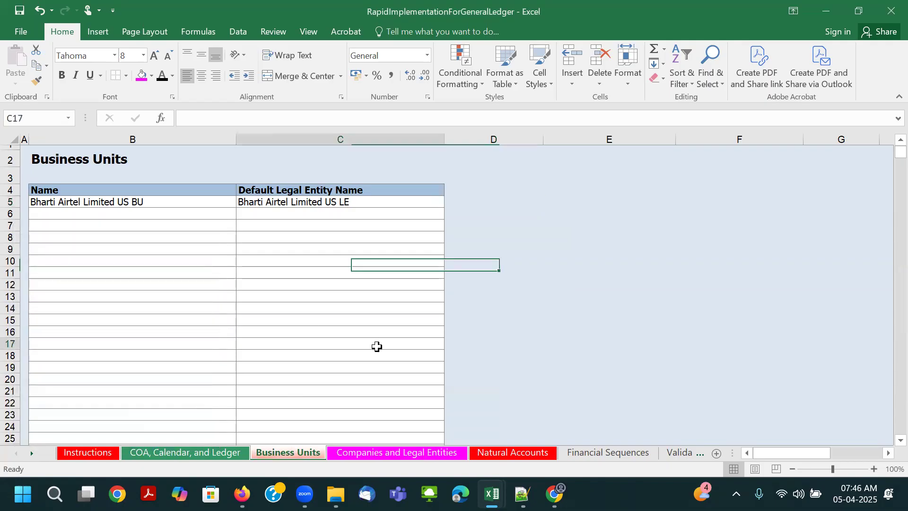
- Look over the Instructions sheet and review the segment names in B13:B21 of COA, Calendar, and Ledger
{"action": "left_click", "coordinate": [108, 453]}
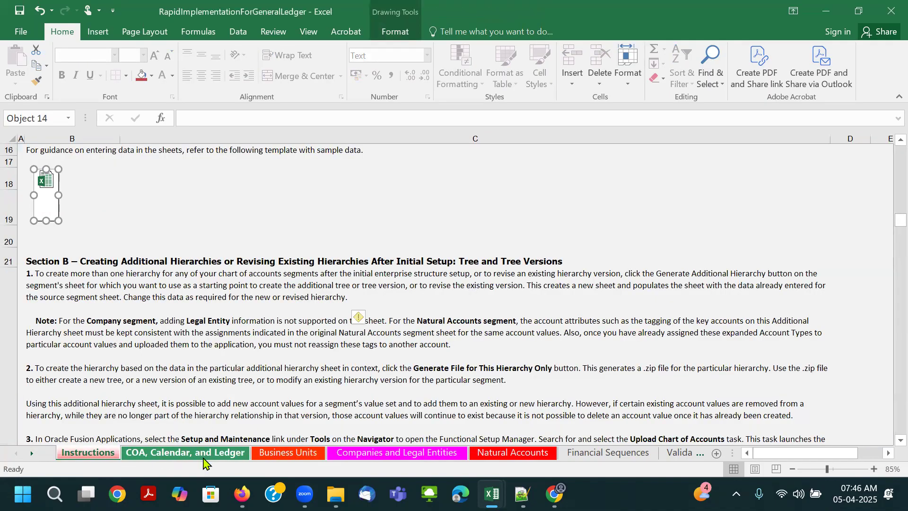
{"action": "left_click", "coordinate": [203, 455]}
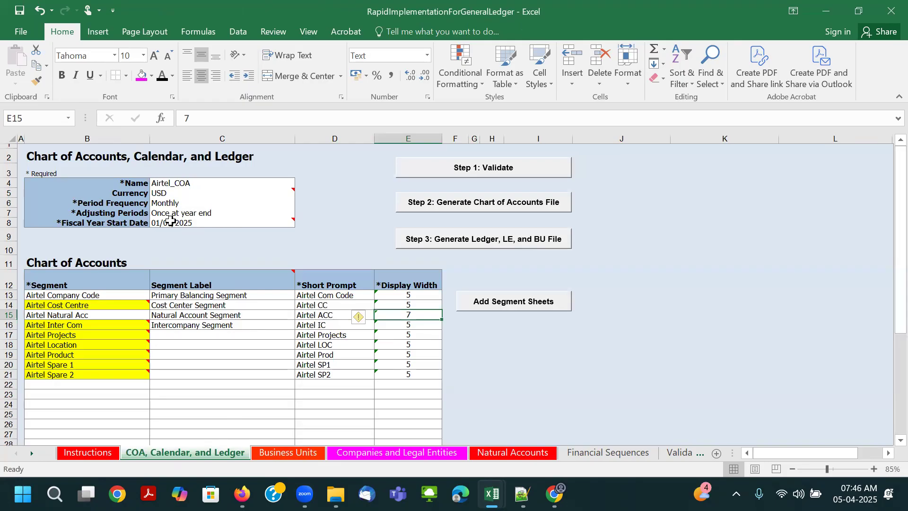
{"action": "left_click_drag", "start_coordinate": [81, 296], "coordinate": [83, 376]}
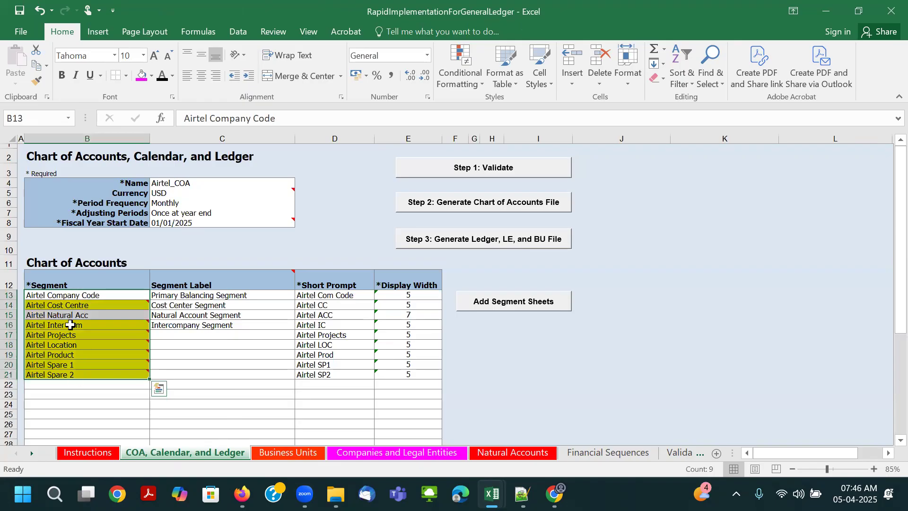
- Review the segment labels and short prompts, right-align the display widths in E13:E21, and save the workbook
{"action": "left_click_drag", "start_coordinate": [196, 298], "coordinate": [197, 326]}
{"action": "left_click_drag", "start_coordinate": [323, 295], "coordinate": [359, 374]}
{"action": "left_click_drag", "start_coordinate": [405, 297], "coordinate": [409, 373]}
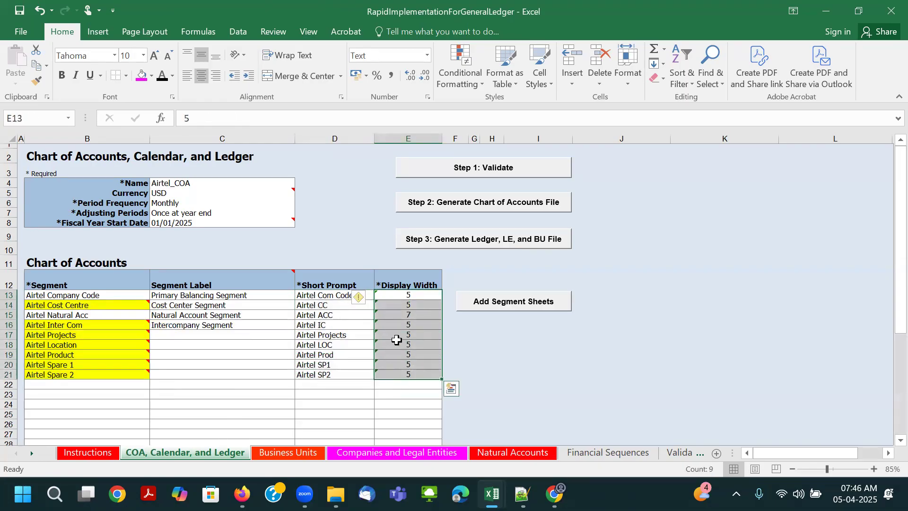
{"action": "key", "text": "ctrl+s"}
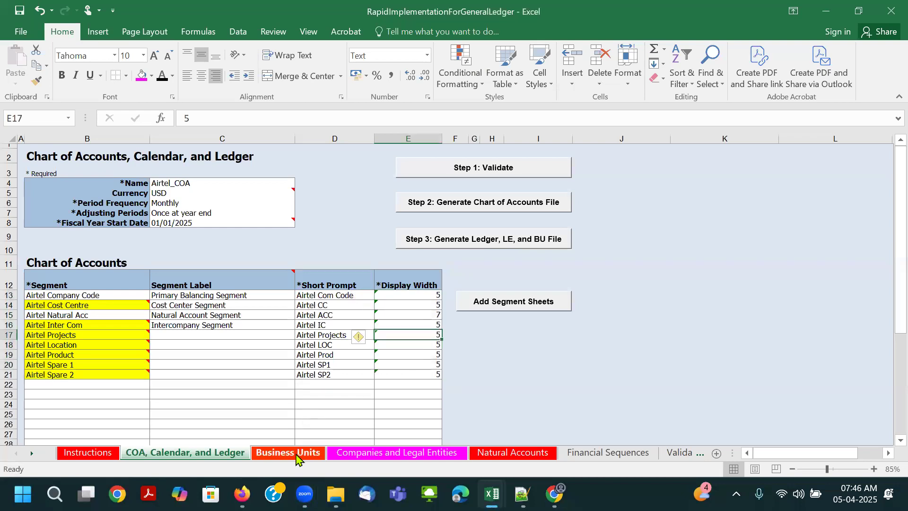
- Review the business unit and default legal entity names, and compare them with the company description in Companies and Legal Entities
{"action": "left_click", "coordinate": [288, 453]}
{"action": "left_click", "coordinate": [159, 201]}
{"action": "left_click", "coordinate": [284, 202]}
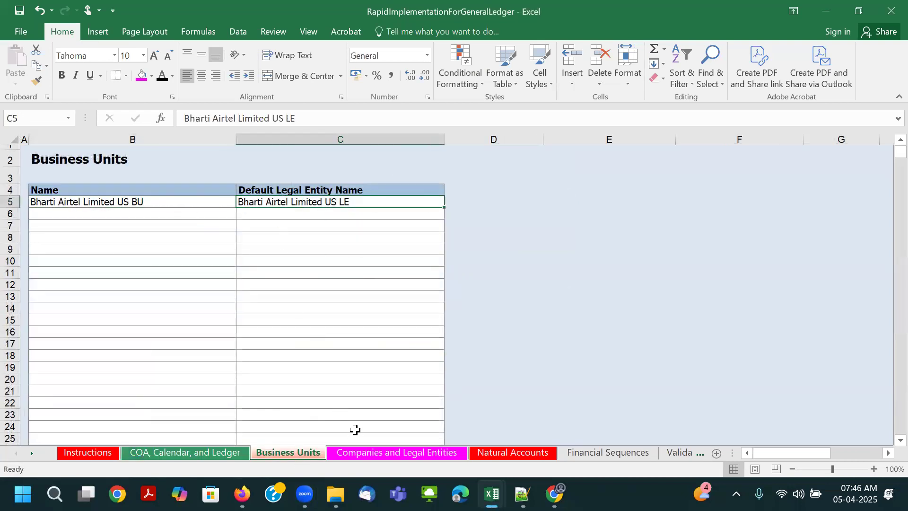
{"action": "left_click", "coordinate": [396, 453]}
{"action": "left_click", "coordinate": [463, 218]}
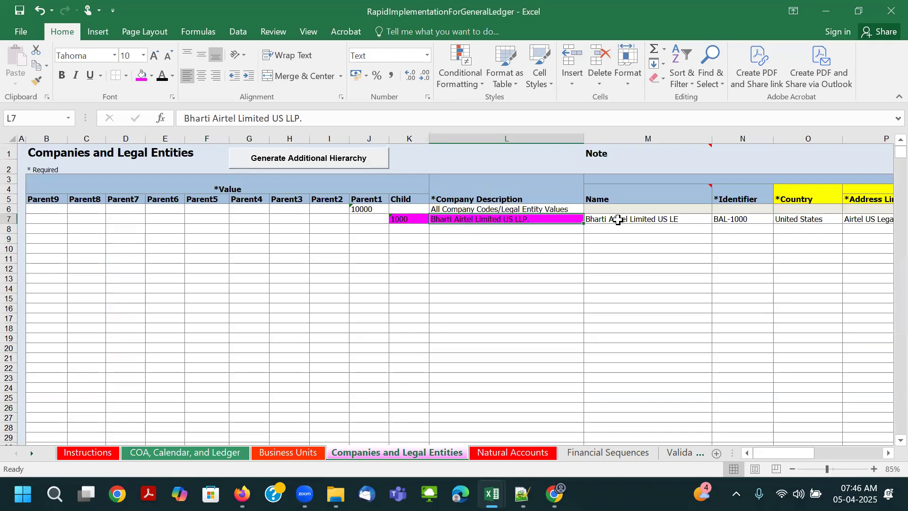
- Fill the legal entity name cell M7 with light purple from the additional standard colors
{"action": "left_click", "coordinate": [615, 220]}
{"action": "left_click", "coordinate": [151, 75]}
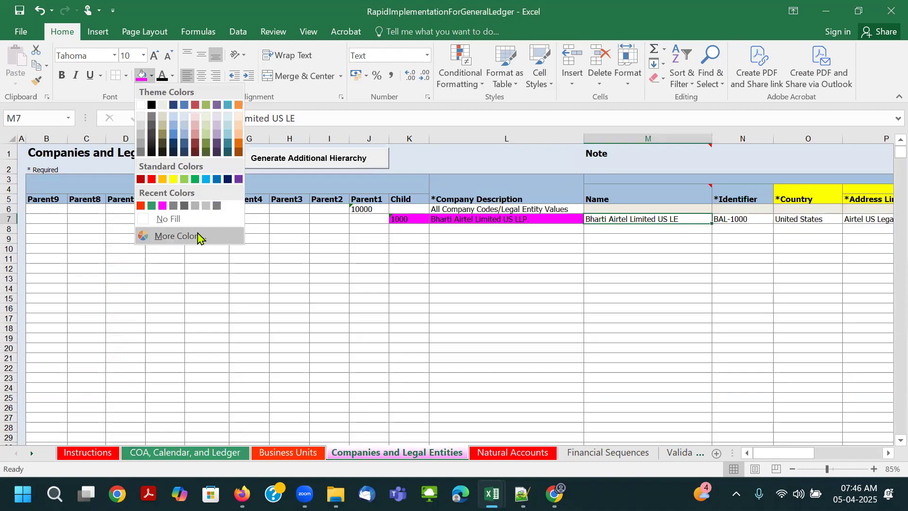
{"action": "left_click", "coordinate": [196, 236]}
{"action": "left_click", "coordinate": [97, 324]}
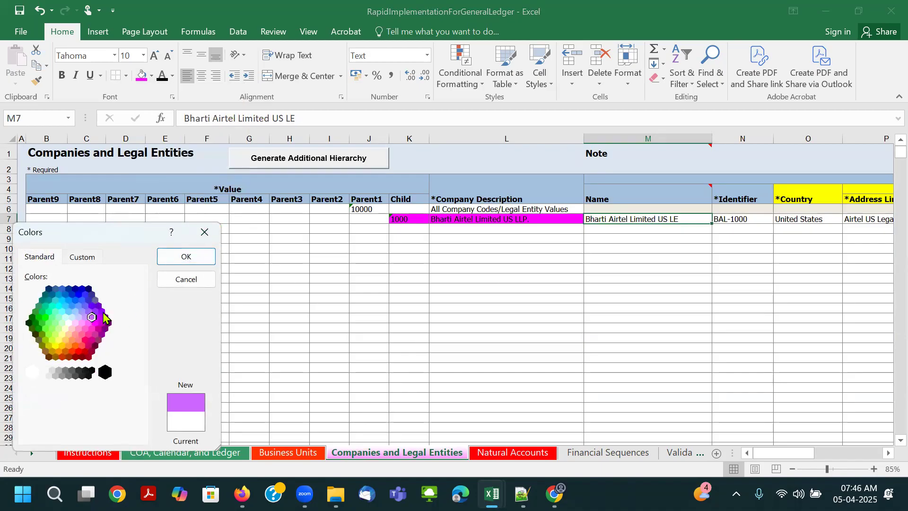
{"action": "left_click", "coordinate": [198, 259]}
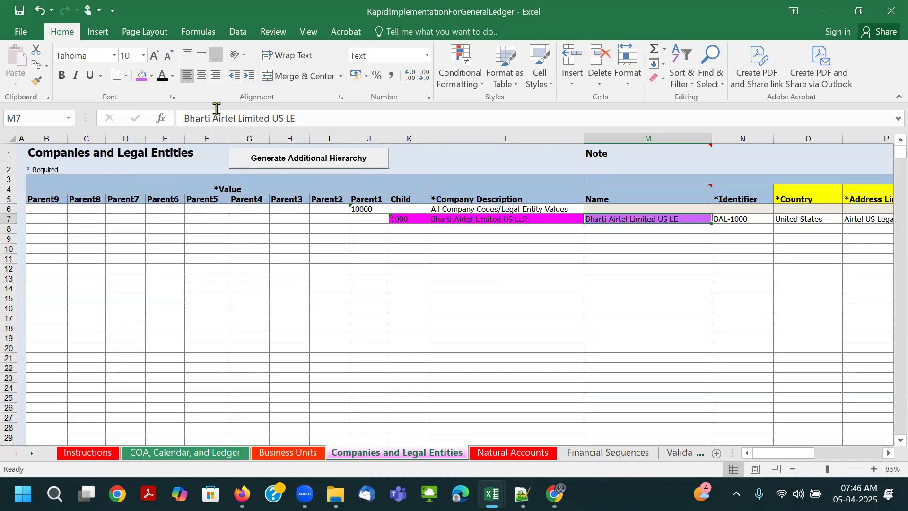
- Fill the legal entity name cell M7 with bright green, chosen from the additional standard colors
{"action": "left_click", "coordinate": [151, 75]}
{"action": "left_click", "coordinate": [177, 243]}
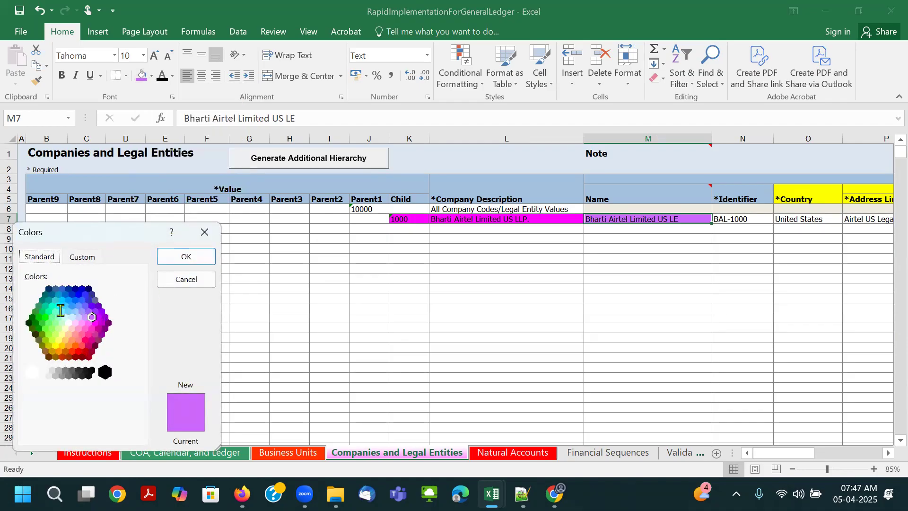
{"action": "left_click", "coordinate": [61, 309]}
{"action": "left_click", "coordinate": [46, 318]}
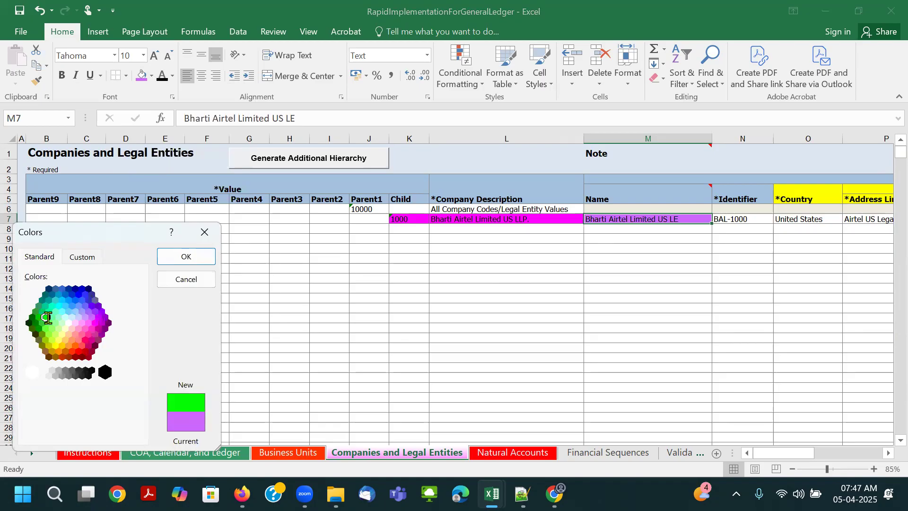
{"action": "left_click", "coordinate": [186, 256]}
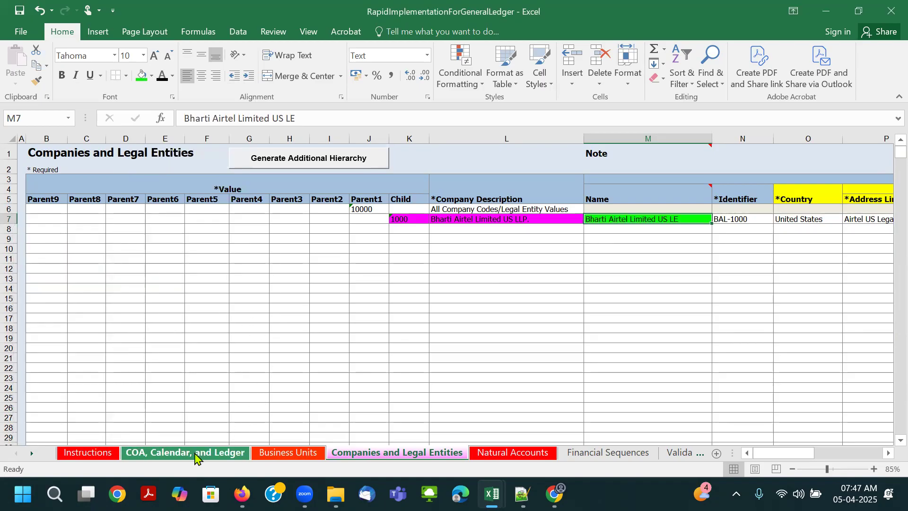
- Fill the default legal entity name in cell C5 of Business Units with the same bright green
{"action": "left_click", "coordinate": [195, 453]}
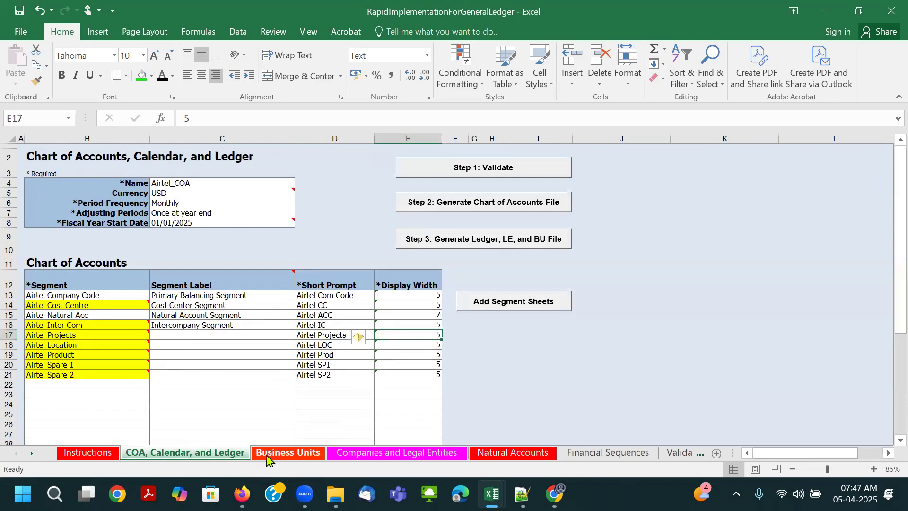
{"action": "left_click", "coordinate": [268, 454]}
{"action": "left_click", "coordinate": [142, 76]}
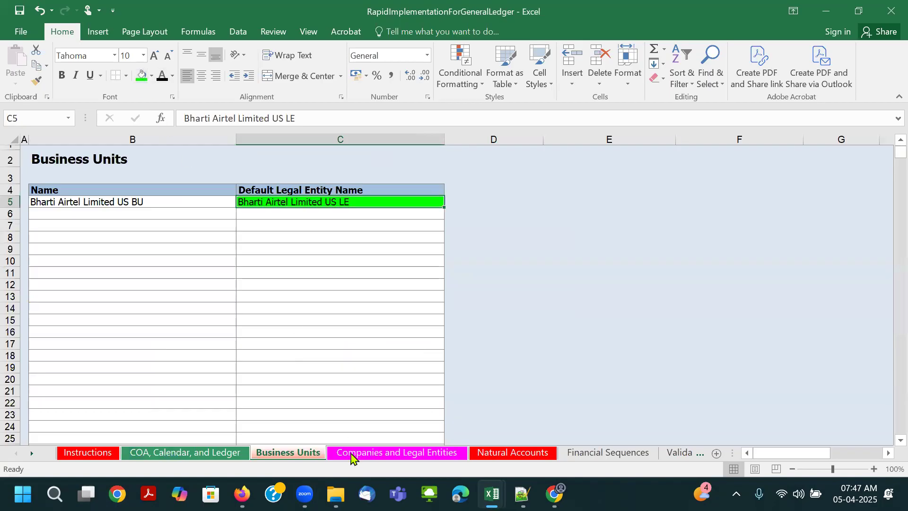
- Review the company description and the Natural Accounts, Financial Sequences, Validation Report, and Airtel Cost Centre sheets
{"action": "left_click", "coordinate": [372, 454]}
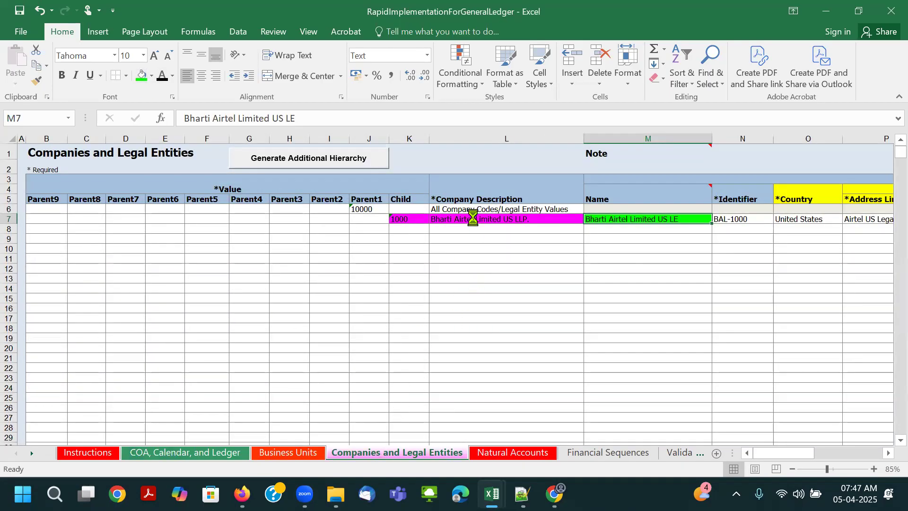
{"action": "left_click", "coordinate": [472, 218]}
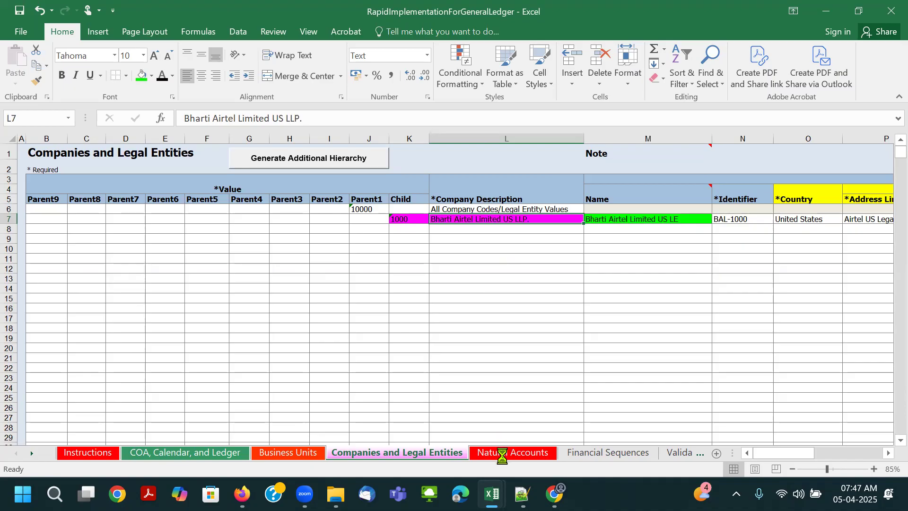
{"action": "left_click", "coordinate": [502, 453]}
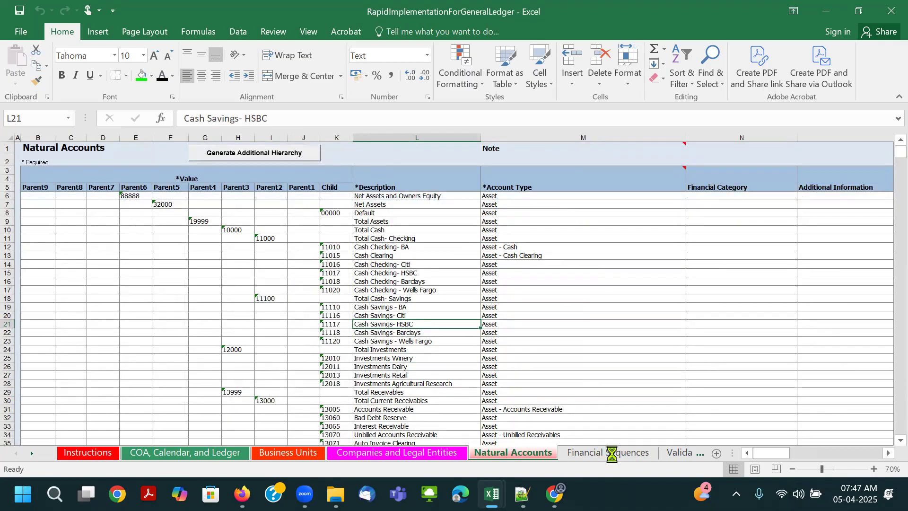
{"action": "left_click", "coordinate": [612, 453]}
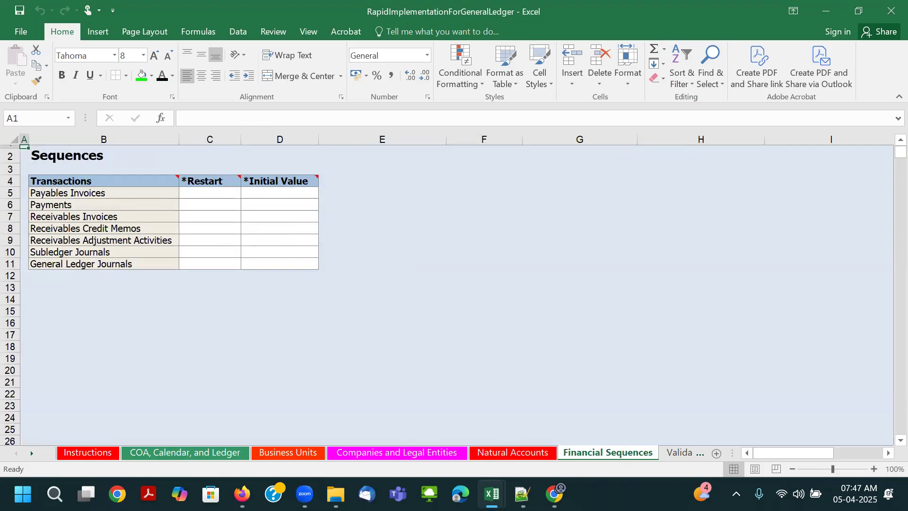
{"action": "left_click", "coordinate": [678, 454]}
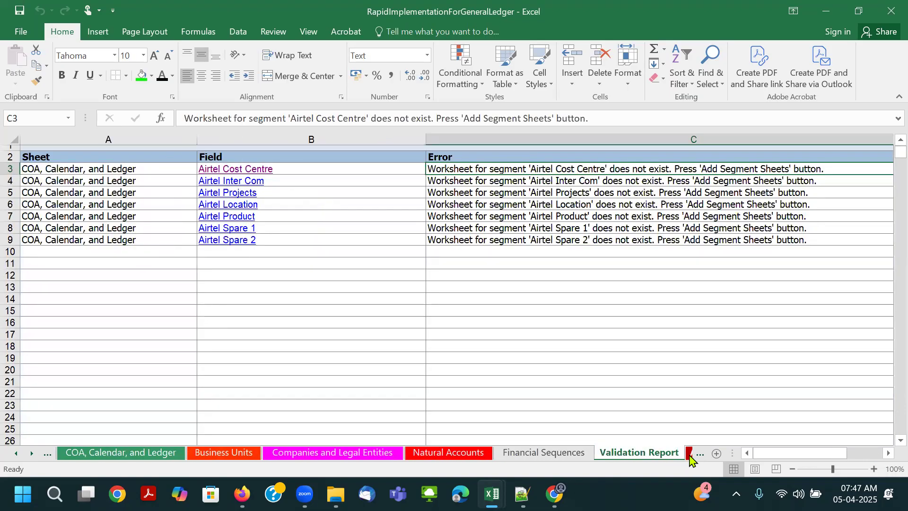
{"action": "left_click", "coordinate": [688, 453]}
{"action": "scroll", "coordinate": [463, 283], "scroll_direction": "down", "scroll_amount": 4}
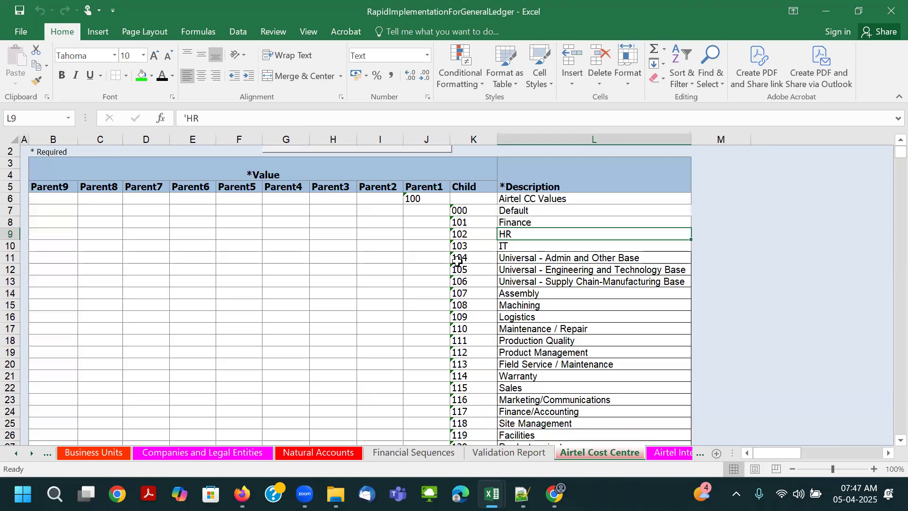
{"action": "scroll", "coordinate": [520, 369], "scroll_direction": "down", "scroll_amount": 1}
- Compare value 1000 and its description on Airtel Inter Com with the matching row in Companies and Legal Entities
{"action": "left_click", "coordinate": [676, 454]}
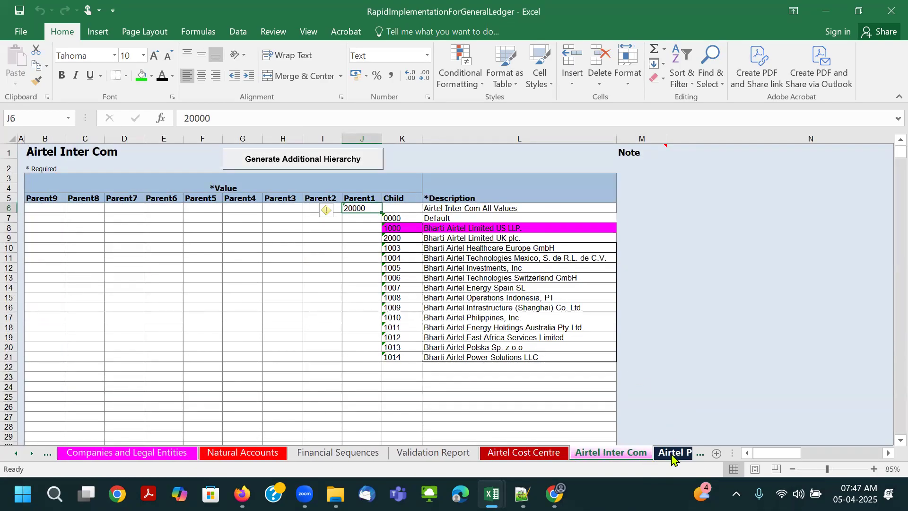
{"action": "left_click", "coordinate": [674, 454]}
{"action": "left_click", "coordinate": [492, 453]}
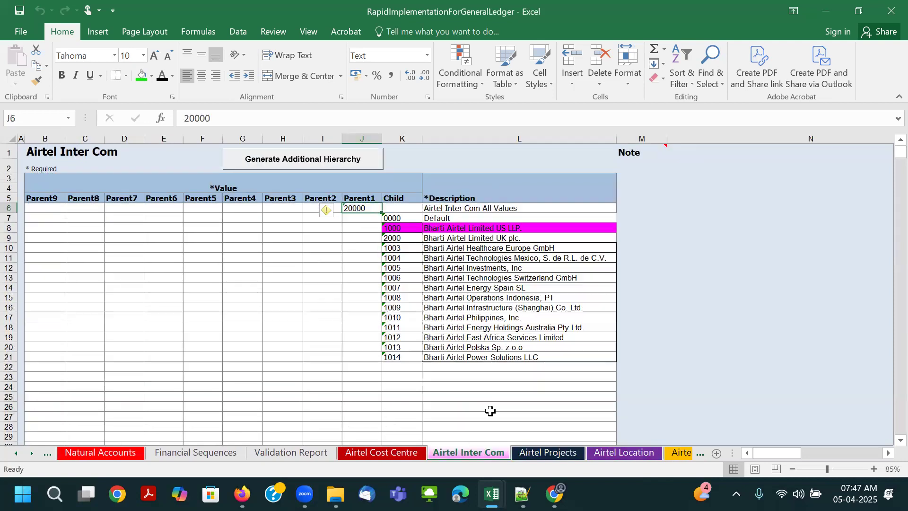
{"action": "left_click", "coordinate": [394, 229]}
{"action": "left_click_drag", "start_coordinate": [395, 229], "coordinate": [461, 231]}
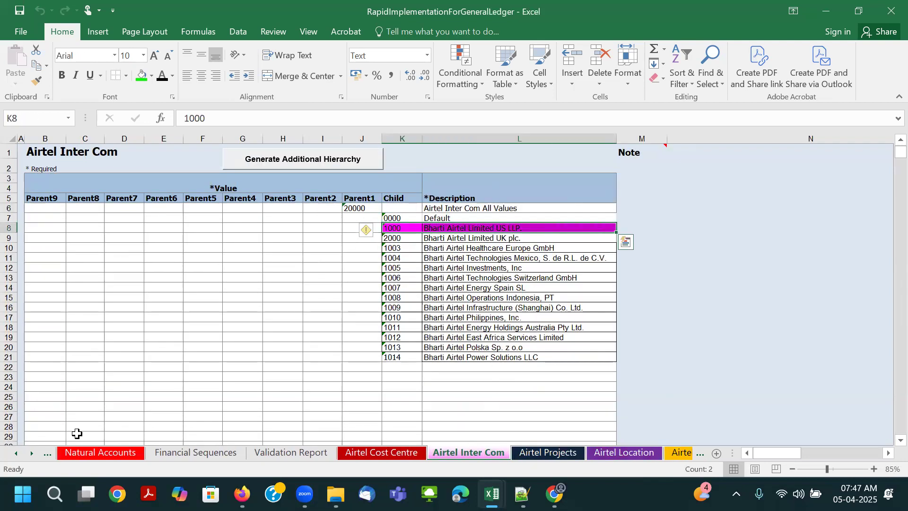
{"action": "left_click", "coordinate": [18, 455]}
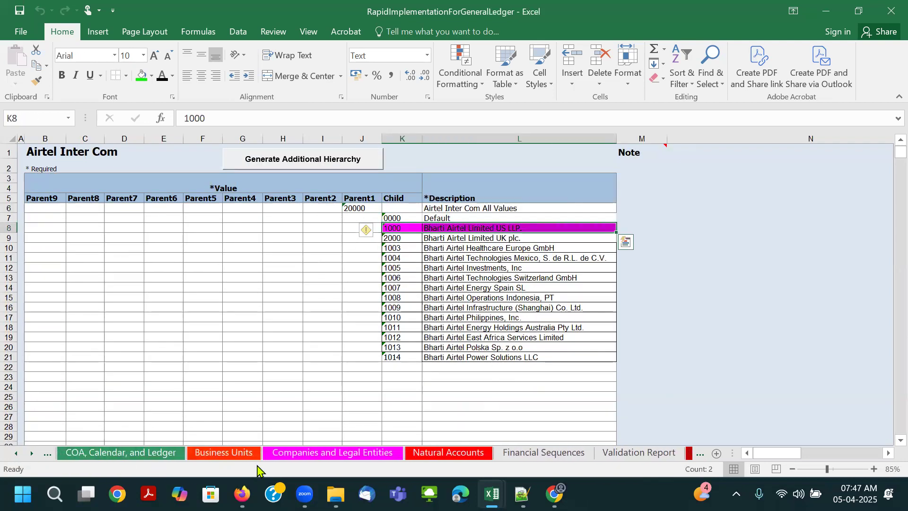
{"action": "left_click", "coordinate": [324, 454]}
{"action": "left_click_drag", "start_coordinate": [399, 219], "coordinate": [474, 221]}
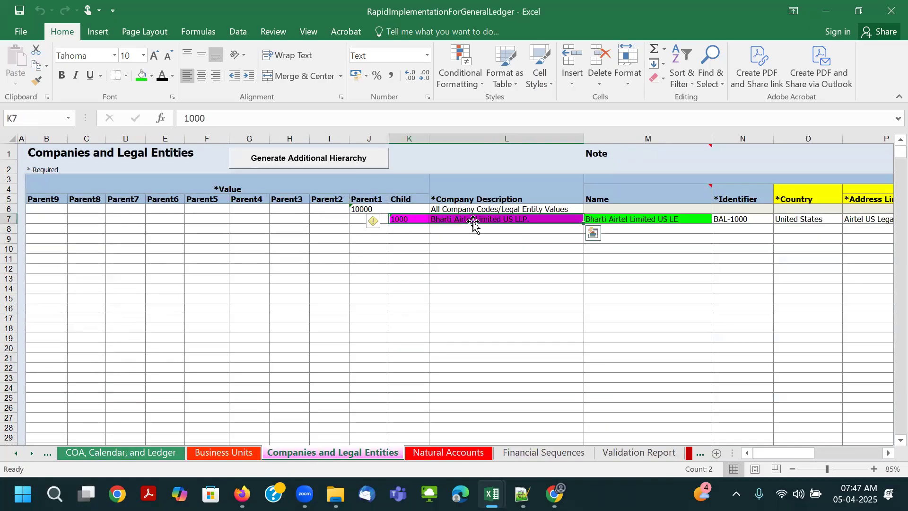
- Review the values on the Airtel Projects, Airtel Location, Airtel Product, Airtel Spare 1, and Airtel Spare 2 sheets
{"action": "left_click", "coordinate": [31, 455]}
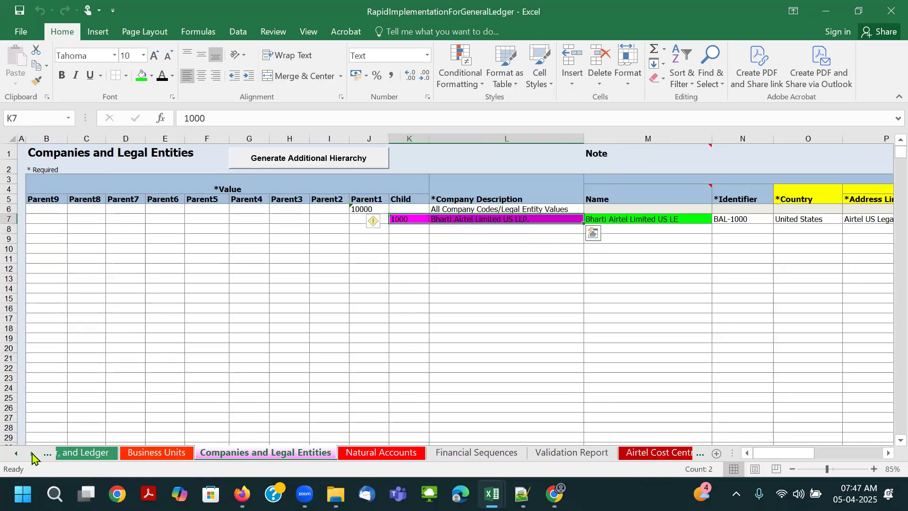
{"action": "left_click", "coordinate": [31, 455]}
{"action": "left_click", "coordinate": [31, 455]}
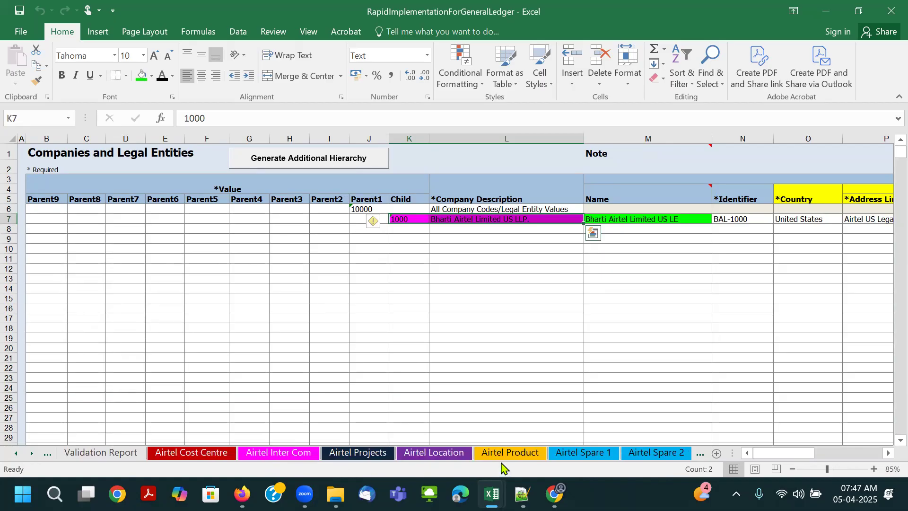
{"action": "left_click", "coordinate": [356, 453]}
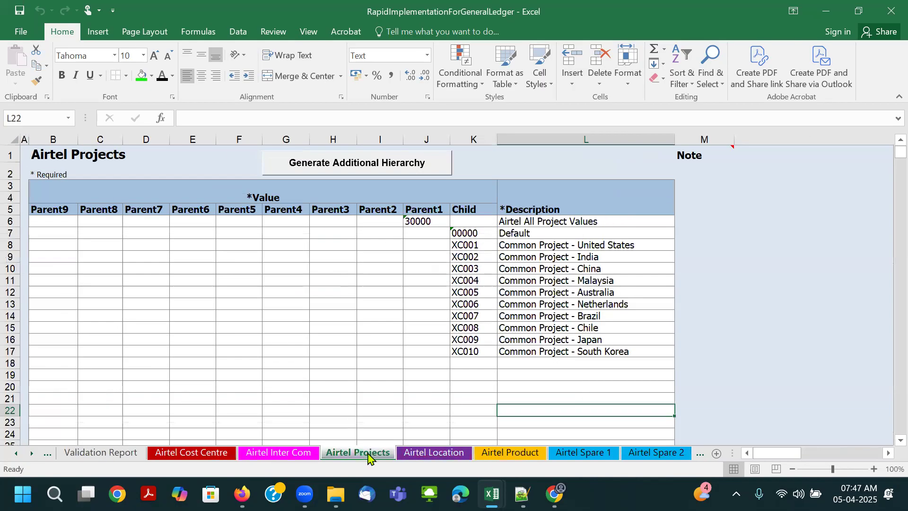
{"action": "left_click", "coordinate": [439, 456]}
{"action": "left_click", "coordinate": [530, 456]}
{"action": "left_click", "coordinate": [583, 453]}
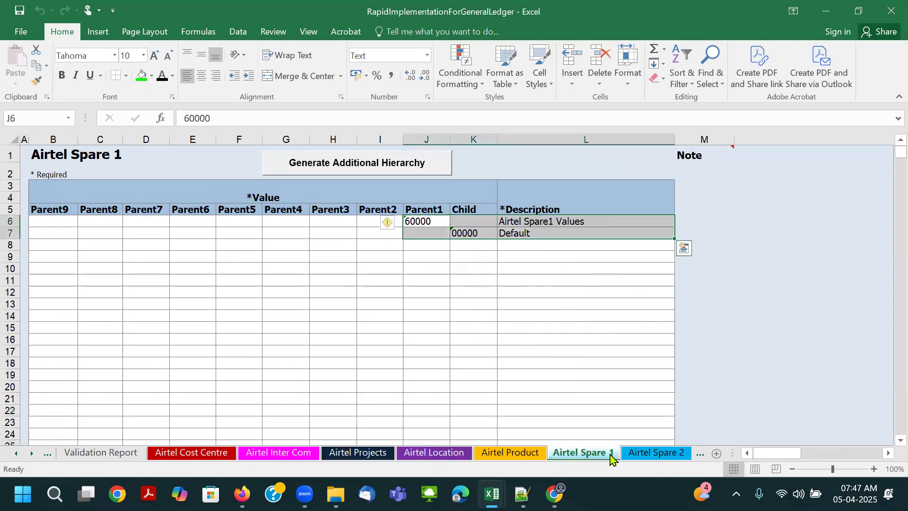
{"action": "left_click", "coordinate": [654, 452]}
{"action": "left_click", "coordinate": [475, 350]}
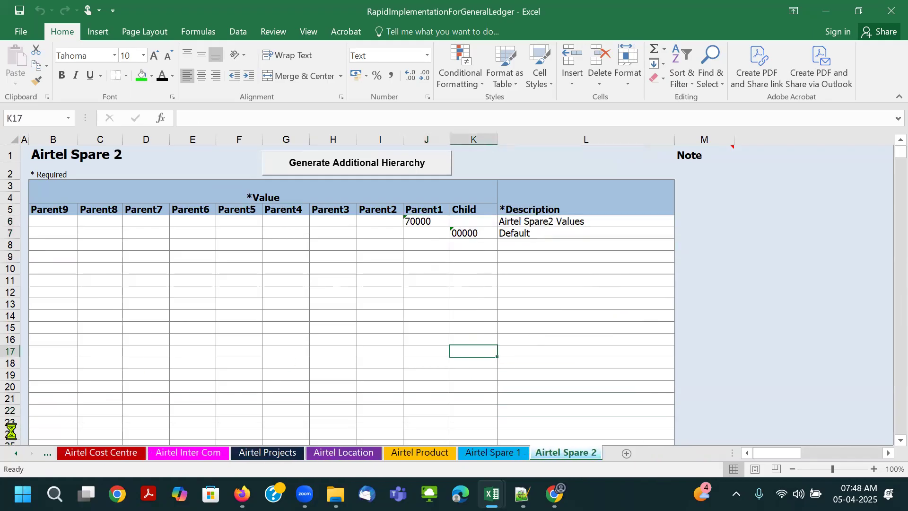
- Run the Step 1 validation from the COA, Calendar, and Ledger sheet and open the sample report preview
{"action": "left_click", "coordinate": [17, 453]}
{"action": "left_click", "coordinate": [16, 453]}
{"action": "left_click", "coordinate": [17, 453]}
{"action": "left_click", "coordinate": [17, 453]}
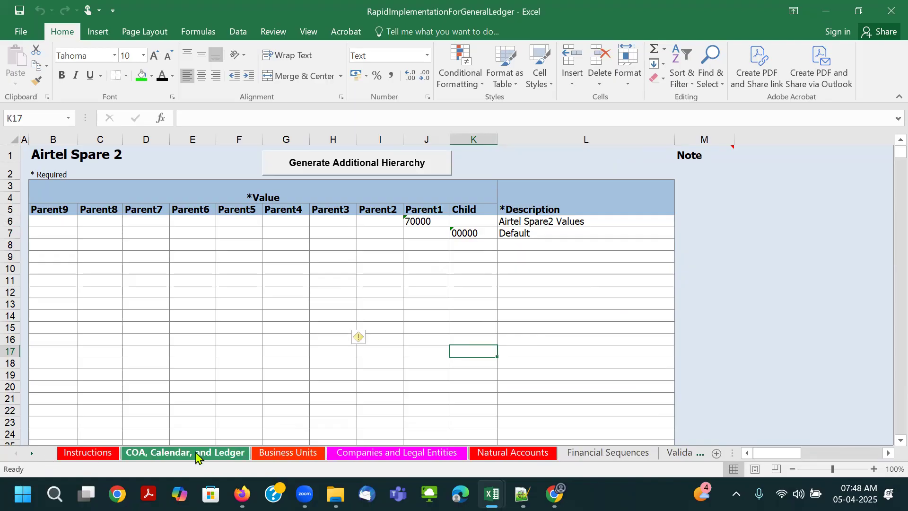
{"action": "left_click", "coordinate": [195, 454]}
{"action": "left_click", "coordinate": [529, 169]}
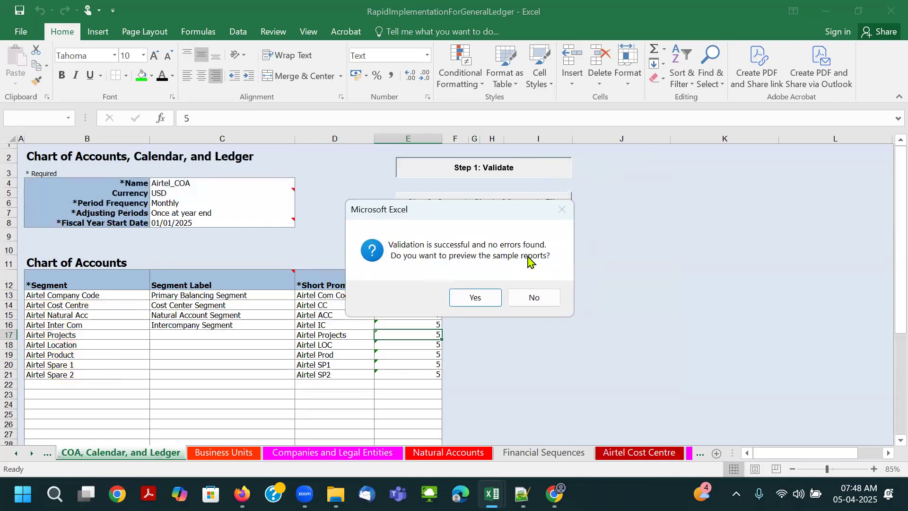
{"action": "left_click", "coordinate": [476, 297]}
- Examine the quarterly figures, trends chart, and revenues infolet in Preview Report, and return to the COA, Calendar, and Ledger sheet
{"action": "scroll", "coordinate": [412, 278], "scroll_direction": "down", "scroll_amount": 2}
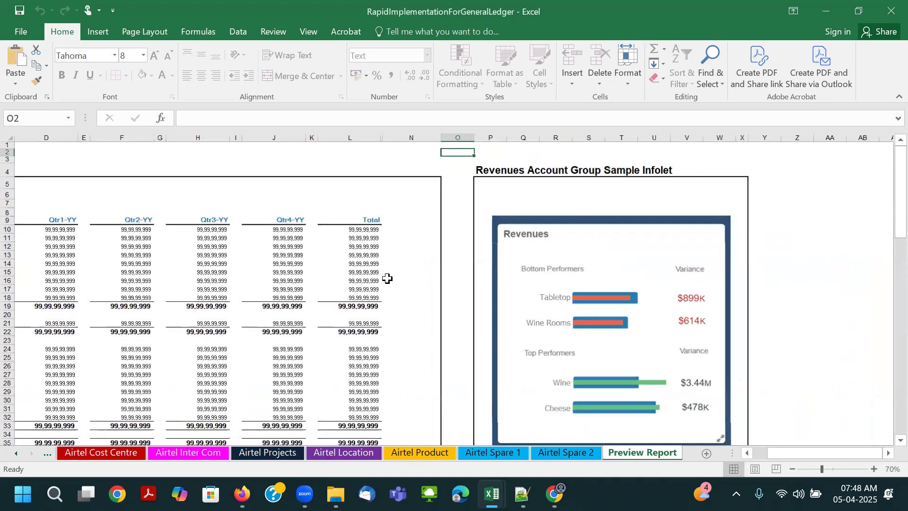
{"action": "scroll", "coordinate": [95, 283], "scroll_direction": "down", "scroll_amount": 4}
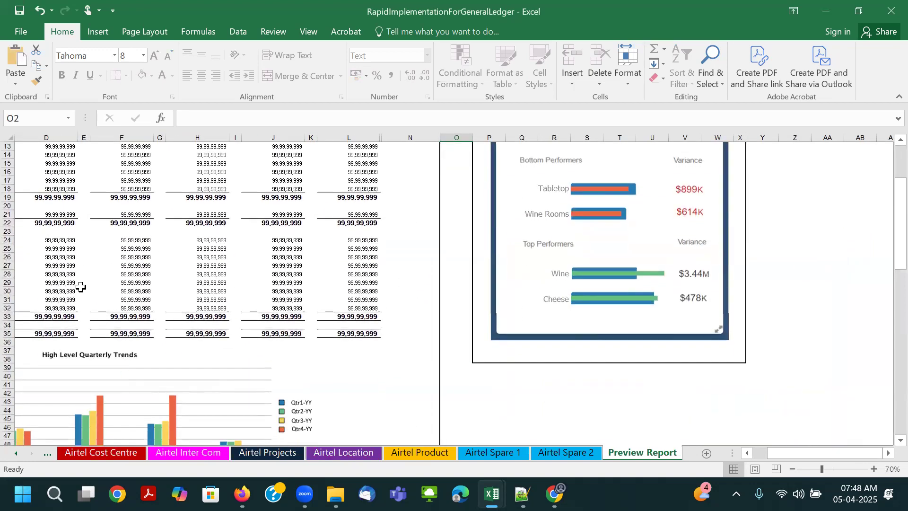
{"action": "scroll", "coordinate": [81, 287], "scroll_direction": "down", "scroll_amount": 3}
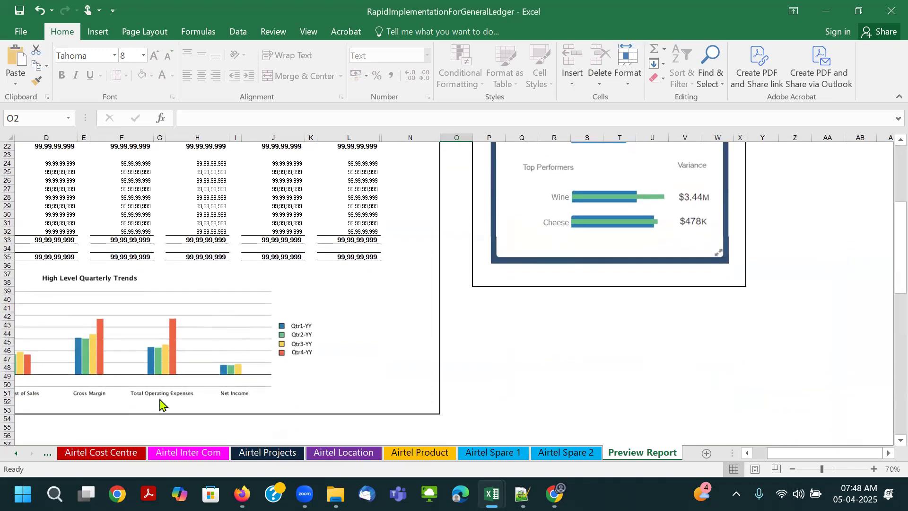
{"action": "scroll", "coordinate": [601, 305], "scroll_direction": "up", "scroll_amount": 5}
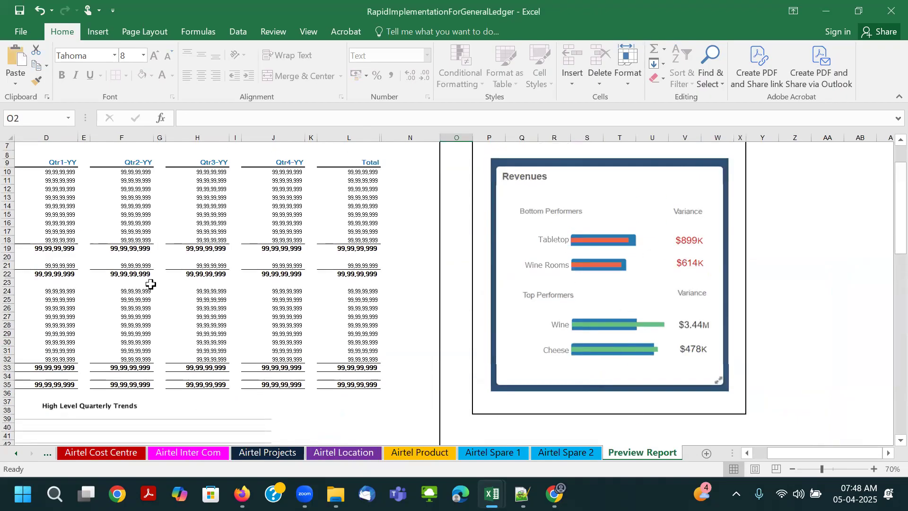
{"action": "scroll", "coordinate": [495, 320], "scroll_direction": "down", "scroll_amount": 1}
{"action": "scroll", "coordinate": [485, 350], "scroll_direction": "down", "scroll_amount": 4}
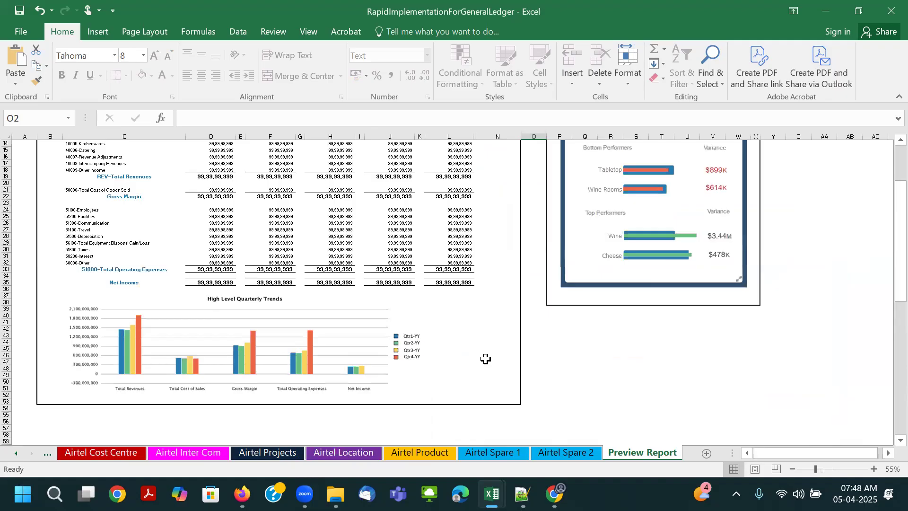
{"action": "left_click", "coordinate": [16, 454]}
{"action": "left_click", "coordinate": [16, 454]}
{"action": "left_click", "coordinate": [16, 454]}
{"action": "left_click", "coordinate": [182, 453]}
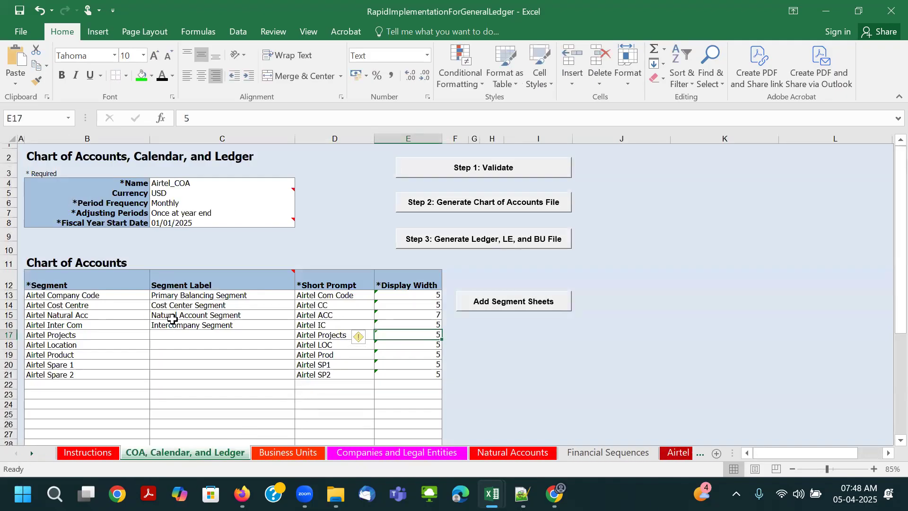
- Rename the chart of accounts in the Name field as Airtel_RI_COA
{"action": "left_click", "coordinate": [82, 294]}
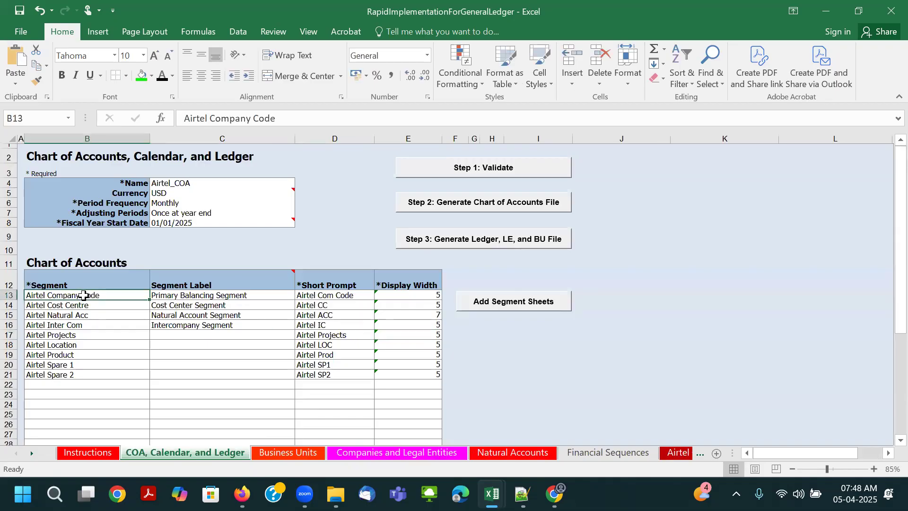
{"action": "left_click", "coordinate": [186, 184]}
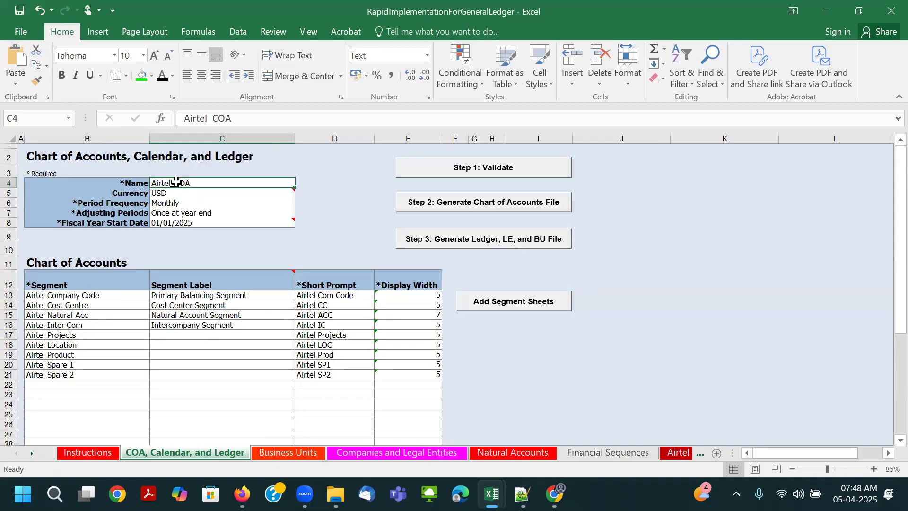
{"action": "double_click", "coordinate": [176, 182]}
{"action": "type", "text": "RI"}
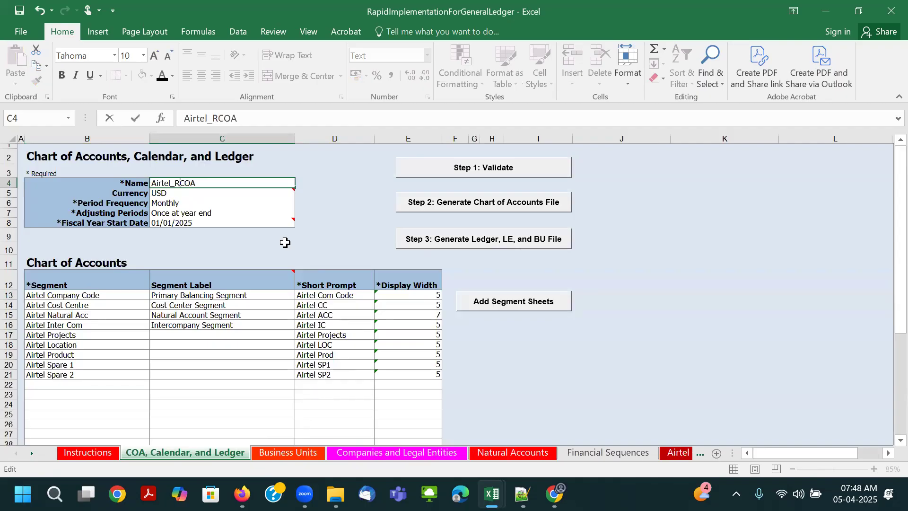
{"action": "type", "text": "_"}
{"action": "key", "text": "Tab"}
{"action": "key", "text": "Left"}
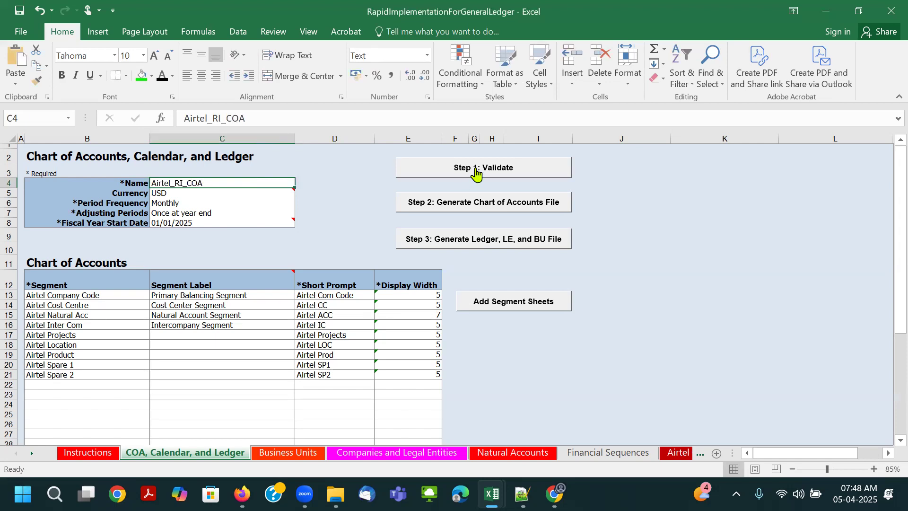
- Run the Step 1 validation and examine the Sheet, Field, and Error entries on the Validation Report
{"action": "left_click_drag", "start_coordinate": [94, 295], "coordinate": [96, 330]}
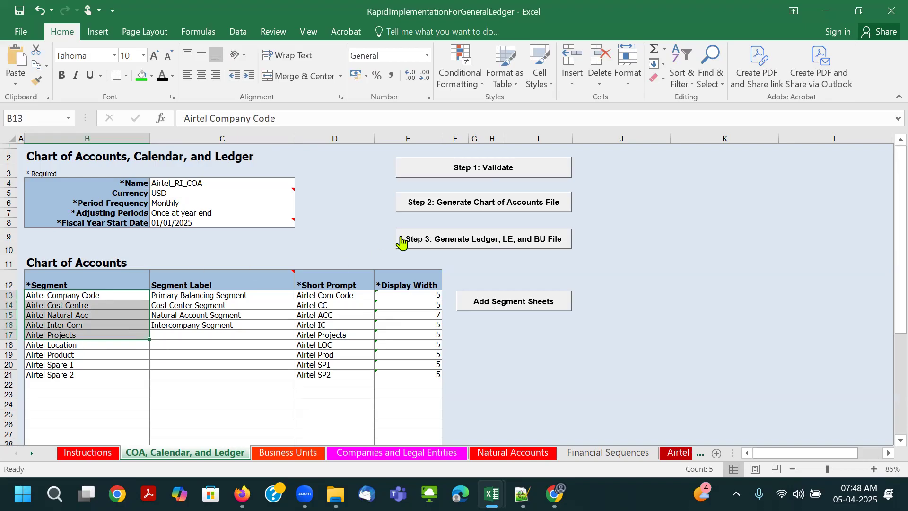
{"action": "left_click", "coordinate": [485, 171]}
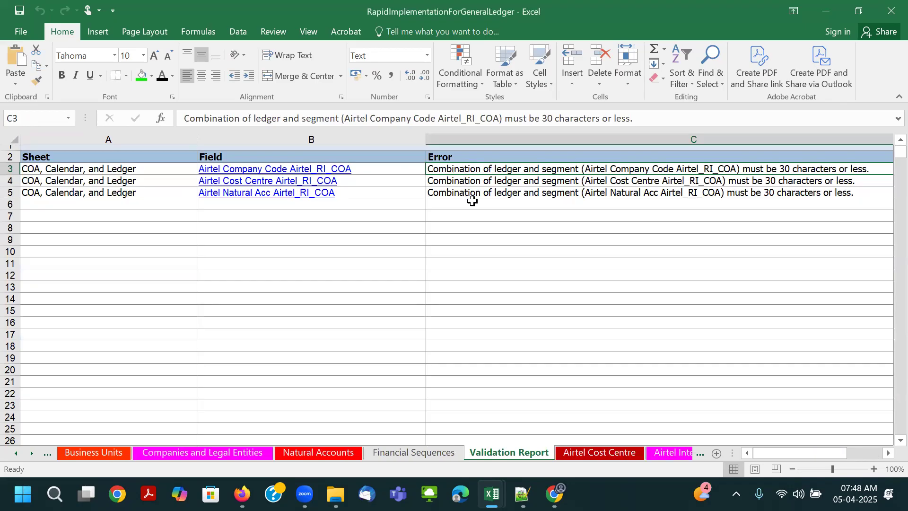
{"action": "scroll", "coordinate": [472, 201], "scroll_direction": "down", "scroll_amount": 1, "text": "ctrl"}
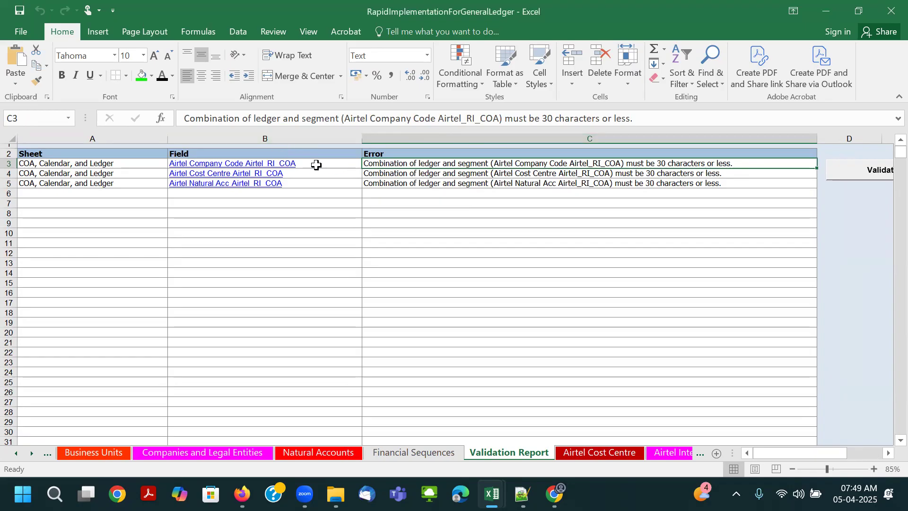
{"action": "left_click", "coordinate": [132, 160]}
{"action": "key", "text": "Right"}
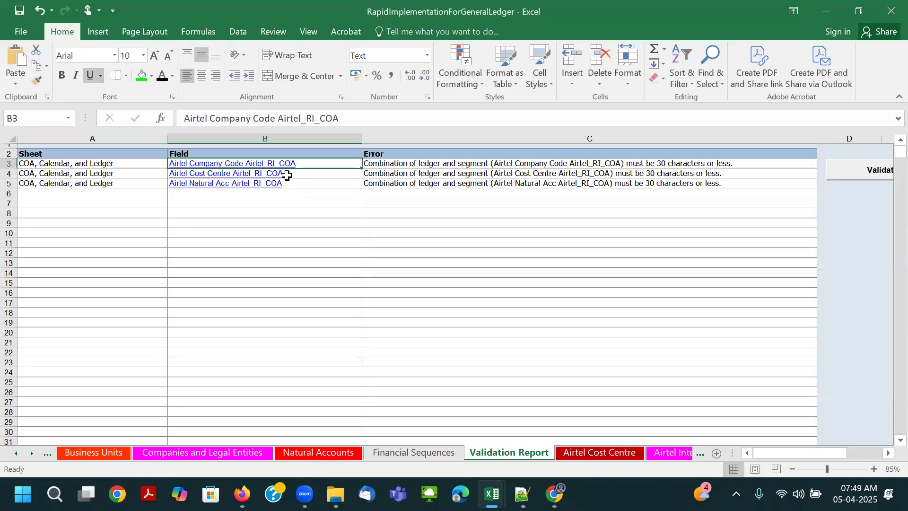
{"action": "left_click_drag", "start_coordinate": [344, 118], "coordinate": [175, 118]}
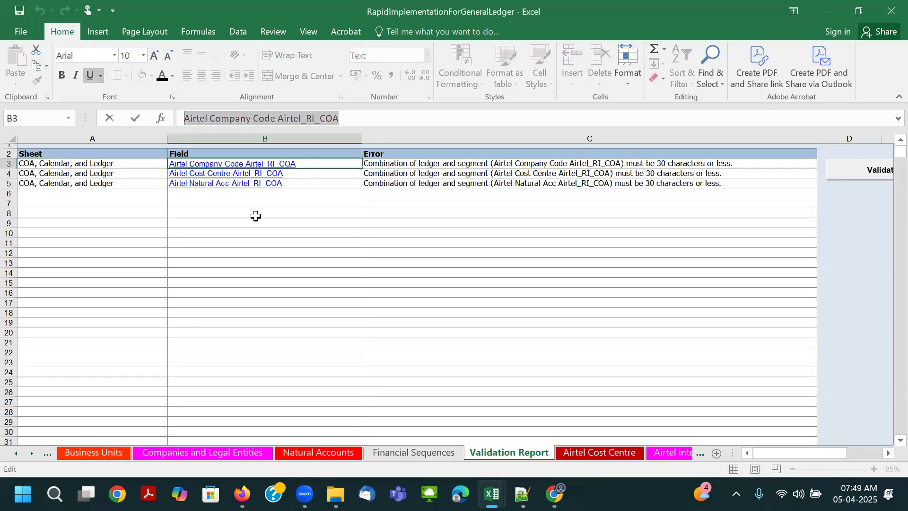
{"action": "left_click", "coordinate": [133, 165]}
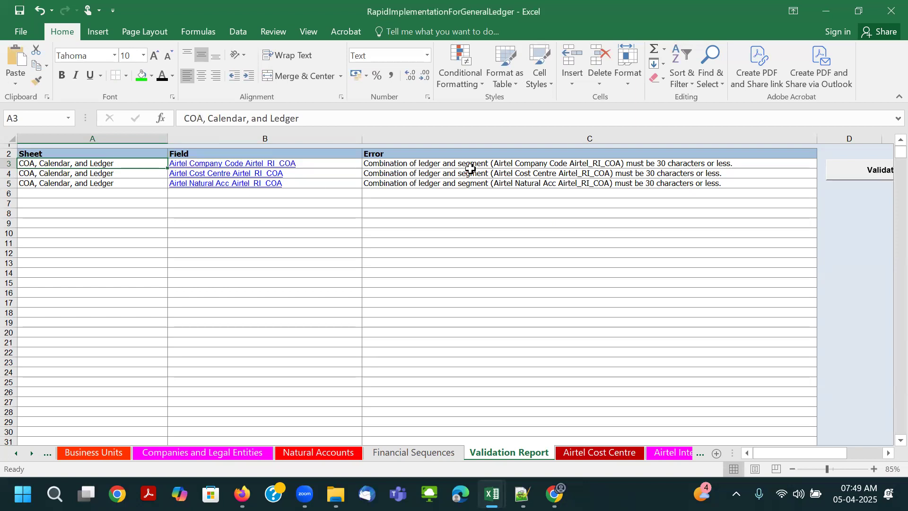
{"action": "left_click", "coordinate": [421, 166]}
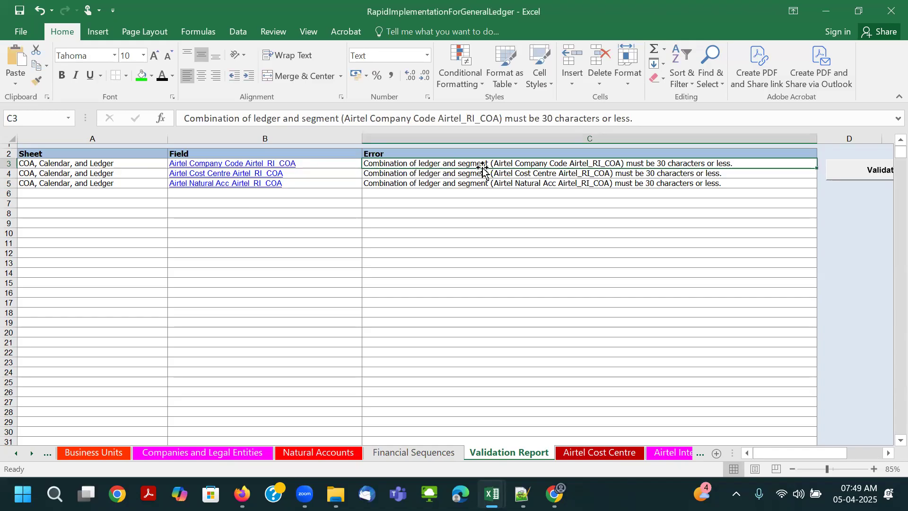
- Return to the COA, Calendar, and Ledger sheet and compare the chart of accounts name with the nine segment names
{"action": "left_click", "coordinate": [184, 452]}
{"action": "left_click", "coordinate": [107, 452]}
{"action": "left_click", "coordinate": [48, 453]}
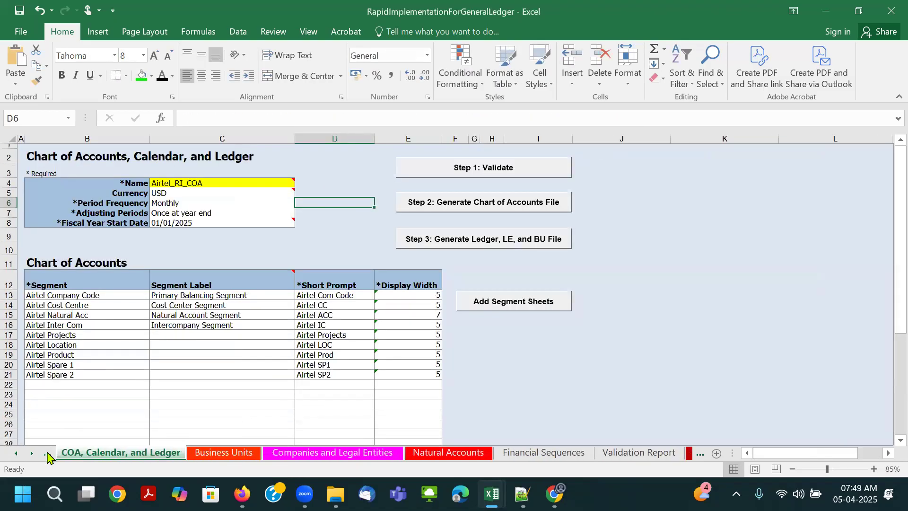
{"action": "left_click", "coordinate": [170, 183]}
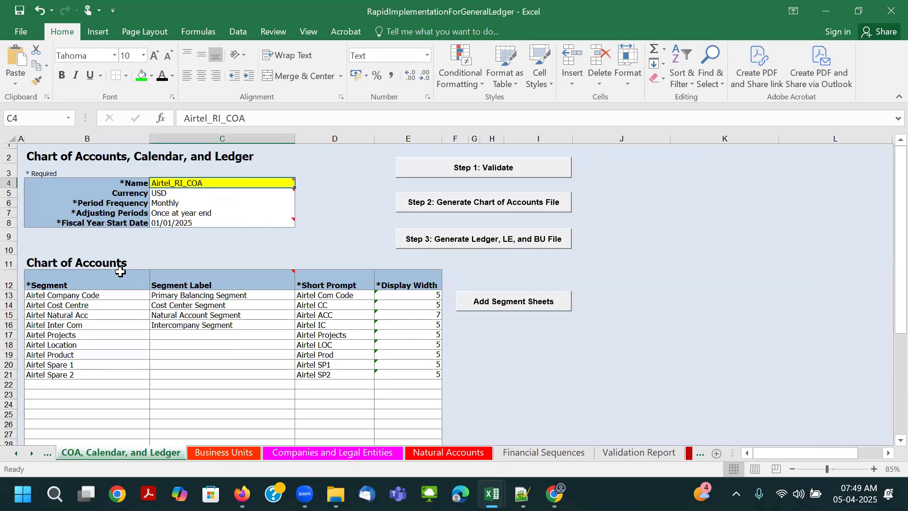
{"action": "left_click_drag", "start_coordinate": [93, 295], "coordinate": [87, 373]}
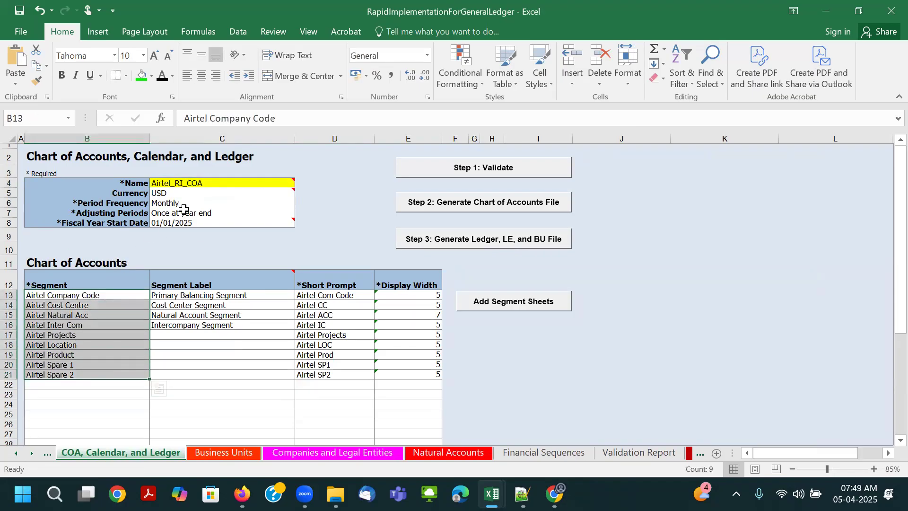
{"action": "left_click", "coordinate": [192, 184]}
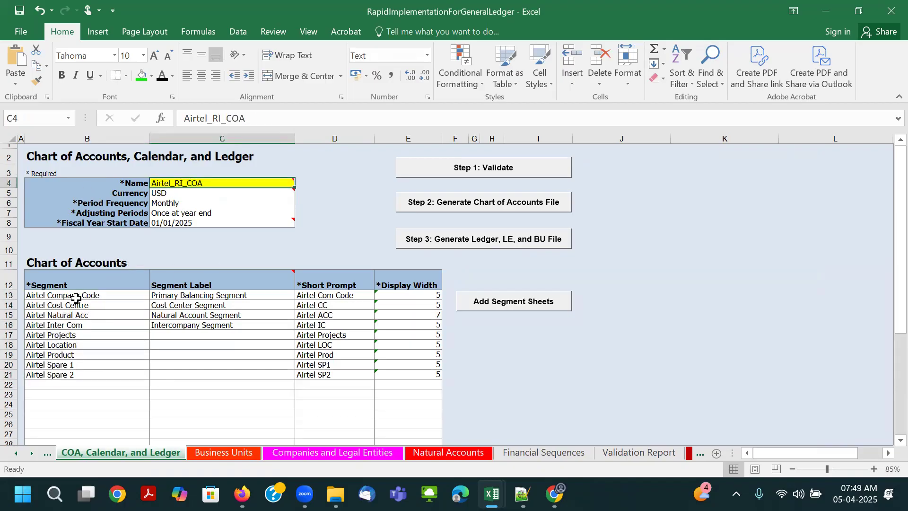
- Switch to Notepad++, check the character length of Airtel Company Code_Airtel_COA, and return to the Excel workbook
{"action": "left_click", "coordinate": [522, 494]}
{"action": "left_click_drag", "start_coordinate": [257, 75], "coordinate": [19, 70]}
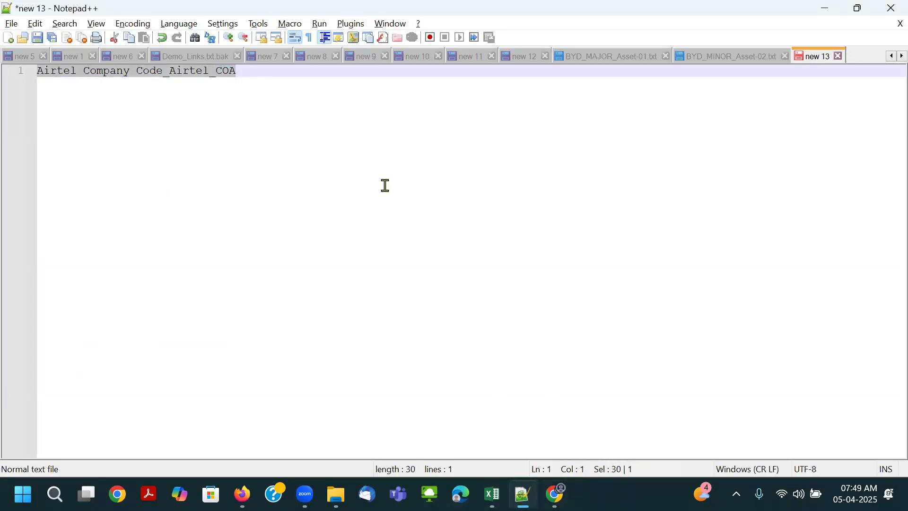
{"action": "key", "text": "ctrl+f"}
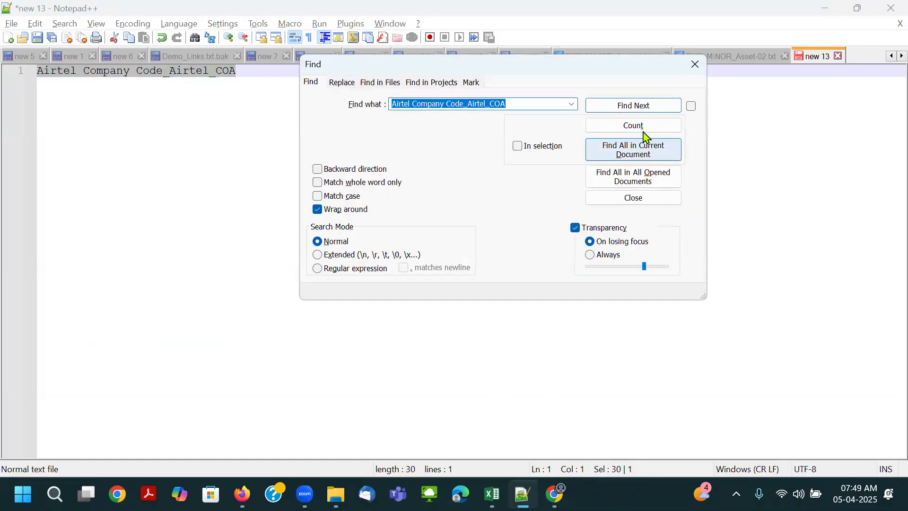
{"action": "left_click", "coordinate": [644, 132]}
{"action": "left_click", "coordinate": [644, 131]}
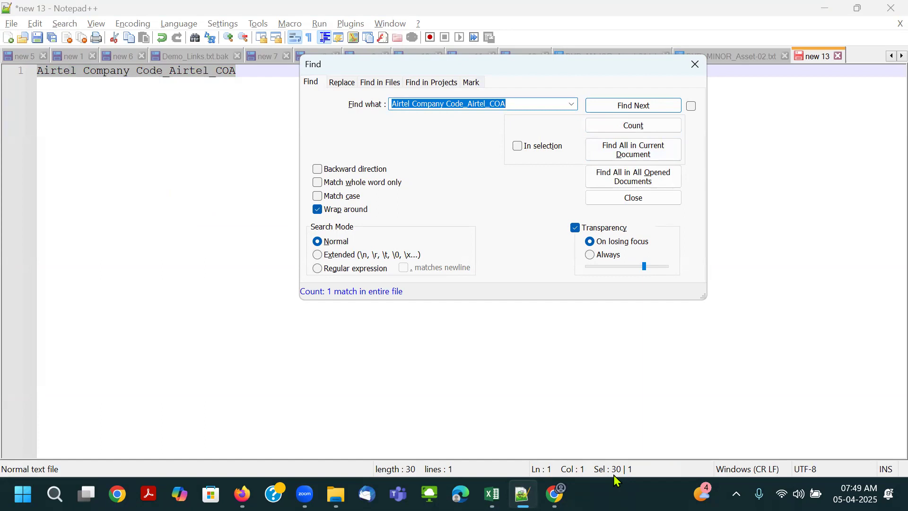
{"action": "left_click", "coordinate": [695, 64]}
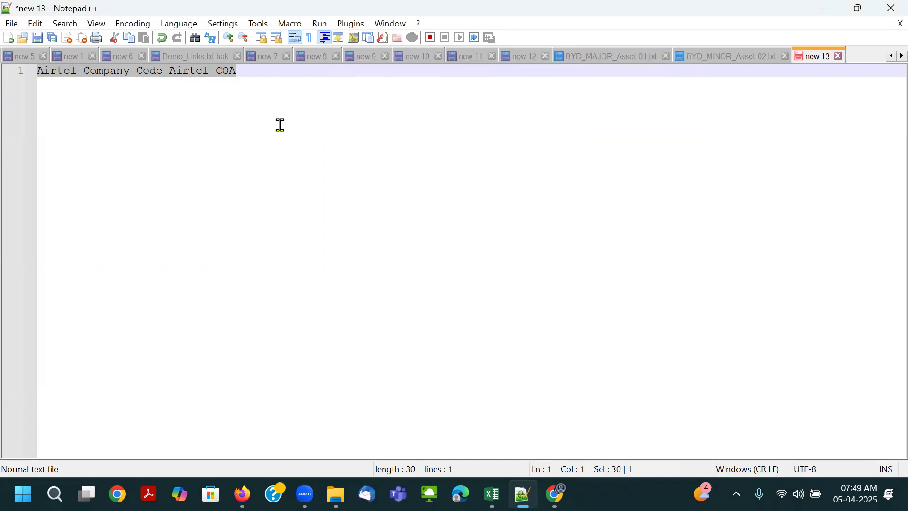
{"action": "key", "text": "alt+Tab"}
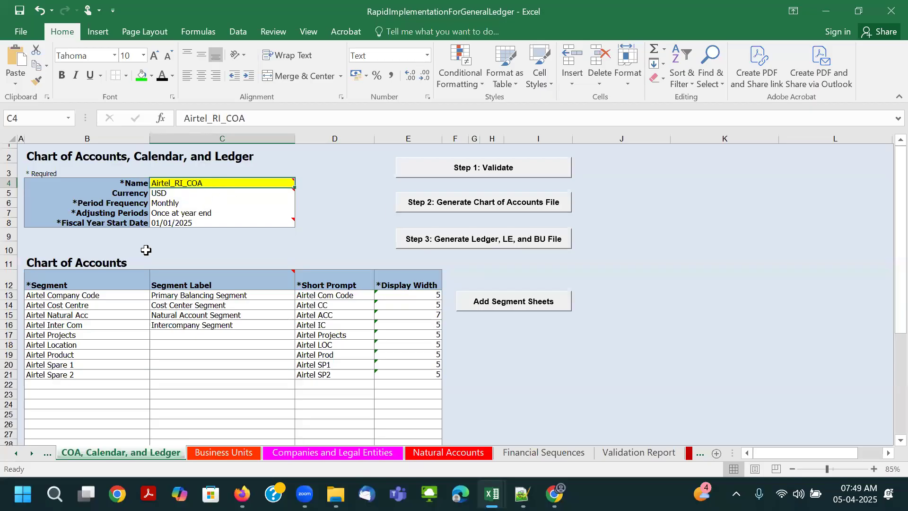
- Review the Cost Centre and Natural Acc errors on the Validation Report, and return to the COA, Calendar, and Ledger sheet
{"action": "left_click", "coordinate": [32, 453]}
{"action": "left_click", "coordinate": [31, 453]}
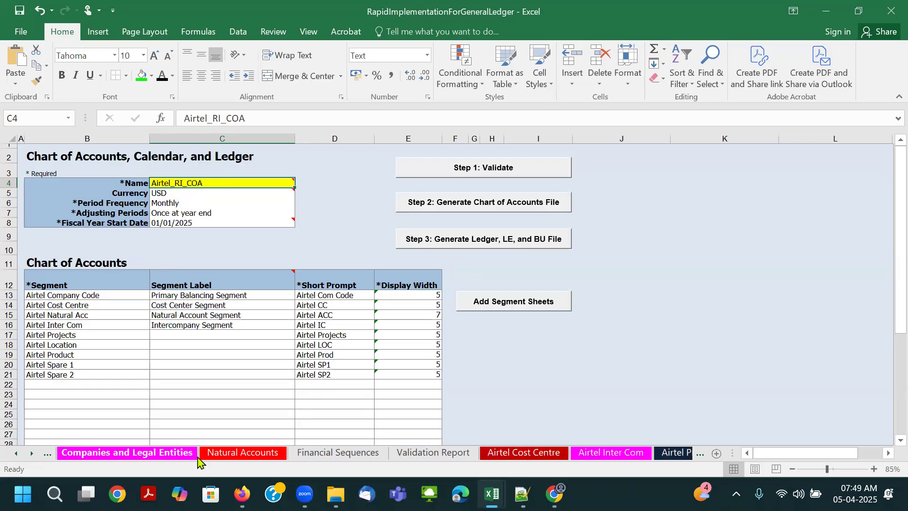
{"action": "left_click", "coordinate": [414, 454]}
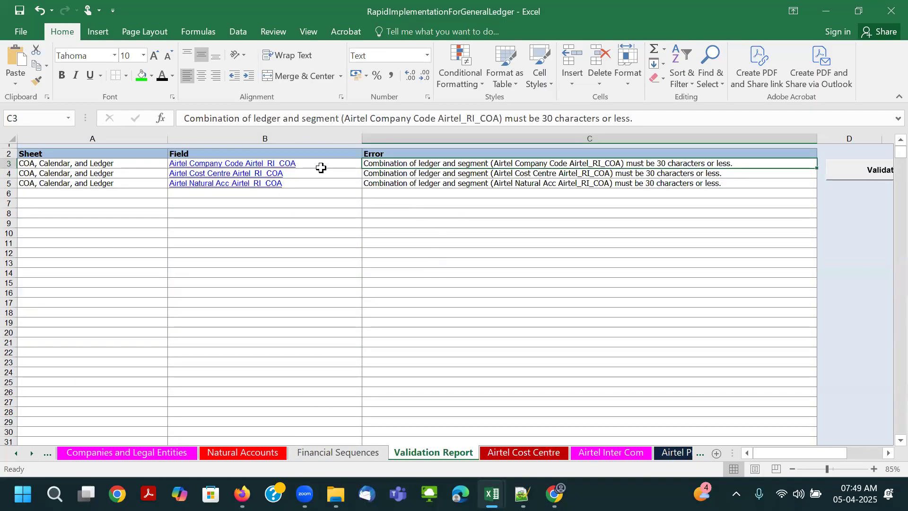
{"action": "left_click", "coordinate": [672, 173]}
{"action": "left_click", "coordinate": [667, 184]}
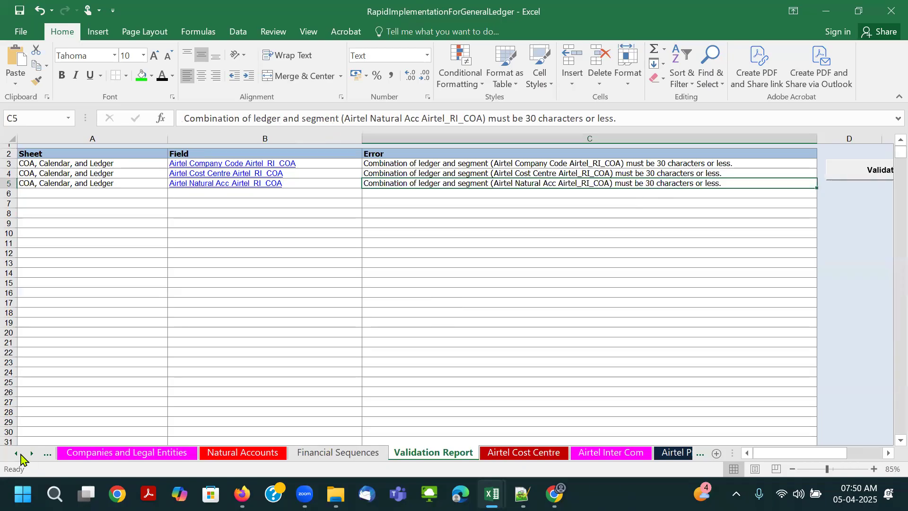
{"action": "left_click", "coordinate": [15, 453]}
{"action": "left_click", "coordinate": [15, 453]}
{"action": "left_click", "coordinate": [14, 453]}
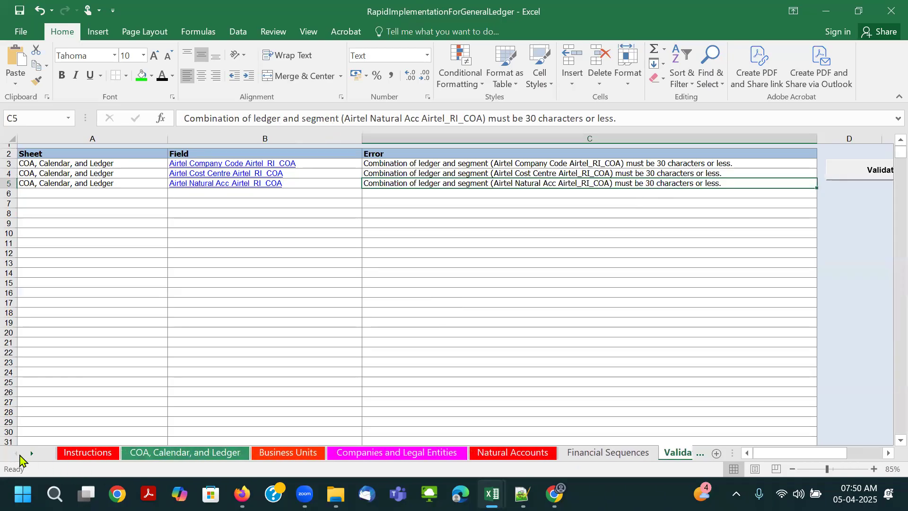
{"action": "left_click", "coordinate": [131, 455]}
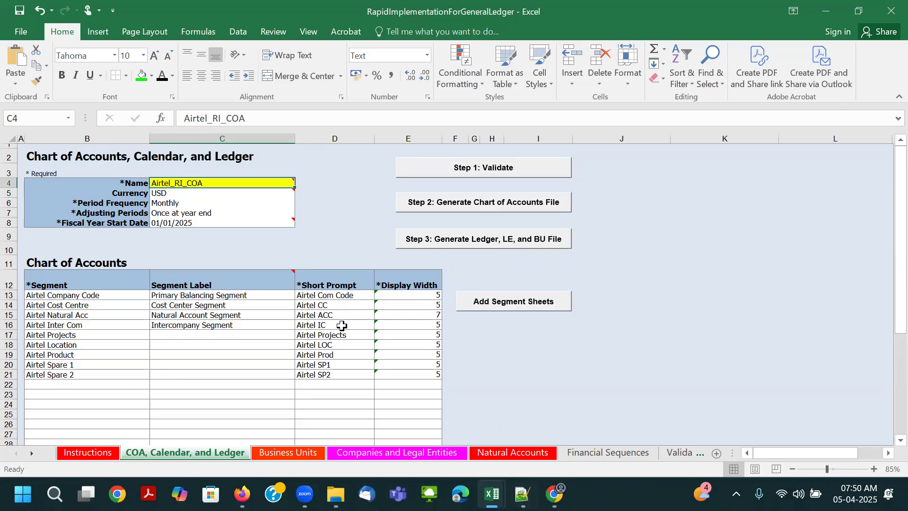
- Copy the Airtel Company Code segment name, check the combined name in Notepad++, and return to the Excel workbook
{"action": "left_click", "coordinate": [79, 296]}
{"action": "key", "text": "ctrl+c"}
{"action": "left_click", "coordinate": [523, 493]}
{"action": "left_click_drag", "start_coordinate": [261, 70], "coordinate": [44, 75]}
{"action": "left_click", "coordinate": [299, 179]}
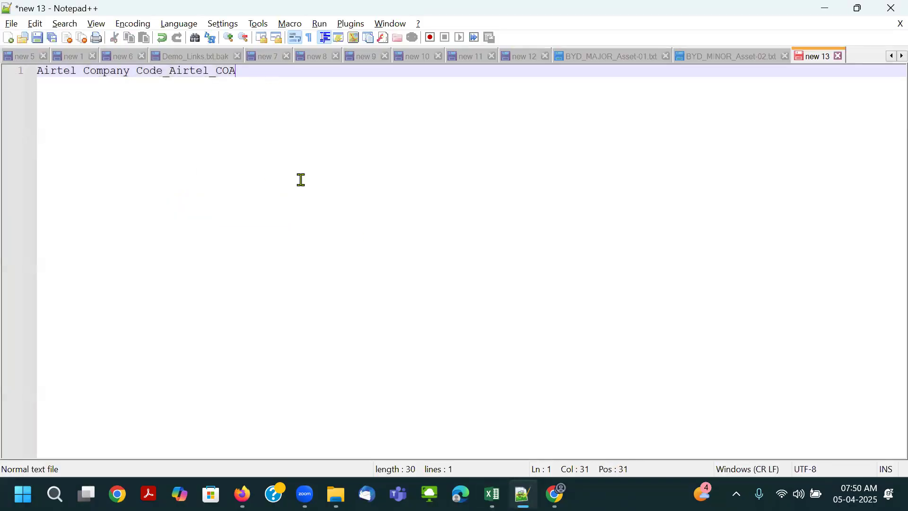
{"action": "key", "text": "alt+Tab"}
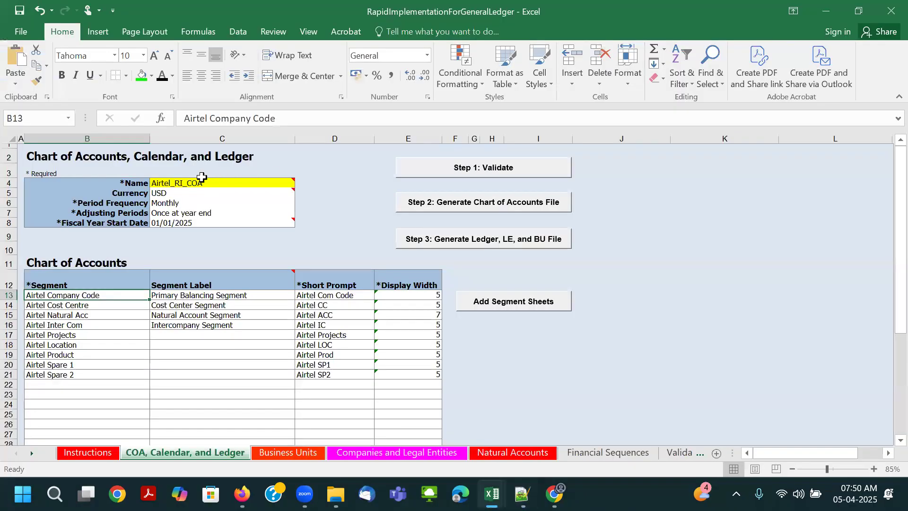
- Change the chart of accounts name back to Airtel_COA and save the workbook
{"action": "double_click", "coordinate": [184, 182]}
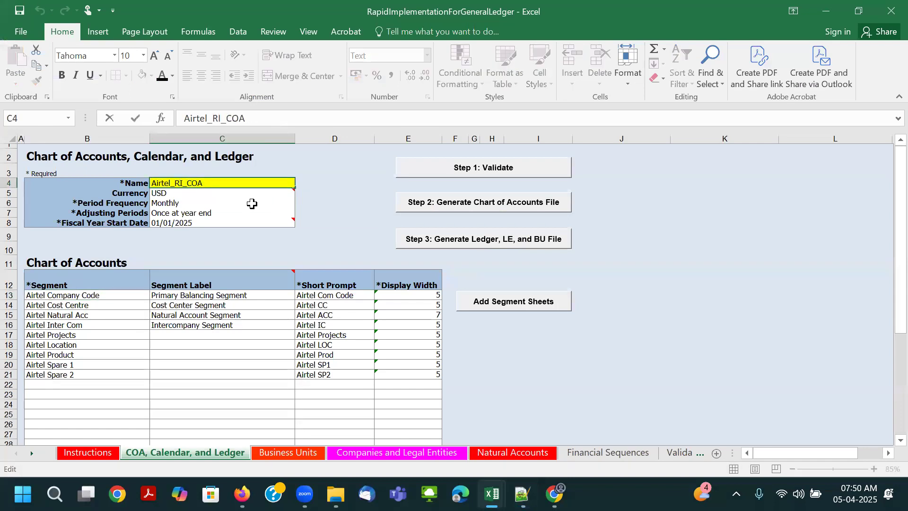
{"action": "key", "text": "BackSpace"}
{"action": "key", "text": "BackSpace"}
{"action": "key", "text": "BackSpace"}
{"action": "key", "text": "Tab"}
{"action": "key", "text": "ctrl+s"}
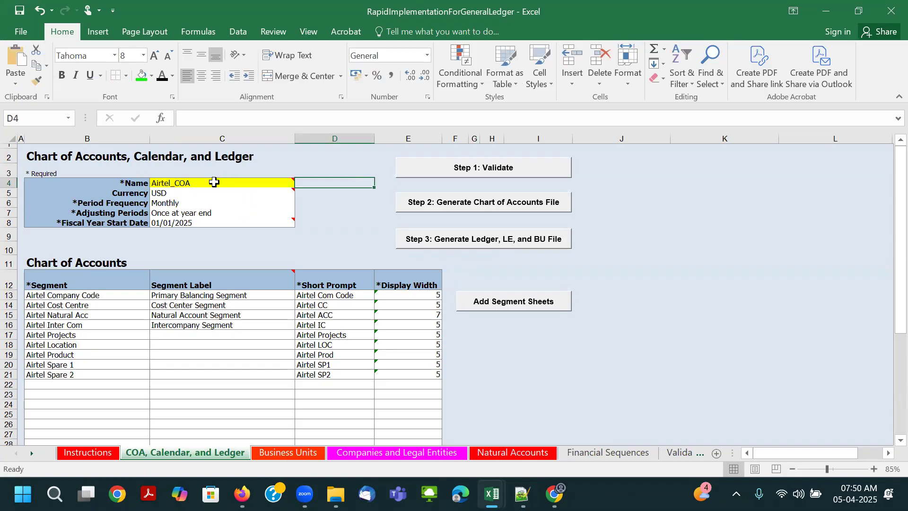
- Rerun the Step 1 validation through to the Preview Report, and return to the COA, Calendar, and Ledger sheet
{"action": "left_click", "coordinate": [219, 182]}
{"action": "left_click", "coordinate": [477, 167]}
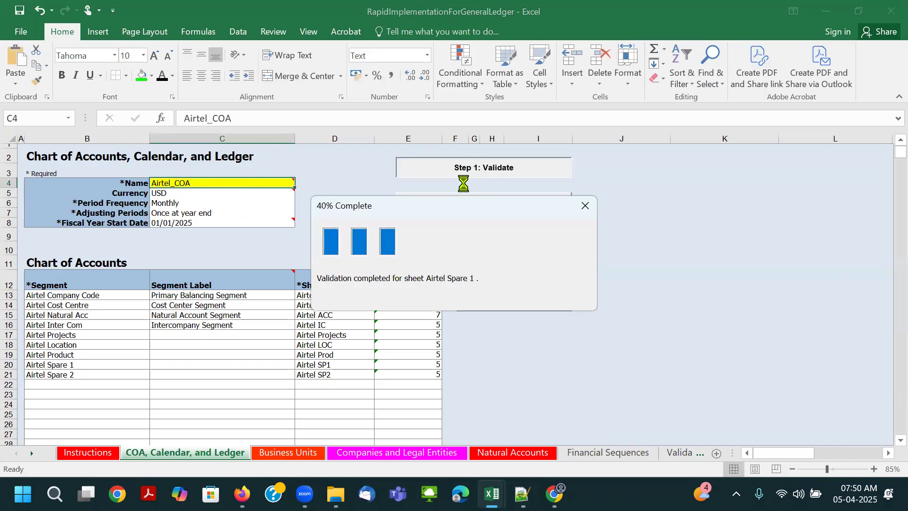
{"action": "left_click", "coordinate": [475, 297]}
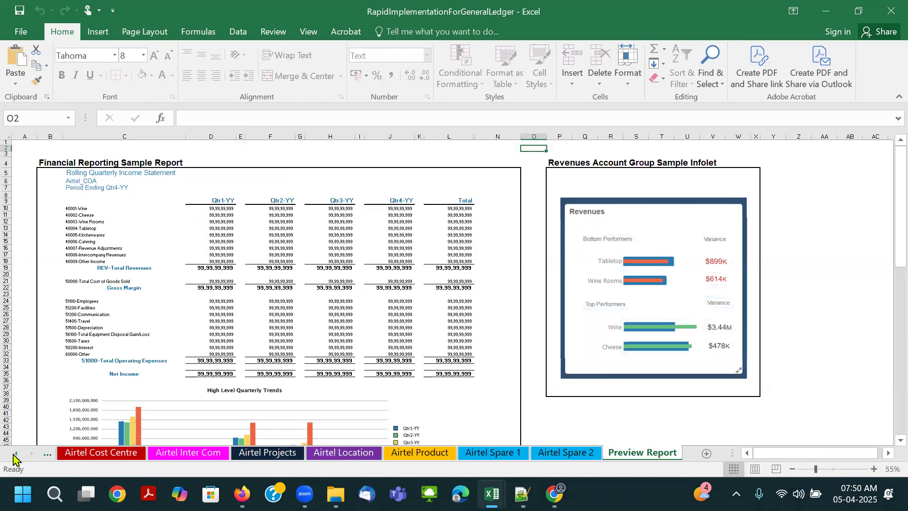
{"action": "left_click", "coordinate": [14, 454]}
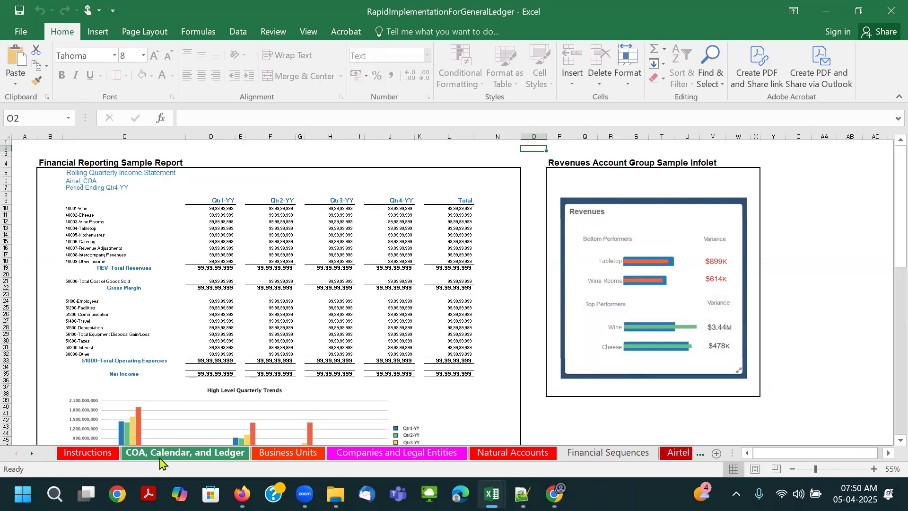
{"action": "left_click", "coordinate": [159, 461]}
{"action": "left_click", "coordinate": [642, 324]}
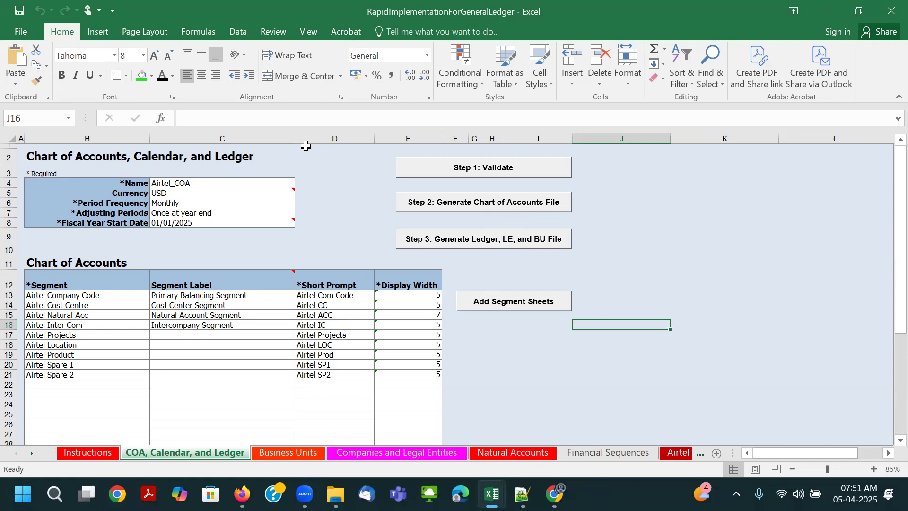
- Switch to File Explorer, create a folder named Rapid-Imp-GL inside JOHN-DEERE, and open it
{"action": "key", "text": "alt+Tab"}
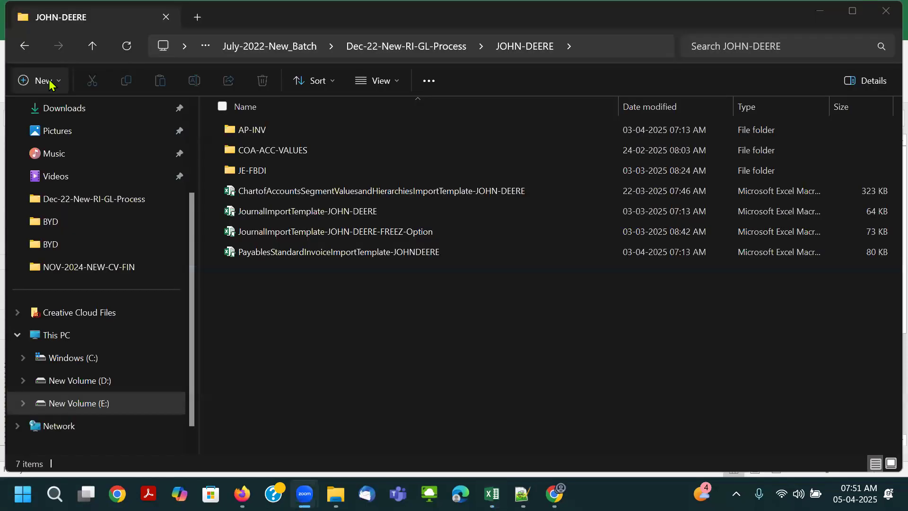
{"action": "left_click", "coordinate": [44, 81]}
{"action": "left_click", "coordinate": [54, 112]}
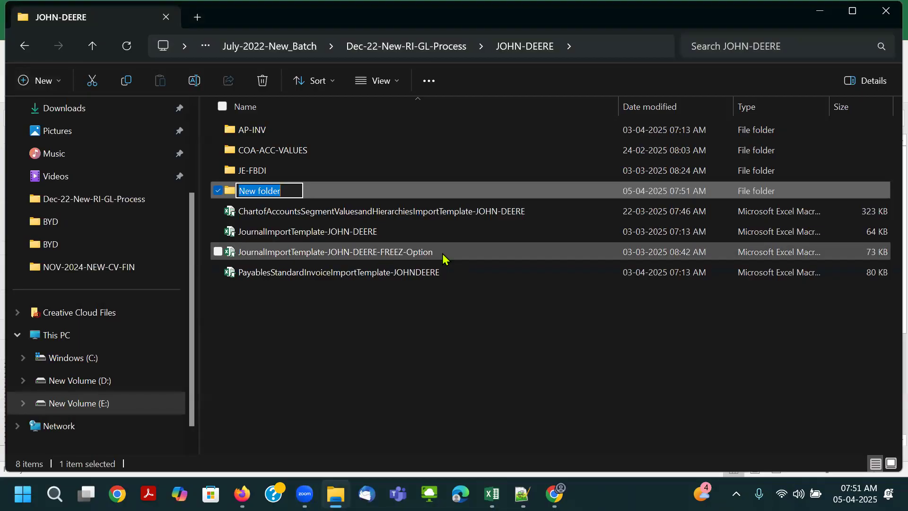
{"action": "type", "text": "Rapid-"}
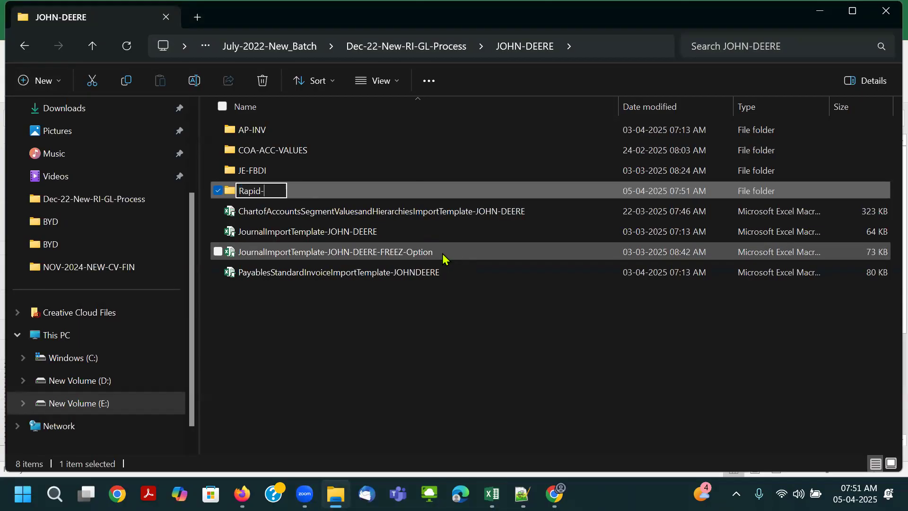
{"action": "type", "text": "Imp-GL"}
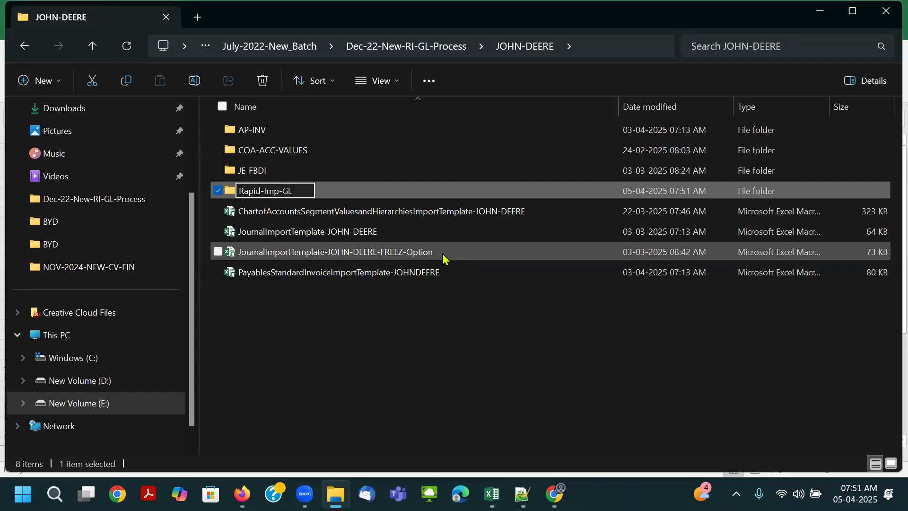
{"action": "key", "text": "Return"}
{"action": "key", "text": "Return"}
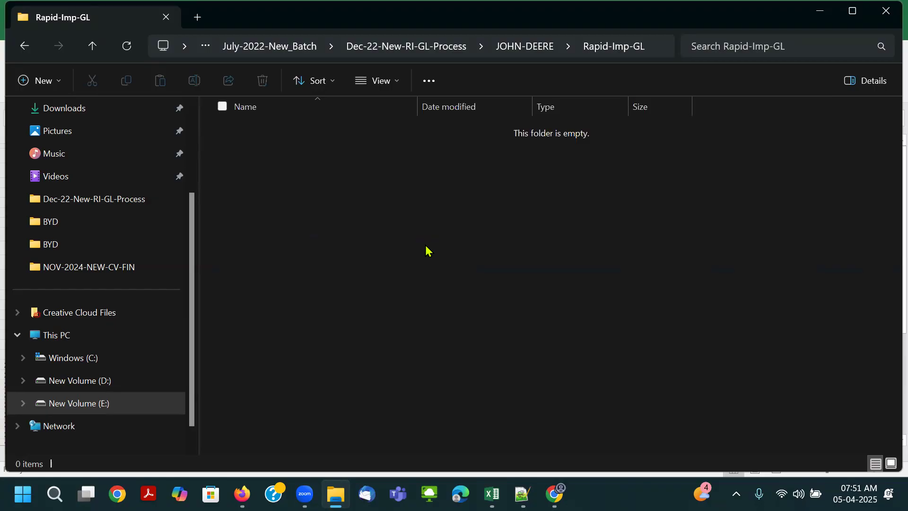
- Create a subfolder named "01. COA" inside the Rapid-Imp-GL folder
{"action": "left_click", "coordinate": [51, 83]}
{"action": "left_click", "coordinate": [66, 114]}
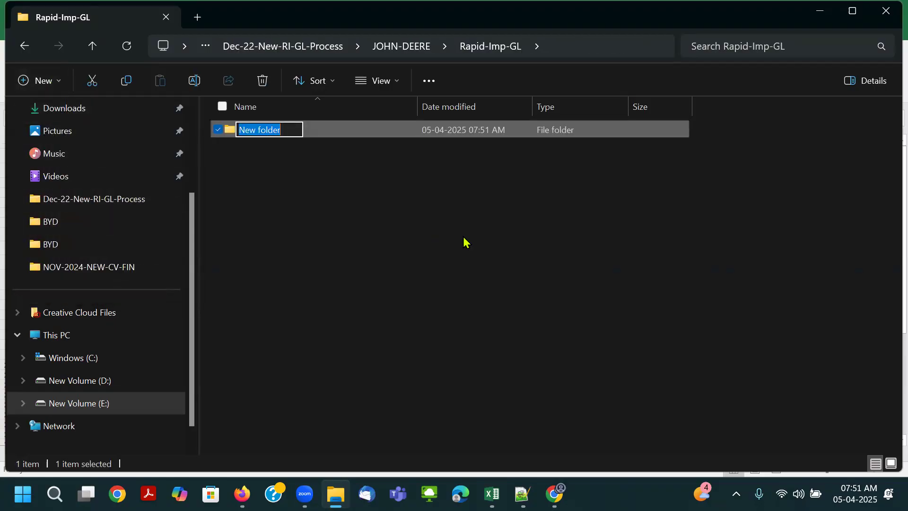
{"action": "type", "text": "COA"}
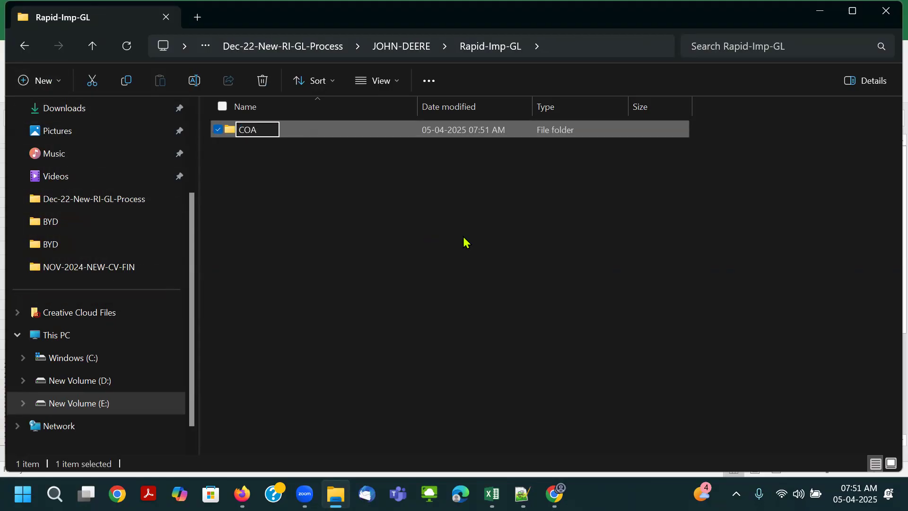
{"action": "key", "text": "Home"}
{"action": "type", "text": "-0"}
{"action": "key", "text": "BackSpace"}
{"action": "key", "text": "BackSpace"}
{"action": "type", "text": "01."}
{"action": "left_click", "coordinate": [465, 241]}
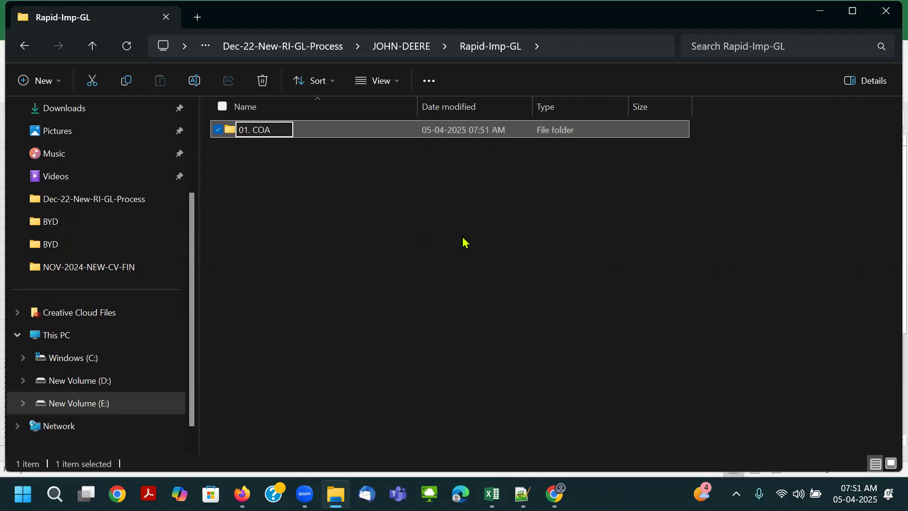
- Create a second subfolder named "02. LE-BU-PL" inside the Rapid-Imp-GL folder
{"action": "right_click", "coordinate": [352, 209]}
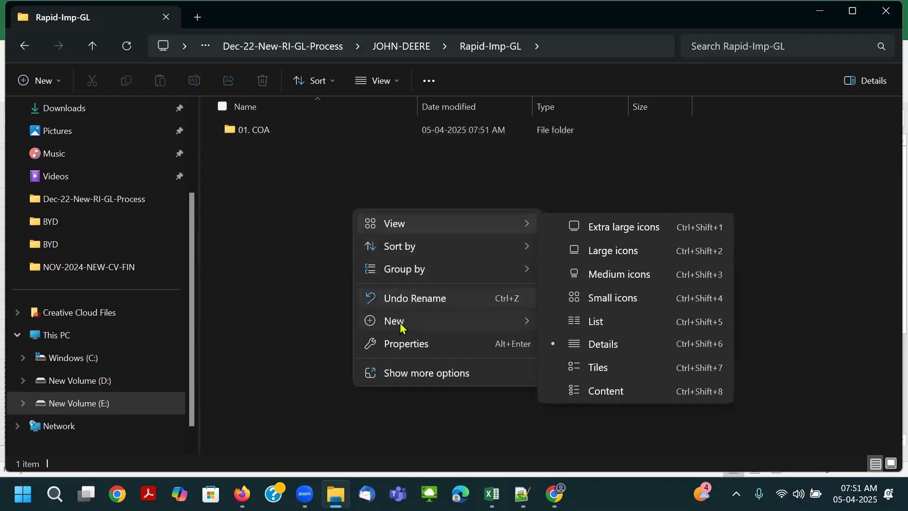
{"action": "mouse_move", "coordinate": [401, 323]}
{"action": "left_click", "coordinate": [596, 119]}
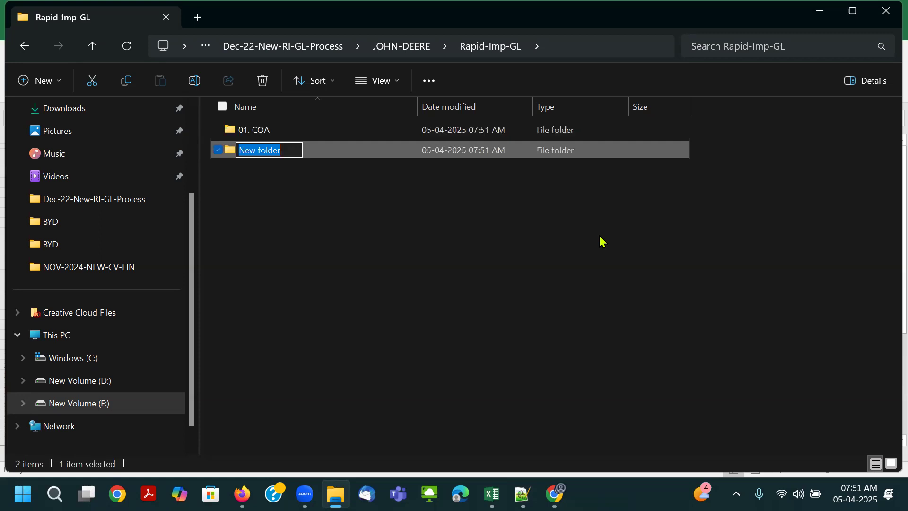
{"action": "type", "text": "0"}
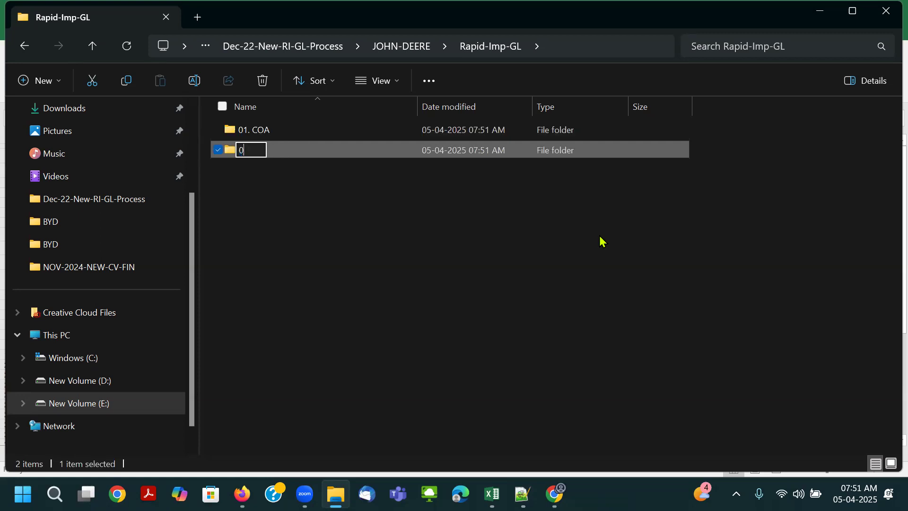
{"action": "type", "text": "2. LE-B"}
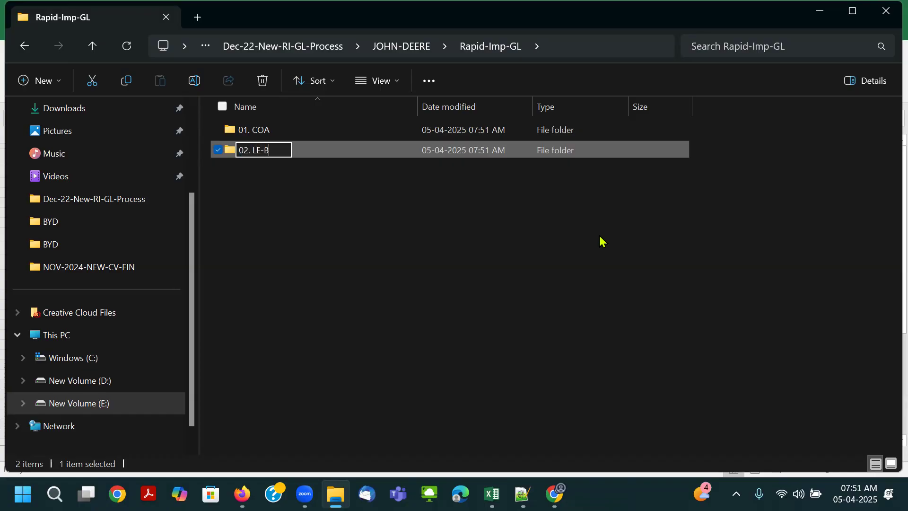
{"action": "type", "text": "U-PL"}
{"action": "left_click", "coordinate": [548, 302]}
- Check the Step 3 label in the Excel workbook and rename the second subfolder as "02. PL-LE and BU"
{"action": "key", "text": "alt+Tab"}
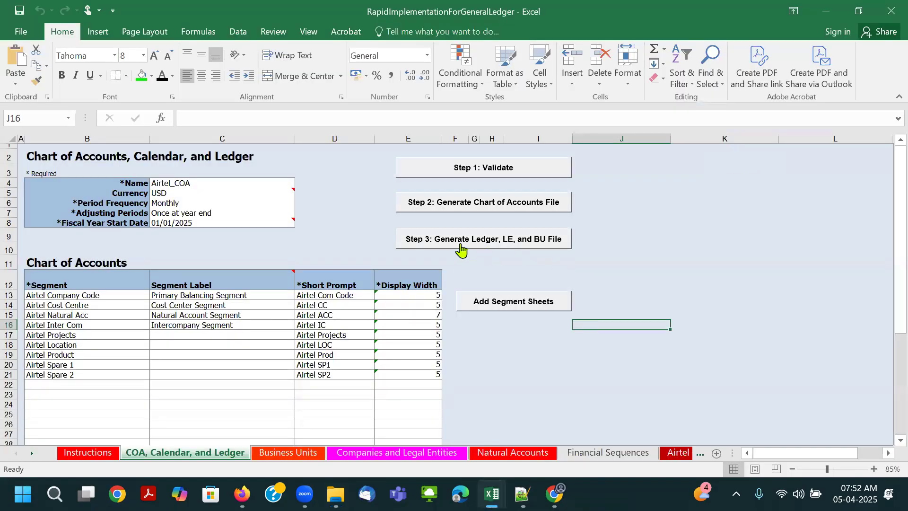
{"action": "key", "text": "alt+Tab"}
{"action": "left_click", "coordinate": [265, 151]}
{"action": "left_click", "coordinate": [284, 150]}
{"action": "left_click", "coordinate": [284, 152]}
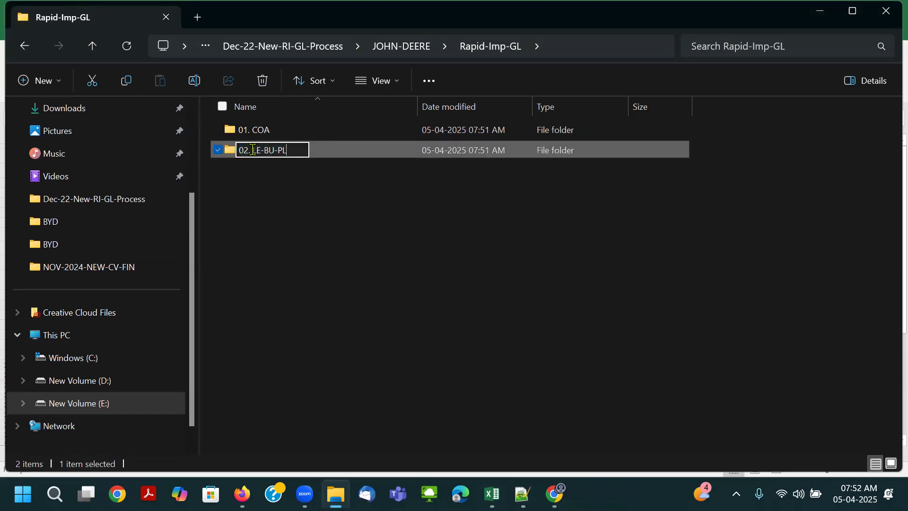
{"action": "left_click_drag", "start_coordinate": [253, 150], "coordinate": [434, 160]}
{"action": "type", "text": "PL"}
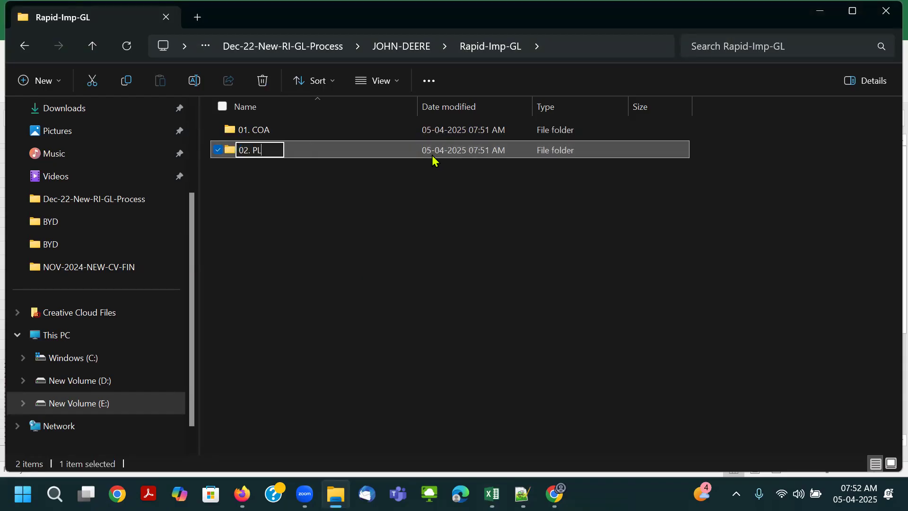
{"action": "type", "text": ", LE"}
{"action": "key", "text": "BackSpace"}
{"action": "key", "text": "BackSpace"}
{"action": "key", "text": "BackSpace"}
{"action": "type", "text": "LE and BU"}
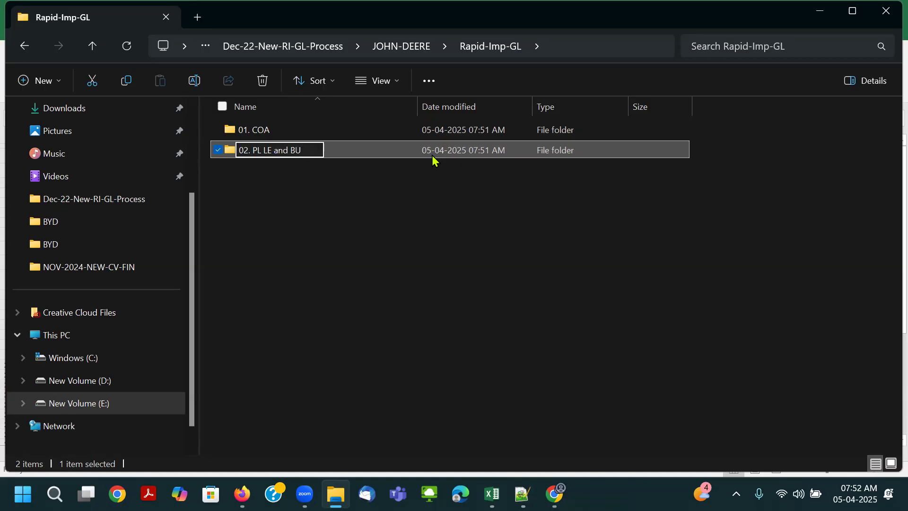
{"action": "key", "text": "ctrl+Left"}
{"action": "key", "text": "ctrl+Left"}
{"action": "key", "text": "ctrl+Left"}
{"action": "key", "text": "BackSpace"}
{"action": "type", "text": "-"}
{"action": "key", "text": "Return"}
{"action": "left_click", "coordinate": [342, 260]}
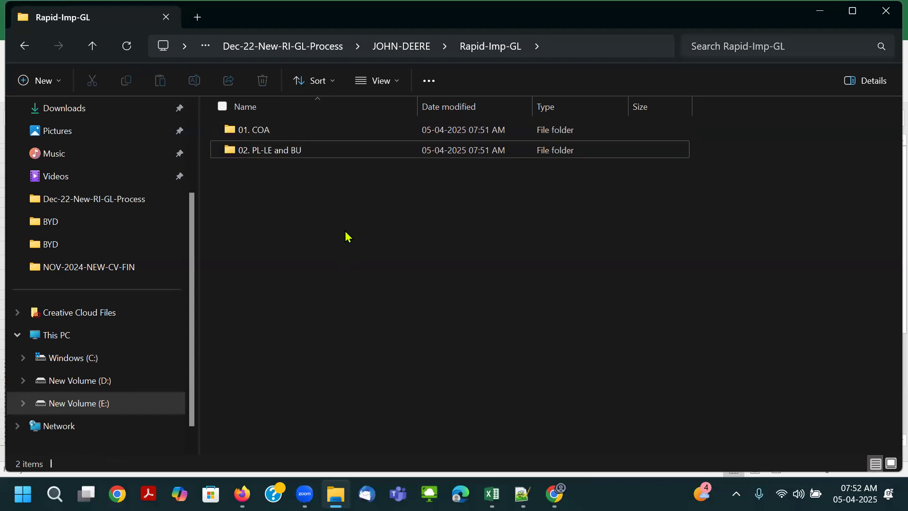
- Switch back to Excel, run the Step 1 validation again, and return to the COA, Calendar, and Ledger sheet
{"action": "key", "text": "alt+Tab"}
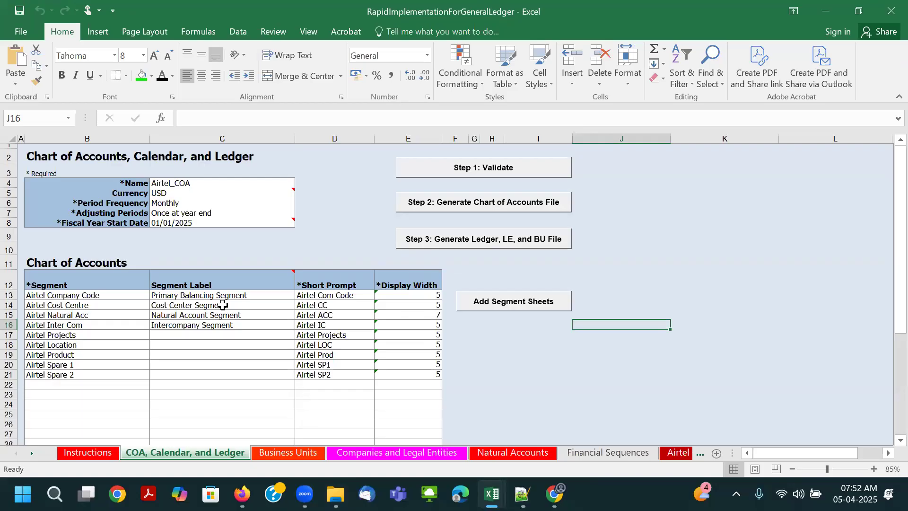
{"action": "left_click", "coordinate": [496, 174]}
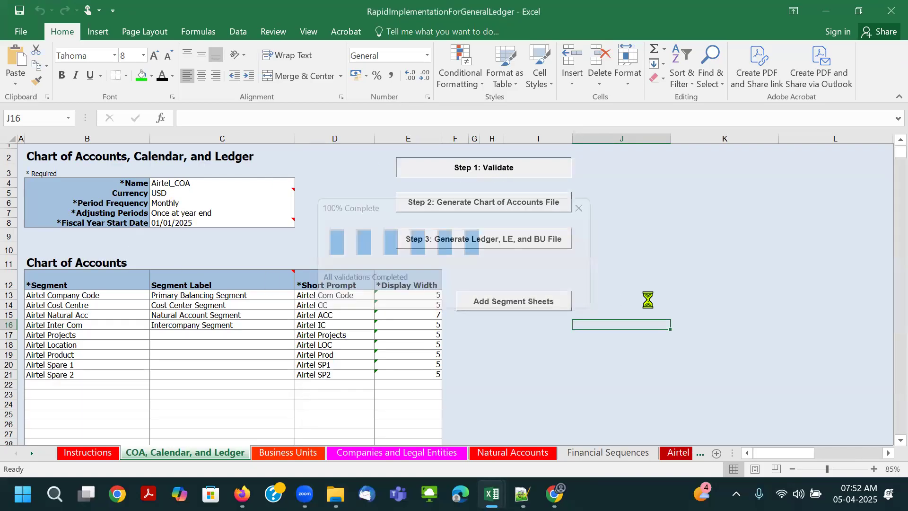
{"action": "left_click", "coordinate": [478, 297]}
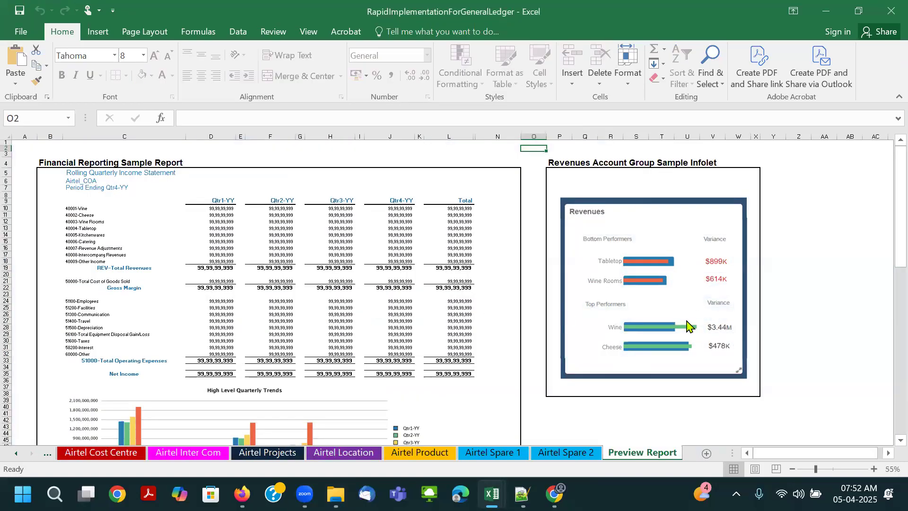
{"action": "left_click", "coordinate": [22, 451]}
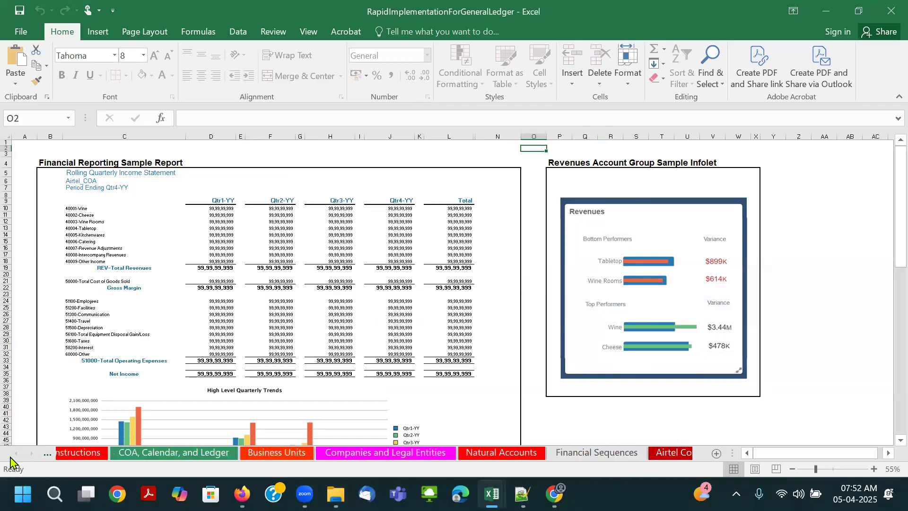
{"action": "left_click", "coordinate": [156, 453]}
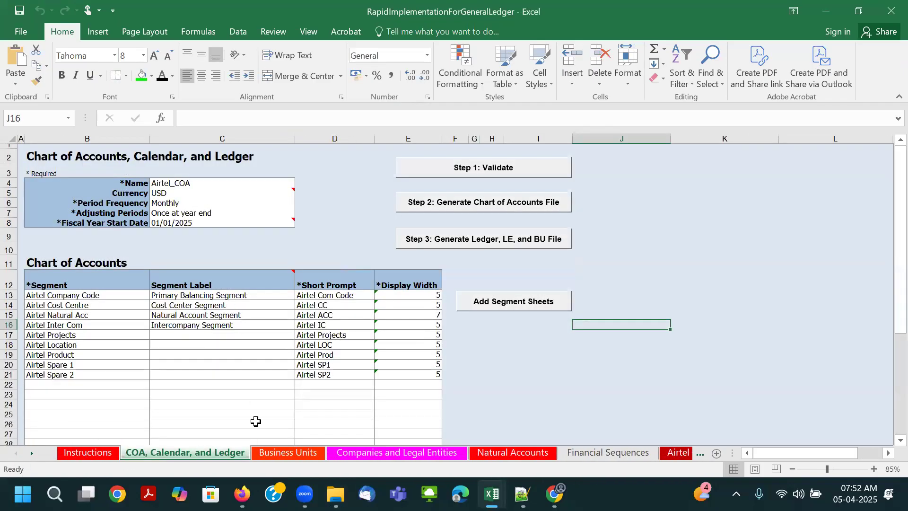
- Review the Business Units, Companies and Legal Entities, and Natural Accounts sheets
{"action": "left_click", "coordinate": [294, 457]}
{"action": "left_click", "coordinate": [348, 458]}
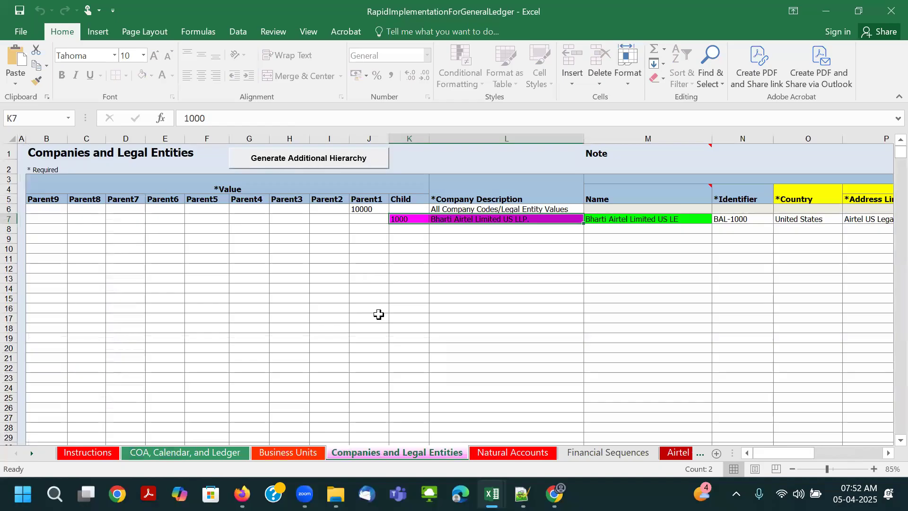
{"action": "left_click", "coordinate": [515, 452]}
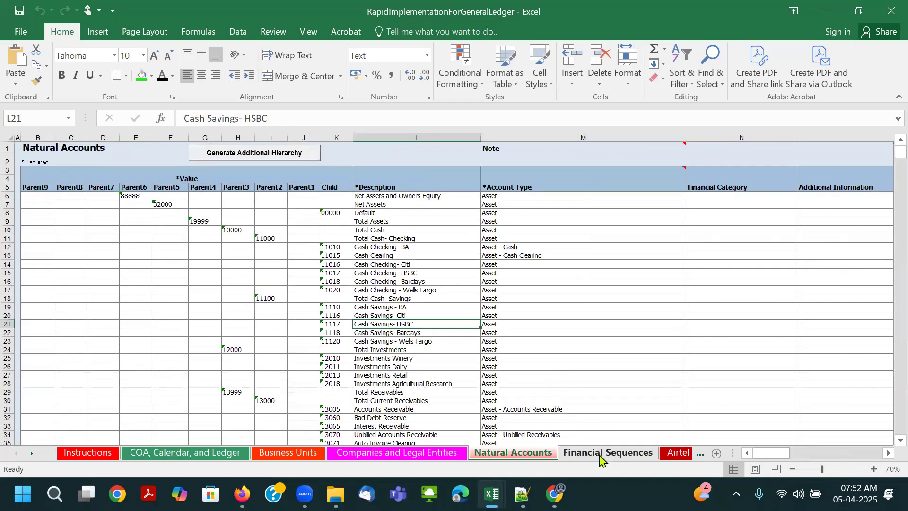
- Move the Financial Sequences sheet between Airtel Spare 2 and Preview Report, and return to the Natural Accounts sheet
{"action": "left_click", "coordinate": [624, 454]}
{"action": "left_click_drag", "start_coordinate": [632, 455], "coordinate": [671, 457]}
{"action": "left_click", "coordinate": [125, 453]}
{"action": "left_click", "coordinate": [47, 453]}
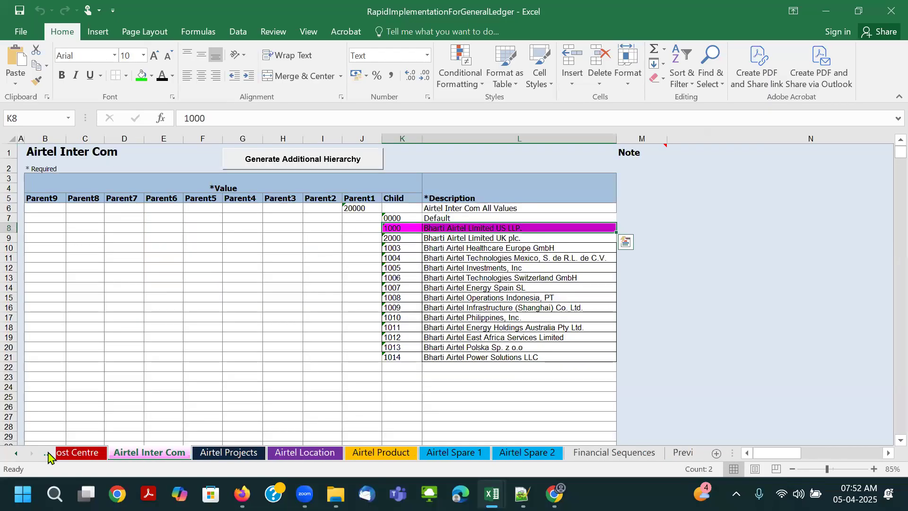
{"action": "left_click", "coordinate": [48, 455]}
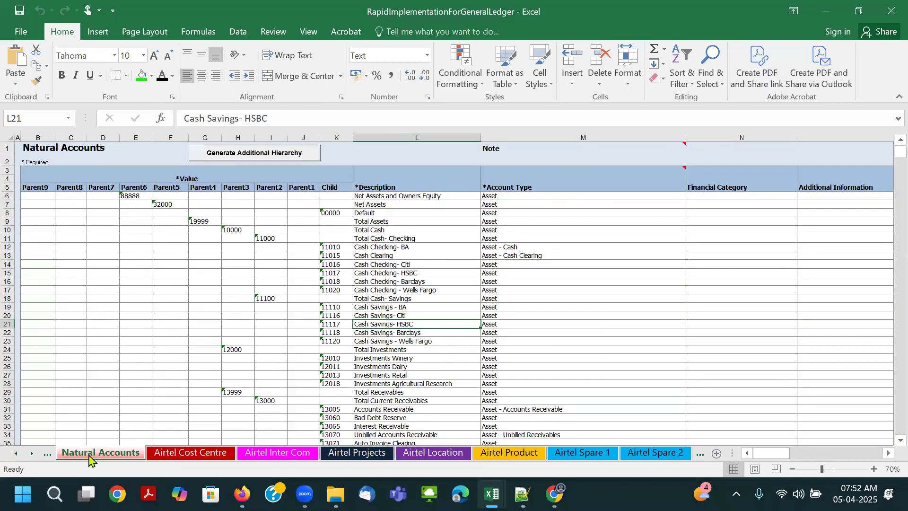
- Review the Airtel Cost Centre, Inter Com, Projects, Location, and Product segment sheets
{"action": "left_click", "coordinate": [184, 454]}
{"action": "scroll", "coordinate": [353, 361], "scroll_direction": "up", "scroll_amount": 5}
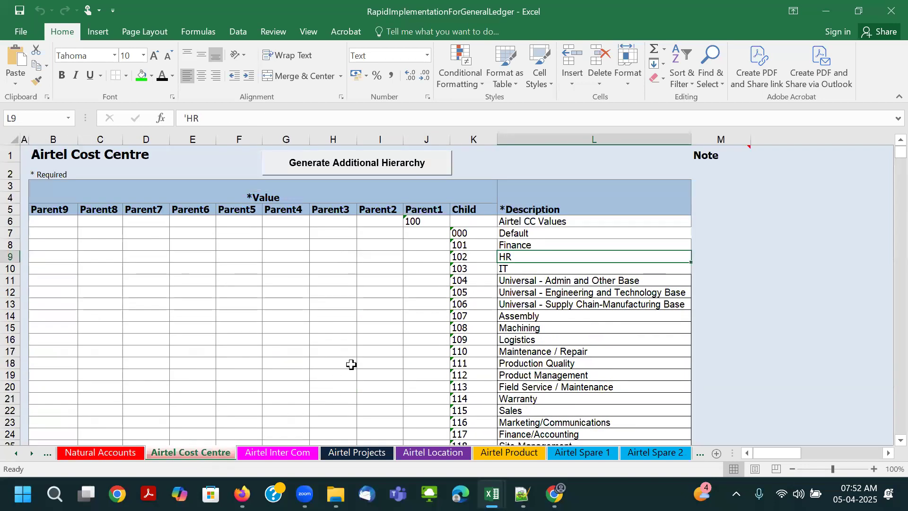
{"action": "left_click", "coordinate": [265, 454]}
{"action": "left_click", "coordinate": [357, 386]}
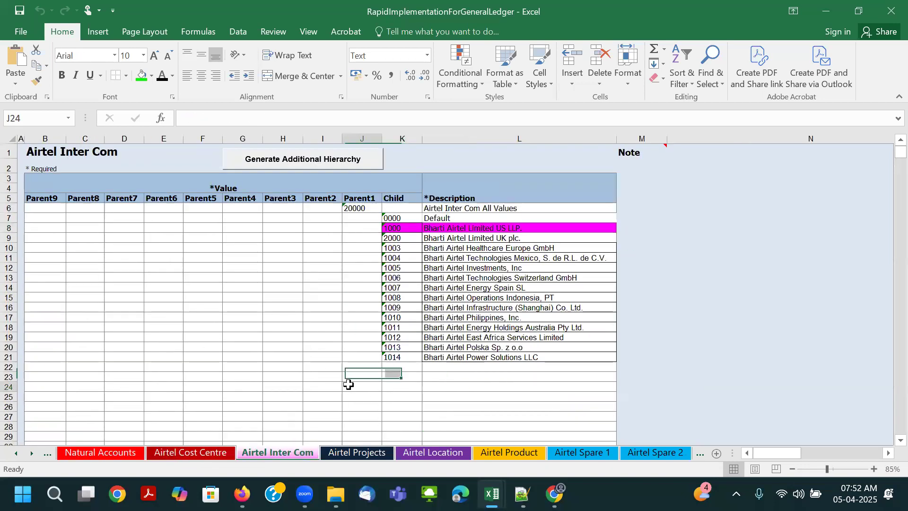
{"action": "left_click", "coordinate": [357, 452]}
{"action": "left_click", "coordinate": [428, 400]}
{"action": "left_click", "coordinate": [433, 452]}
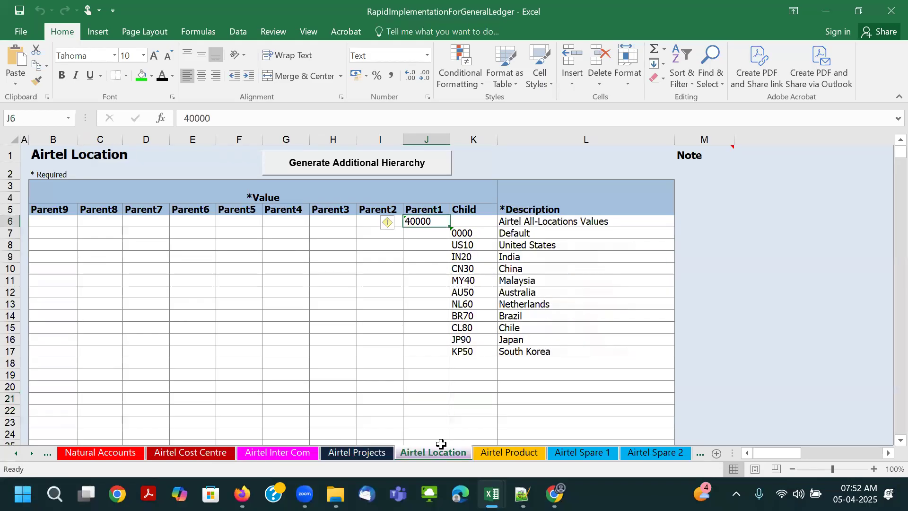
{"action": "left_click", "coordinate": [472, 400]}
{"action": "left_click", "coordinate": [503, 452]}
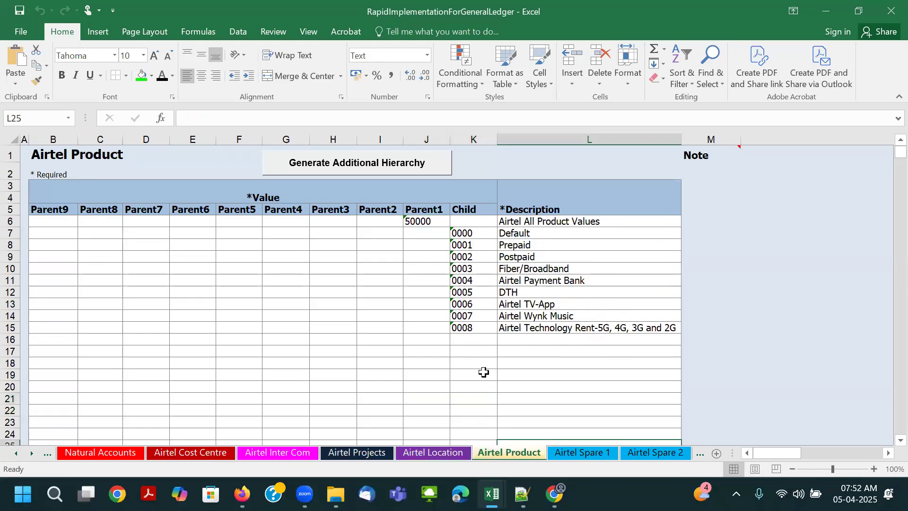
{"action": "left_click", "coordinate": [483, 372]}
- Check the values on the Airtel Spare 1 and Airtel Spare 2 sheets and save the workbook
{"action": "left_click", "coordinate": [579, 453]}
{"action": "left_click", "coordinate": [641, 454]}
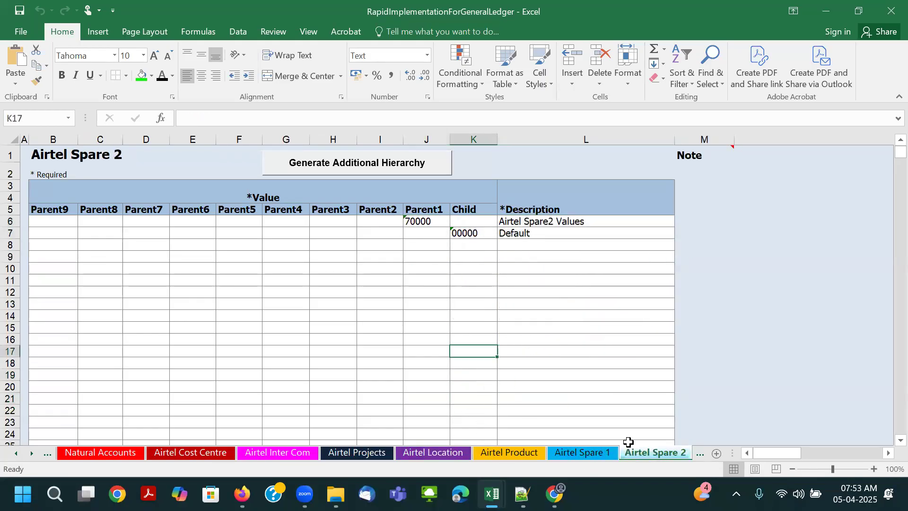
{"action": "left_click", "coordinate": [504, 374]}
{"action": "left_click", "coordinate": [558, 453]}
{"action": "left_click", "coordinate": [516, 364]}
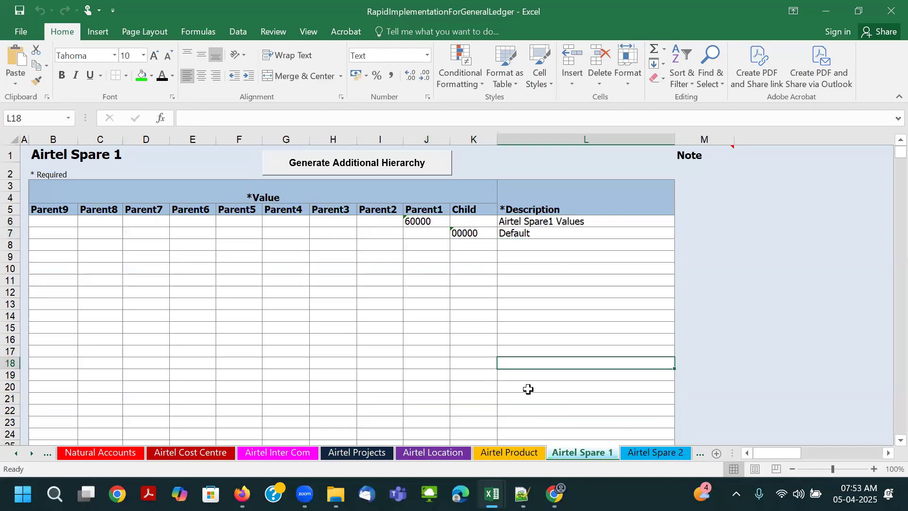
{"action": "key", "text": "ctrl+s"}
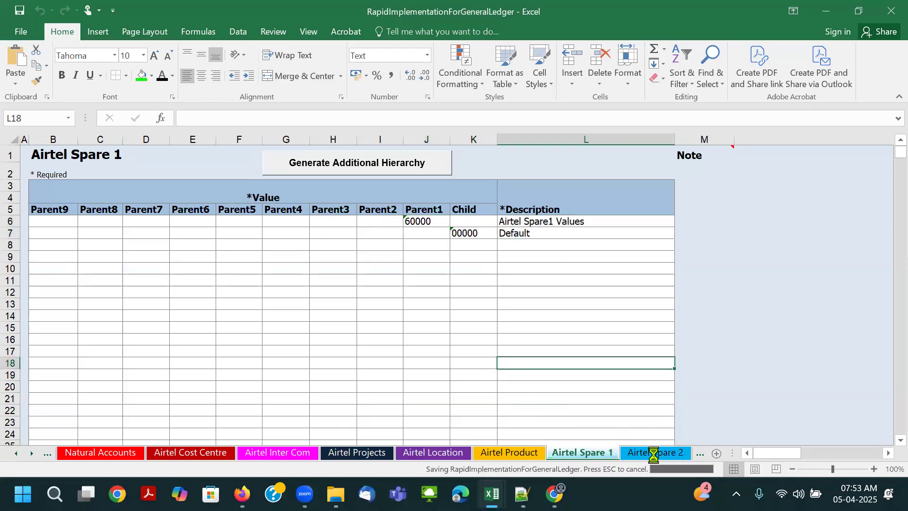
- Review the Financial Sequences and Preview Report sheets
{"action": "left_click", "coordinate": [654, 454]}
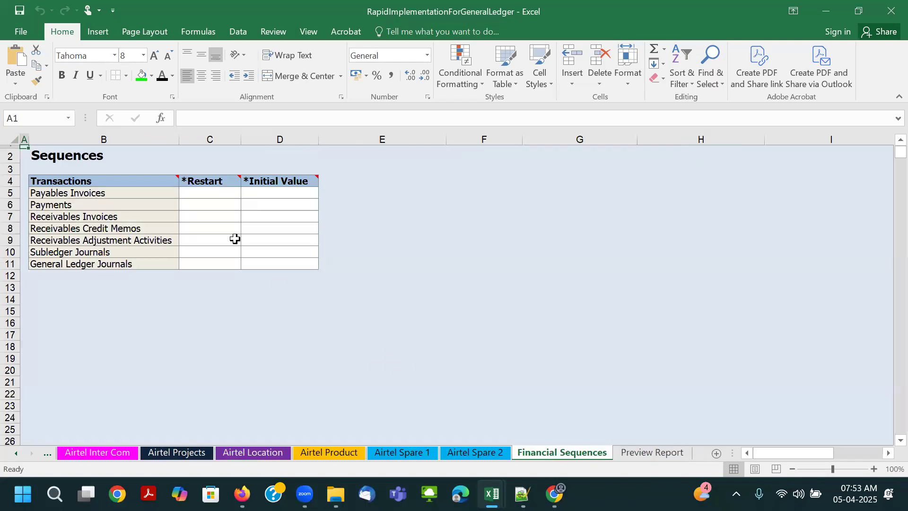
{"action": "left_click", "coordinate": [645, 454]}
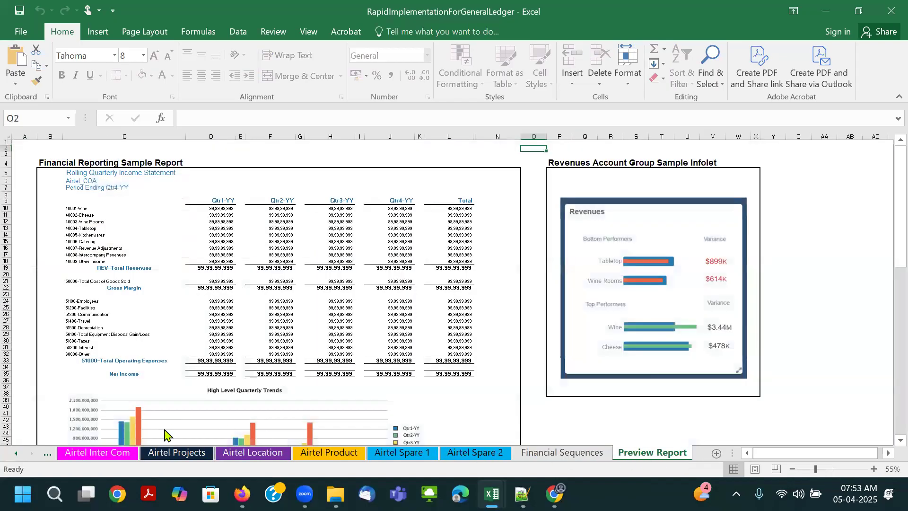
- Return to the COA, Calendar, and Ledger sheet from Preview Report and save the workbook
{"action": "left_click", "coordinate": [17, 455]}
{"action": "left_click", "coordinate": [18, 455]}
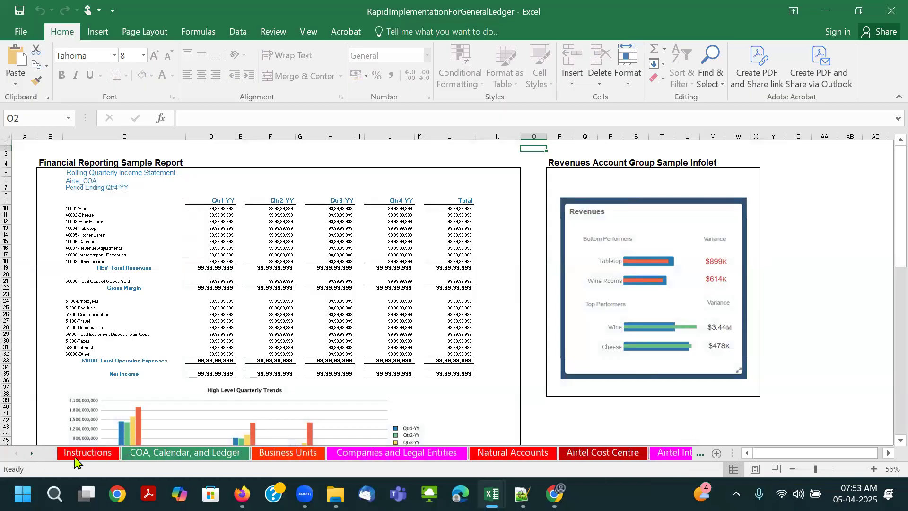
{"action": "left_click", "coordinate": [175, 453]}
{"action": "left_click", "coordinate": [647, 234]}
{"action": "key", "text": "ctrl+s"}
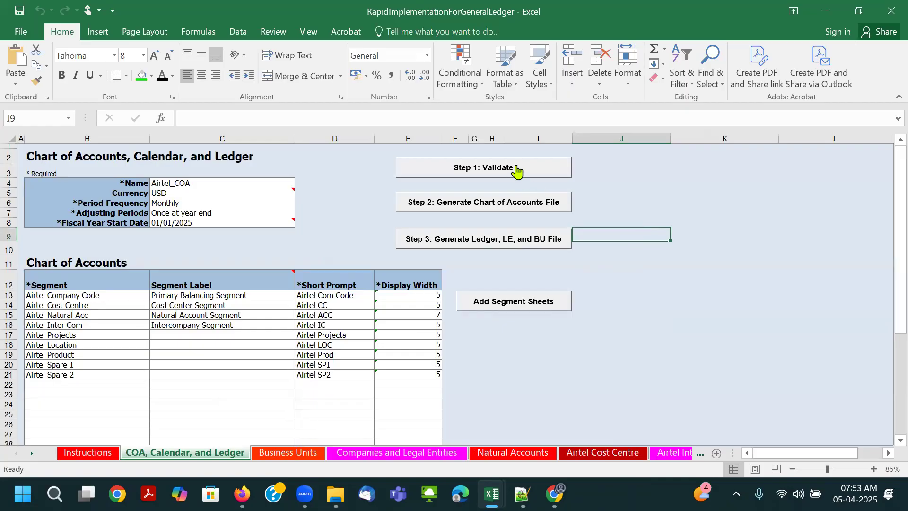
- Generate the chart of accounts file and save it as ChartOfAccounts zip in Dec-22-New-RI-GL-Process > JOHN-DEERE > Rapid-Imp-GL > 01. COA
{"action": "left_click", "coordinate": [516, 206]}
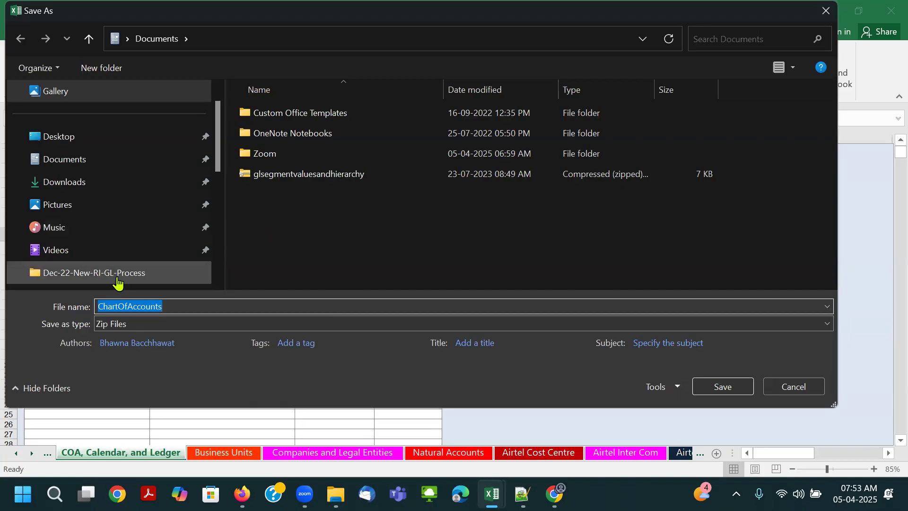
{"action": "left_click", "coordinate": [116, 276]}
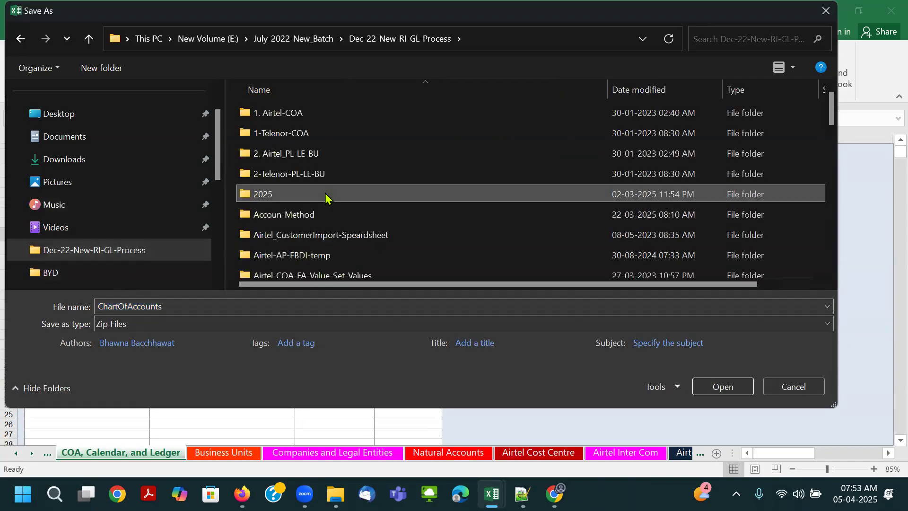
{"action": "scroll", "coordinate": [325, 193], "scroll_direction": "down", "scroll_amount": 8}
{"action": "double_click", "coordinate": [299, 134]}
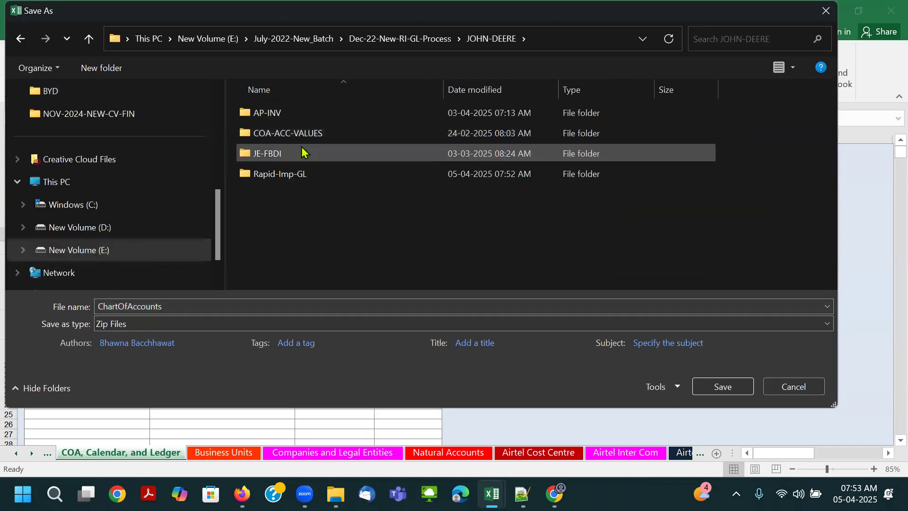
{"action": "double_click", "coordinate": [294, 176]}
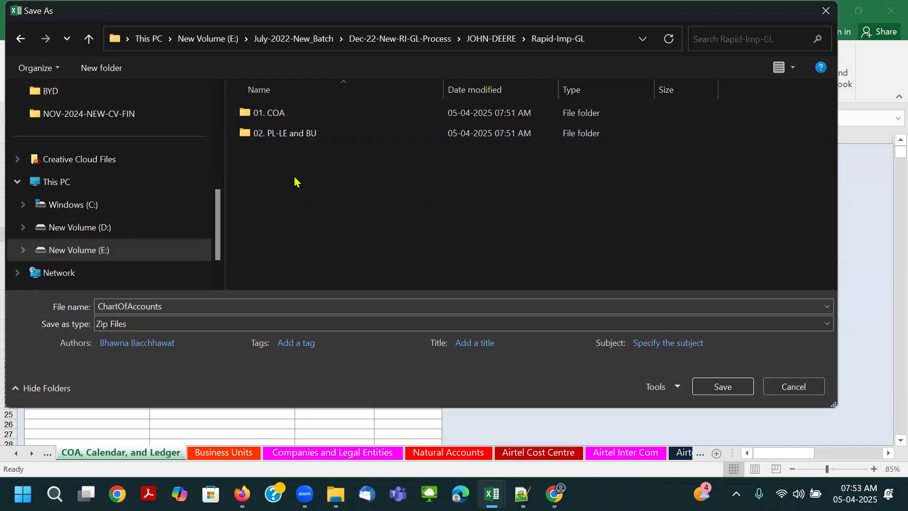
{"action": "double_click", "coordinate": [295, 117]}
{"action": "left_click", "coordinate": [719, 385]}
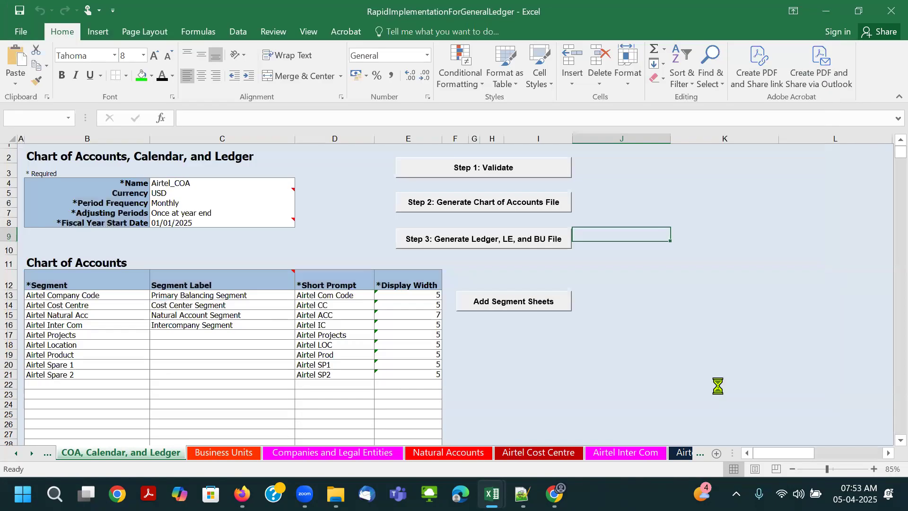
{"action": "left_click", "coordinate": [620, 282]}
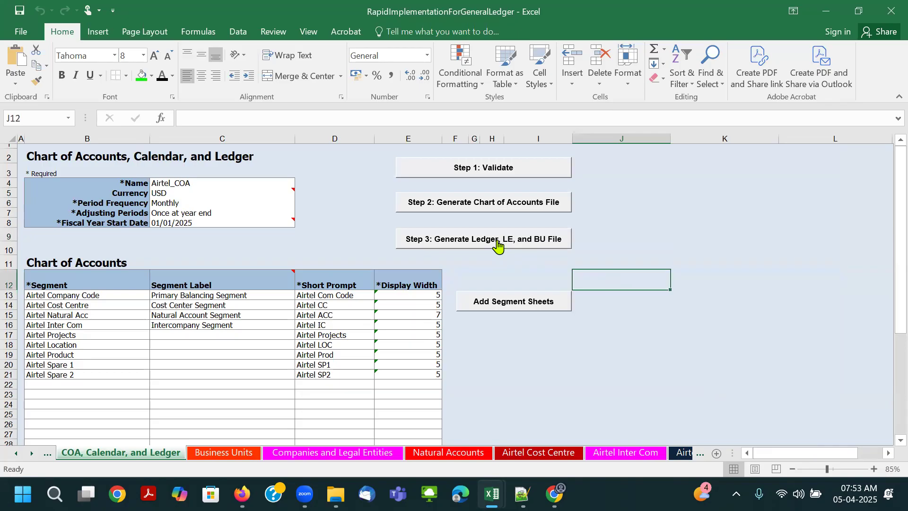
- Generate the ledger, LE, and BU file and save it as FinancialsCommonEntities zip in the Rapid-Imp-GL folder 02. PL-LE and BU
{"action": "left_click", "coordinate": [498, 240]}
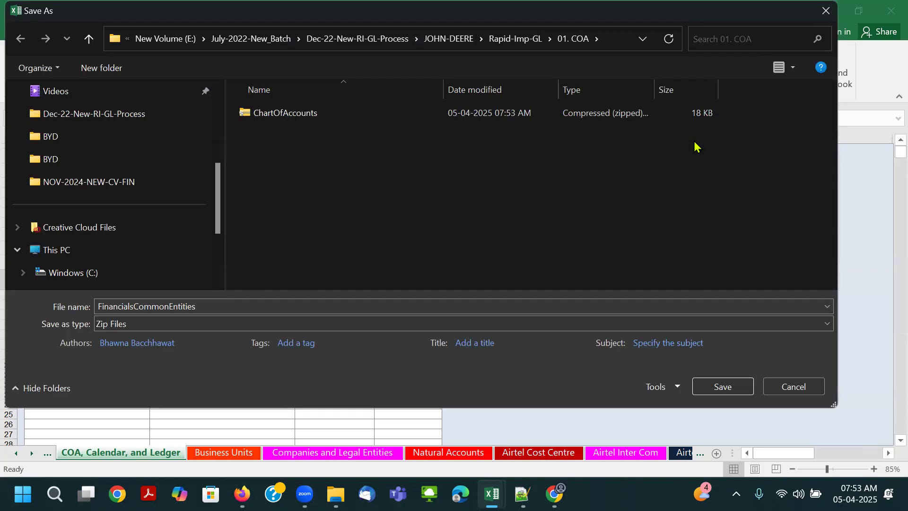
{"action": "left_click", "coordinate": [515, 39]}
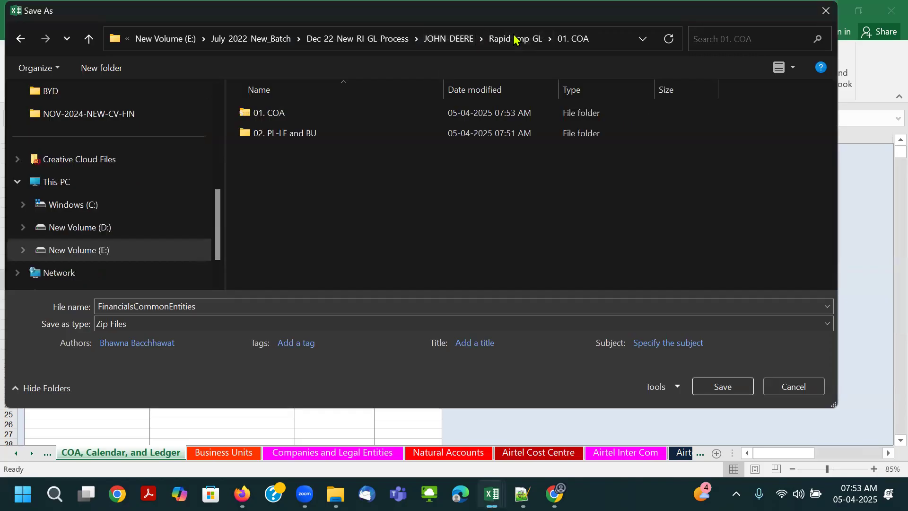
{"action": "double_click", "coordinate": [359, 131]}
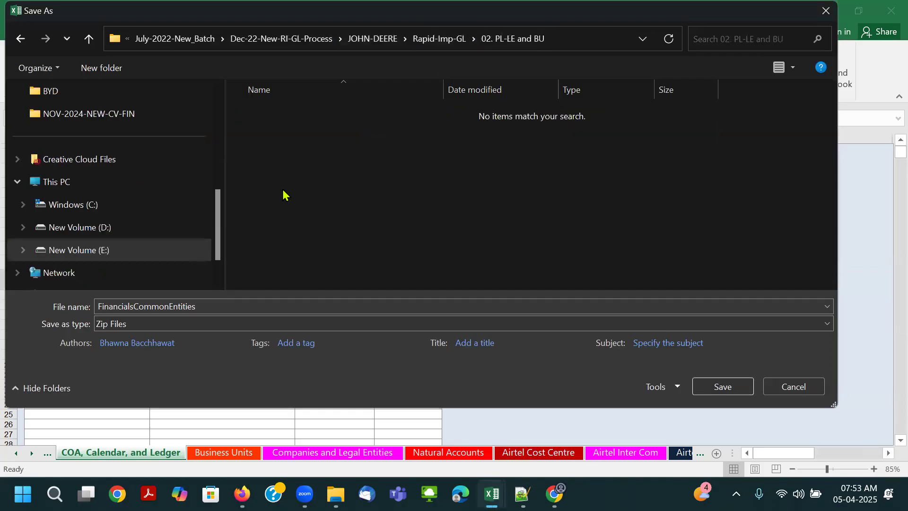
{"action": "left_click", "coordinate": [722, 391]}
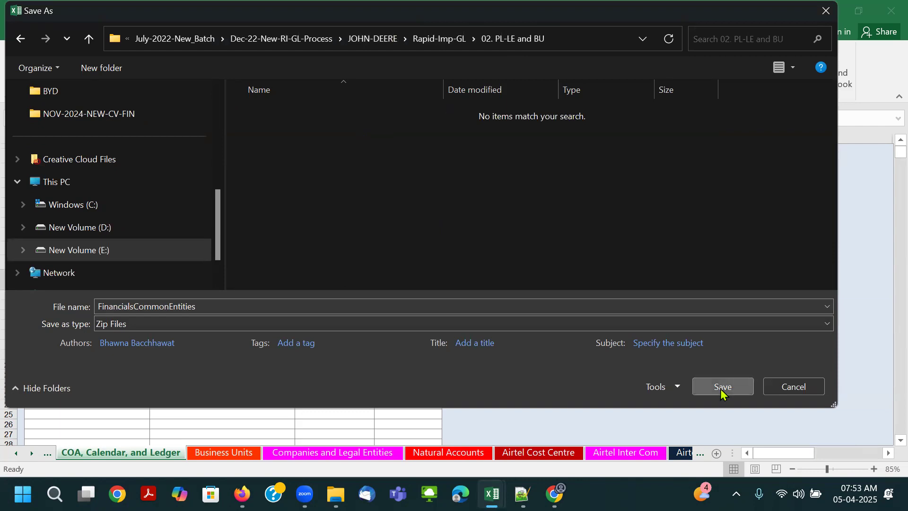
{"action": "left_click", "coordinate": [307, 326]}
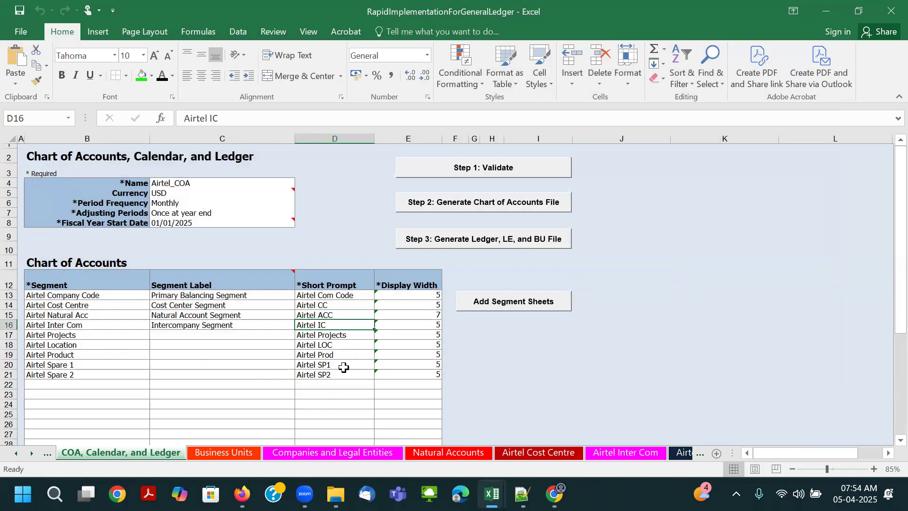
- Switch to Oracle Fusion in Firefox and try to cancel the Location Create dialog on Manage Legal Addresses
{"action": "left_click", "coordinate": [243, 494]}
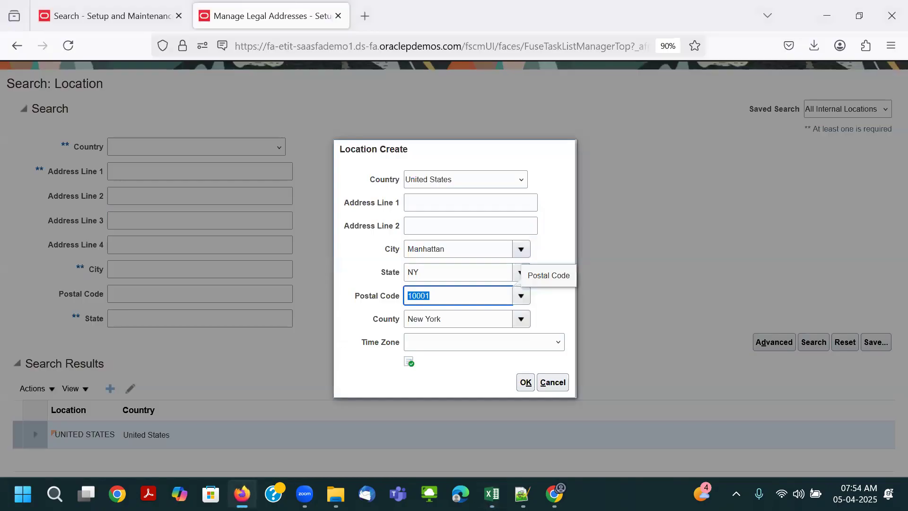
{"action": "left_click", "coordinate": [550, 381]}
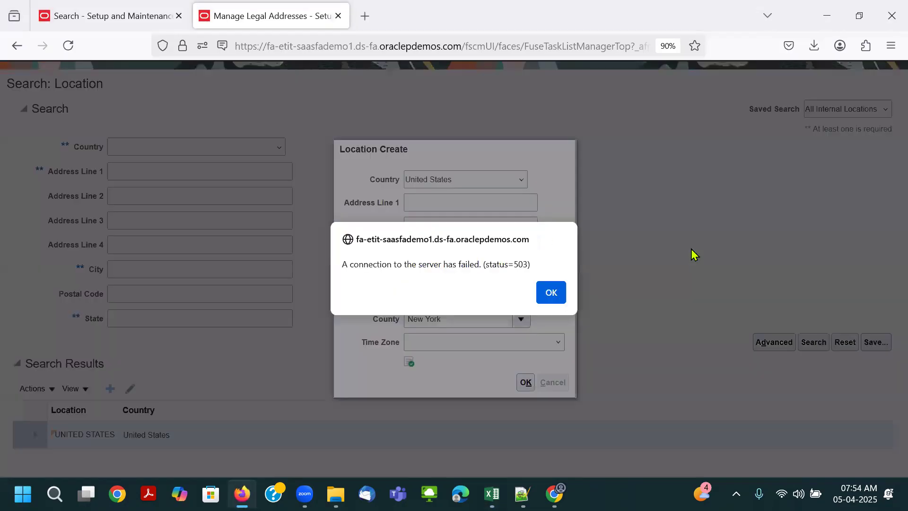
{"action": "left_click", "coordinate": [550, 291]}
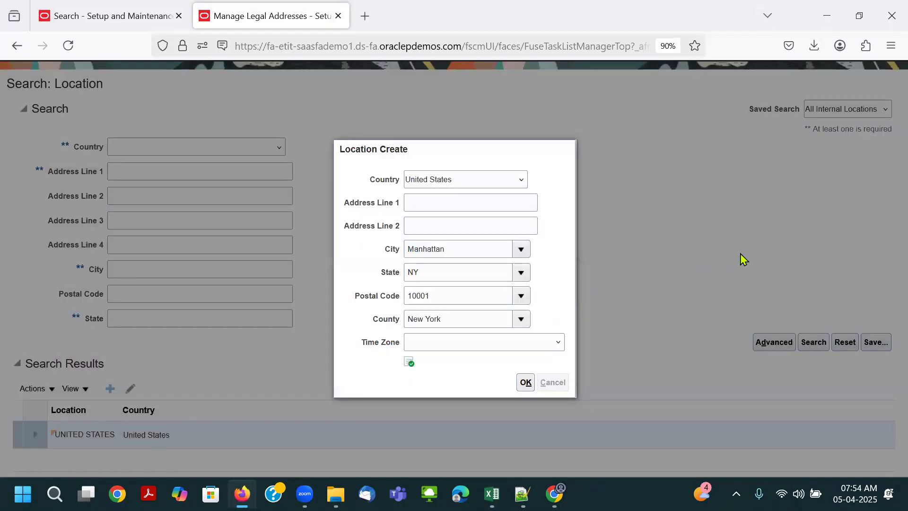
{"action": "scroll", "coordinate": [736, 250], "scroll_direction": "up", "scroll_amount": 2}
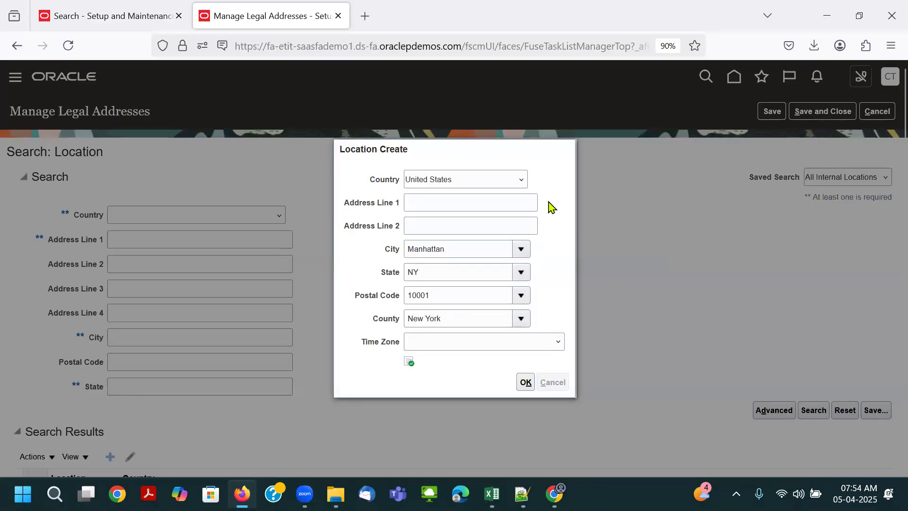
- Try to reload the Oracle Fusion site from its oraclepdemos.com base address in the Manage Legal Addresses tab
{"action": "left_click", "coordinate": [462, 46]}
{"action": "key", "text": "Down"}
{"action": "key", "text": "Down"}
{"action": "key", "text": "Return"}
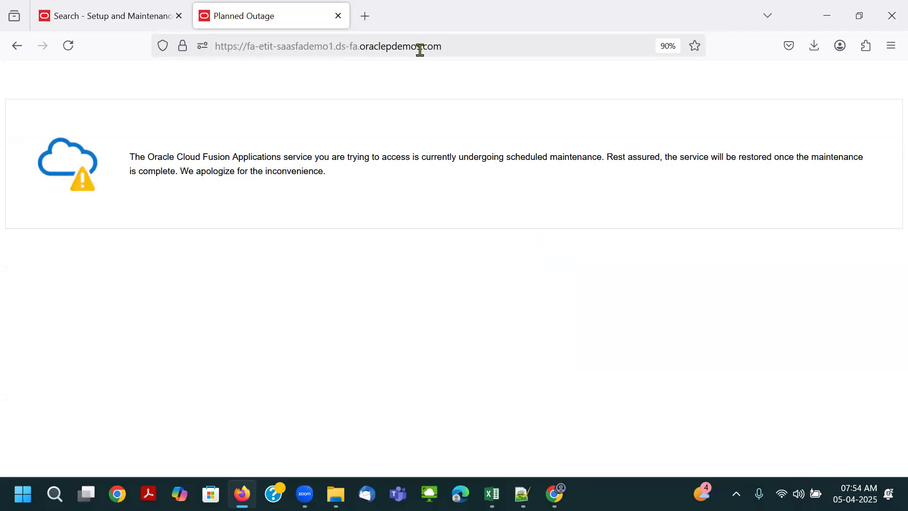
{"action": "left_click", "coordinate": [480, 47]}
{"action": "key", "text": "Return"}
- Close the Planned Outage tab and duplicate the Setup and Maintenance task list tab
{"action": "left_click", "coordinate": [338, 15]}
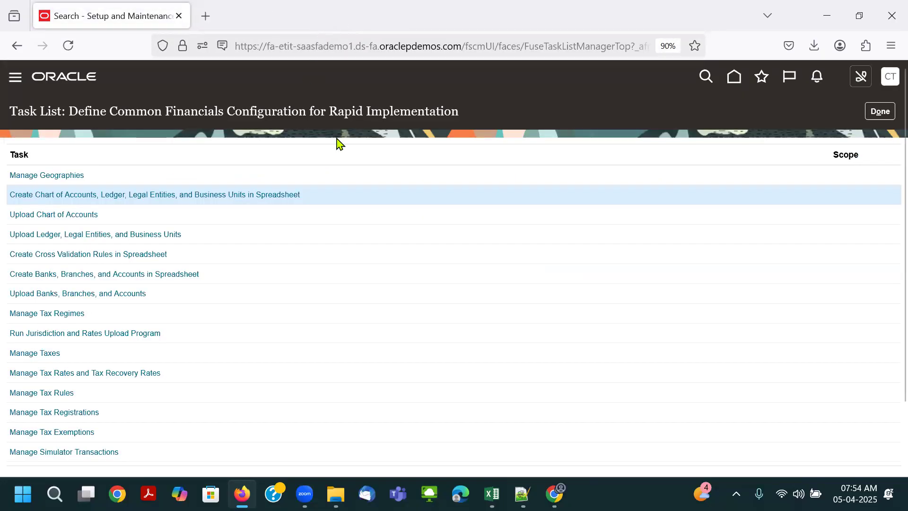
{"action": "right_click", "coordinate": [154, 18]}
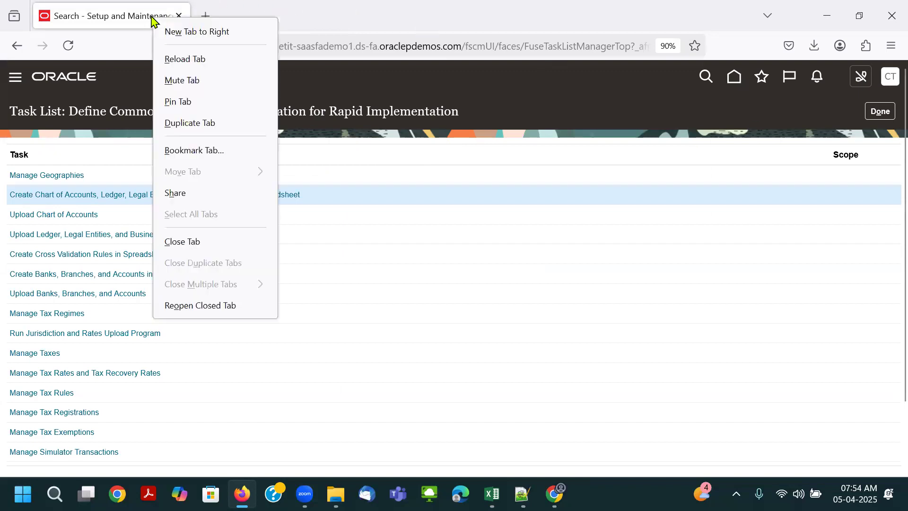
{"action": "left_click", "coordinate": [193, 122]}
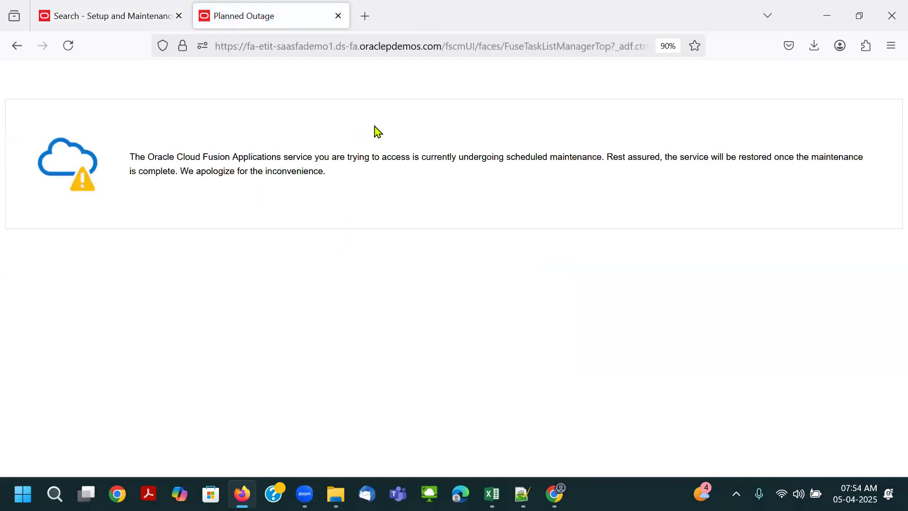
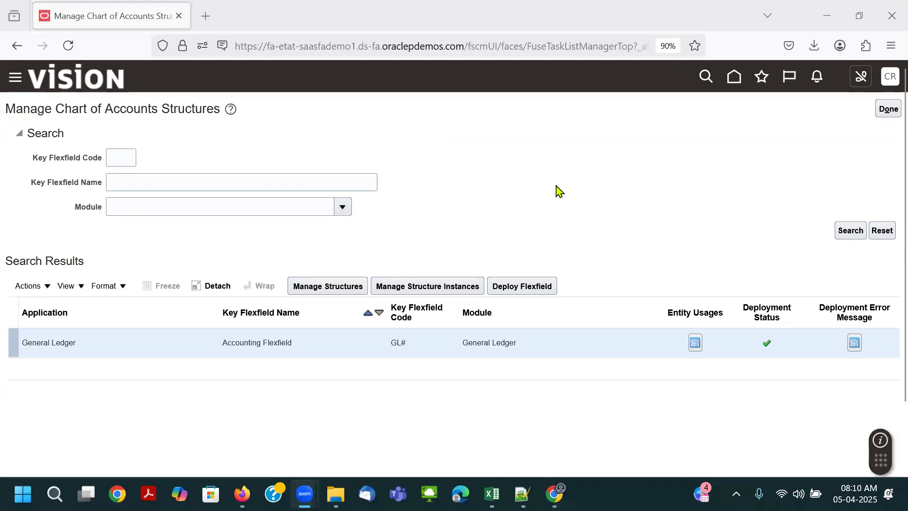
- Check the COA structure deployment prerequisite in the Excel class notes against the Accounting Flexfield's deployment status in Oracle Fusion
{"action": "key", "text": "alt+Tab"}
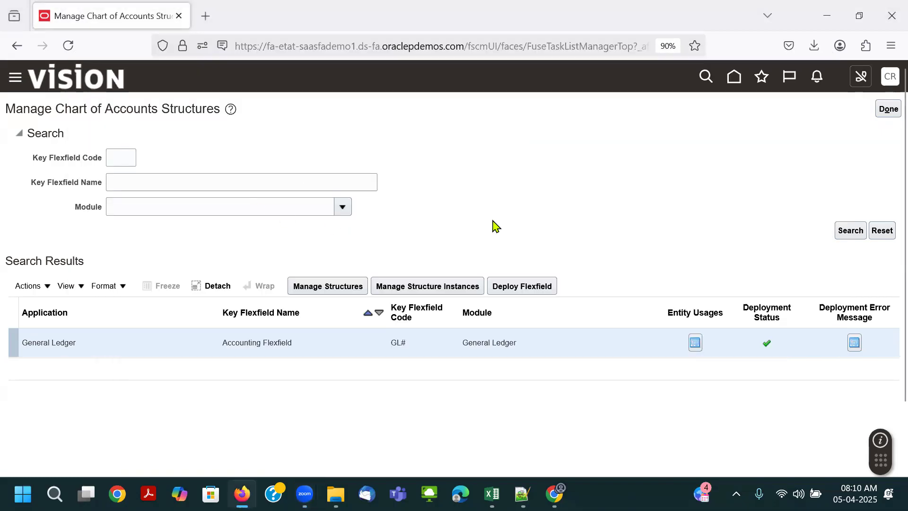
{"action": "key", "text": "alt+Tab"}
{"action": "key", "text": "alt+Tab"}
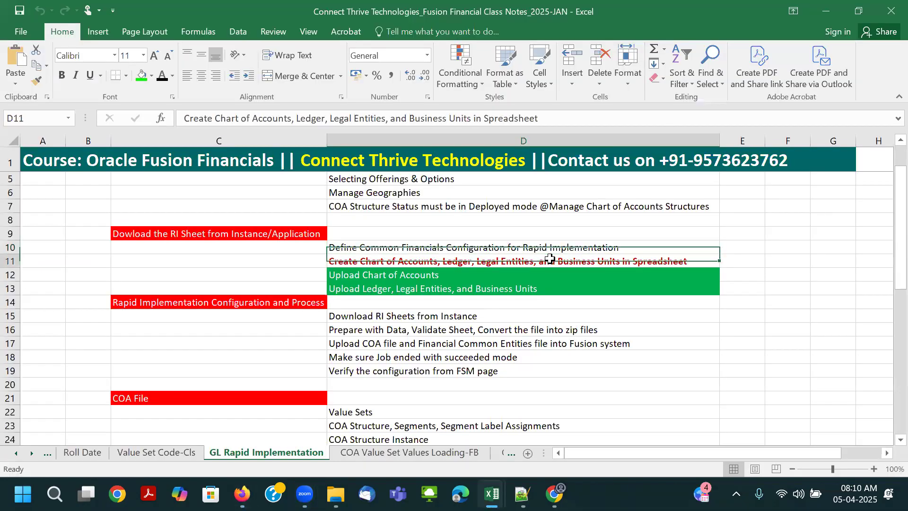
{"action": "scroll", "coordinate": [553, 258], "scroll_direction": "up", "scroll_amount": 1}
{"action": "left_click", "coordinate": [415, 251]}
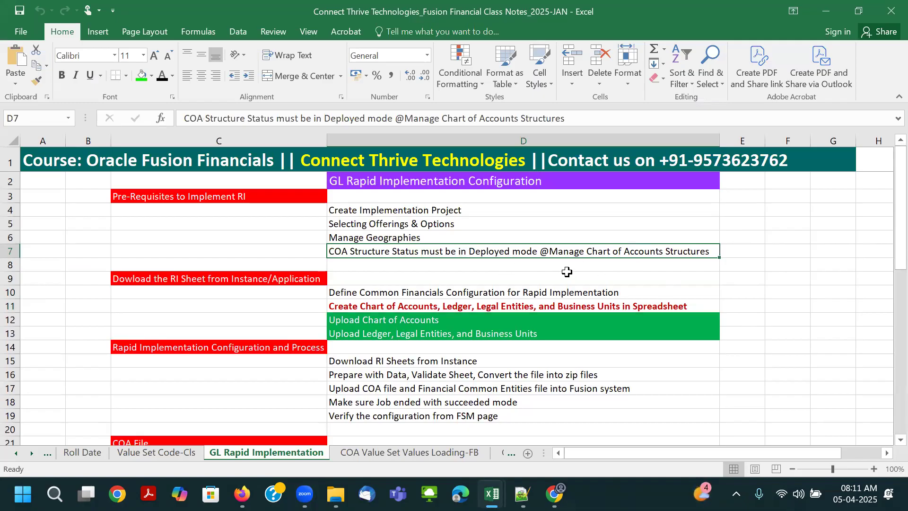
{"action": "key", "text": "alt+Tab"}
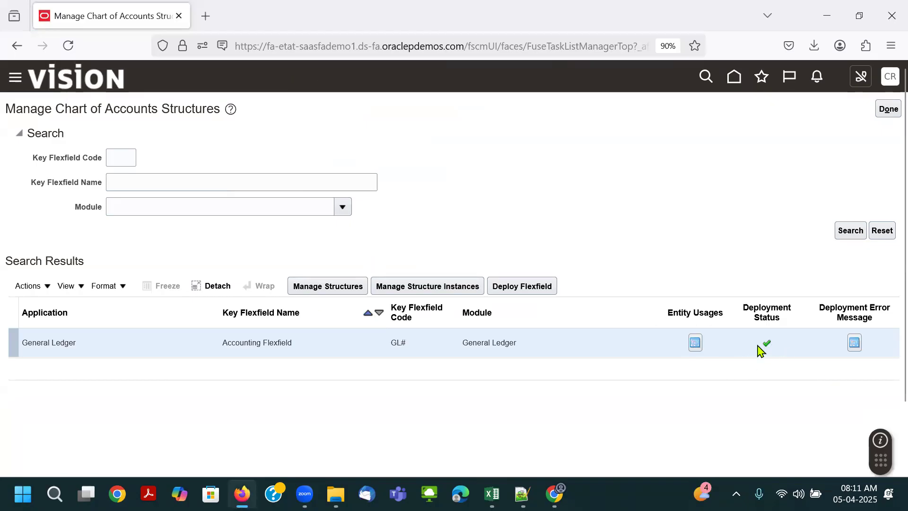
- Leave Manage Chart of Accounts Structures and search setup tasks for "Define Common Financials Configuration for Rapid Implementation", copied from the Excel notes
{"action": "left_click", "coordinate": [887, 109]}
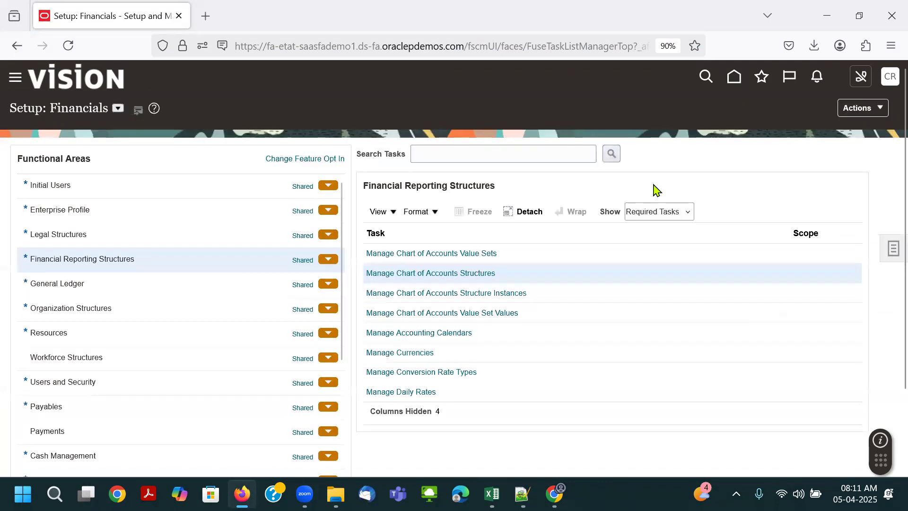
{"action": "left_click", "coordinate": [893, 248]}
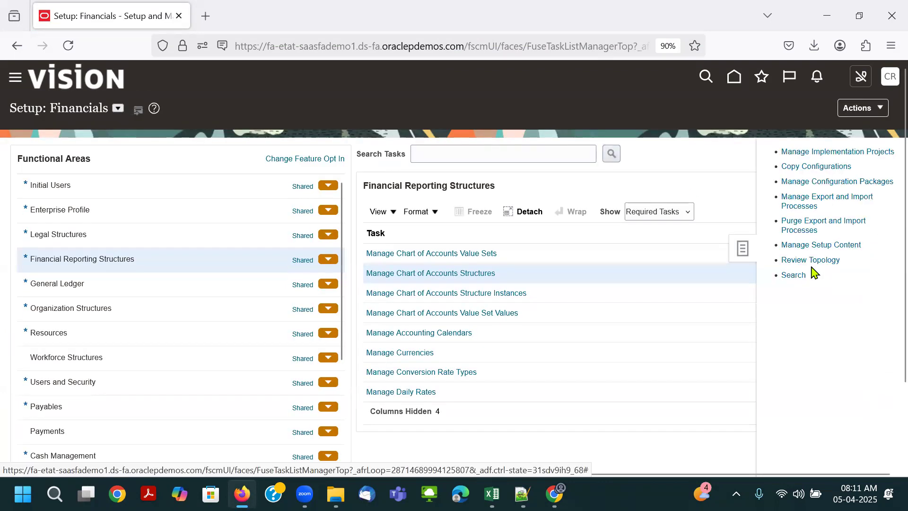
{"action": "left_click", "coordinate": [786, 274]}
{"action": "key", "text": "alt+Tab"}
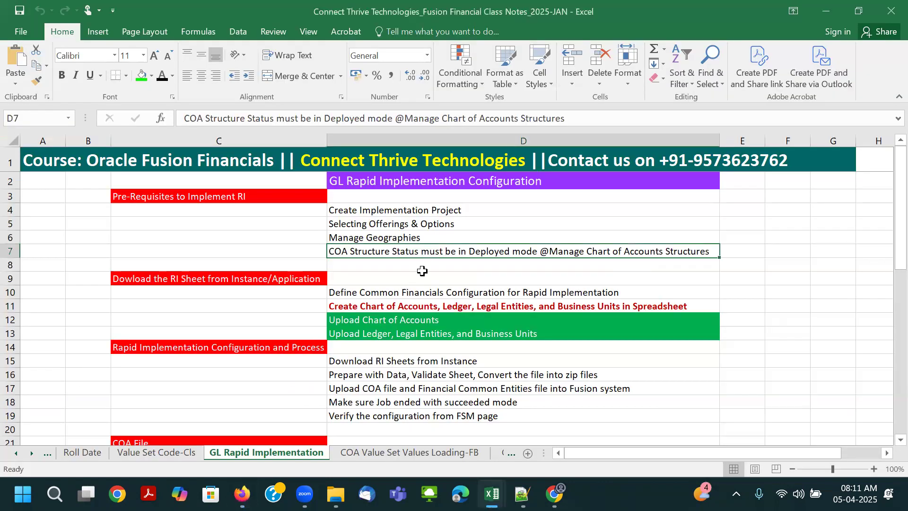
{"action": "left_click", "coordinate": [418, 292]}
{"action": "key", "text": "ctrl+c"}
{"action": "key", "text": "alt+Tab"}
{"action": "left_click", "coordinate": [278, 149]}
{"action": "key", "text": "ctrl+v"}
{"action": "key", "text": "Return"}
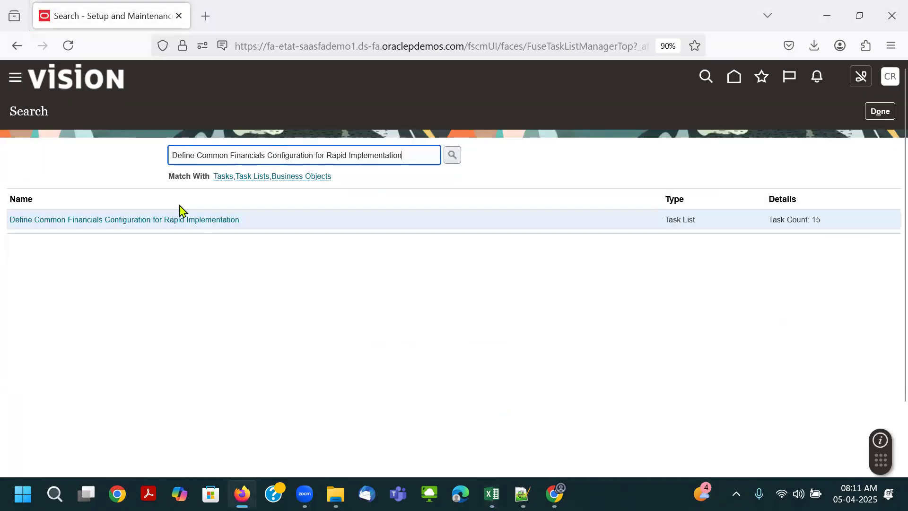
- Open the Define Common Financials Configuration for Rapid Implementation task list and its Upload Chart of Accounts task
{"action": "left_click", "coordinate": [122, 220]}
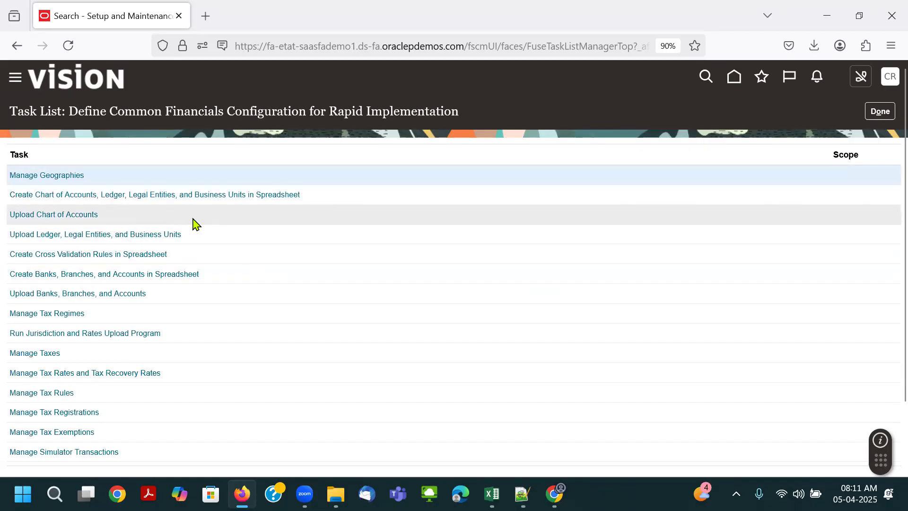
{"action": "left_click", "coordinate": [121, 218]}
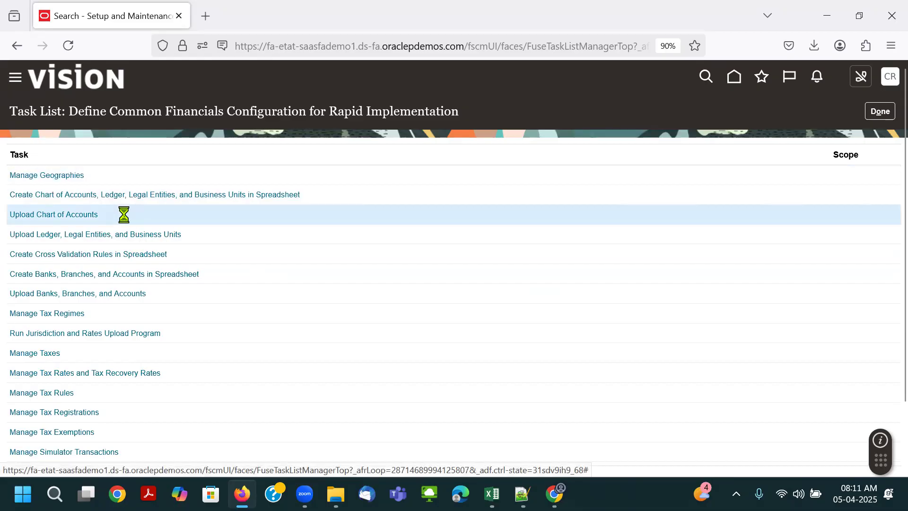
{"action": "left_click", "coordinate": [66, 216]}
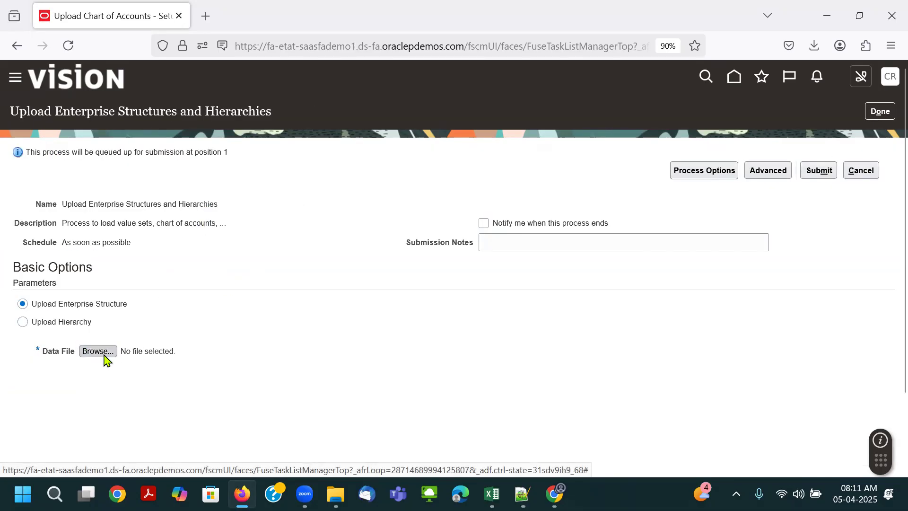
- Choose ChartOfAccounts.zip from JOHN-DEERE's Rapid-Imp-GL folder as the data file and submit the Upload Enterprise Structures and Hierarchies process
{"action": "left_click", "coordinate": [102, 354]}
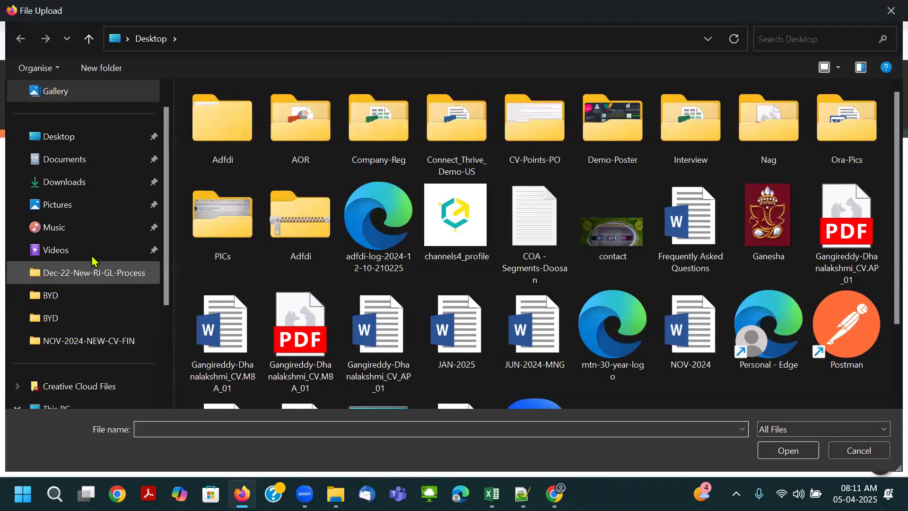
{"action": "left_click", "coordinate": [78, 280]}
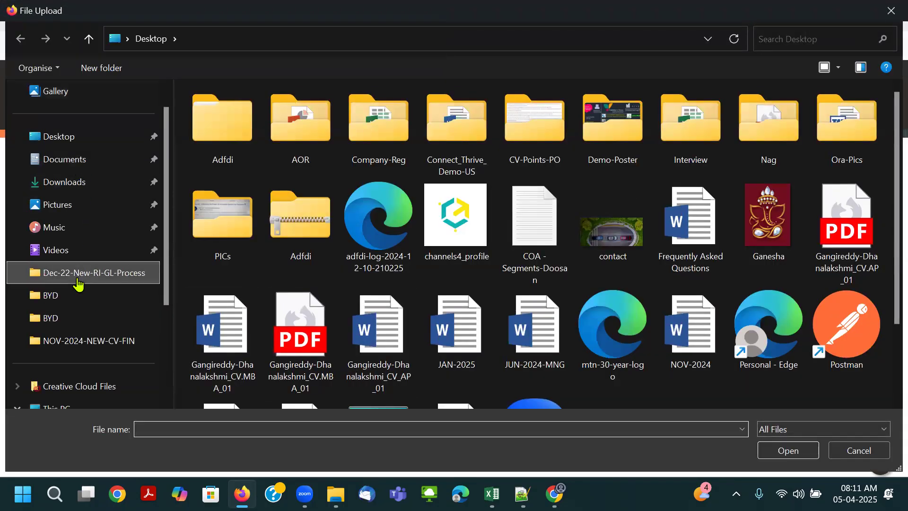
{"action": "scroll", "coordinate": [257, 180], "scroll_direction": "down", "scroll_amount": 8}
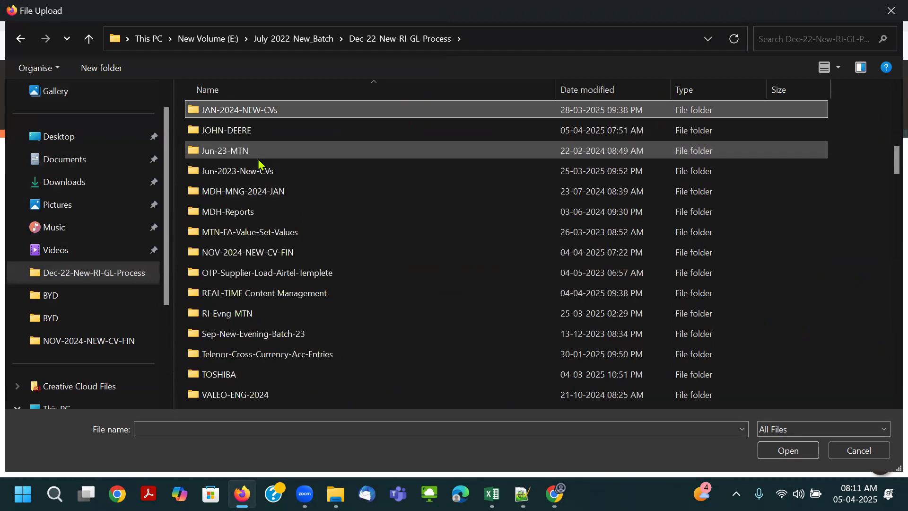
{"action": "double_click", "coordinate": [254, 133]}
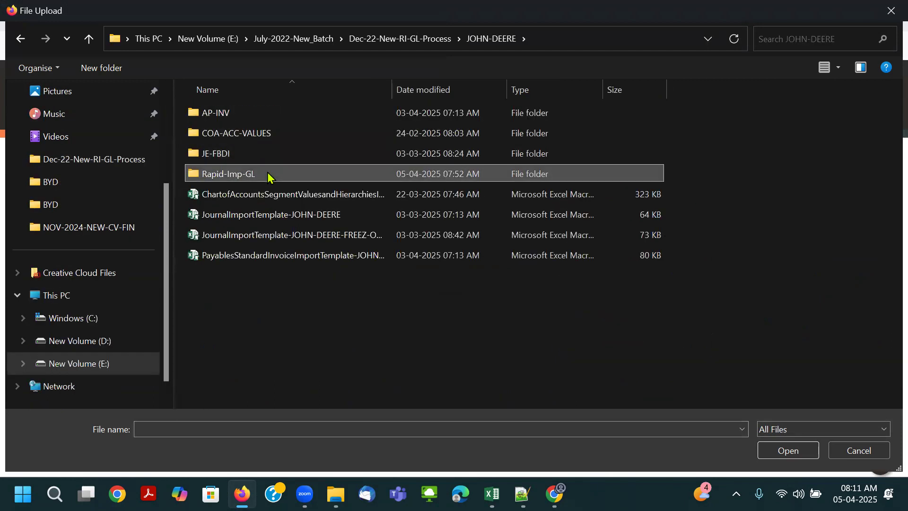
{"action": "double_click", "coordinate": [267, 172]}
{"action": "double_click", "coordinate": [260, 116]}
{"action": "left_click", "coordinate": [261, 120]}
{"action": "left_click", "coordinate": [786, 450]}
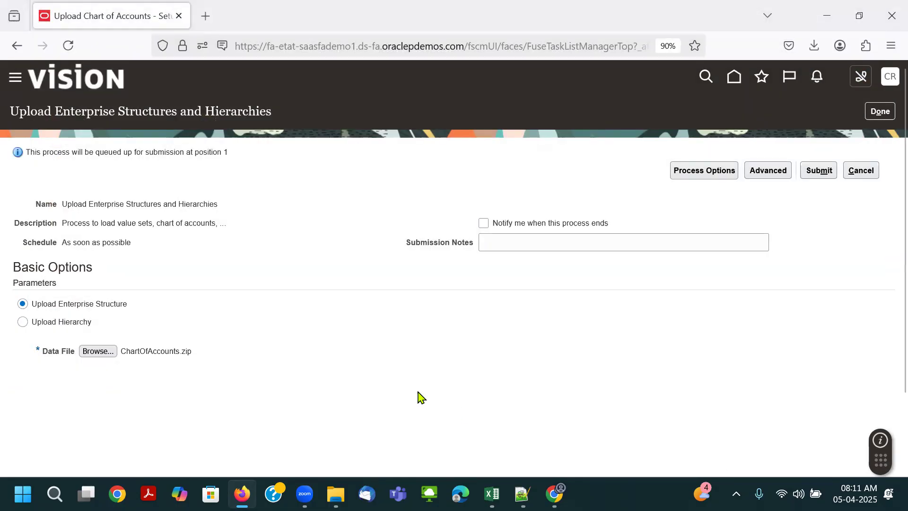
{"action": "left_click", "coordinate": [820, 173]}
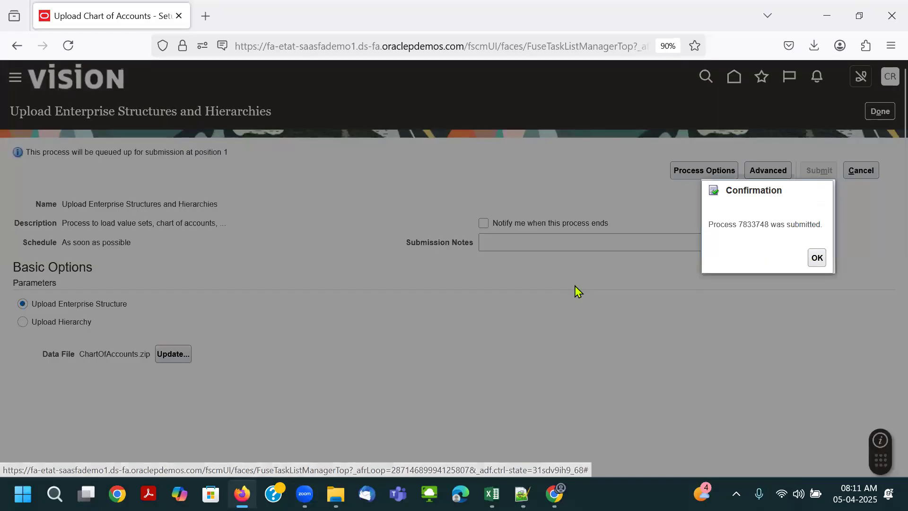
{"action": "left_click", "coordinate": [810, 257]}
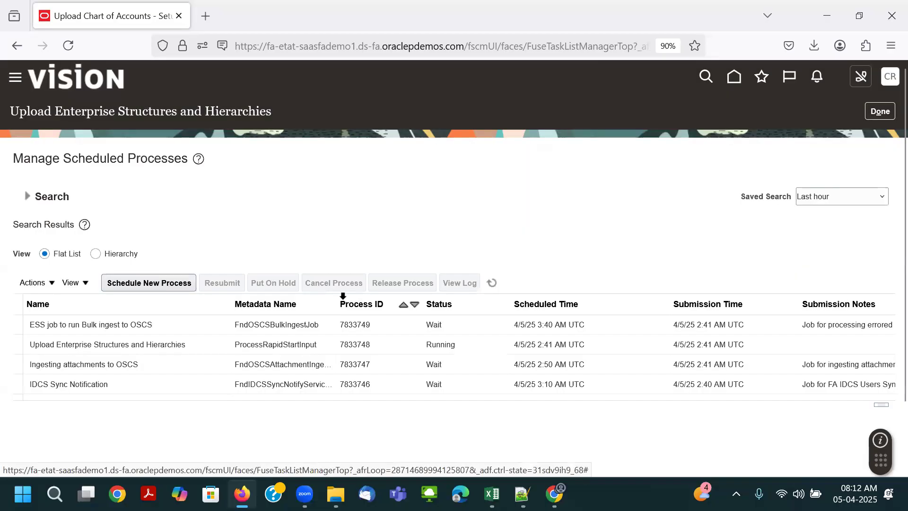
- Show the scheduled processes as a hierarchy and keep refreshing to monitor the Upload Enterprise Structures and Hierarchies process
{"action": "left_click", "coordinate": [494, 284]}
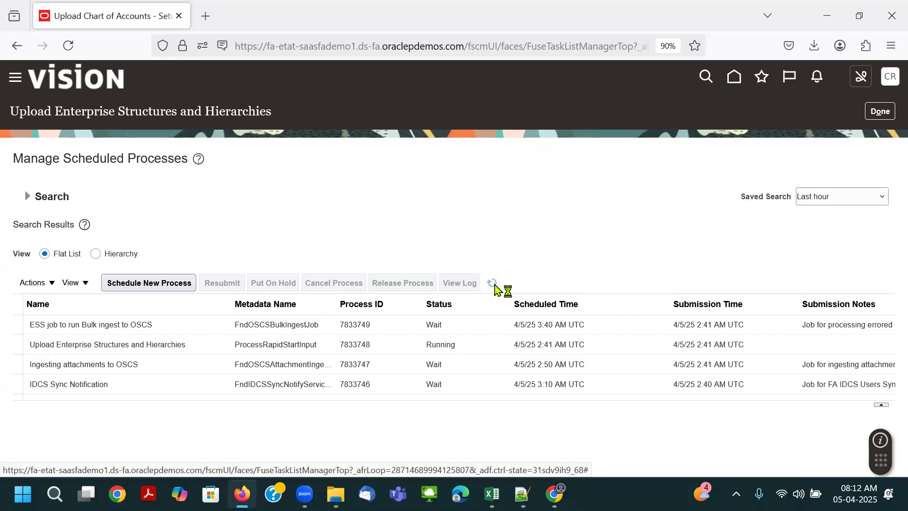
{"action": "key", "text": "ctrl+minus"}
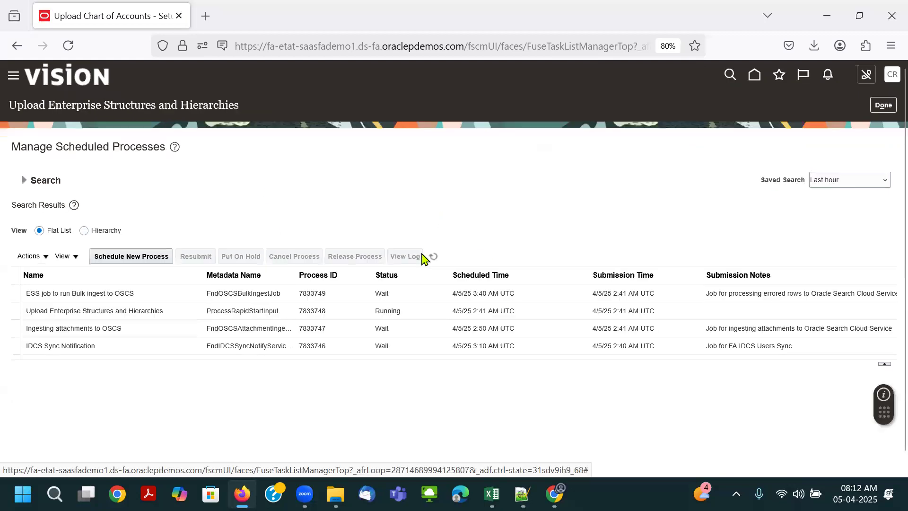
{"action": "key", "text": "ctrl+plus"}
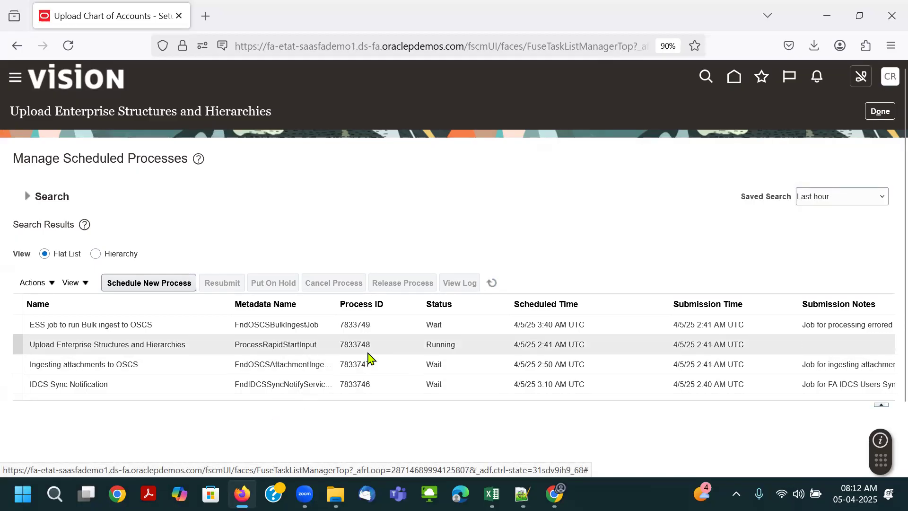
{"action": "left_click", "coordinate": [95, 254]}
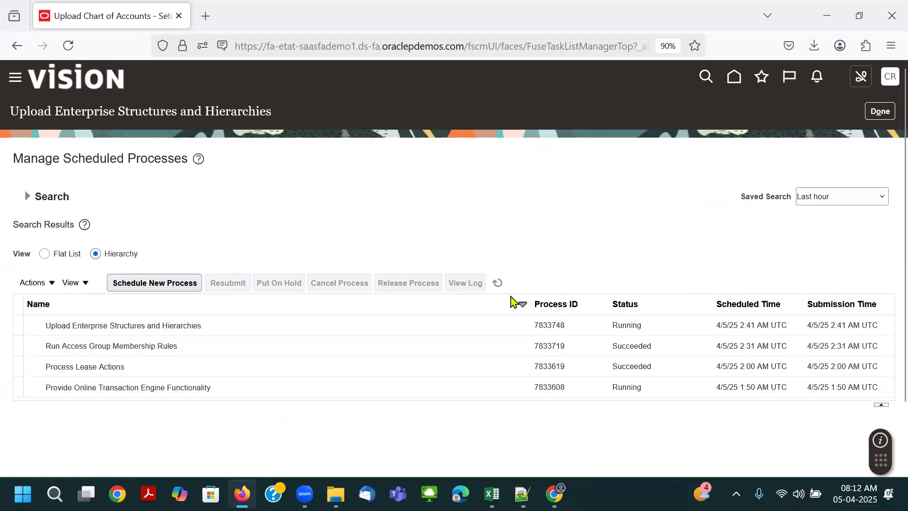
{"action": "left_click", "coordinate": [497, 283]}
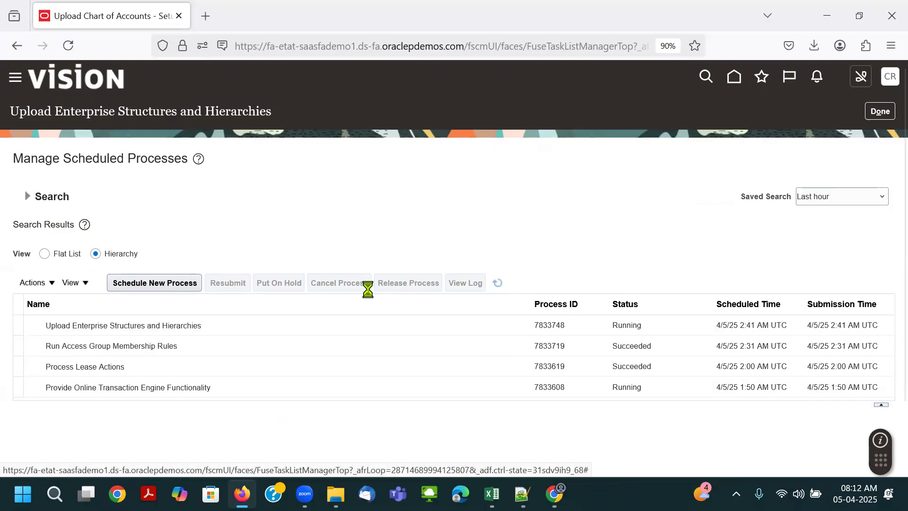
{"action": "left_click", "coordinate": [218, 326]}
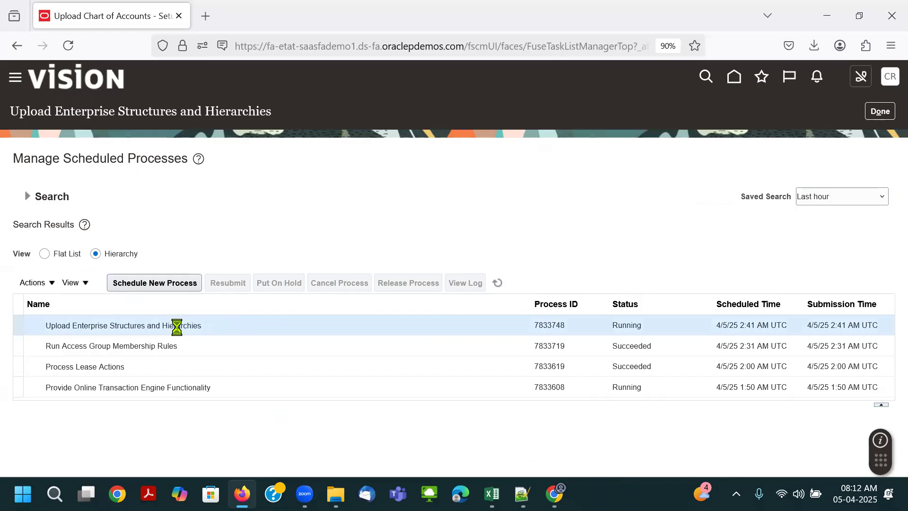
{"action": "left_click", "coordinate": [493, 286]}
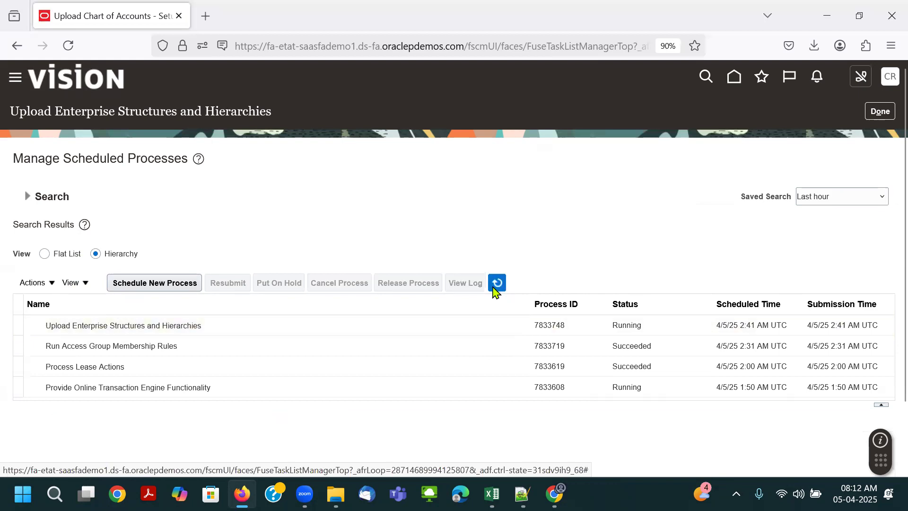
{"action": "left_click", "coordinate": [493, 286]}
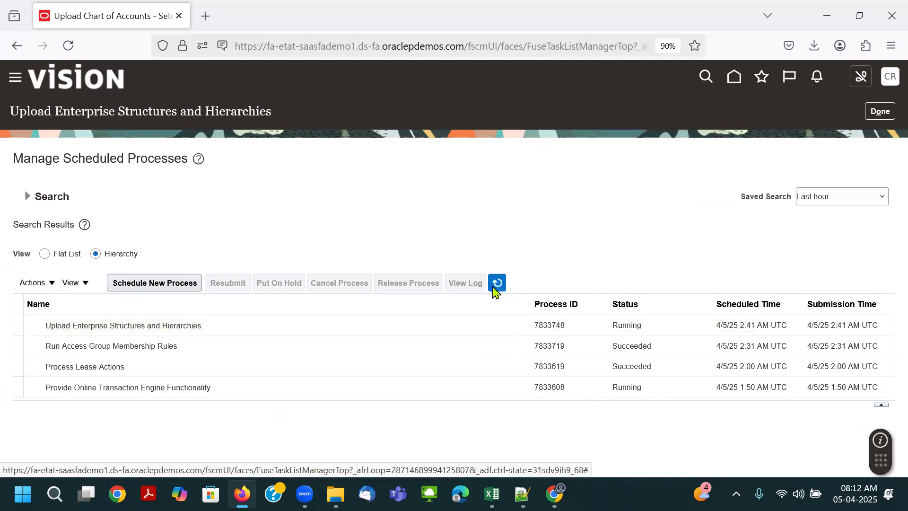
{"action": "left_click", "coordinate": [493, 286]}
{"action": "left_click", "coordinate": [493, 287]}
{"action": "left_click", "coordinate": [493, 286]}
{"action": "left_click", "coordinate": [493, 286]}
{"action": "left_click", "coordinate": [493, 286]}
{"action": "left_click", "coordinate": [493, 287]}
{"action": "left_click", "coordinate": [493, 287]}
{"action": "left_click", "coordinate": [493, 287]}
{"action": "left_click", "coordinate": [493, 286]}
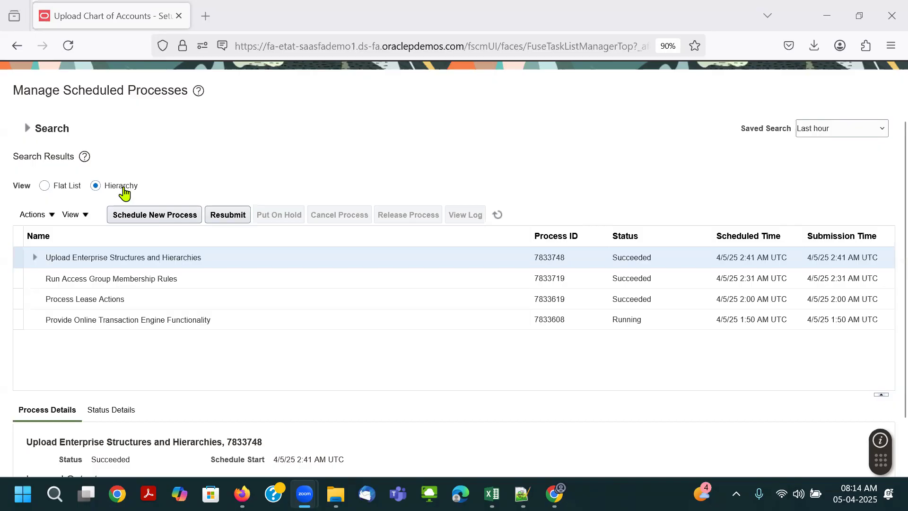
- Examine the child processes of Upload Enterprise Structures and Hierarchies in both the hierarchy and flat list views
{"action": "triple_click", "coordinate": [68, 259]}
{"action": "left_click", "coordinate": [33, 257]}
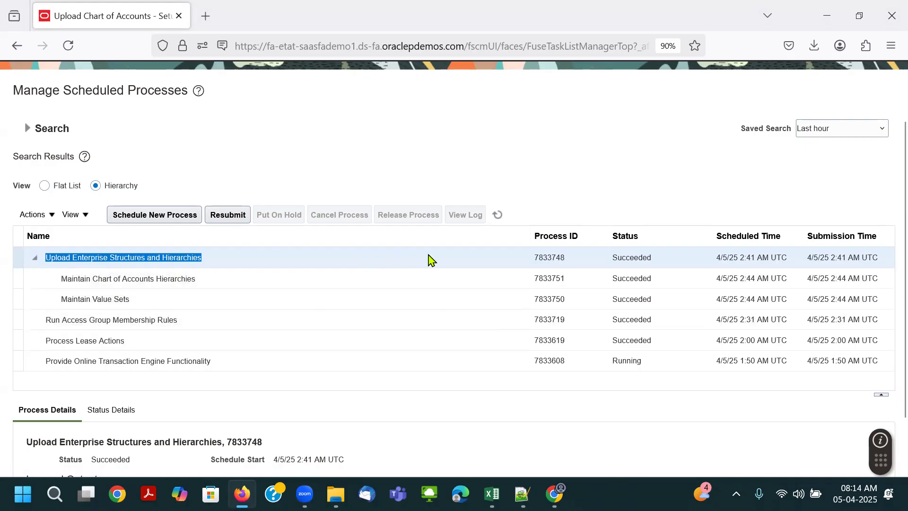
{"action": "left_click", "coordinate": [52, 187]}
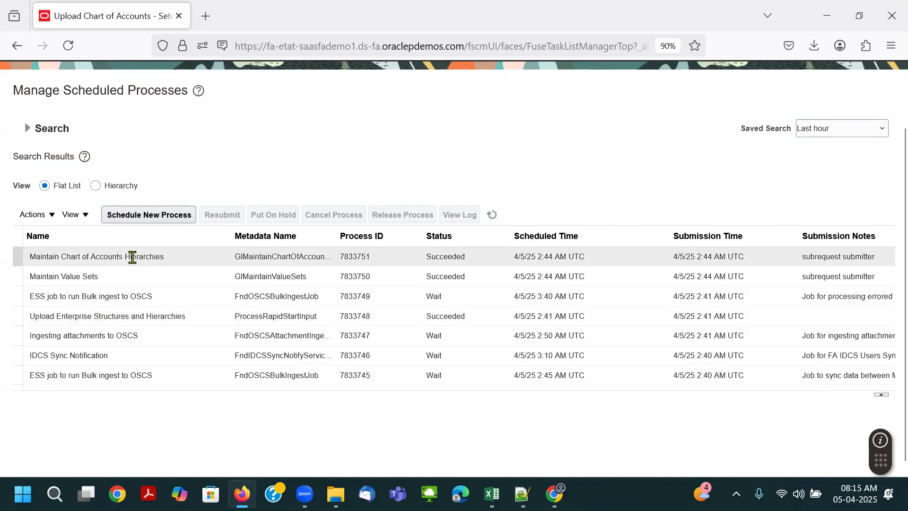
{"action": "left_click", "coordinate": [108, 186]}
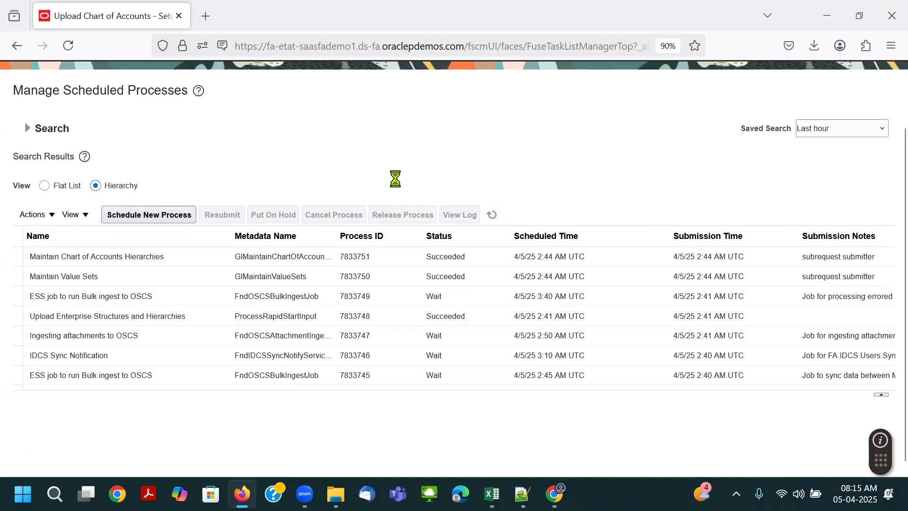
- Duplicate the Upload Chart of Accounts browser tab and review the COA File configuration items in the Excel class notes
{"action": "right_click", "coordinate": [109, 16]}
{"action": "left_click", "coordinate": [147, 122]}
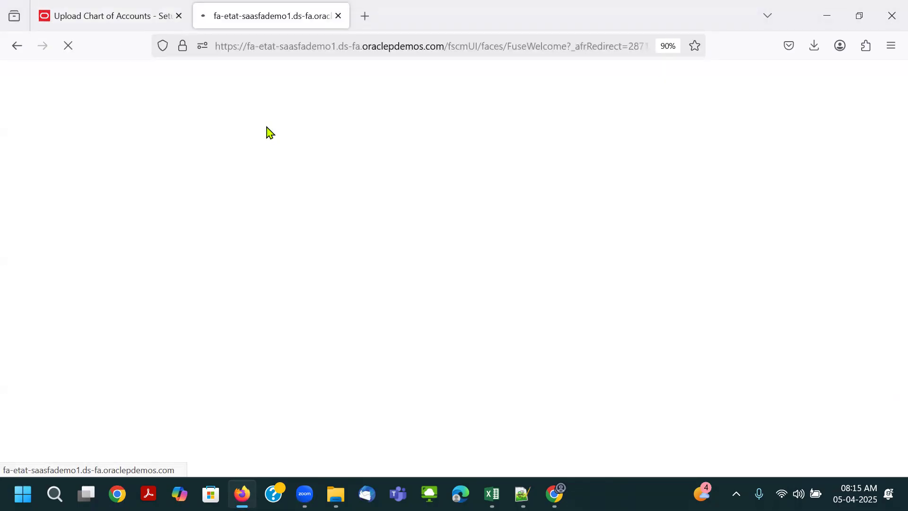
{"action": "key", "text": "alt+Tab"}
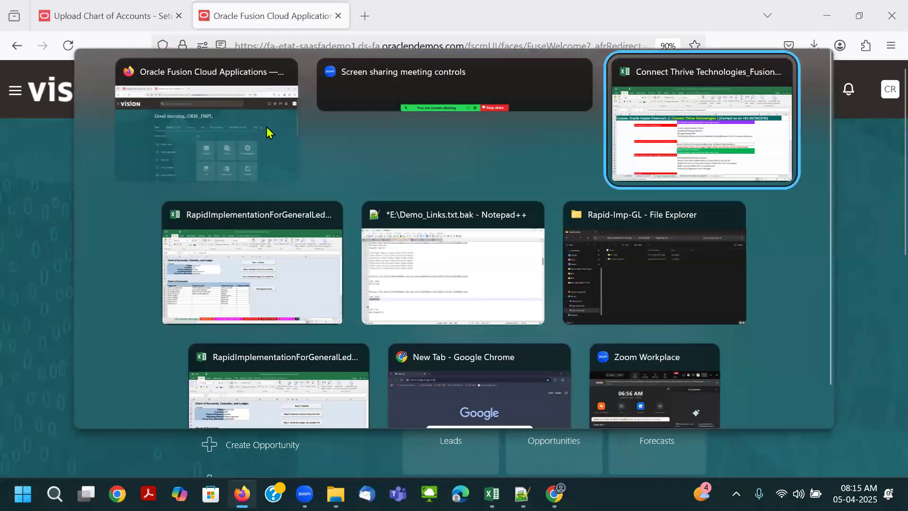
{"action": "scroll", "coordinate": [433, 307], "scroll_direction": "down", "scroll_amount": 4}
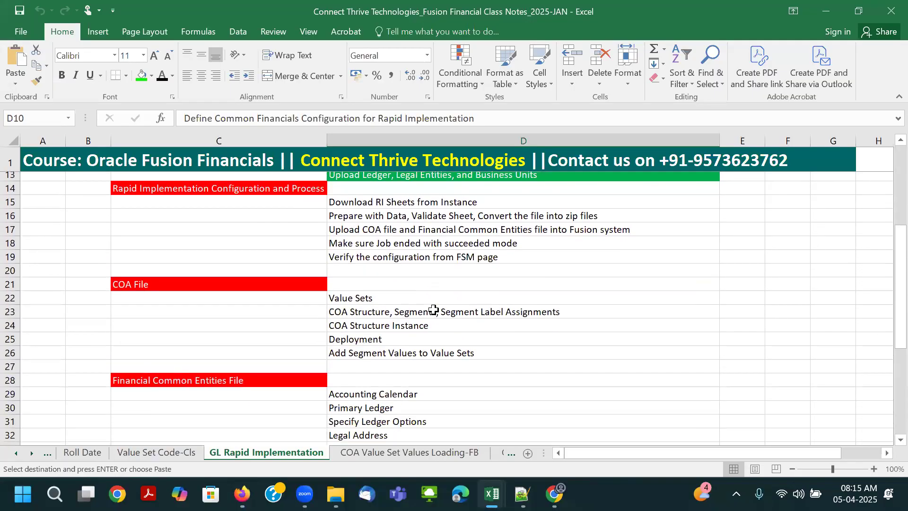
{"action": "left_click", "coordinate": [357, 287]}
{"action": "left_click_drag", "start_coordinate": [355, 308], "coordinate": [351, 340]}
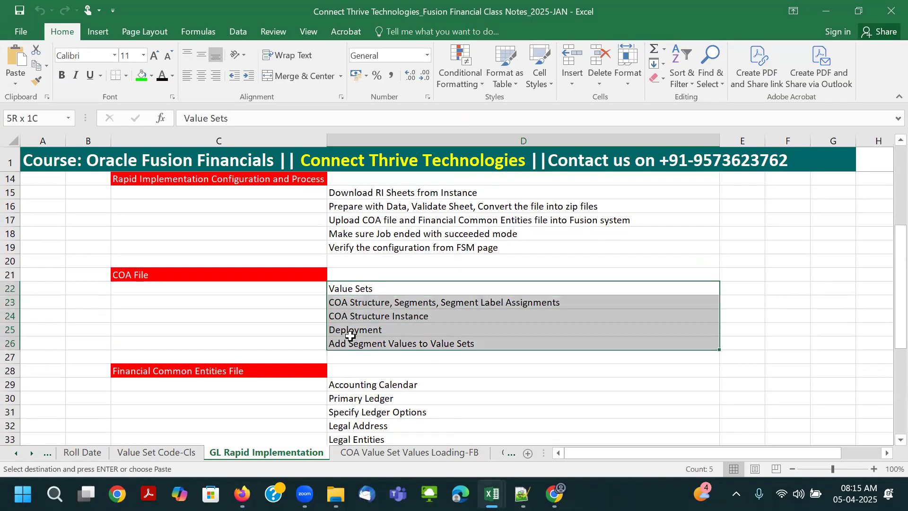
{"action": "left_click", "coordinate": [201, 275]}
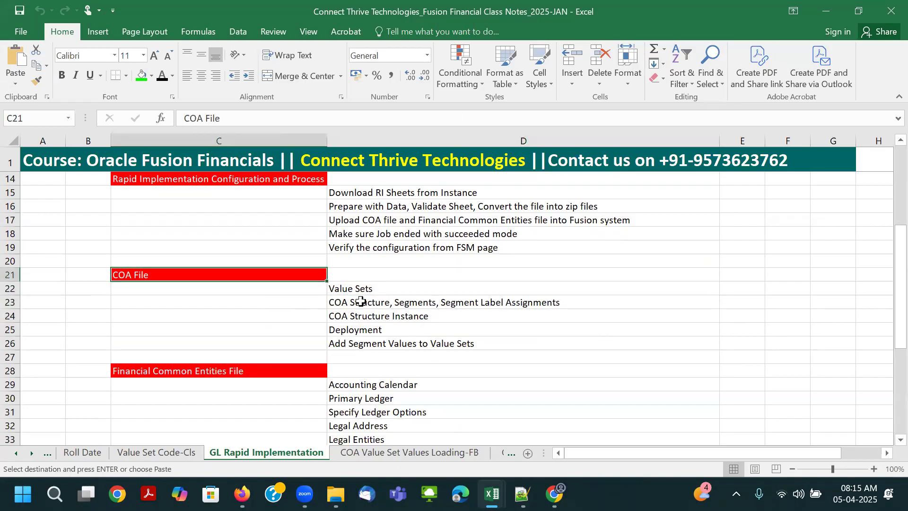
- Switch to the browser and open Manage Chart of Accounts Value Sets under Financial Reporting Structures in Setup and Maintenance
{"action": "key", "text": "alt+Tab"}
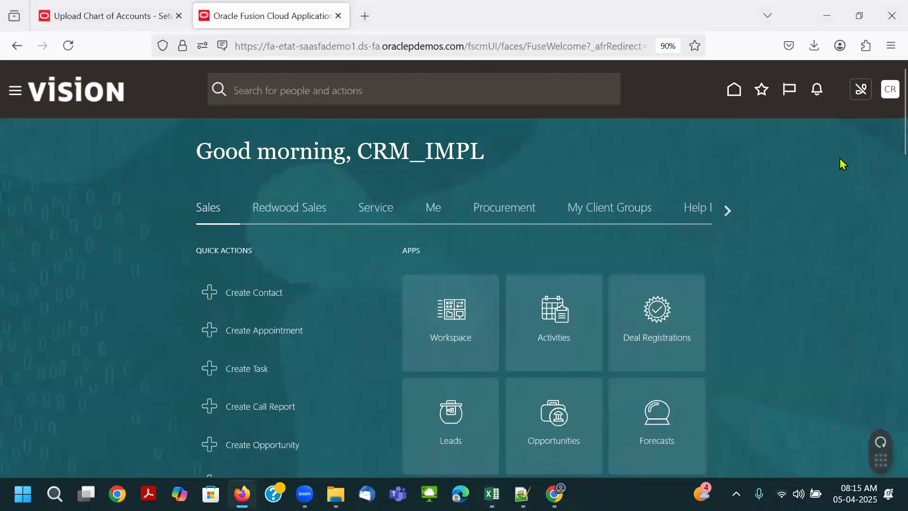
{"action": "left_click", "coordinate": [891, 93]}
{"action": "left_click", "coordinate": [709, 285]}
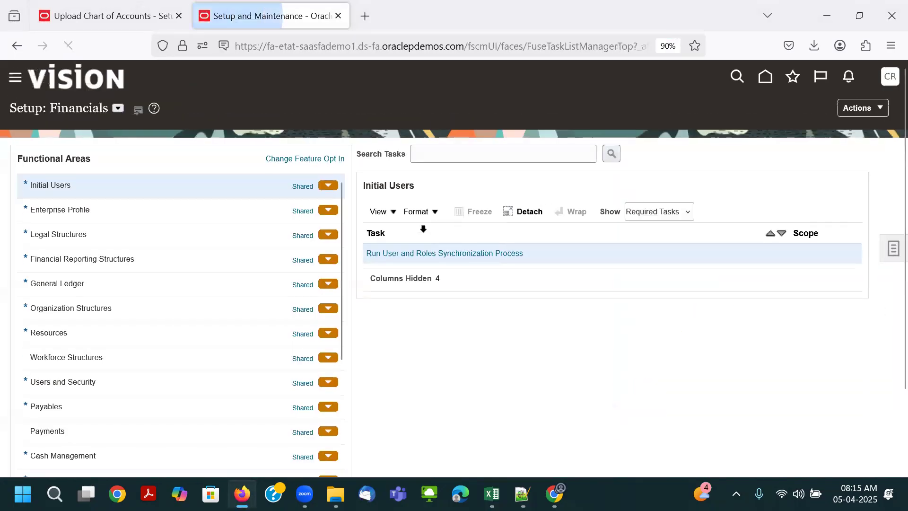
{"action": "left_click", "coordinate": [170, 255]}
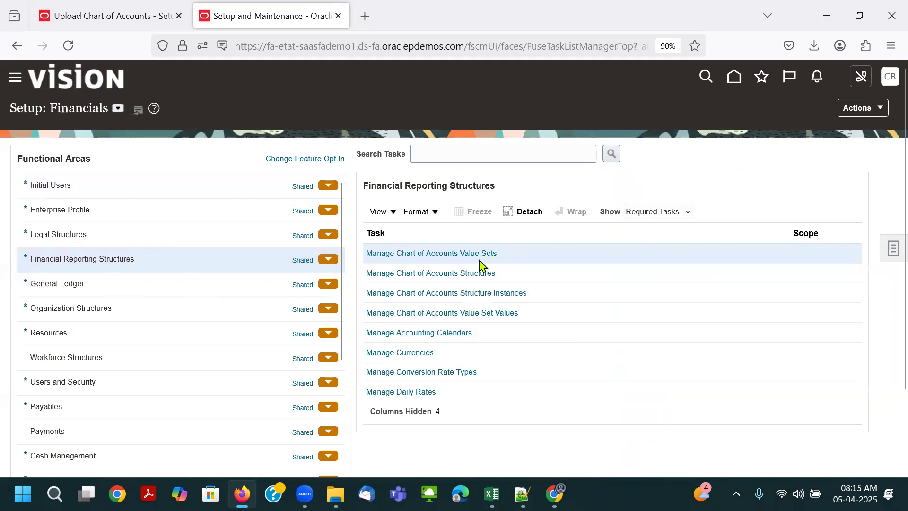
{"action": "left_click", "coordinate": [451, 256]}
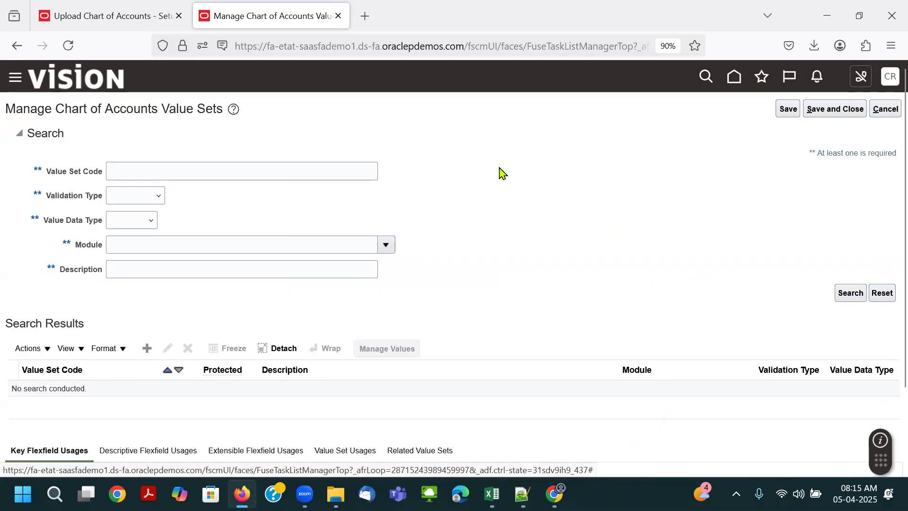
- Copy the Airtel Company Code segment name from the COA, Calendar, and Ledger sheet of the RapidImplementationForGeneralLedger workbook in Excel
{"action": "left_click", "coordinate": [285, 172]}
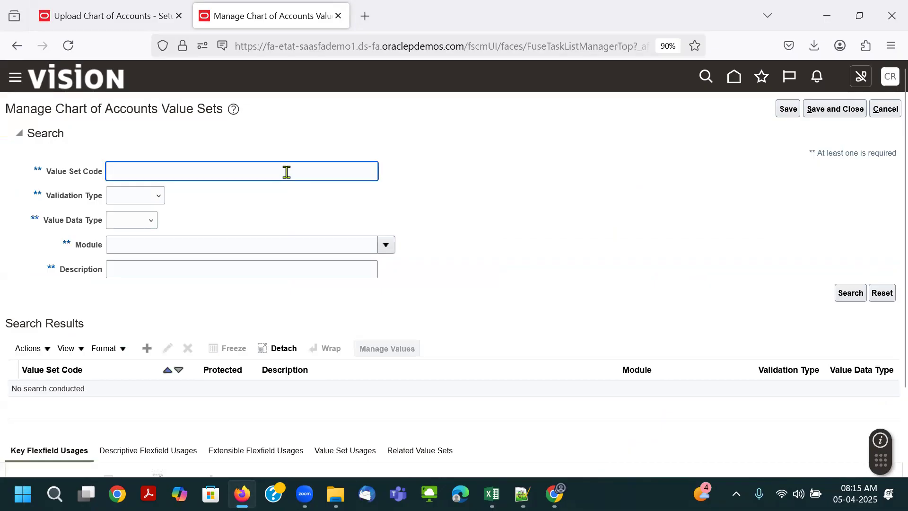
{"action": "key", "text": "alt+Tab"}
{"action": "key", "text": "alt+Tab"}
{"action": "key", "text": "alt+Tab"}
{"action": "key", "text": "alt+Tab"}
{"action": "key", "text": "alt+Tab"}
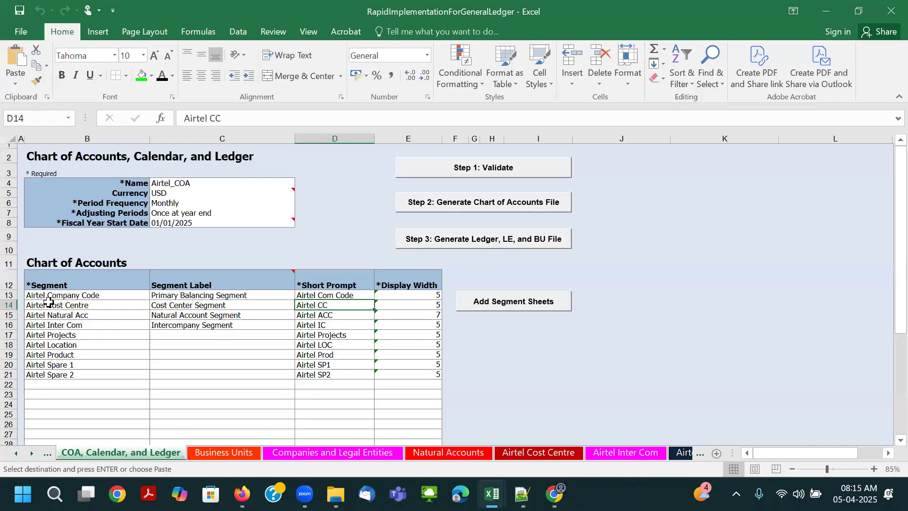
{"action": "left_click", "coordinate": [71, 298]}
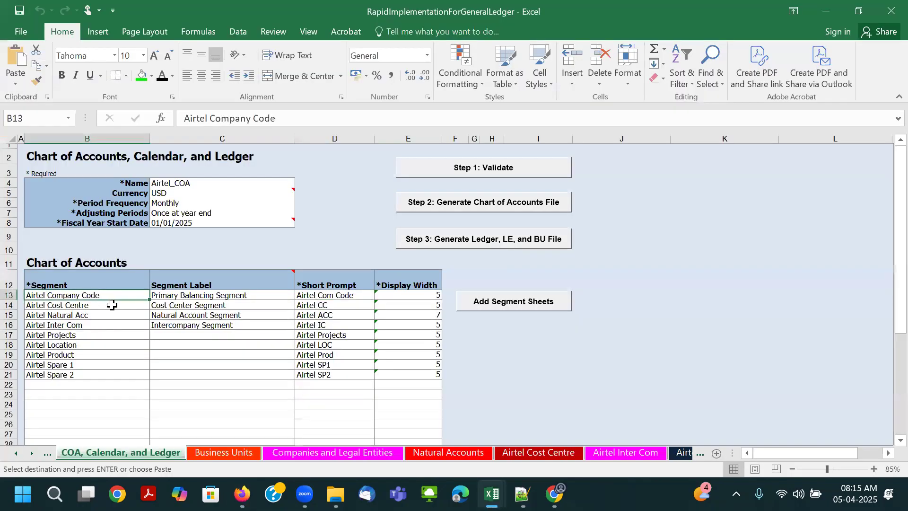
- Back in the browser, paste the copied name as the value set code, shorten it to Airtel, and search for matching value sets
{"action": "key", "text": "alt+Tab"}
{"action": "type", "text": "Airtel Company Code"}
{"action": "left_click_drag", "start_coordinate": [140, 171], "coordinate": [348, 176]}
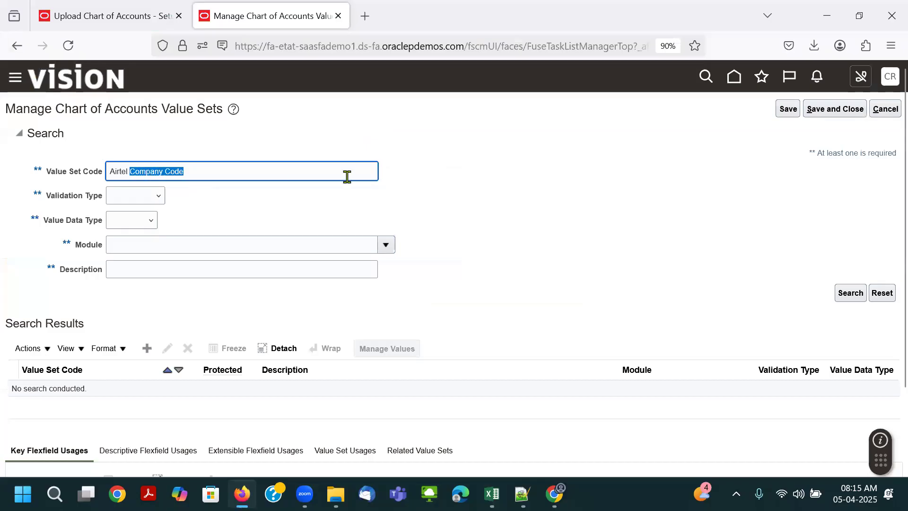
{"action": "key", "text": "BackSpace"}
{"action": "key", "text": "Return"}
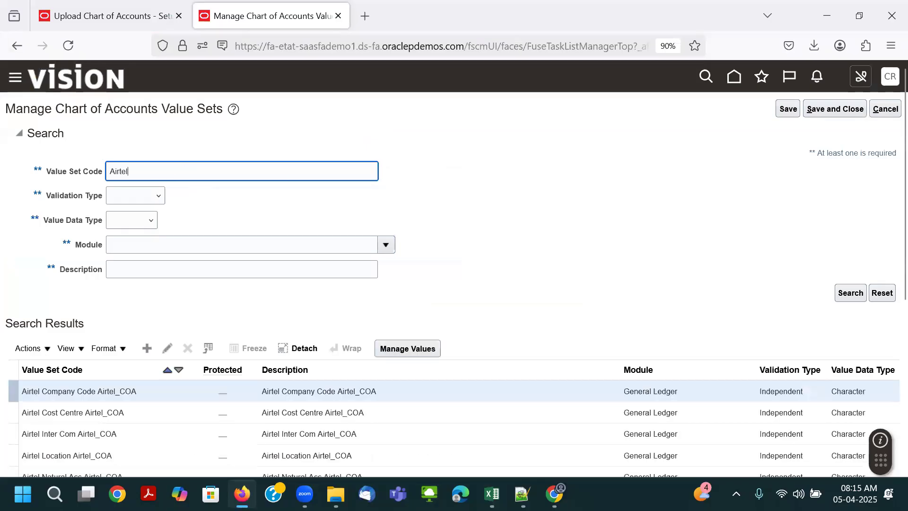
{"action": "scroll", "coordinate": [340, 192], "scroll_direction": "down", "scroll_amount": 3}
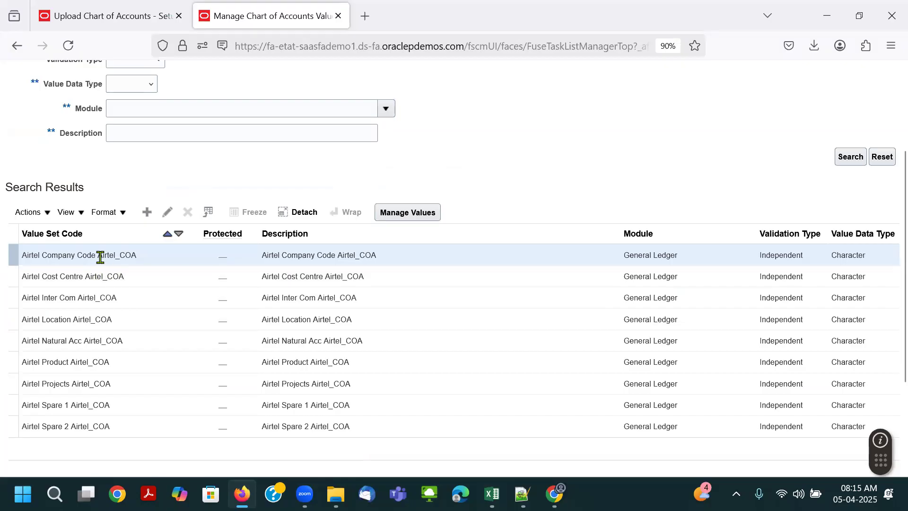
- Open the Airtel Company Code Airtel_COA value set and compare its maximum length and description with the segment row in the Excel workbook
{"action": "left_click_drag", "start_coordinate": [97, 255], "coordinate": [142, 261]}
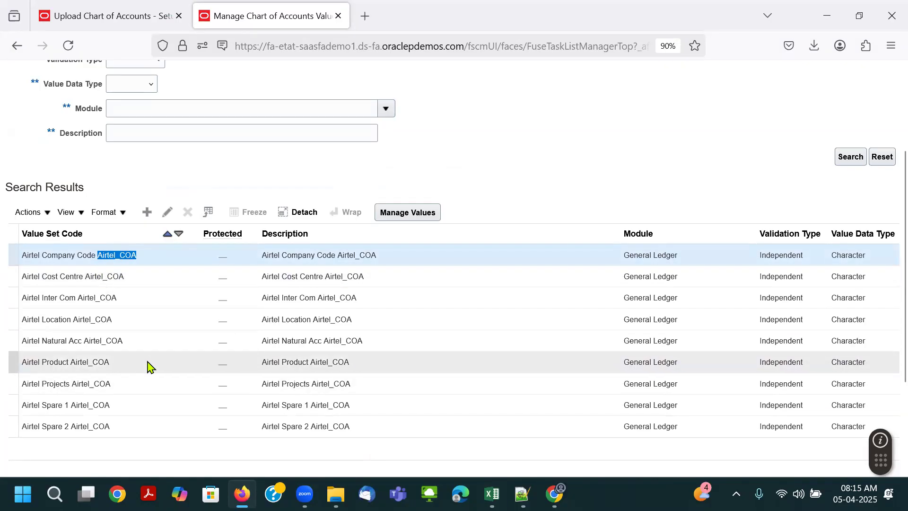
{"action": "left_click", "coordinate": [170, 218]}
{"action": "double_click", "coordinate": [101, 335]}
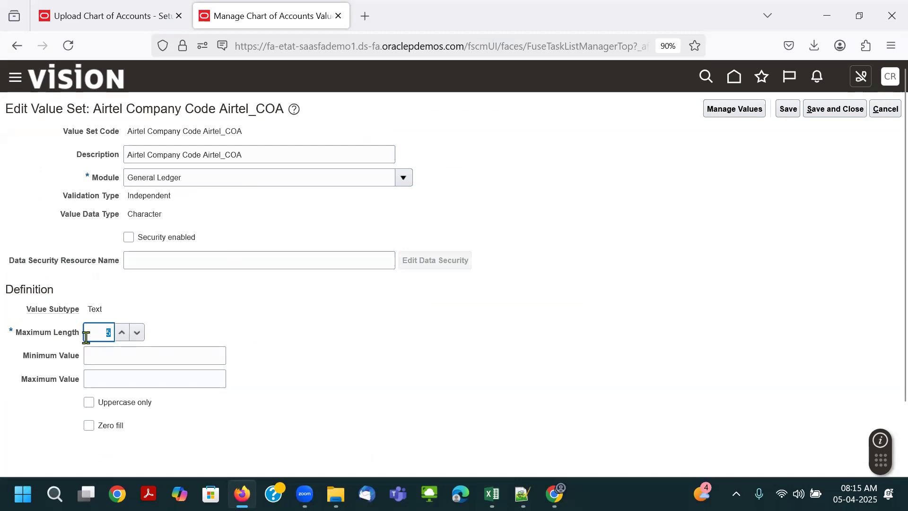
{"action": "key", "text": "alt+Tab"}
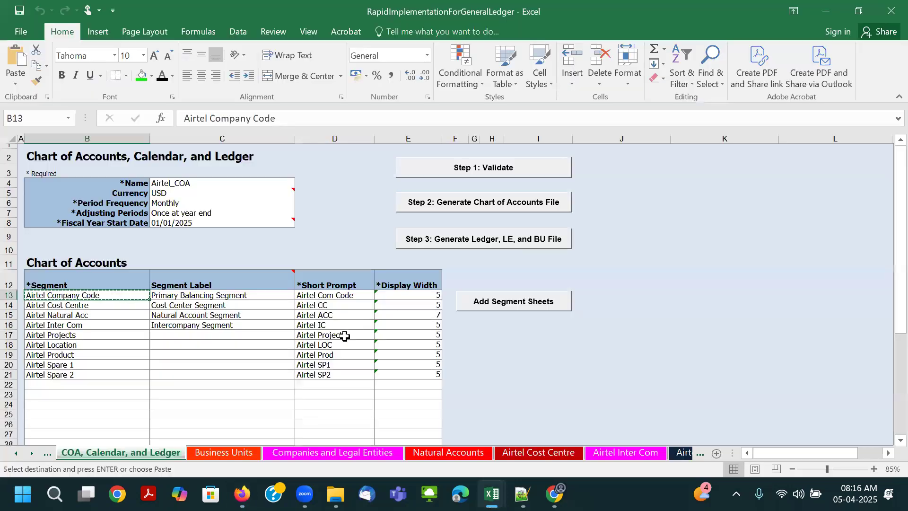
{"action": "left_click", "coordinate": [420, 295]}
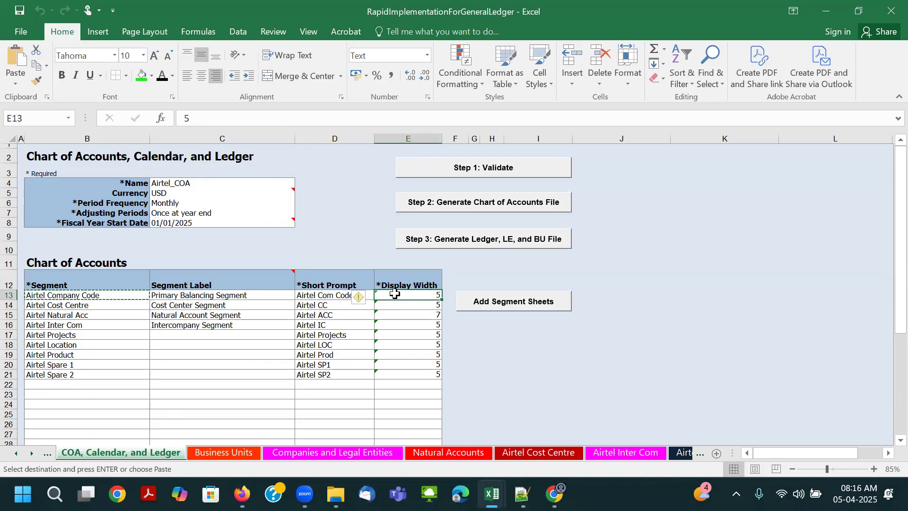
{"action": "key", "text": "alt+Tab"}
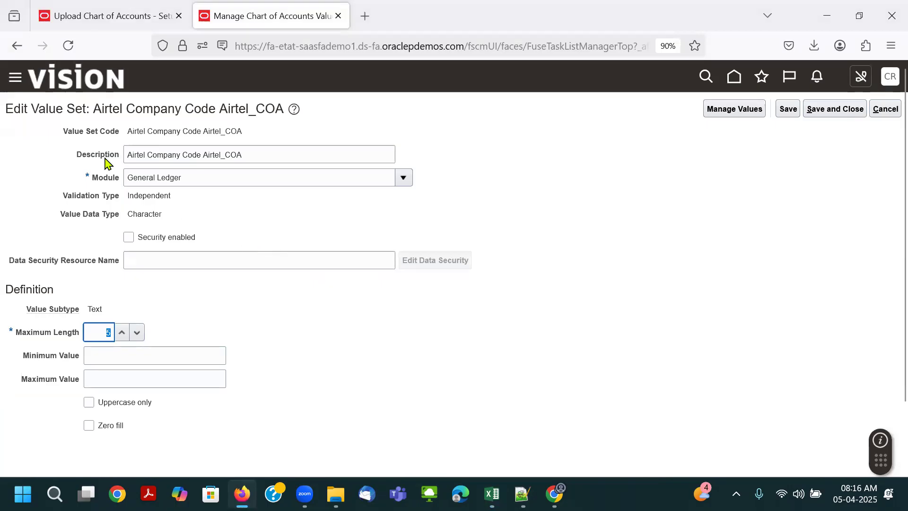
{"action": "triple_click", "coordinate": [258, 154]}
{"action": "key", "text": "alt+Tab"}
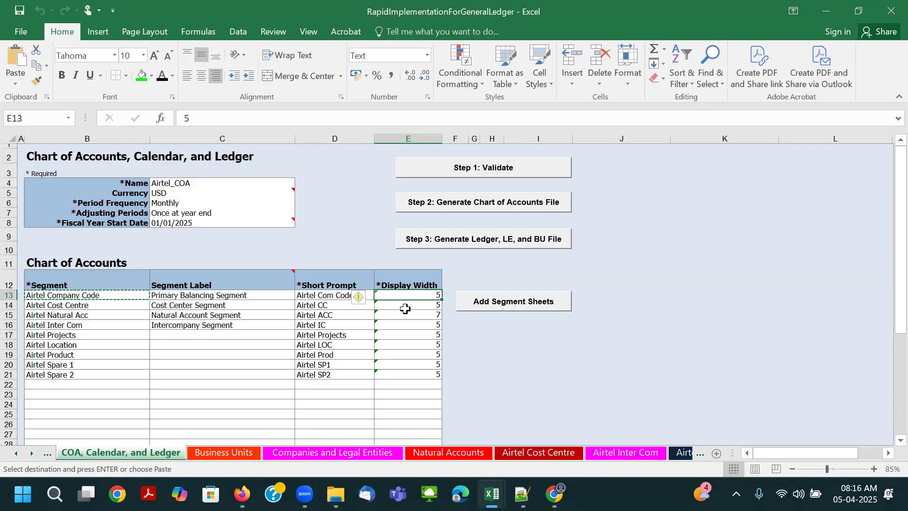
{"action": "key", "text": "alt+Tab"}
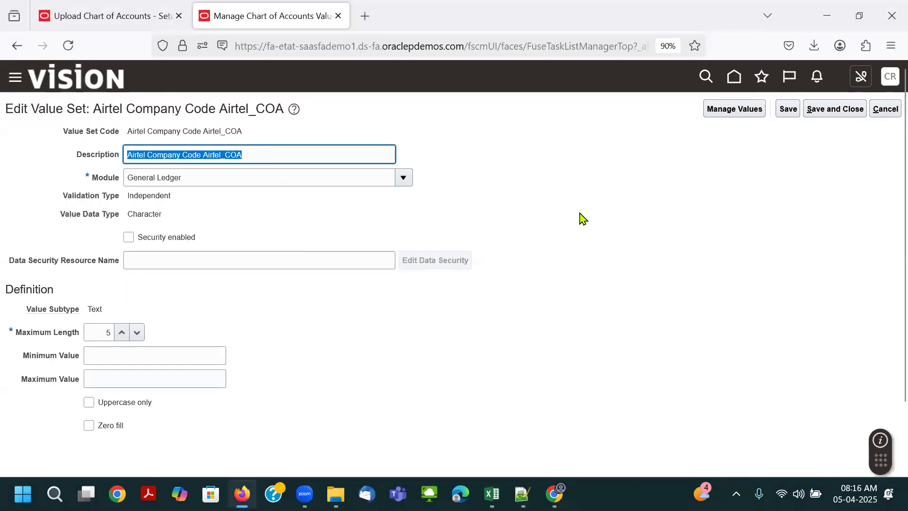
- List the Airtel Company Code value set's values, compare them with the Companies and Legal Entities sheet, and return to the value set list
{"action": "left_click", "coordinate": [789, 111]}
{"action": "left_click", "coordinate": [850, 242]}
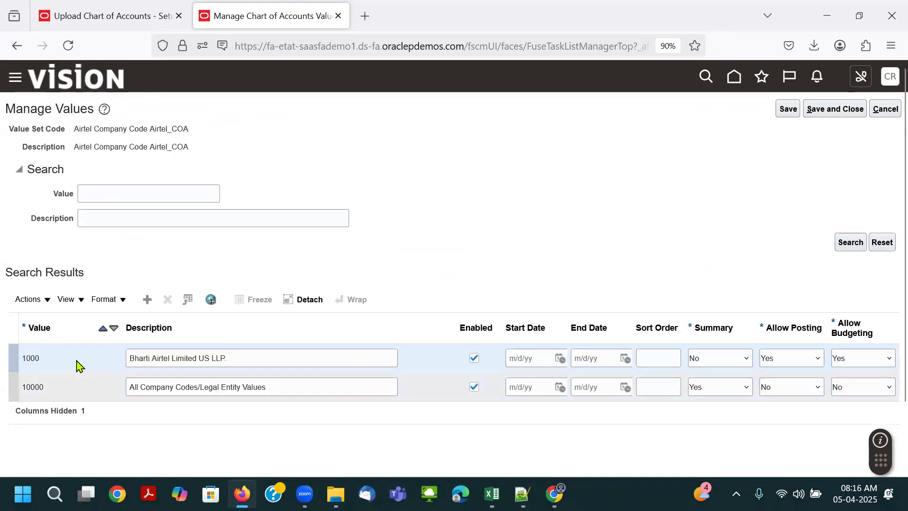
{"action": "left_click", "coordinate": [69, 388]}
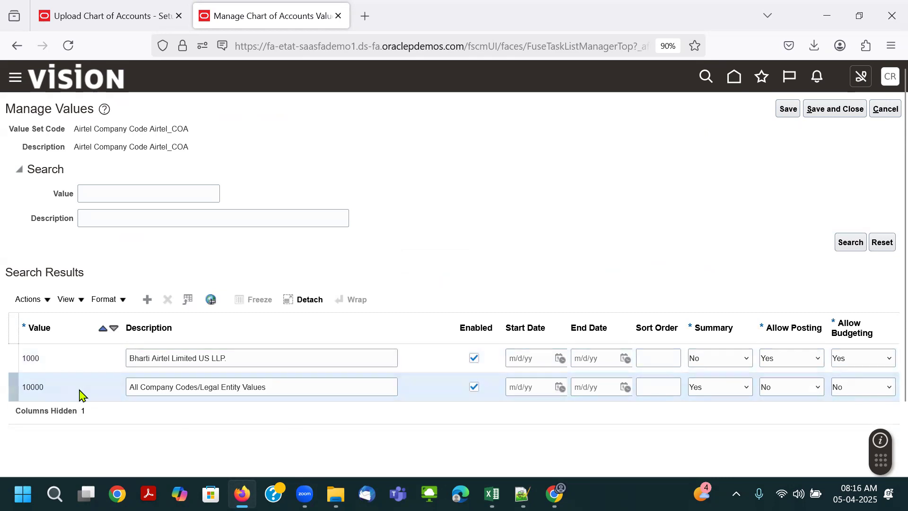
{"action": "key", "text": "alt+Tab"}
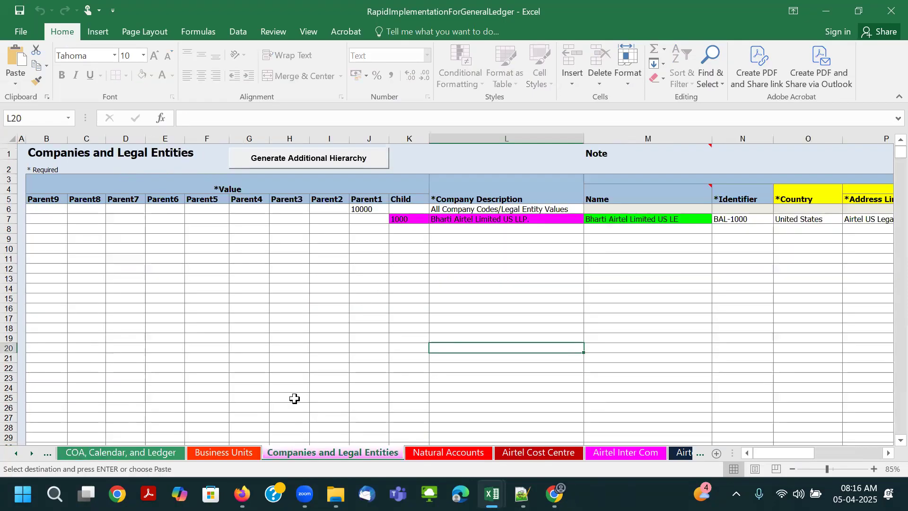
{"action": "left_click_drag", "start_coordinate": [373, 211], "coordinate": [527, 209]}
{"action": "left_click", "coordinate": [239, 408]}
{"action": "key", "text": "alt+Tab"}
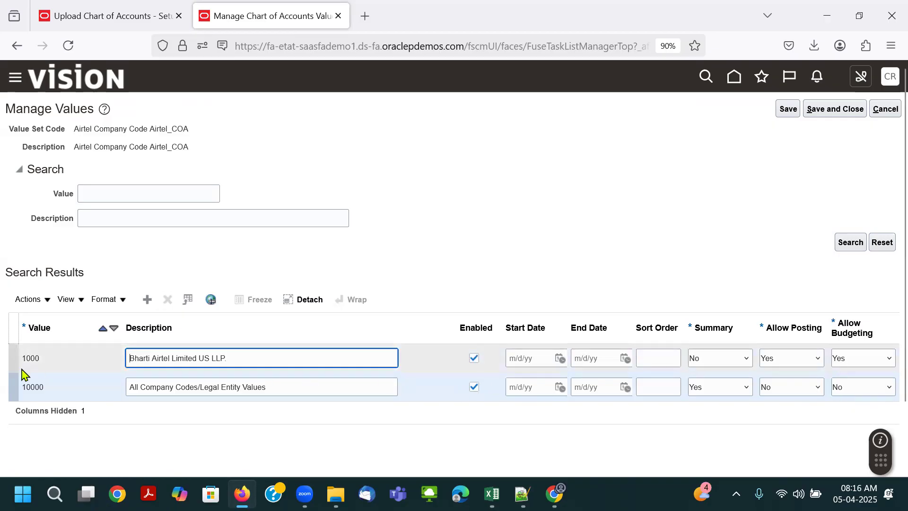
{"action": "double_click", "coordinate": [28, 389]}
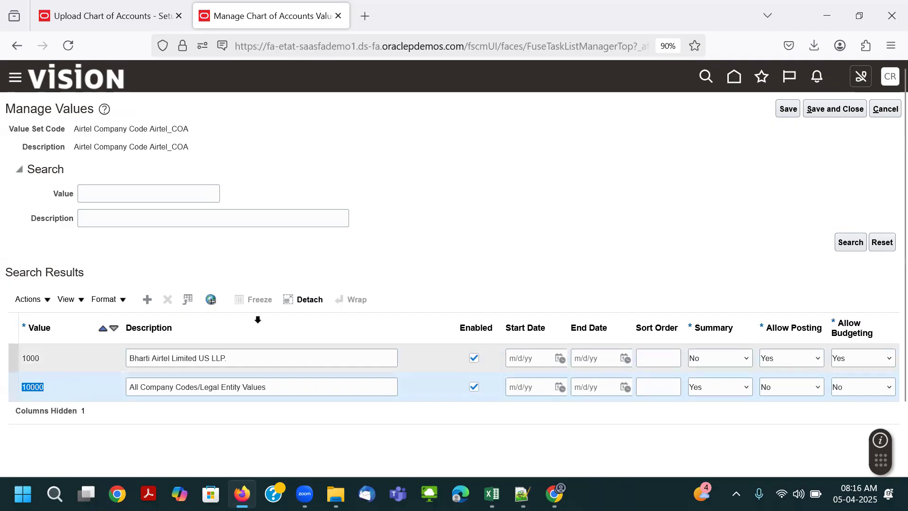
{"action": "left_click", "coordinate": [886, 109]}
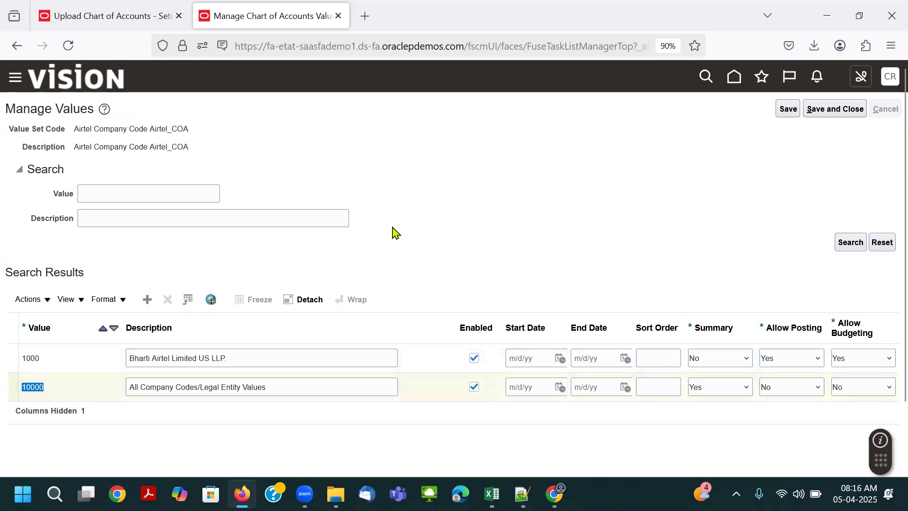
{"action": "left_click", "coordinate": [862, 116]}
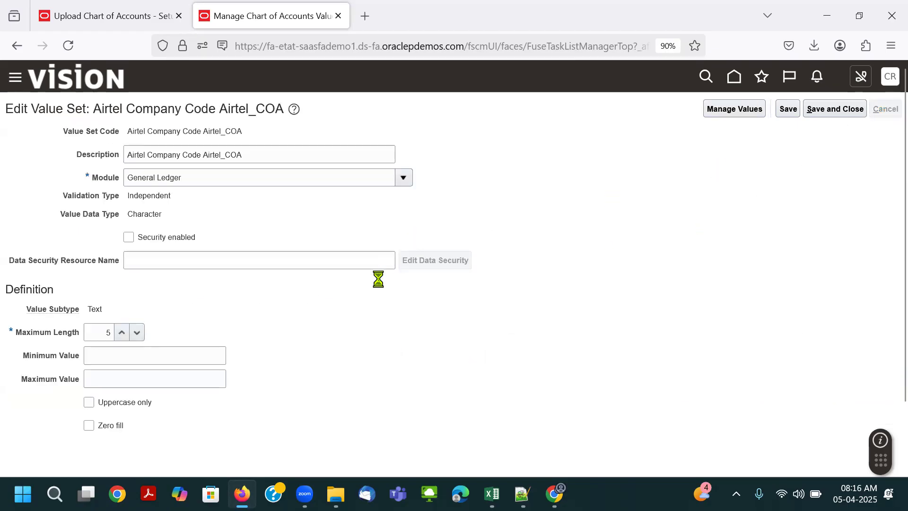
- List and review the values of the Airtel Cost Centre Airtel_COA value set, then return to the value set list
{"action": "scroll", "coordinate": [348, 374], "scroll_direction": "down", "scroll_amount": 3}
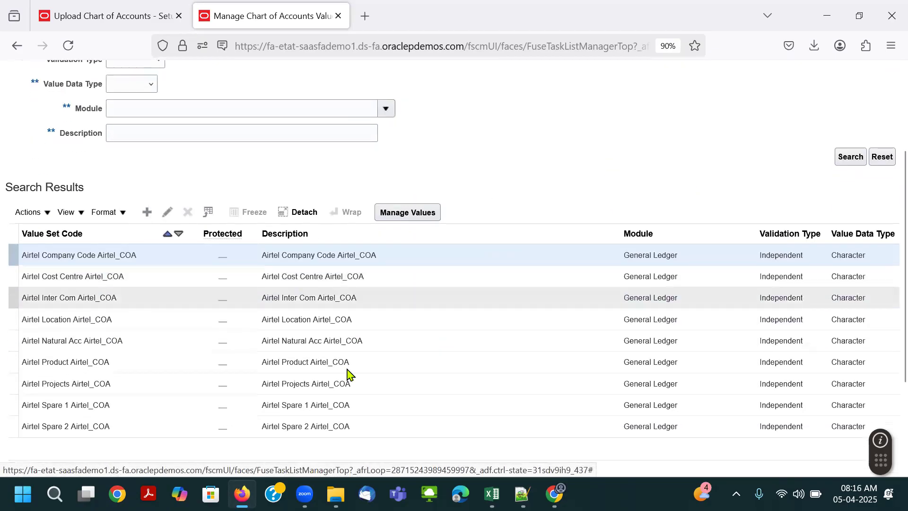
{"action": "left_click", "coordinate": [76, 276]}
{"action": "left_click", "coordinate": [399, 220]}
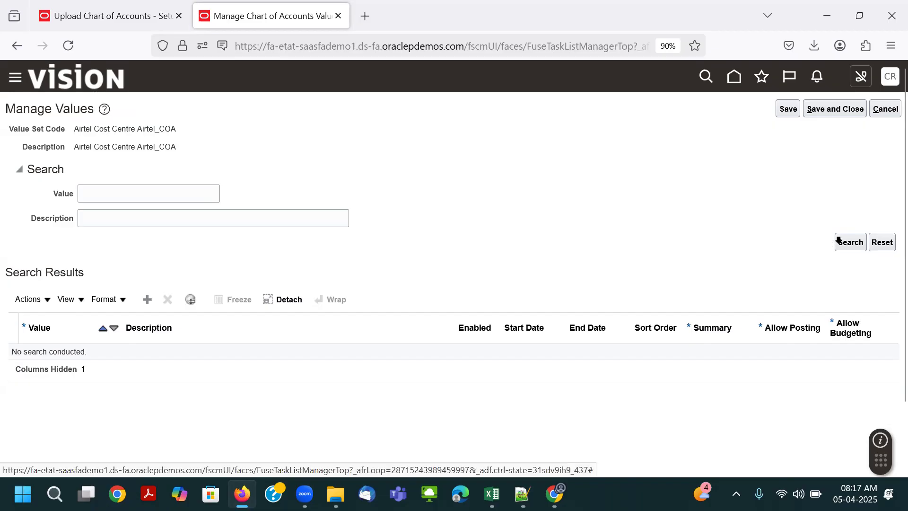
{"action": "left_click", "coordinate": [838, 240]}
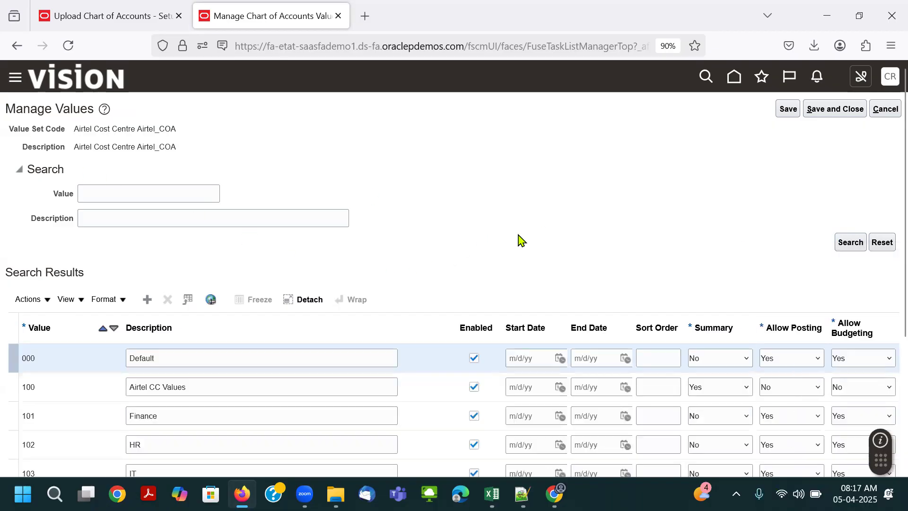
{"action": "scroll", "coordinate": [360, 334], "scroll_direction": "down", "scroll_amount": 10}
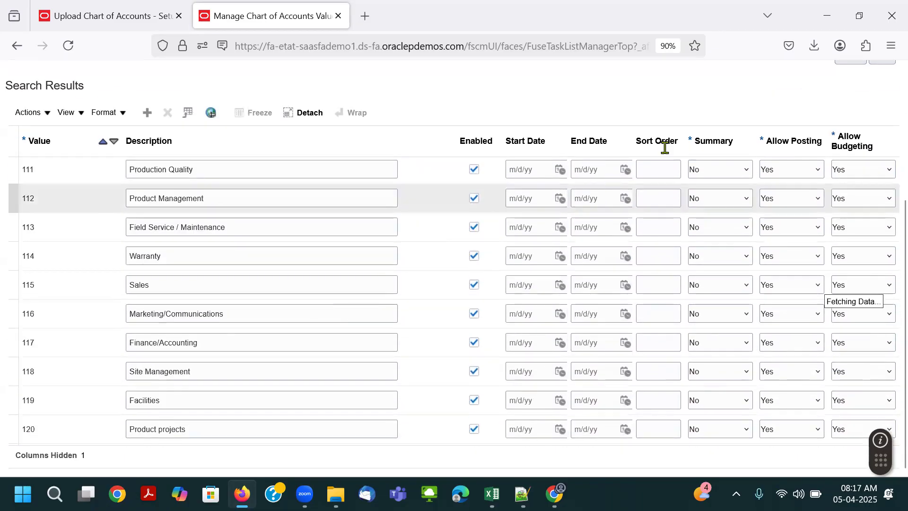
{"action": "right_click", "coordinate": [840, 144]}
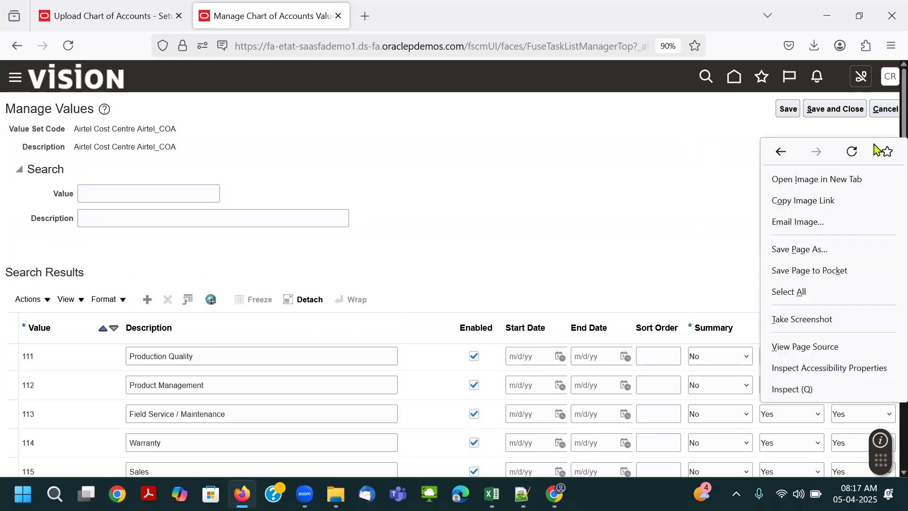
{"action": "left_click", "coordinate": [885, 111]}
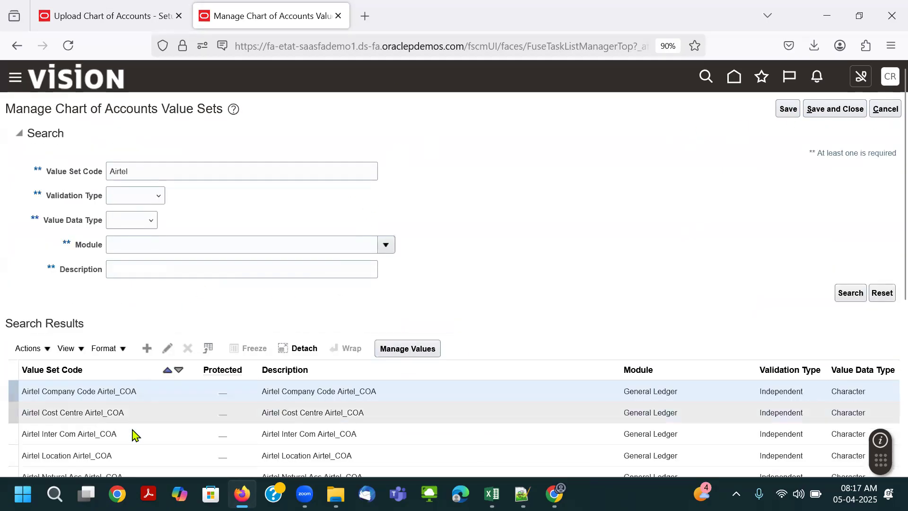
- List and review the values of the Airtel Natural Acc Airtel_COA value set, then leave its values page
{"action": "scroll", "coordinate": [290, 306], "scroll_direction": "down", "scroll_amount": 2}
{"action": "left_click", "coordinate": [136, 408]}
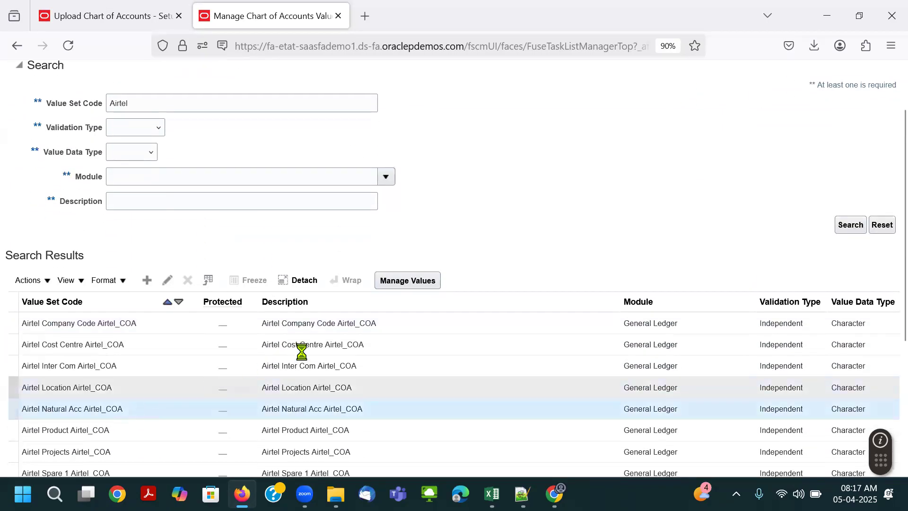
{"action": "left_click", "coordinate": [407, 281]}
{"action": "left_click", "coordinate": [837, 244]}
{"action": "scroll", "coordinate": [494, 265], "scroll_direction": "down", "scroll_amount": 5}
{"action": "scroll", "coordinate": [489, 298], "scroll_direction": "up", "scroll_amount": 5}
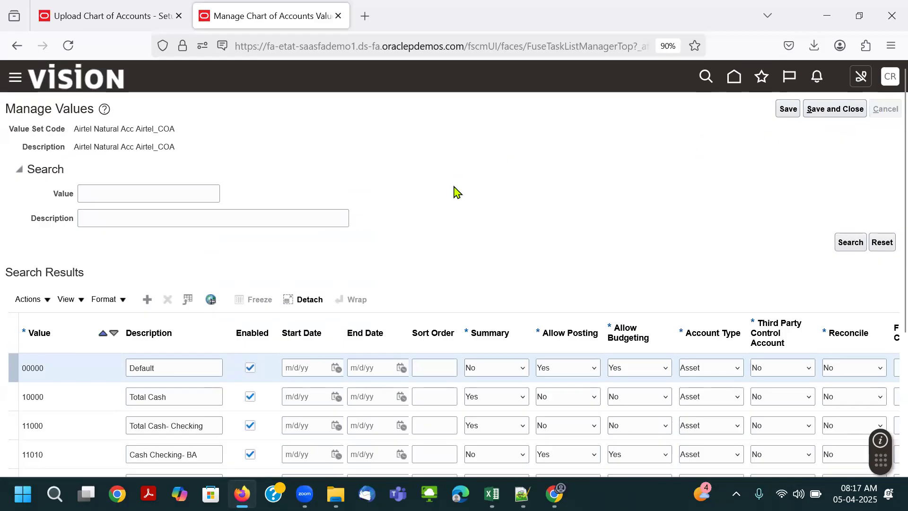
- Open the Airtel Natural Acc Airtel_COA value set definition to check its maximum length
{"action": "scroll", "coordinate": [466, 268], "scroll_direction": "down", "scroll_amount": 3}
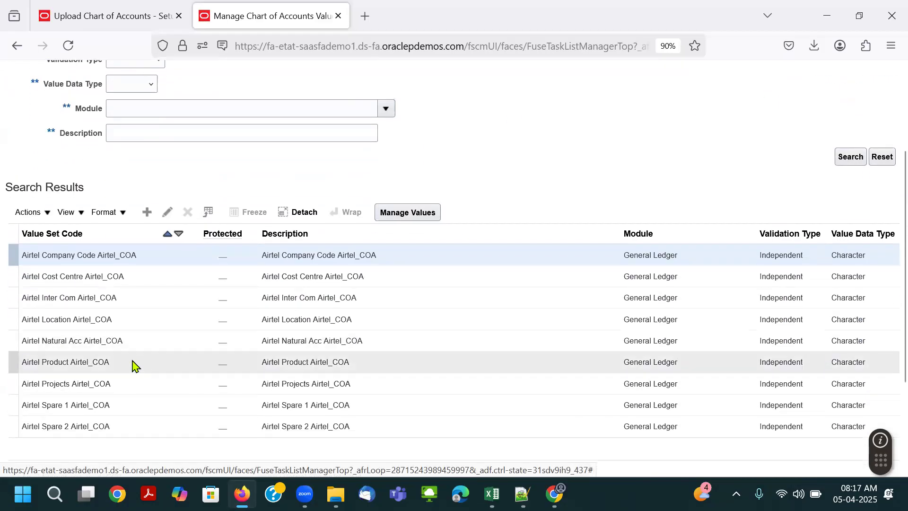
{"action": "left_click", "coordinate": [119, 341]}
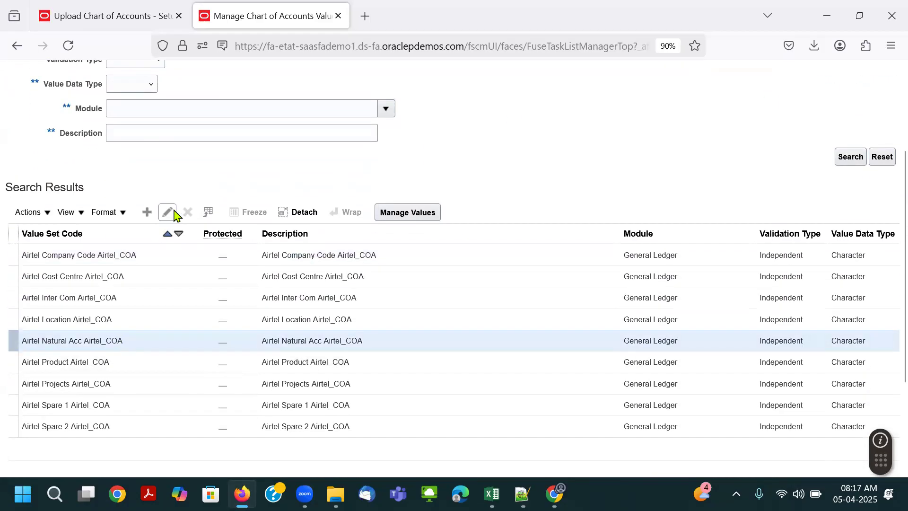
{"action": "left_click", "coordinate": [169, 212]}
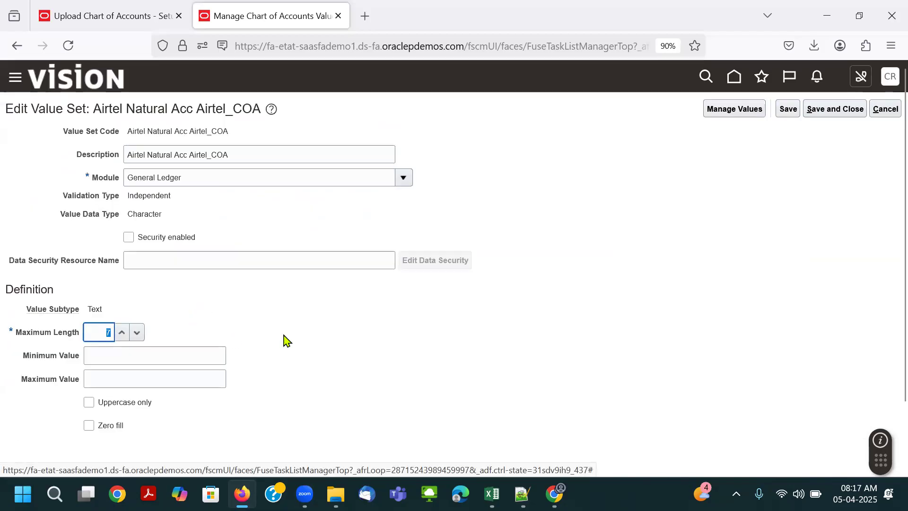
- Compare the natural account value set's maximum length with the codes in the Natural Accounts sheet, then leave the definition without saving
{"action": "key", "text": "alt+Tab"}
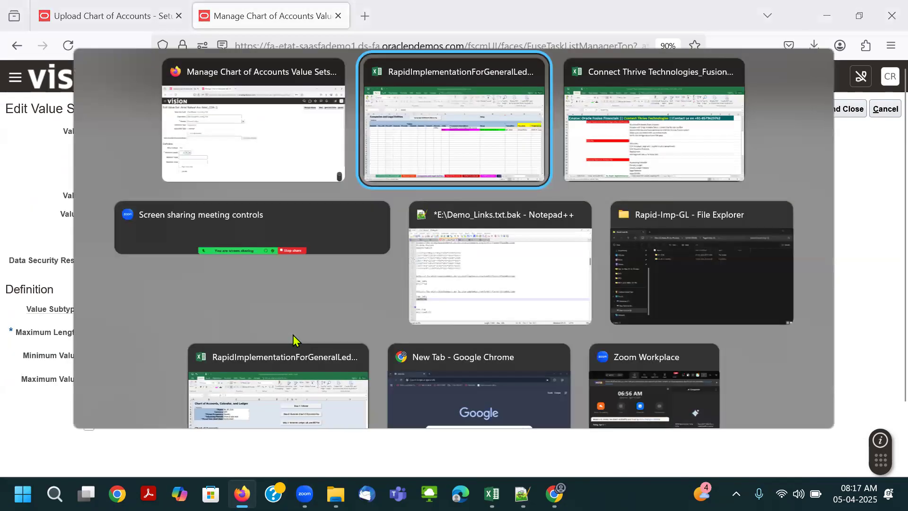
{"action": "left_click", "coordinate": [426, 453]}
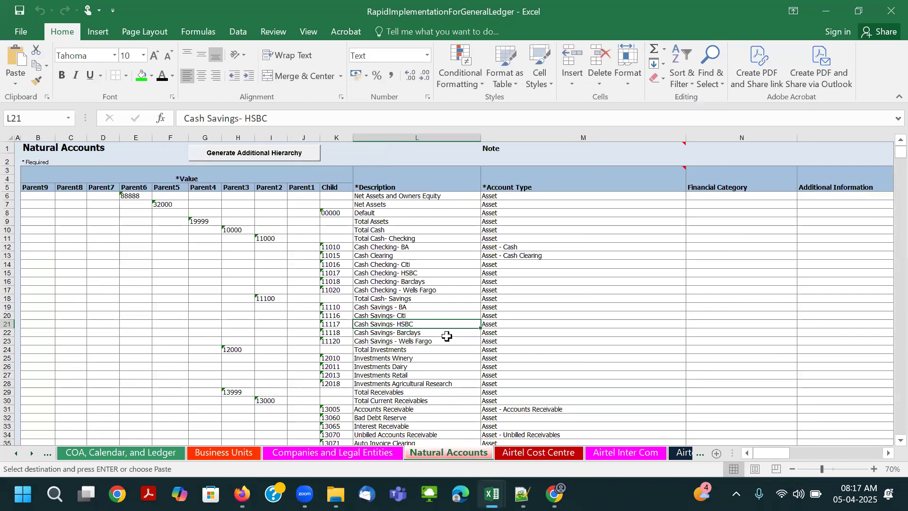
{"action": "key", "text": "alt+Tab"}
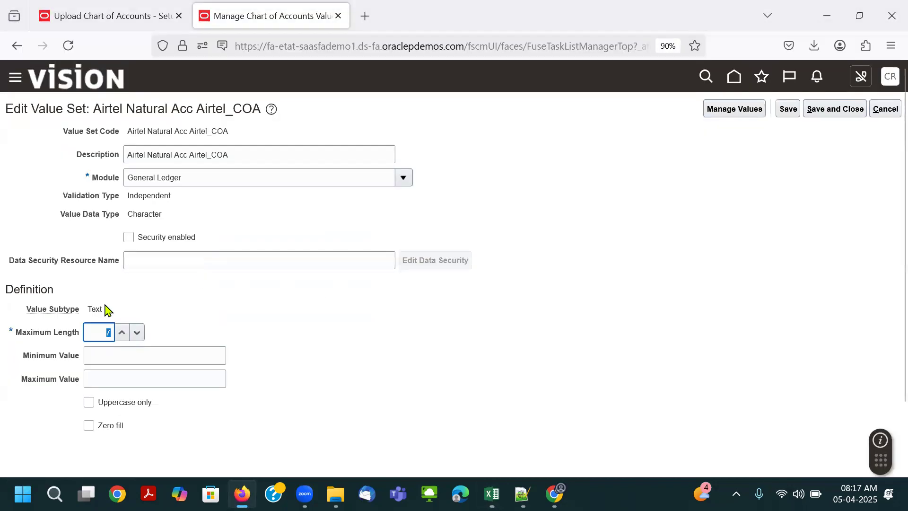
{"action": "left_click", "coordinate": [883, 110]}
- Review the list of Airtel value sets, then return to the Financial Reporting Structures tasks
{"action": "scroll", "coordinate": [440, 263], "scroll_direction": "down", "scroll_amount": 4}
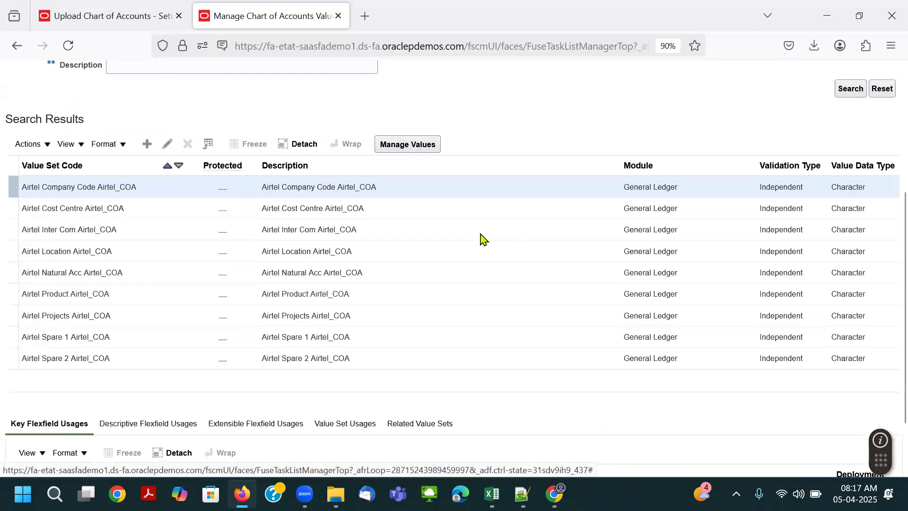
{"action": "scroll", "coordinate": [118, 290], "scroll_direction": "down", "scroll_amount": 2}
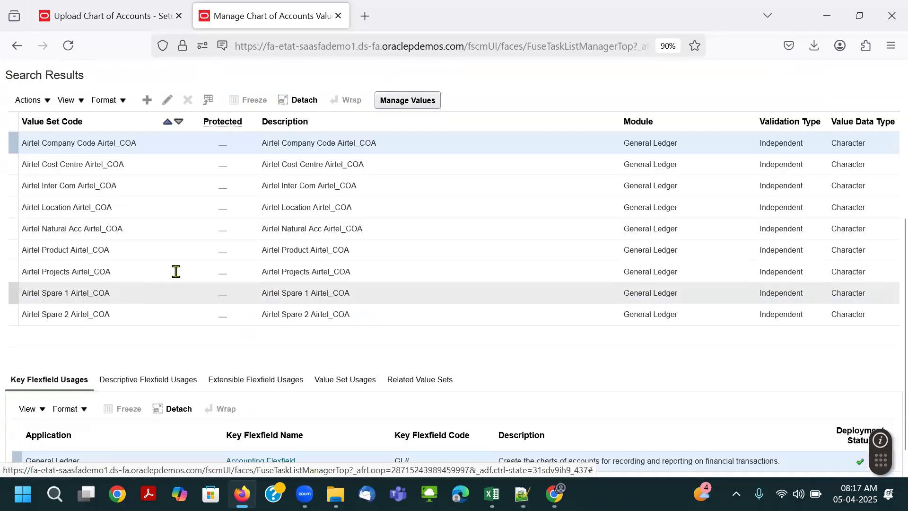
{"action": "scroll", "coordinate": [184, 252], "scroll_direction": "up", "scroll_amount": 5}
{"action": "left_click", "coordinate": [884, 104]}
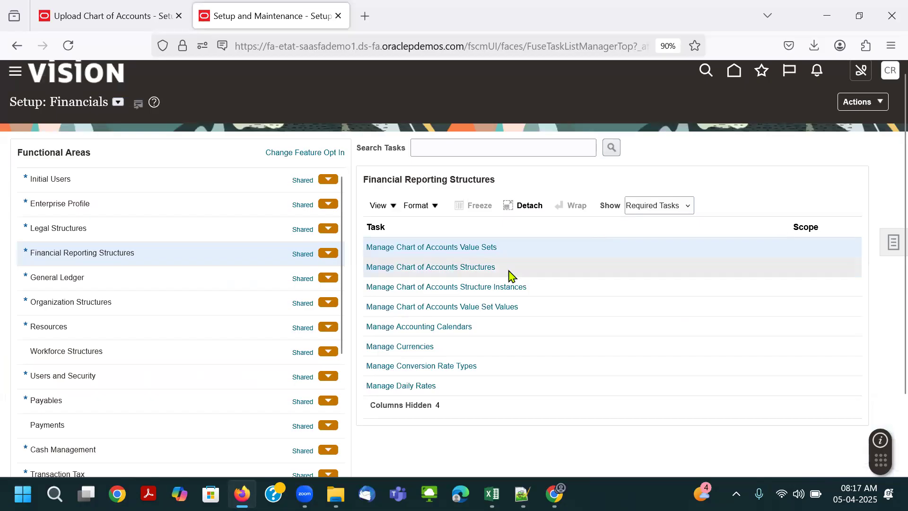
- Open the Manage Chart of Accounts Structures task and list the key flexfields
{"action": "left_click", "coordinate": [435, 267]}
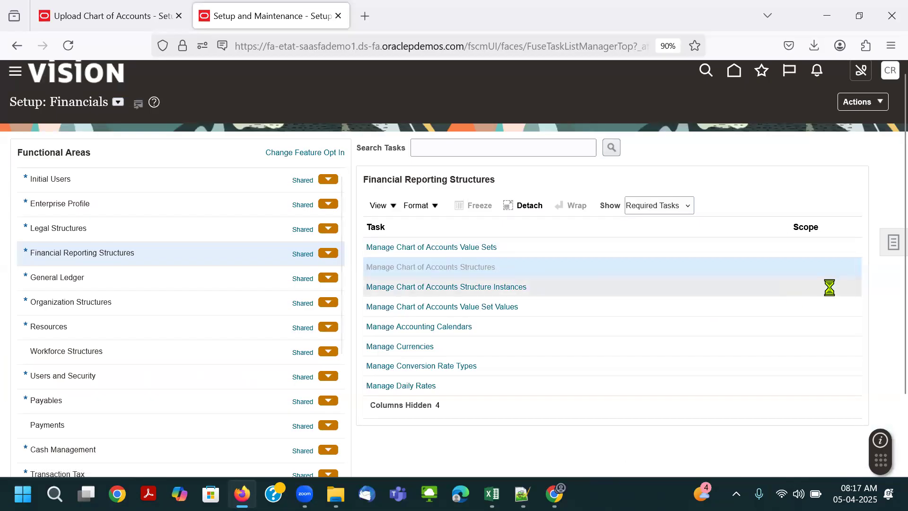
{"action": "left_click", "coordinate": [850, 225]}
{"action": "left_click", "coordinate": [439, 277]}
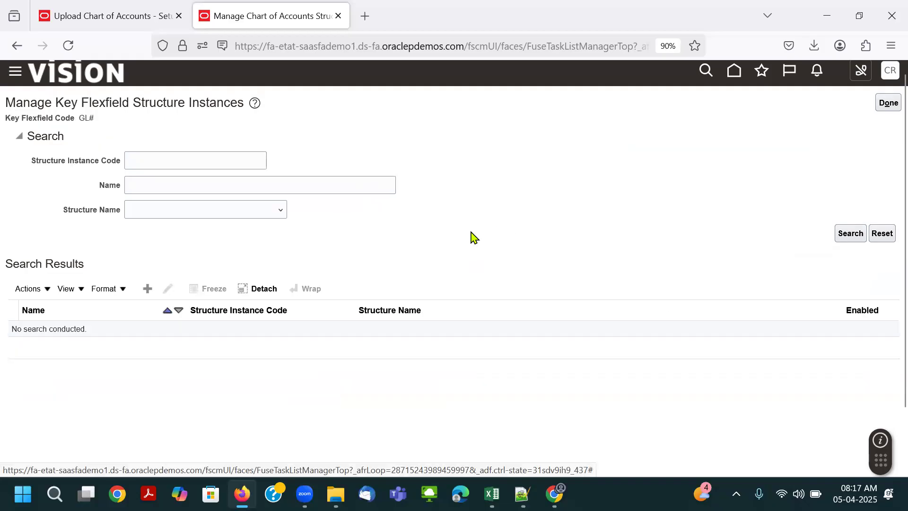
{"action": "left_click", "coordinate": [874, 111]}
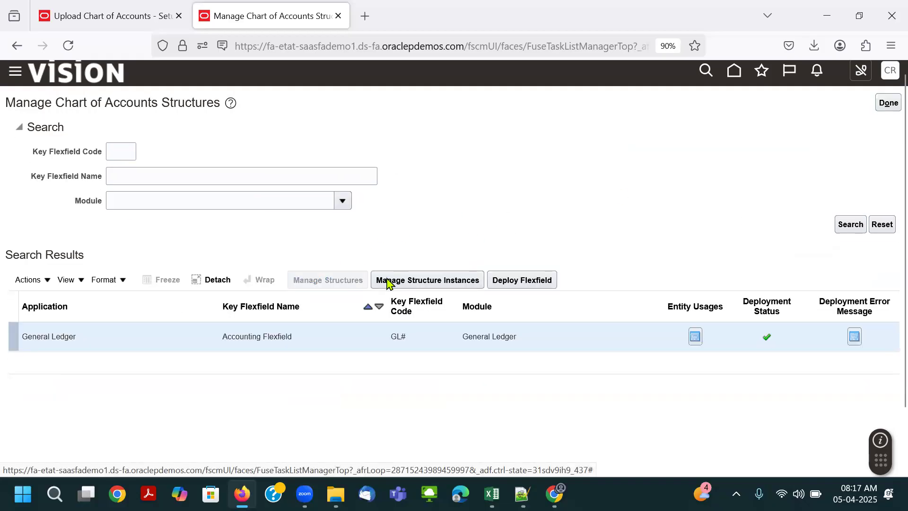
- Search the Accounting Flexfield's structures for code Air and open Airtel_COA to review its segments
{"action": "left_click", "coordinate": [153, 160]}
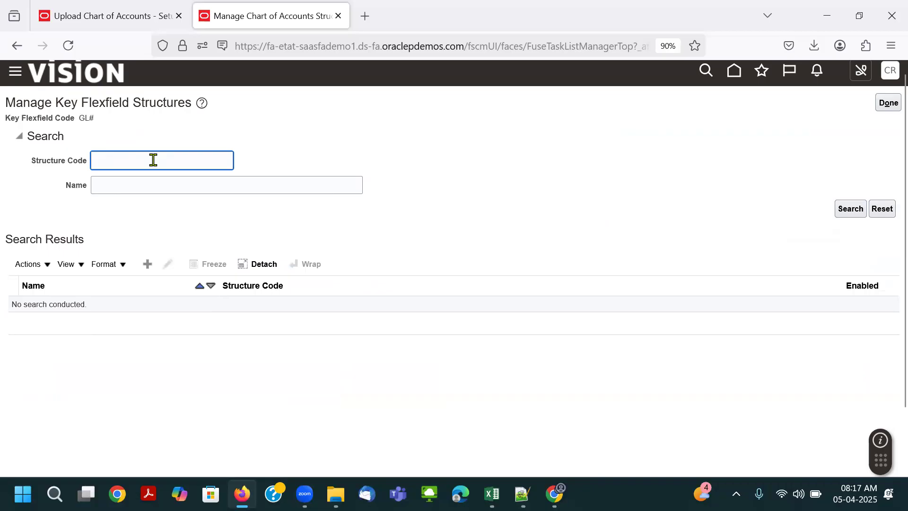
{"action": "key", "text": "Return"}
{"action": "left_click", "coordinate": [79, 310]}
{"action": "left_click", "coordinate": [165, 266]}
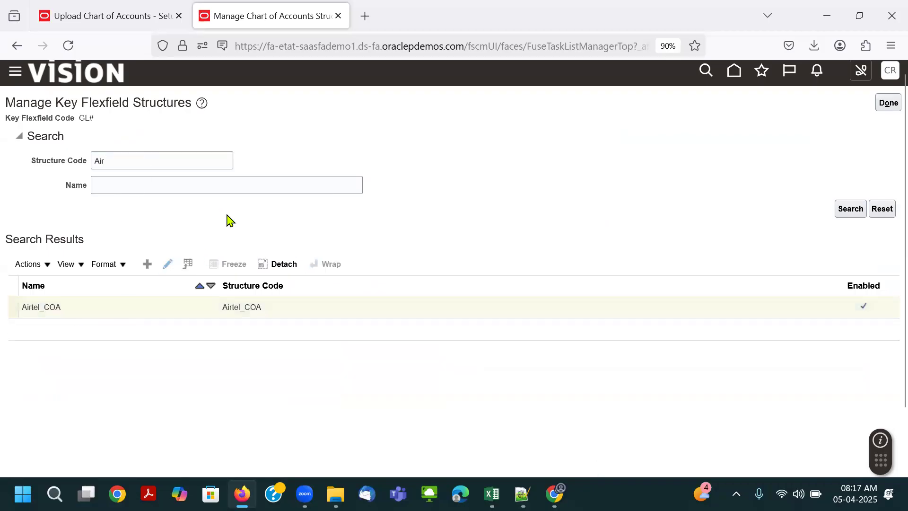
{"action": "scroll", "coordinate": [260, 208], "scroll_direction": "down", "scroll_amount": 2}
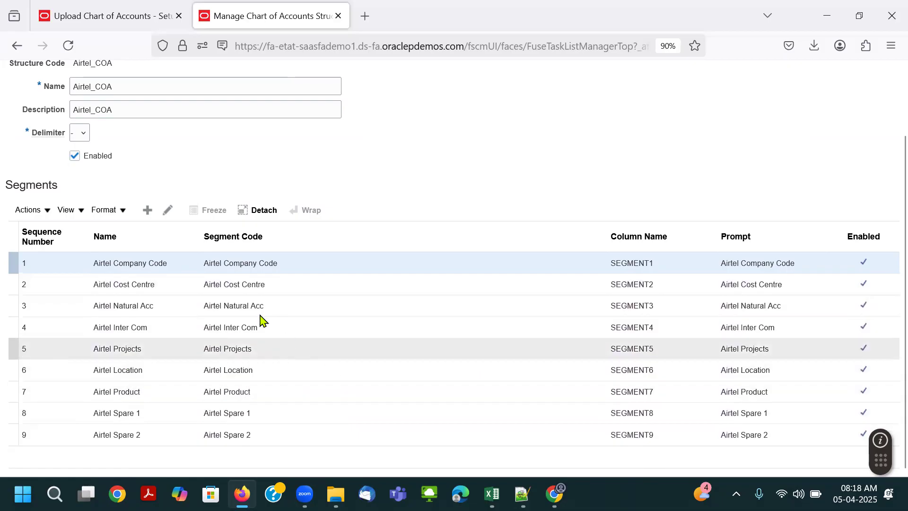
- Open the Airtel Company Code segment and compare its label and short prompt with the COA, Calendar, and Ledger sheet
{"action": "left_click", "coordinate": [167, 209]}
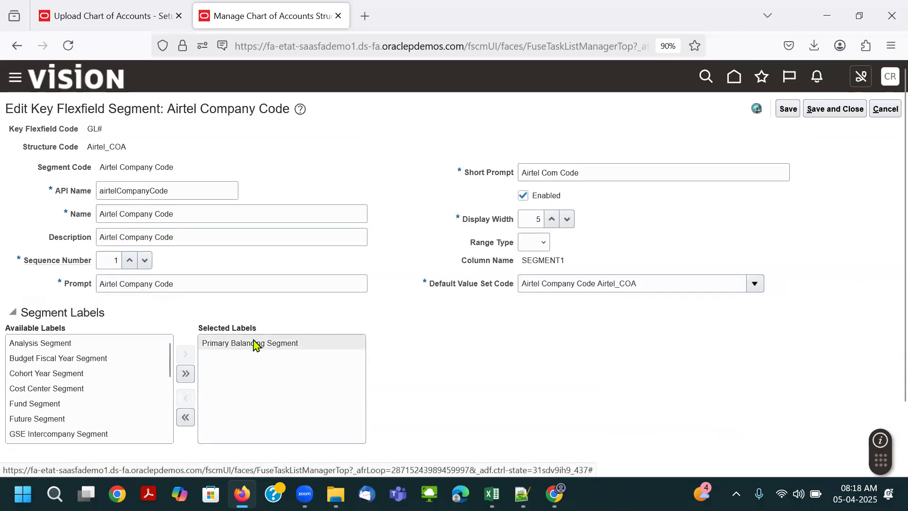
{"action": "key", "text": "alt+Tab"}
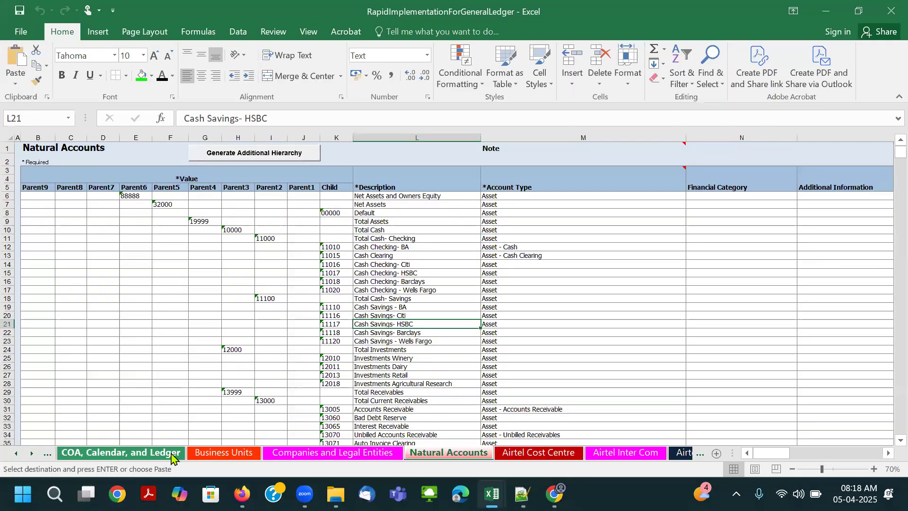
{"action": "left_click", "coordinate": [161, 455]}
{"action": "left_click", "coordinate": [250, 296]}
{"action": "left_click", "coordinate": [321, 294]}
{"action": "key", "text": "alt+Tab"}
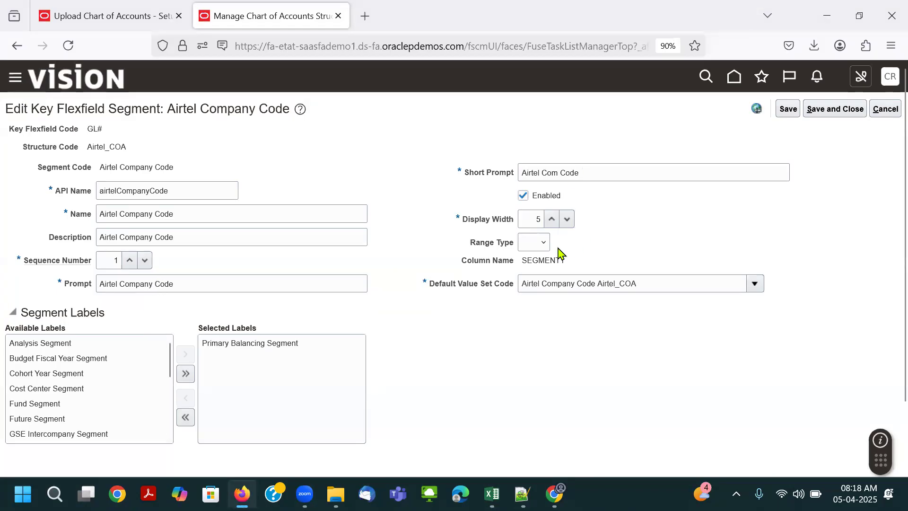
- Compare the Airtel Company Code segment's display width with the value in the COA, Calendar, and Ledger sheet
{"action": "double_click", "coordinate": [531, 219]}
{"action": "left_click", "coordinate": [524, 228]}
{"action": "key", "text": "alt+Tab"}
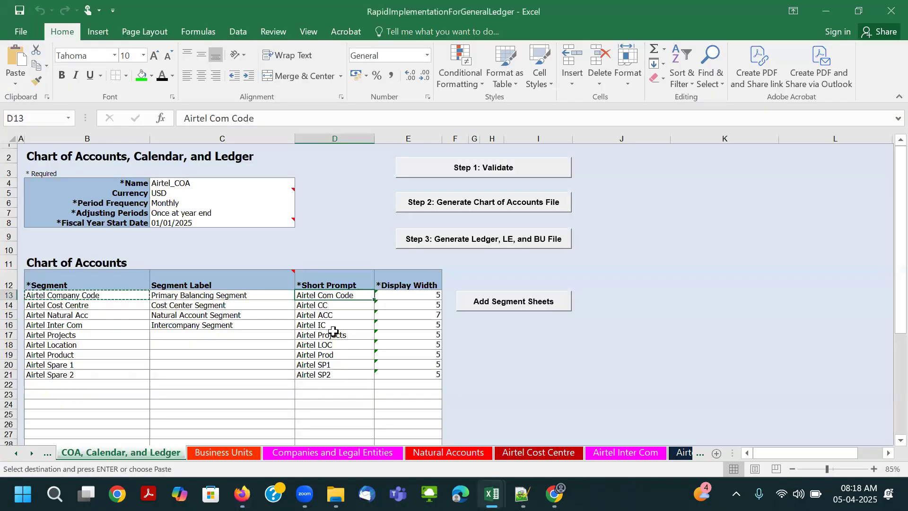
{"action": "left_click", "coordinate": [424, 294]}
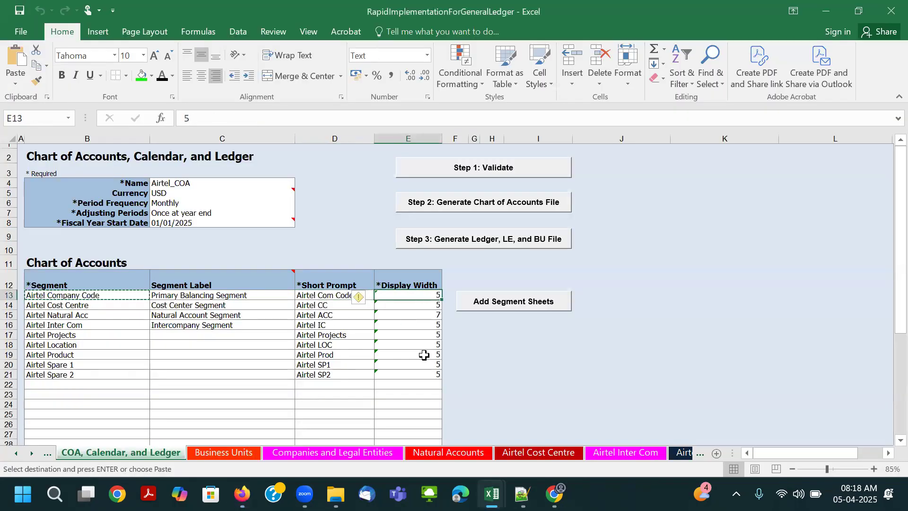
{"action": "left_click", "coordinate": [419, 314]}
{"action": "left_click", "coordinate": [419, 296]}
{"action": "key", "text": "alt+Tab"}
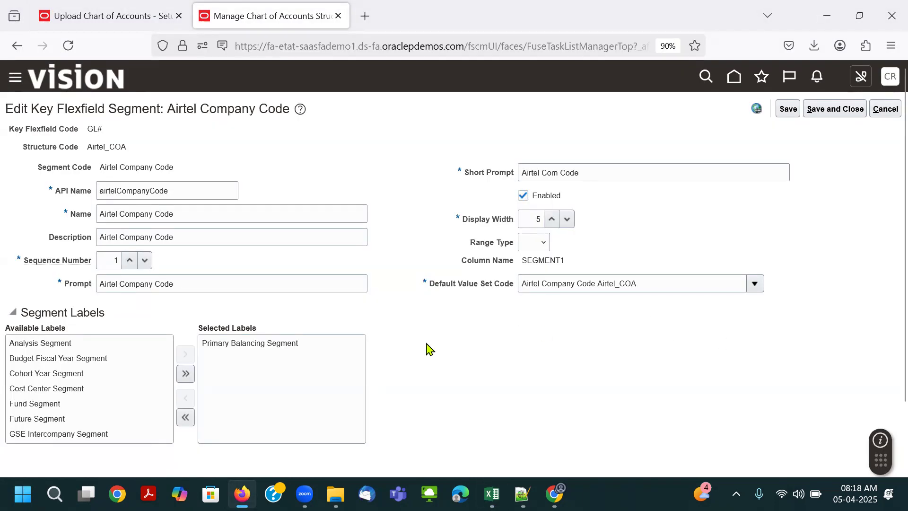
- Leave the Airtel Company Code segment and the Airtel_COA structure without saving and return to Manage Chart of Accounts Structures
{"action": "left_click", "coordinate": [884, 109]}
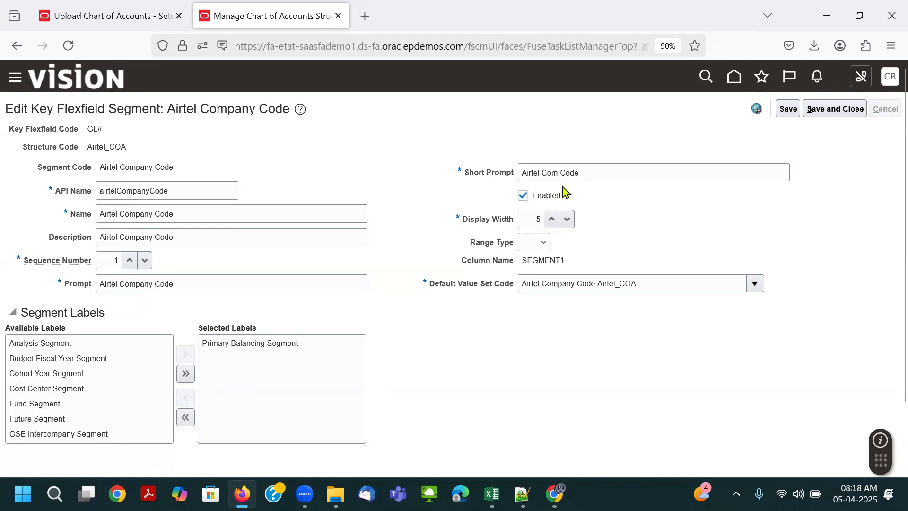
{"action": "scroll", "coordinate": [318, 181], "scroll_direction": "down", "scroll_amount": 3}
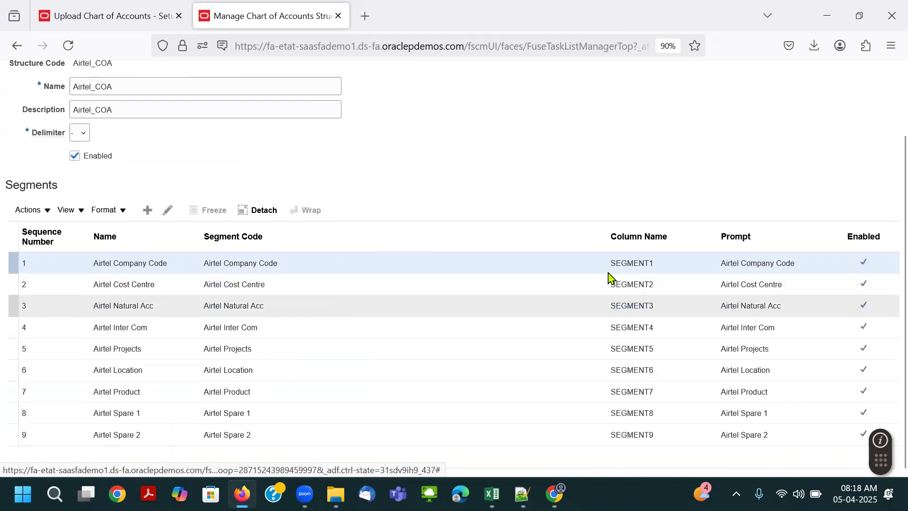
{"action": "scroll", "coordinate": [610, 277], "scroll_direction": "up", "scroll_amount": 3}
{"action": "left_click", "coordinate": [885, 109]}
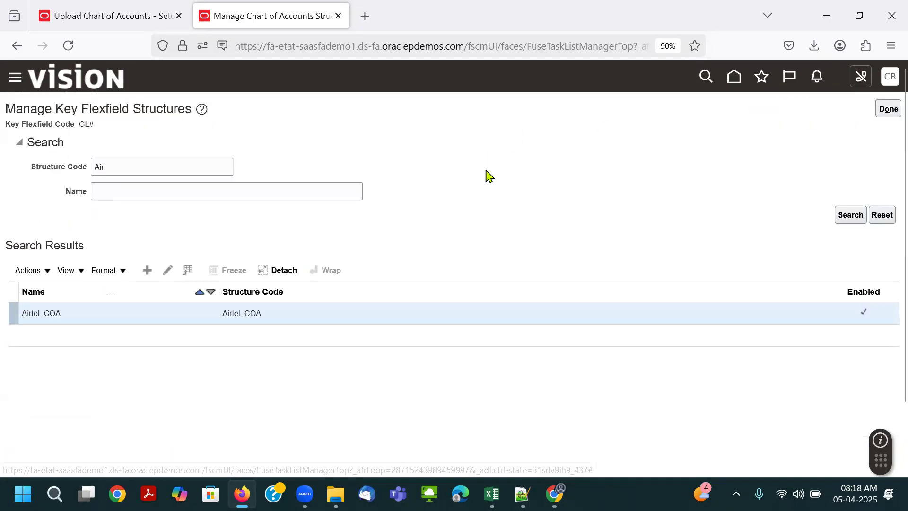
{"action": "left_click", "coordinate": [886, 109]}
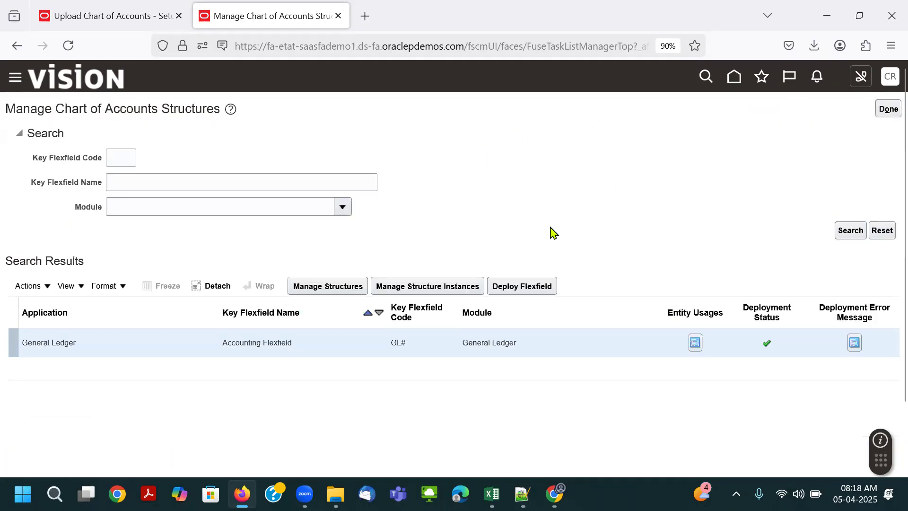
- Search the Accounting Flexfield's structure instances for code air and open Airtel_COA
{"action": "left_click", "coordinate": [461, 285]}
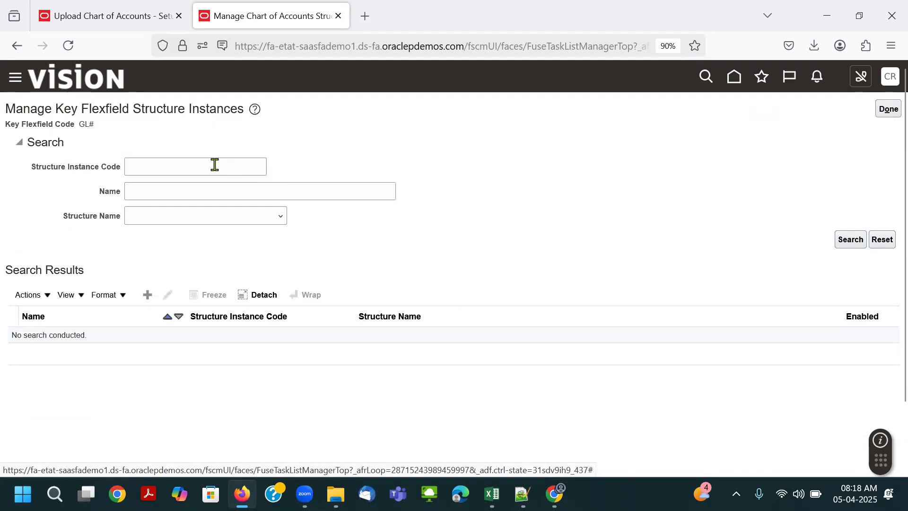
{"action": "left_click", "coordinate": [232, 168]}
{"action": "type", "text": "a"}
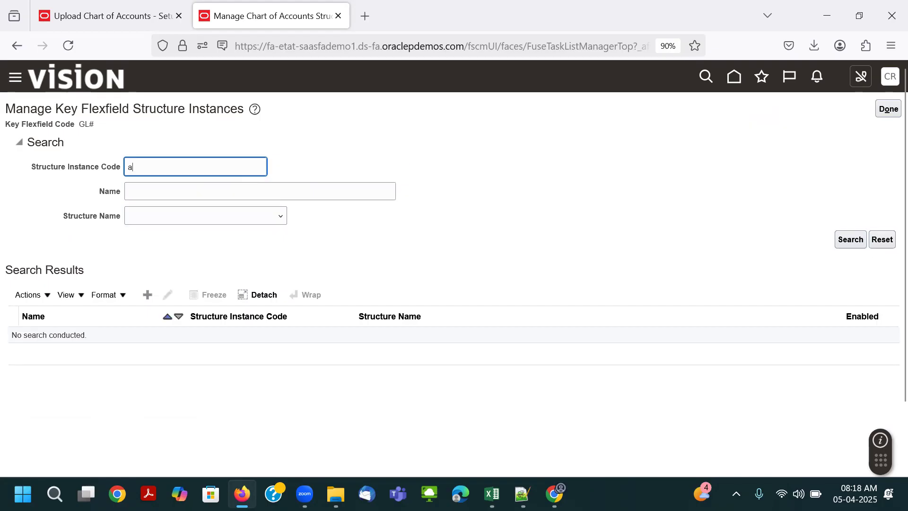
{"action": "type", "text": "ir"}
{"action": "key", "text": "Return"}
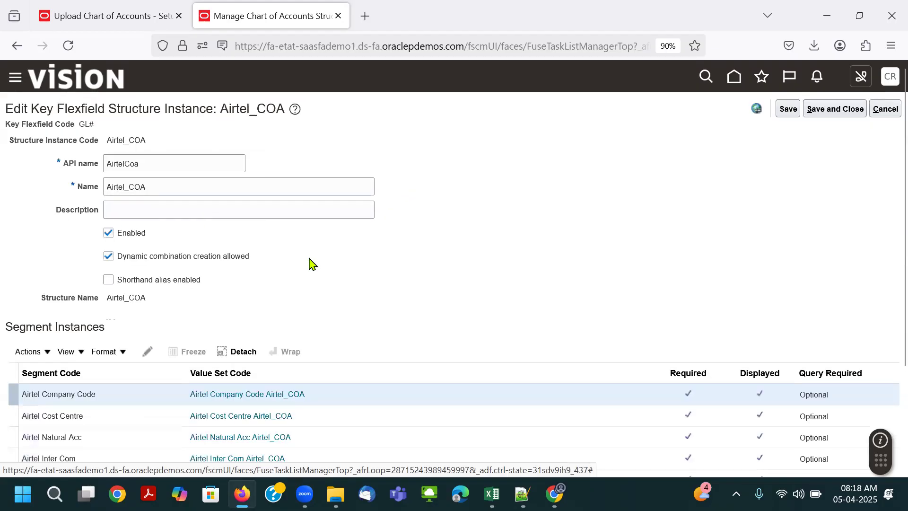
- Review the Airtel_COA structure instance's dynamic combination setting, structure name and segment value set assignments
{"action": "scroll", "coordinate": [310, 260], "scroll_direction": "down", "scroll_amount": 3}
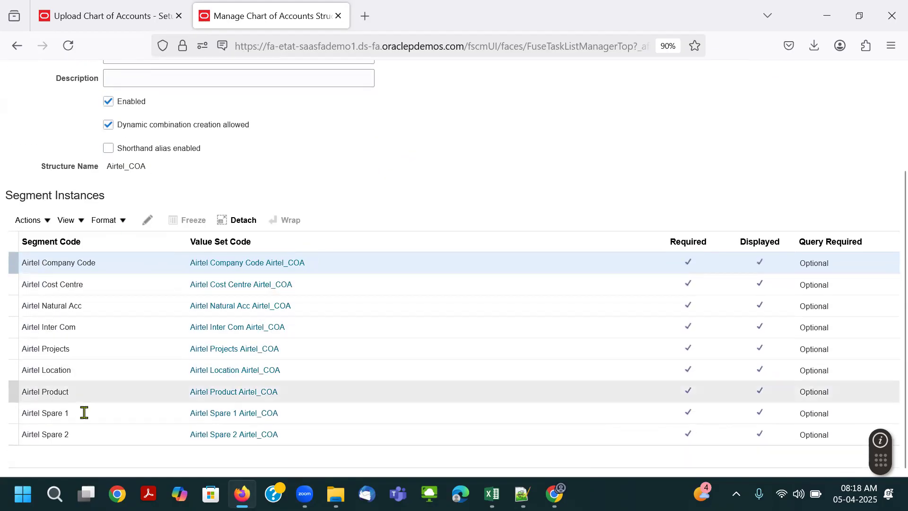
{"action": "scroll", "coordinate": [298, 177], "scroll_direction": "up", "scroll_amount": 3}
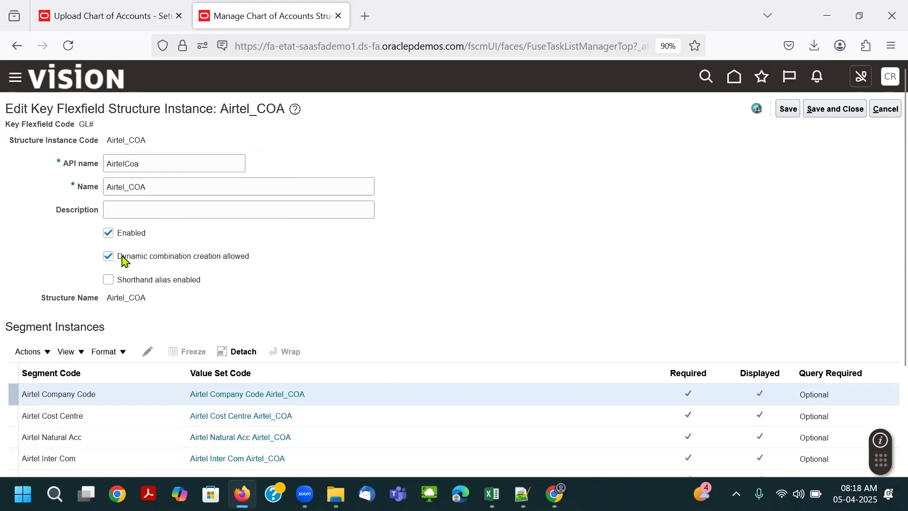
{"action": "double_click", "coordinate": [128, 296]}
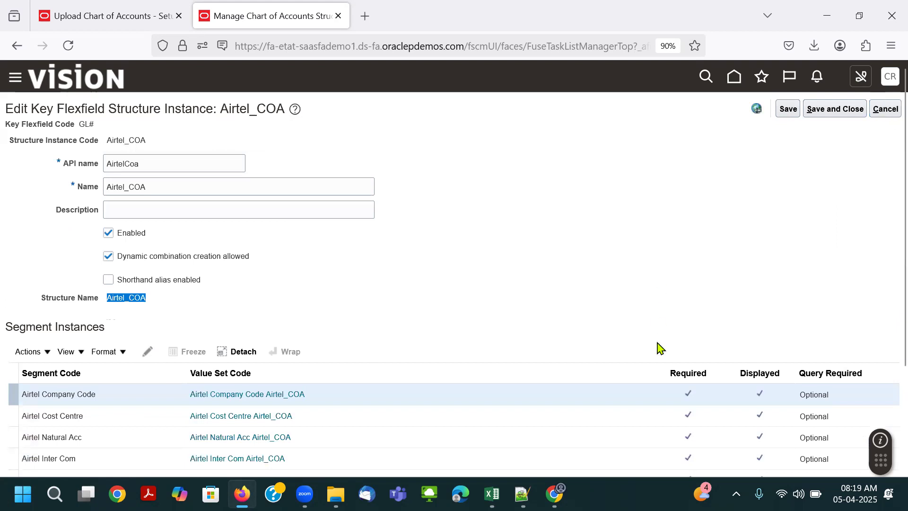
{"action": "scroll", "coordinate": [696, 290], "scroll_direction": "down", "scroll_amount": 3}
{"action": "scroll", "coordinate": [784, 157], "scroll_direction": "up", "scroll_amount": 3}
- Leave the Airtel_COA structure instance without saving and close the Manage Chart of Accounts Structures task
{"action": "left_click", "coordinate": [886, 108]}
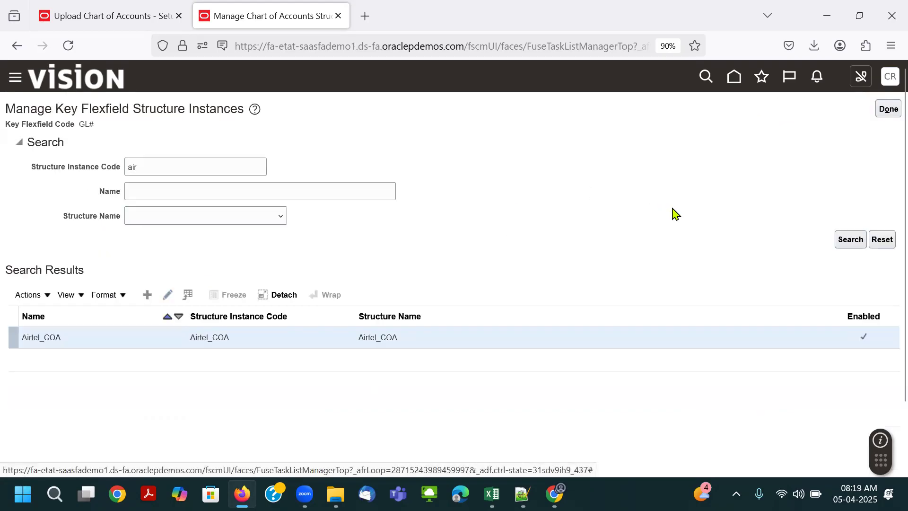
{"action": "left_click", "coordinate": [887, 112]}
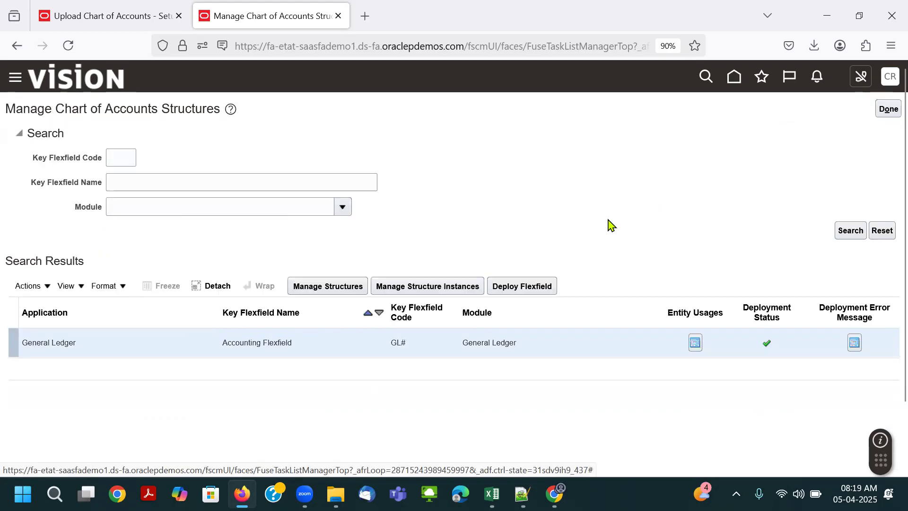
{"action": "left_click", "coordinate": [887, 109]}
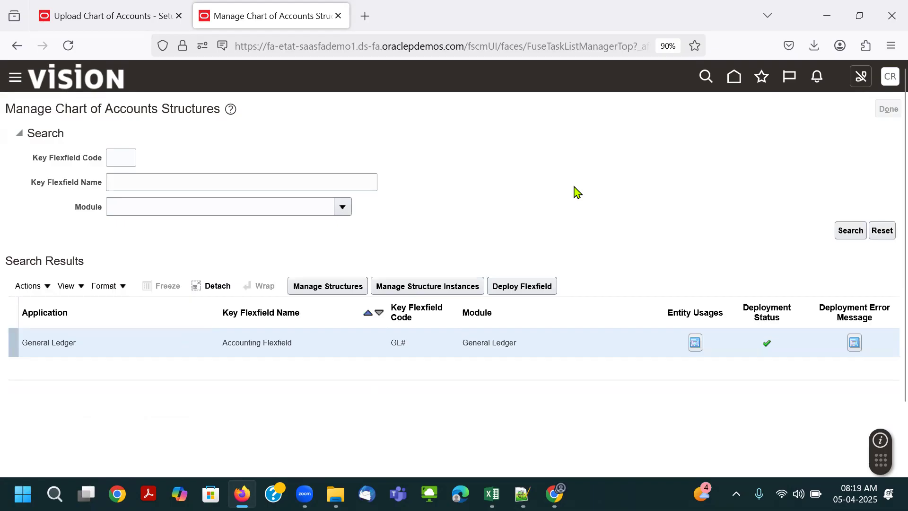
- Switch to the class notes workbook in Excel and review the COA File items, from Value Sets to Add Segment Values to Value Sets
{"action": "key", "text": "alt+Tab"}
{"action": "key", "text": "alt+Tab"}
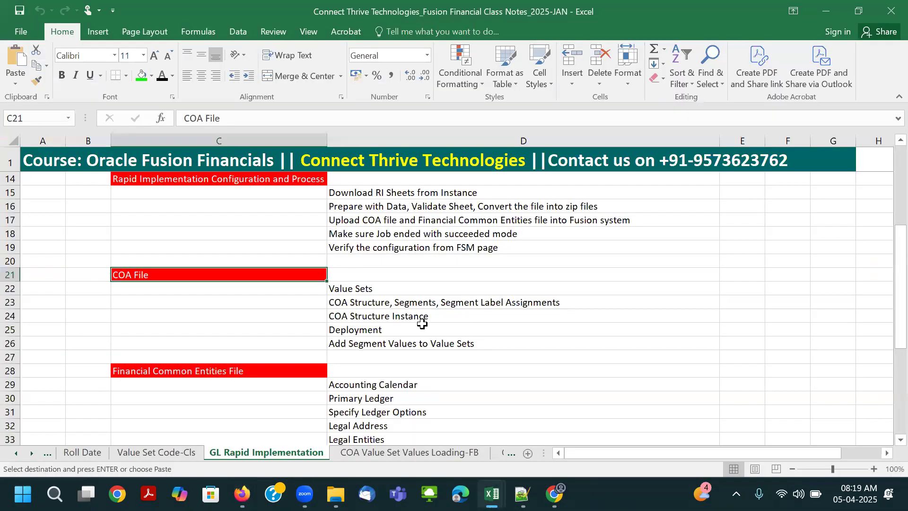
{"action": "left_click", "coordinate": [399, 317]}
{"action": "left_click", "coordinate": [383, 330]}
{"action": "left_click", "coordinate": [424, 348]}
{"action": "left_click_drag", "start_coordinate": [370, 290], "coordinate": [414, 340]}
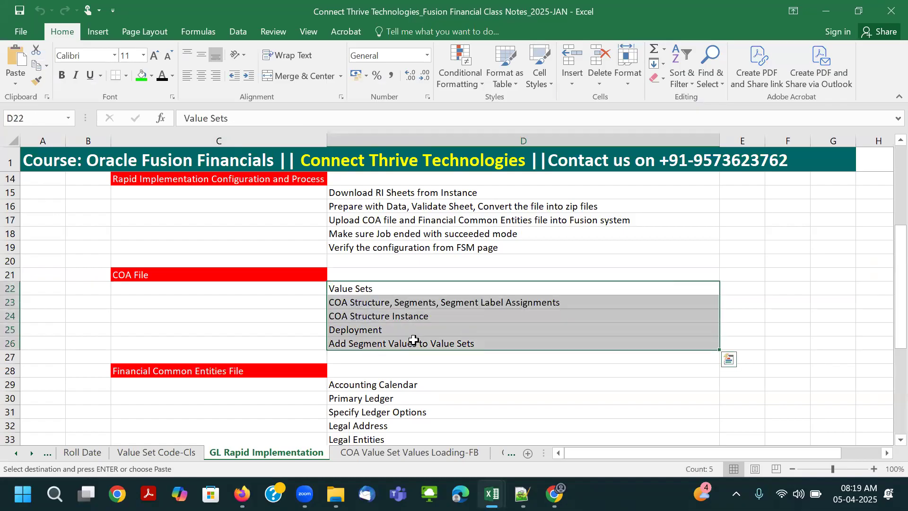
- Review the Financial Common Entities File items in the class notes, from Accounting Calendar to Manage Receivables Activities
{"action": "scroll", "coordinate": [480, 296], "scroll_direction": "down", "scroll_amount": 2}
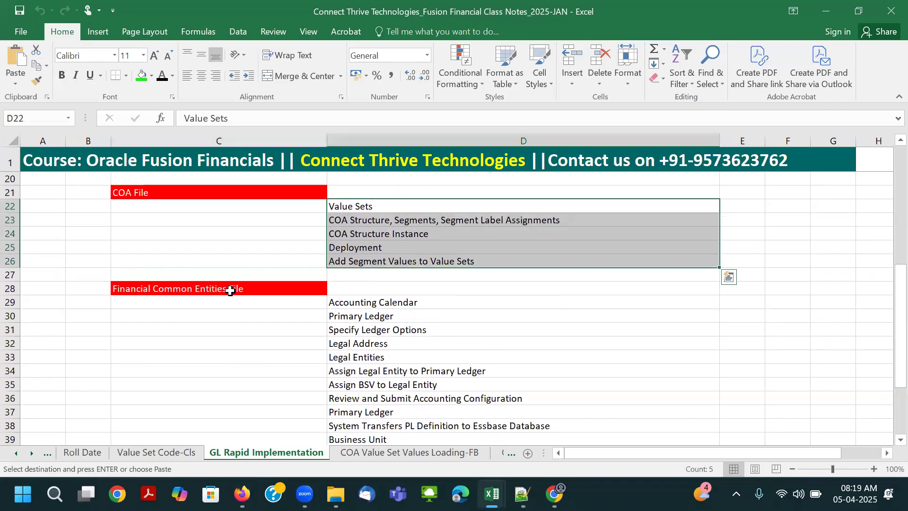
{"action": "left_click", "coordinate": [233, 289]}
{"action": "left_click", "coordinate": [365, 299]}
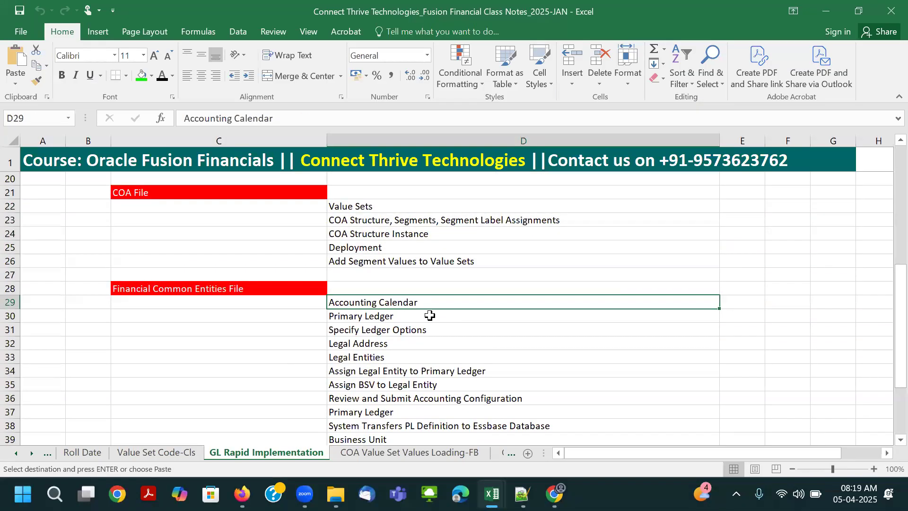
{"action": "scroll", "coordinate": [284, 289], "scroll_direction": "down", "scroll_amount": 1}
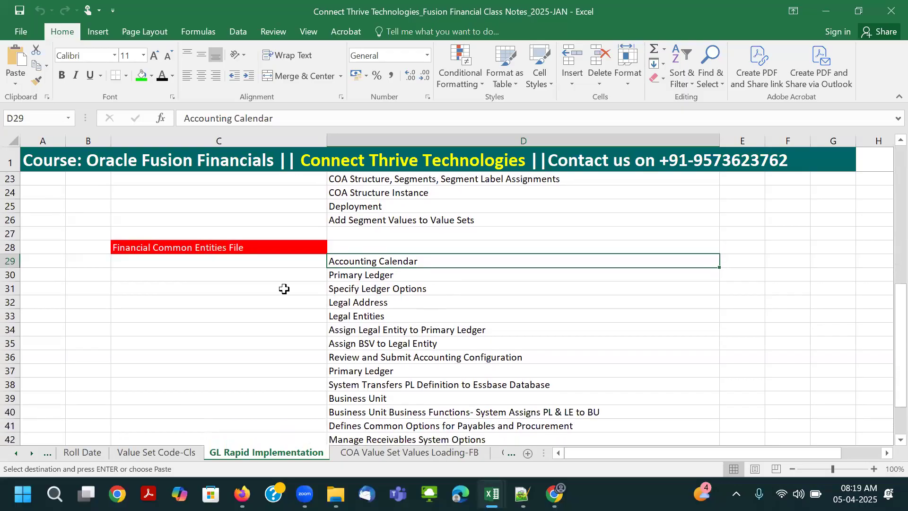
{"action": "left_click_drag", "start_coordinate": [388, 261], "coordinate": [398, 409]}
{"action": "key", "text": "Down"}
{"action": "key", "text": "Down"}
{"action": "key", "text": "Down"}
{"action": "key", "text": "Down"}
{"action": "key", "text": "Down"}
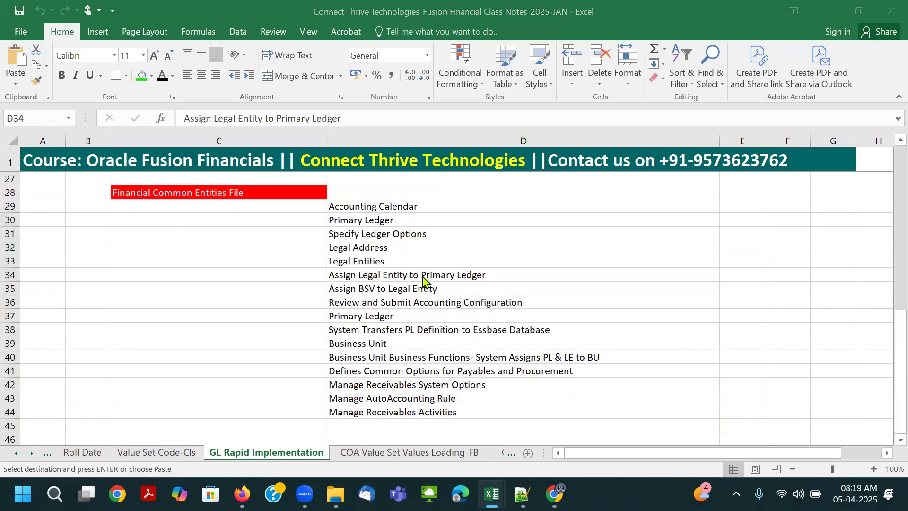
- Switch to Oracle Fusion in Firefox, leave the Upload Enterprise Structures and Hierarchies page and open the setup task search
{"action": "key", "text": "alt+Tab"}
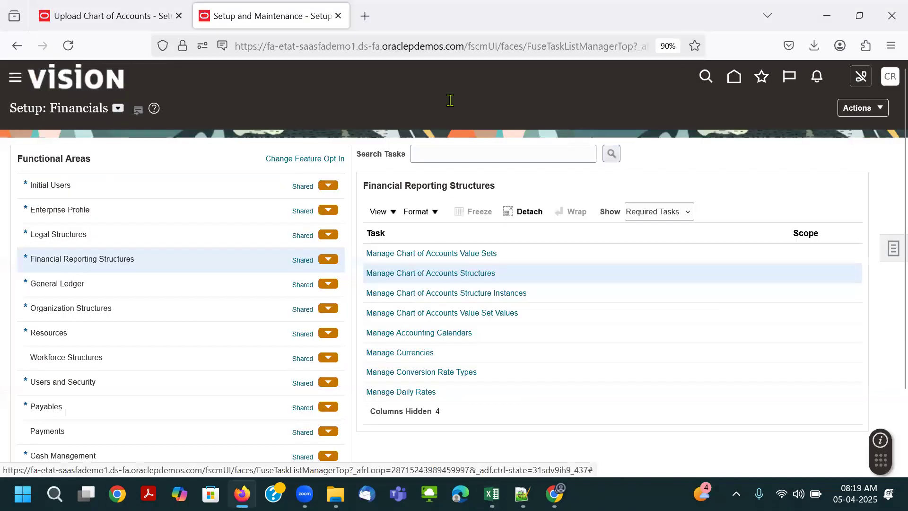
{"action": "left_click", "coordinate": [115, 16]}
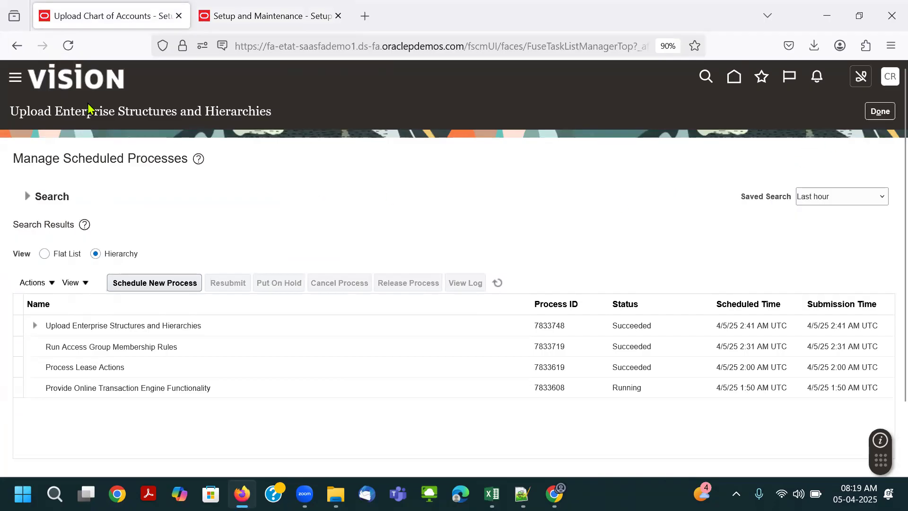
{"action": "left_click", "coordinate": [887, 77]}
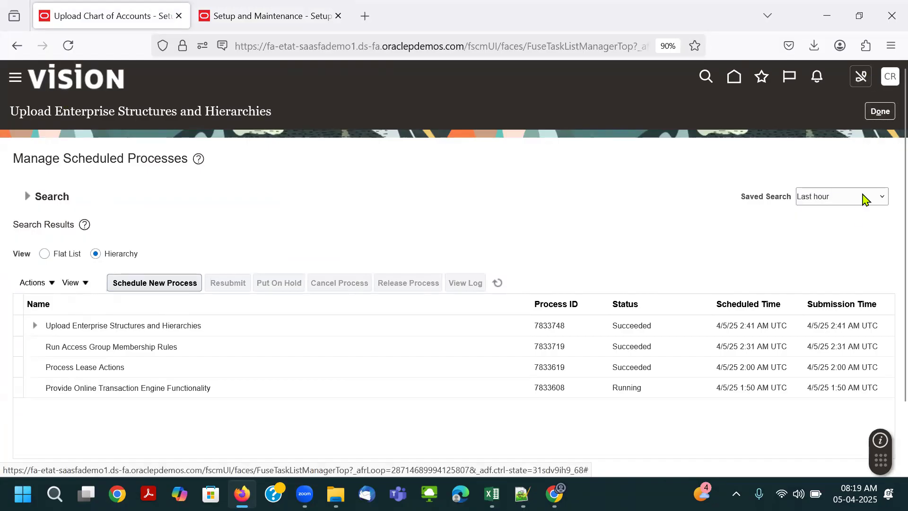
{"action": "left_click", "coordinate": [703, 271]}
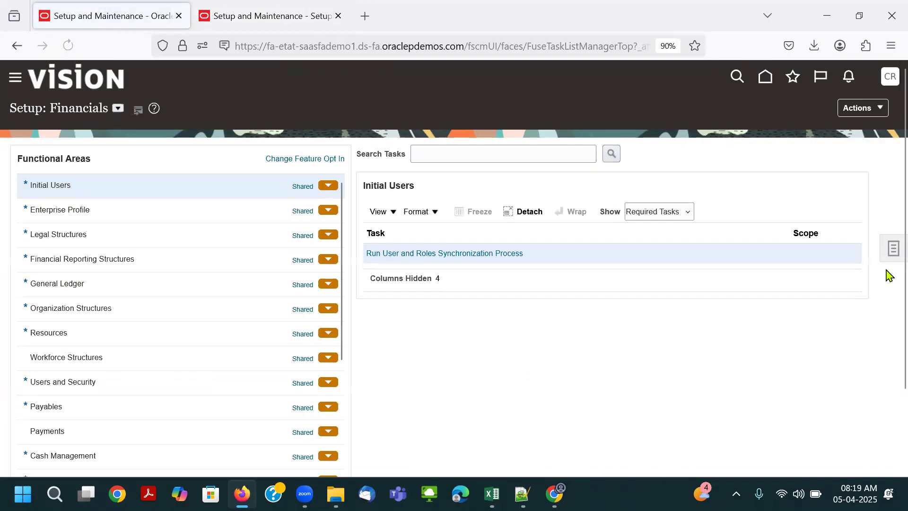
{"action": "left_click", "coordinate": [893, 248]}
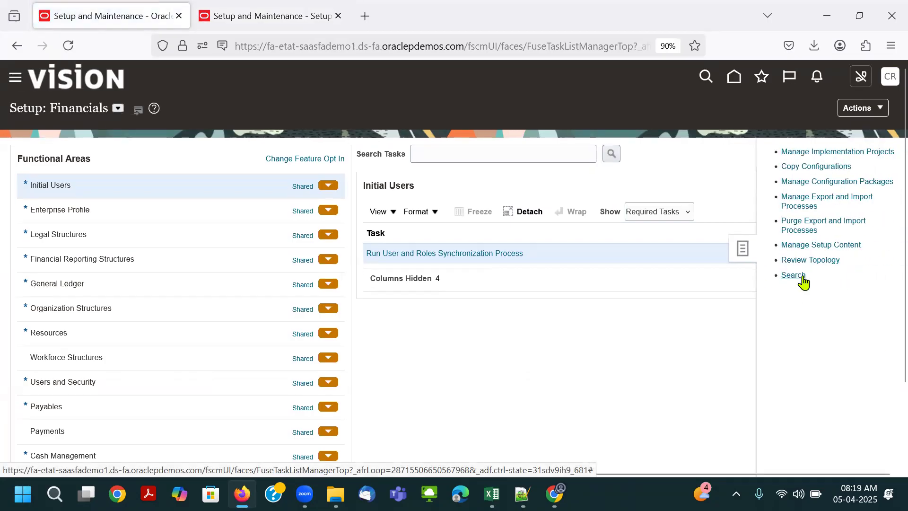
- Copy Define Common Financials Configuration for Rapid Implementation from the class notes workbook, search Fusion setup for it and open that task list
{"action": "mouse_move", "coordinate": [492, 493]}
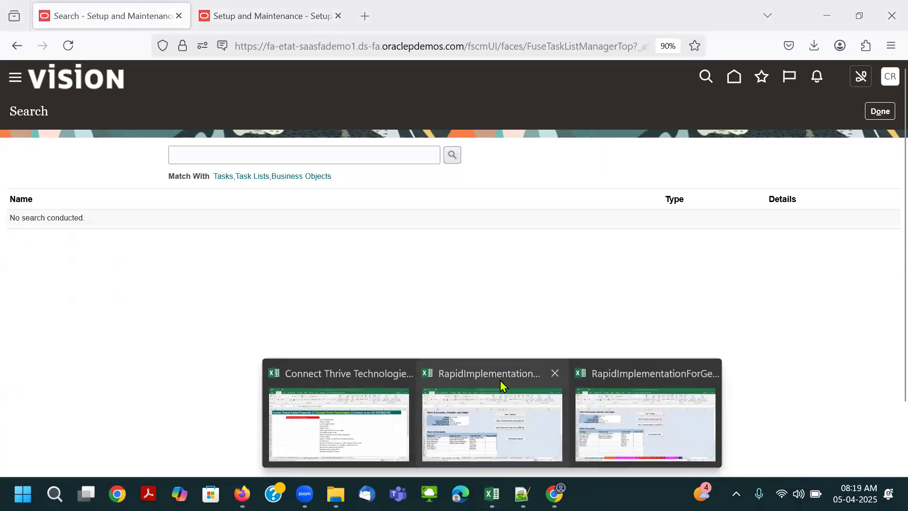
{"action": "left_click", "coordinate": [371, 436]}
{"action": "scroll", "coordinate": [491, 283], "scroll_direction": "up", "scroll_amount": 6}
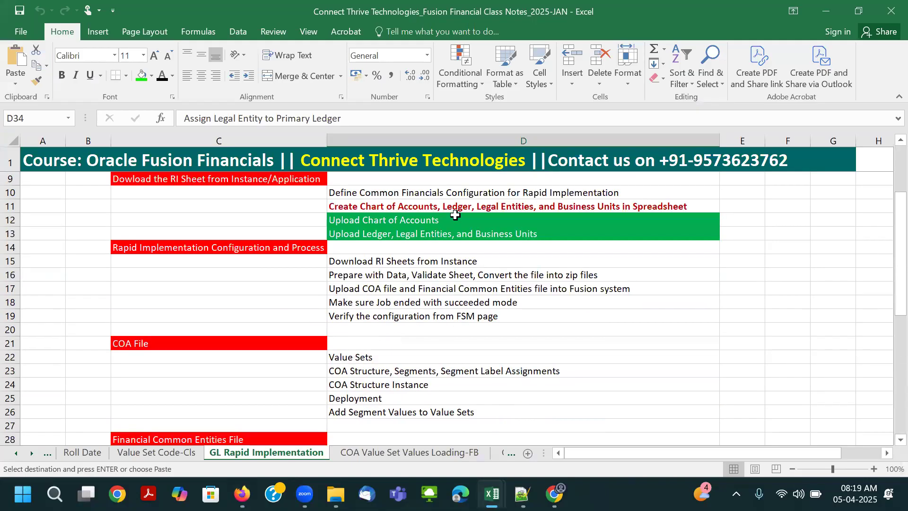
{"action": "left_click", "coordinate": [451, 193]}
{"action": "key", "text": "ctrl+c"}
{"action": "key", "text": "alt+Tab"}
{"action": "left_click", "coordinate": [280, 156]}
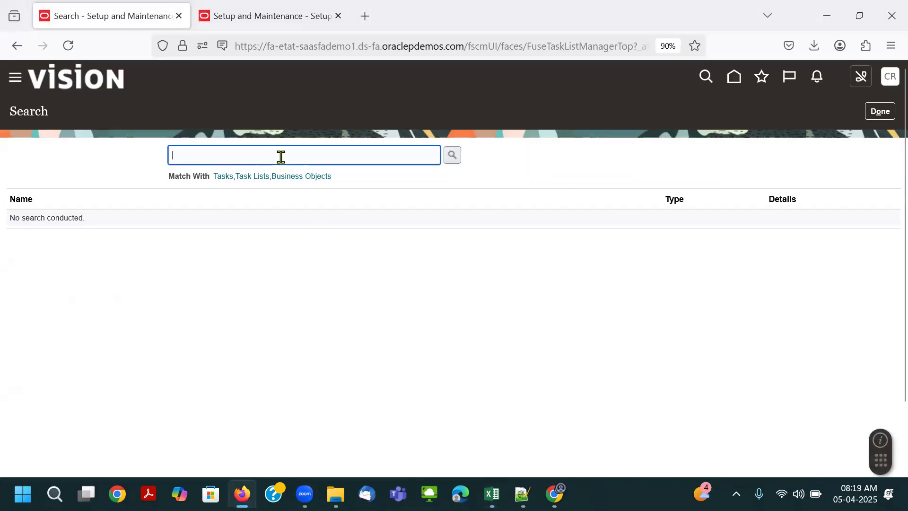
{"action": "key", "text": "ctrl+v"}
{"action": "key", "text": "Return"}
{"action": "left_click", "coordinate": [184, 220]}
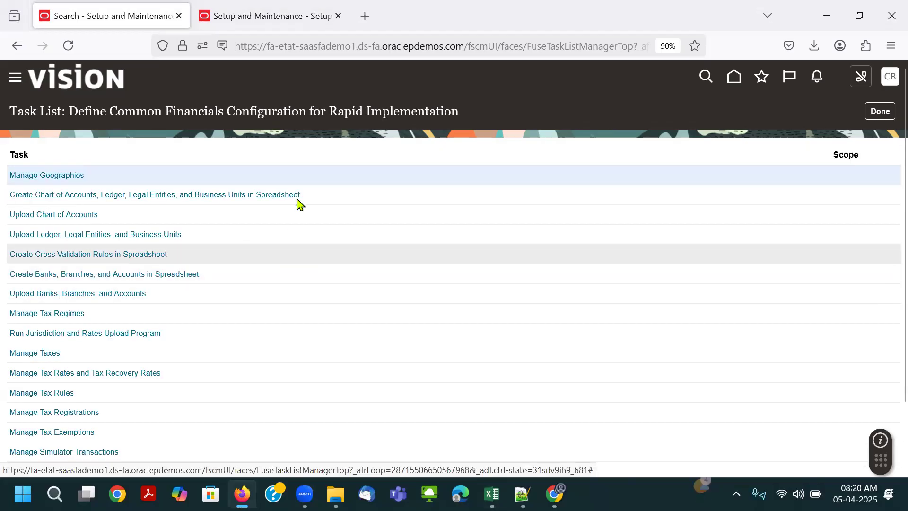
- Try to submit Upload Ledger, Legal Entities, and Business Units with FinancialsCommonEntities.zip from the 02. PL-LE and BU folder, and close its browser tab
{"action": "left_click", "coordinate": [215, 240]}
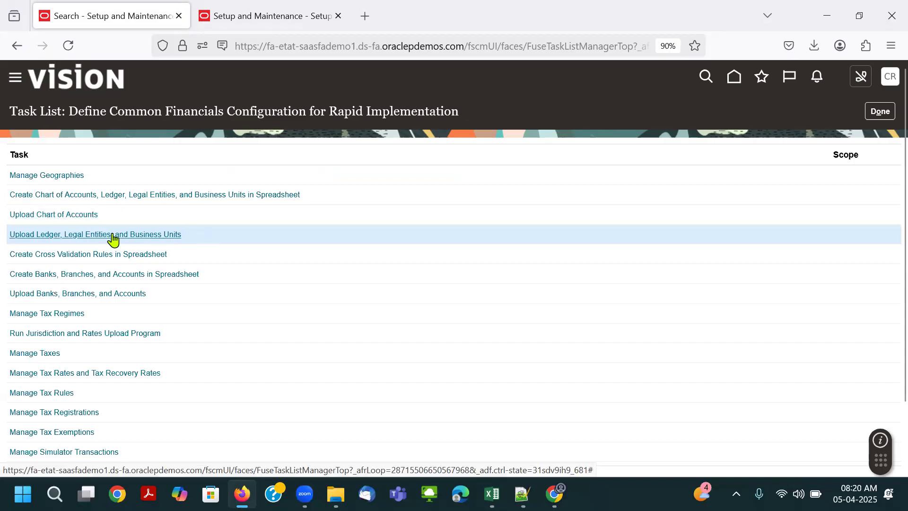
{"action": "left_click", "coordinate": [160, 235]}
{"action": "left_click", "coordinate": [95, 351]}
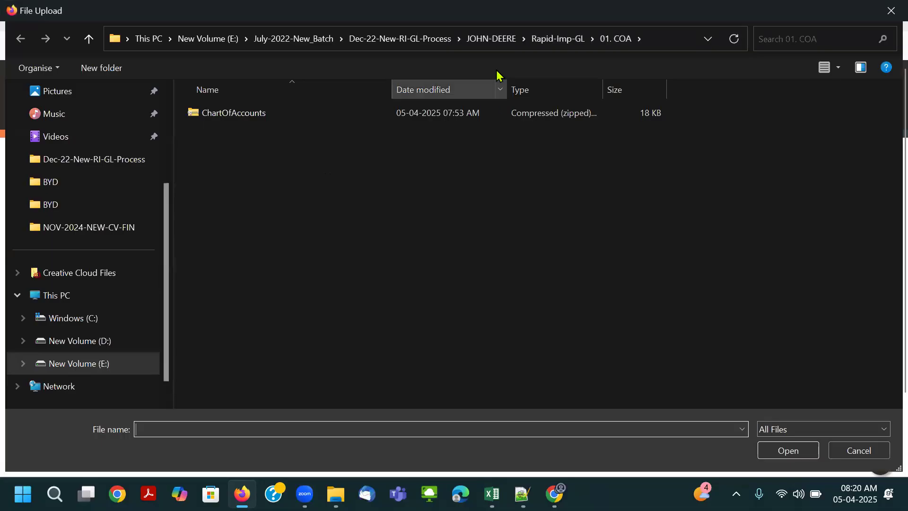
{"action": "left_click", "coordinate": [554, 39]}
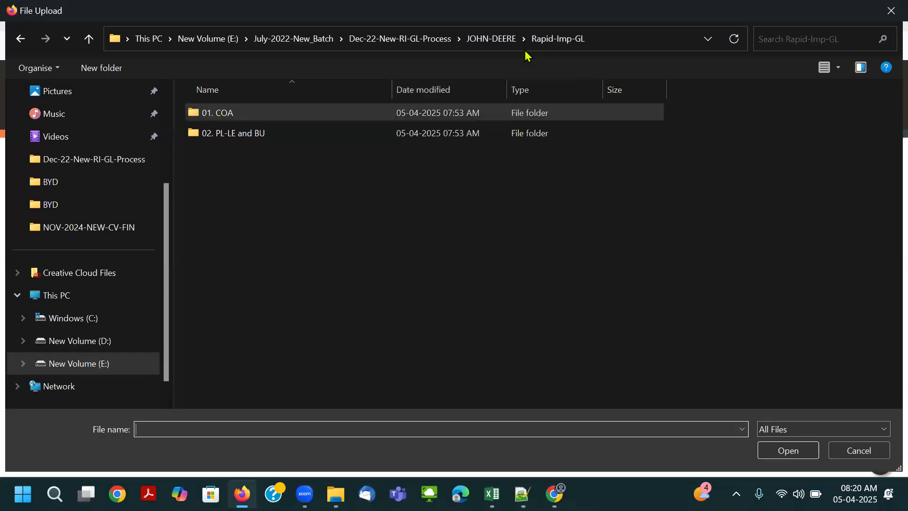
{"action": "double_click", "coordinate": [272, 136]}
{"action": "left_click", "coordinate": [251, 116]}
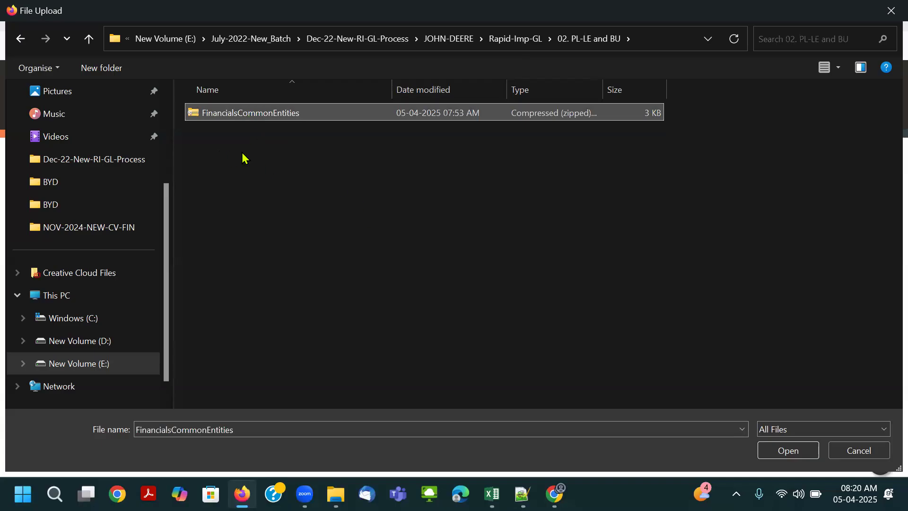
{"action": "left_click", "coordinate": [775, 450]}
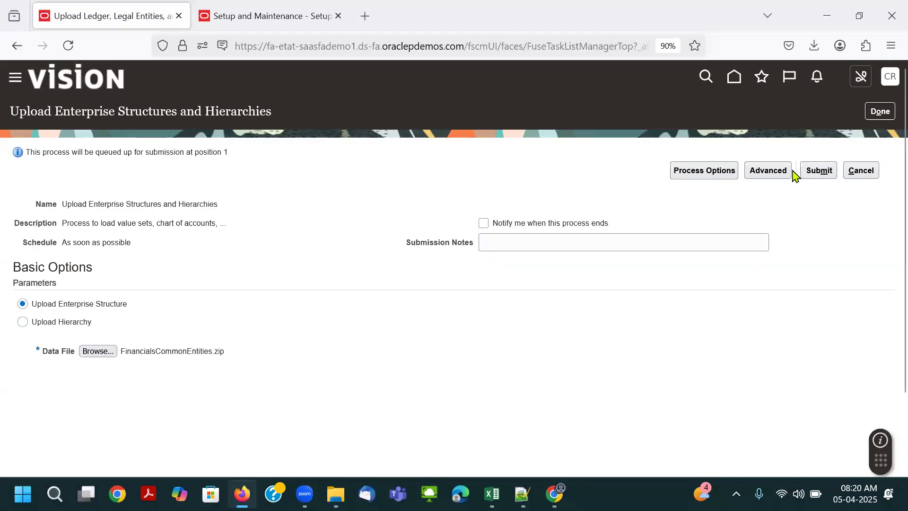
{"action": "left_click", "coordinate": [818, 171]}
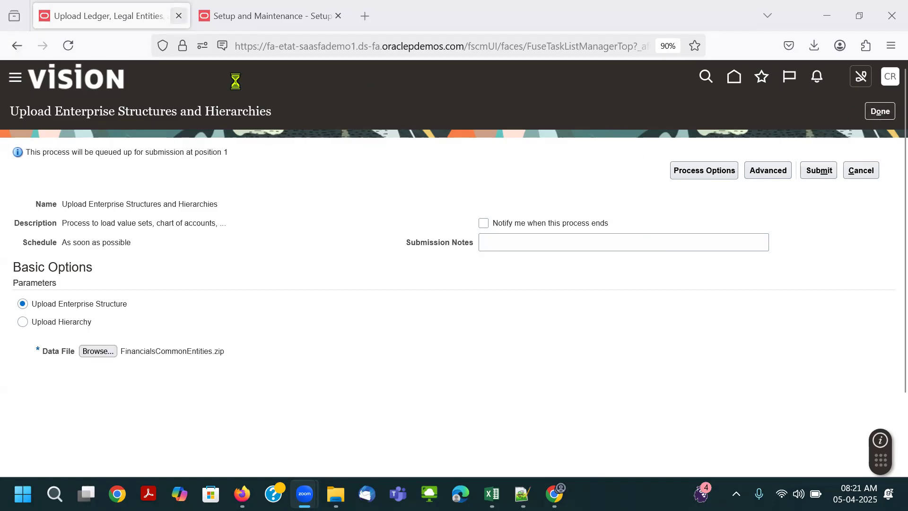
{"action": "left_click", "coordinate": [178, 16]}
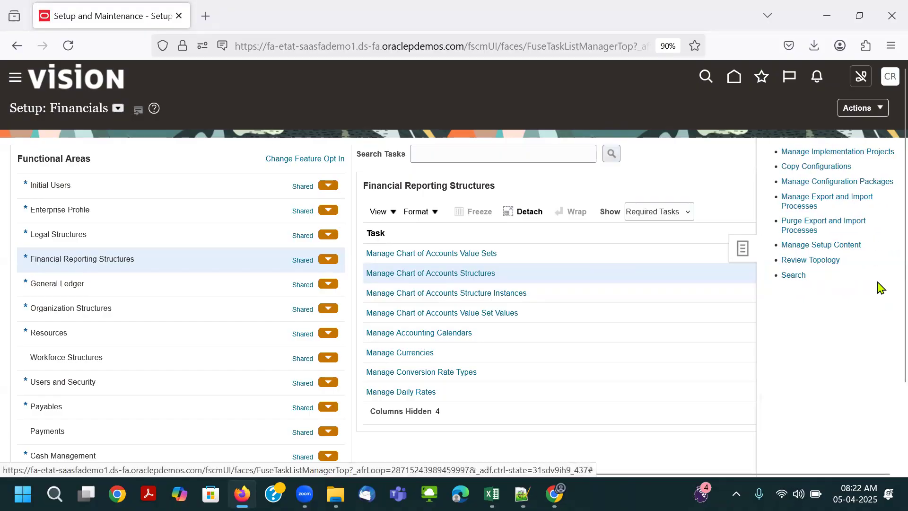
- Search the setup tasks for Define Common Financials Configuration for Rapid Implementation and open the task list
{"action": "left_click", "coordinate": [794, 276]}
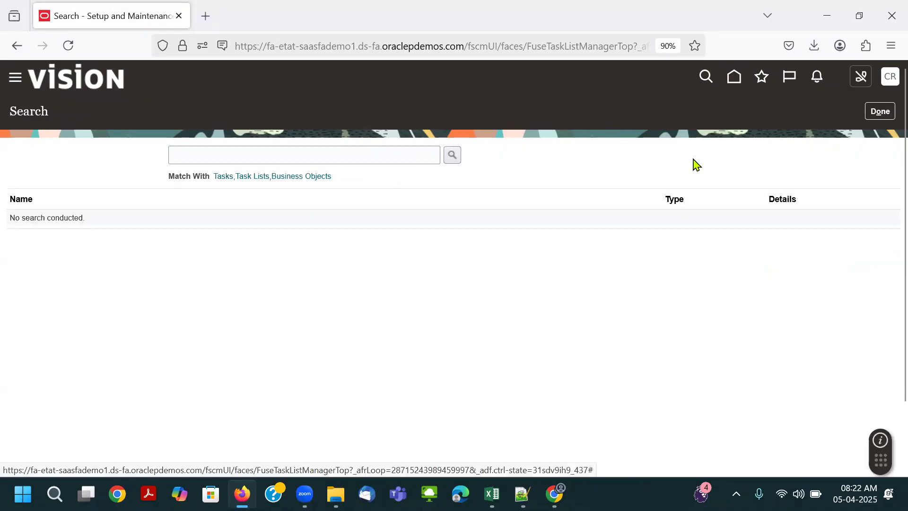
{"action": "left_click", "coordinate": [401, 155]}
{"action": "key", "text": "ctrl+v"}
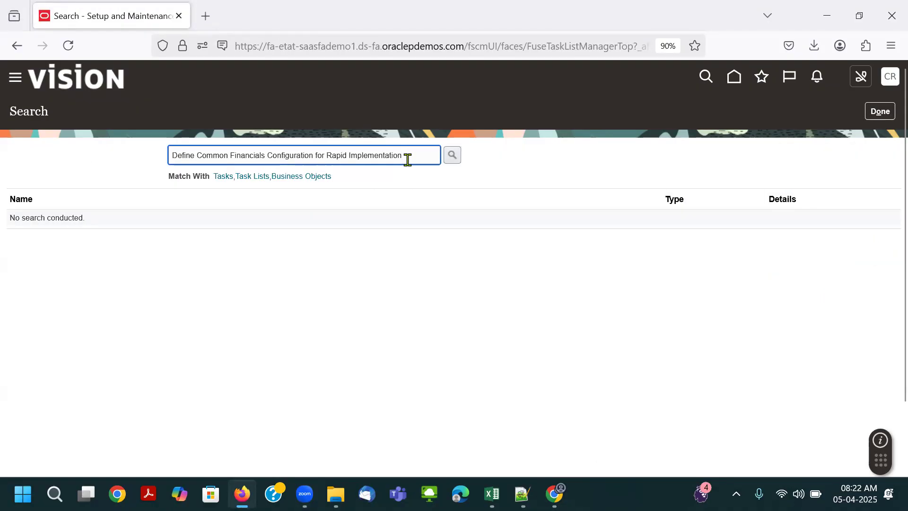
{"action": "key", "text": "Return"}
{"action": "left_click", "coordinate": [215, 221]}
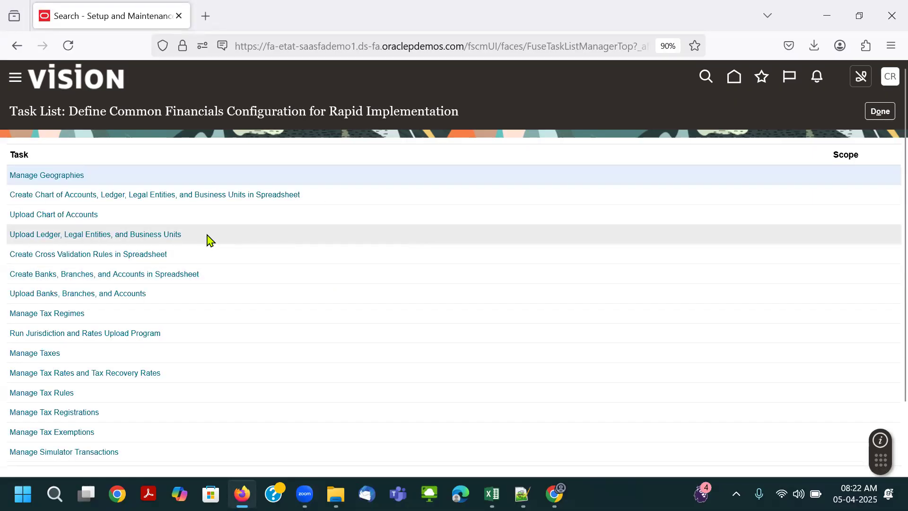
- Submit the Upload Ledger, Legal Entities, and Business Units task with FinancialsCommonEntities.zip as the data file and acknowledge the submission
{"action": "left_click", "coordinate": [104, 234]}
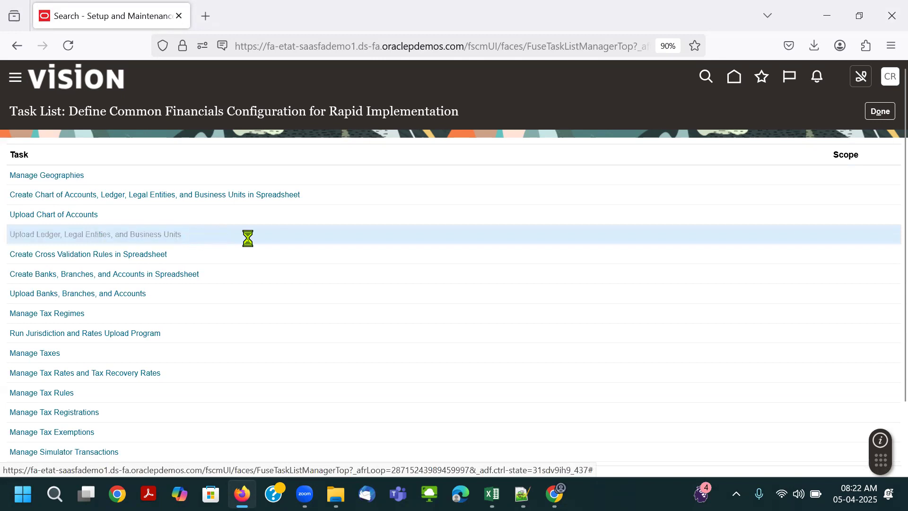
{"action": "left_click", "coordinate": [109, 350]}
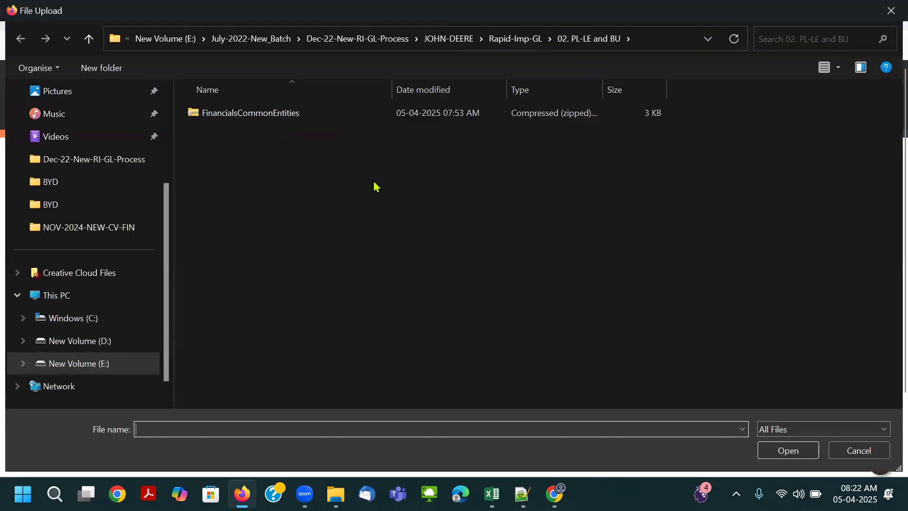
{"action": "left_click", "coordinate": [307, 117]}
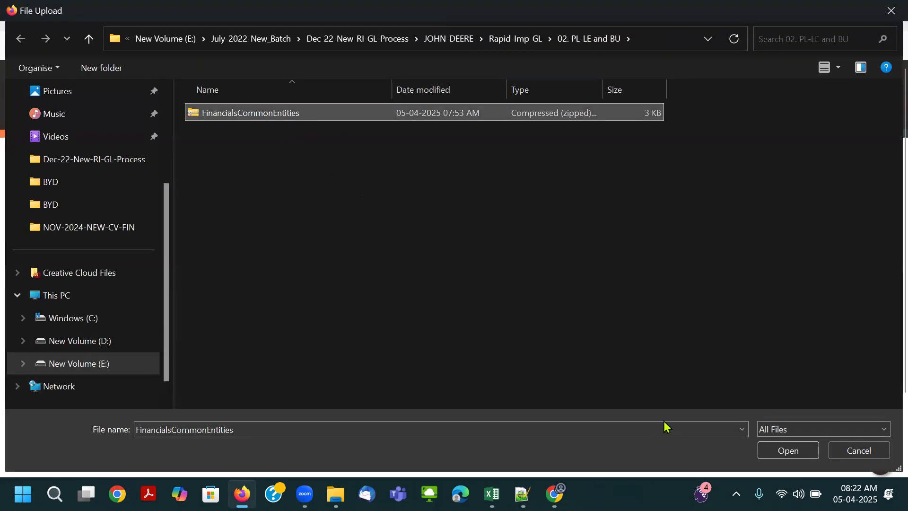
{"action": "left_click", "coordinate": [781, 449]}
{"action": "left_click", "coordinate": [819, 171]}
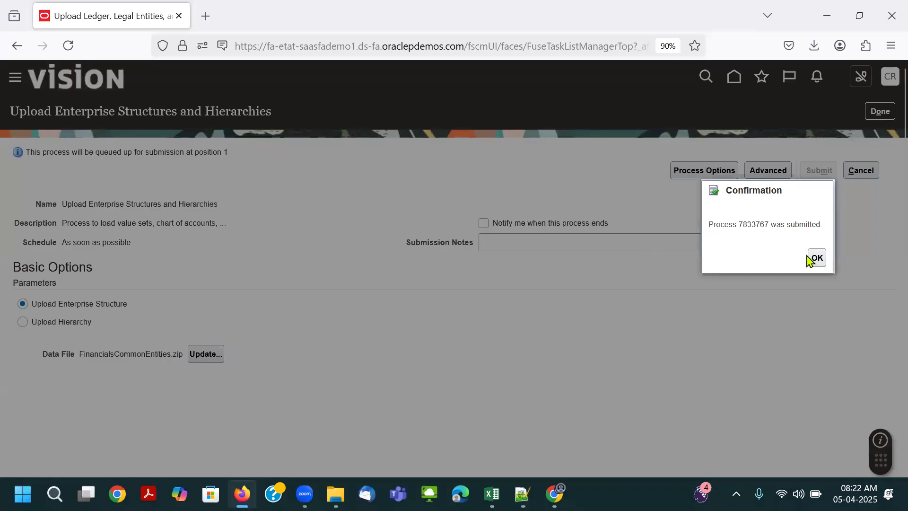
{"action": "left_click", "coordinate": [820, 260]}
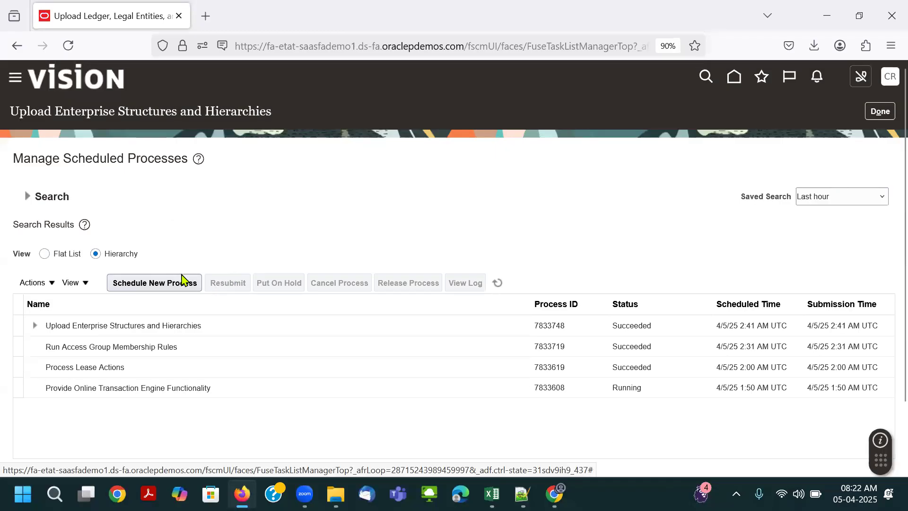
- Refresh the scheduled processes and check the new upload's status in flat list and hierarchy views
{"action": "left_click", "coordinate": [496, 283]}
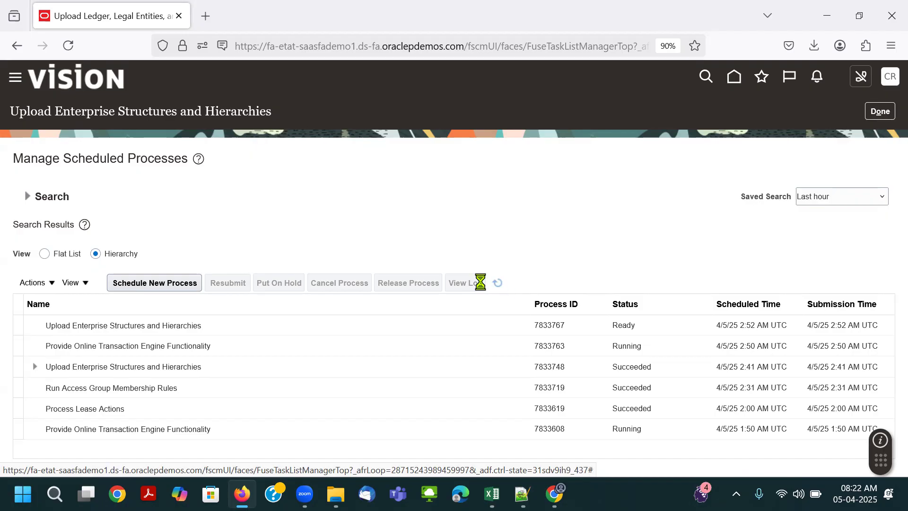
{"action": "left_click", "coordinate": [73, 260]}
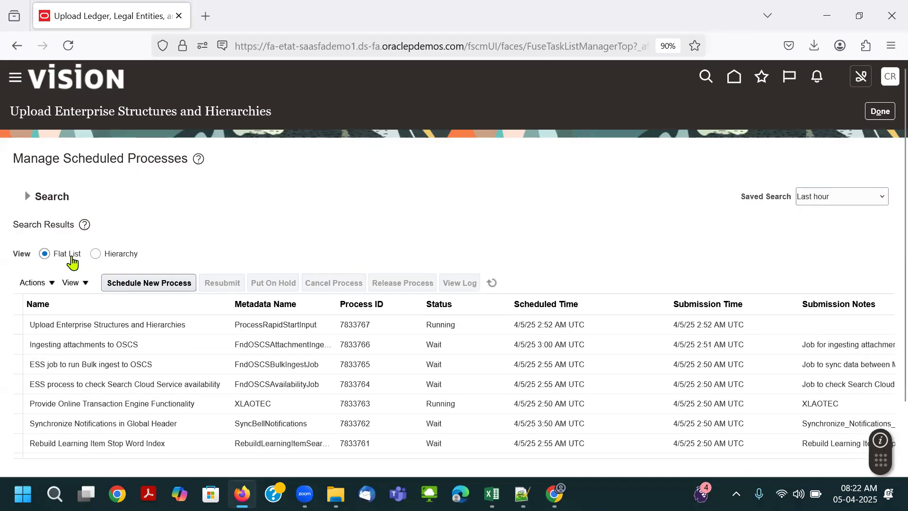
{"action": "left_click", "coordinate": [493, 284]}
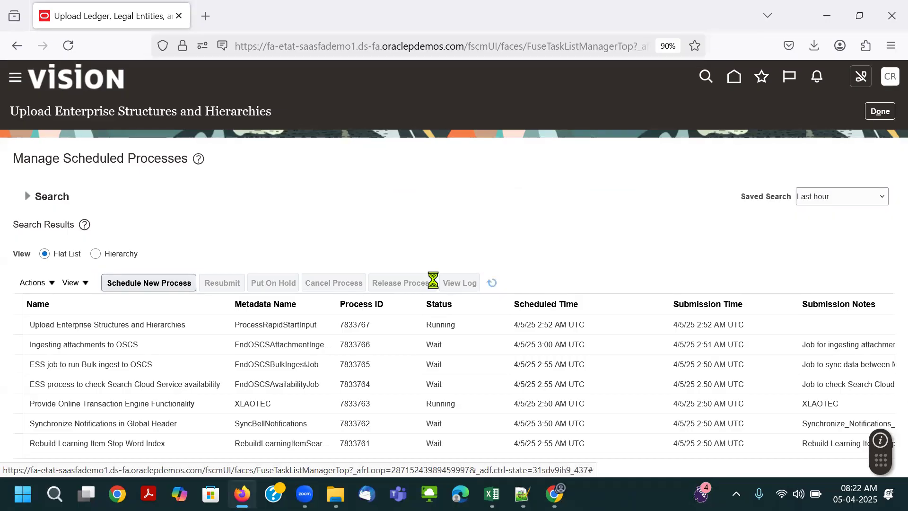
{"action": "left_click", "coordinate": [115, 257]}
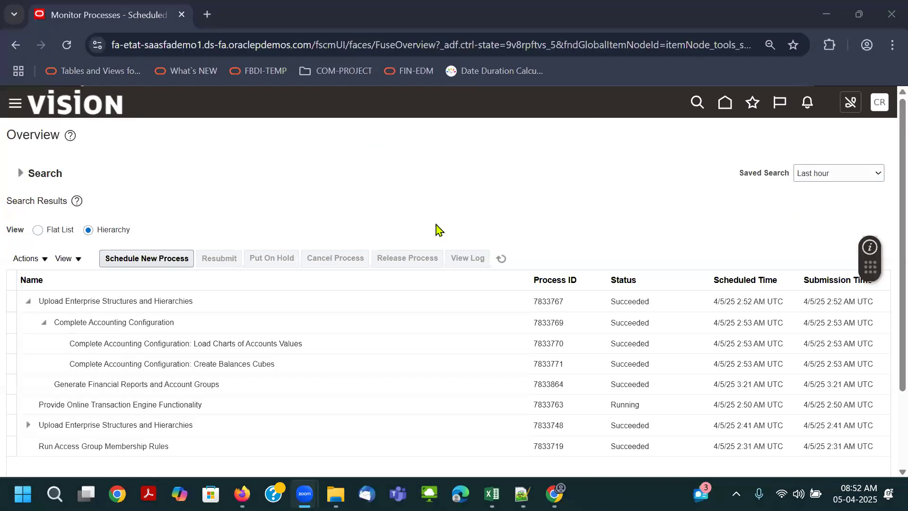
- Refresh the scheduled processes overview in Chrome and expand the latest Upload Enterprise Structures and Hierarchies process to check its child jobs
{"action": "left_click", "coordinate": [502, 259]}
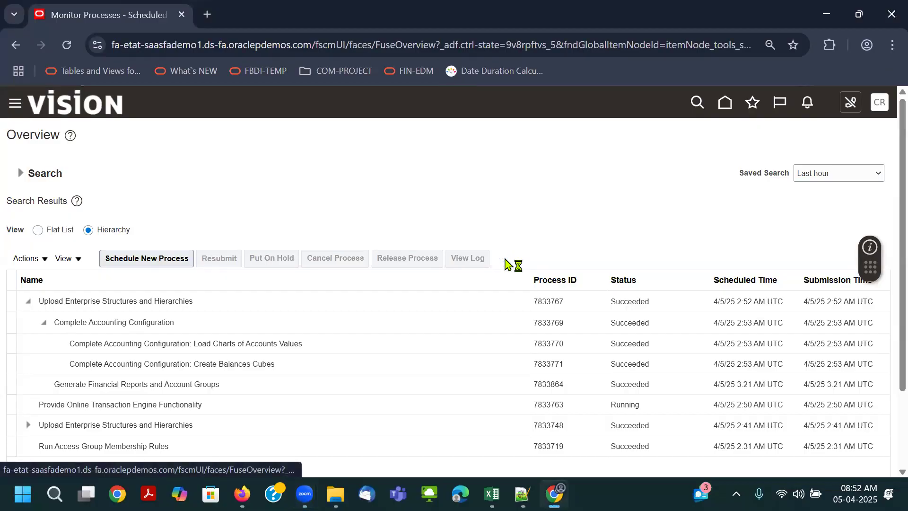
{"action": "scroll", "coordinate": [520, 245], "scroll_direction": "down", "scroll_amount": 2}
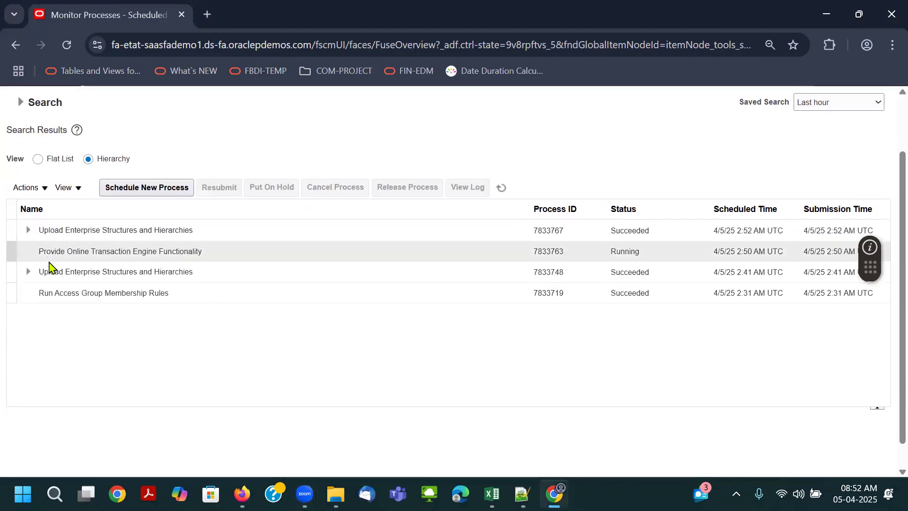
{"action": "left_click", "coordinate": [28, 229]}
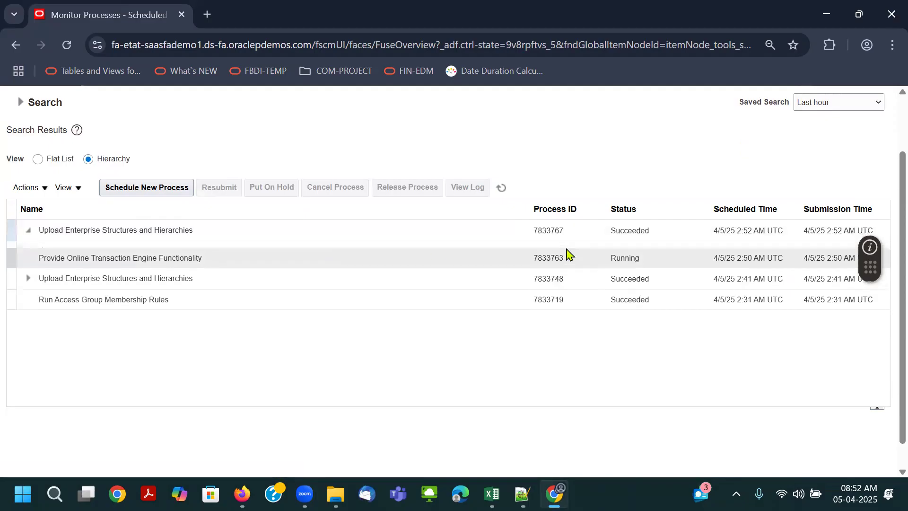
- Check the child jobs of the Complete Accounting Configuration process and go to the Financials setup page in Setup and Maintenance
{"action": "left_click", "coordinate": [44, 251]}
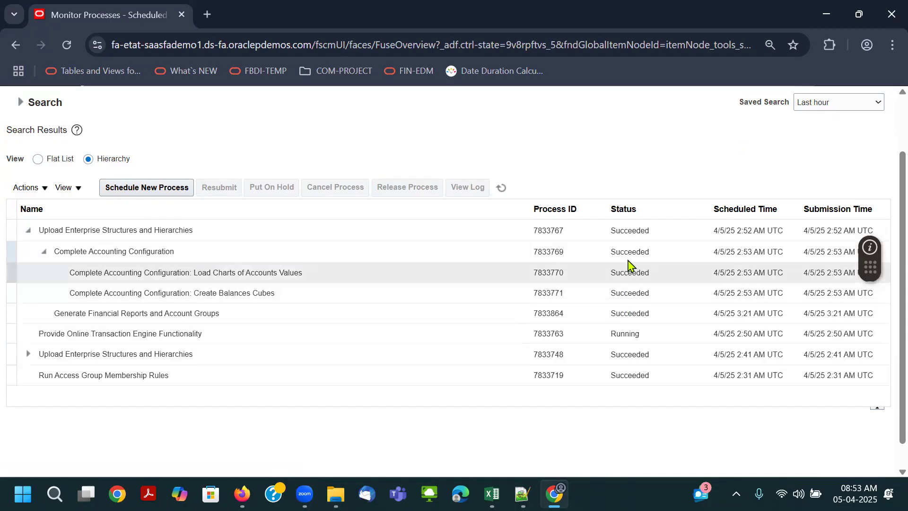
{"action": "scroll", "coordinate": [267, 175], "scroll_direction": "up", "scroll_amount": 2}
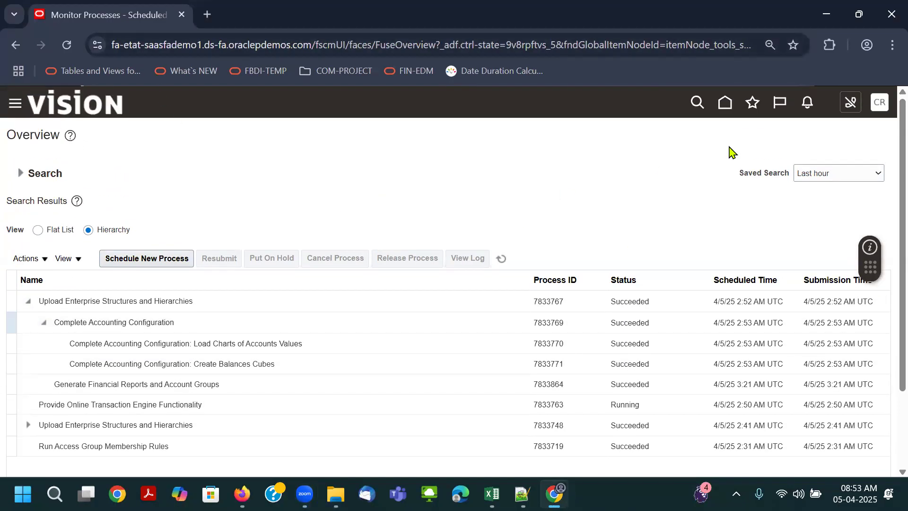
{"action": "left_click", "coordinate": [879, 102]}
{"action": "left_click", "coordinate": [681, 293]}
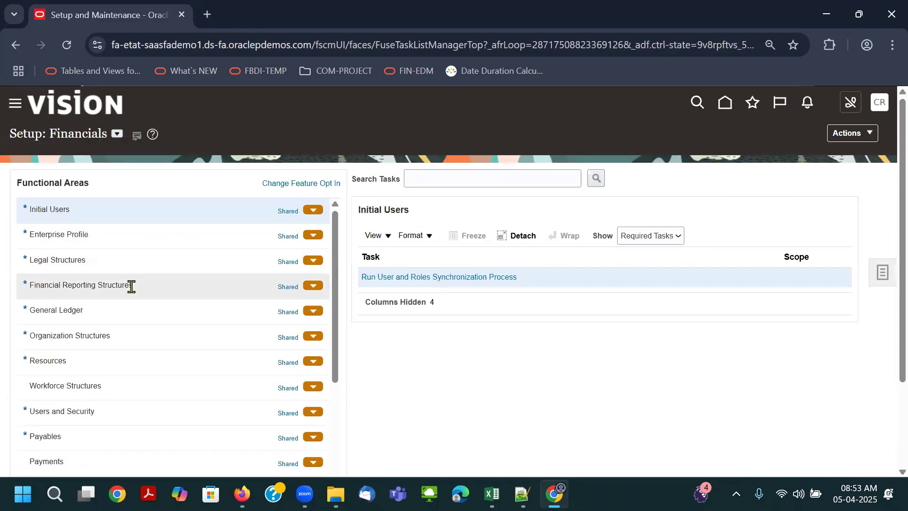
- Open the Airtel_COA calendar from the Manage Accounting Calendars task under Financial Reporting Structures
{"action": "left_click", "coordinate": [120, 263]}
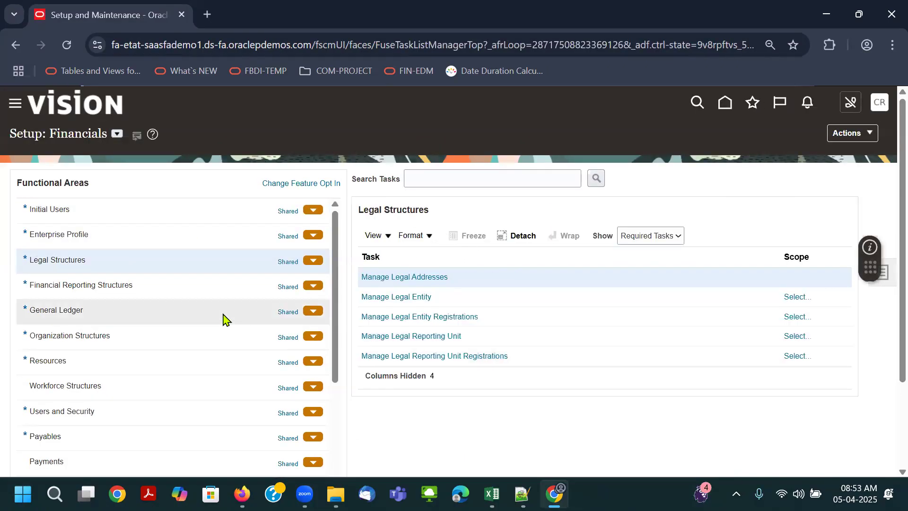
{"action": "left_click", "coordinate": [208, 291]}
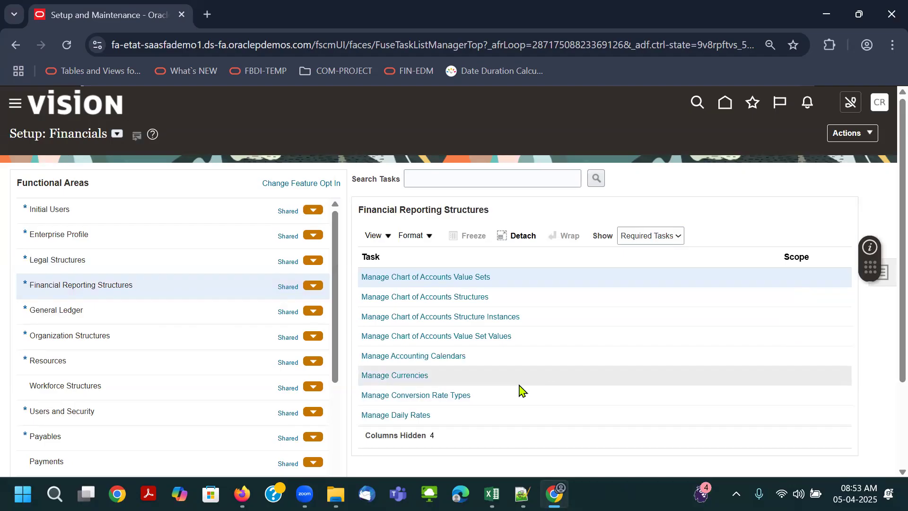
{"action": "left_click", "coordinate": [432, 358]}
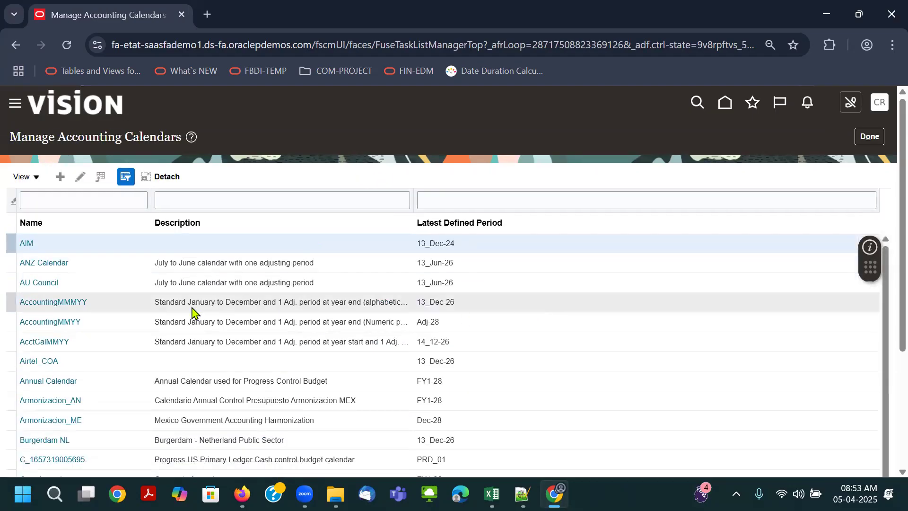
{"action": "left_click", "coordinate": [34, 360]}
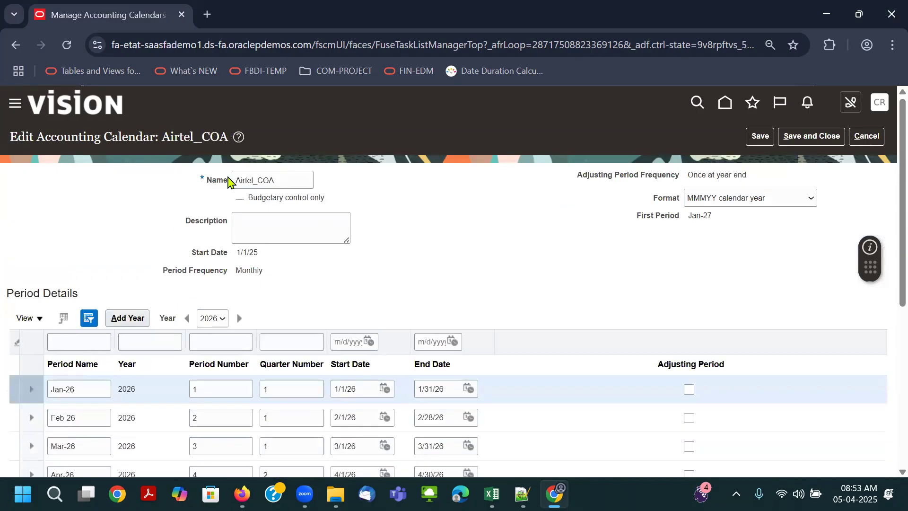
- Rename the accounting calendar Airtel_Acc_Cal, enter the description Airtel Accounting Calendar and save it
{"action": "left_click_drag", "start_coordinate": [39, 138], "coordinate": [150, 136]}
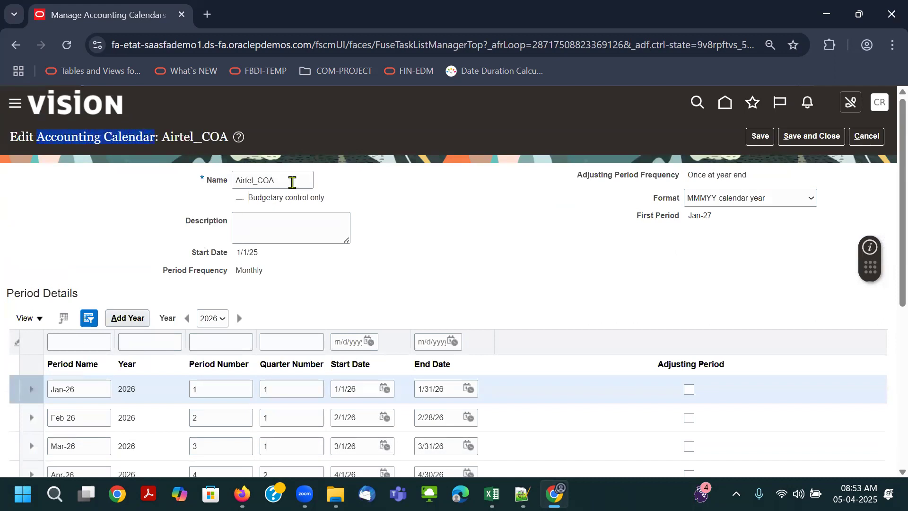
{"action": "left_click_drag", "start_coordinate": [292, 182], "coordinate": [260, 176]}
{"action": "type", "text": "Account"}
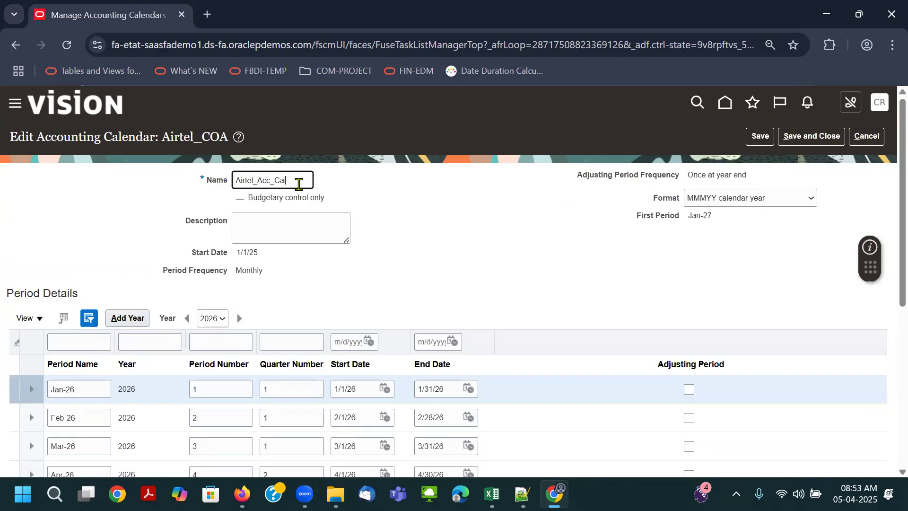
{"action": "left_click", "coordinate": [294, 223]}
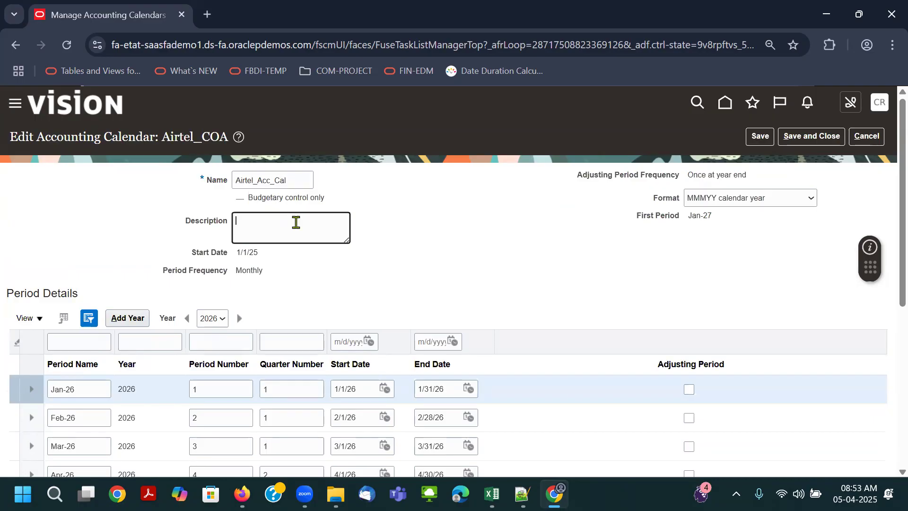
{"action": "type", "text": "Airtel Accounting Calendar"}
{"action": "left_click", "coordinate": [496, 230]}
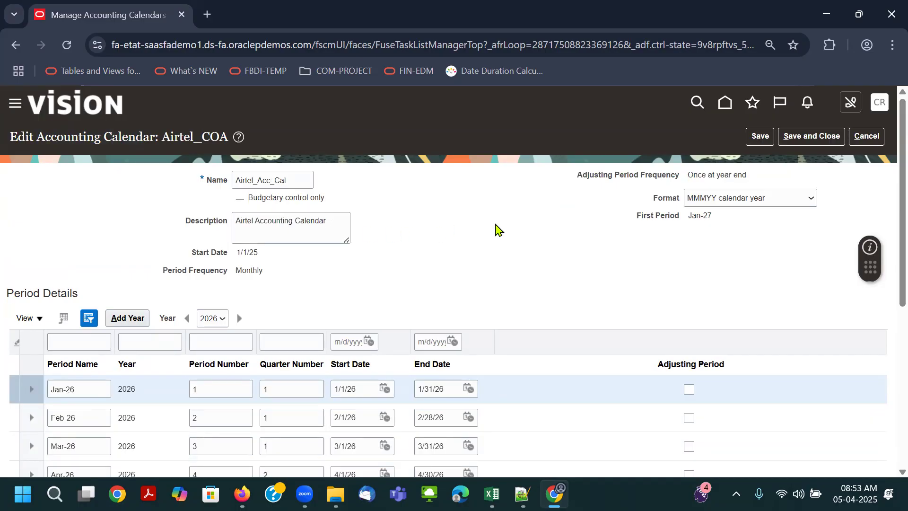
{"action": "left_click", "coordinate": [756, 136]}
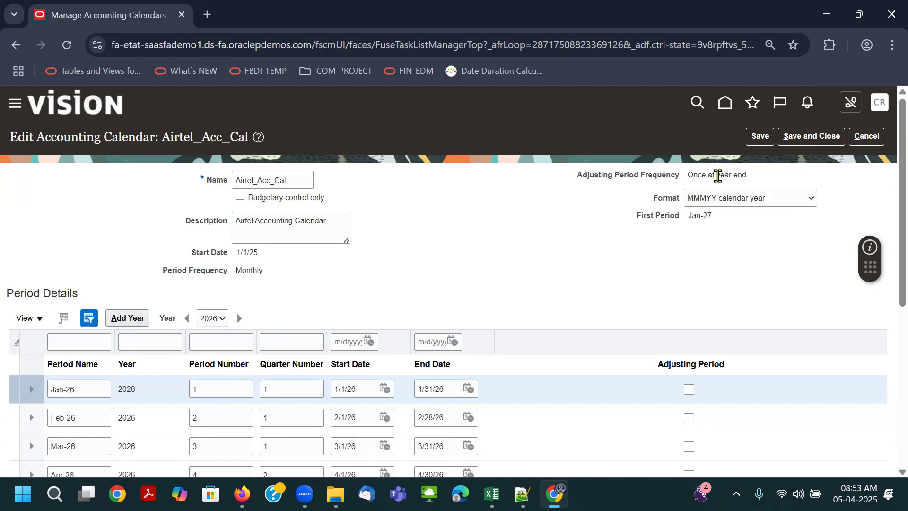
- Switch to the RapidImplementationForGeneralLedger workbook in Excel and check the period frequency, adjusting periods and fiscal year start date
{"action": "key", "text": "alt+Tab"}
{"action": "key", "text": "alt+Tab"}
{"action": "key", "text": "alt+Tab"}
{"action": "key", "text": "alt+Tab"}
{"action": "key", "text": "alt+Tab"}
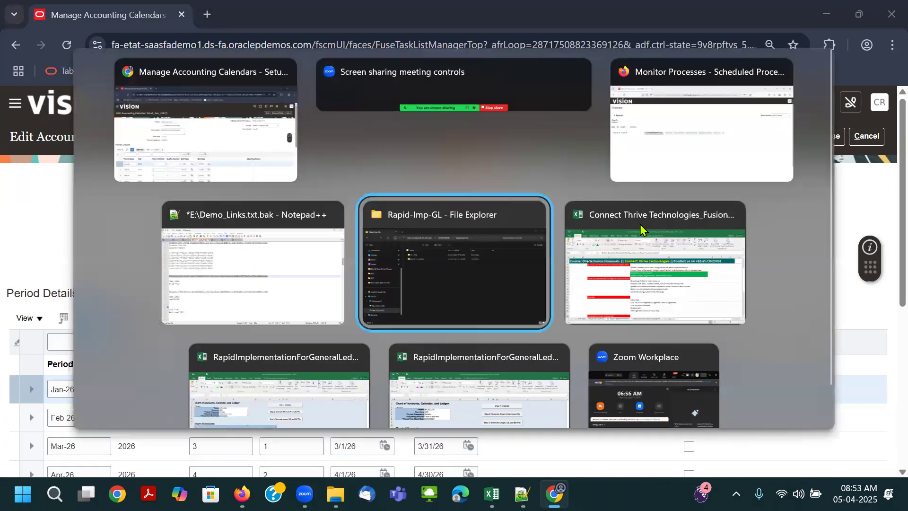
{"action": "key", "text": "alt+Tab"}
{"action": "key", "text": "alt+Tab"}
{"action": "key", "text": "alt+shift+Tab"}
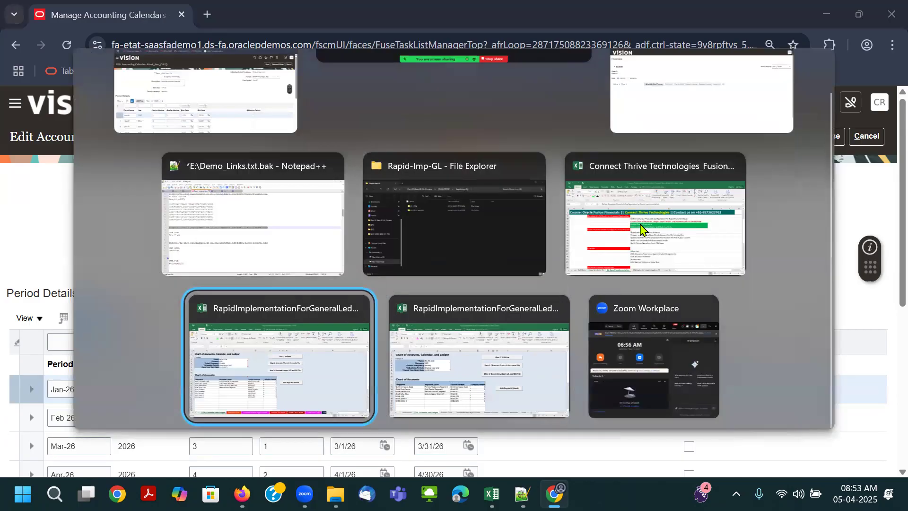
{"action": "left_click", "coordinate": [124, 212]}
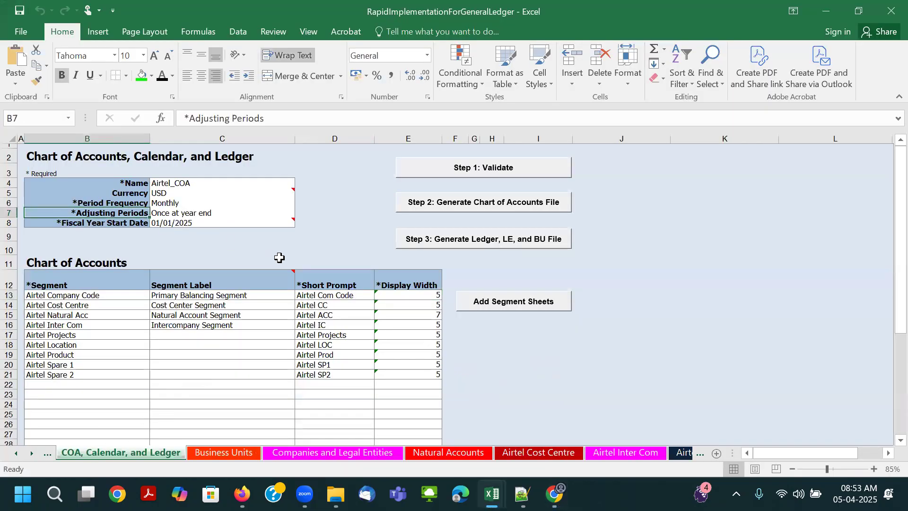
{"action": "scroll", "coordinate": [279, 257], "scroll_direction": "up", "scroll_amount": 1}
{"action": "left_click", "coordinate": [201, 206]}
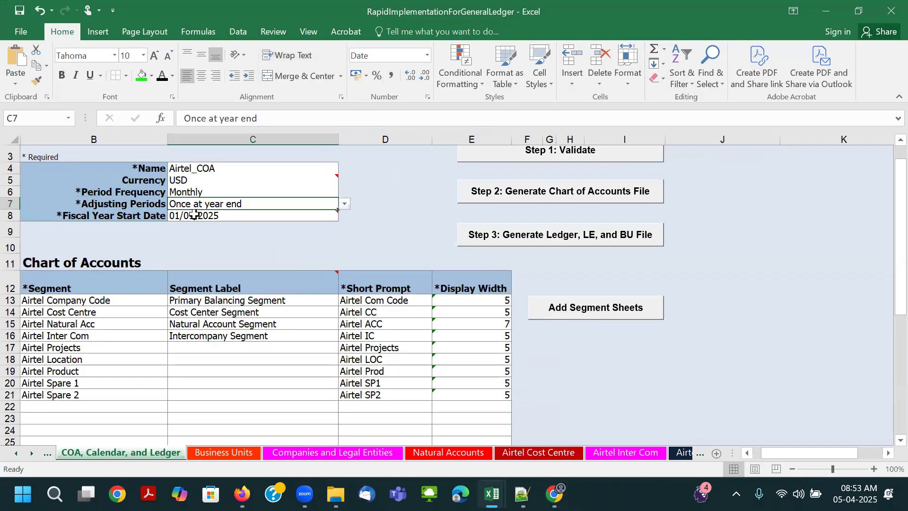
{"action": "left_click", "coordinate": [137, 195]}
{"action": "left_click", "coordinate": [192, 194]}
{"action": "left_click", "coordinate": [212, 217]}
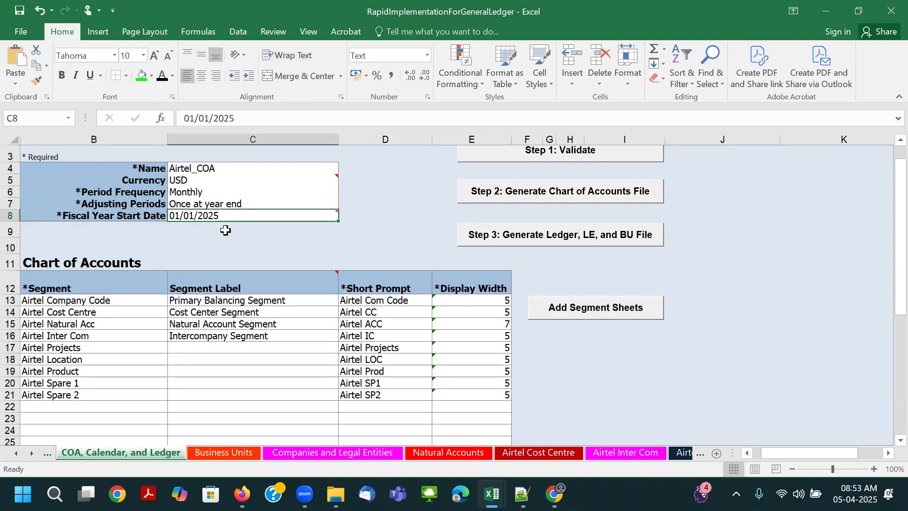
- Switch back to Chrome and compare the calendar's start date, adjusting period frequency and period details with the workbook
{"action": "key", "text": "alt+Tab"}
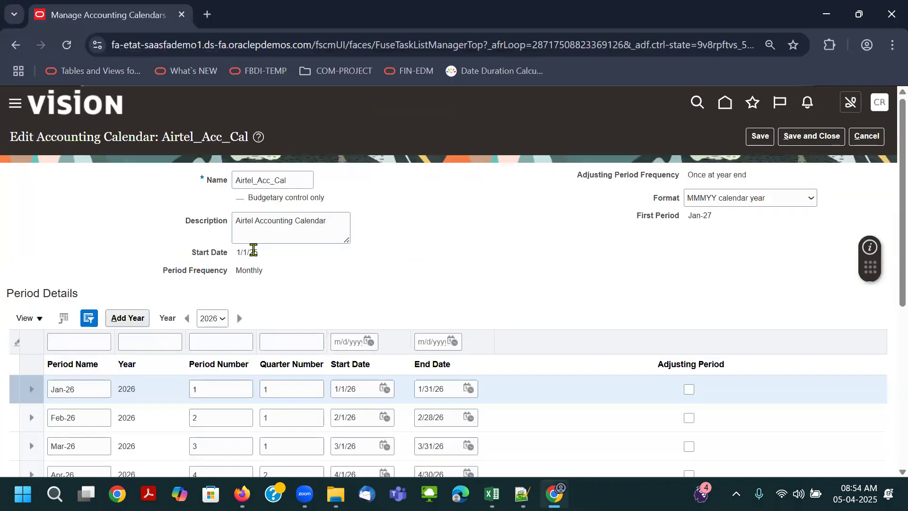
{"action": "left_click_drag", "start_coordinate": [234, 254], "coordinate": [286, 257]}
{"action": "left_click", "coordinate": [704, 176]}
{"action": "scroll", "coordinate": [584, 217], "scroll_direction": "down", "scroll_amount": 3}
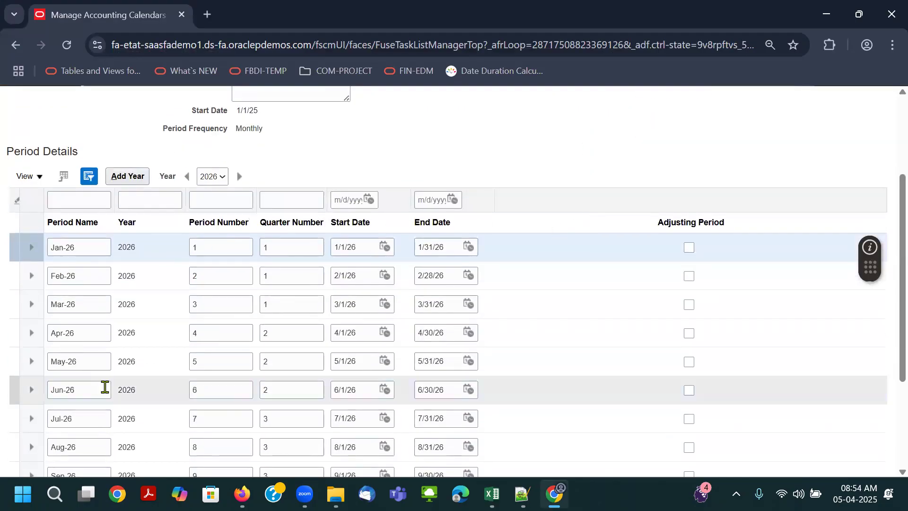
{"action": "scroll", "coordinate": [167, 226], "scroll_direction": "up", "scroll_amount": 3}
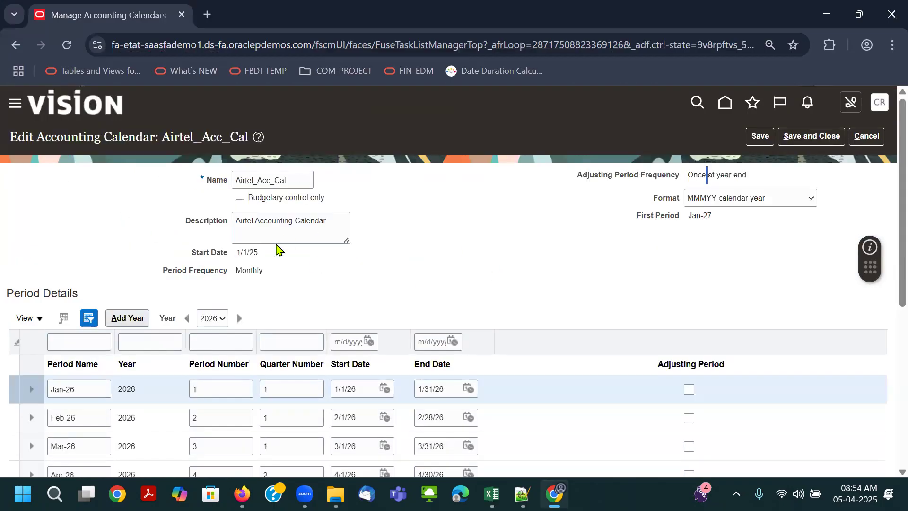
- Save and close the Airtel_Acc_Cal calendar and return to the setup task list
{"action": "left_click", "coordinate": [760, 138]}
{"action": "left_click_drag", "start_coordinate": [283, 180], "coordinate": [146, 197]}
{"action": "left_click", "coordinate": [811, 136]}
{"action": "left_click", "coordinate": [869, 137]}
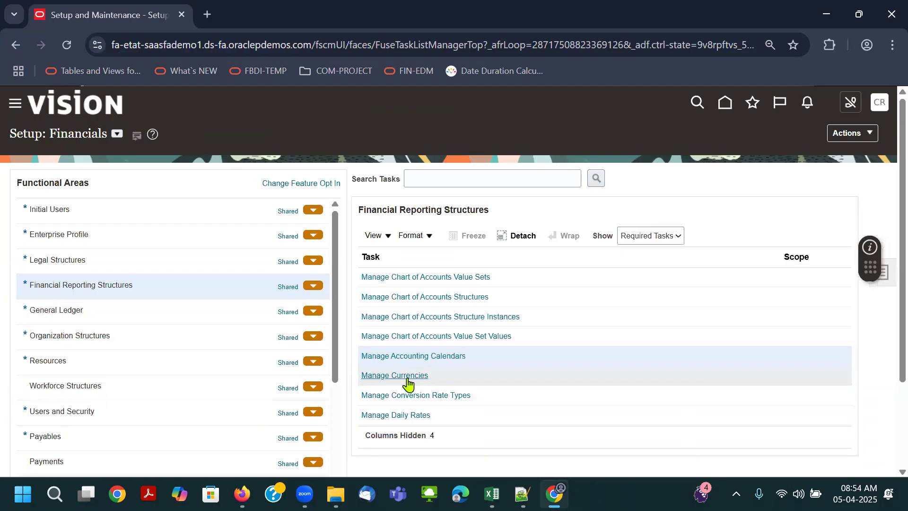
- Open the Manage Primary Ledgers task under General Ledger and locate the Airtel_COA US ledger
{"action": "left_click", "coordinate": [135, 311]}
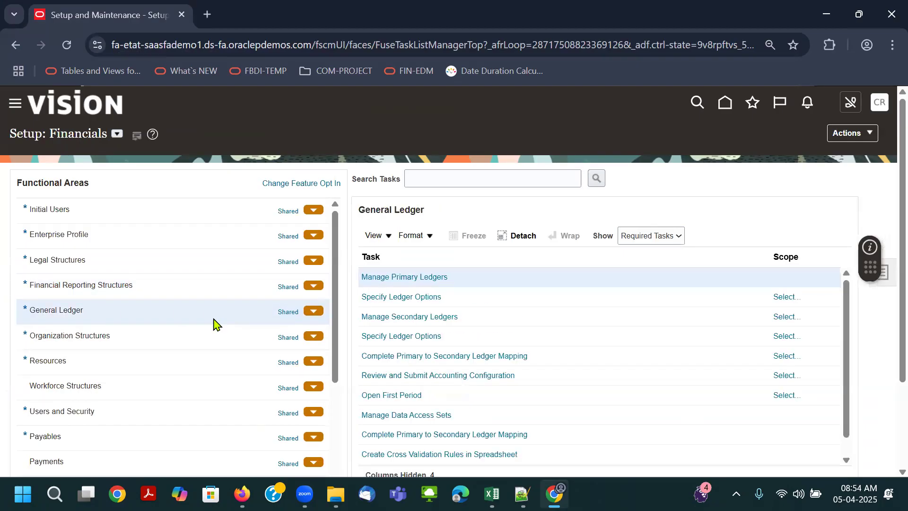
{"action": "left_click", "coordinate": [438, 282]}
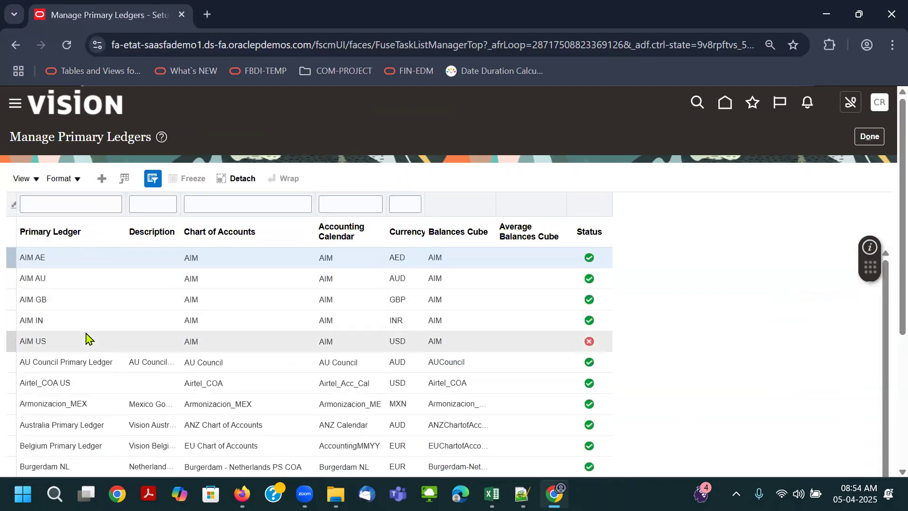
{"action": "left_click", "coordinate": [65, 380]}
{"action": "scroll", "coordinate": [90, 381], "scroll_direction": "down", "scroll_amount": 2}
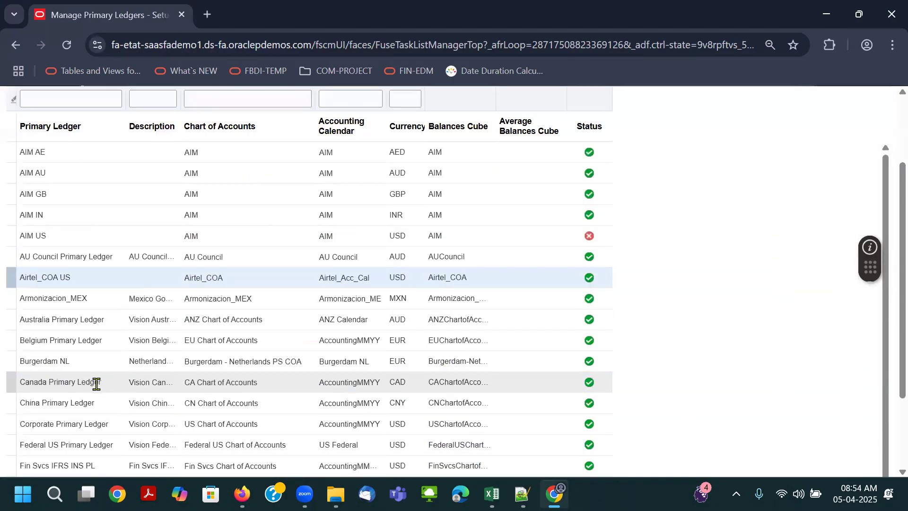
{"action": "scroll", "coordinate": [52, 208], "scroll_direction": "up", "scroll_amount": 2}
- Filter the primary ledgers by Air, widen the Currency column to review the Airtel ledger's setup, and return to the task list
{"action": "left_click", "coordinate": [58, 205]}
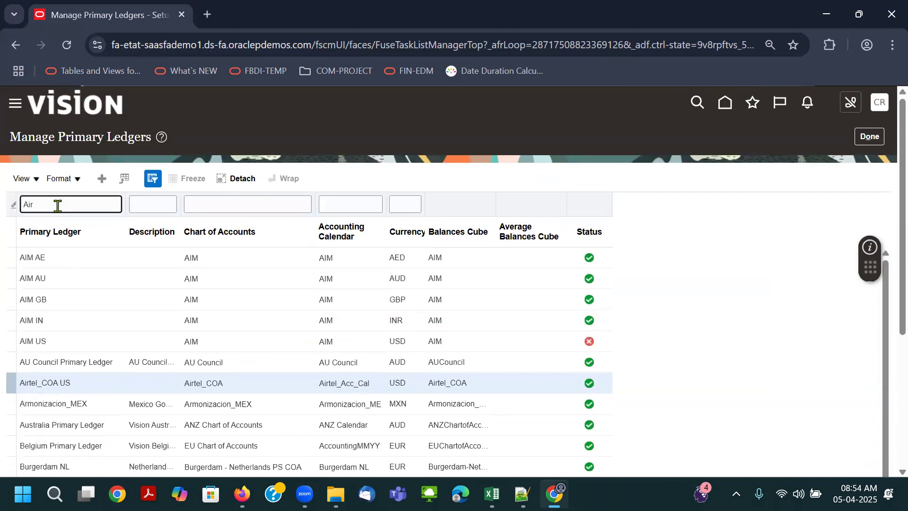
{"action": "type", "text": "Air"}
{"action": "key", "text": "Return"}
{"action": "left_click", "coordinate": [108, 265]}
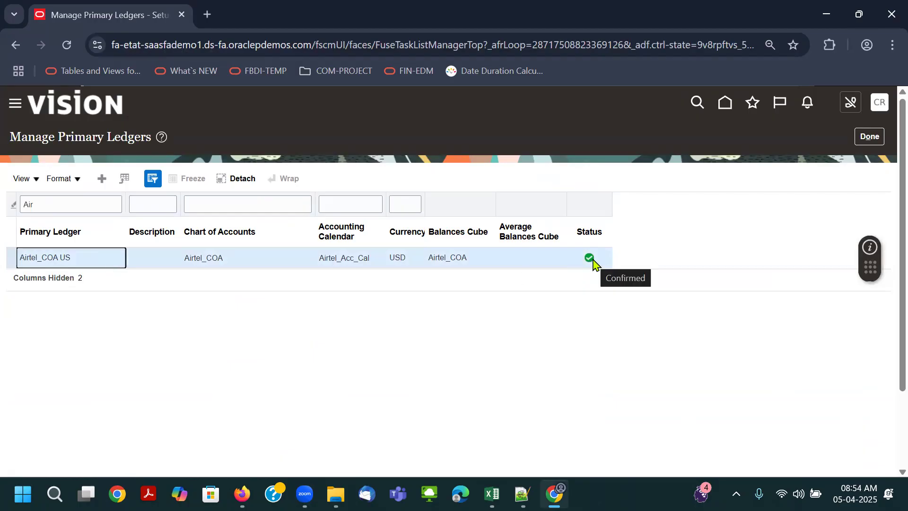
{"action": "left_click", "coordinate": [867, 137]}
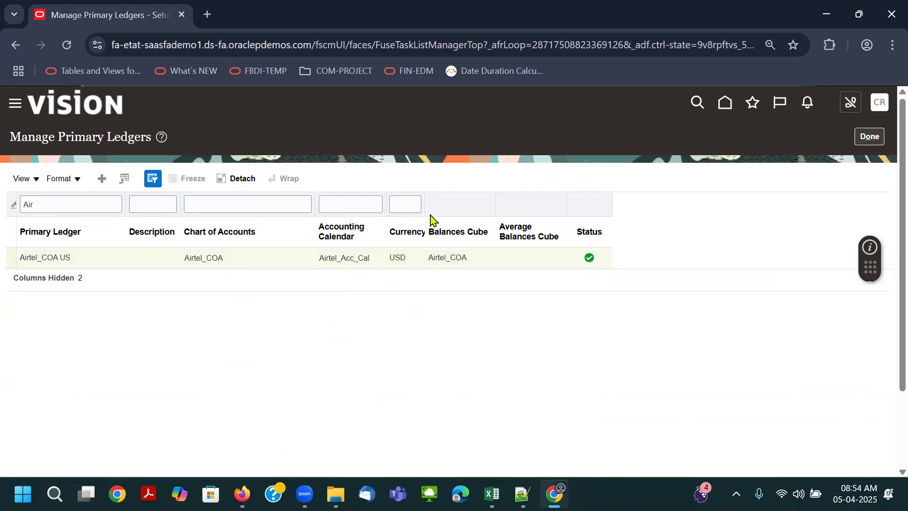
{"action": "left_click_drag", "start_coordinate": [425, 212], "coordinate": [475, 237]}
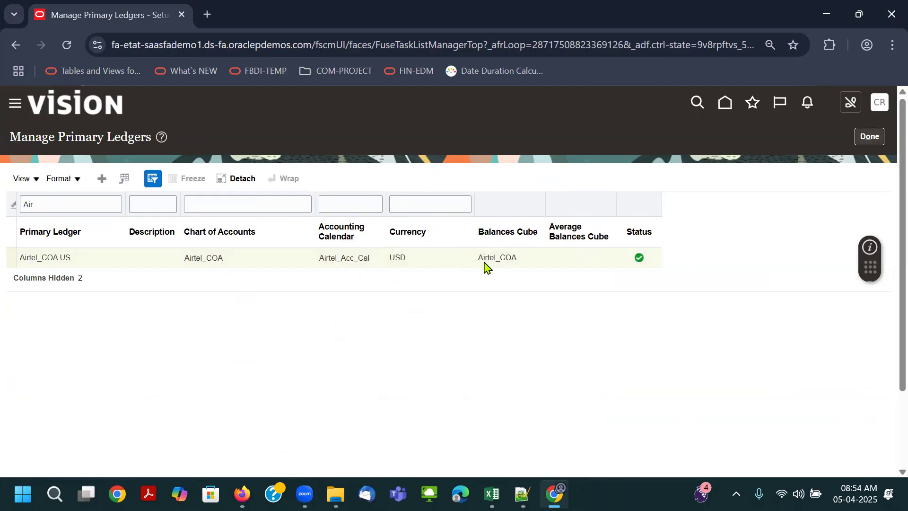
{"action": "left_click", "coordinate": [867, 136]}
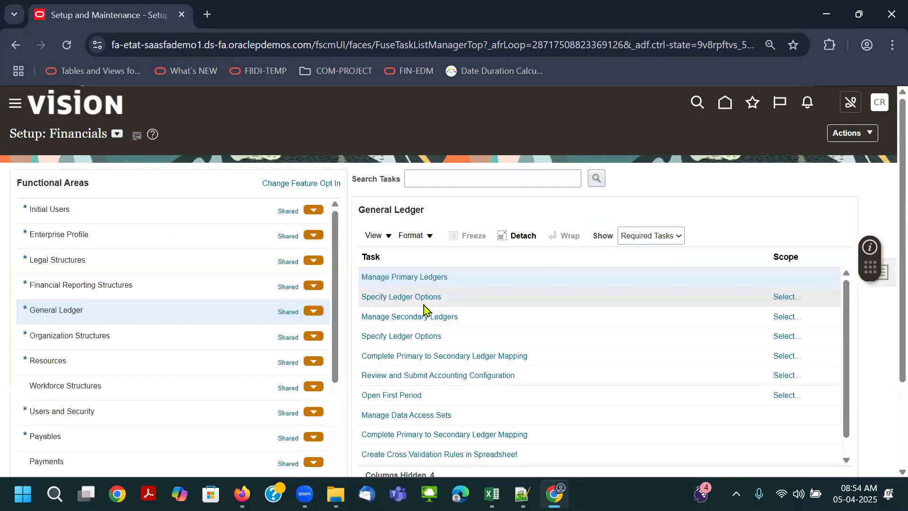
- Open the Specify Ledger Options task with the primary ledger scope set to Airtel_COA US, found by filtering on Air
{"action": "left_click", "coordinate": [407, 297]}
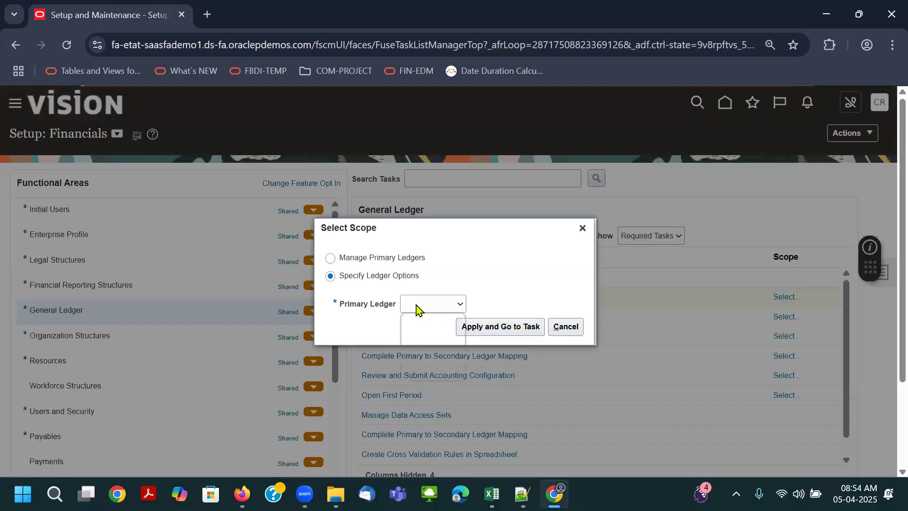
{"action": "left_click", "coordinate": [419, 352]}
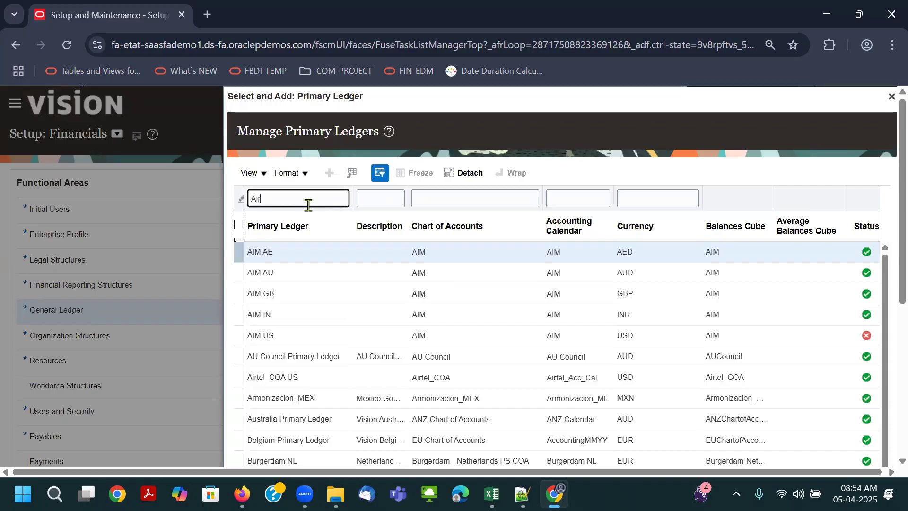
{"action": "key", "text": "Return"}
{"action": "left_click", "coordinate": [323, 336]}
{"action": "left_click", "coordinate": [277, 378]}
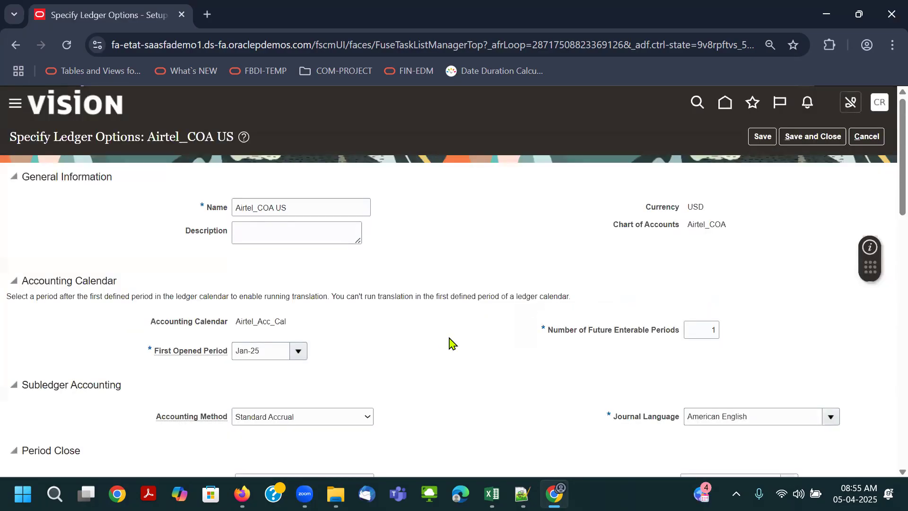
- Review the ledger options, including the assigned chart of accounts and accounting calendar
{"action": "double_click", "coordinate": [698, 225]}
{"action": "double_click", "coordinate": [258, 317]}
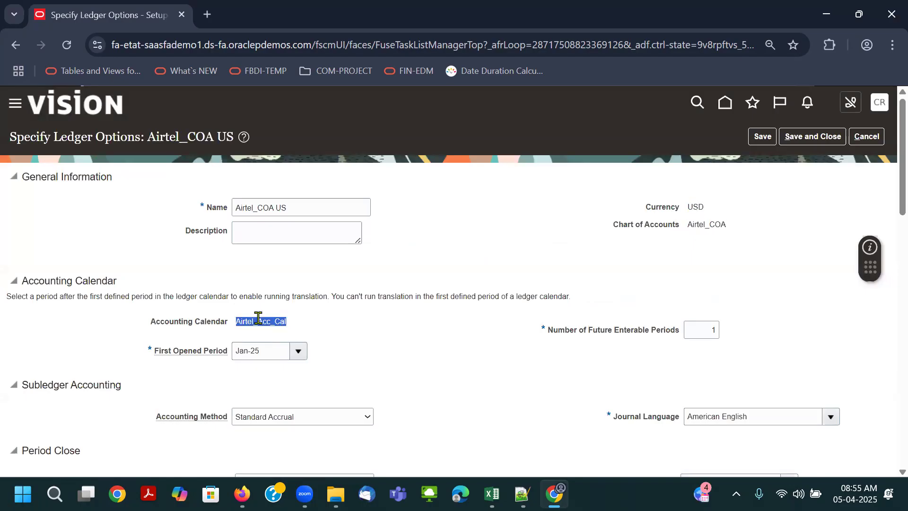
{"action": "scroll", "coordinate": [402, 364], "scroll_direction": "down", "scroll_amount": 2}
{"action": "scroll", "coordinate": [408, 357], "scroll_direction": "up", "scroll_amount": 2}
- Rename the ledger to Airtel Primary Ledger-USD, checking the naming in the RapidImplementationForGeneralLedger workbook
{"action": "left_click_drag", "start_coordinate": [347, 207], "coordinate": [258, 204]}
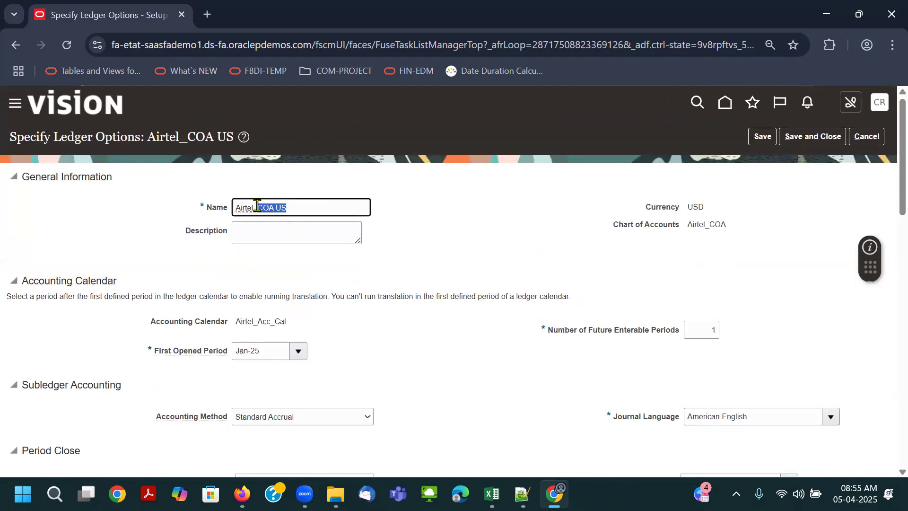
{"action": "key", "text": "BackSpace"}
{"action": "key", "text": "alt+Tab"}
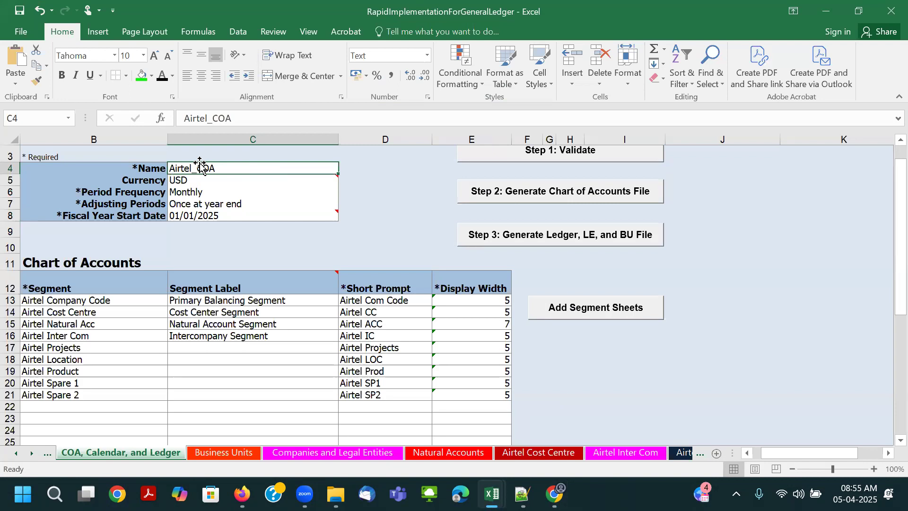
{"action": "key", "text": "alt+Tab"}
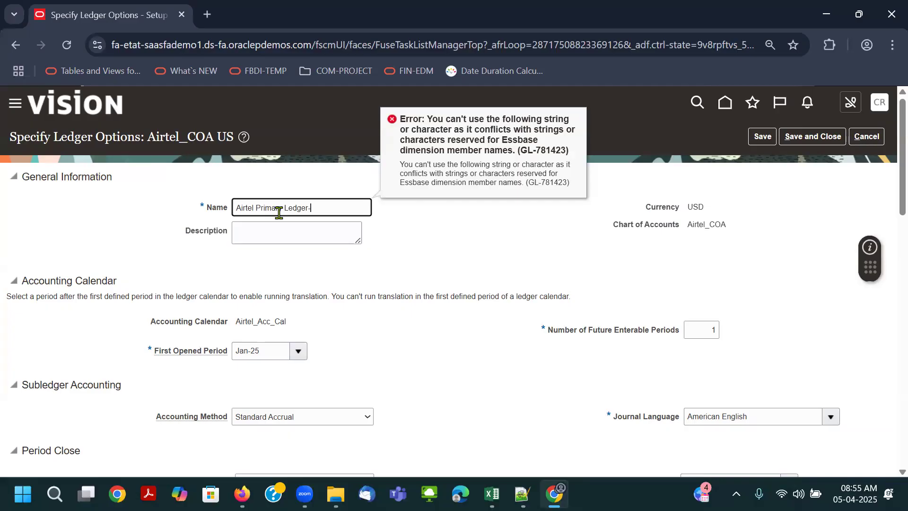
- Copy the ledger name Airtel Primary Ledger-USD into the ledger's description
{"action": "left_click_drag", "start_coordinate": [379, 211], "coordinate": [110, 206]}
{"action": "left_click", "coordinate": [351, 205]}
{"action": "key", "text": "ctrl+a"}
{"action": "key", "text": "ctrl+c"}
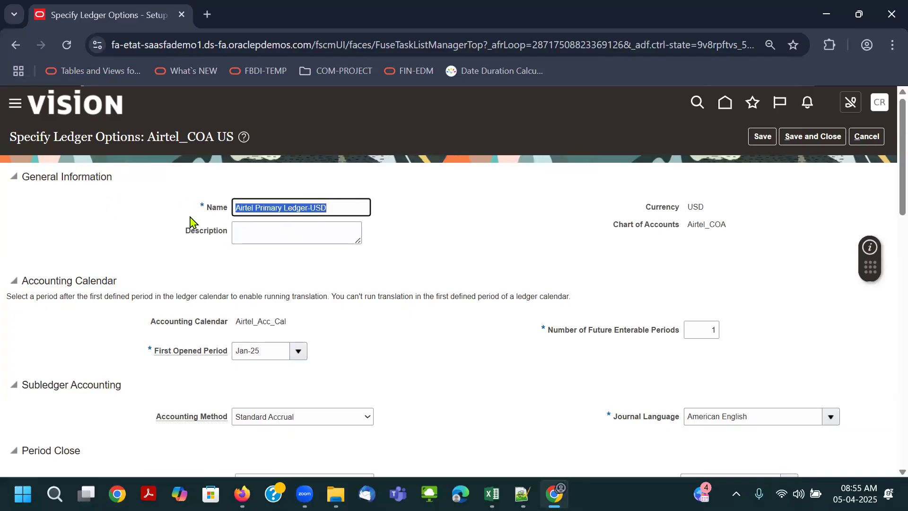
{"action": "left_click", "coordinate": [265, 237]}
{"action": "key", "text": "ctrl+v"}
{"action": "left_click", "coordinate": [488, 227]}
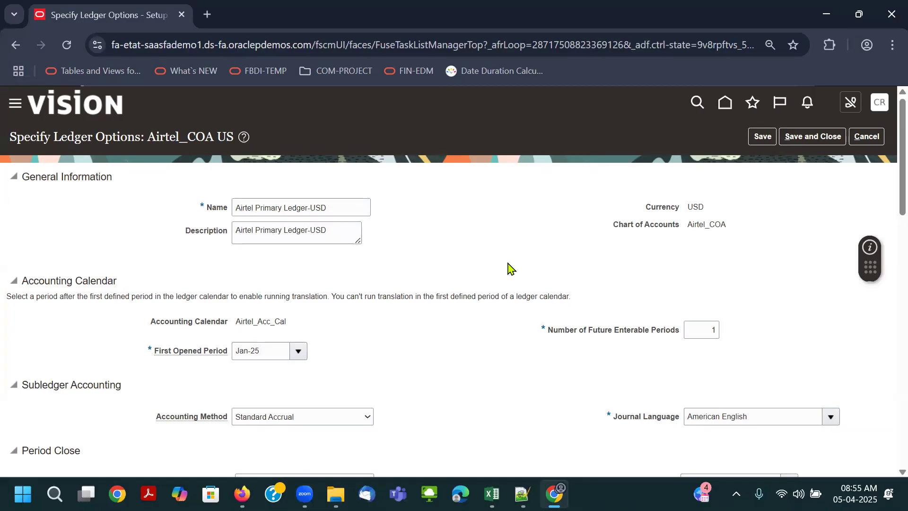
- Open the Retained Earnings Account segments, review the company and intercompany values, and accept the existing combination
{"action": "scroll", "coordinate": [510, 268], "scroll_direction": "down", "scroll_amount": 2}
{"action": "scroll", "coordinate": [515, 300], "scroll_direction": "down", "scroll_amount": 3}
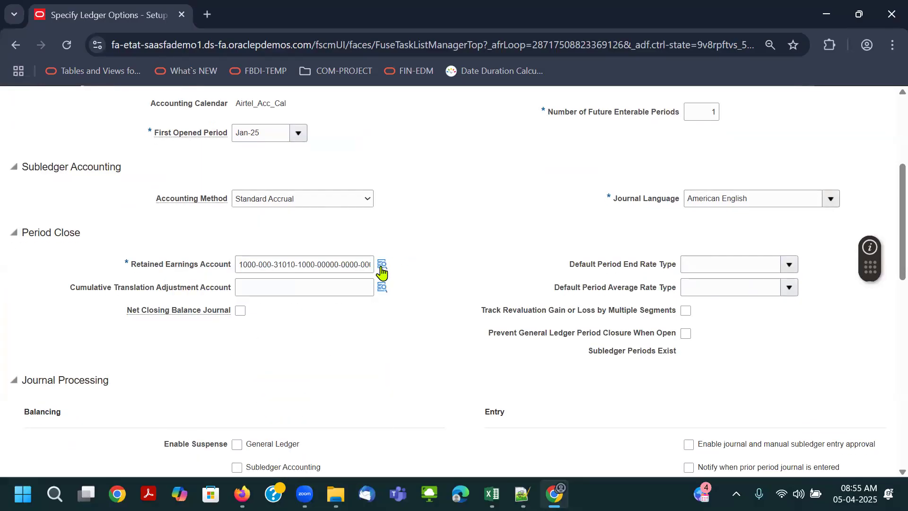
{"action": "left_click", "coordinate": [384, 264]}
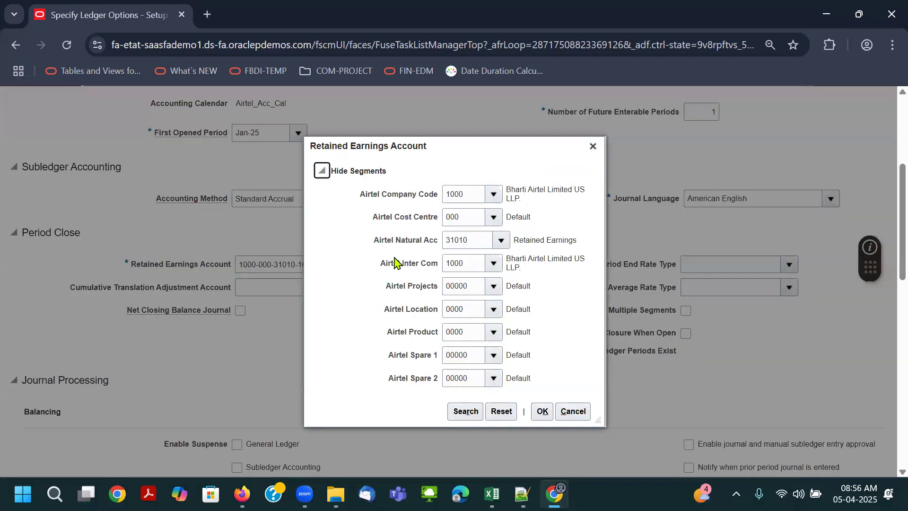
{"action": "left_click_drag", "start_coordinate": [383, 264], "coordinate": [442, 264]}
{"action": "left_click", "coordinate": [472, 263]}
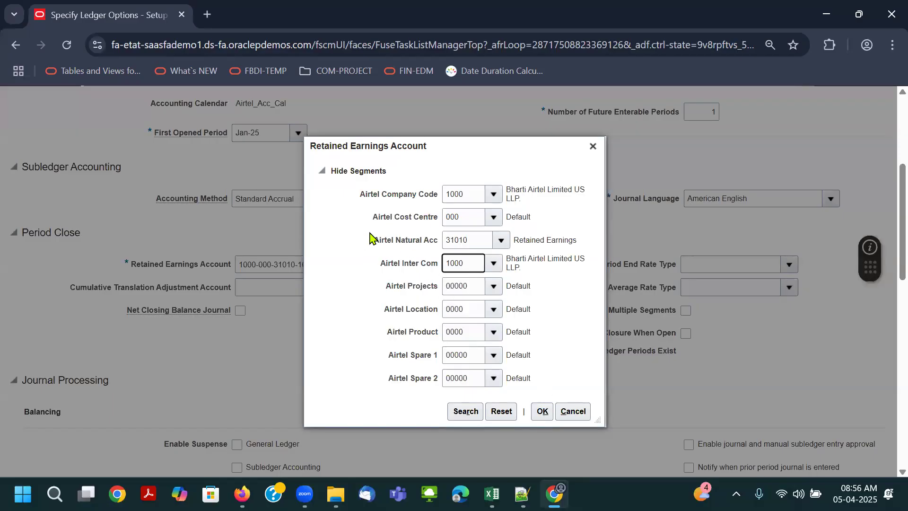
{"action": "left_click_drag", "start_coordinate": [360, 195], "coordinate": [431, 199]}
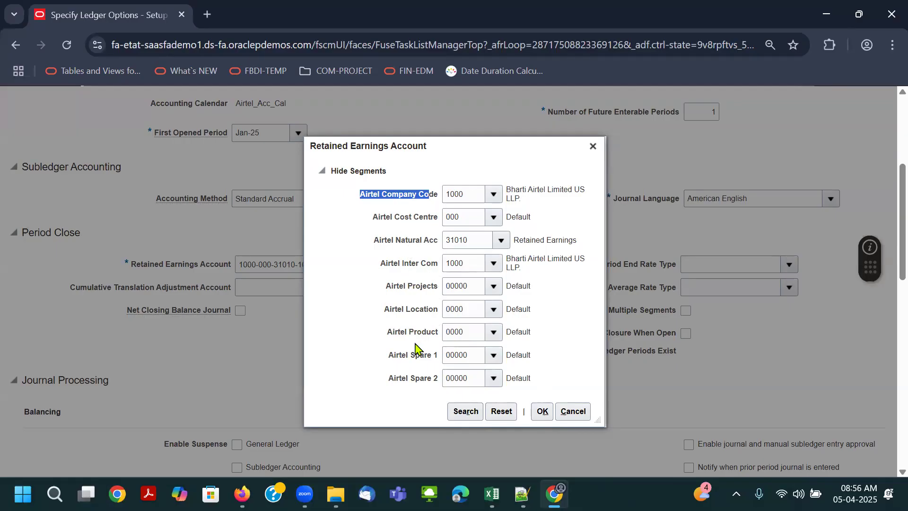
{"action": "left_click", "coordinate": [542, 411]}
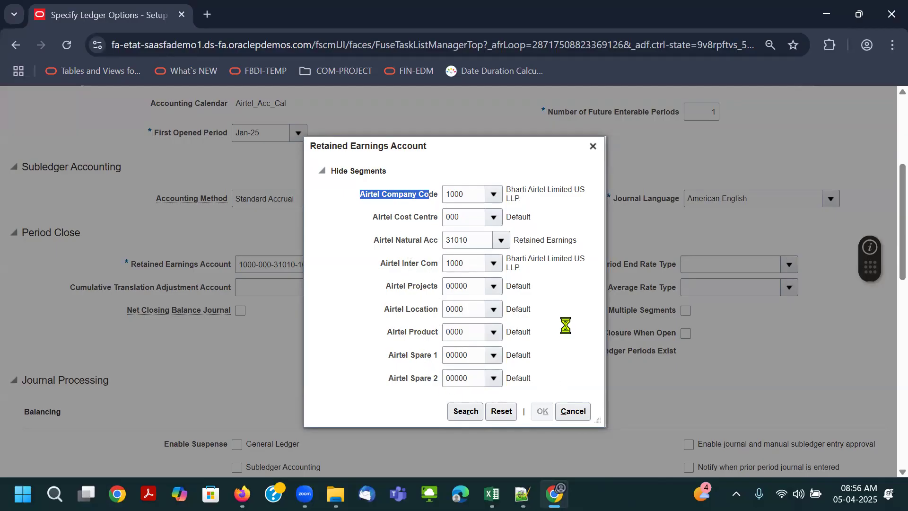
- Review the ledger's period close, journal processing, intercompany and sequencing options, including the rounding and entered currency balancing accounts
{"action": "scroll", "coordinate": [568, 326], "scroll_direction": "down", "scroll_amount": 15}
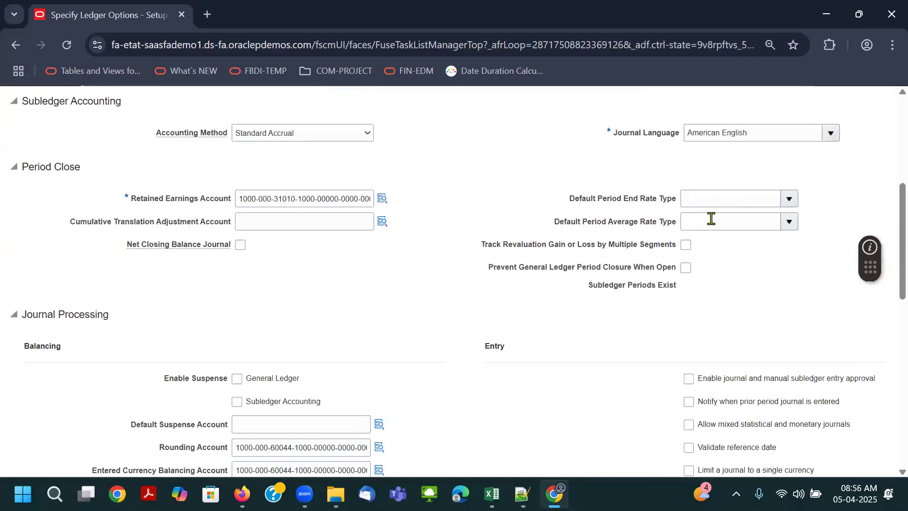
{"action": "scroll", "coordinate": [550, 321], "scroll_direction": "down", "scroll_amount": 4}
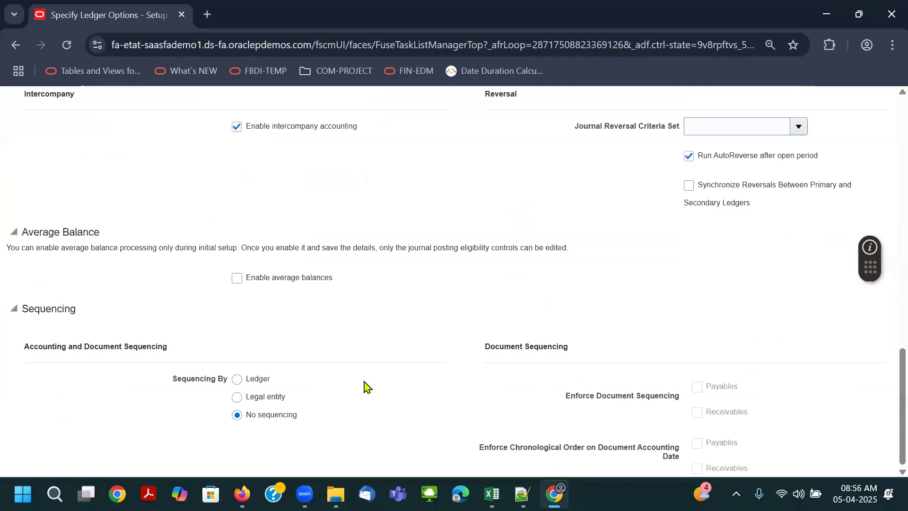
{"action": "scroll", "coordinate": [397, 387], "scroll_direction": "up", "scroll_amount": 6}
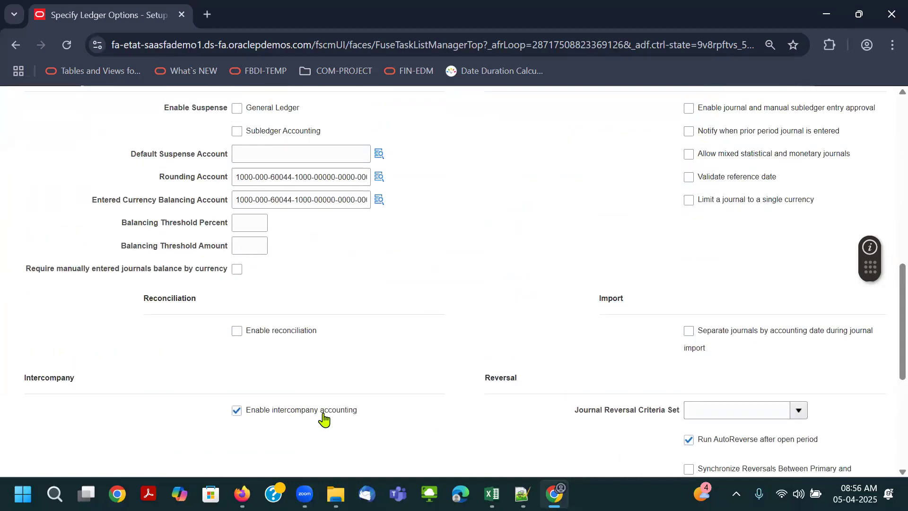
{"action": "scroll", "coordinate": [331, 260], "scroll_direction": "up", "scroll_amount": 1}
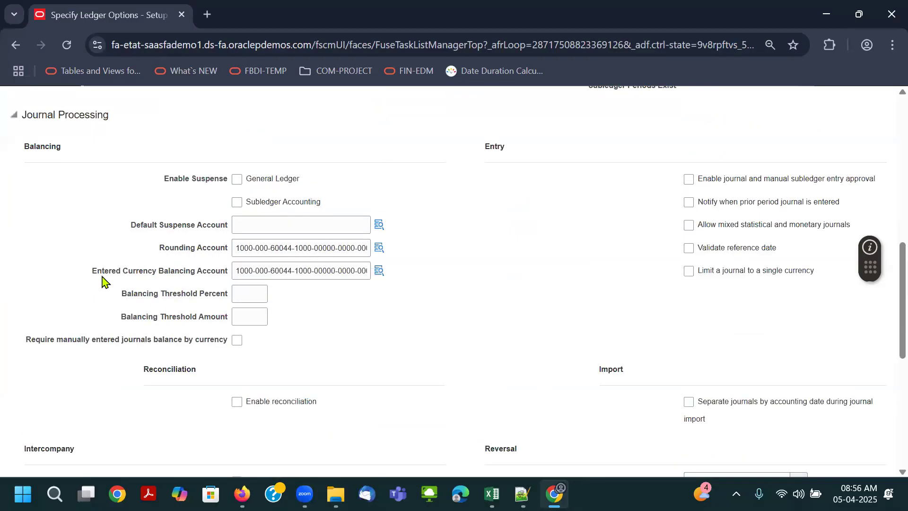
{"action": "scroll", "coordinate": [411, 289], "scroll_direction": "up", "scroll_amount": 1}
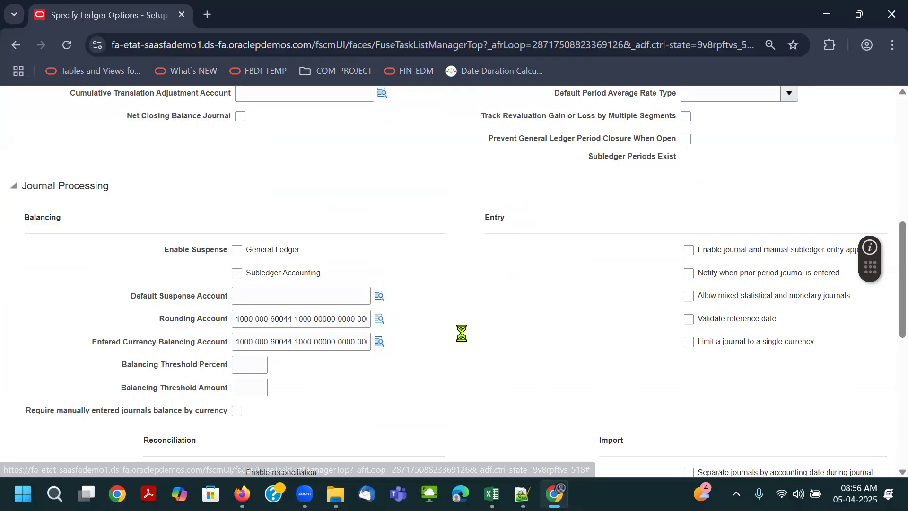
{"action": "mouse_move", "coordinate": [378, 324]}
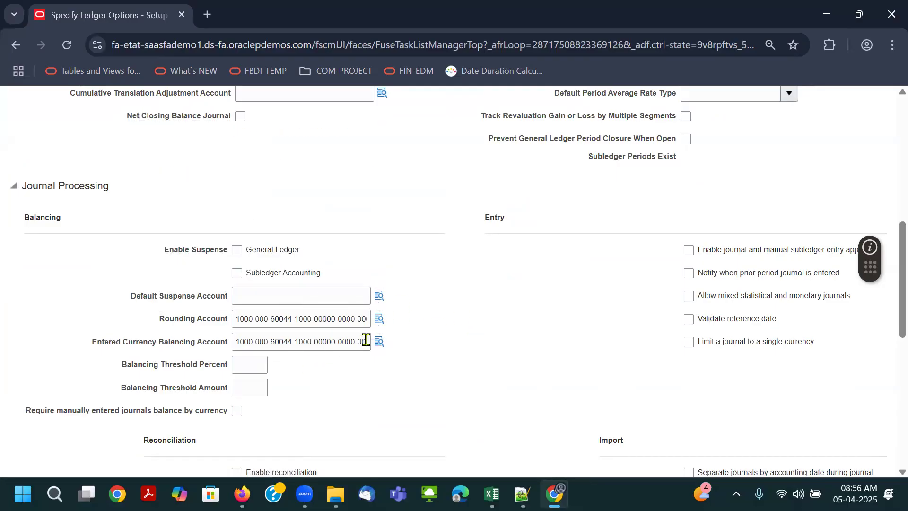
{"action": "mouse_move", "coordinate": [381, 344]}
- Save and close the ledger options, accepting the retained earnings account warning
{"action": "scroll", "coordinate": [542, 323], "scroll_direction": "up", "scroll_amount": 5}
{"action": "scroll", "coordinate": [787, 197], "scroll_direction": "up", "scroll_amount": 1}
{"action": "left_click", "coordinate": [805, 140]}
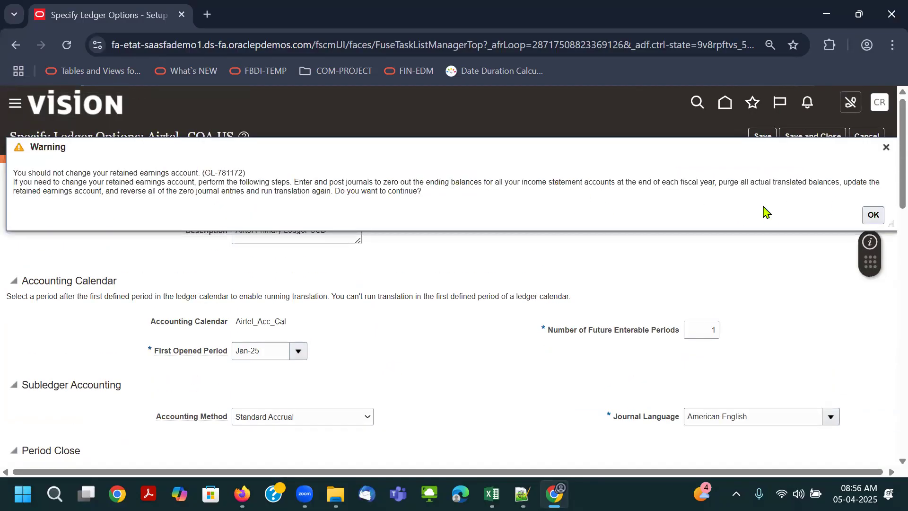
{"action": "left_click", "coordinate": [872, 215]}
{"action": "left_click", "coordinate": [808, 138]}
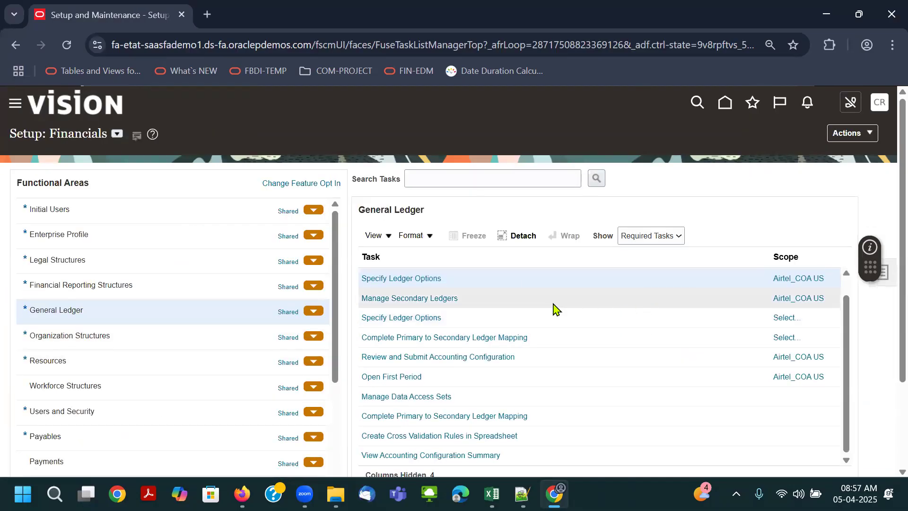
- Open the Manage Legal Addresses task under Legal Structures and search Address Line 1 for air
{"action": "left_click", "coordinate": [428, 178]}
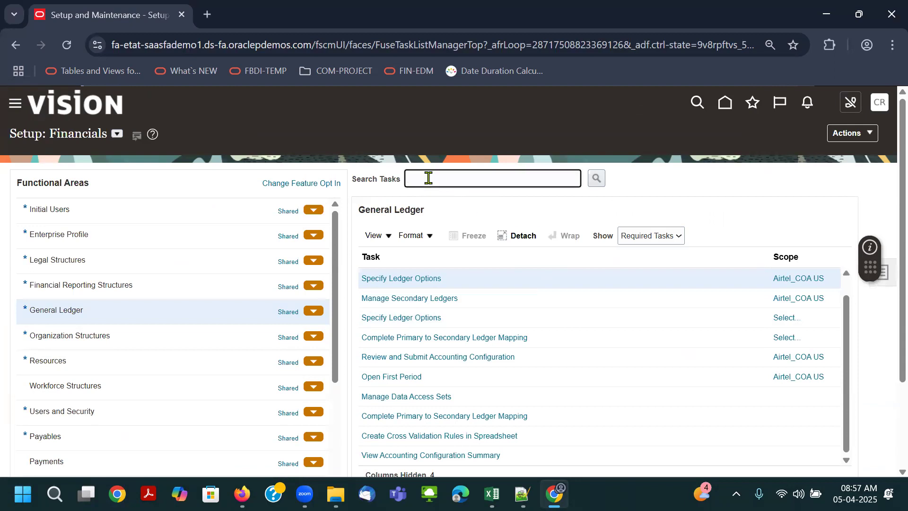
{"action": "left_click", "coordinate": [150, 261]}
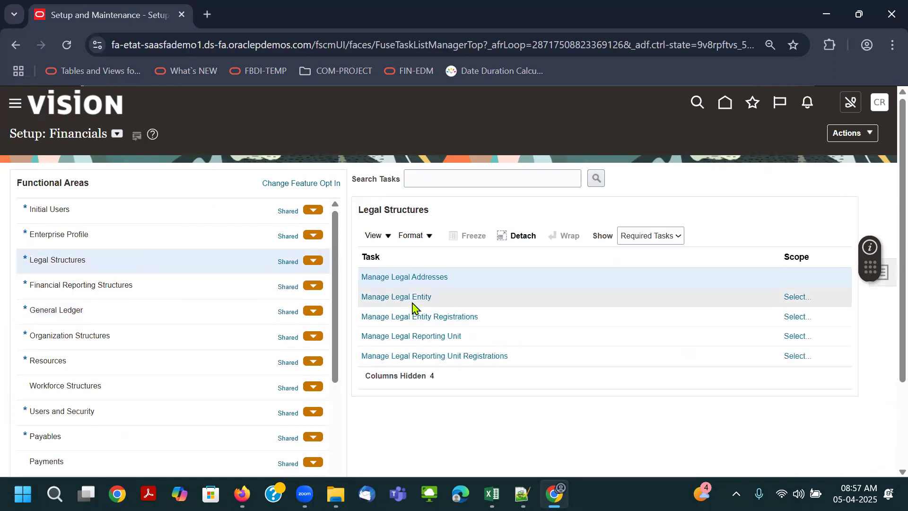
{"action": "left_click", "coordinate": [422, 280]}
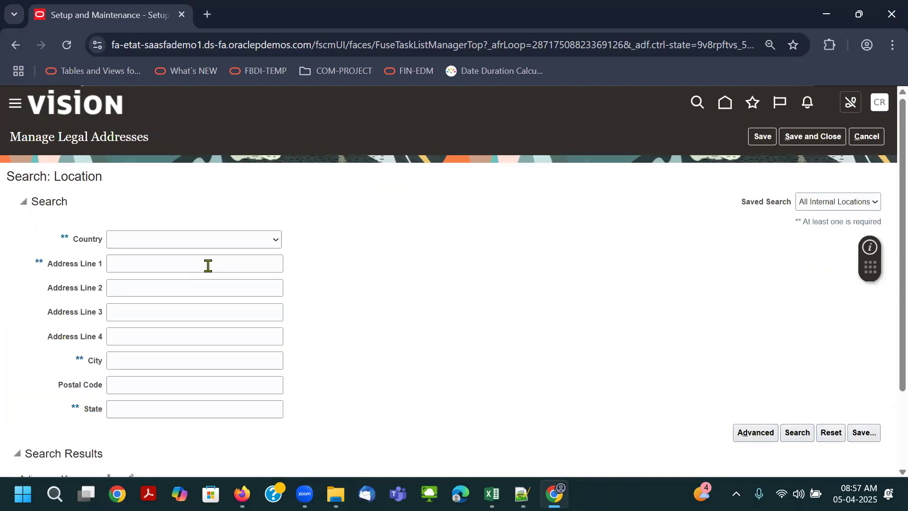
{"action": "left_click", "coordinate": [172, 262]}
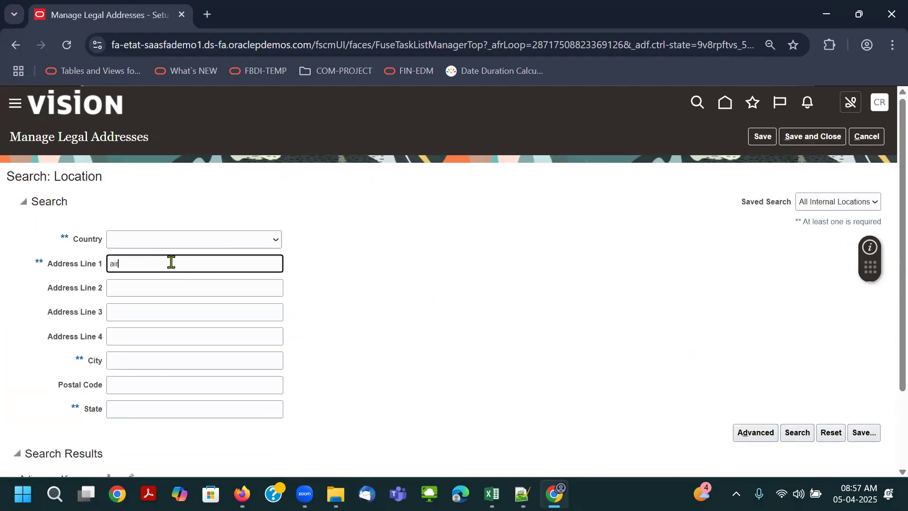
{"action": "scroll", "coordinate": [286, 245], "scroll_direction": "down", "scroll_amount": 3}
- Open the Airtel US Legal Address for review and return to the task list without changing it
{"action": "left_click", "coordinate": [128, 384]}
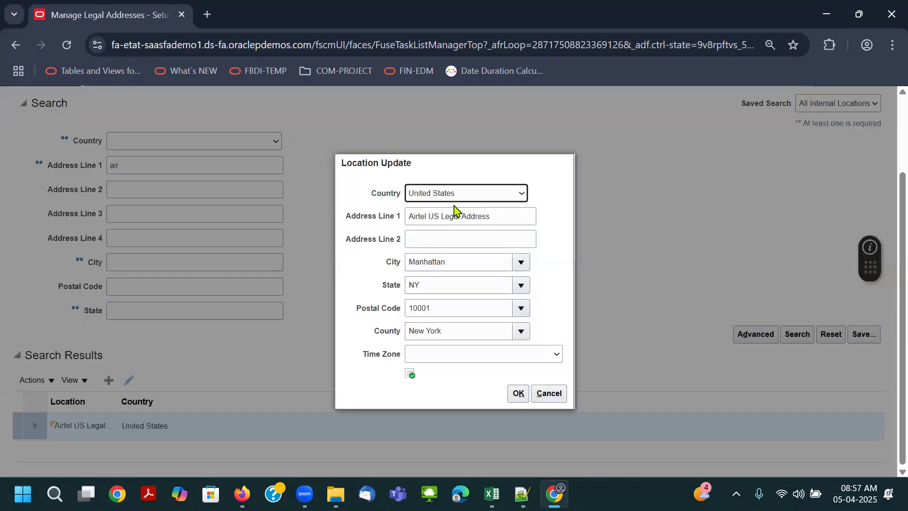
{"action": "key", "text": "Tab"}
{"action": "left_click", "coordinate": [548, 393]}
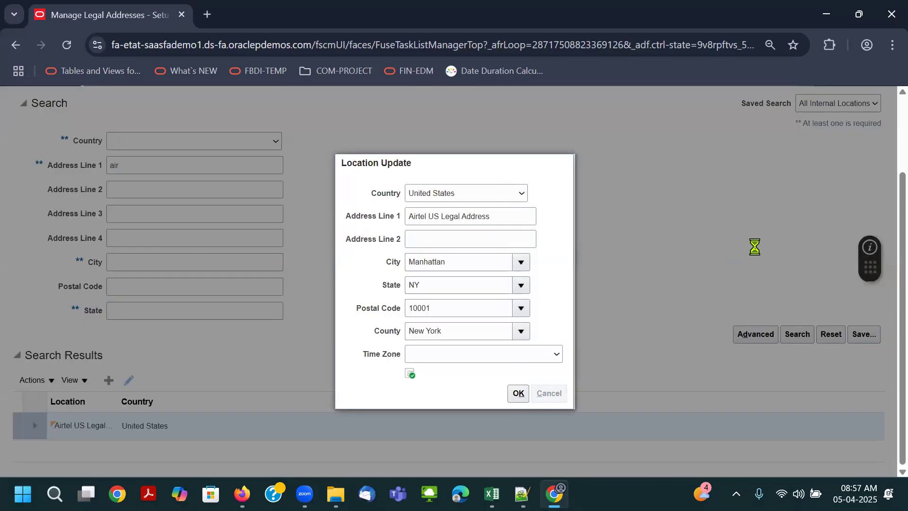
{"action": "scroll", "coordinate": [871, 123], "scroll_direction": "up", "scroll_amount": 3}
{"action": "left_click", "coordinate": [869, 134]}
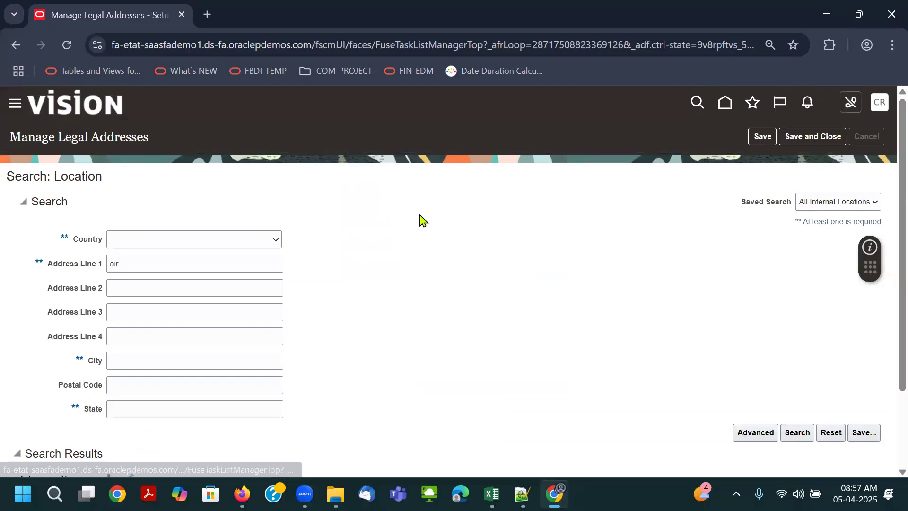
- Start the Manage Legal Entity task and choose Select and Add for its legal entity scope
{"action": "left_click", "coordinate": [411, 297]}
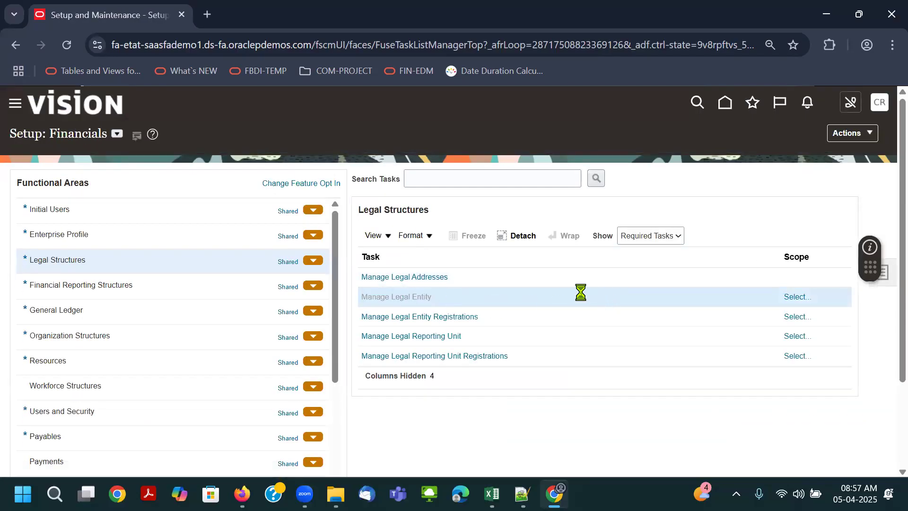
{"action": "left_click", "coordinate": [389, 301]}
{"action": "left_click", "coordinate": [415, 352]}
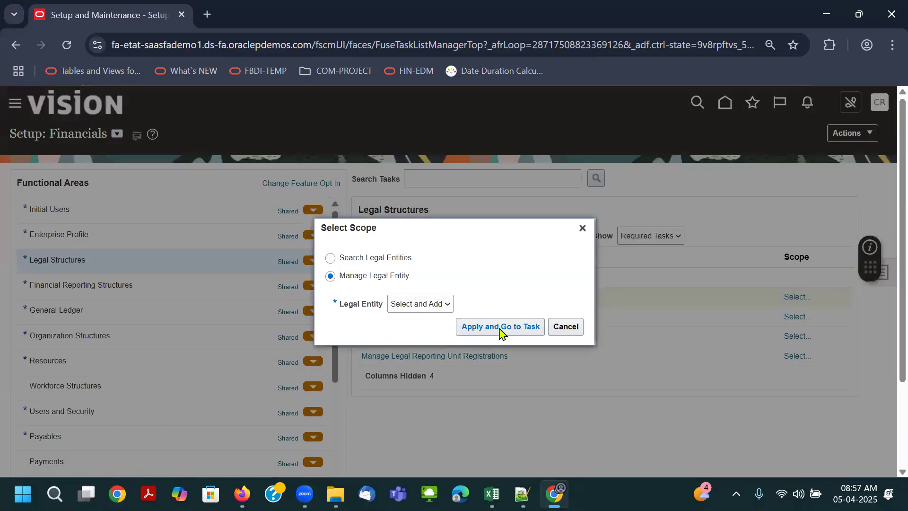
{"action": "left_click", "coordinate": [526, 328]}
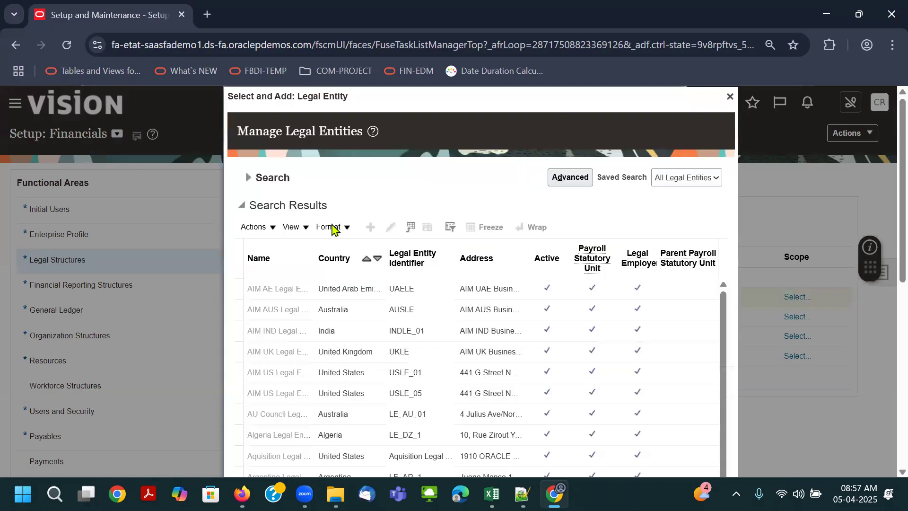
- Search the legal entities by name for air and for Bha, and apply the Bharti Airtel entity as the task scope
{"action": "left_click", "coordinate": [255, 178]}
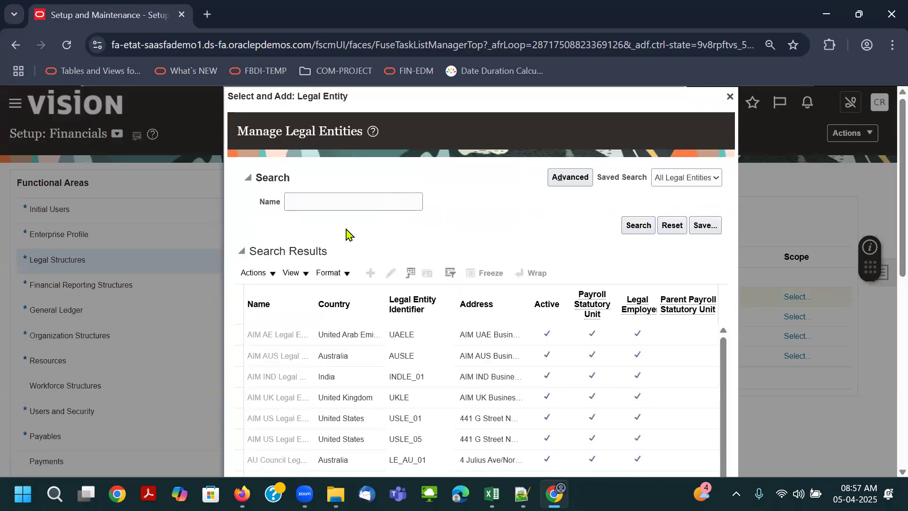
{"action": "left_click", "coordinate": [324, 206]}
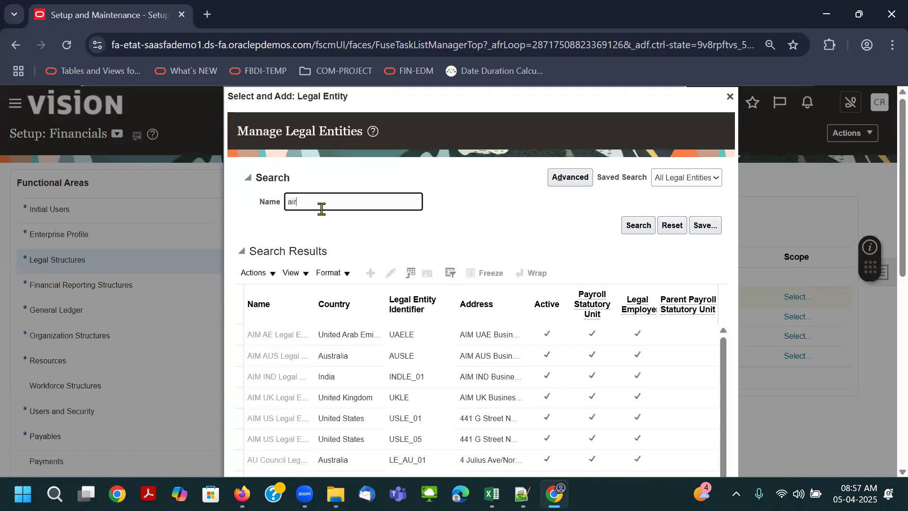
{"action": "key", "text": "Return"}
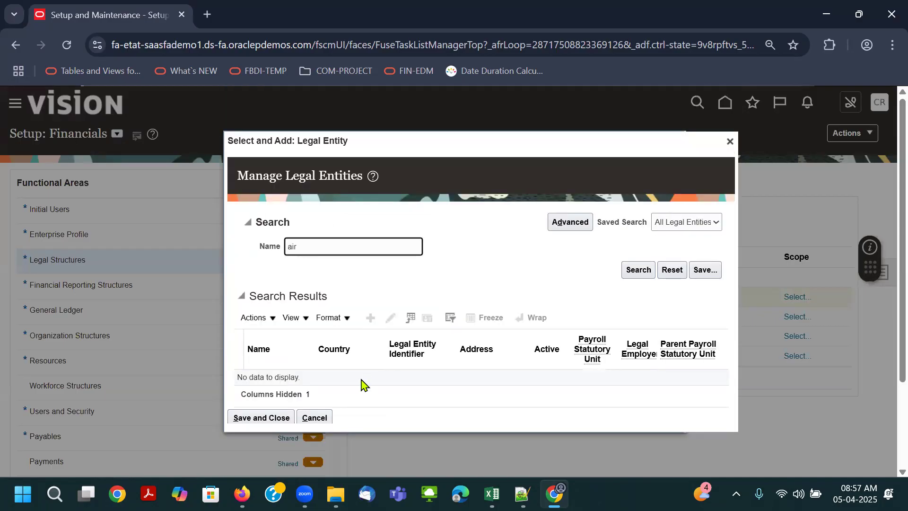
{"action": "left_click", "coordinate": [259, 250]}
{"action": "type", "text": "Bha"}
{"action": "key", "text": "Return"}
{"action": "left_click", "coordinate": [316, 352]}
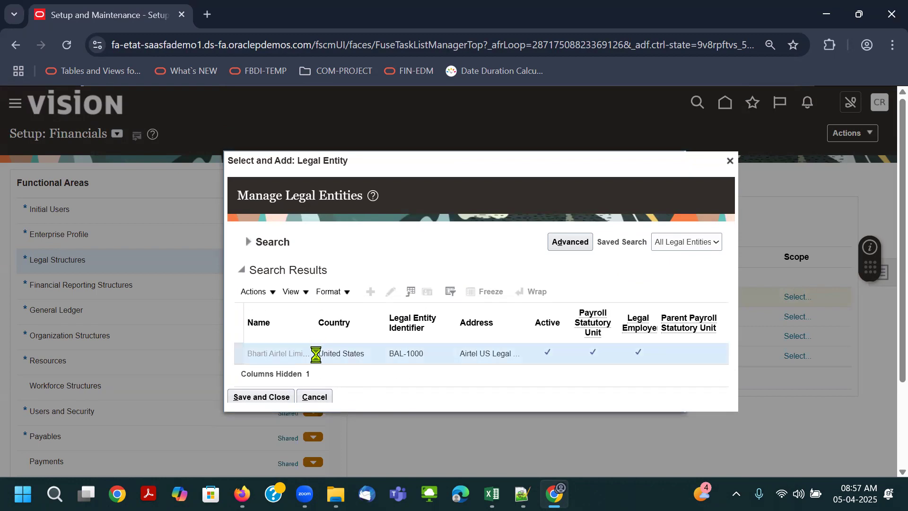
{"action": "left_click", "coordinate": [265, 397]}
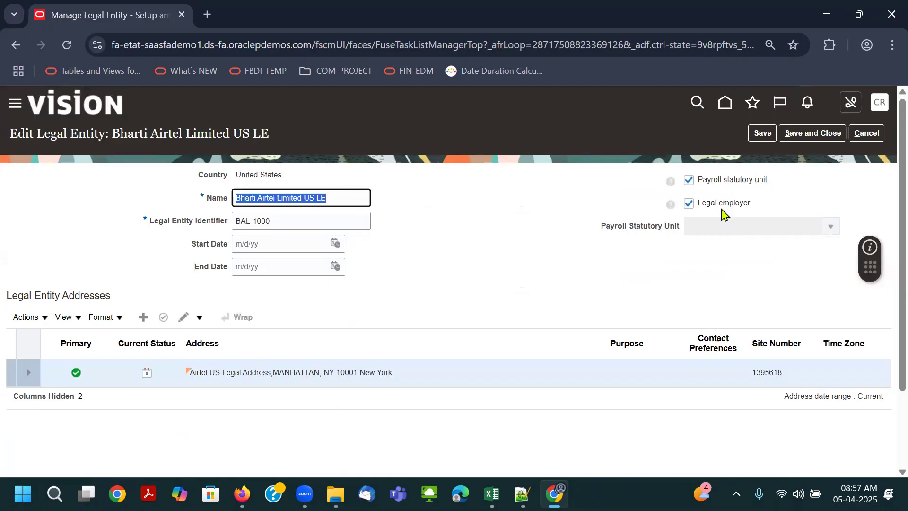
- Review the Bharti Airtel Limited US LE identifier and address, and save and close the legal entity
{"action": "left_click", "coordinate": [293, 218]}
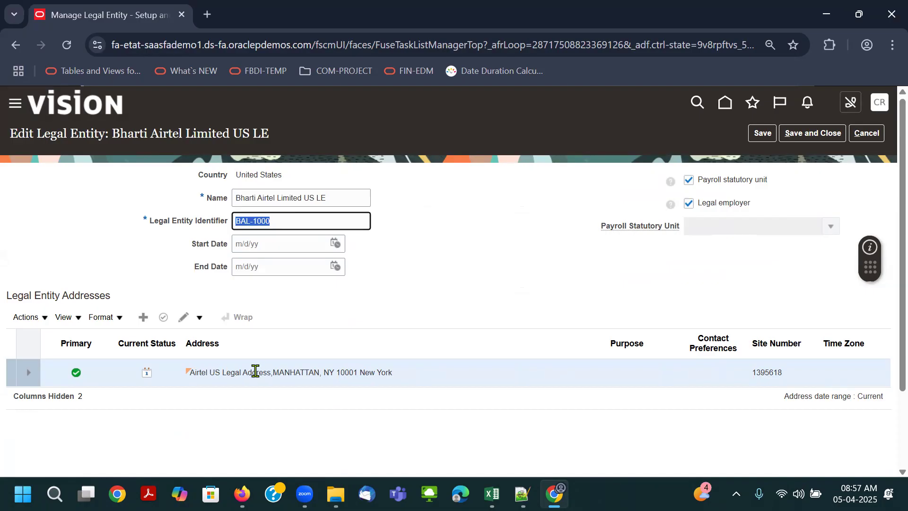
{"action": "left_click", "coordinate": [812, 133]}
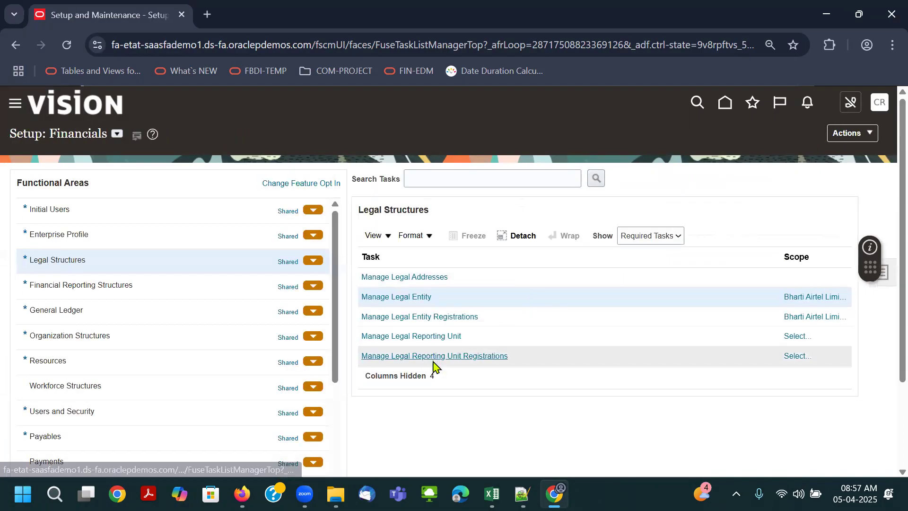
{"action": "left_click", "coordinate": [441, 185]}
{"action": "type", "text": "assing"}
{"action": "key", "text": "Return"}
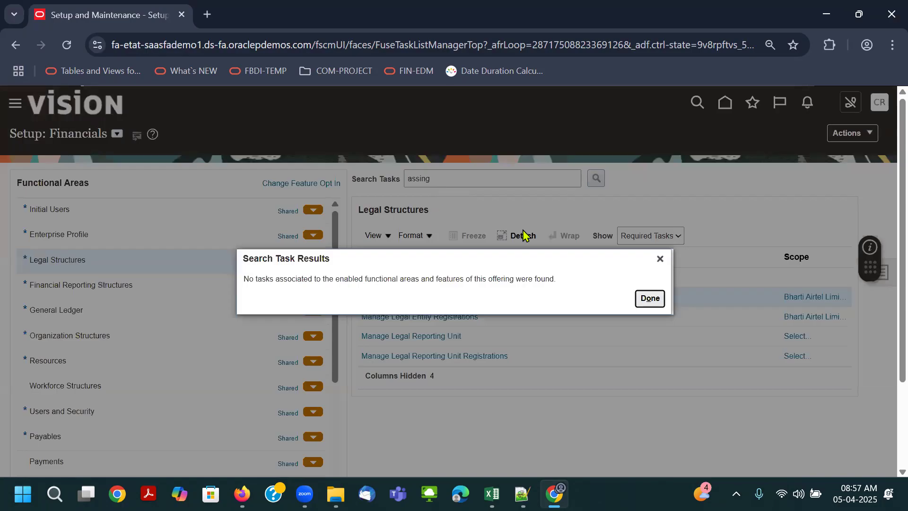
{"action": "left_click", "coordinate": [649, 298]}
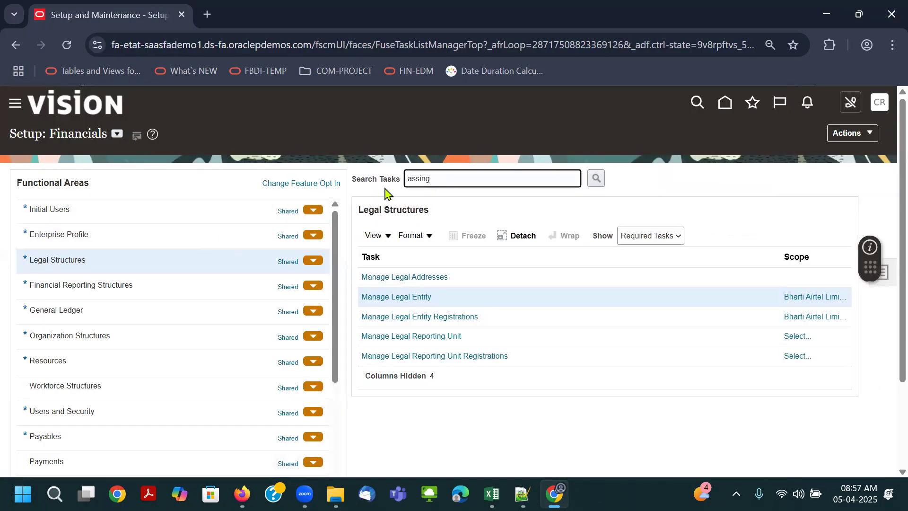
- Search the setup tasks for Assign%Le, open Assign Legal Entities to review the ledger's legal entity assignment, and return without saving
{"action": "key", "text": "ctrl+a"}
{"action": "type", "text": "Assign%Le"}
{"action": "key", "text": "Return"}
{"action": "left_click", "coordinate": [296, 210]}
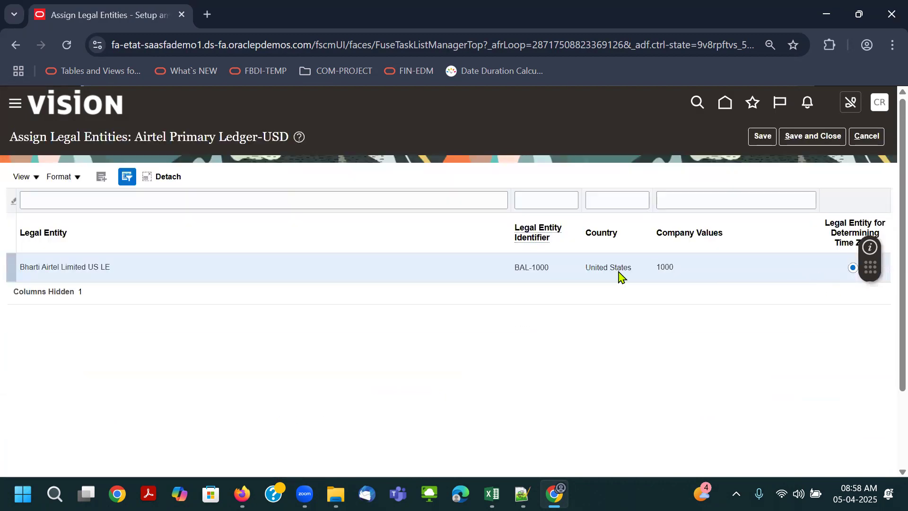
{"action": "left_click", "coordinate": [867, 141]}
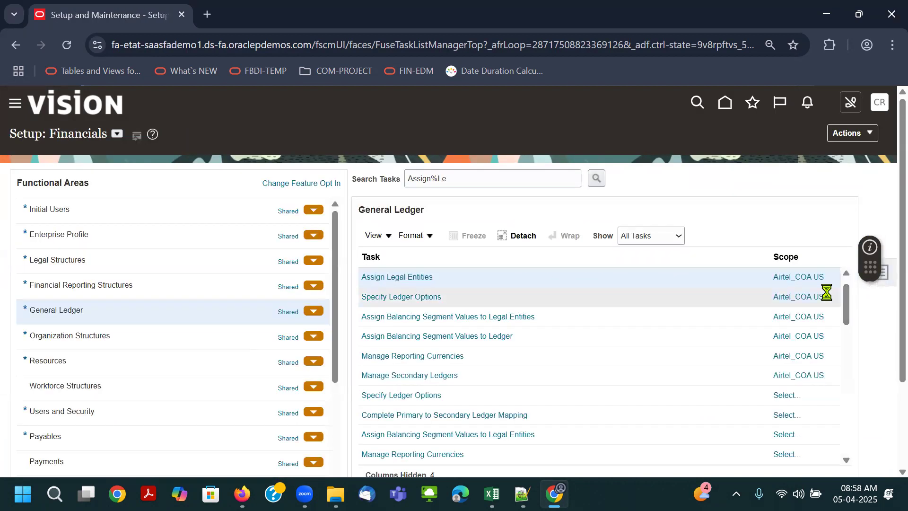
- Widen the Scope column and use Select and Add to set Airtel Primary Ledger-USD as the primary ledger scope for Assign Legal Entities
{"action": "left_click_drag", "start_coordinate": [773, 256], "coordinate": [638, 255]}
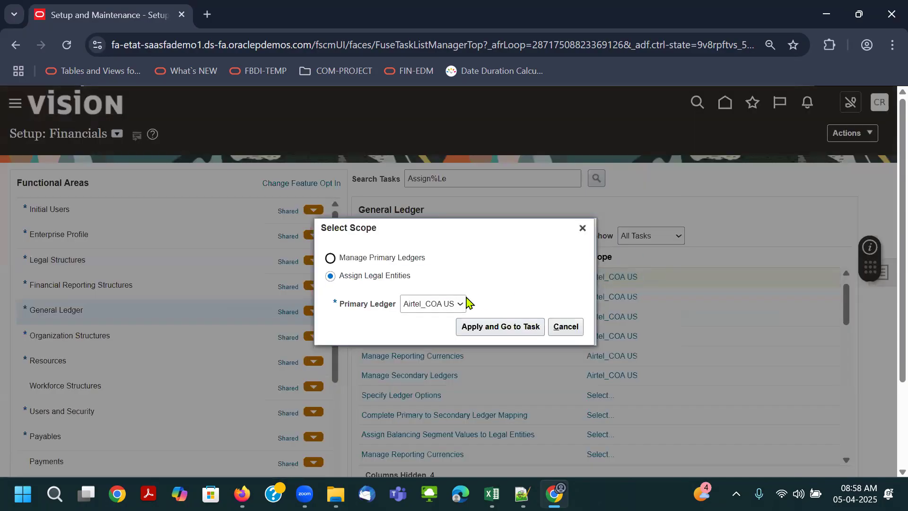
{"action": "left_click", "coordinate": [459, 304]}
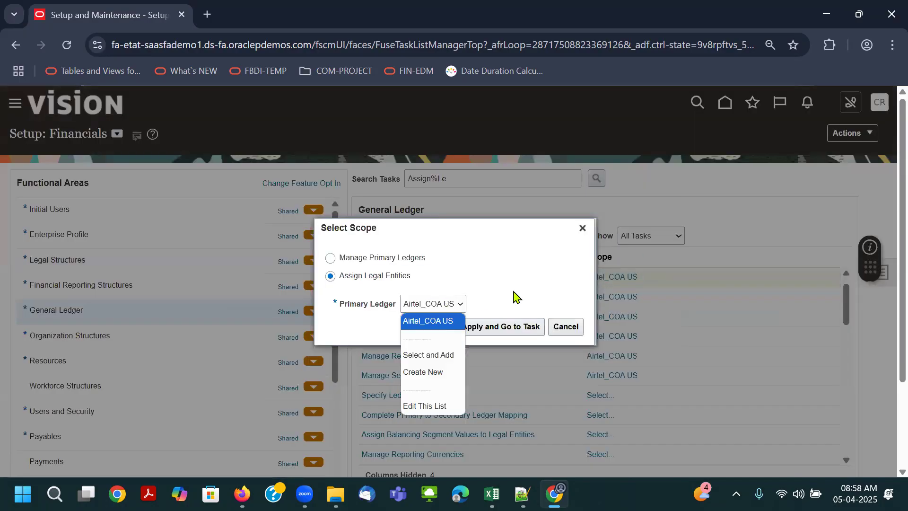
{"action": "left_click", "coordinate": [461, 354]}
{"action": "left_click", "coordinate": [505, 326]}
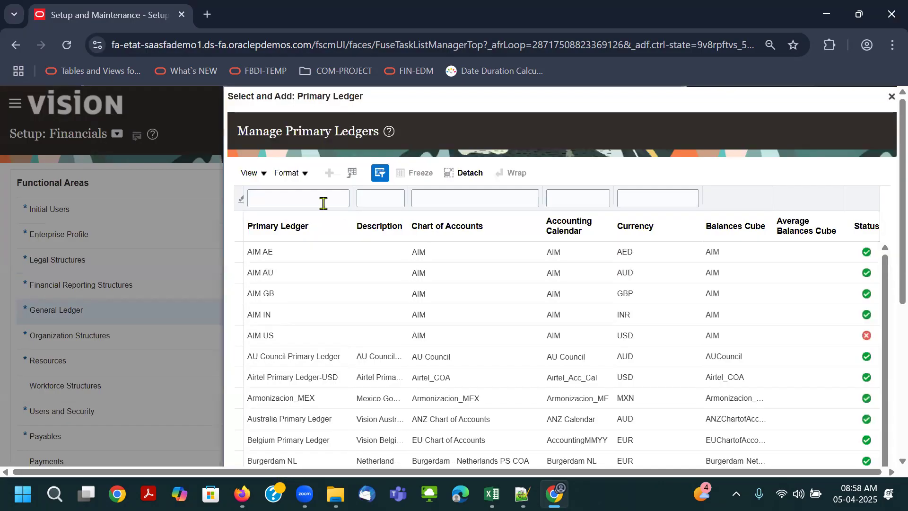
{"action": "left_click", "coordinate": [323, 199]}
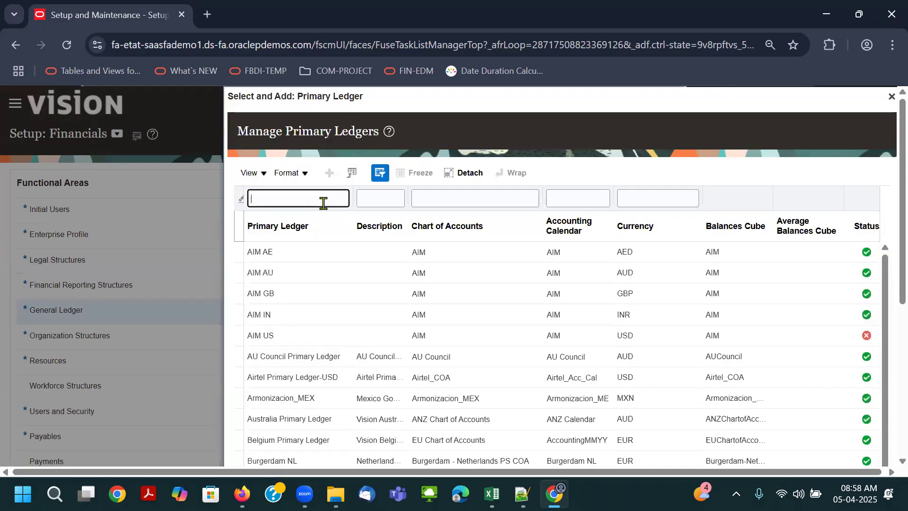
{"action": "key", "text": "Return"}
{"action": "left_click", "coordinate": [324, 335]}
{"action": "left_click", "coordinate": [279, 377]}
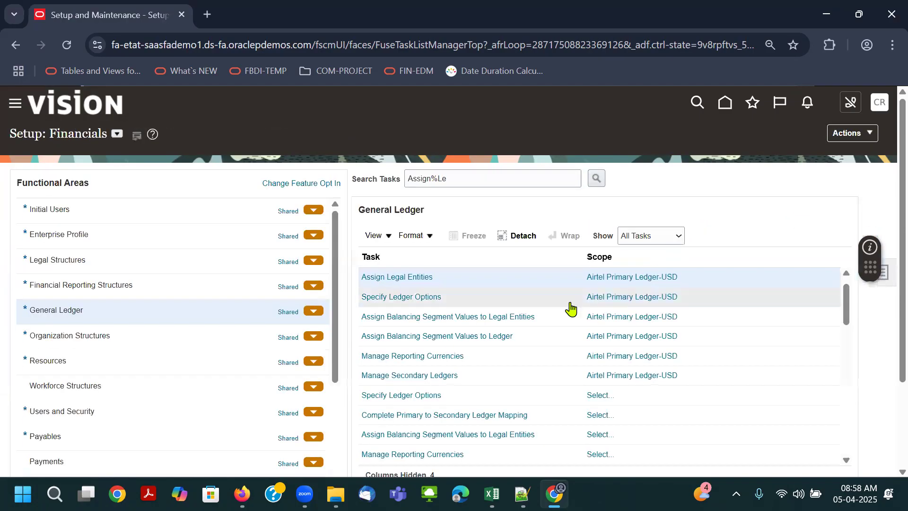
- Compare the company value assigned to Bharti Airtel Limited US LE with the Companies and Legal Entities sheet in Excel, and save and close the assignment
{"action": "left_click", "coordinate": [374, 316]}
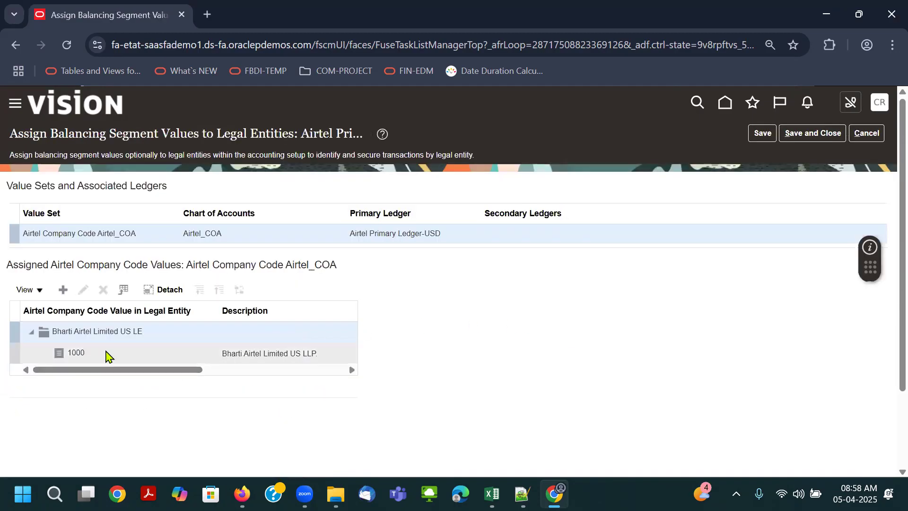
{"action": "key", "text": "alt+Tab"}
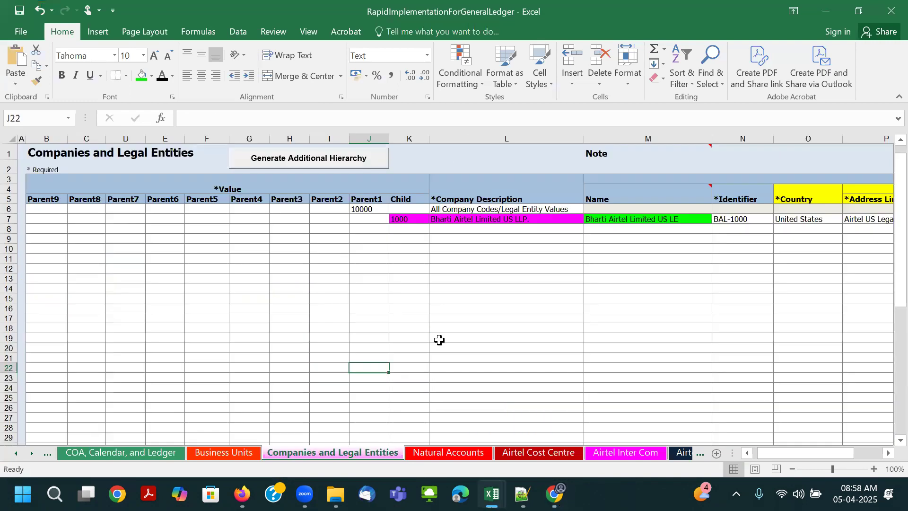
{"action": "left_click", "coordinate": [398, 211]}
{"action": "left_click", "coordinate": [454, 217]}
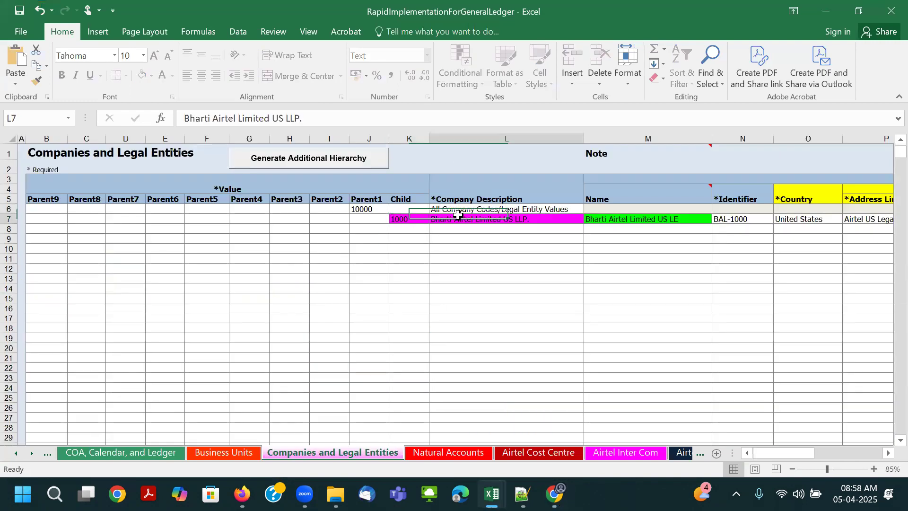
{"action": "left_click", "coordinate": [605, 219]}
{"action": "key", "text": "alt+Tab"}
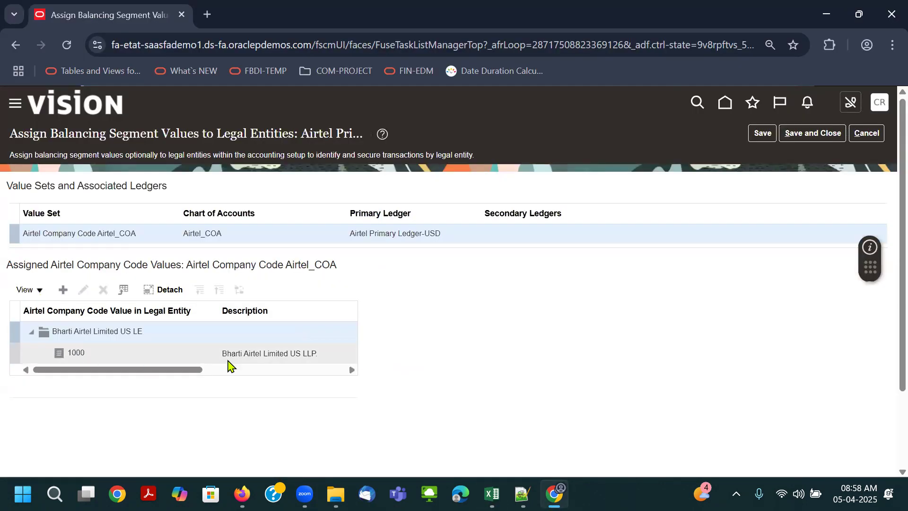
{"action": "key", "text": "alt+Tab"}
{"action": "key", "text": "alt+Tab"}
{"action": "left_click", "coordinate": [806, 134]}
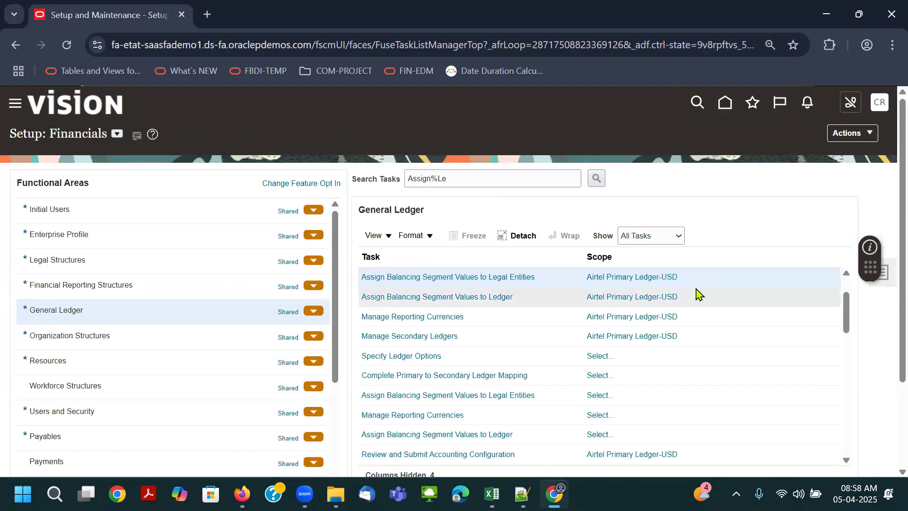
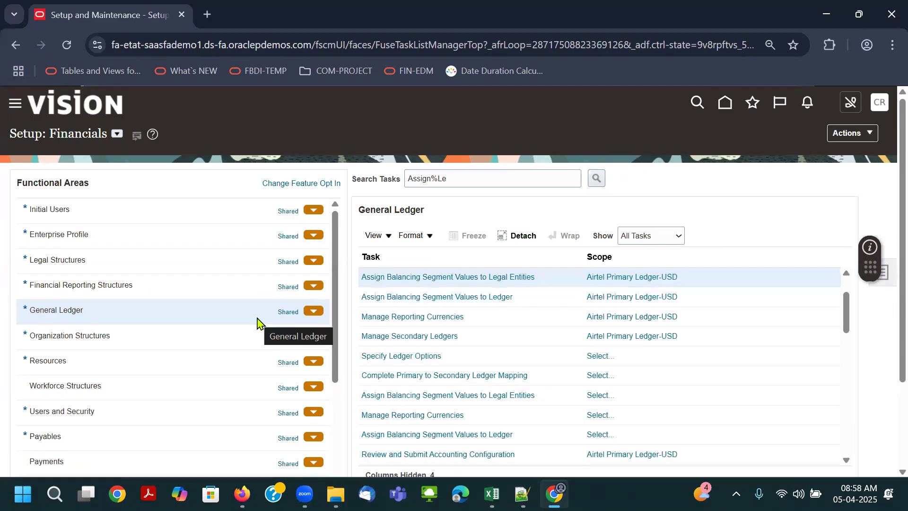
- Review the accounting configuration for Airtel Primary Ledger-USD and leave it without submitting
{"action": "left_click", "coordinate": [468, 452]}
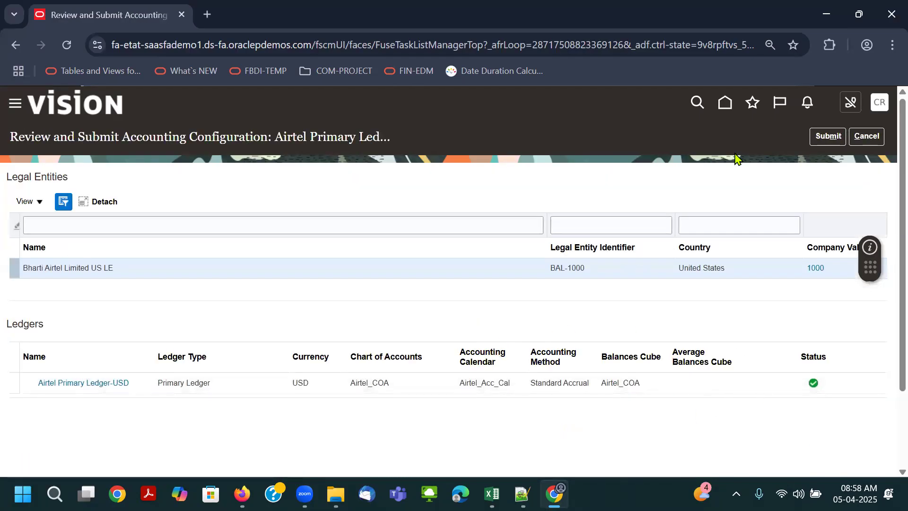
{"action": "left_click", "coordinate": [859, 139]}
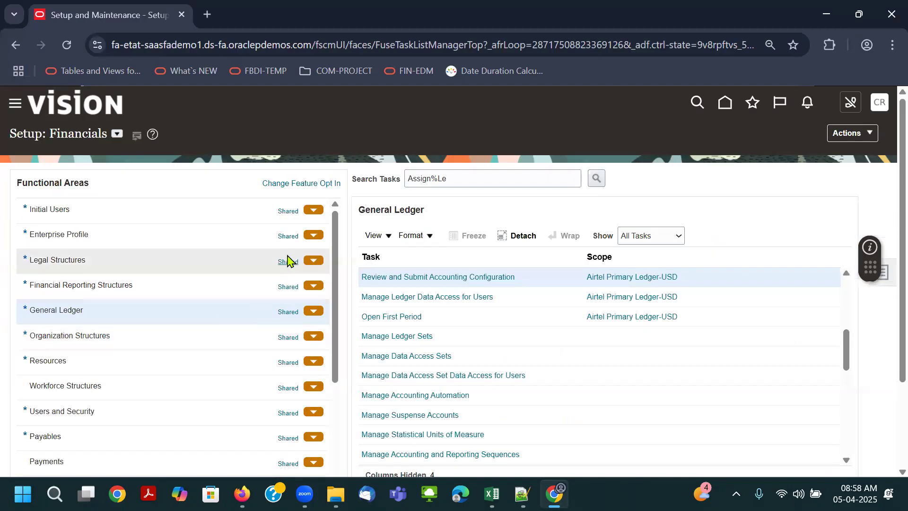
- Search the setup tasks for "acc%hir" and dismiss the search results
{"action": "triple_click", "coordinate": [478, 180]}
{"action": "type", "text": "acc%h"}
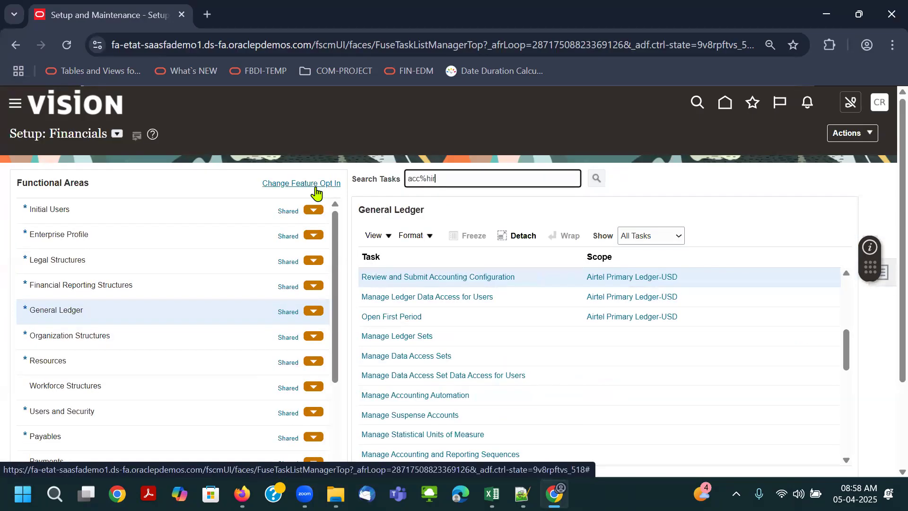
{"action": "type", "text": "ir"}
{"action": "key", "text": "Return"}
{"action": "left_click", "coordinate": [650, 298]}
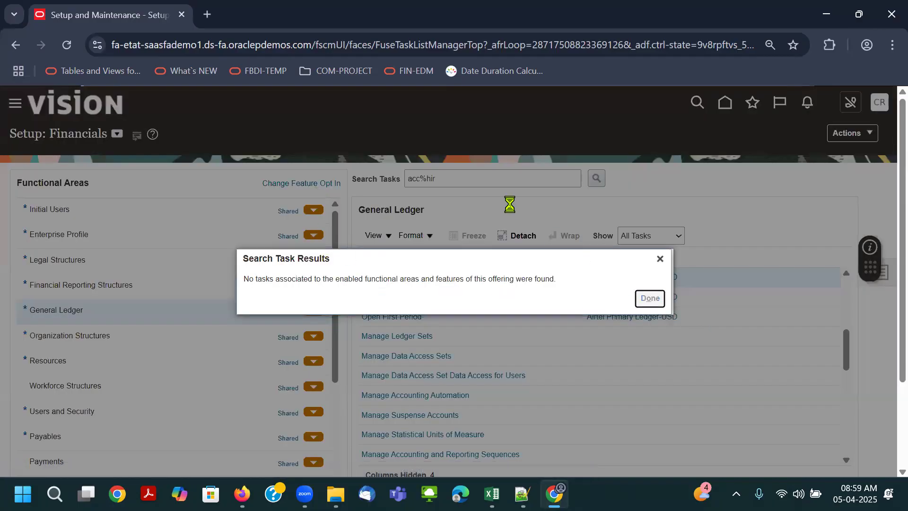
- Search the setup tasks for "acc%hi" and open the Manage Account Hierarchies task
{"action": "key", "text": "BackSpace"}
{"action": "key", "text": "BackSpace"}
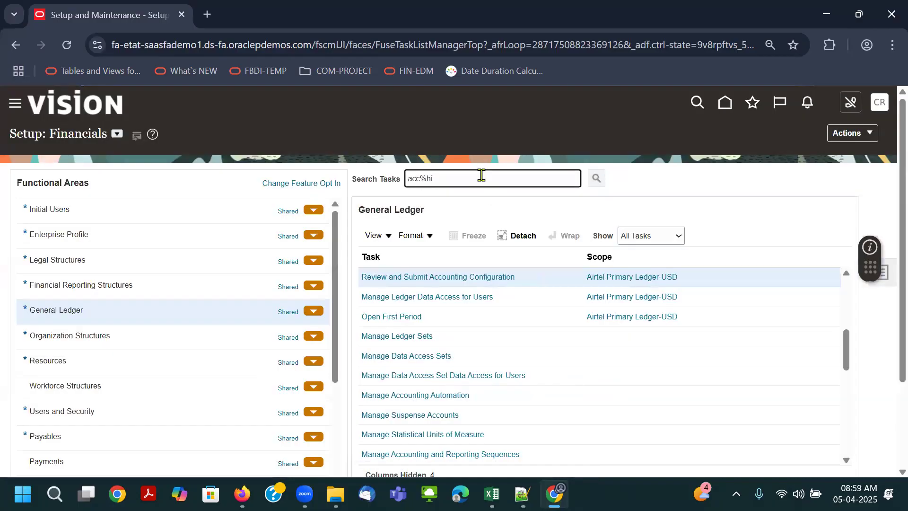
{"action": "type", "text": "i"}
{"action": "key", "text": "Return"}
{"action": "left_click", "coordinate": [296, 261]}
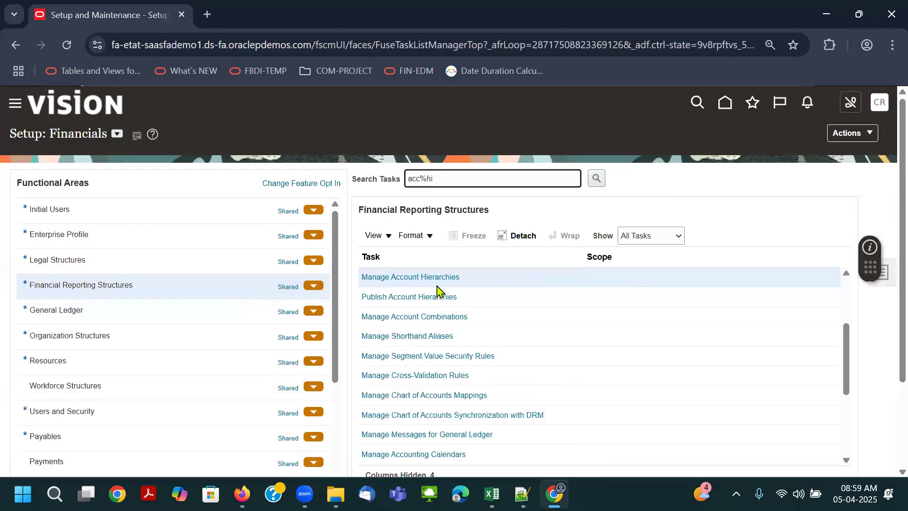
- Search the account hierarchies for the tree name "Air" and widen the Name and Code columns of the results
{"action": "left_click", "coordinate": [183, 230]}
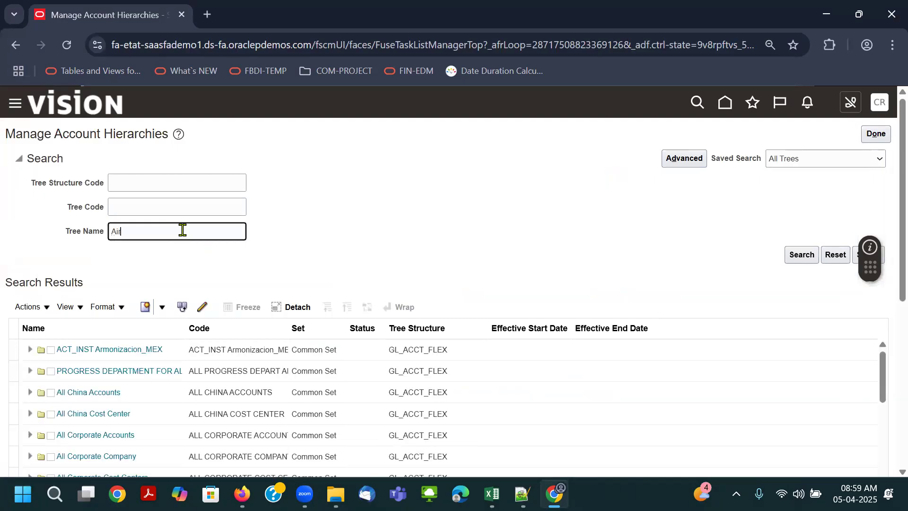
{"action": "type", "text": "Air"}
{"action": "key", "text": "Return"}
{"action": "scroll", "coordinate": [340, 243], "scroll_direction": "down", "scroll_amount": 3}
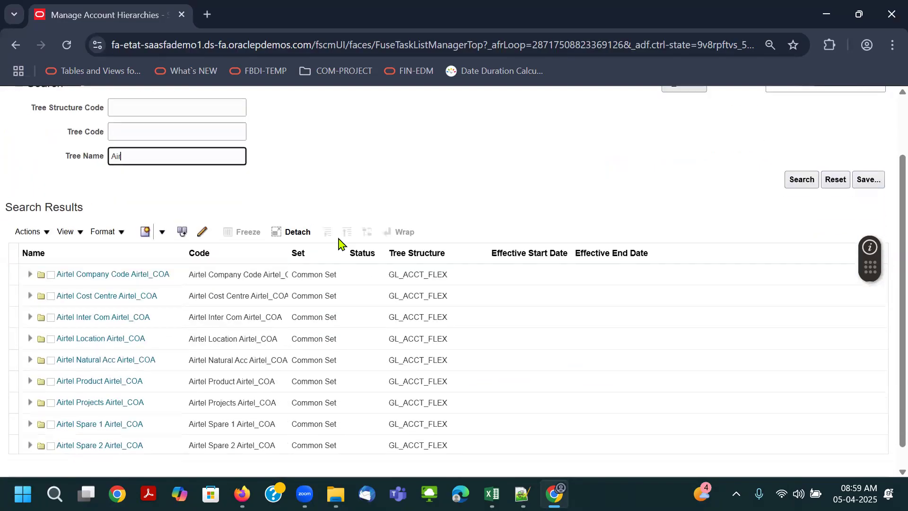
{"action": "left_click_drag", "start_coordinate": [185, 230], "coordinate": [196, 232]}
{"action": "left_click_drag", "start_coordinate": [288, 233], "coordinate": [341, 234]}
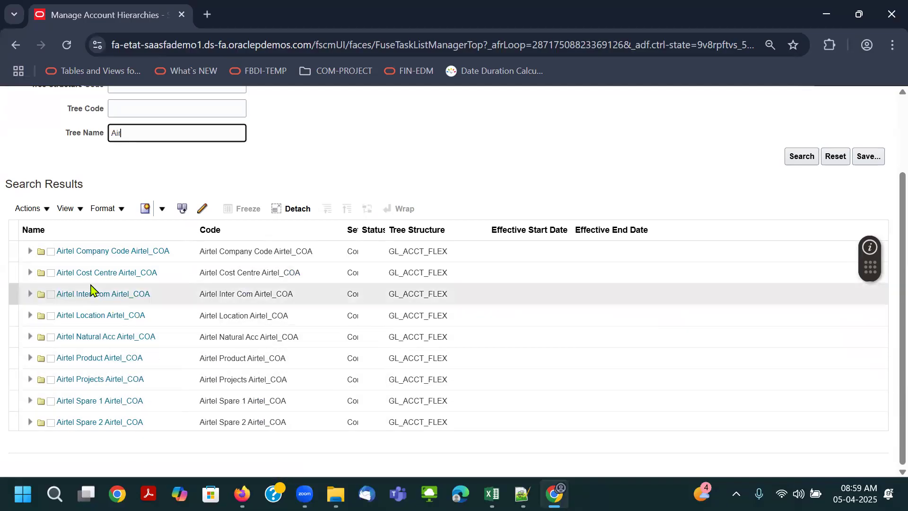
- View the Current tree version of Airtel Company Code Airtel_COA and expand its parent node 10000
{"action": "left_click", "coordinate": [28, 251]}
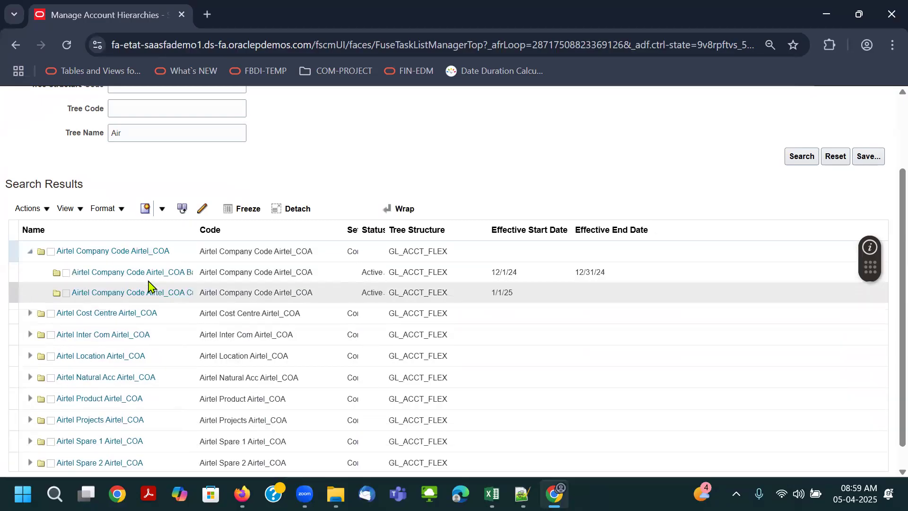
{"action": "left_click_drag", "start_coordinate": [197, 231], "coordinate": [239, 232]}
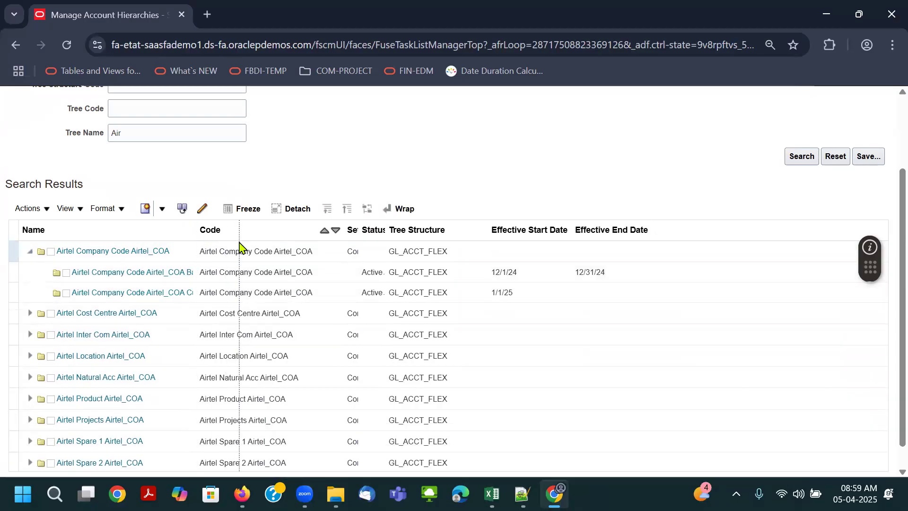
{"action": "left_click", "coordinate": [222, 273]}
{"action": "left_click", "coordinate": [222, 292]}
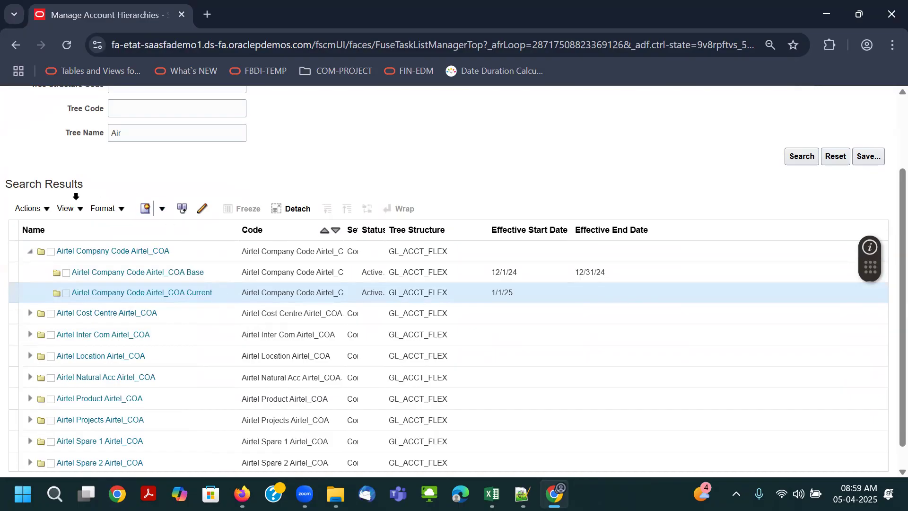
{"action": "left_click", "coordinate": [29, 208]}
{"action": "left_click", "coordinate": [62, 322]}
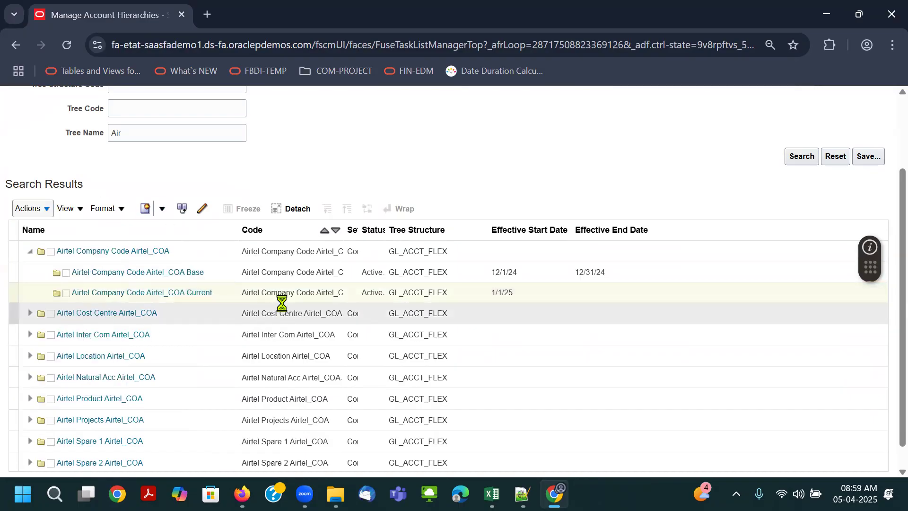
{"action": "left_click", "coordinate": [26, 274]}
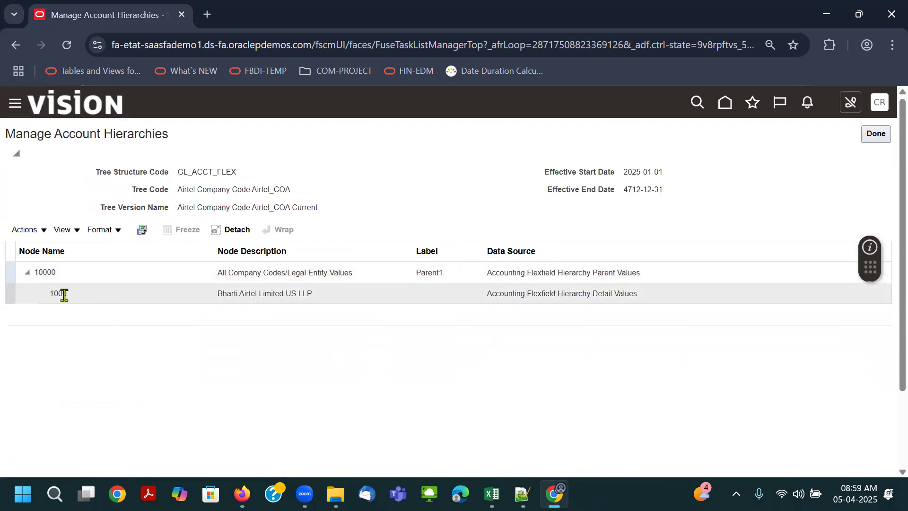
- Compare the company code nodes with the Companies and Legal Entities sheet in Excel, return to the browser and close the tree version
{"action": "key", "text": "alt+Tab"}
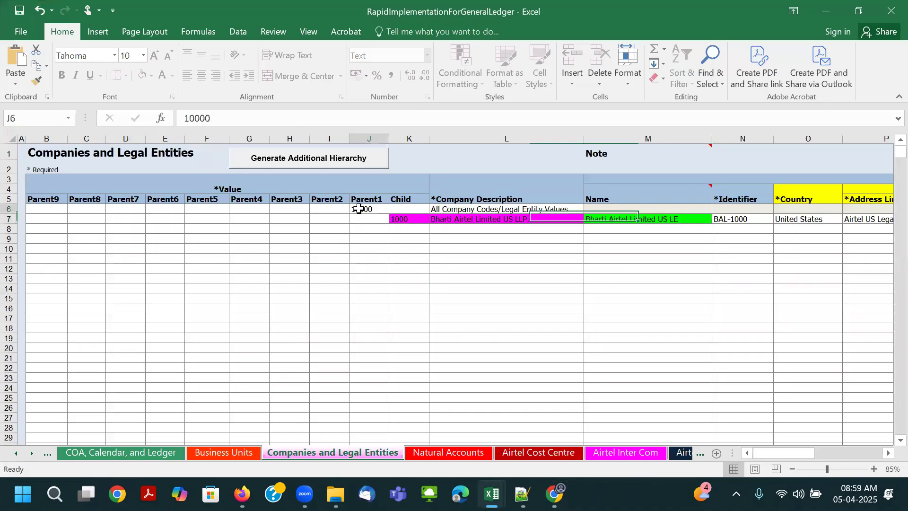
{"action": "left_click", "coordinate": [405, 219]}
{"action": "key", "text": "alt+Tab"}
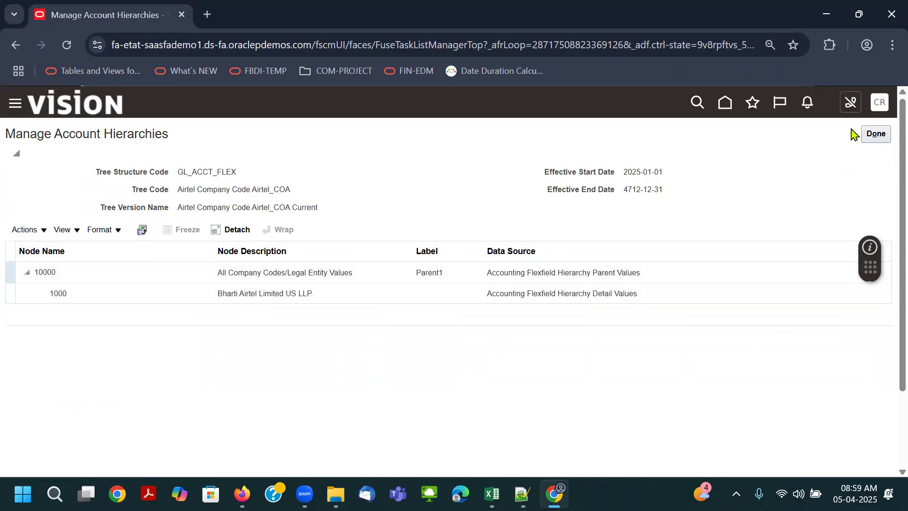
{"action": "left_click", "coordinate": [875, 134]}
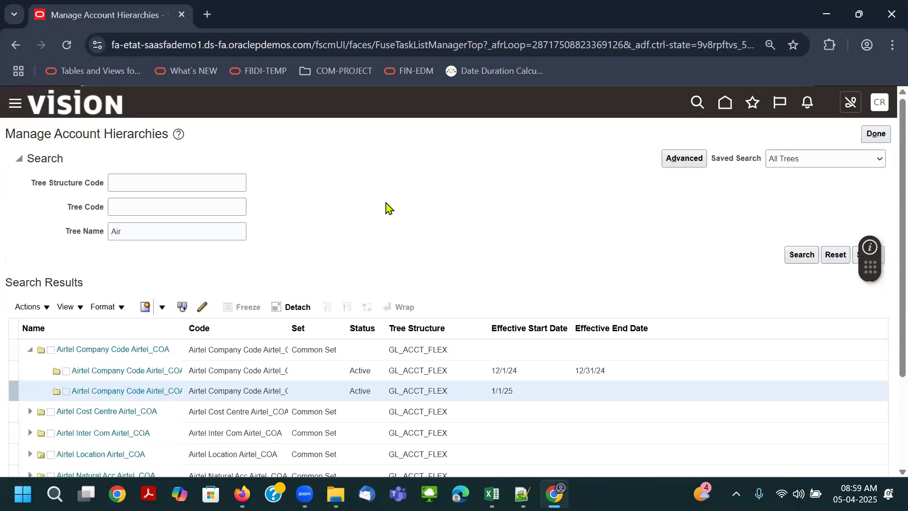
- View the Current tree version of Airtel Cost Centre Airtel_COA and expand its parent node 100
{"action": "scroll", "coordinate": [393, 212], "scroll_direction": "down", "scroll_amount": 1}
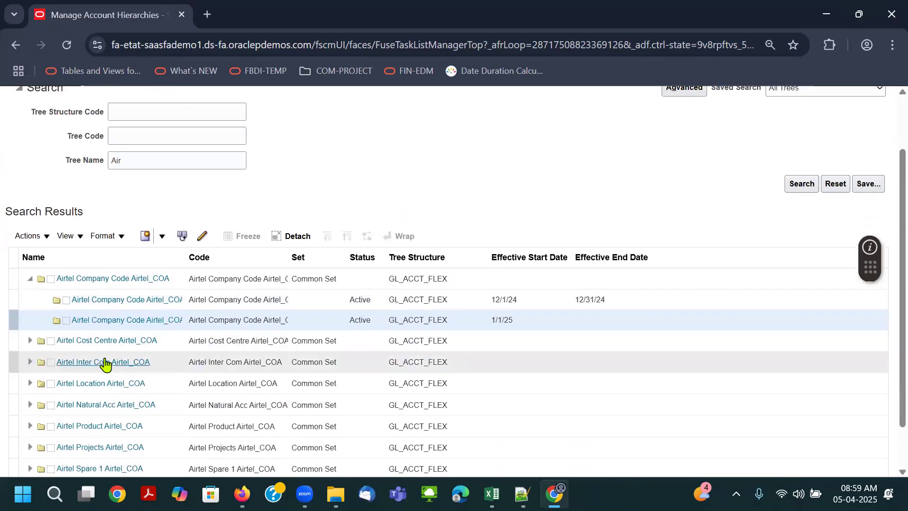
{"action": "left_click", "coordinate": [30, 344]}
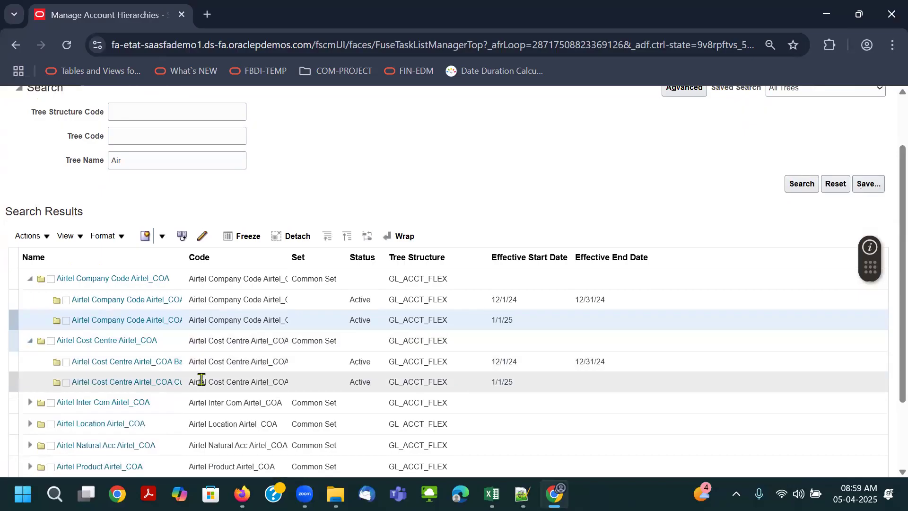
{"action": "left_click", "coordinate": [208, 381]}
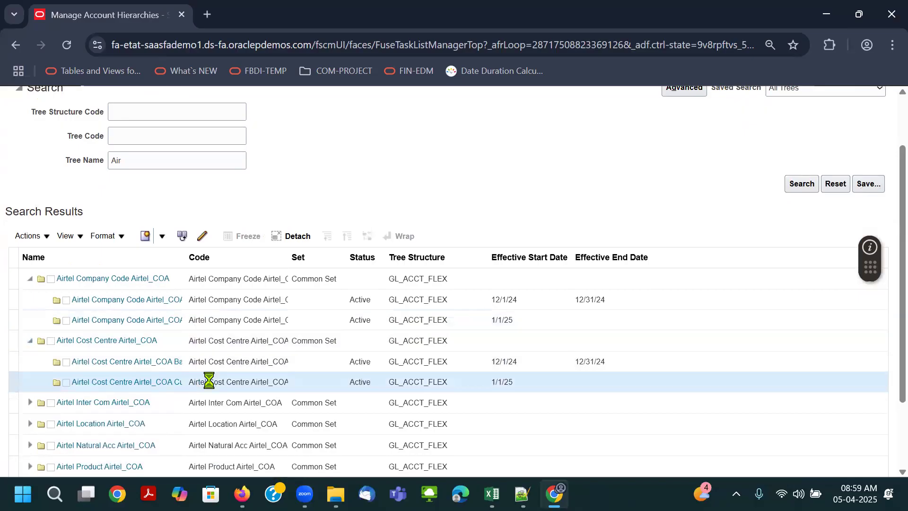
{"action": "left_click", "coordinate": [47, 236]}
{"action": "left_click", "coordinate": [67, 352]}
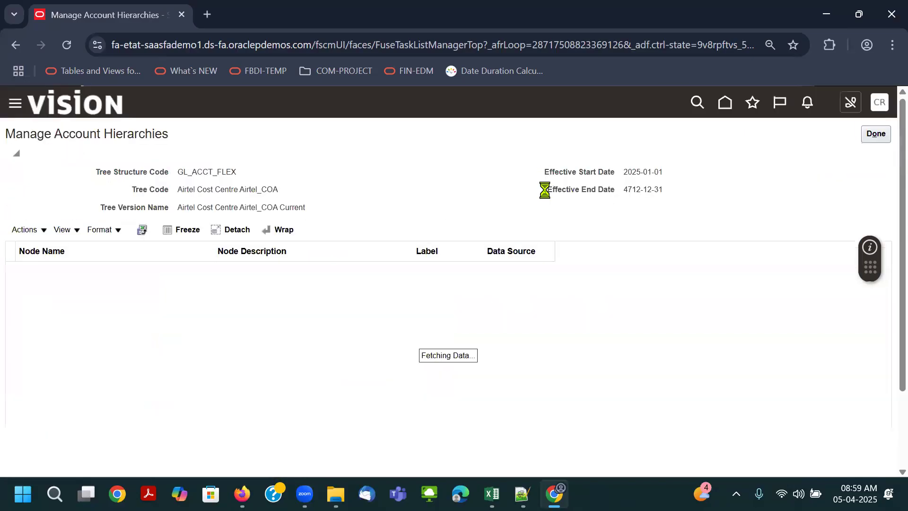
{"action": "left_click", "coordinate": [27, 273]}
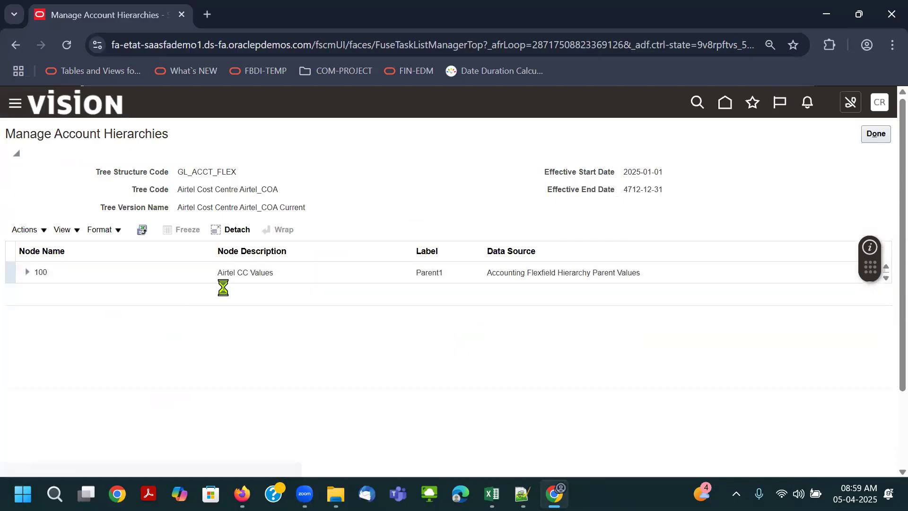
{"action": "left_click", "coordinate": [27, 272]}
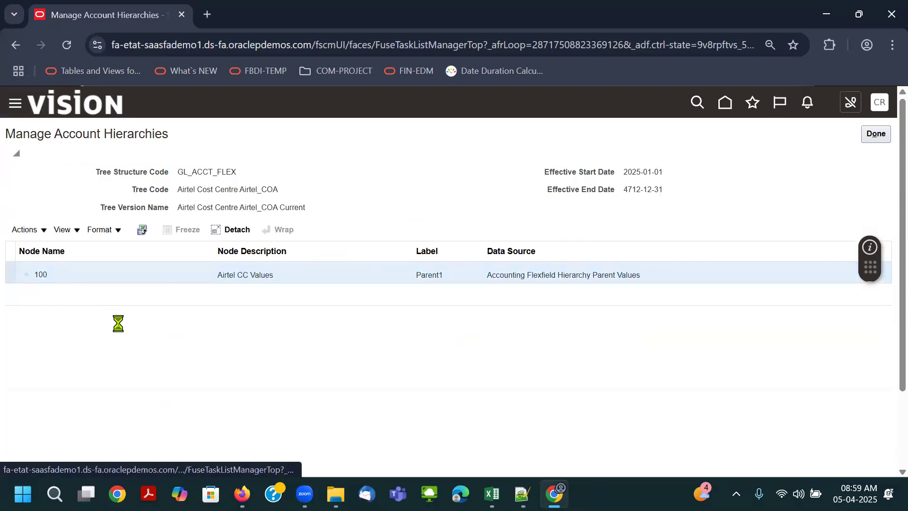
- Review the child cost centre values under node 100 and close the tree version
{"action": "scroll", "coordinate": [118, 333], "scroll_direction": "down", "scroll_amount": 2}
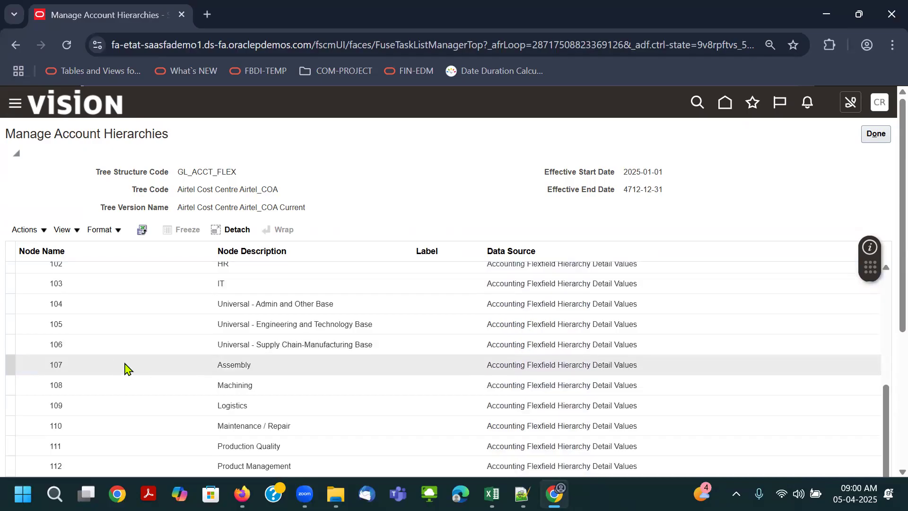
{"action": "scroll", "coordinate": [152, 381], "scroll_direction": "down", "scroll_amount": 5}
{"action": "scroll", "coordinate": [222, 379], "scroll_direction": "down", "scroll_amount": 5}
{"action": "scroll", "coordinate": [229, 406], "scroll_direction": "up", "scroll_amount": 10}
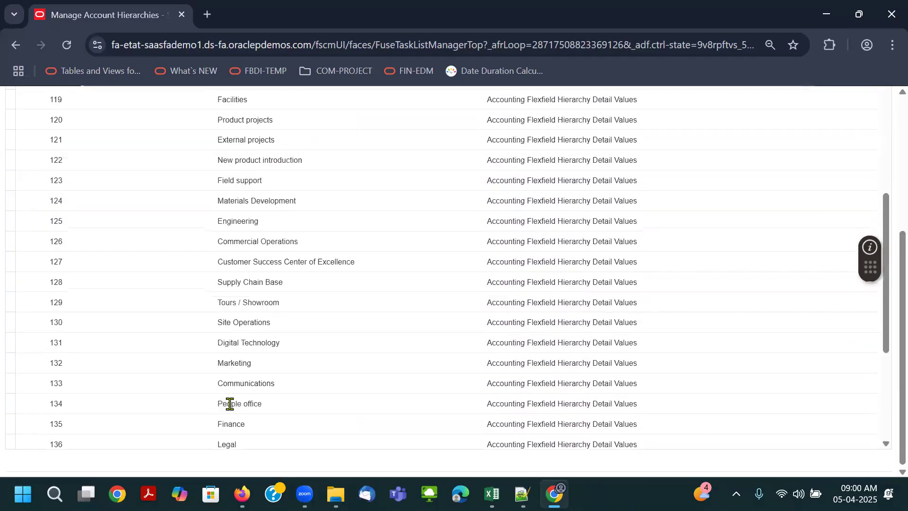
{"action": "scroll", "coordinate": [541, 314], "scroll_direction": "up", "scroll_amount": 1}
{"action": "left_click", "coordinate": [869, 137]}
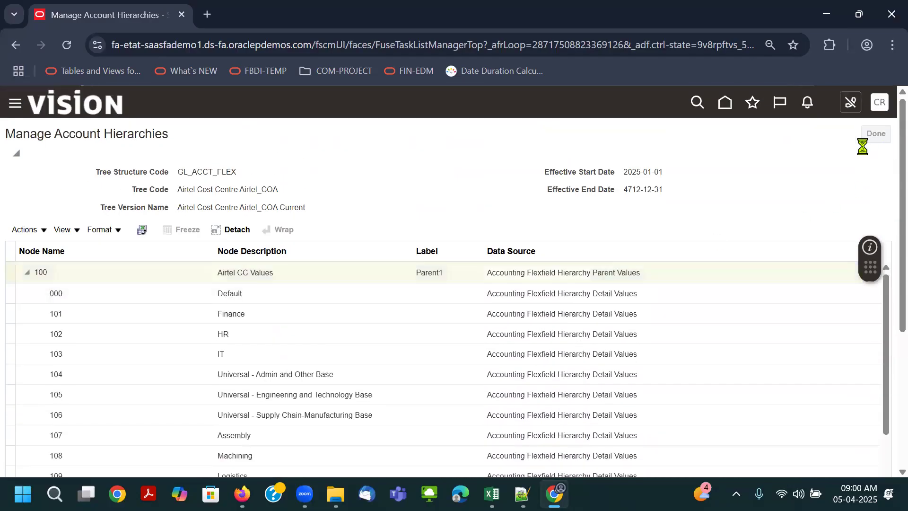
- Collapse the company code and cost centre trees and view the Current tree version of Airtel Natural Acc Airtel_COA
{"action": "scroll", "coordinate": [400, 214], "scroll_direction": "down", "scroll_amount": 3}
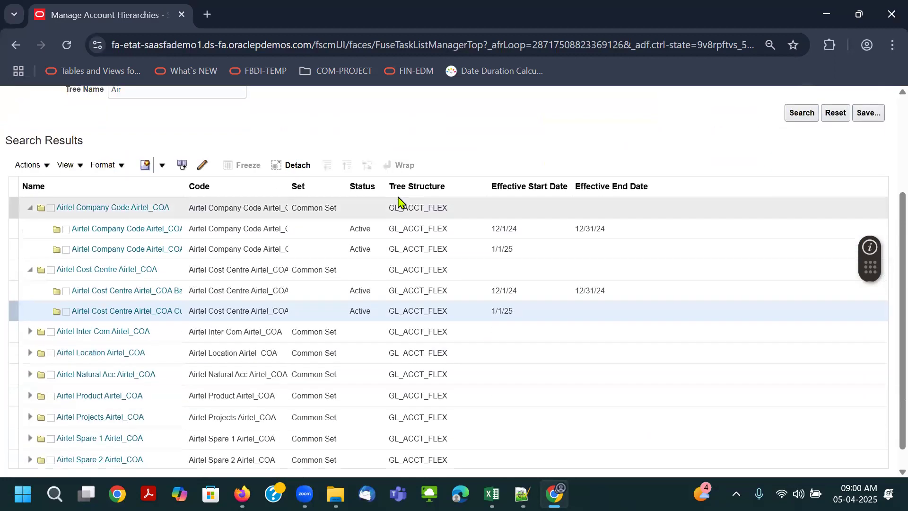
{"action": "left_click", "coordinate": [30, 225]}
{"action": "left_click", "coordinate": [30, 247]}
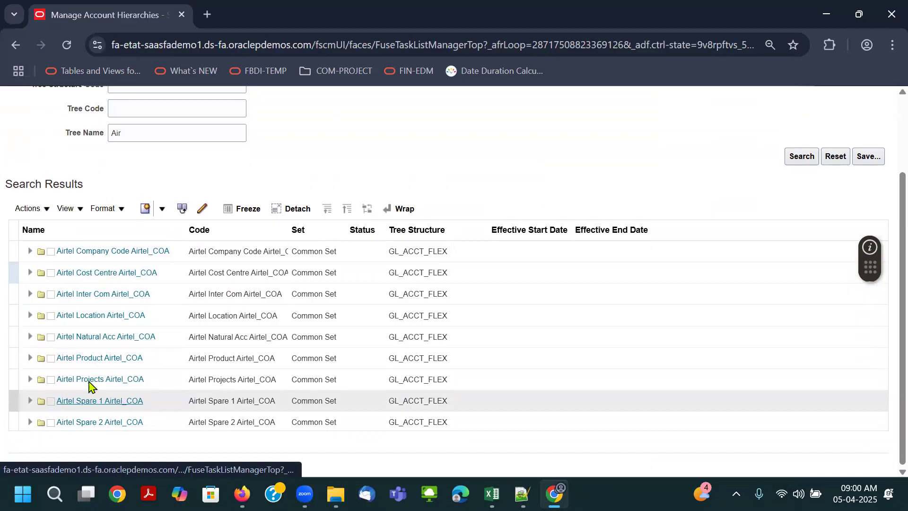
{"action": "left_click", "coordinate": [30, 337]}
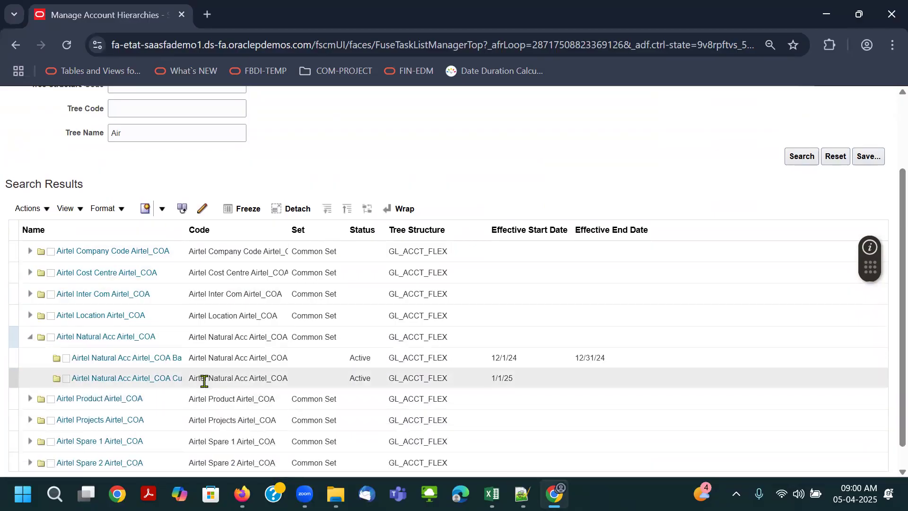
{"action": "left_click", "coordinate": [206, 378]}
{"action": "left_click", "coordinate": [45, 208]}
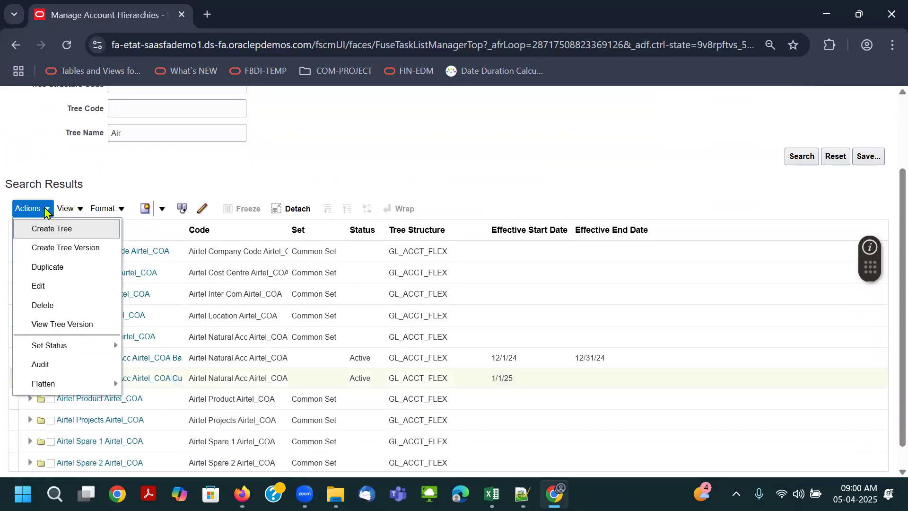
{"action": "left_click", "coordinate": [69, 323]}
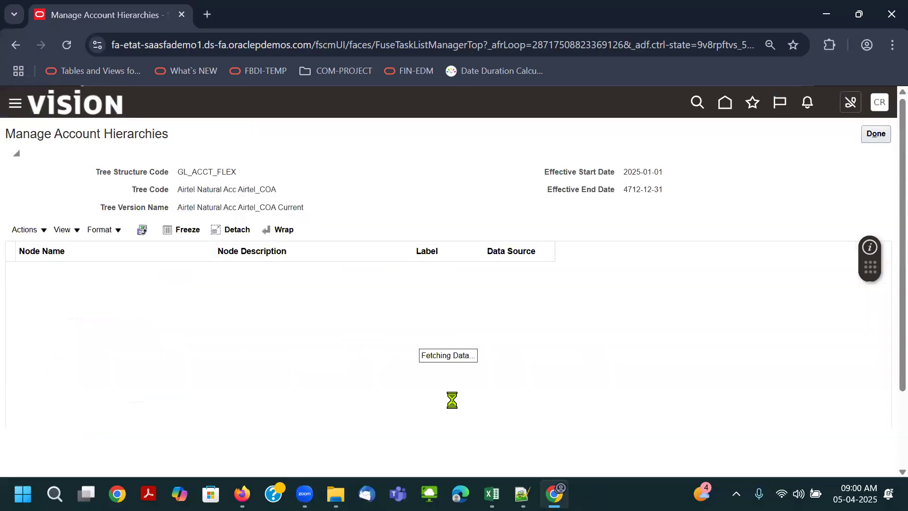
- Expand the natural account hierarchy through nodes 88888 Net Assets and Owners Equity, 32000 Net Assets and 19999 Total Assets
{"action": "left_click", "coordinate": [26, 276]}
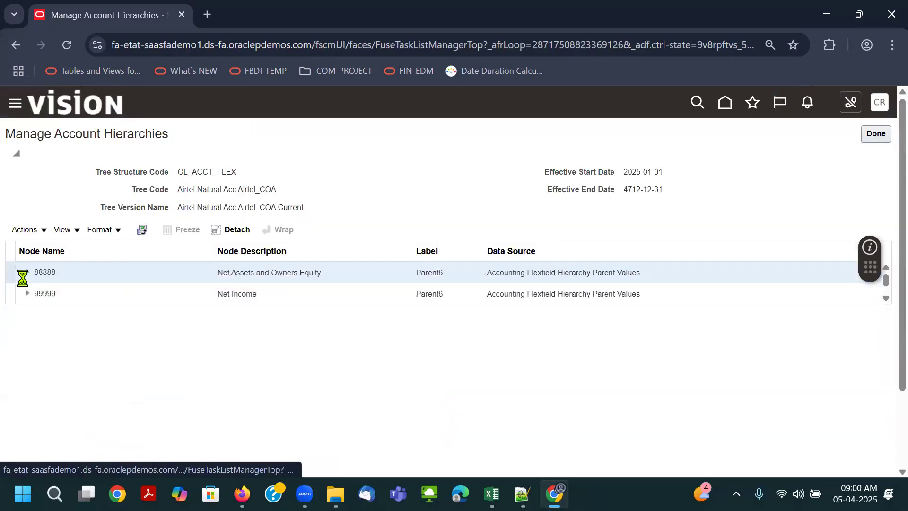
{"action": "left_click", "coordinate": [26, 275]}
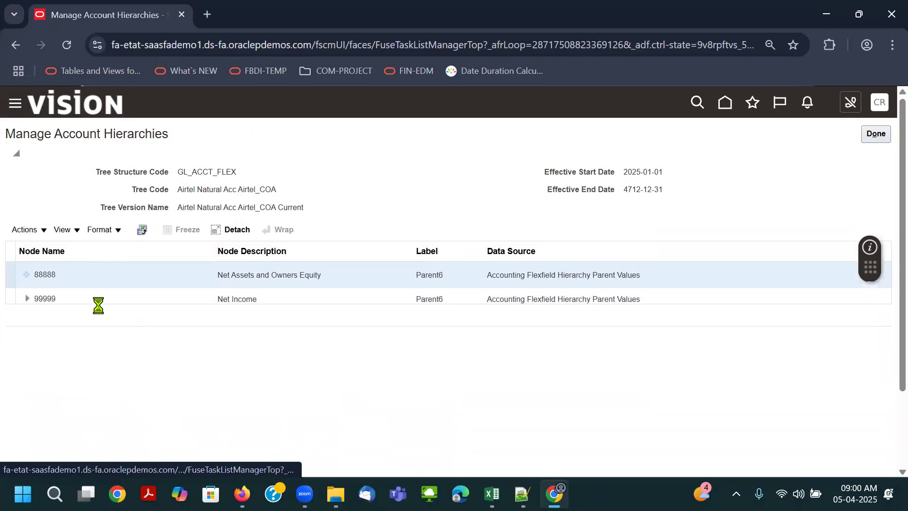
{"action": "left_click", "coordinate": [42, 294]}
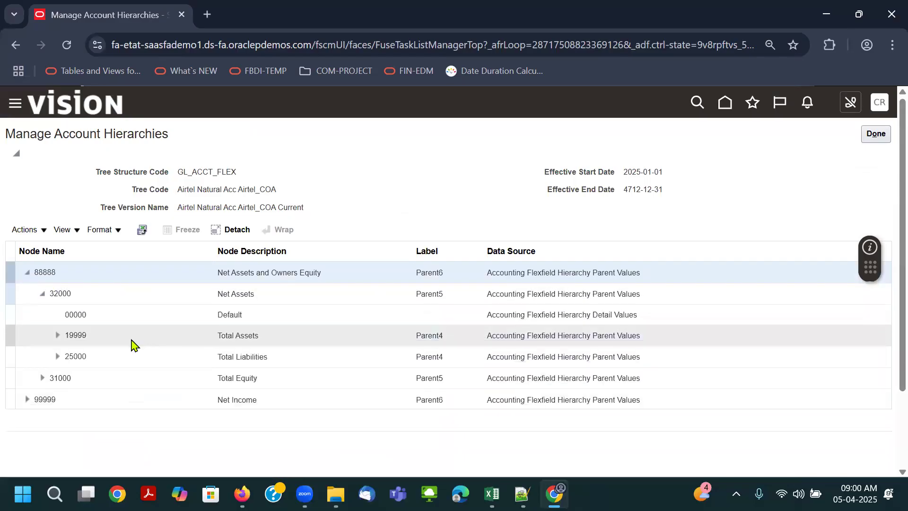
{"action": "left_click", "coordinate": [57, 335]}
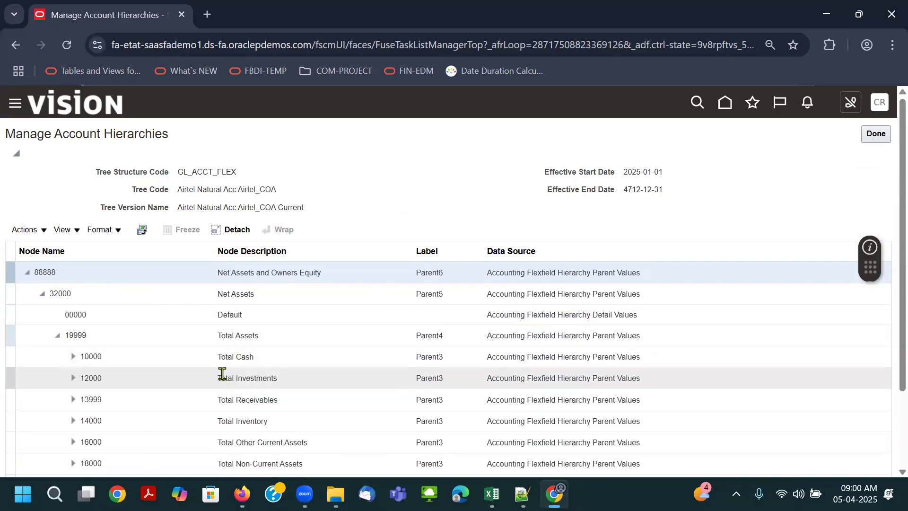
- Expand nodes 10000 Total Cash and 11000 Total Cash- Checking in the Airtel natural account hierarchy
{"action": "left_click", "coordinate": [73, 356]}
{"action": "scroll", "coordinate": [396, 249], "scroll_direction": "down", "scroll_amount": 2}
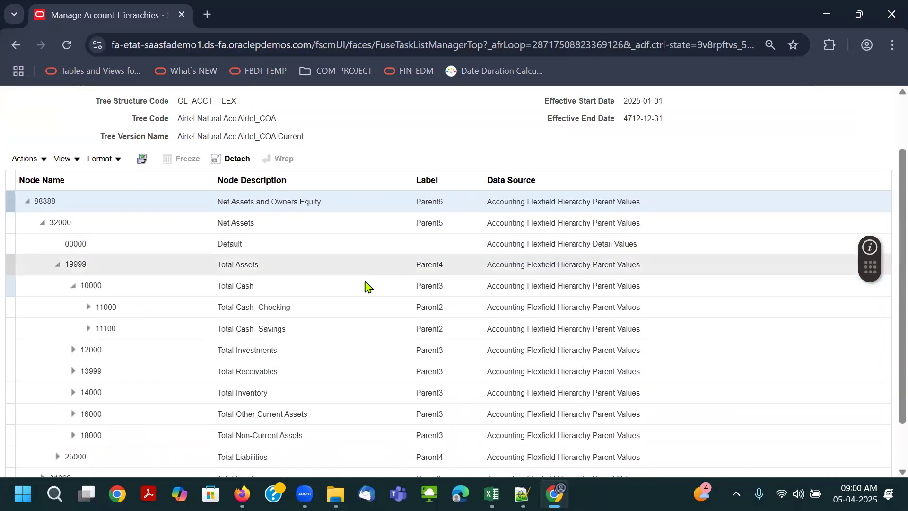
{"action": "left_click", "coordinate": [88, 307]}
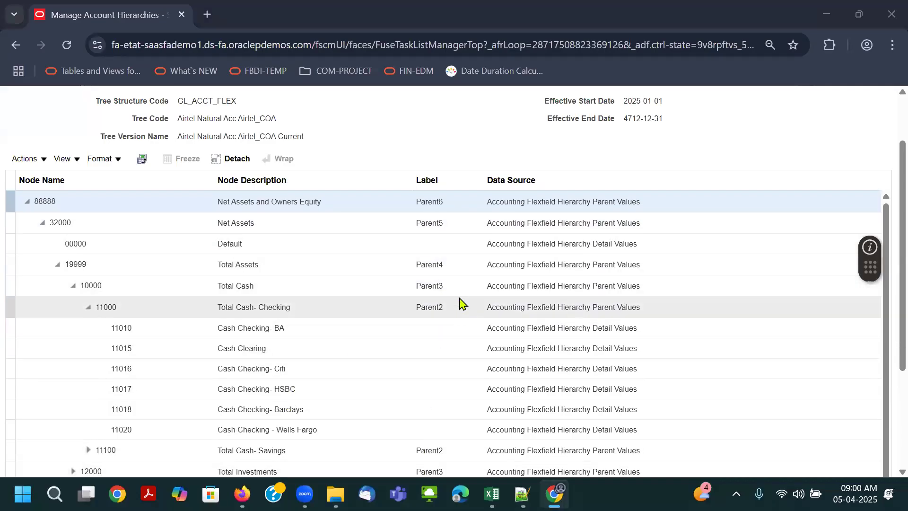
- Compare the hierarchy with the parent and child values on the Natural Accounts sheet of the RapidImplementationForGeneralLedger workbook in Excel
{"action": "key", "text": "alt+Tab"}
{"action": "left_click", "coordinate": [455, 452]}
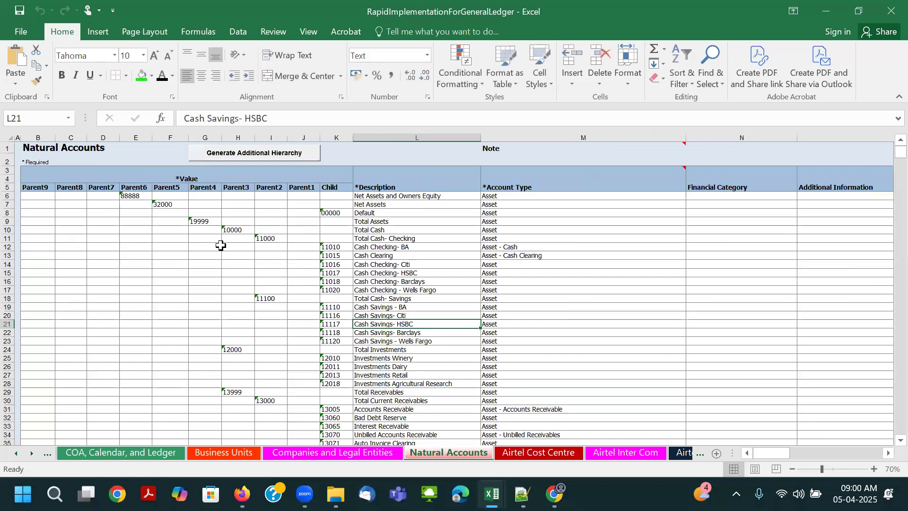
{"action": "left_click_drag", "start_coordinate": [130, 195], "coordinate": [279, 247]}
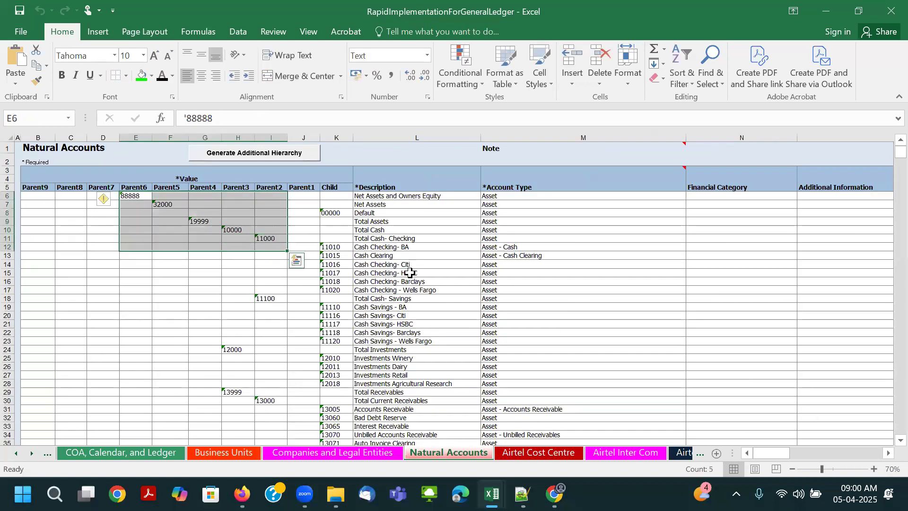
{"action": "left_click", "coordinate": [406, 307]}
{"action": "left_click_drag", "start_coordinate": [132, 195], "coordinate": [331, 410]}
{"action": "key", "text": "alt+Tab"}
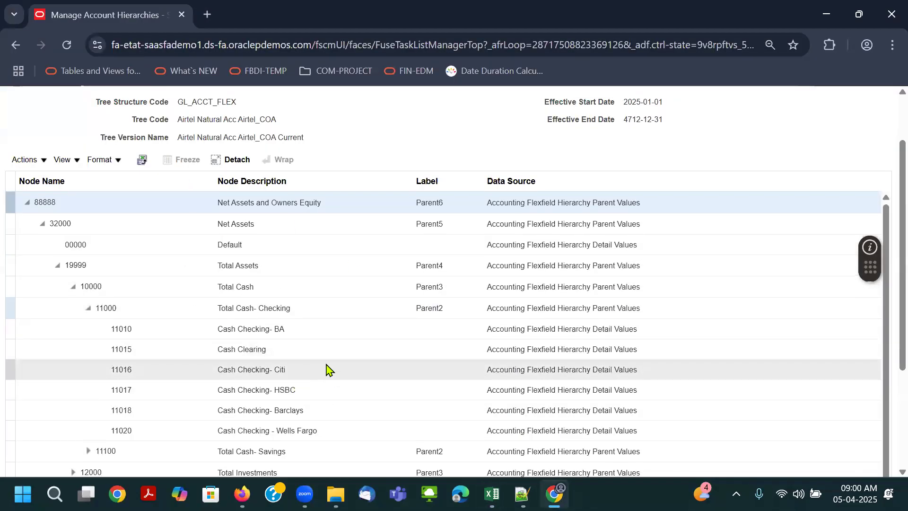
- Close the Airtel Natural Acc Airtel_COA tree version and leave the Manage Account Hierarchies task
{"action": "scroll", "coordinate": [326, 374], "scroll_direction": "up", "scroll_amount": 2}
{"action": "left_click", "coordinate": [875, 134]}
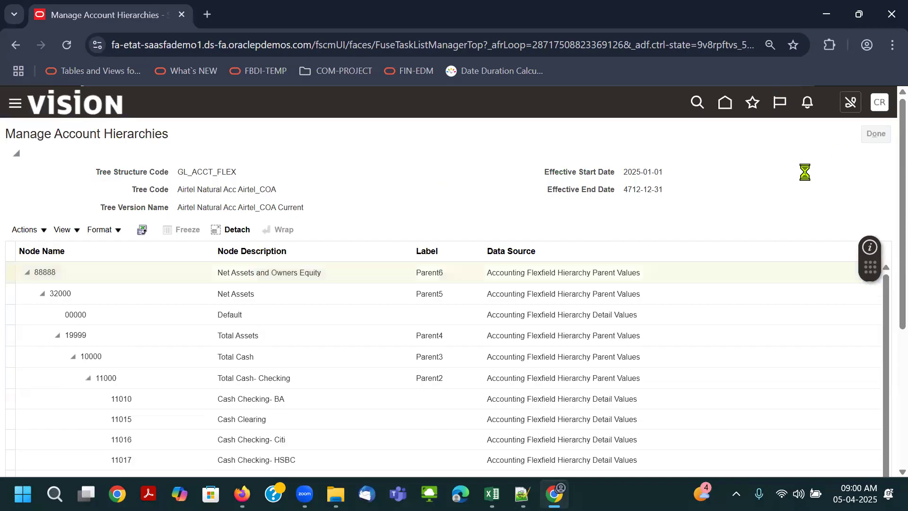
{"action": "left_click", "coordinate": [875, 134]}
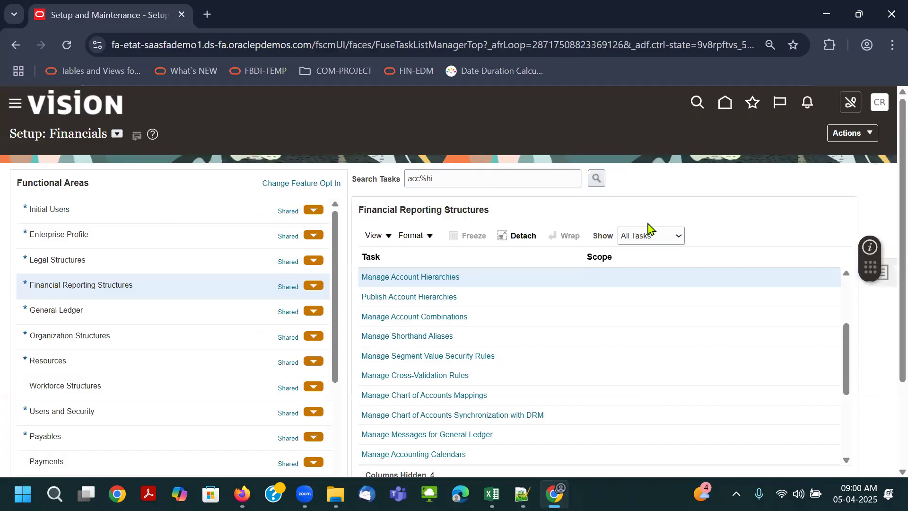
- Switch to the Fusion Financial class notes workbook and review the Financial Common Entities File items from Accounting Calendar to Business Unit Business Functions
{"action": "key", "text": "alt+Tab"}
{"action": "key", "text": "alt+Tab"}
{"action": "key", "text": "alt+Tab"}
{"action": "key", "text": "alt+Tab"}
{"action": "key", "text": "alt+Tab"}
{"action": "key", "text": "alt+Tab"}
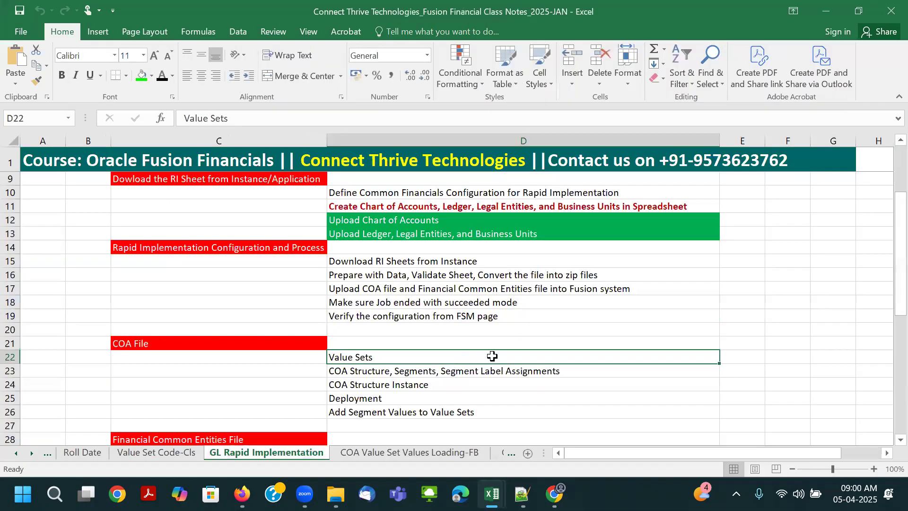
{"action": "scroll", "coordinate": [507, 361], "scroll_direction": "down", "scroll_amount": 6}
{"action": "left_click_drag", "start_coordinate": [364, 207], "coordinate": [384, 307]}
{"action": "left_click", "coordinate": [382, 320]}
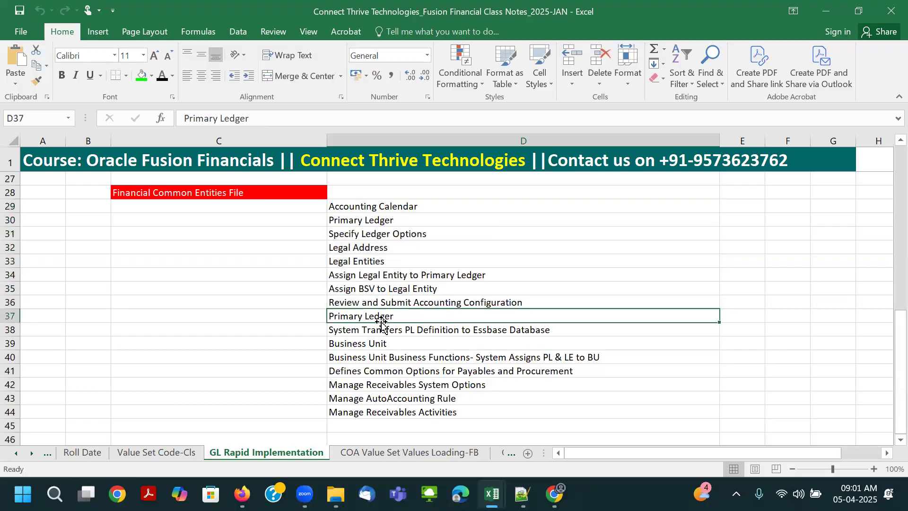
{"action": "left_click", "coordinate": [386, 330]}
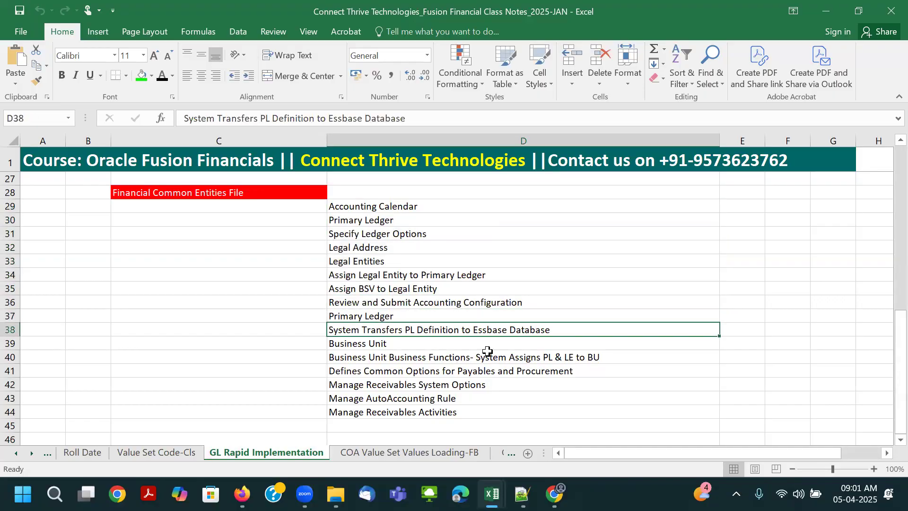
{"action": "left_click", "coordinate": [463, 345]}
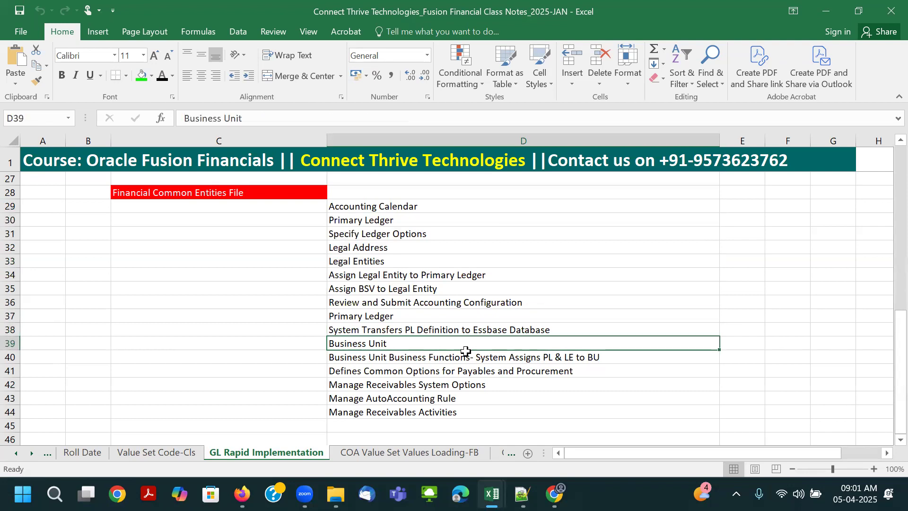
{"action": "left_click", "coordinate": [493, 356]}
- Return to the Financials setup in Chrome and open the Manage Business Unit task under Organization Structures
{"action": "key", "text": "alt+Tab"}
{"action": "key", "text": "Tab"}
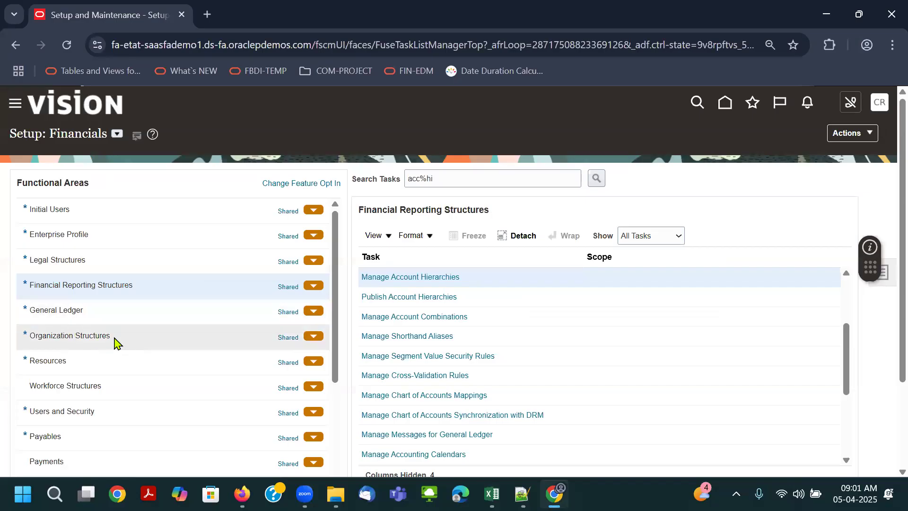
{"action": "left_click", "coordinate": [151, 339]}
{"action": "left_click", "coordinate": [419, 278]}
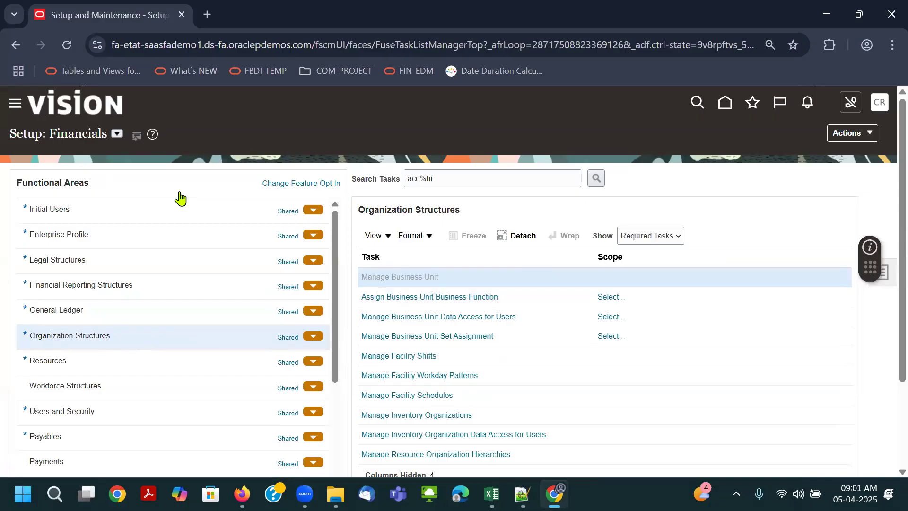
- Search the business units by the names "air" and "bha", and open Bharti Airtel Limited US BU
{"action": "left_click", "coordinate": [176, 211]}
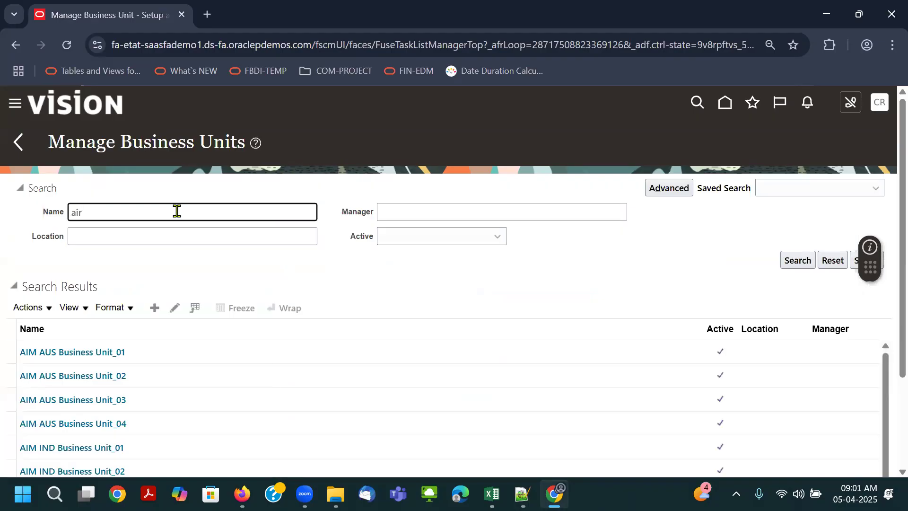
{"action": "left_click_drag", "start_coordinate": [156, 211], "coordinate": [46, 220]}
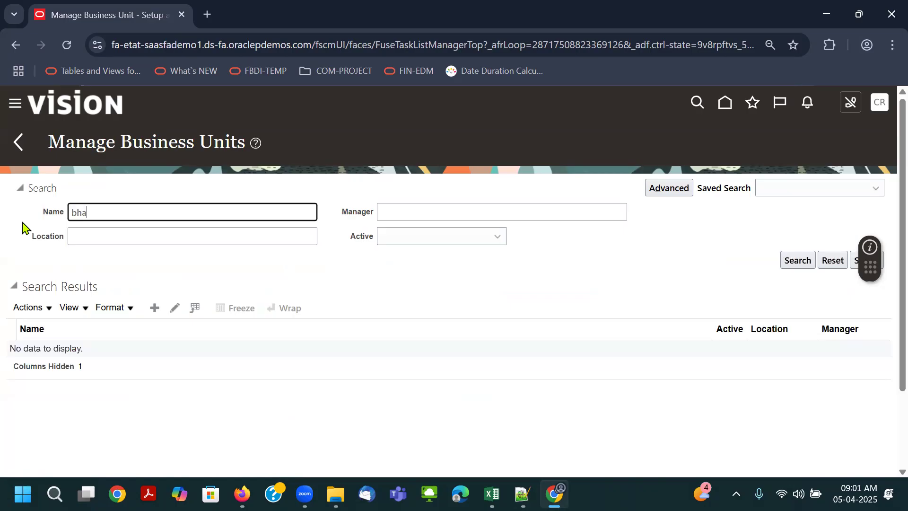
{"action": "key", "text": "Return"}
{"action": "left_click", "coordinate": [112, 352]}
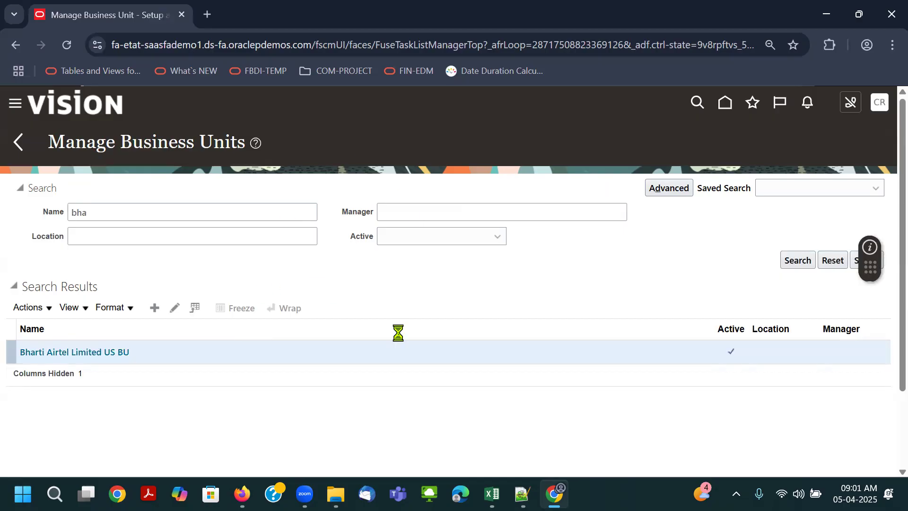
- Check the Business Units sheet of the RapidImplementationForGeneralLedger workbook against the business unit record, then save and close the record
{"action": "mouse_move", "coordinate": [492, 494]}
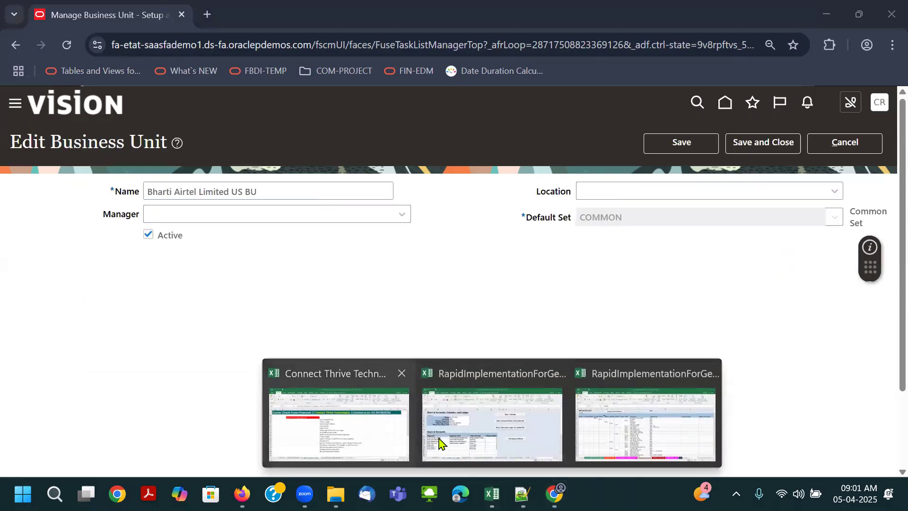
{"action": "left_click", "coordinate": [612, 441]}
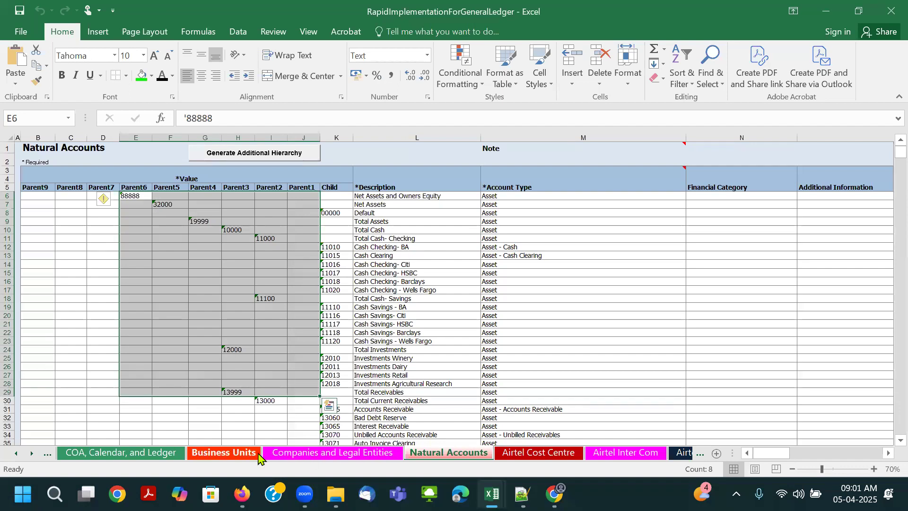
{"action": "left_click", "coordinate": [259, 453]}
{"action": "left_click", "coordinate": [156, 296]}
{"action": "left_click", "coordinate": [75, 201]}
{"action": "key", "text": "alt+Tab"}
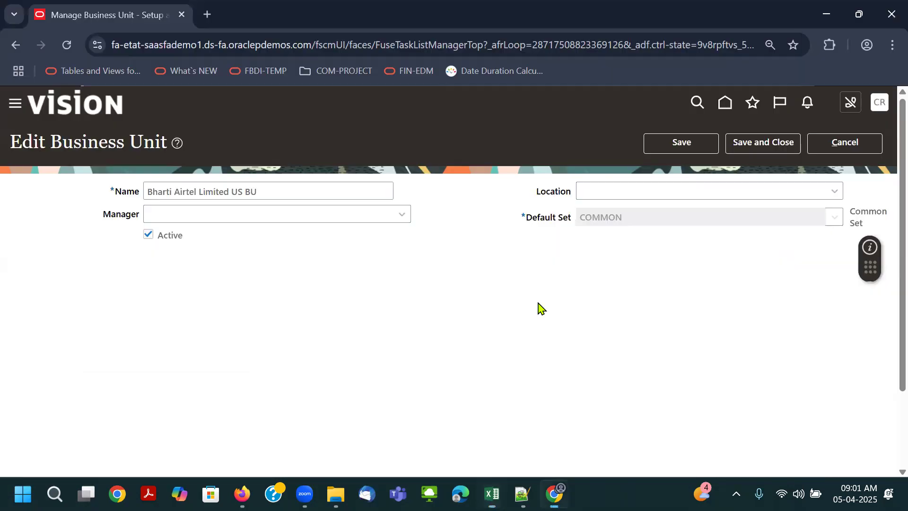
{"action": "left_click", "coordinate": [778, 144]}
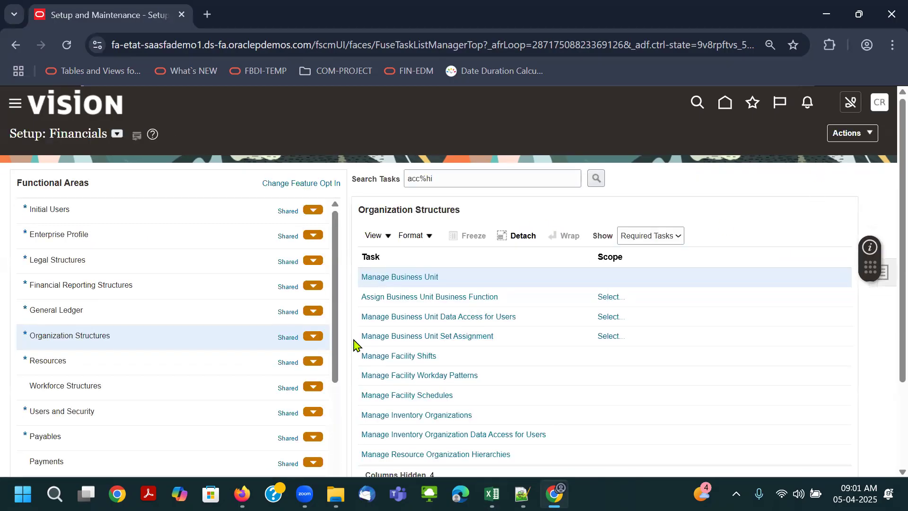
{"action": "left_click", "coordinate": [408, 301]}
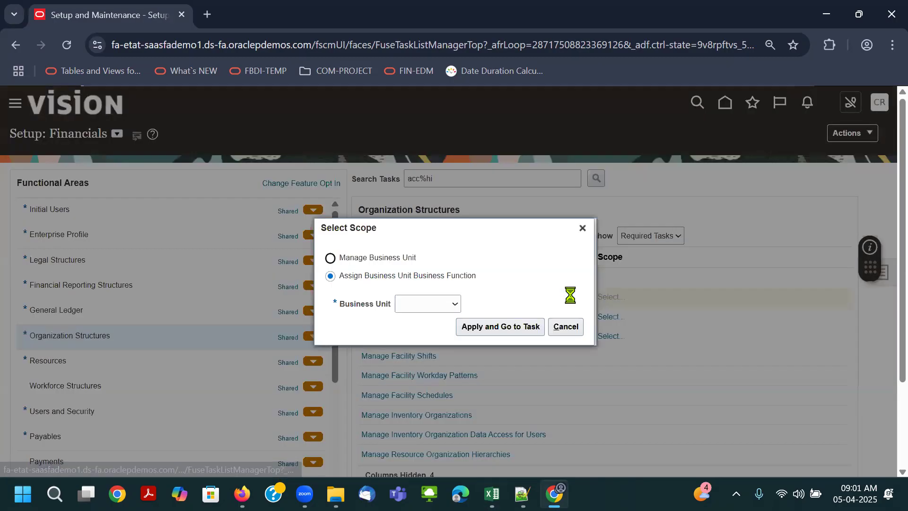
{"action": "left_click", "coordinate": [447, 305]}
{"action": "left_click", "coordinate": [428, 354]}
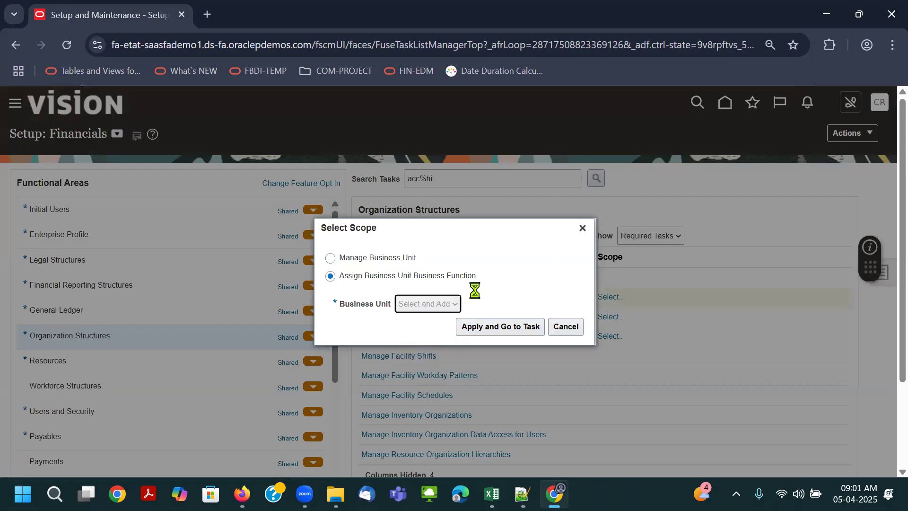
{"action": "left_click", "coordinate": [494, 328]}
{"action": "left_click", "coordinate": [497, 325]}
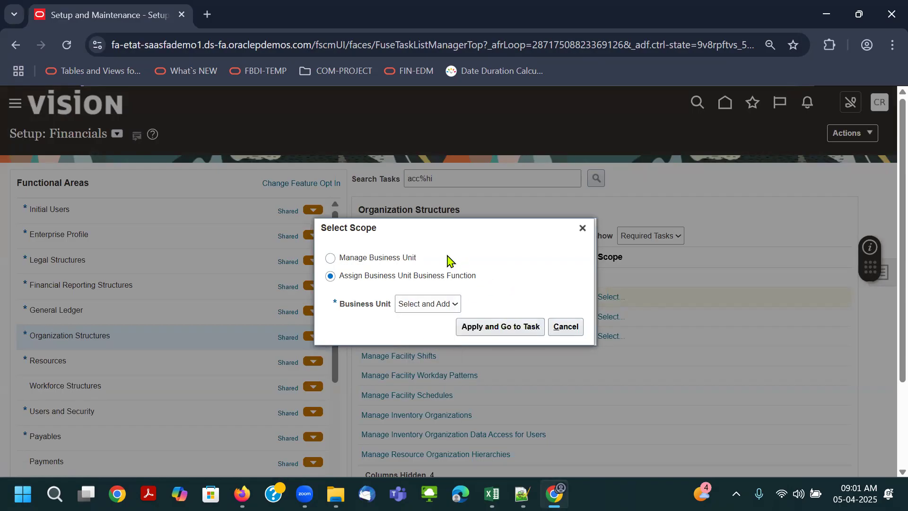
{"action": "left_click", "coordinate": [515, 327]}
{"action": "left_click", "coordinate": [502, 332]}
{"action": "left_click", "coordinate": [505, 331]}
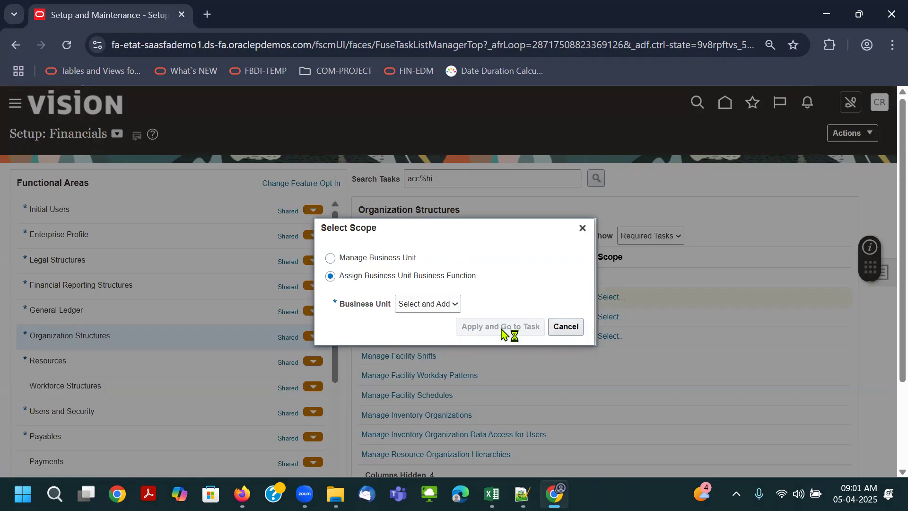
{"action": "left_click", "coordinate": [583, 228]}
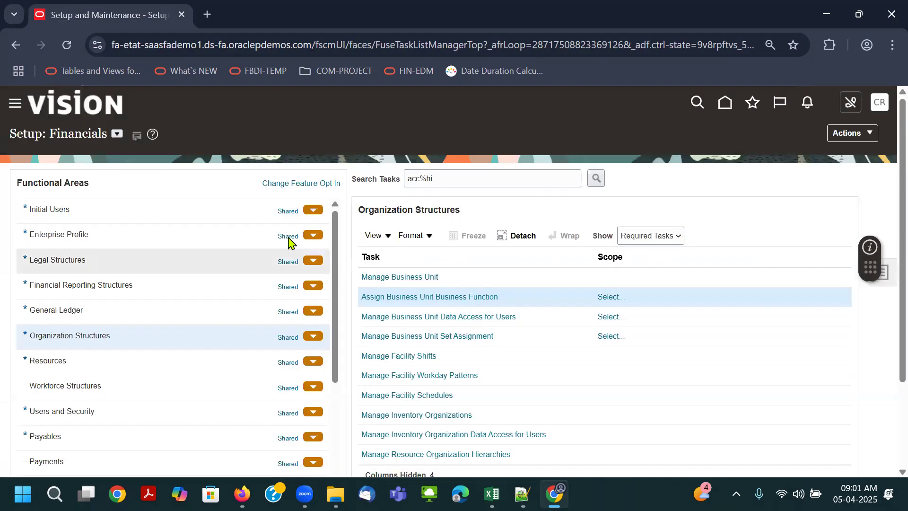
- Switch the setup offering to Customer Data Management and back to Financials, and reopen the Organization Structures functional area
{"action": "left_click", "coordinate": [117, 135]}
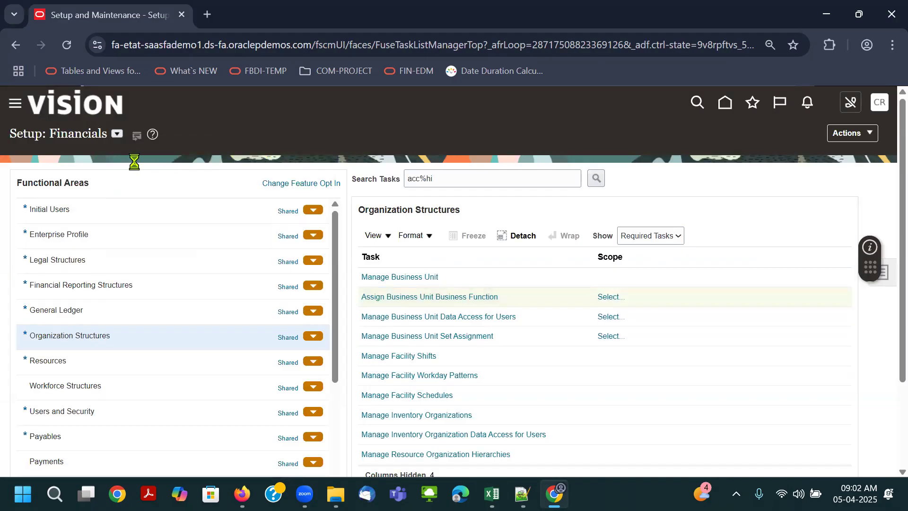
{"action": "left_click", "coordinate": [221, 135]}
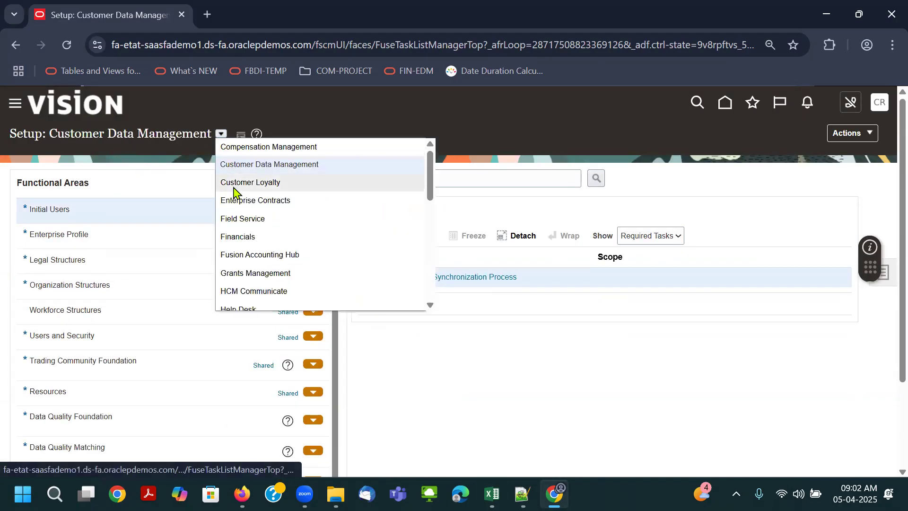
{"action": "left_click", "coordinate": [242, 235]}
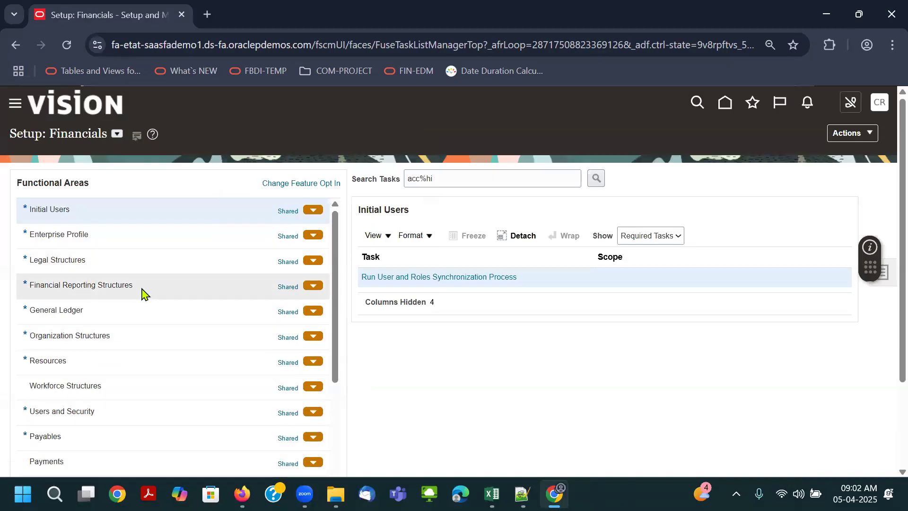
{"action": "left_click", "coordinate": [137, 336]}
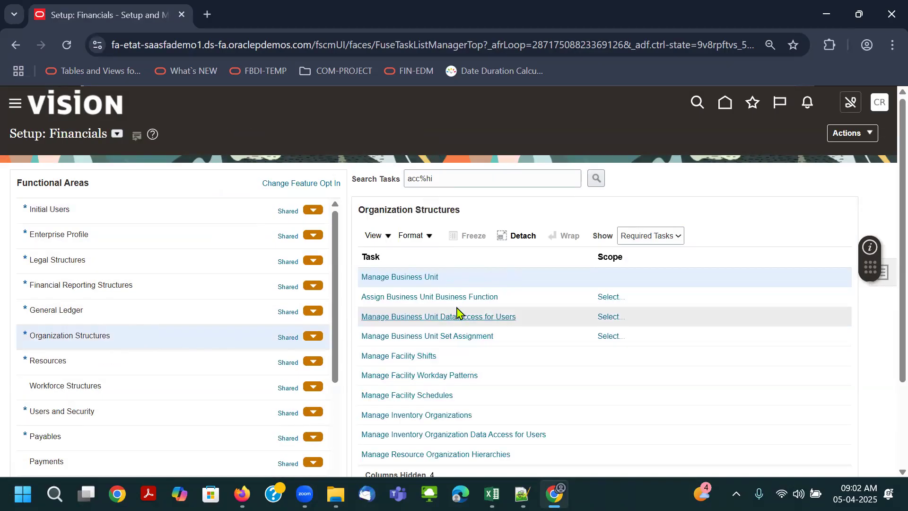
- Open the scope selection for Assign Business Unit Business Function and choose Select and Add for the business unit
{"action": "left_click", "coordinate": [517, 296]}
{"action": "left_click", "coordinate": [612, 297]}
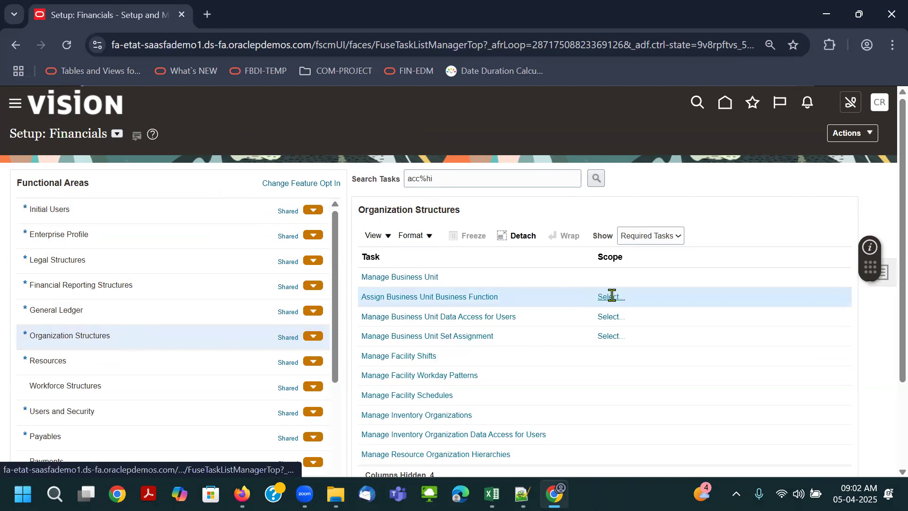
{"action": "left_click", "coordinate": [424, 302]}
{"action": "left_click", "coordinate": [418, 355]}
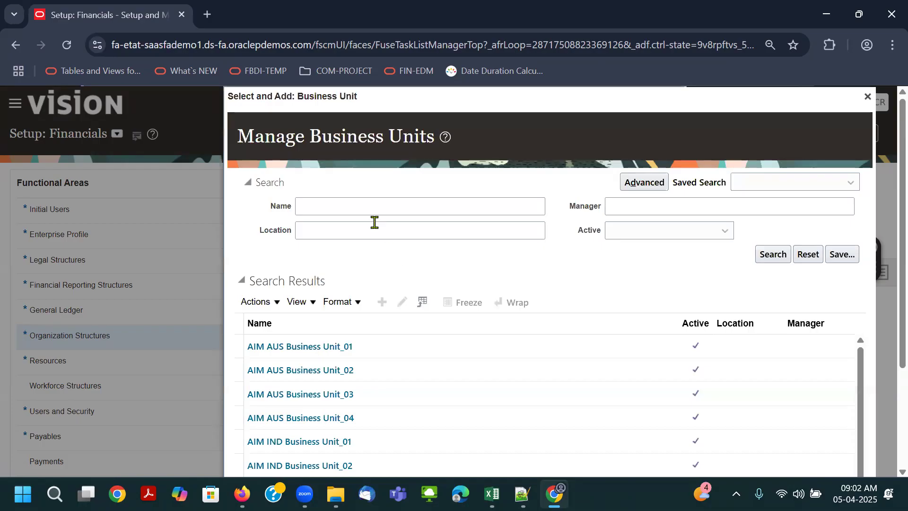
- Search for the business unit with "Air" and "bha", select Bharti Airtel Limited US BU and open its business function assignment
{"action": "left_click", "coordinate": [358, 209]}
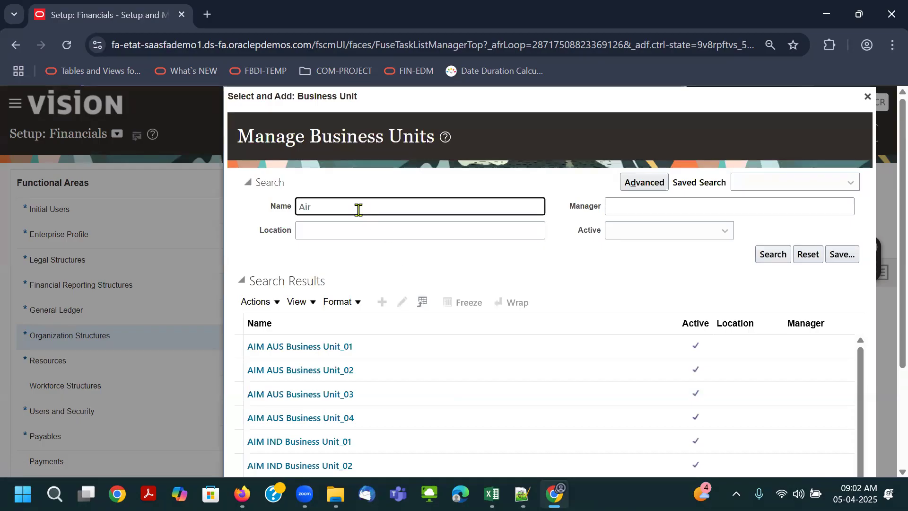
{"action": "key", "text": "Return"}
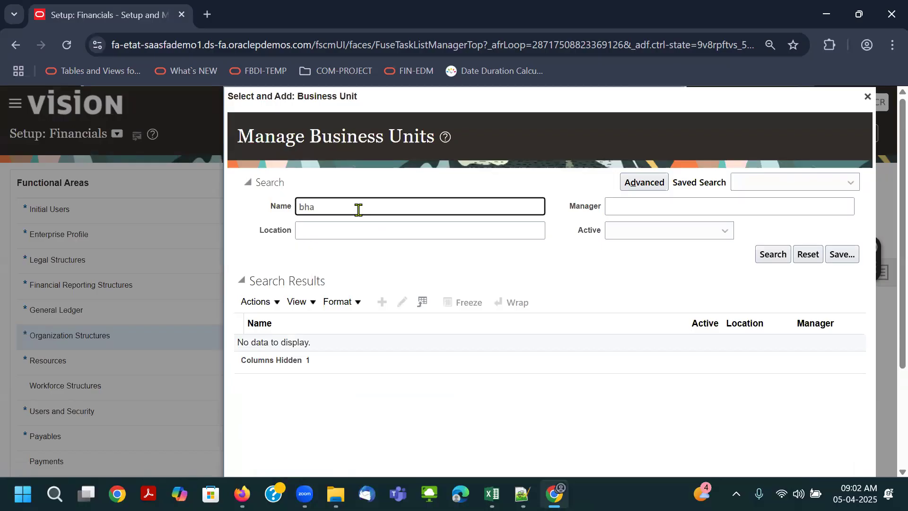
{"action": "key", "text": "Return"}
{"action": "left_click", "coordinate": [373, 349]}
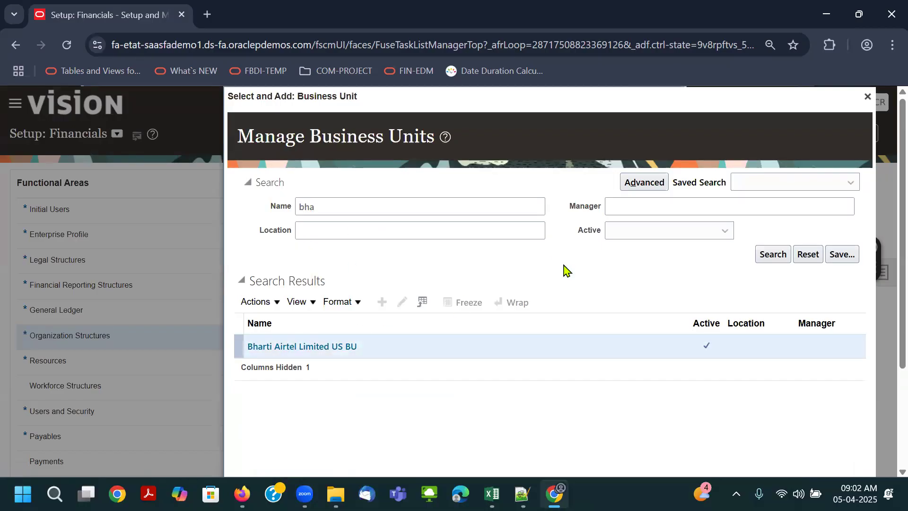
{"action": "scroll", "coordinate": [565, 271], "scroll_direction": "down", "scroll_amount": 3}
{"action": "left_click", "coordinate": [260, 363]}
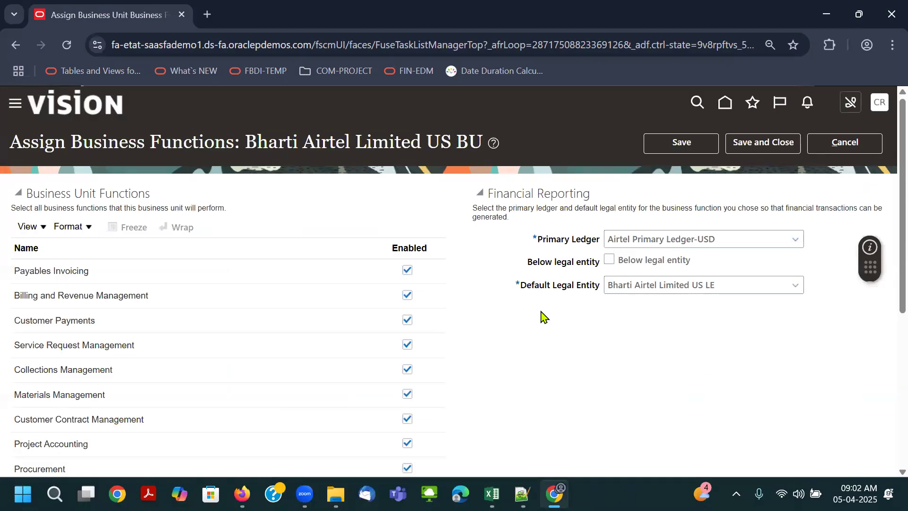
- Check the Business Units sheet against the business unit's ledger, legal entity and enabled functions, then save and close the assignment
{"action": "key", "text": "alt+Tab"}
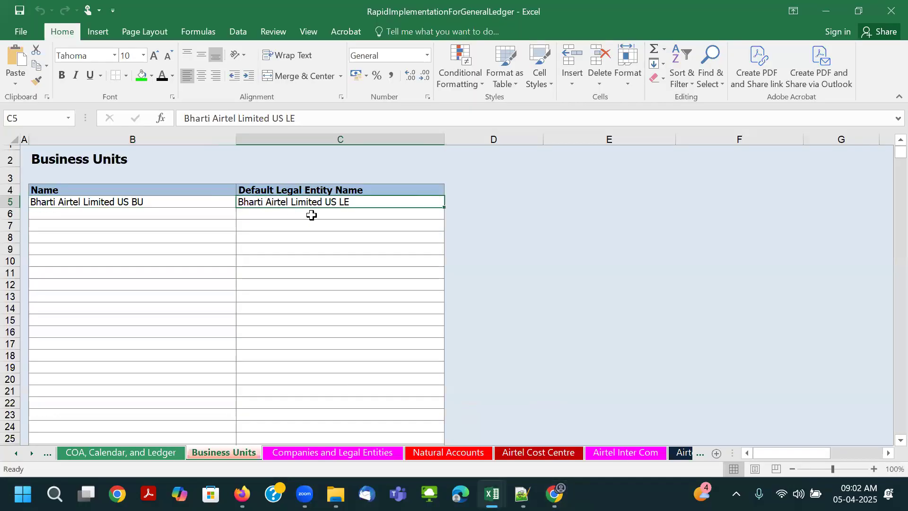
{"action": "left_click", "coordinate": [102, 204]}
{"action": "key", "text": "alt+Tab"}
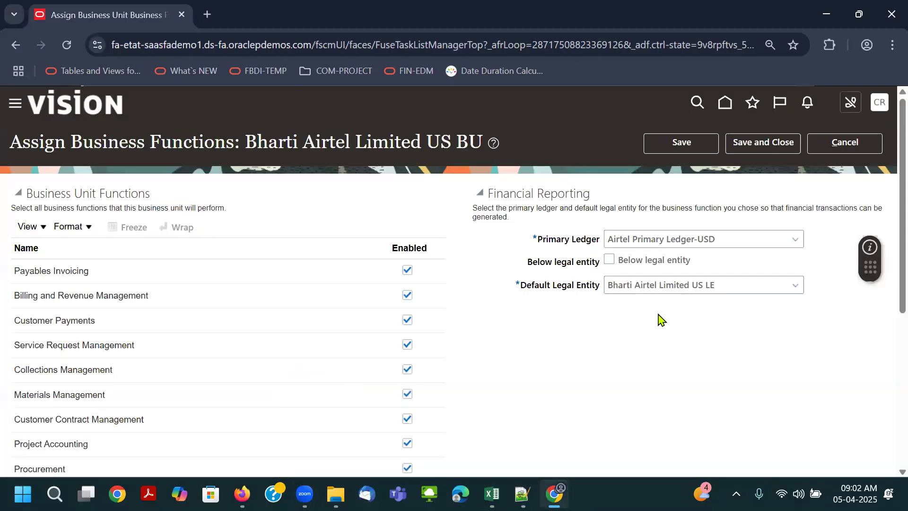
{"action": "scroll", "coordinate": [230, 431], "scroll_direction": "down", "scroll_amount": 5}
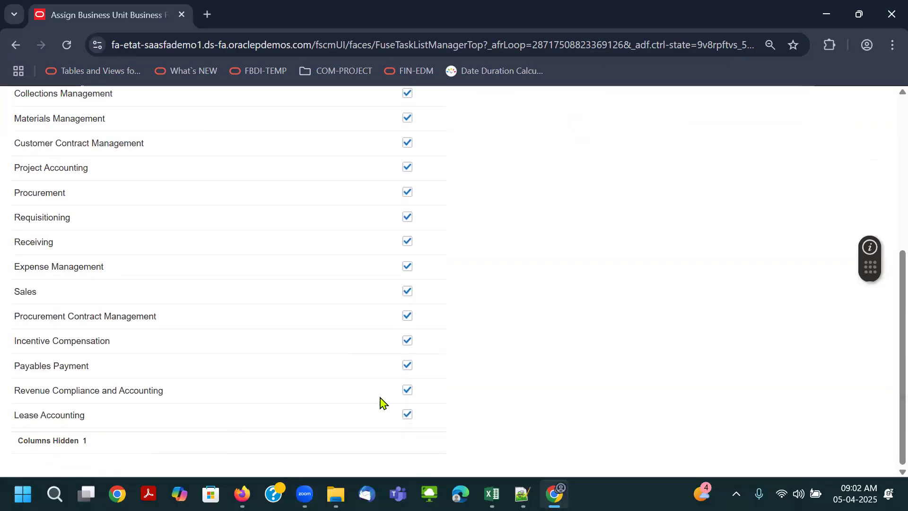
{"action": "scroll", "coordinate": [560, 267], "scroll_direction": "up", "scroll_amount": 5}
{"action": "left_click", "coordinate": [748, 148]}
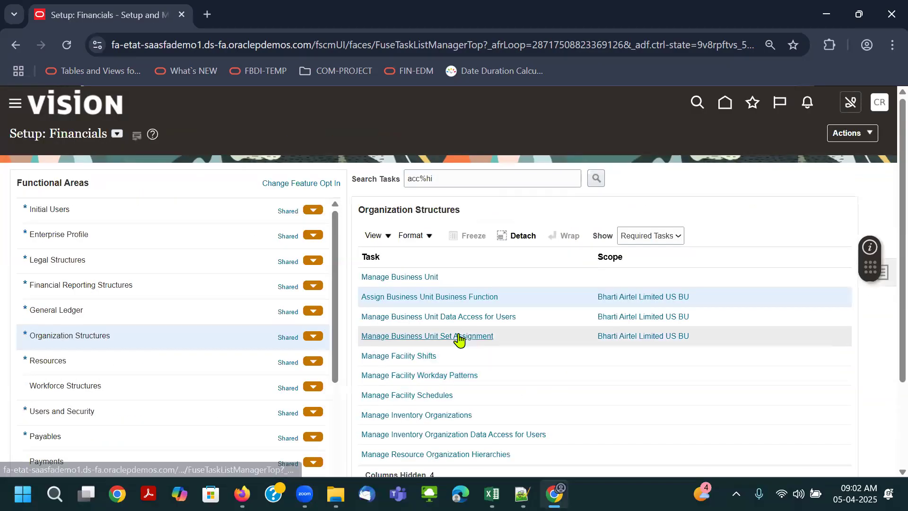
- Open Manage Business Unit Set Assignment for Bharti Airtel Limited US BU, review the reference data sets, and save and close
{"action": "left_click", "coordinate": [458, 336]}
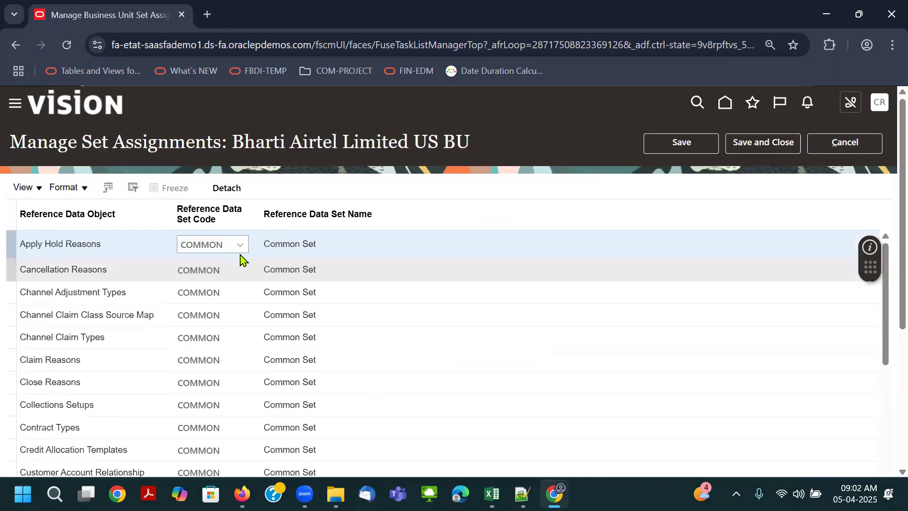
{"action": "left_click", "coordinate": [779, 146]}
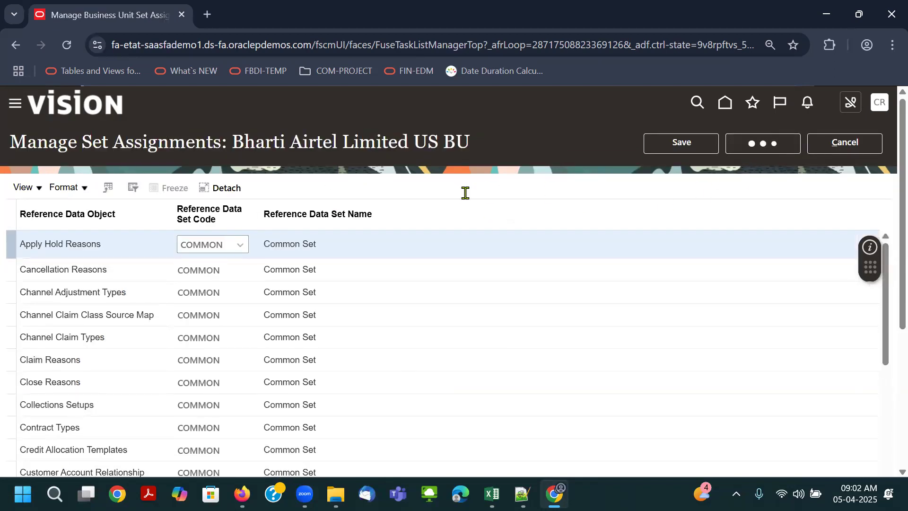
- Look up the Defines Common Options for Payables and Procurement entry in the class notes workbook and return to the Financials setup
{"action": "key", "text": "alt+Tab"}
{"action": "key", "text": "alt+Tab"}
{"action": "key", "text": "Tab"}
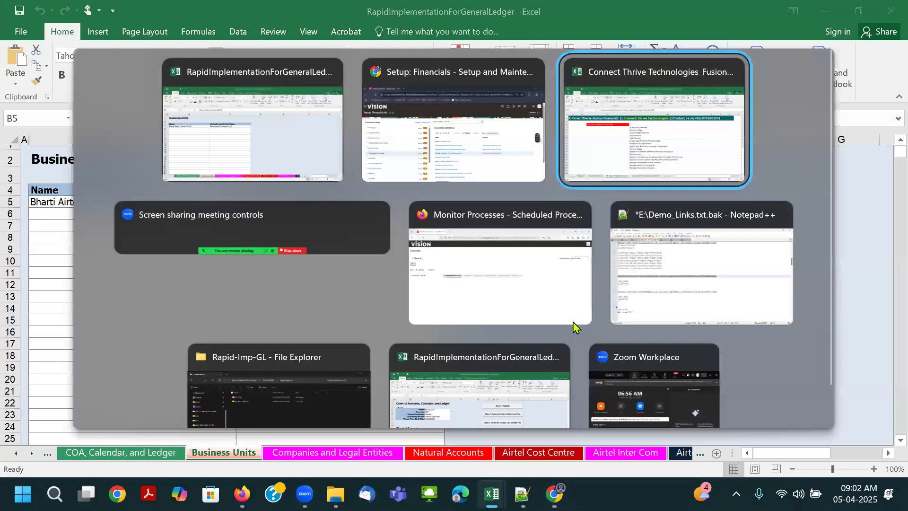
{"action": "left_click", "coordinate": [399, 371]}
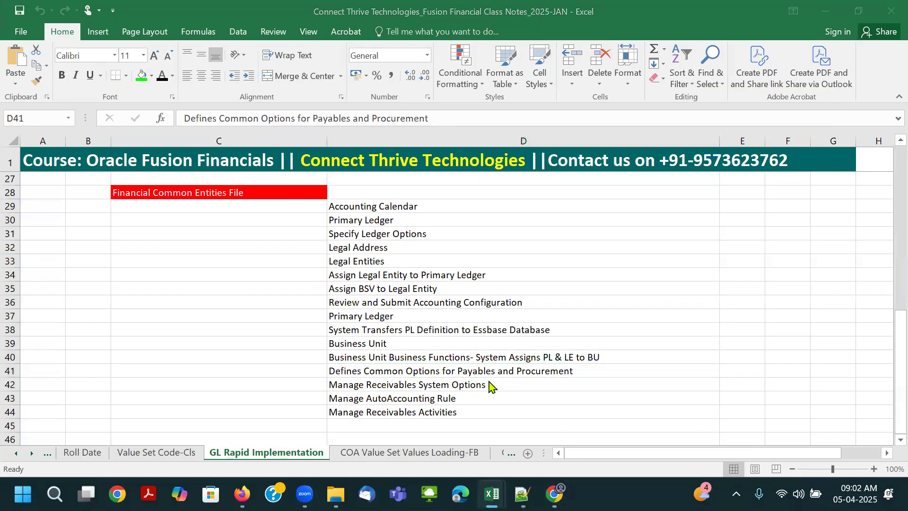
{"action": "key", "text": "alt+Tab"}
{"action": "key", "text": "alt+Tab"}
{"action": "key", "text": "Tab"}
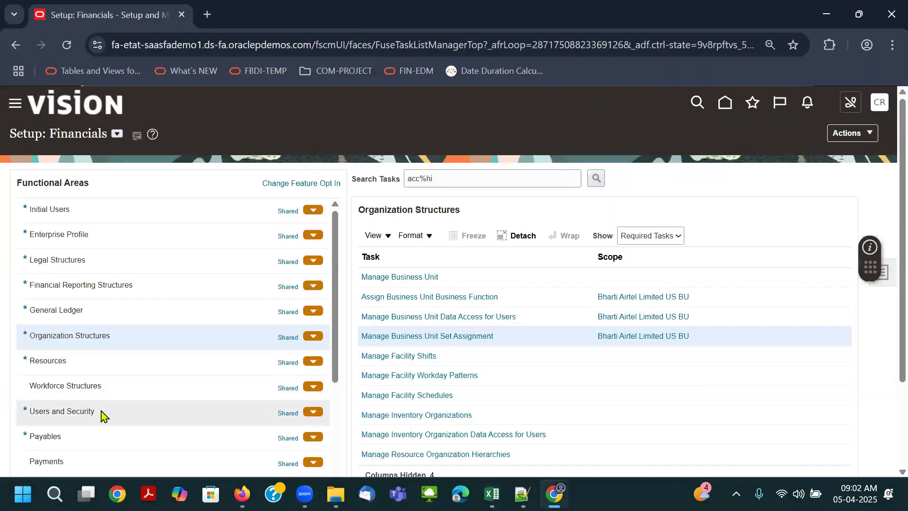
- Open the Payables functional area and choose Select and Add as the business unit scope for Manage Common Options for Payables and Procurement
{"action": "left_click", "coordinate": [193, 435]}
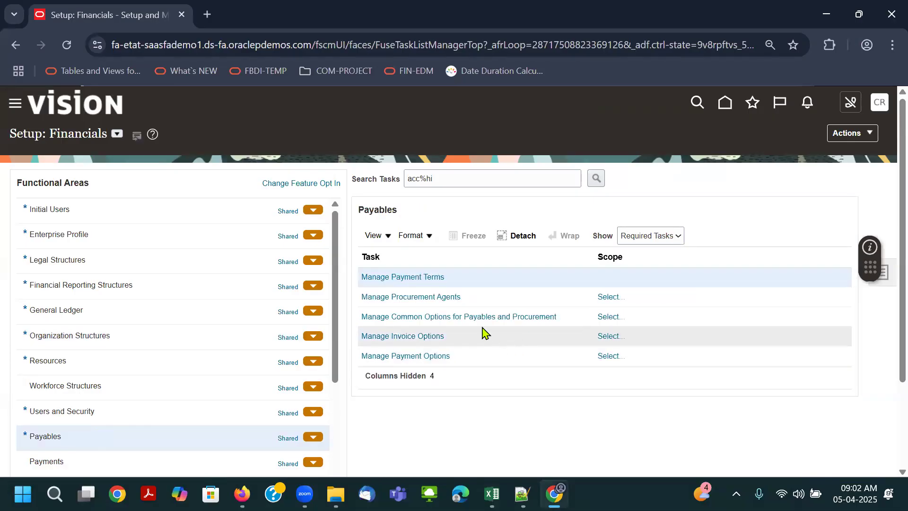
{"action": "left_click", "coordinate": [607, 319]}
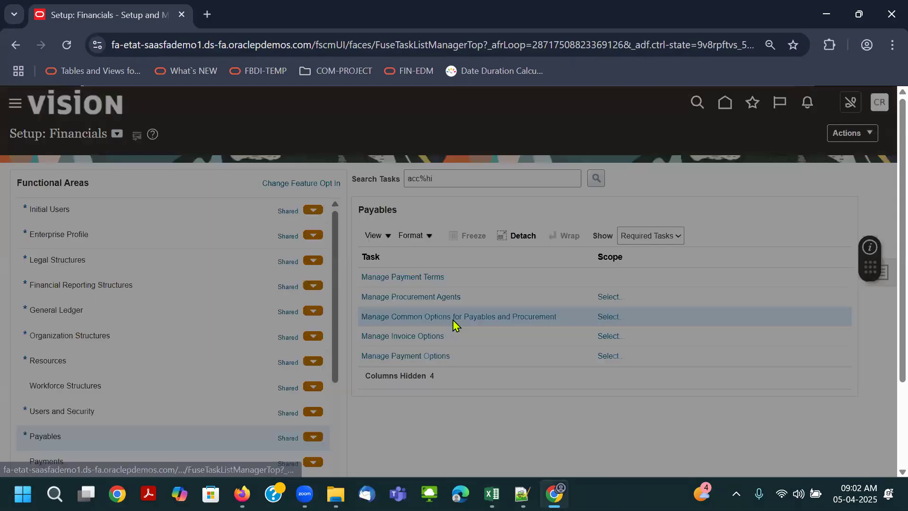
{"action": "left_click", "coordinate": [451, 305]}
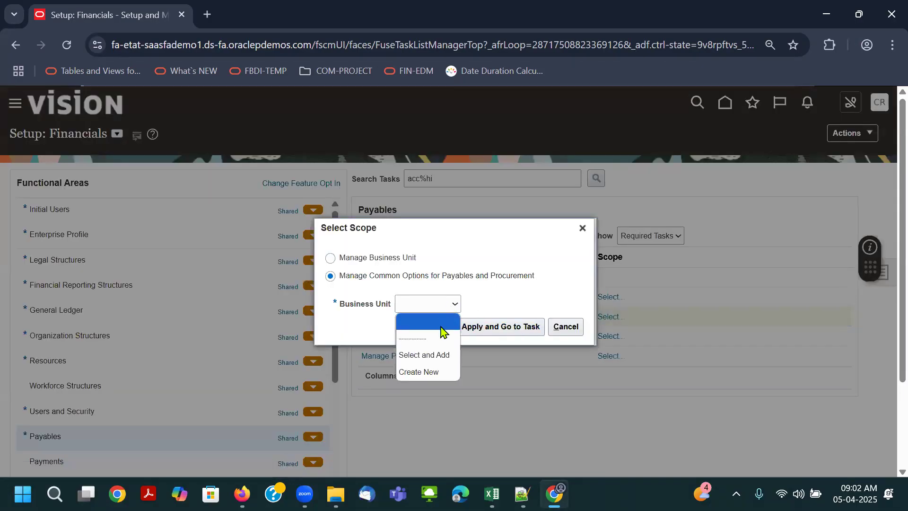
{"action": "left_click", "coordinate": [436, 359]}
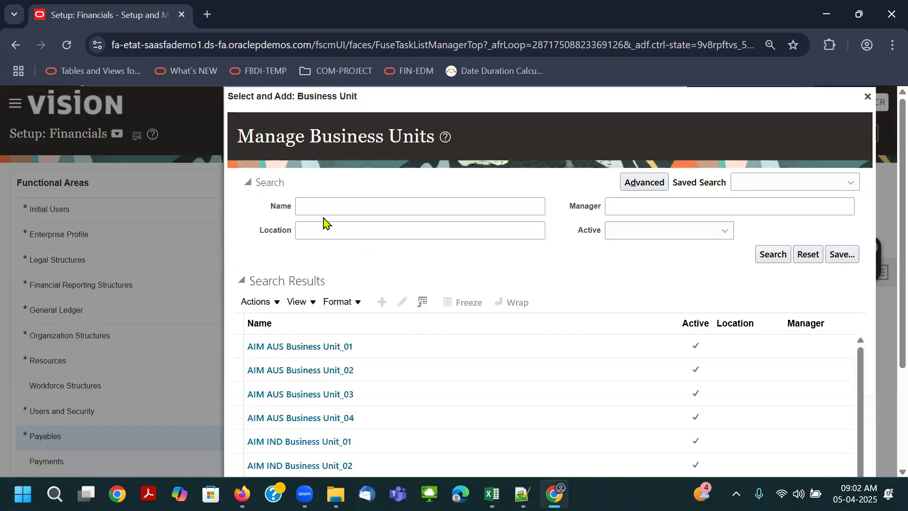
- Search for the business unit with "bha", select Bharti Airtel Limited US BU and open its common options for Payables and Procurement
{"action": "left_click", "coordinate": [320, 212]}
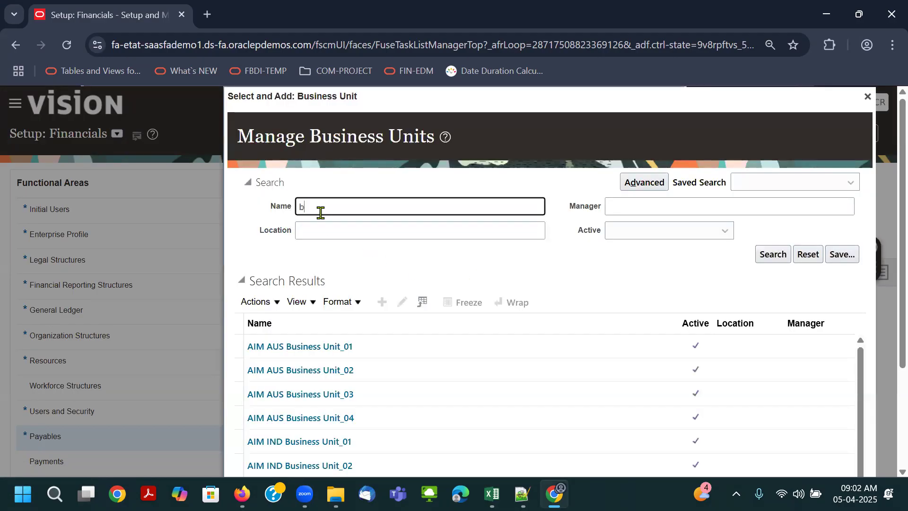
{"action": "type", "text": "bha"}
{"action": "key", "text": "Return"}
{"action": "left_click", "coordinate": [399, 344]}
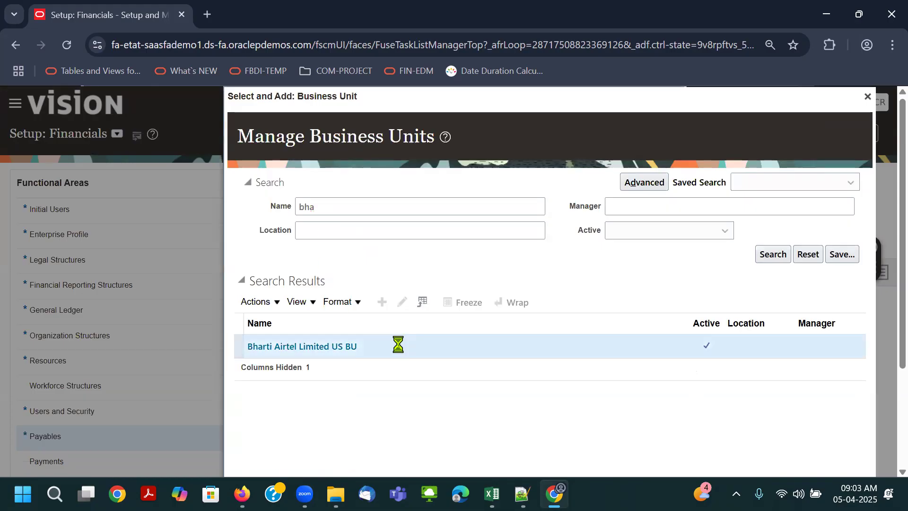
{"action": "scroll", "coordinate": [551, 264], "scroll_direction": "down", "scroll_amount": 1}
{"action": "left_click", "coordinate": [280, 474]}
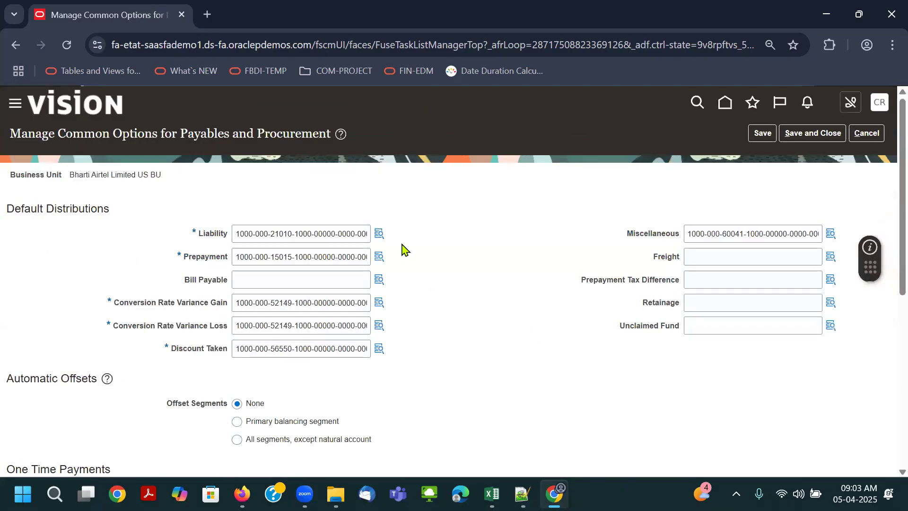
- Review the default distributions, currency conversion and remaining common options of the Airtel business unit, then save and close them
{"action": "mouse_move", "coordinate": [381, 238]}
{"action": "scroll", "coordinate": [297, 321], "scroll_direction": "down", "scroll_amount": 1}
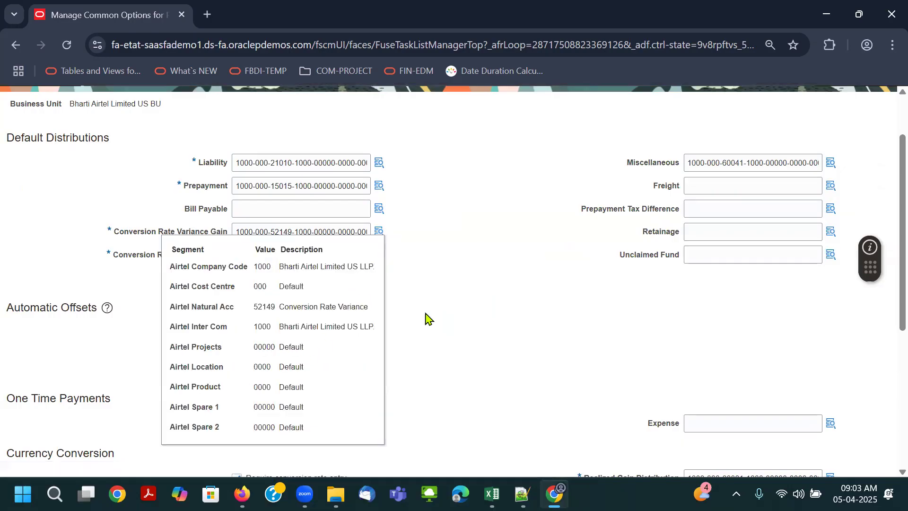
{"action": "scroll", "coordinate": [473, 303], "scroll_direction": "down", "scroll_amount": 3}
{"action": "scroll", "coordinate": [457, 320], "scroll_direction": "down", "scroll_amount": 1}
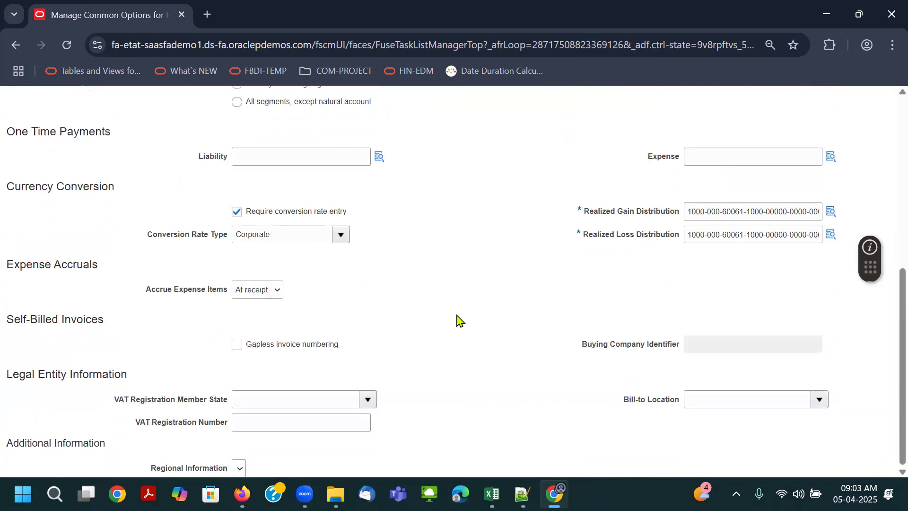
{"action": "scroll", "coordinate": [500, 396], "scroll_direction": "up", "scroll_amount": 6}
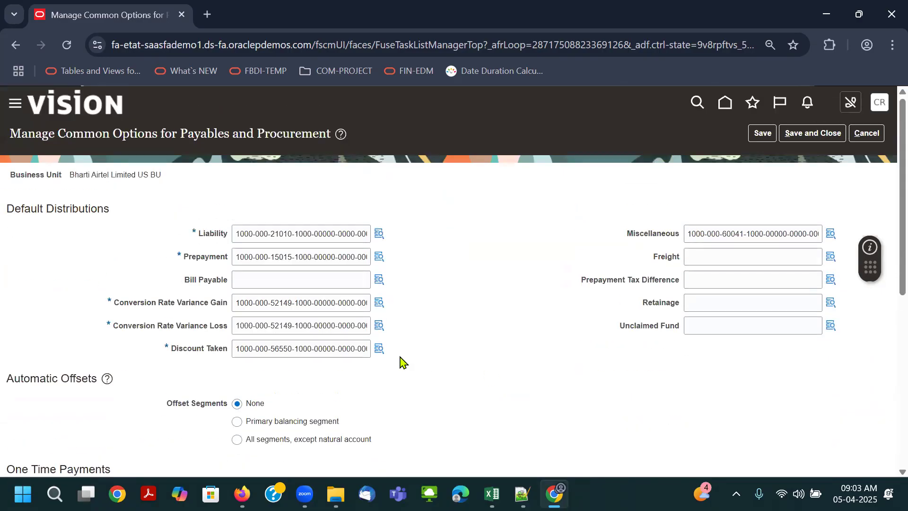
{"action": "left_click", "coordinate": [781, 135]}
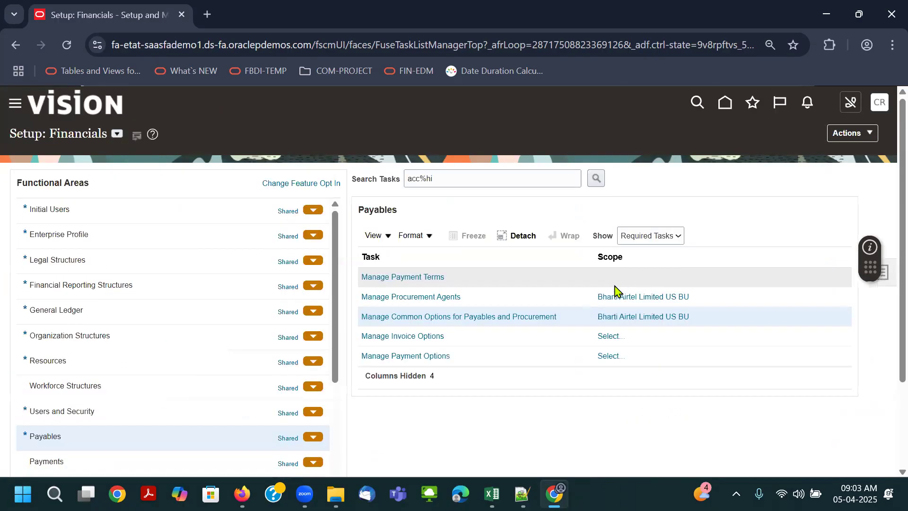
- Open the scope selection for Manage Invoice Options and apply Select and Add for the business unit
{"action": "left_click", "coordinate": [611, 337]}
{"action": "left_click", "coordinate": [428, 303]}
{"action": "left_click", "coordinate": [428, 352]}
{"action": "left_click", "coordinate": [504, 333]}
- Find Bharti Airtel Limited US BU with "bha", open its invoice options for review, and save and close them
{"action": "left_click", "coordinate": [383, 204]}
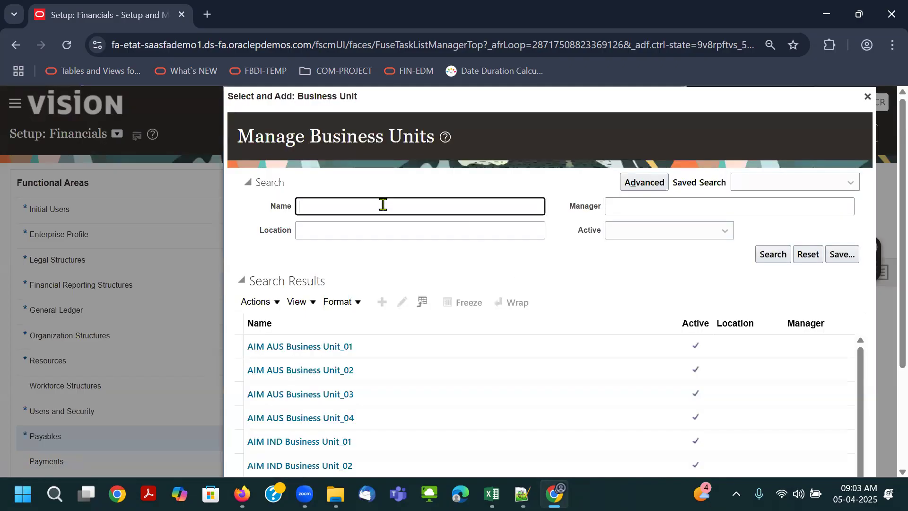
{"action": "key", "text": "Return"}
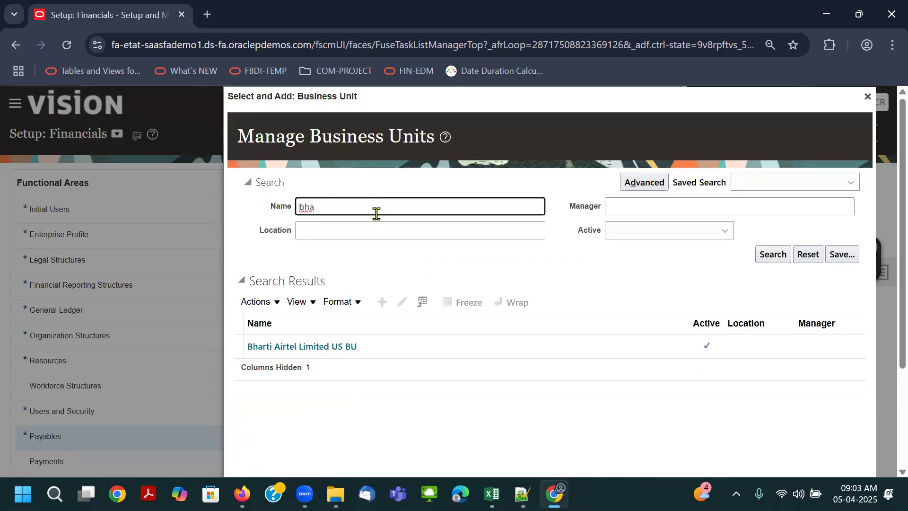
{"action": "left_click", "coordinate": [383, 347]}
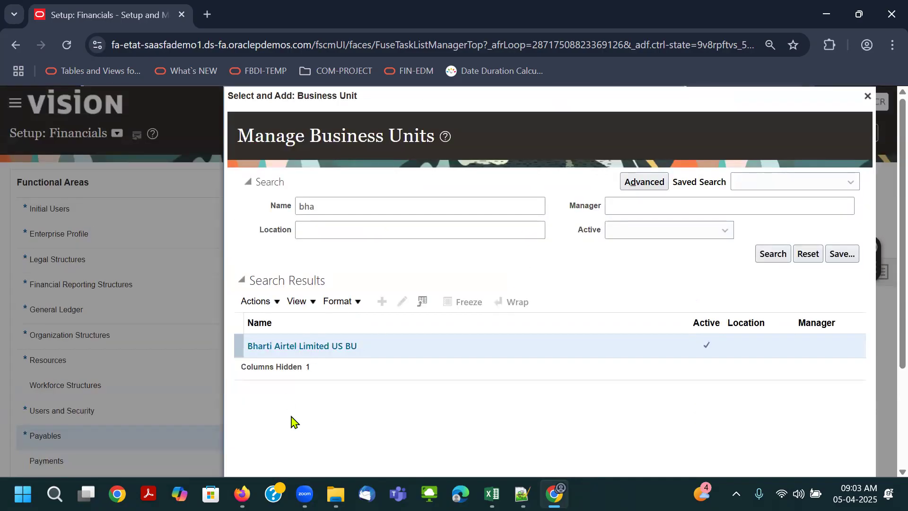
{"action": "scroll", "coordinate": [291, 421], "scroll_direction": "down", "scroll_amount": 3}
{"action": "left_click", "coordinate": [262, 360]}
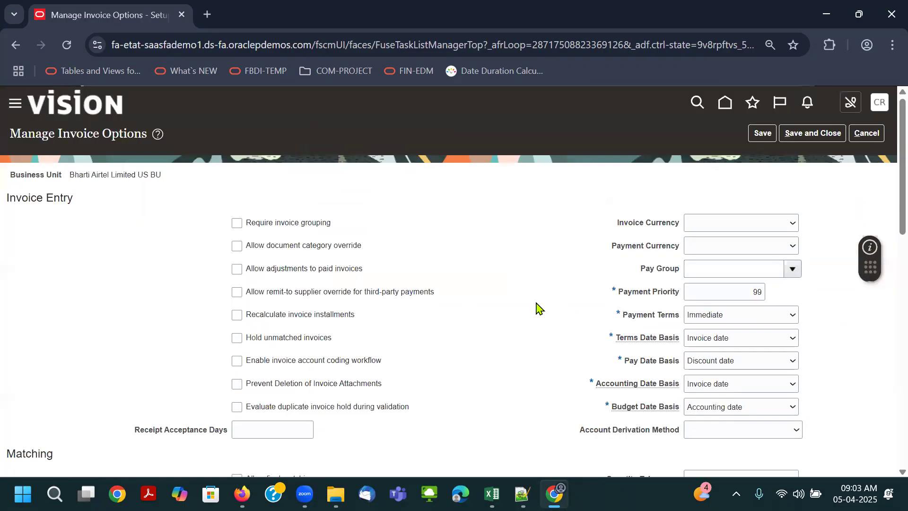
{"action": "left_click", "coordinate": [795, 138]}
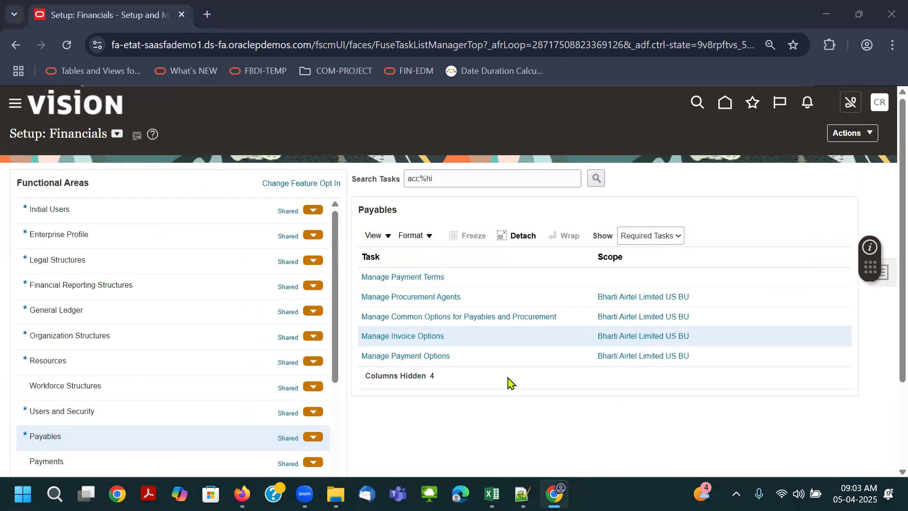
- Copy "Manage Receivables System Options" from the class notes workbook, search the setup tasks for it and open the task
{"action": "key", "text": "alt+Tab"}
{"action": "key", "text": "alt+Tab"}
{"action": "left_click", "coordinate": [431, 389]}
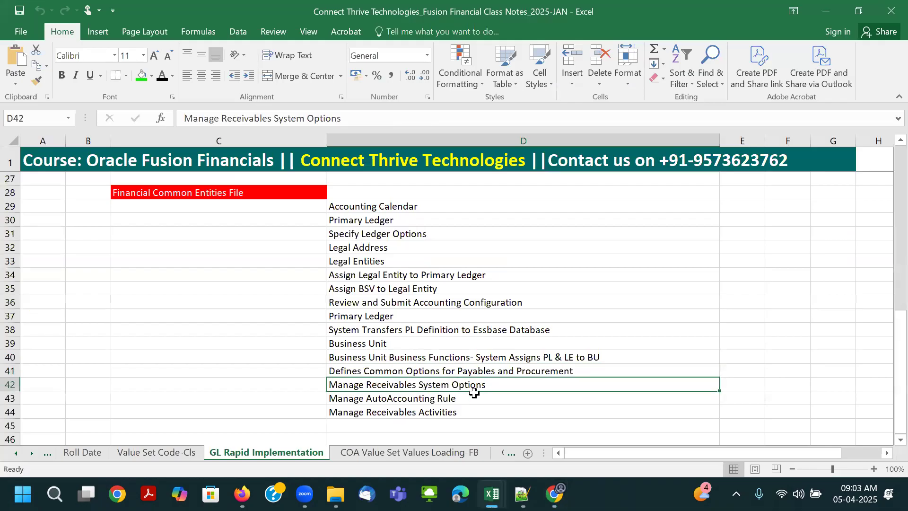
{"action": "key", "text": "ctrl+c"}
{"action": "key", "text": "alt+Tab"}
{"action": "key", "text": "ctrl+a"}
{"action": "key", "text": "ctrl+v"}
{"action": "key", "text": "Return"}
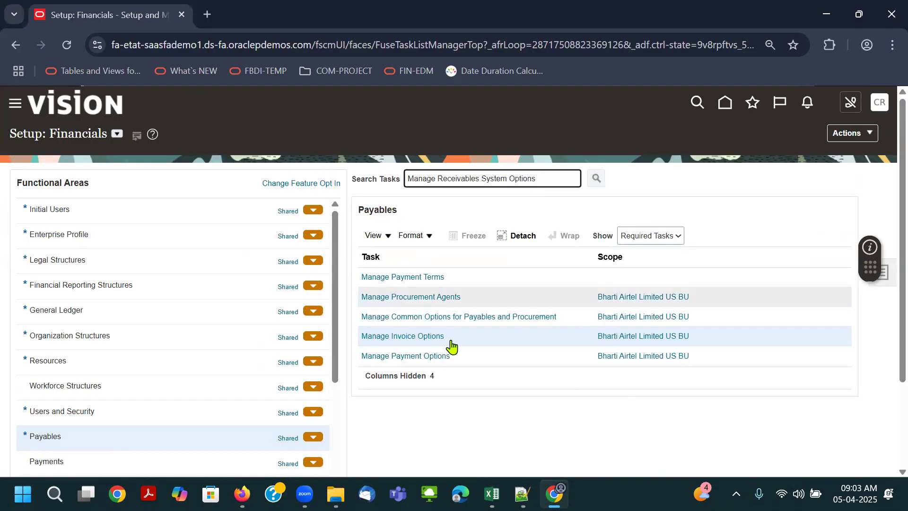
{"action": "left_click", "coordinate": [426, 278]}
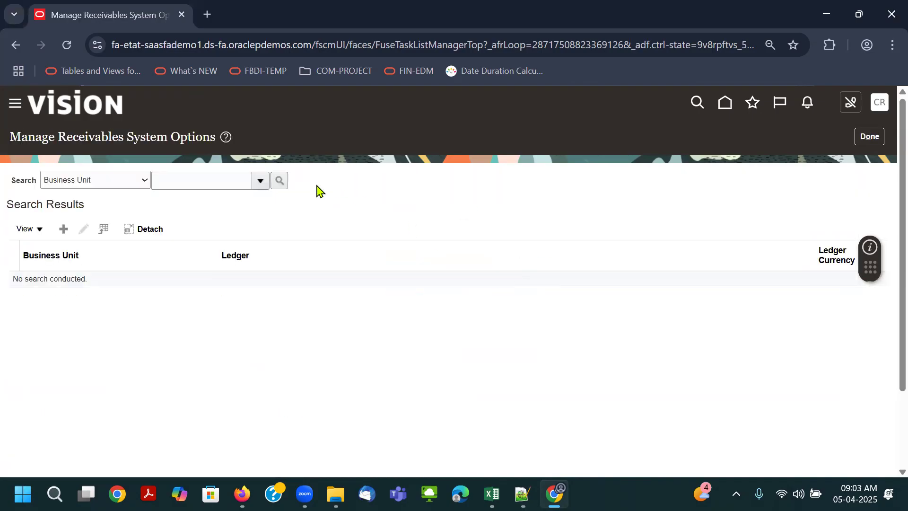
- Search the business unit selector of the receivables system options for "bha"
{"action": "left_click", "coordinate": [261, 181]}
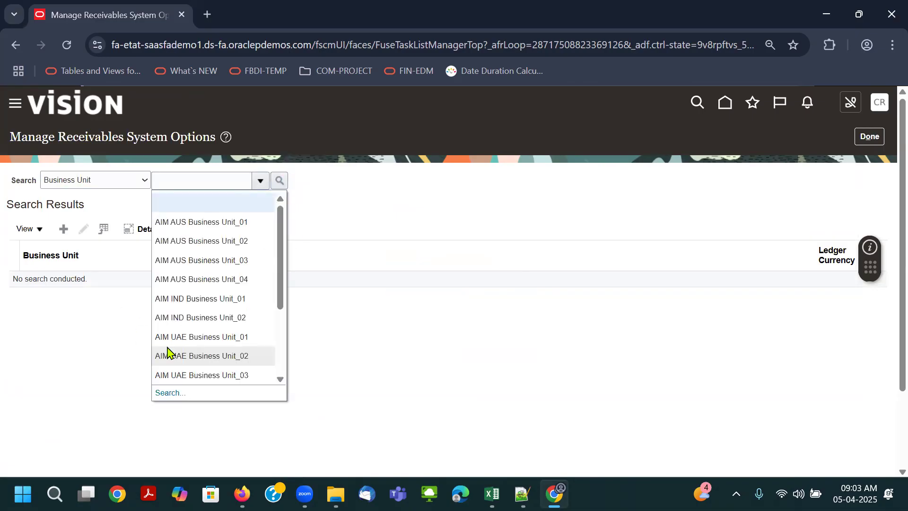
{"action": "scroll", "coordinate": [170, 355], "scroll_direction": "down", "scroll_amount": 5}
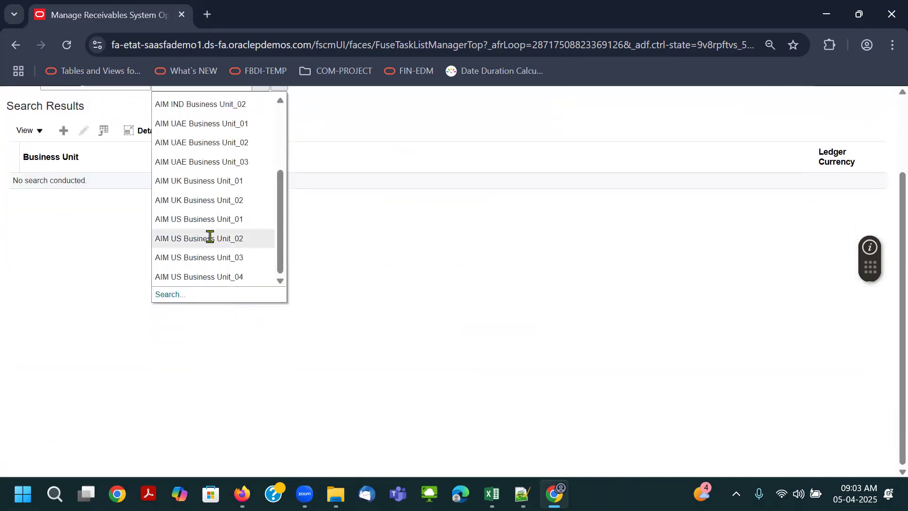
{"action": "left_click", "coordinate": [168, 295]}
{"action": "left_click", "coordinate": [452, 251]}
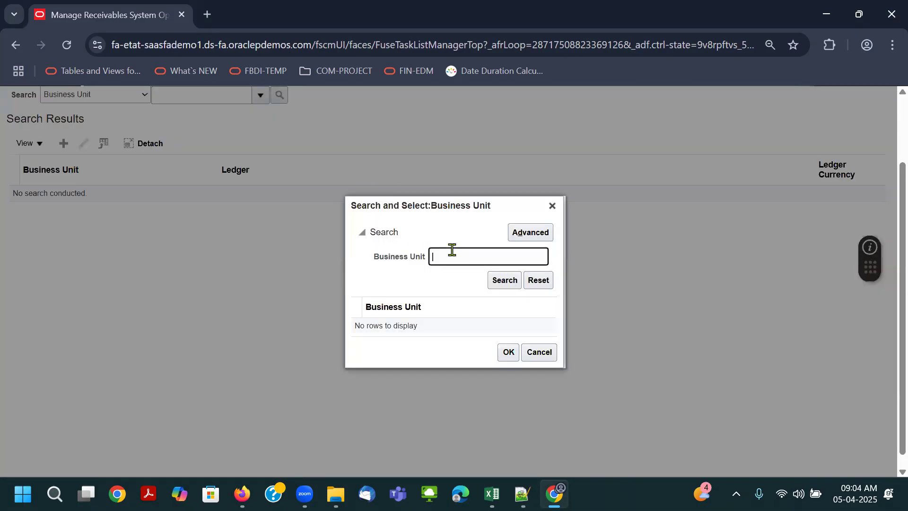
{"action": "type", "text": "b"}
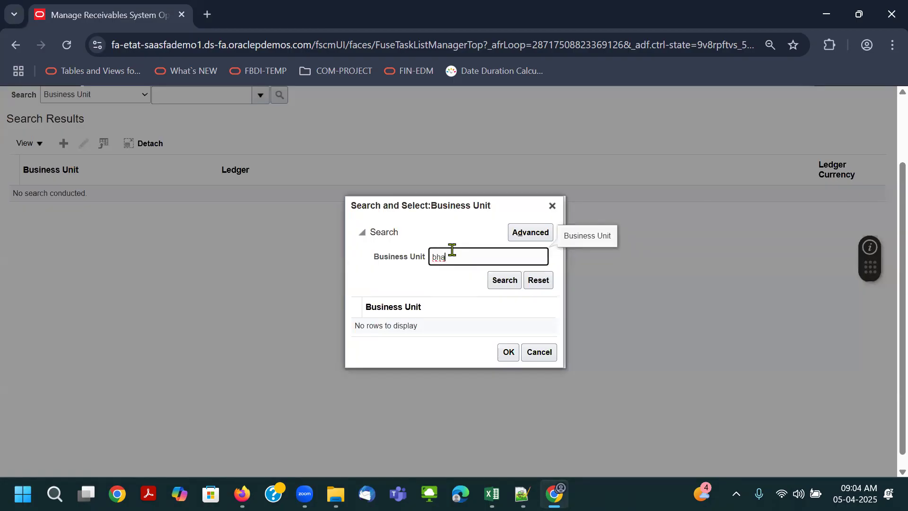
{"action": "type", "text": "ha"}
{"action": "left_click", "coordinate": [496, 281]}
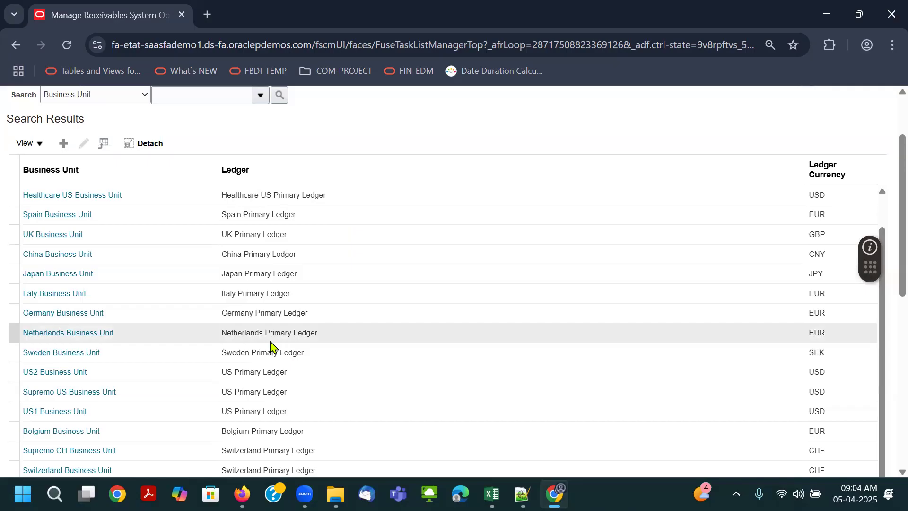
- Look through the business unit list of the receivables system options for the Airtel business unit
{"action": "scroll", "coordinate": [350, 298], "scroll_direction": "down", "scroll_amount": 4}
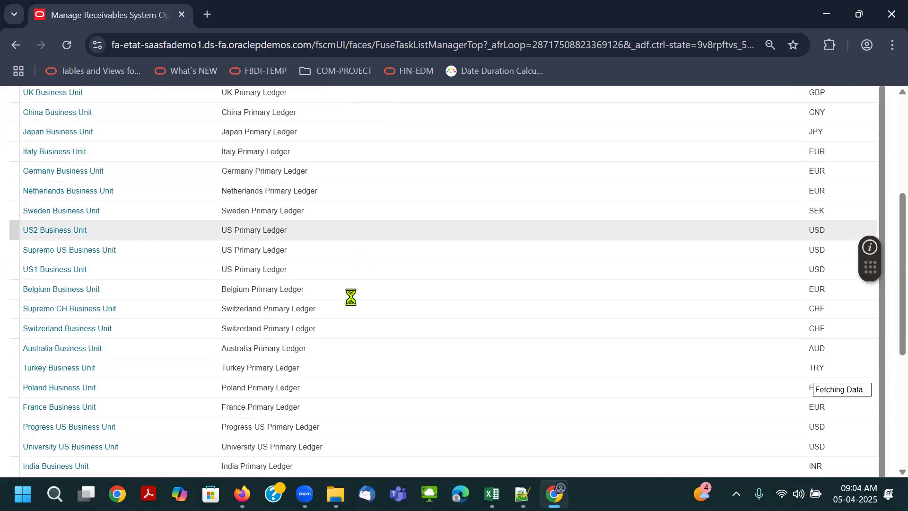
{"action": "scroll", "coordinate": [317, 411], "scroll_direction": "down", "scroll_amount": 10}
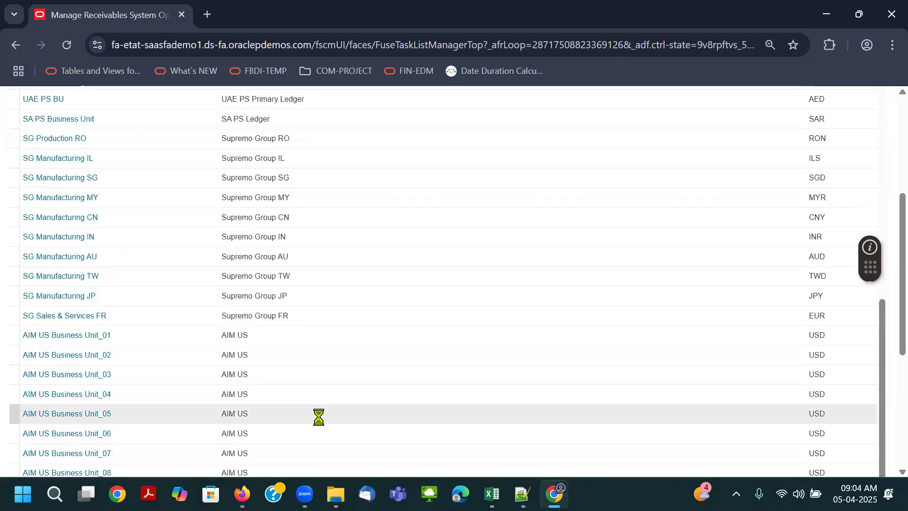
{"action": "scroll", "coordinate": [324, 418], "scroll_direction": "down", "scroll_amount": 20}
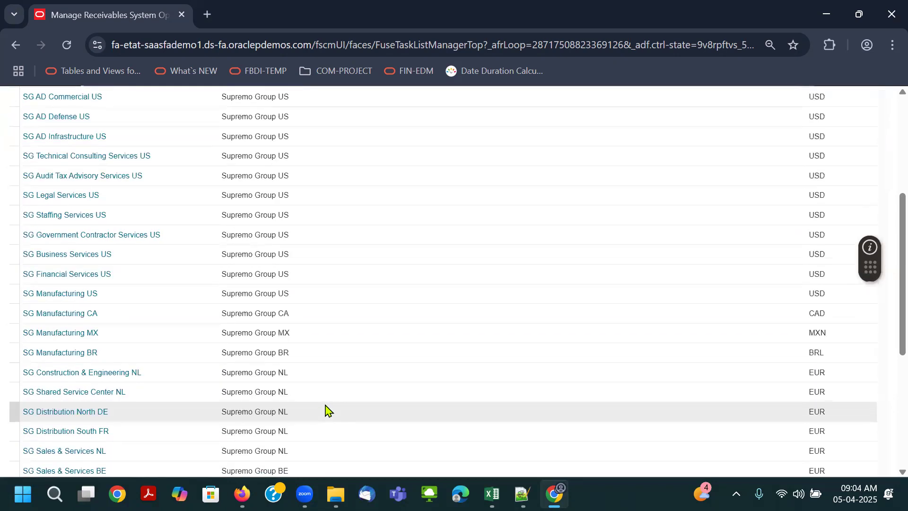
{"action": "scroll", "coordinate": [328, 409], "scroll_direction": "down", "scroll_amount": 1}
{"action": "scroll", "coordinate": [327, 410], "scroll_direction": "up", "scroll_amount": 20}
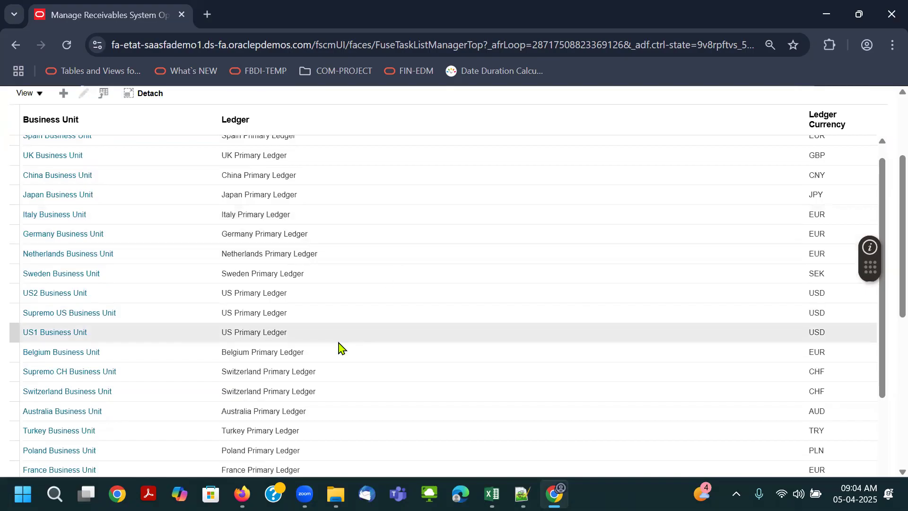
{"action": "scroll", "coordinate": [342, 320], "scroll_direction": "up", "scroll_amount": 3}
{"action": "scroll", "coordinate": [343, 315], "scroll_direction": "up", "scroll_amount": 2}
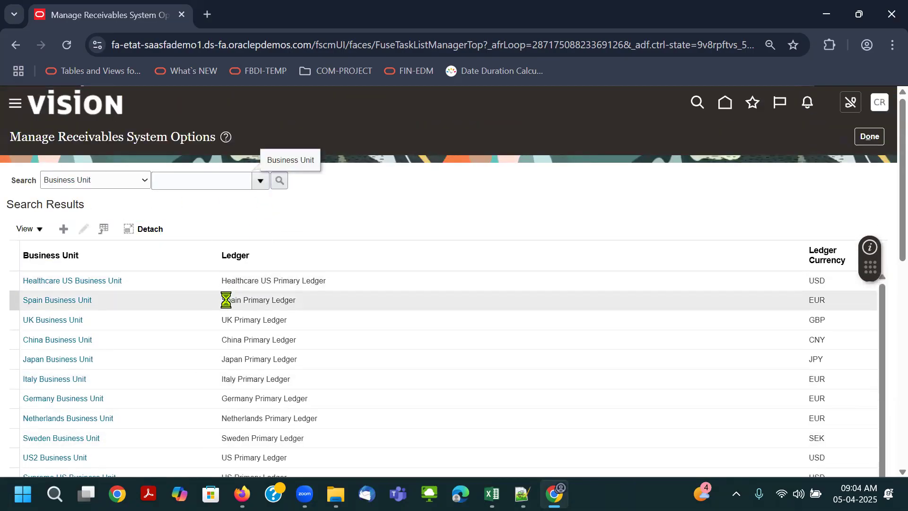
- Find Bharti Airtel Limited US BU with an advanced business unit search containing "bha" and open its receivables system options
{"action": "left_click", "coordinate": [170, 393]}
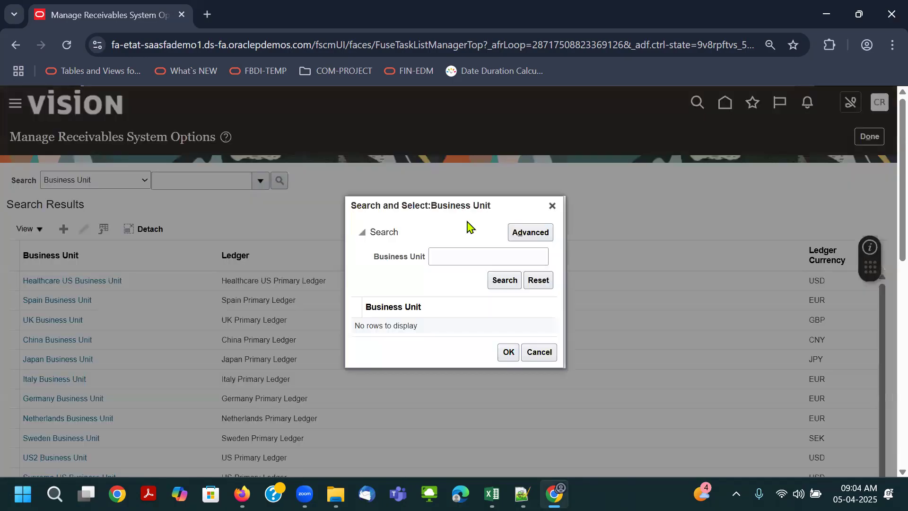
{"action": "left_click", "coordinate": [424, 259]}
{"action": "left_click", "coordinate": [416, 187]}
{"action": "left_click", "coordinate": [521, 256]}
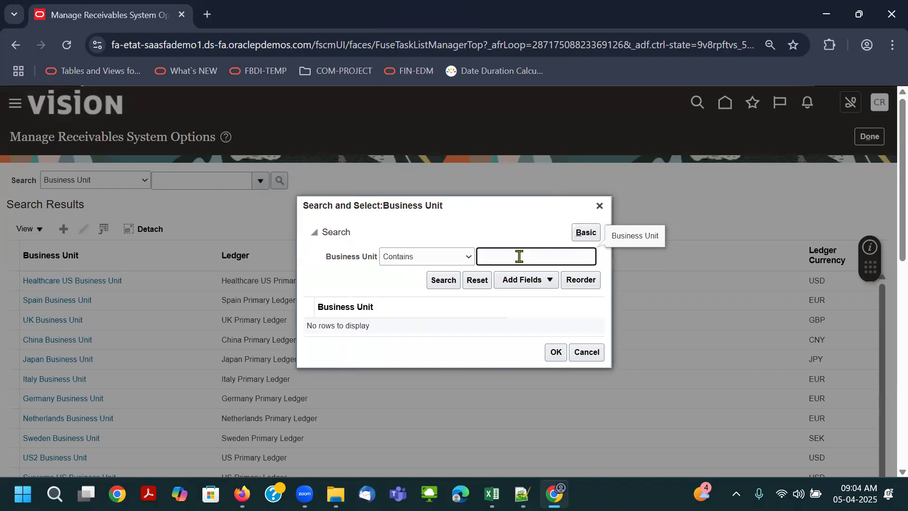
{"action": "left_click", "coordinate": [442, 280]}
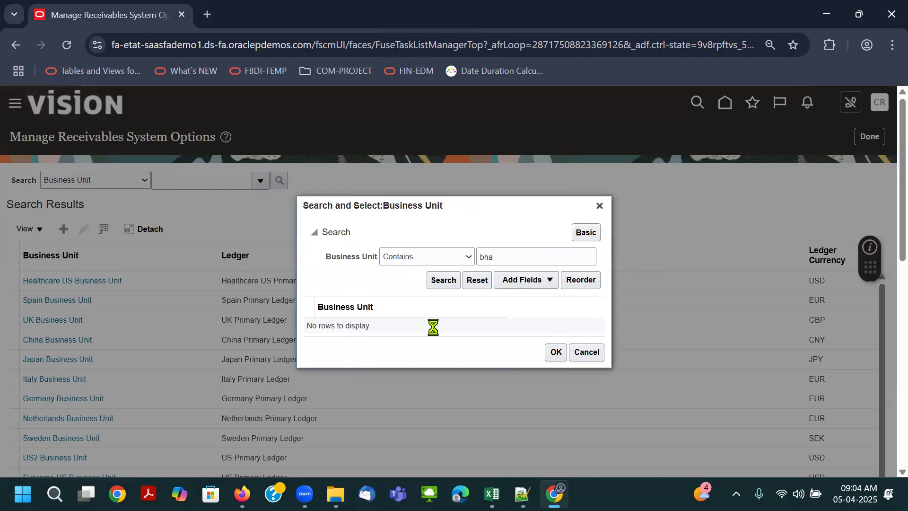
{"action": "left_click", "coordinate": [556, 355]}
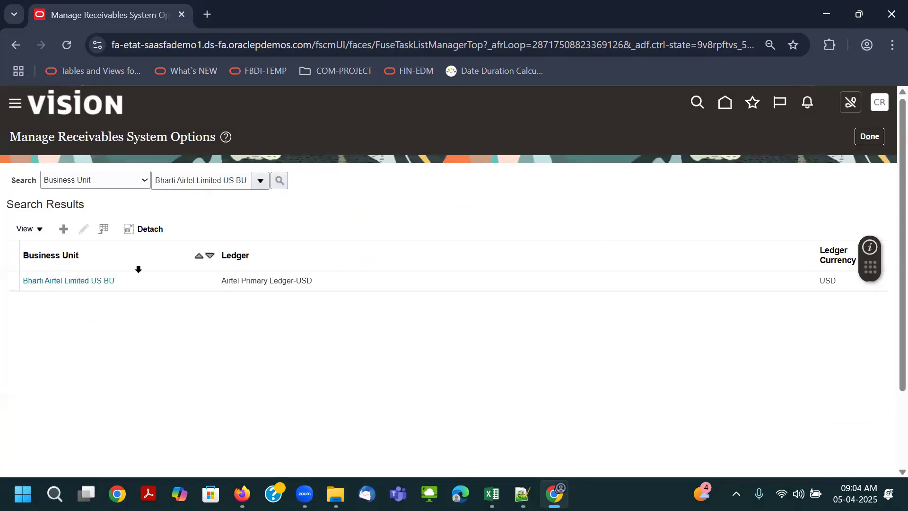
{"action": "left_click", "coordinate": [97, 281]}
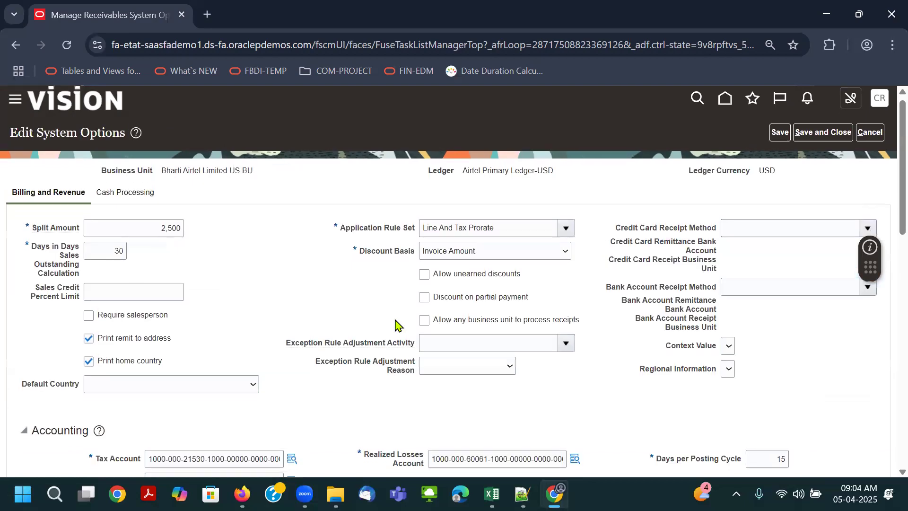
- Review the Billing and Revenue and Cash Processing options of the business unit, save and close them, and return to the setup tasks
{"action": "scroll", "coordinate": [337, 171], "scroll_direction": "down", "scroll_amount": 5}
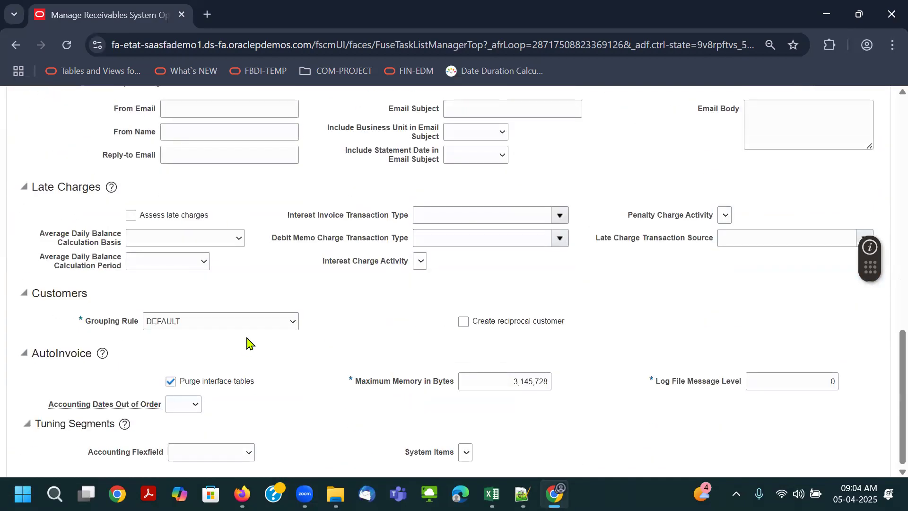
{"action": "scroll", "coordinate": [247, 344], "scroll_direction": "up", "scroll_amount": 15}
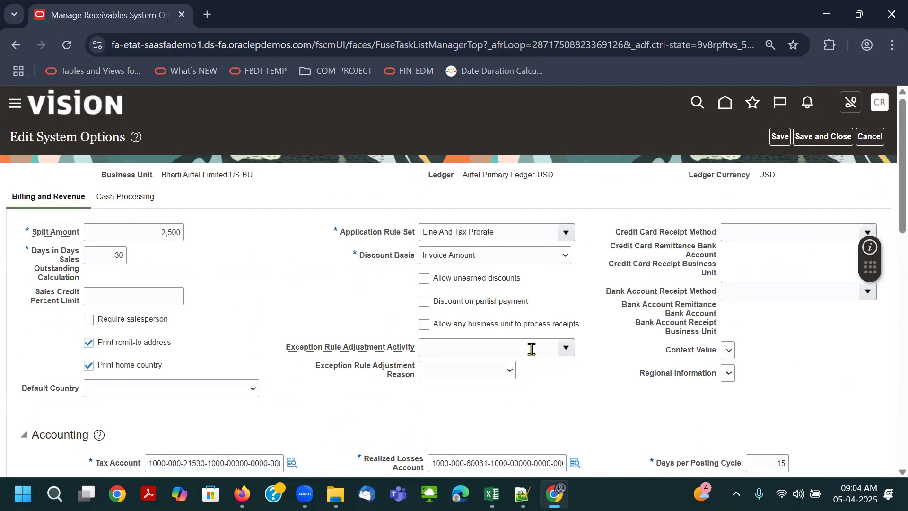
{"action": "scroll", "coordinate": [532, 351], "scroll_direction": "down", "scroll_amount": 5}
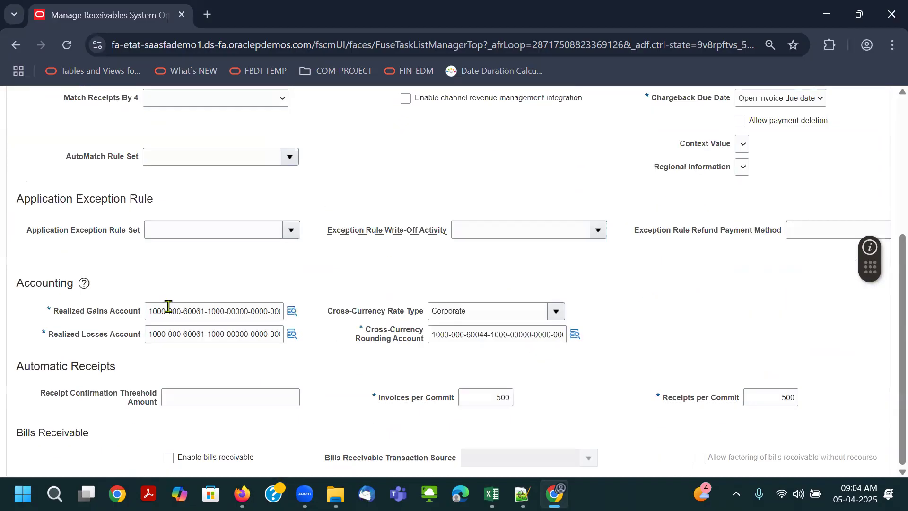
{"action": "scroll", "coordinate": [166, 309], "scroll_direction": "up", "scroll_amount": 5}
{"action": "left_click", "coordinate": [803, 137]}
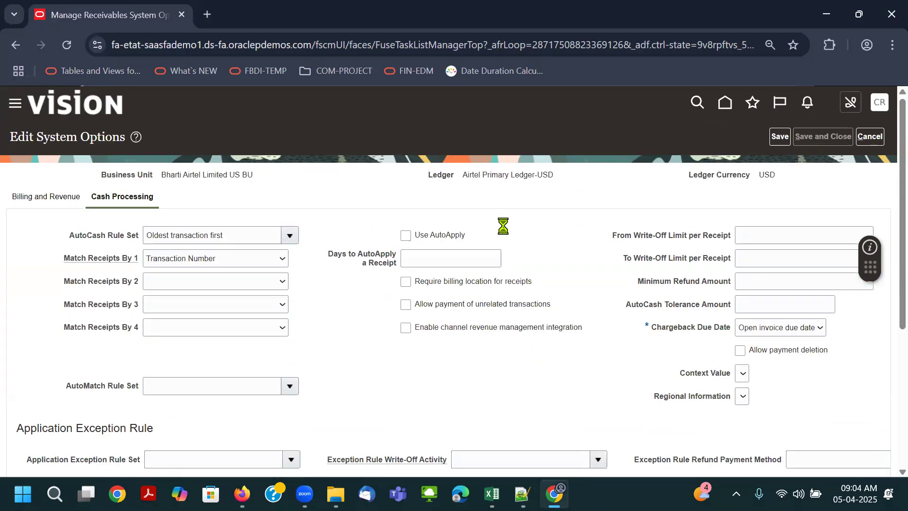
{"action": "left_click", "coordinate": [868, 137]}
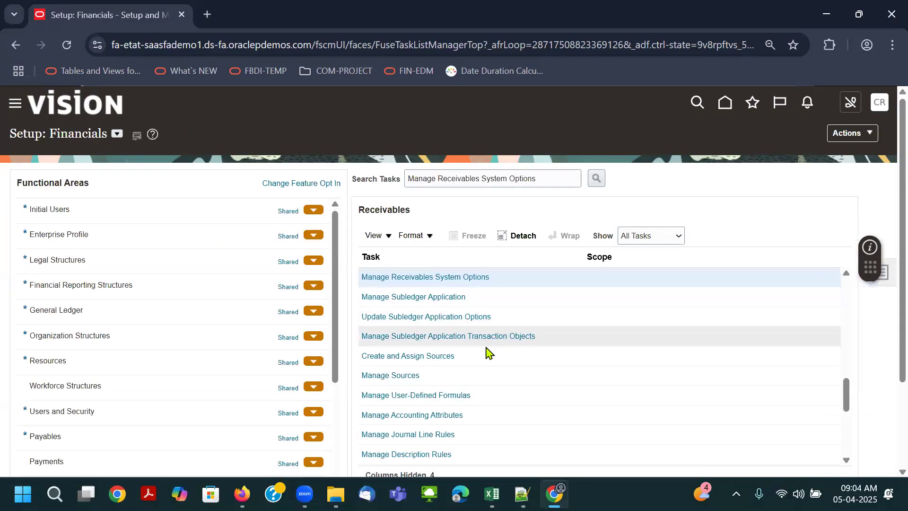
- Show all tasks of the Receivables functional area and look through the task list
{"action": "scroll", "coordinate": [142, 368], "scroll_direction": "down", "scroll_amount": 5}
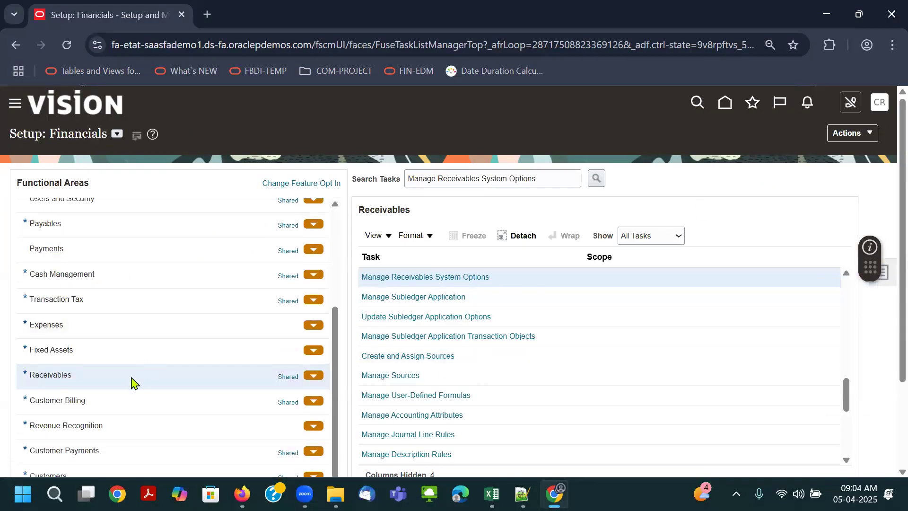
{"action": "left_click", "coordinate": [108, 349]}
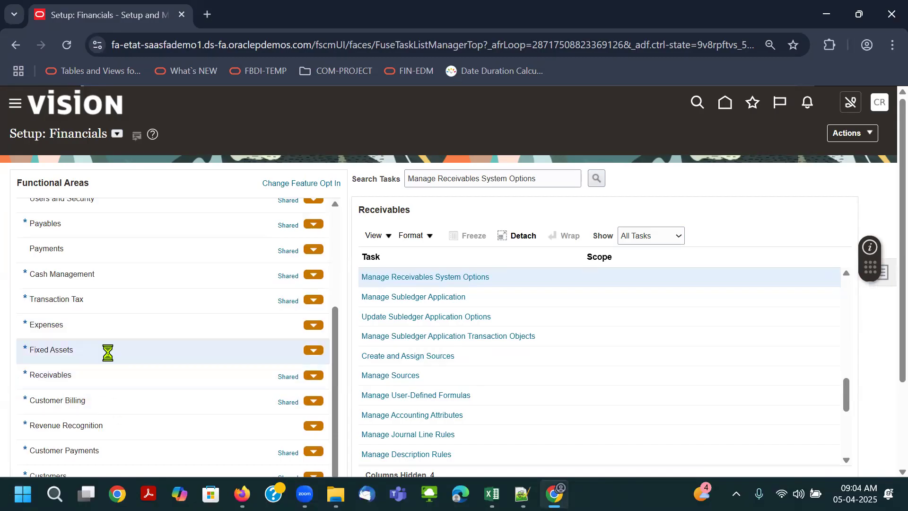
{"action": "left_click", "coordinate": [108, 382]}
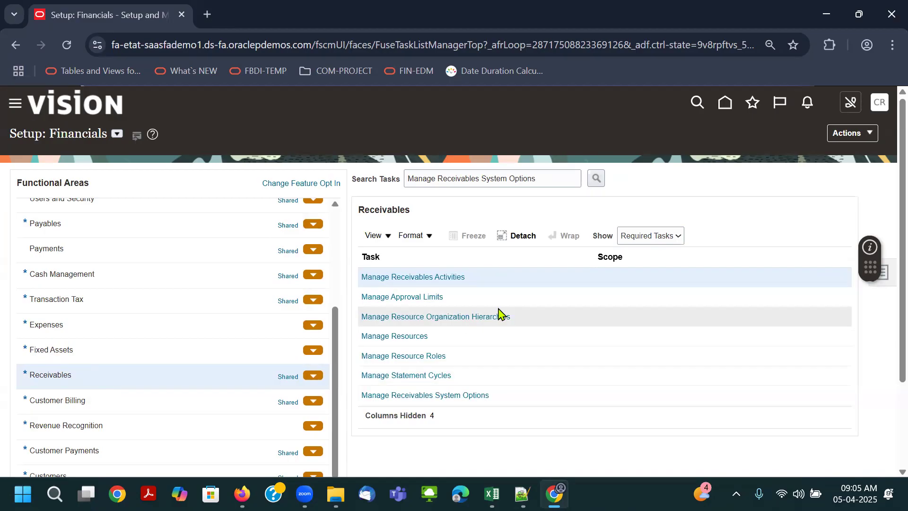
{"action": "left_click", "coordinate": [634, 238]}
{"action": "left_click", "coordinate": [634, 252]}
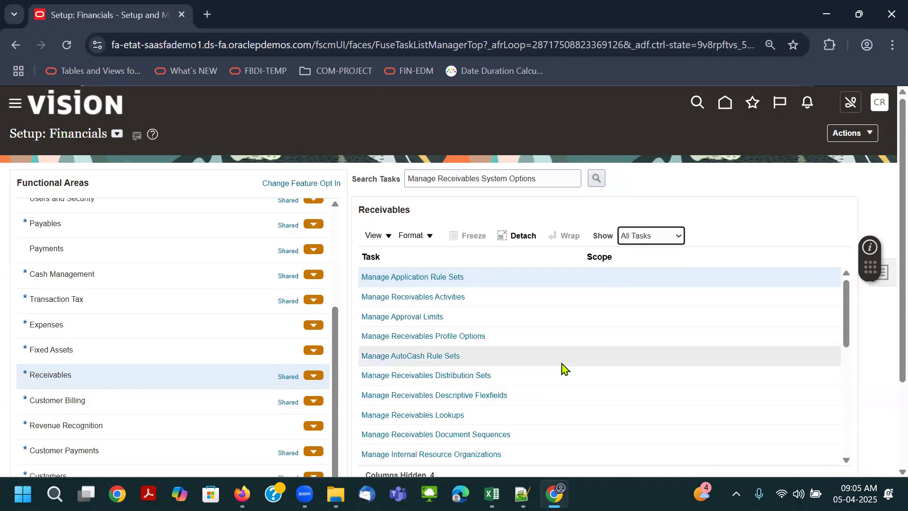
{"action": "scroll", "coordinate": [561, 361], "scroll_direction": "down", "scroll_amount": 3}
{"action": "scroll", "coordinate": [563, 368], "scroll_direction": "down", "scroll_amount": 2}
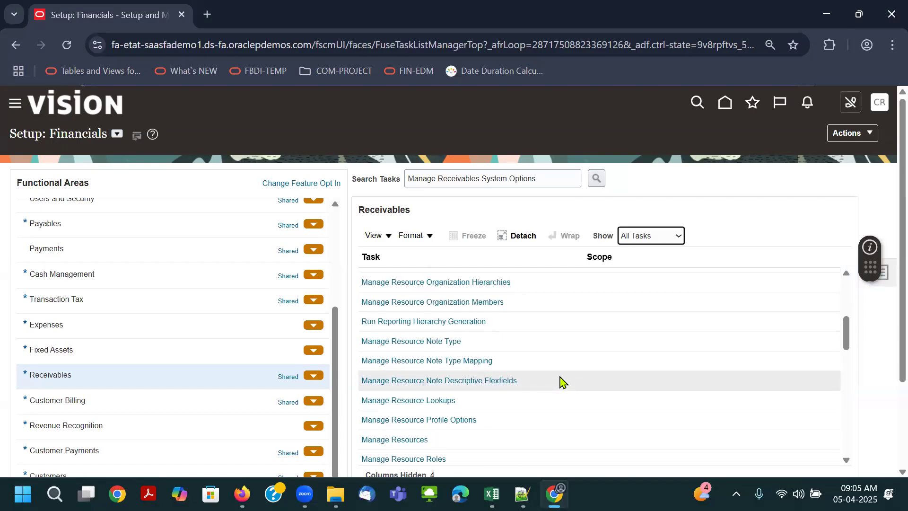
{"action": "scroll", "coordinate": [561, 382], "scroll_direction": "down", "scroll_amount": 2}
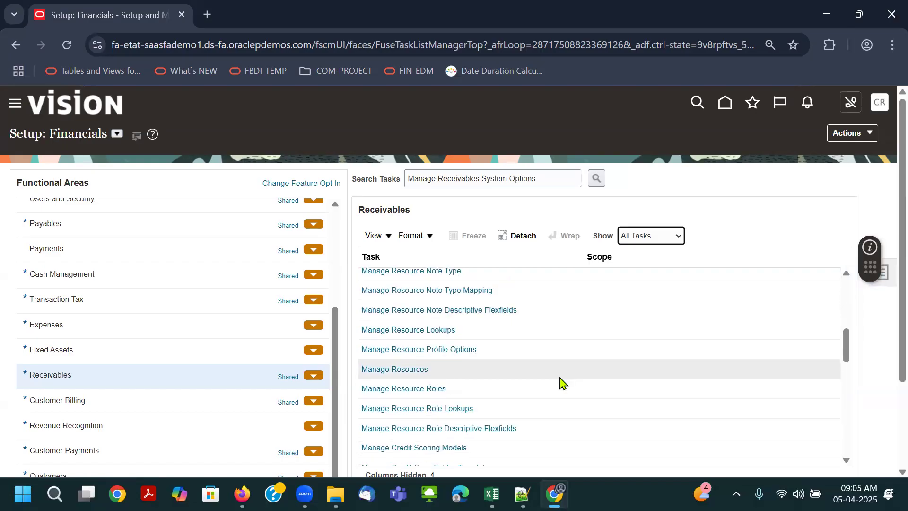
{"action": "scroll", "coordinate": [561, 382], "scroll_direction": "down", "scroll_amount": 2}
{"action": "scroll", "coordinate": [561, 382], "scroll_direction": "down", "scroll_amount": 2}
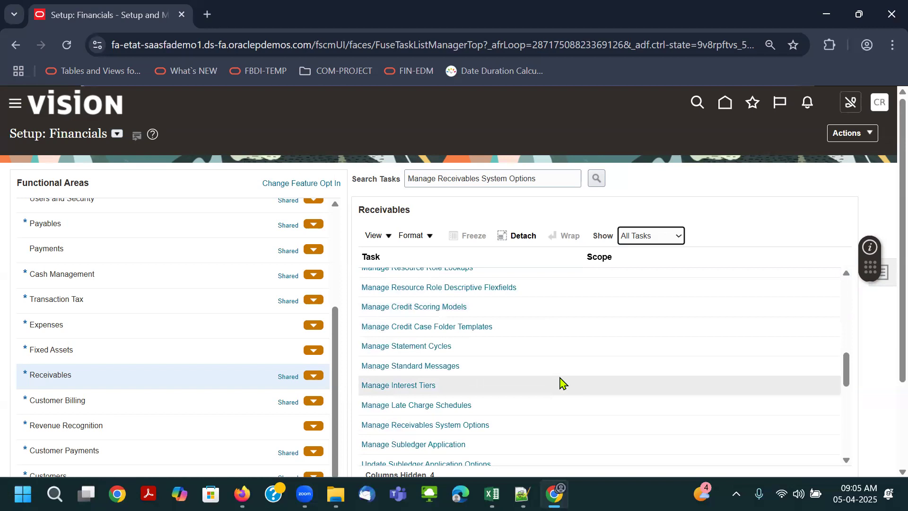
{"action": "scroll", "coordinate": [561, 382], "scroll_direction": "down", "scroll_amount": 2}
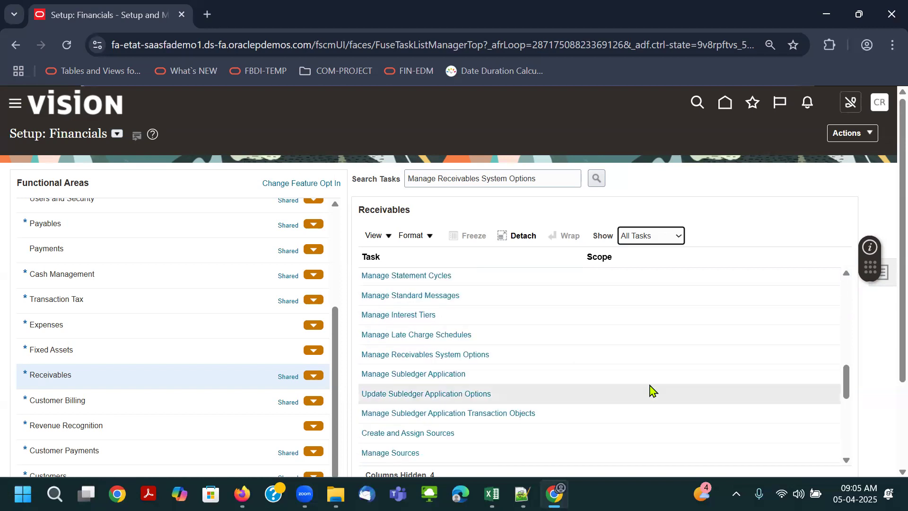
- Copy "Manage AutoAccounting Rule" from the class notes workbook, search the setup tasks for it and open Manage AutoAccounting Rules
{"action": "key", "text": "alt+Tab"}
{"action": "left_click", "coordinate": [420, 398]}
{"action": "key", "text": "ctrl+c"}
{"action": "key", "text": "alt+Tab"}
{"action": "left_click", "coordinate": [524, 178]}
{"action": "key", "text": "ctrl+a"}
{"action": "key", "text": "ctrl+v"}
{"action": "left_click", "coordinate": [593, 179]}
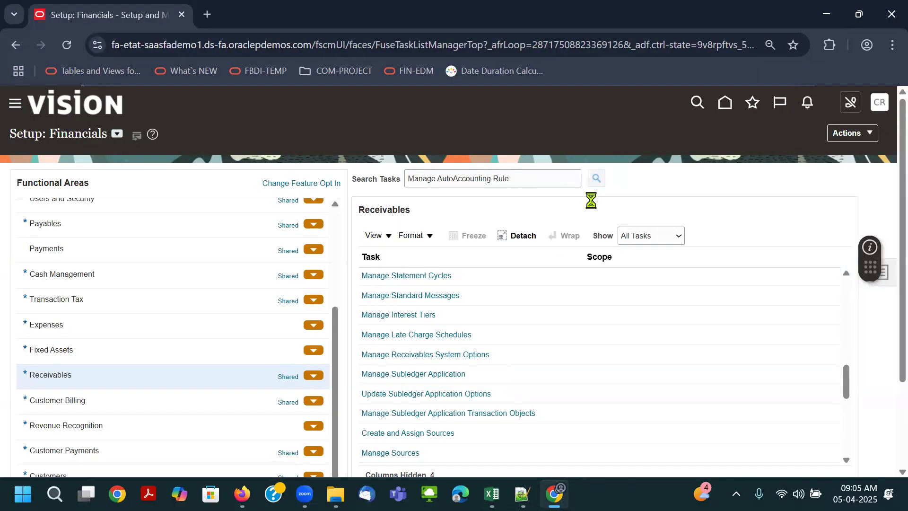
{"action": "left_click", "coordinate": [426, 278]}
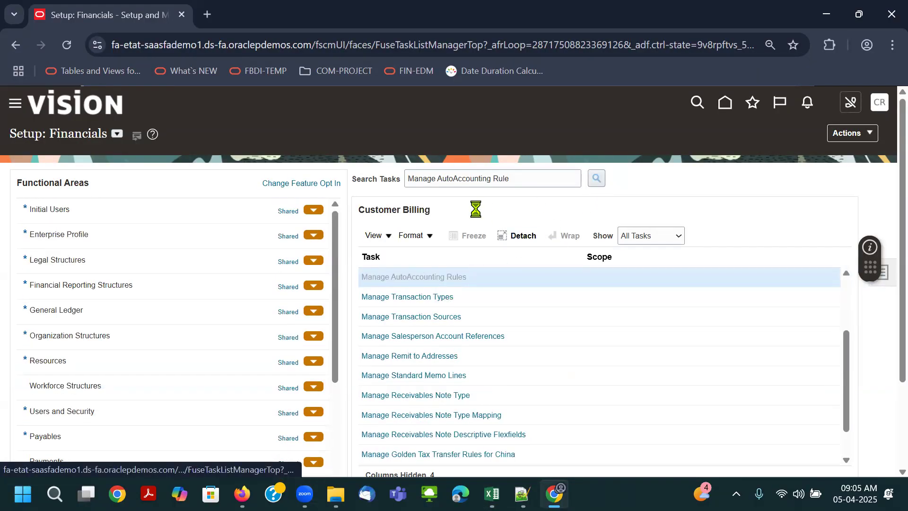
- Review the AutoAccounting rules of Bharti Airtel Limited US BU, including the AutoInvoice Clearing segments, and close the page
{"action": "left_click", "coordinate": [211, 180]}
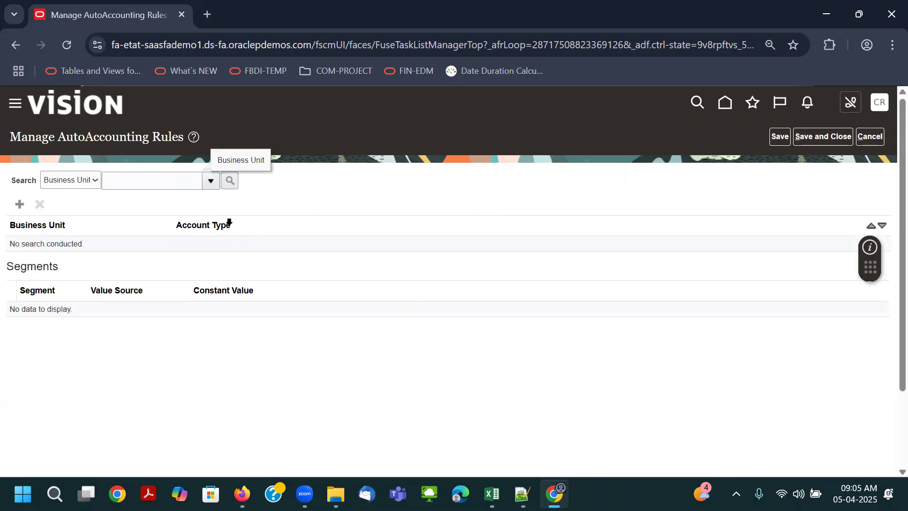
{"action": "left_click", "coordinate": [152, 203]}
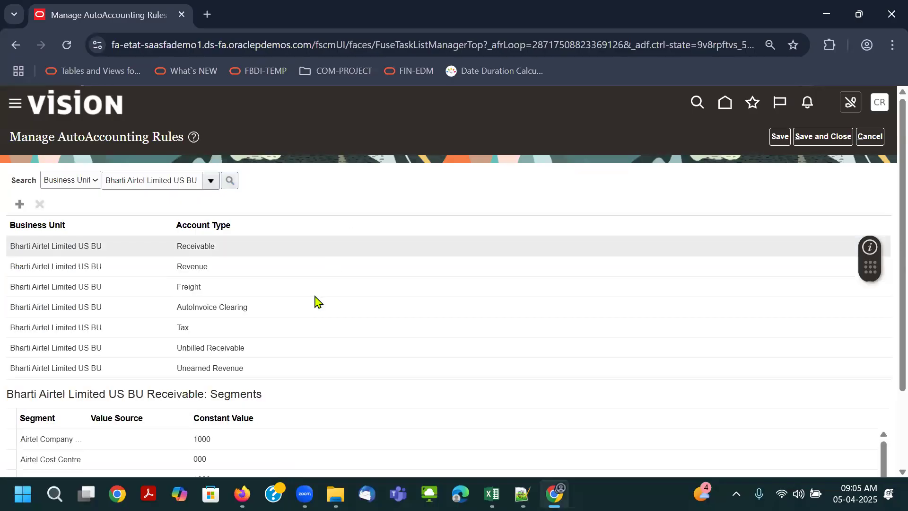
{"action": "scroll", "coordinate": [315, 292], "scroll_direction": "down", "scroll_amount": 2}
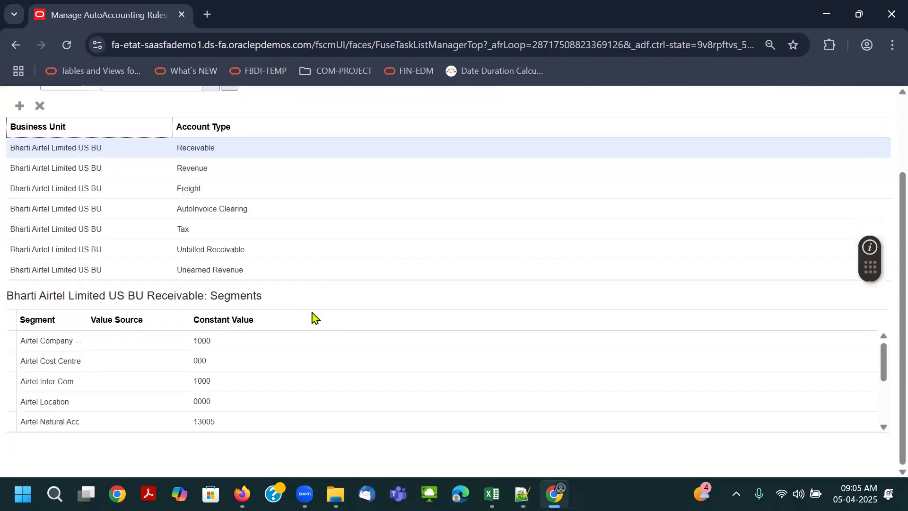
{"action": "left_click", "coordinate": [238, 208]}
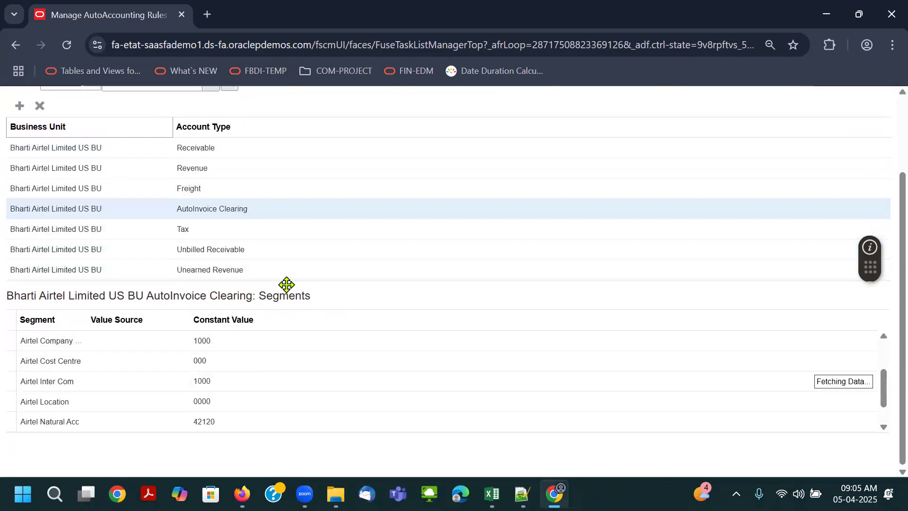
{"action": "scroll", "coordinate": [286, 284], "scroll_direction": "up", "scroll_amount": 2}
{"action": "left_click", "coordinate": [868, 137]}
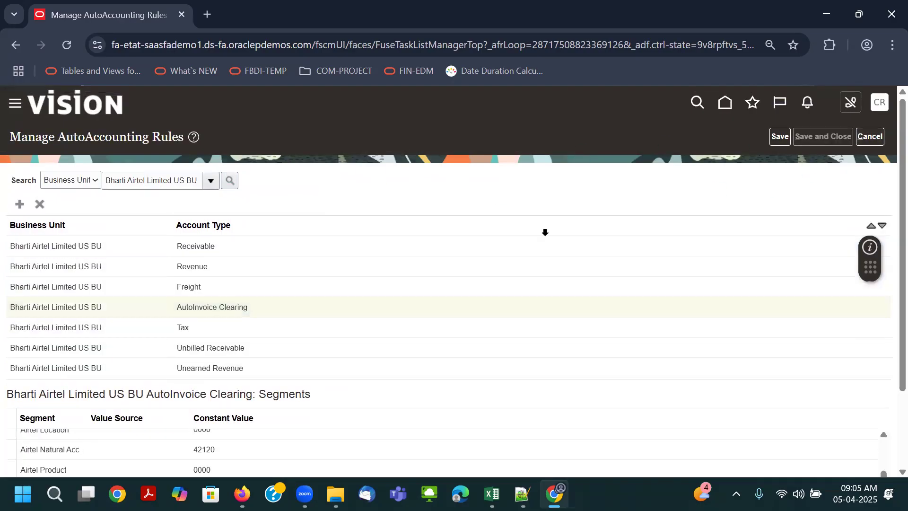
- Copy "Manage Receivables Activities" from the class notes workbook, search the setup tasks for it and open the task
{"action": "key", "text": "alt+Tab"}
{"action": "left_click", "coordinate": [497, 412]}
{"action": "key", "text": "ctrl+c"}
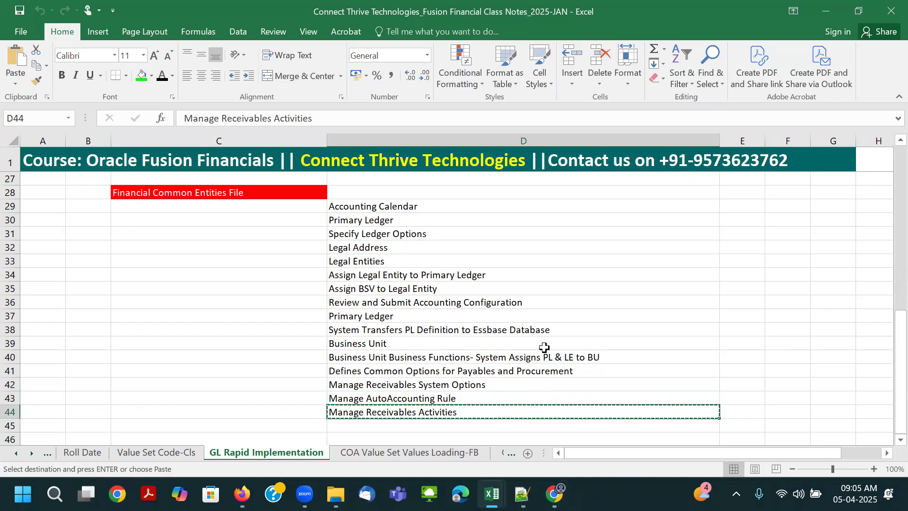
{"action": "key", "text": "alt+Tab"}
{"action": "left_click", "coordinate": [516, 178]}
{"action": "key", "text": "ctrl+a"}
{"action": "key", "text": "ctrl+v"}
{"action": "left_click", "coordinate": [596, 178]}
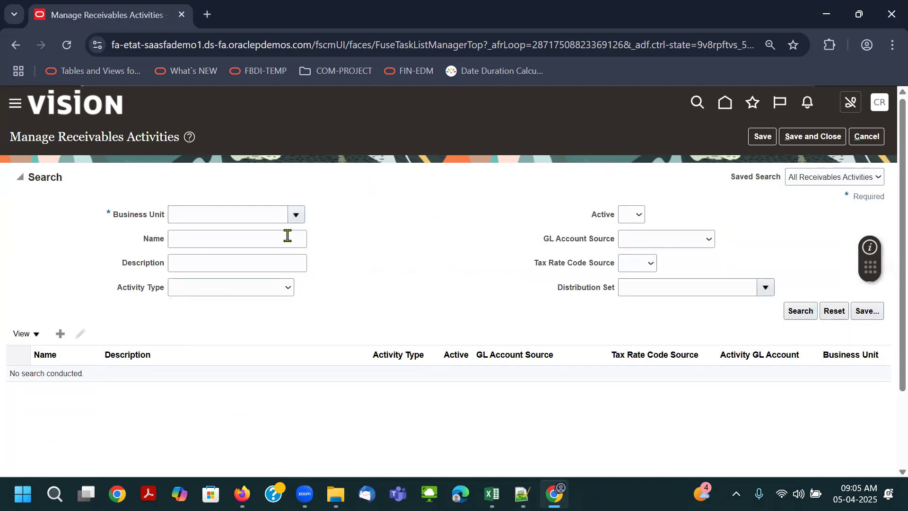
- Find the business unit containing "bha" and set Bharti Airtel Limited US BU as the business unit to search
{"action": "left_click", "coordinate": [296, 215]}
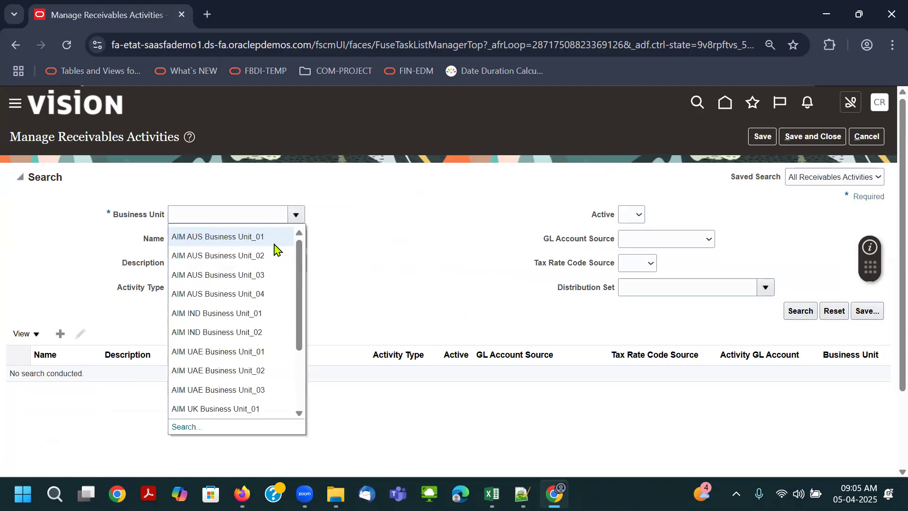
{"action": "left_click", "coordinate": [185, 426]}
{"action": "left_click", "coordinate": [484, 260]}
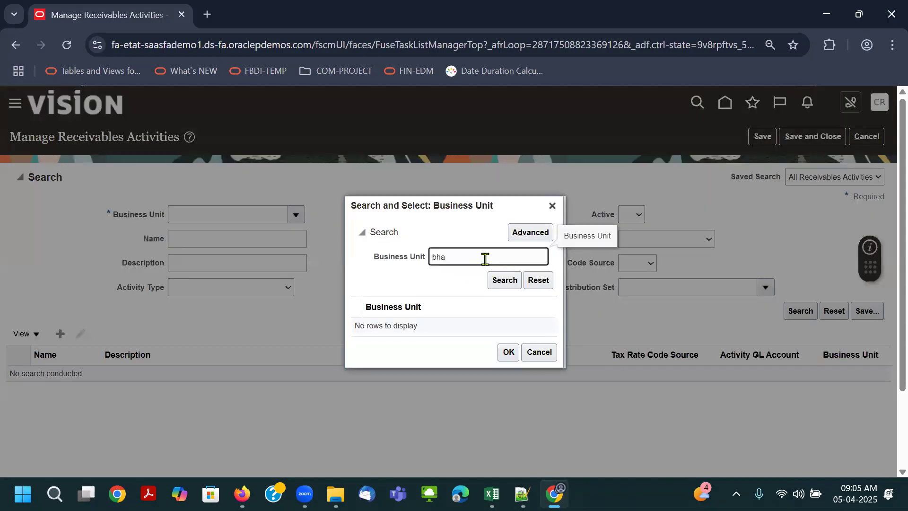
{"action": "type", "text": "bha"}
{"action": "left_click", "coordinate": [502, 280]}
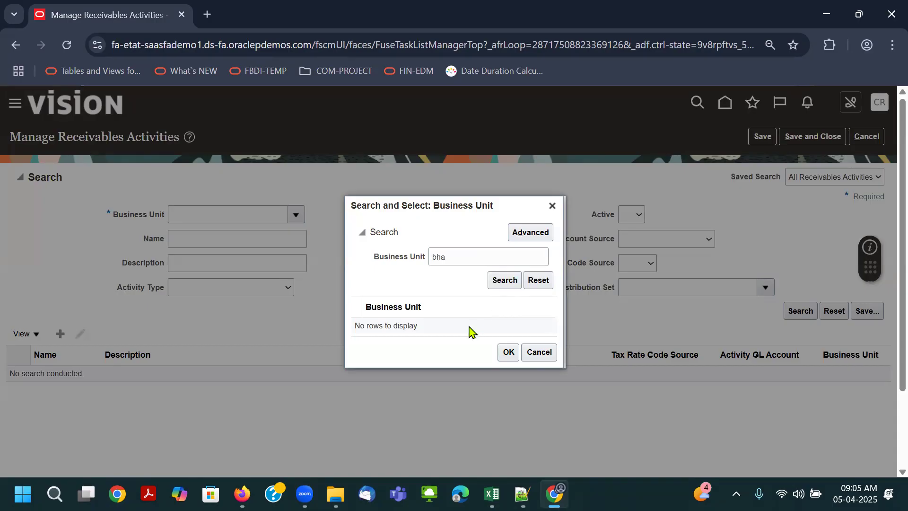
{"action": "left_click", "coordinate": [543, 236]}
{"action": "left_click", "coordinate": [439, 261]}
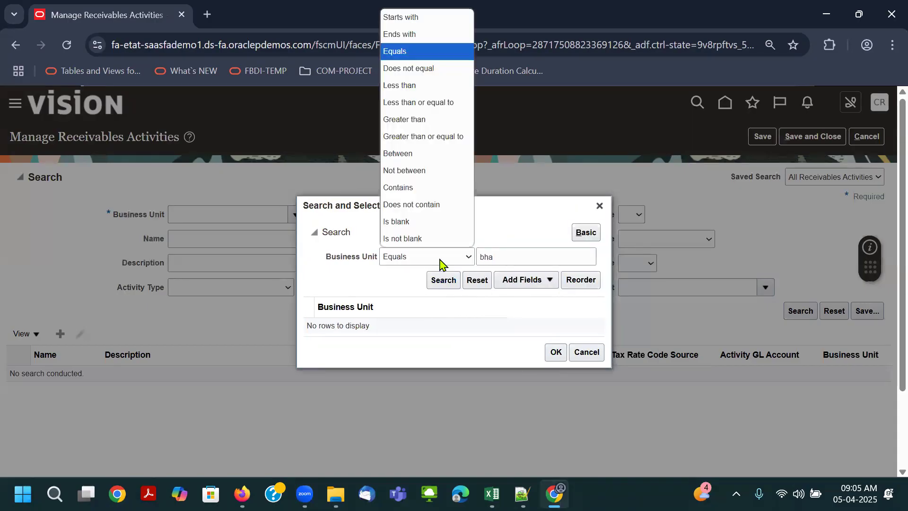
{"action": "left_click", "coordinate": [398, 187]}
{"action": "left_click", "coordinate": [443, 279]}
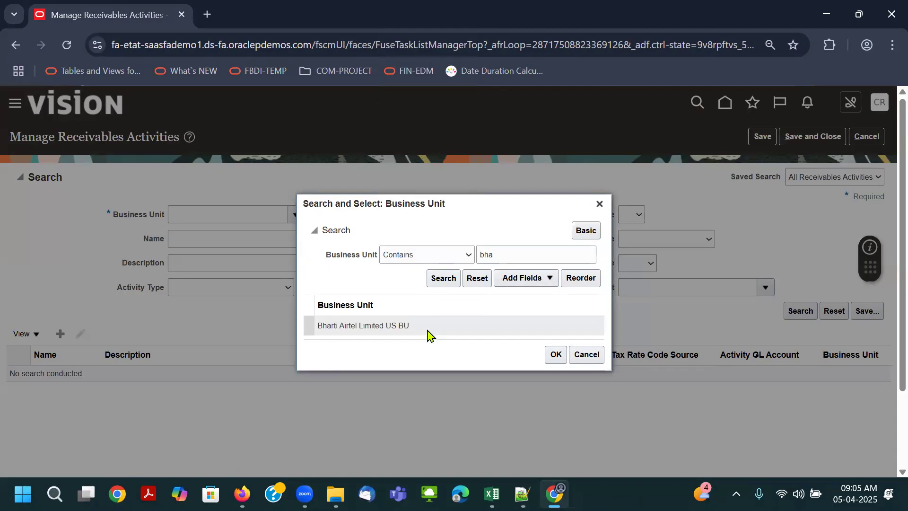
{"action": "left_click", "coordinate": [556, 354]}
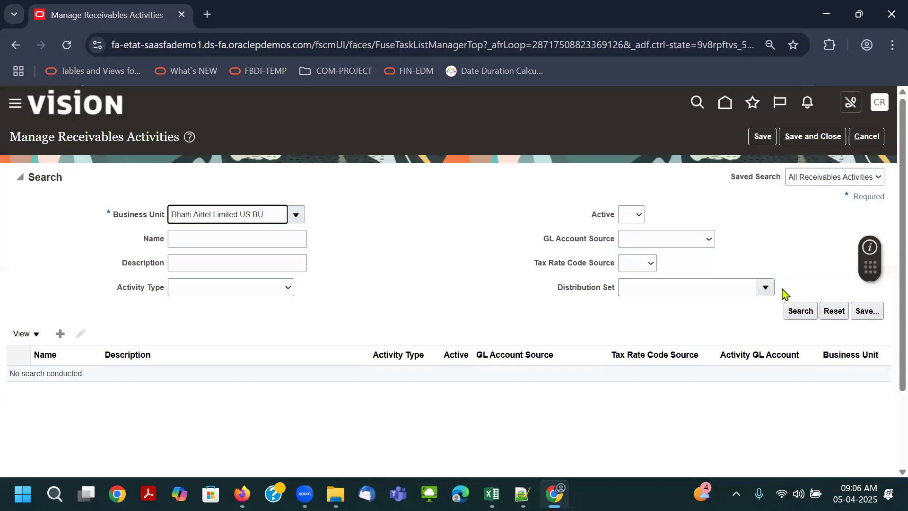
- List the receivables activities of Bharti Airtel Limited US BU, review them, then save and close the page and return to the home page
{"action": "left_click", "coordinate": [790, 313]}
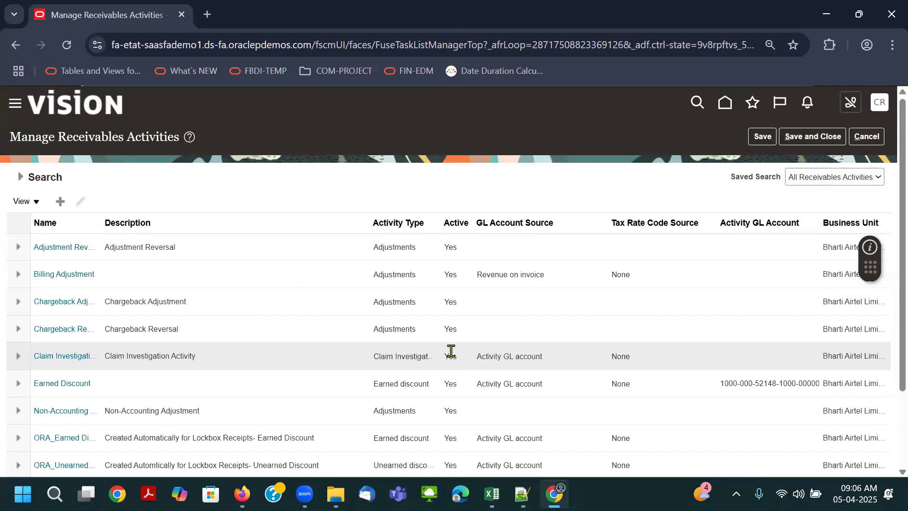
{"action": "scroll", "coordinate": [451, 351], "scroll_direction": "down", "scroll_amount": 3}
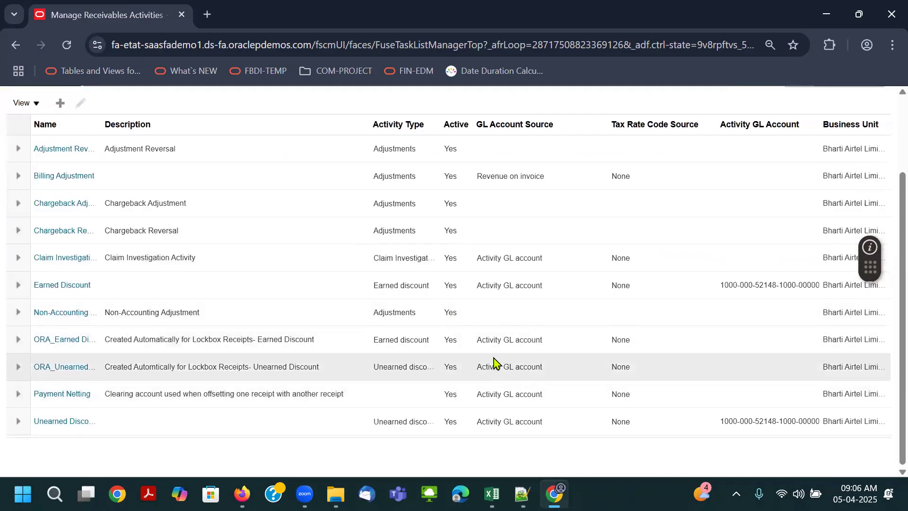
{"action": "scroll", "coordinate": [494, 354], "scroll_direction": "up", "scroll_amount": 3}
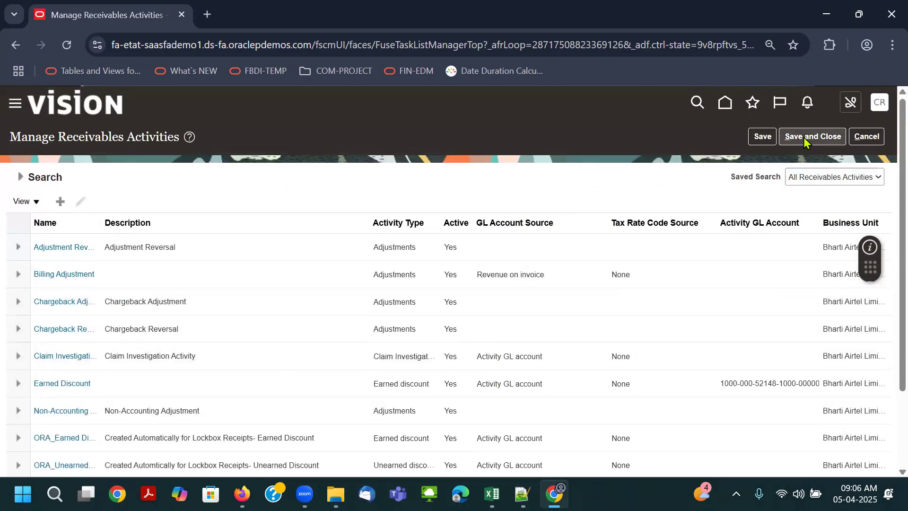
{"action": "left_click", "coordinate": [814, 137]}
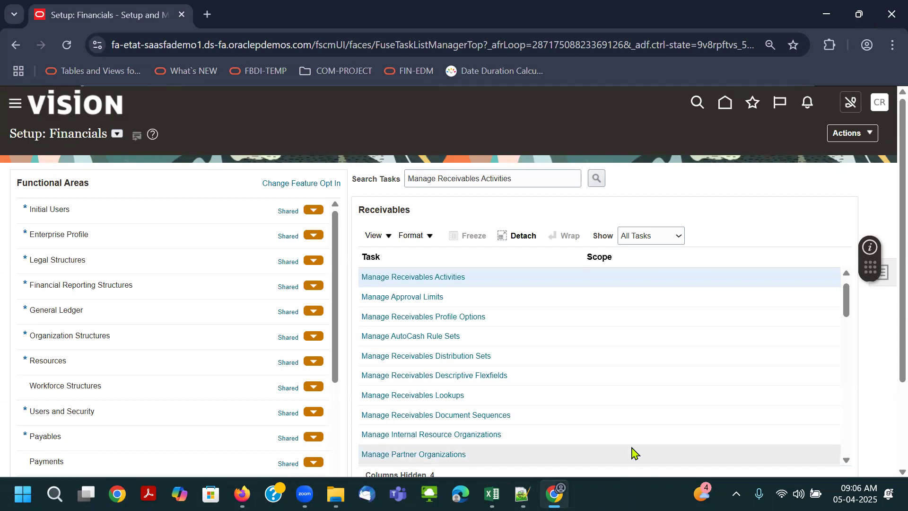
{"action": "left_click", "coordinate": [725, 103]}
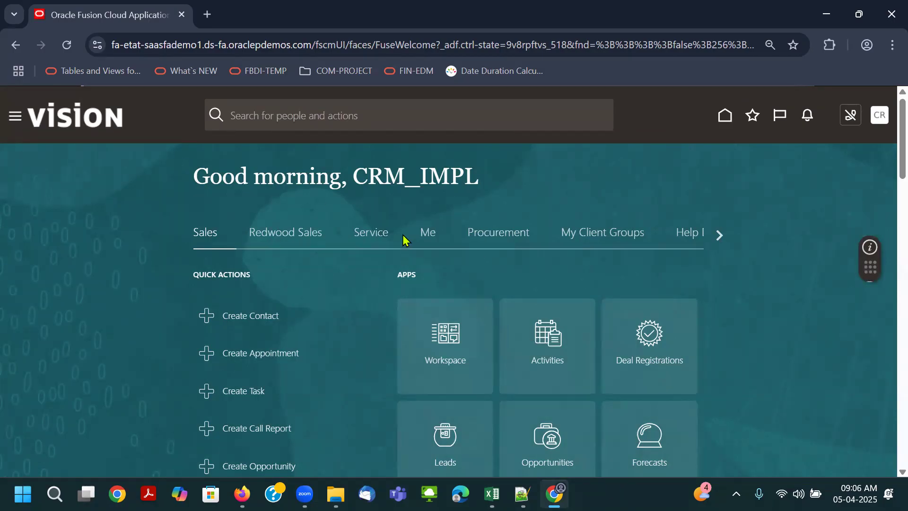
- Switch to the class notes workbook in Excel and review the Financial Common Entities File tasks from Accounting Calendar to Manage Receivables Activities
{"action": "left_click", "coordinate": [492, 494]}
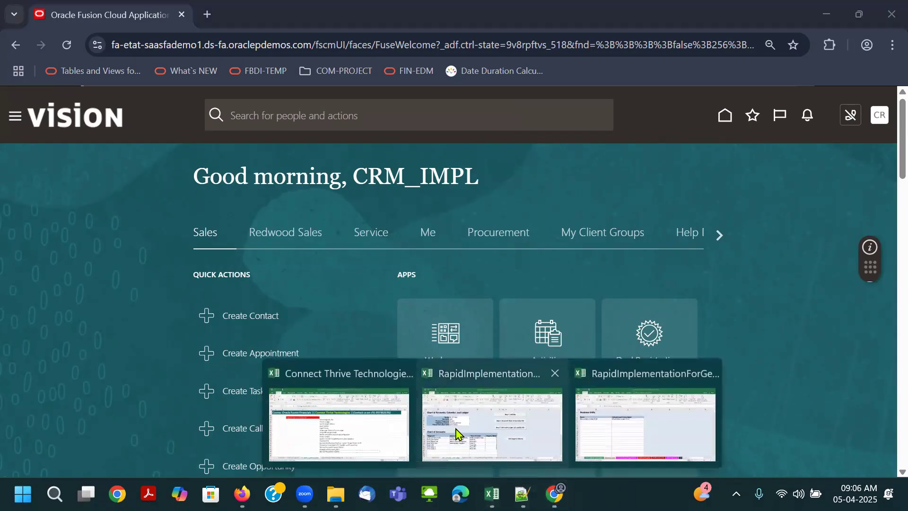
{"action": "left_click", "coordinate": [314, 423]}
{"action": "left_click", "coordinate": [445, 288]}
{"action": "scroll", "coordinate": [444, 311], "scroll_direction": "up", "scroll_amount": 5}
{"action": "scroll", "coordinate": [444, 311], "scroll_direction": "down", "scroll_amount": 4}
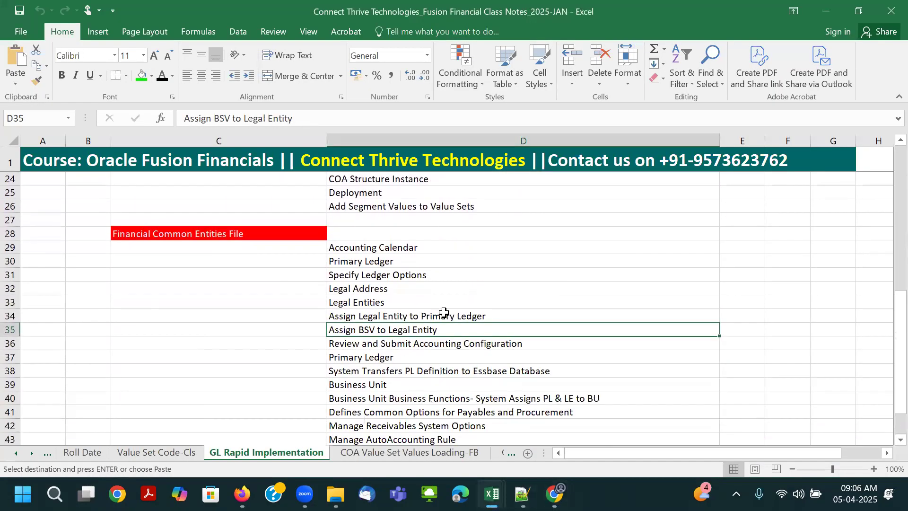
{"action": "left_click_drag", "start_coordinate": [358, 204], "coordinate": [372, 303]}
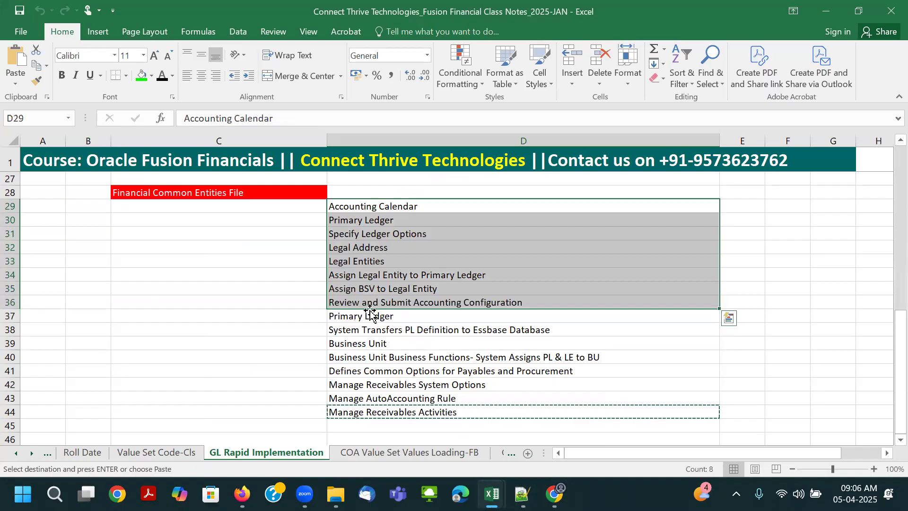
{"action": "left_click", "coordinate": [419, 371]}
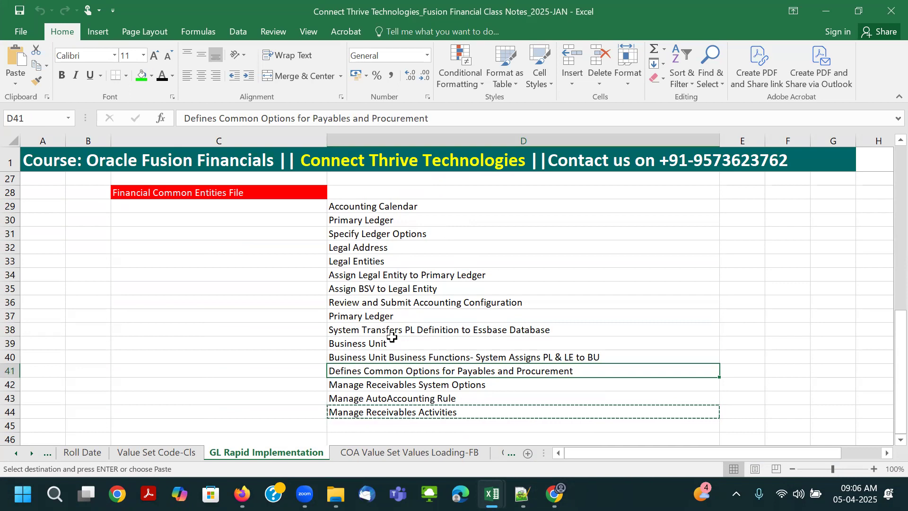
{"action": "left_click_drag", "start_coordinate": [386, 345], "coordinate": [389, 412]}
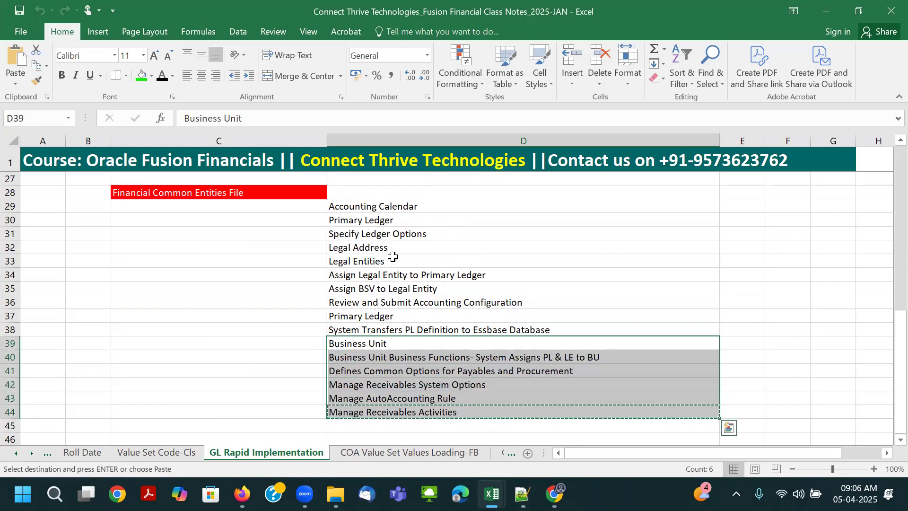
{"action": "left_click_drag", "start_coordinate": [380, 204], "coordinate": [374, 319]}
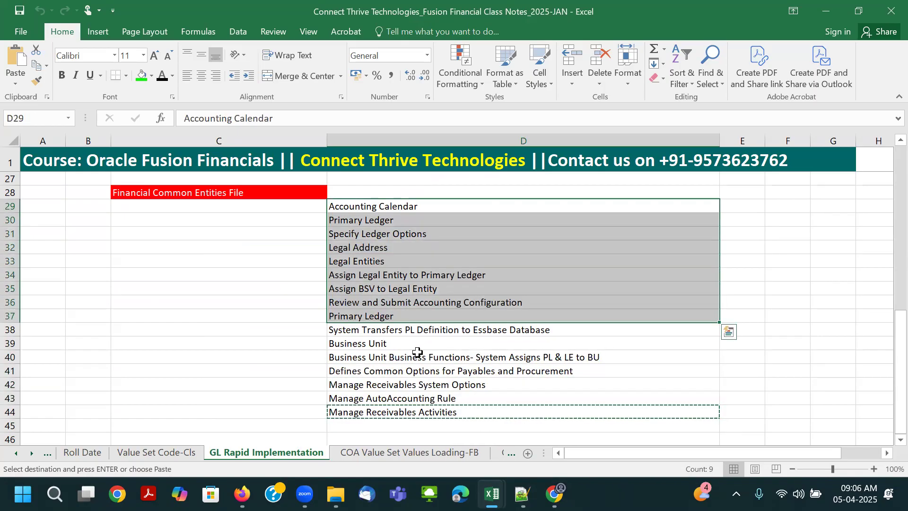
{"action": "key", "text": "Escape"}
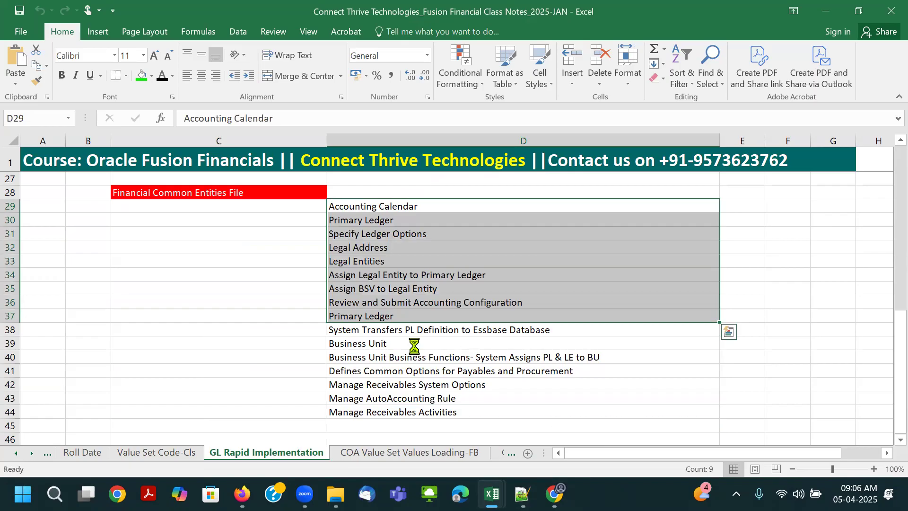
{"action": "left_click", "coordinate": [415, 344]}
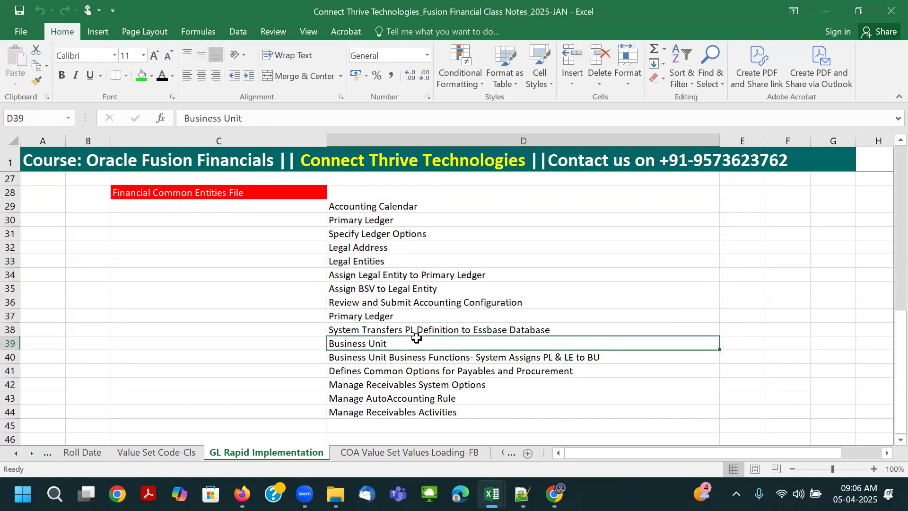
- Enter the heading "Create One Jounral Entry and Post after Loading RI Files" in cell C45, below the task list
{"action": "scroll", "coordinate": [312, 348], "scroll_direction": "down", "scroll_amount": 2}
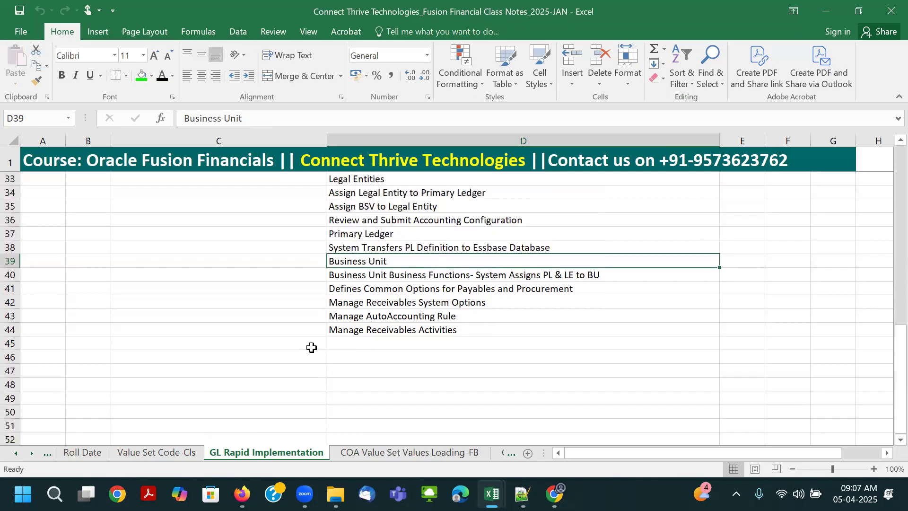
{"action": "left_click", "coordinate": [270, 349]}
{"action": "type", "text": "Create One Jou"}
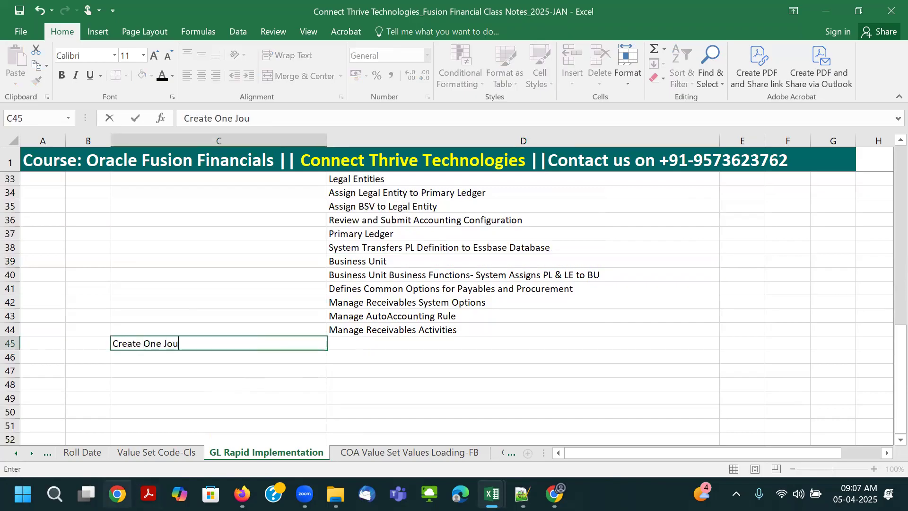
{"action": "type", "text": "nral Entry and Post af"}
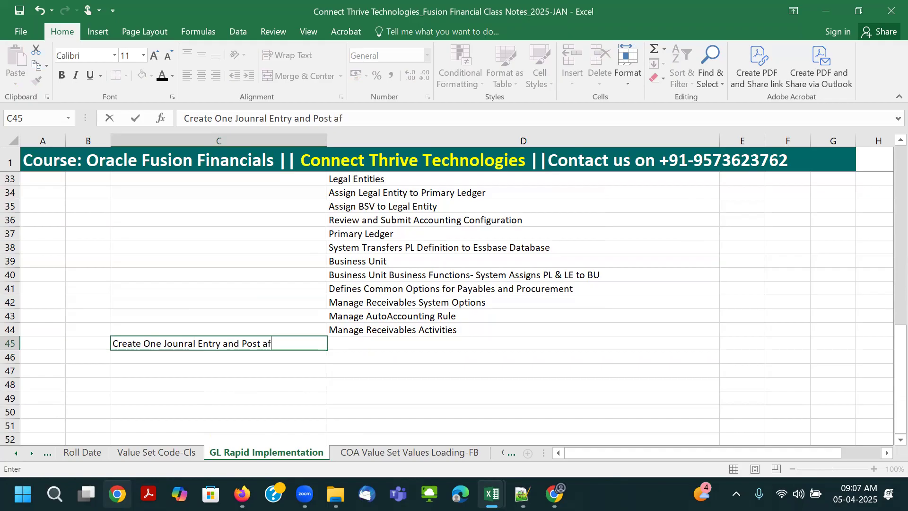
{"action": "type", "text": "ter Loading RI Files"}
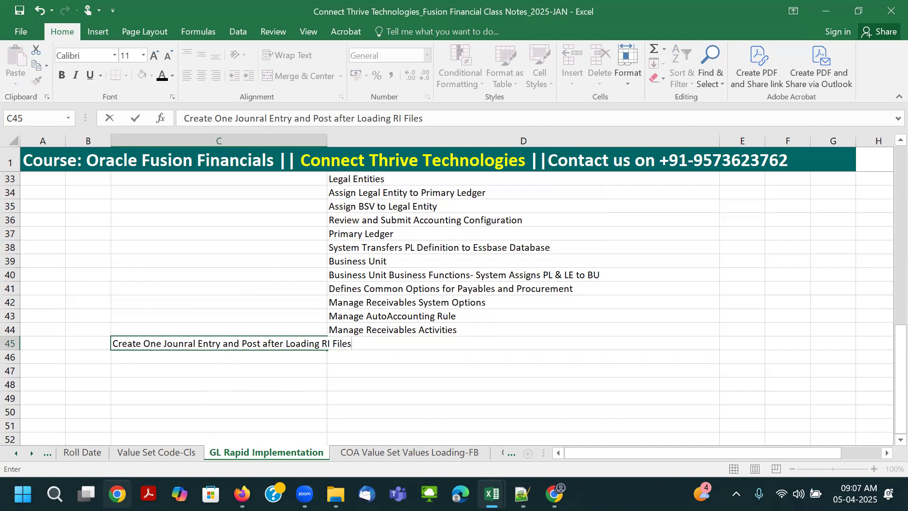
{"action": "key", "text": "Tab"}
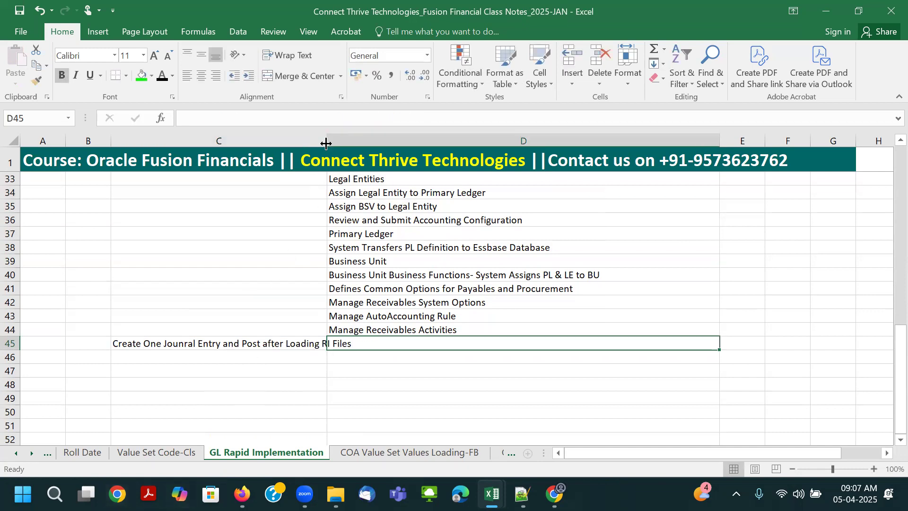
- Fit column C to its contents and fill the heading cell C45 with green
{"action": "double_click", "coordinate": [325, 143]}
{"action": "left_click", "coordinate": [263, 339]}
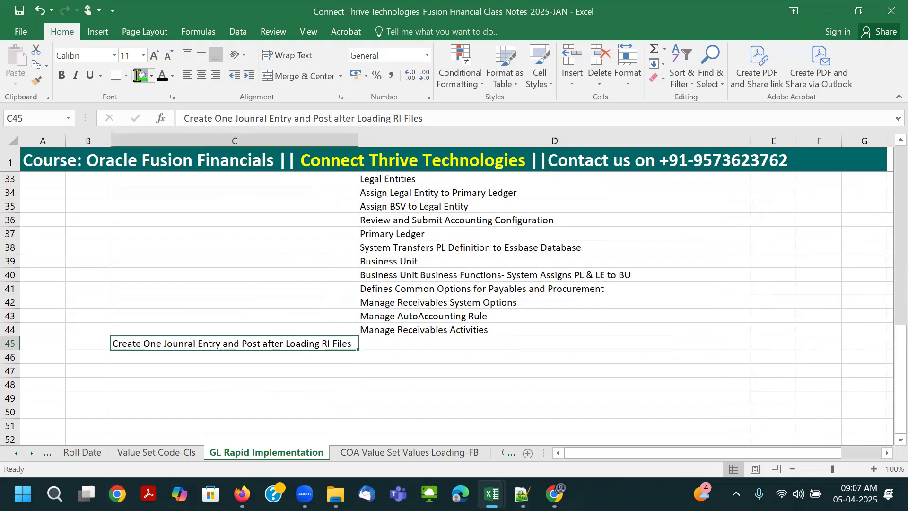
{"action": "left_click", "coordinate": [141, 76]}
- Enter the note "You have assgin the GL roles to your User name" in cell D46
{"action": "left_click", "coordinate": [411, 352]}
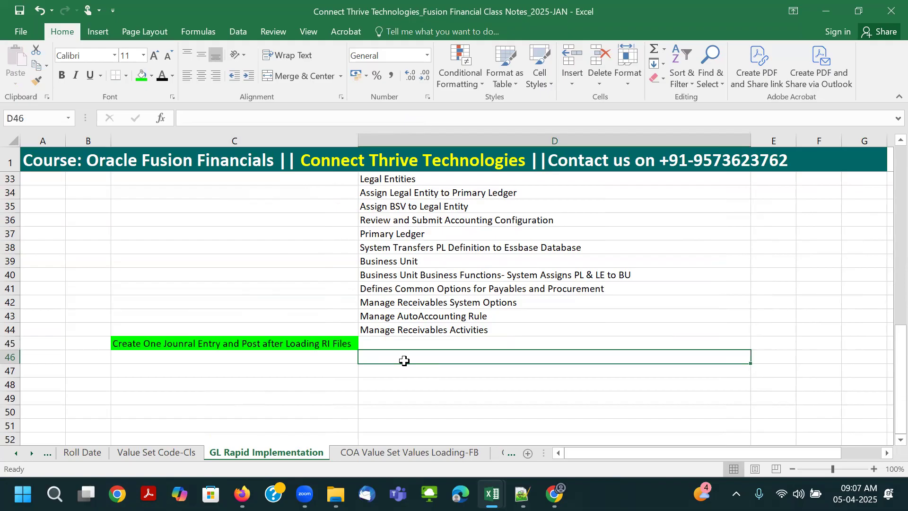
{"action": "type", "text": "You hav"}
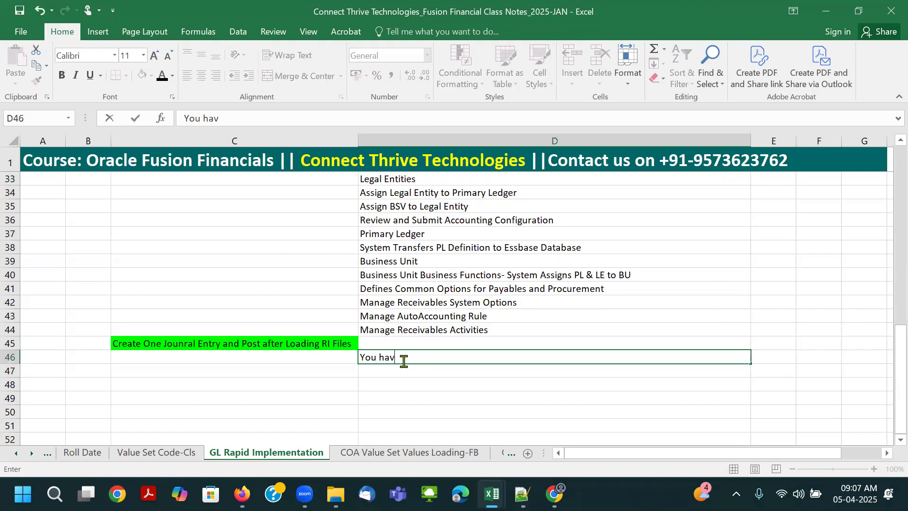
{"action": "type", "text": "e assgin the GL roles to"}
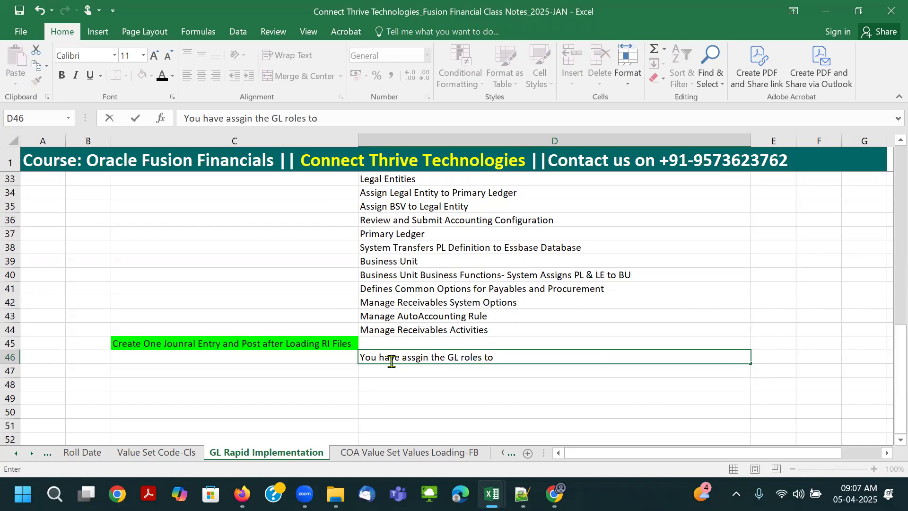
{"action": "type", "text": " your User name"}
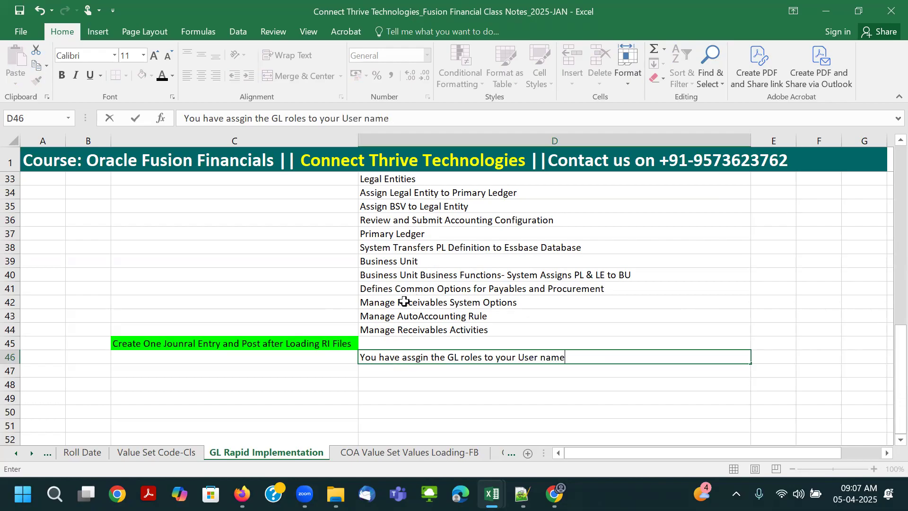
{"action": "key", "text": "Return"}
- Enter the note "Provide the Data Access" in cell D47
{"action": "type", "text": "O"}
{"action": "key", "text": "BackSpace"}
{"action": "type", "text": "Provide the Data "}
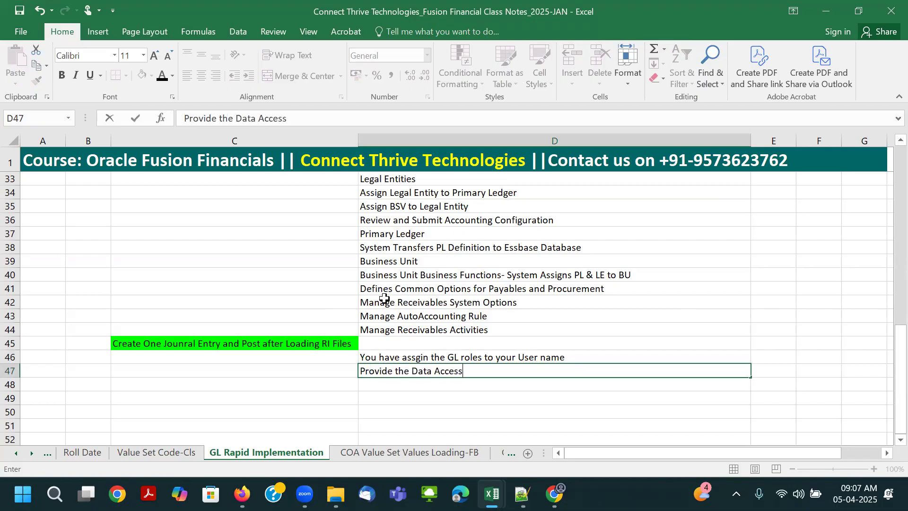
{"action": "type", "text": "Access"}
{"action": "key", "text": "Return"}
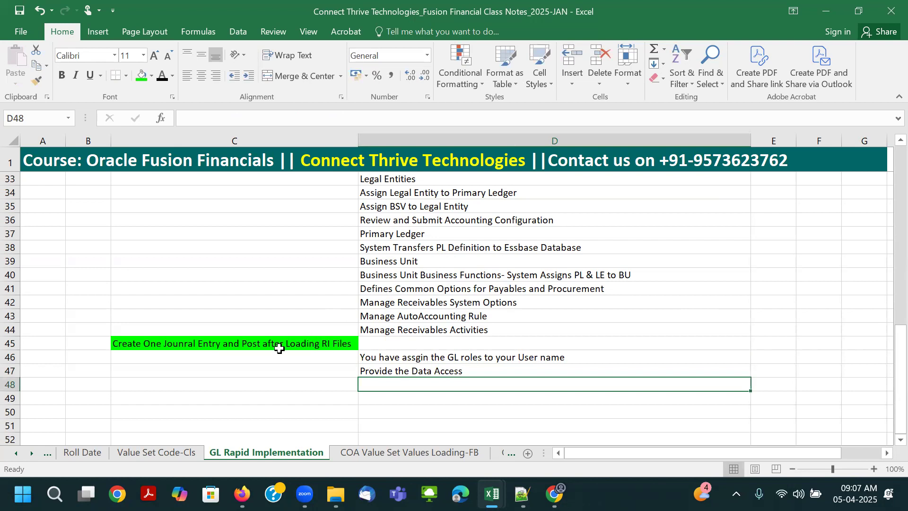
- Extend the note in D47 with "for Users" and enter "Open the GL Period" in D48
{"action": "left_click", "coordinate": [493, 372]}
{"action": "double_click", "coordinate": [493, 372]}
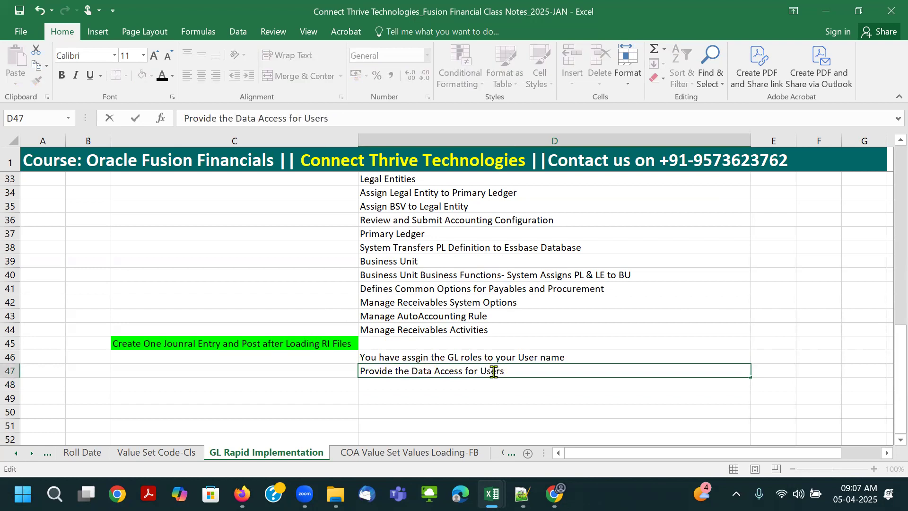
{"action": "type", "text": "for Users"}
{"action": "key", "text": "Return"}
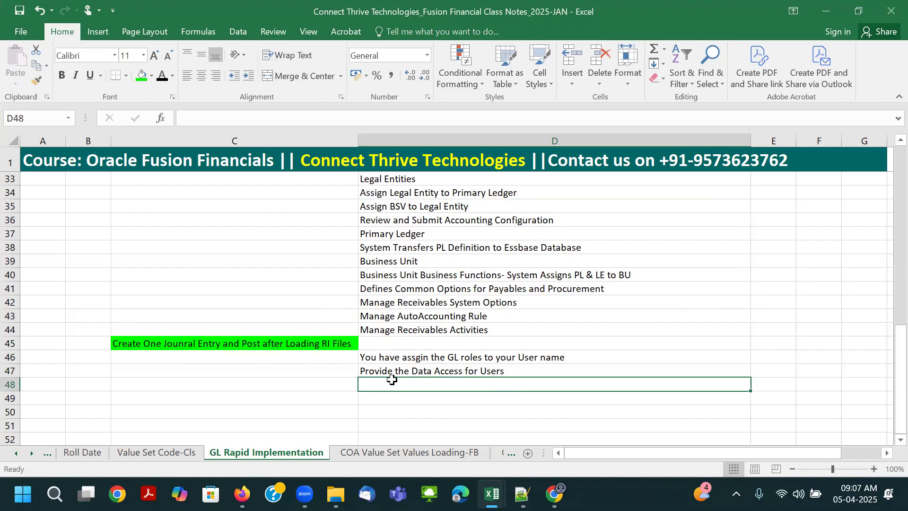
{"action": "type", "text": "Open the GL Period"}
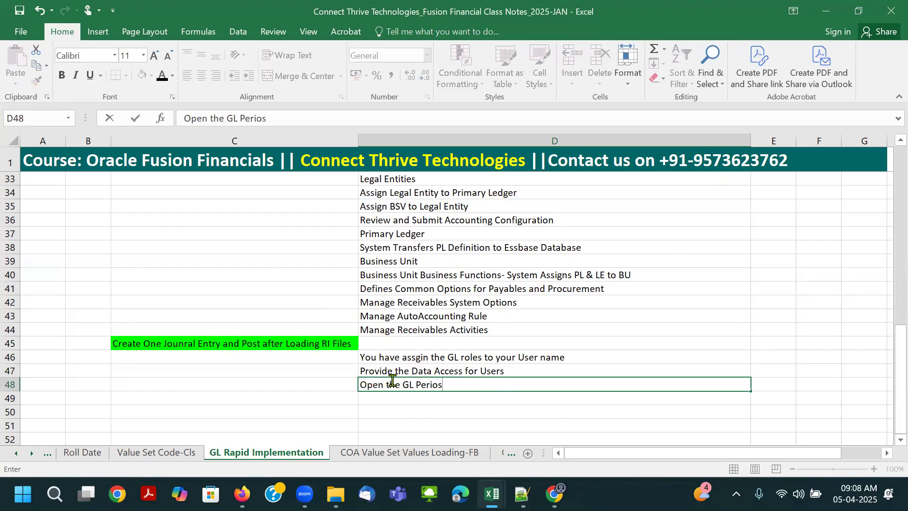
{"action": "key", "text": "Return"}
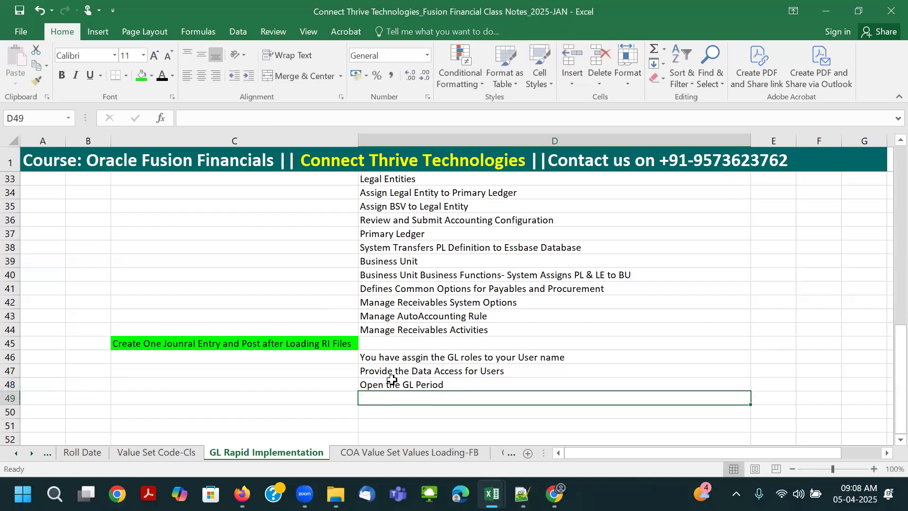
- Enter the note "Book the Journal Entry" in cell D49
{"action": "type", "text": "ook the G"}
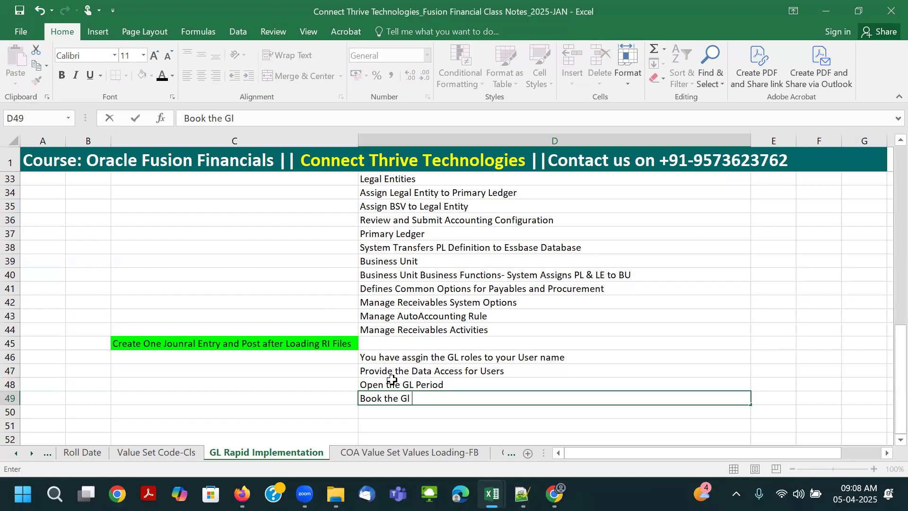
{"action": "key", "text": "BackSpace"}
{"action": "type", "text": "Journal Entry"}
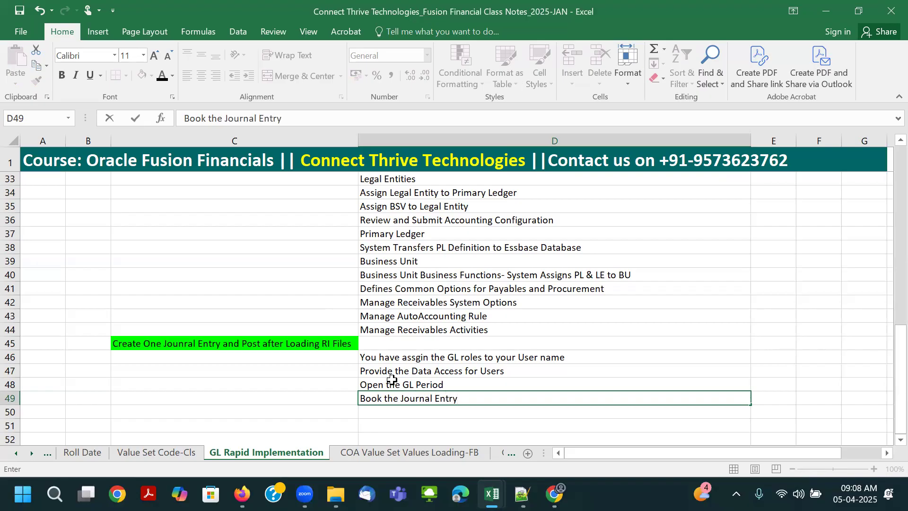
{"action": "key", "text": "Return"}
{"action": "key", "text": "Return"}
- Leave row 50 blank and enter "Then You can go do the Direct AP Config, AR Config, FA Config" in cell D51
{"action": "type", "text": "T"}
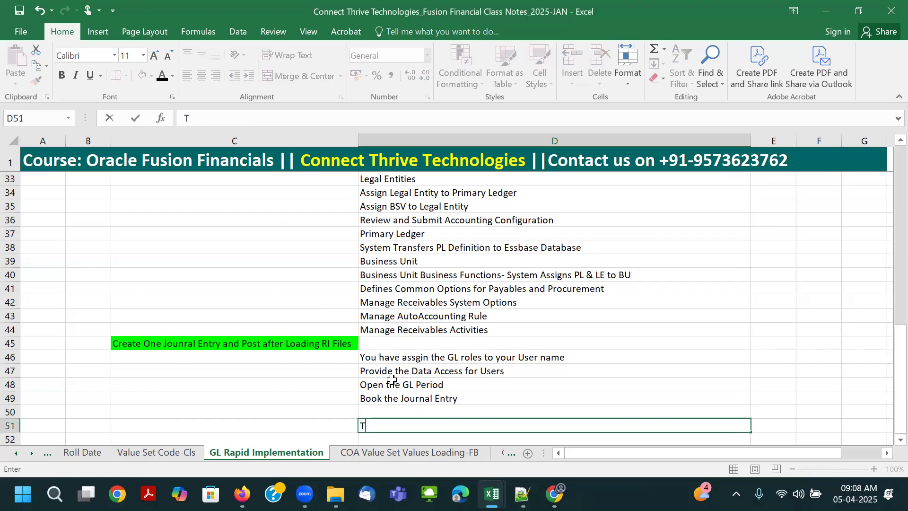
{"action": "type", "text": "hen You can go do the"}
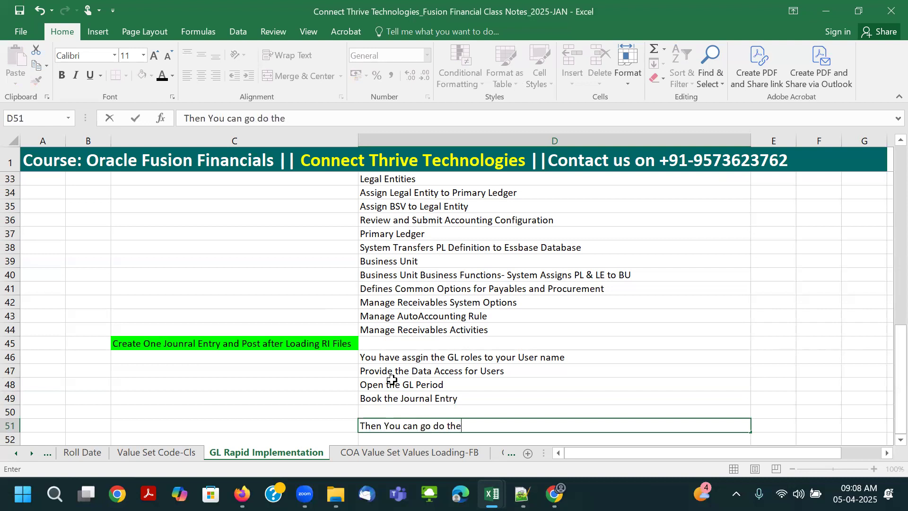
{"action": "type", "text": " Direct AP C"}
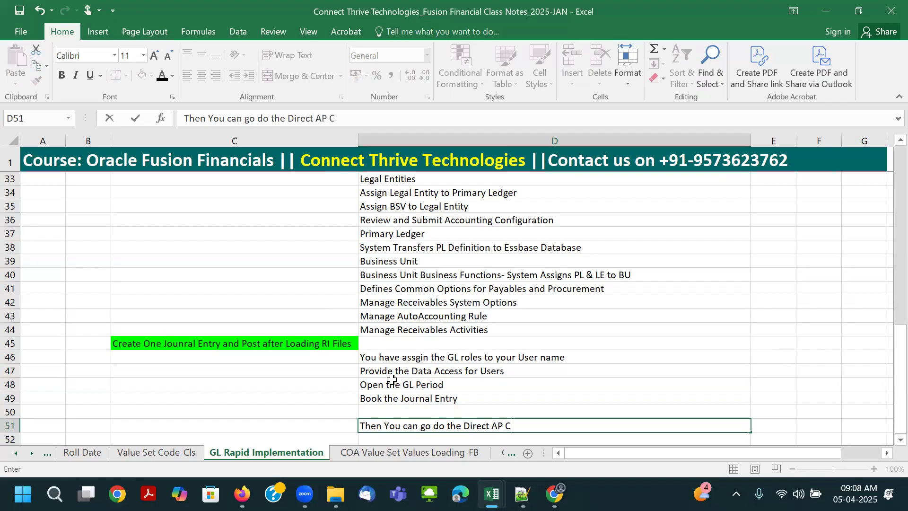
{"action": "type", "text": "onfig, AR Config, F"}
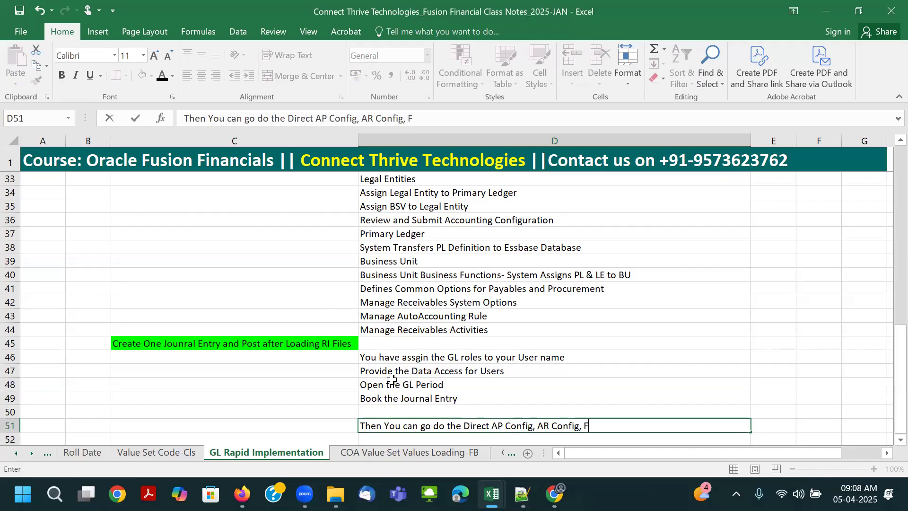
{"action": "type", "text": "A Config"}
{"action": "key", "text": "Return"}
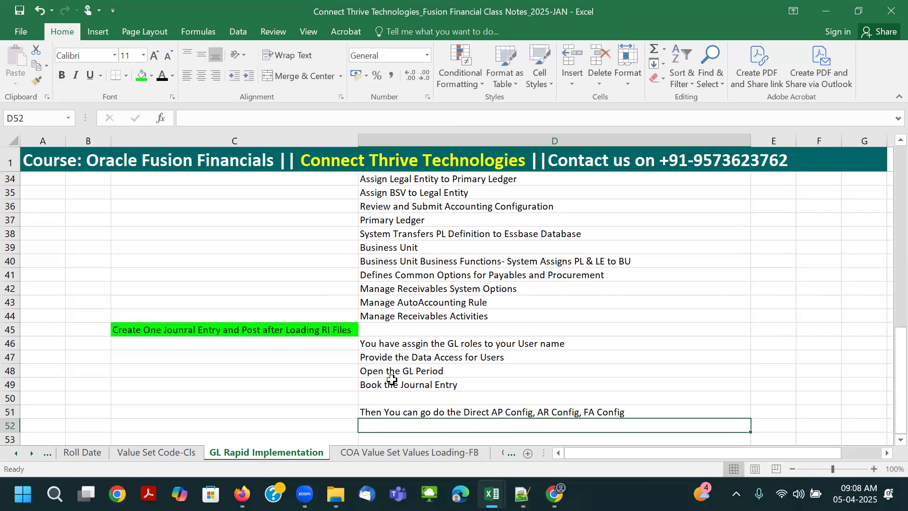
- Start a note in cell D52 with "If your going to test directly Cash Mgt"
{"action": "type", "text": "If your going "}
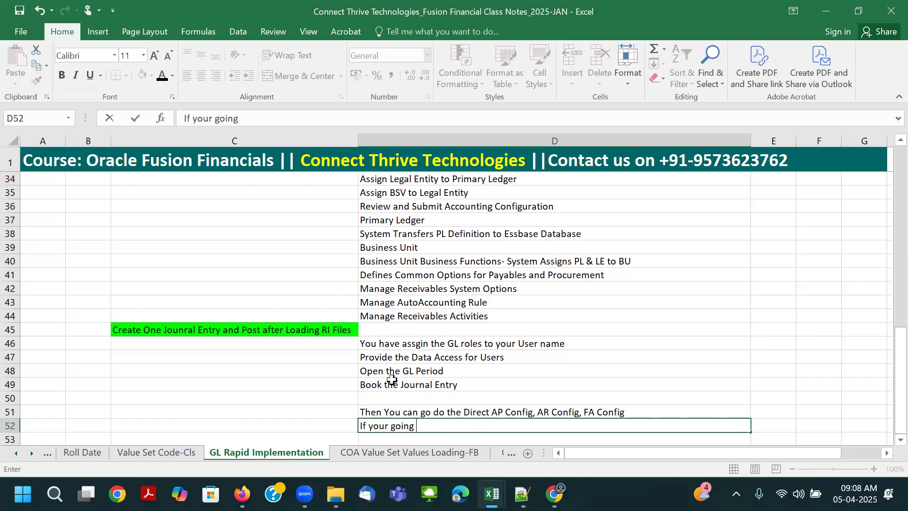
{"action": "type", "text": "to test dict"}
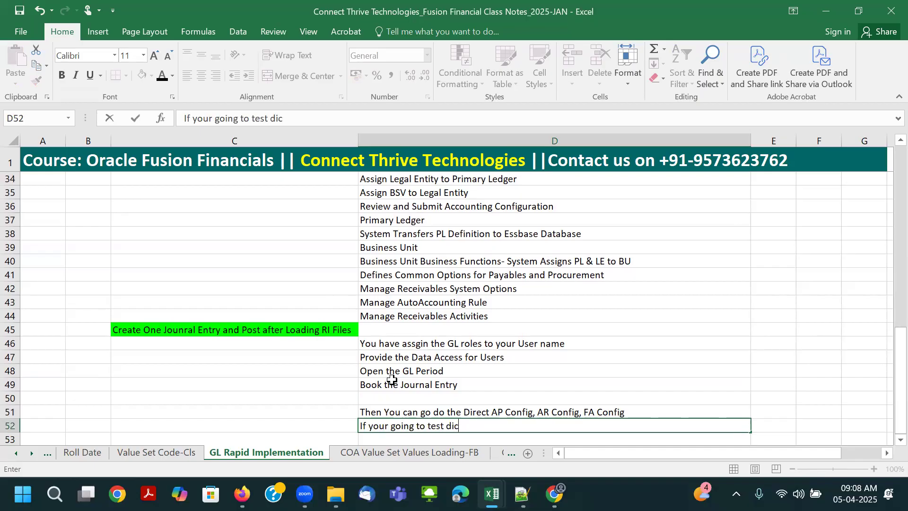
{"action": "key", "text": "BackSpace"}
{"action": "type", "text": "rectly Cash Mgt"}
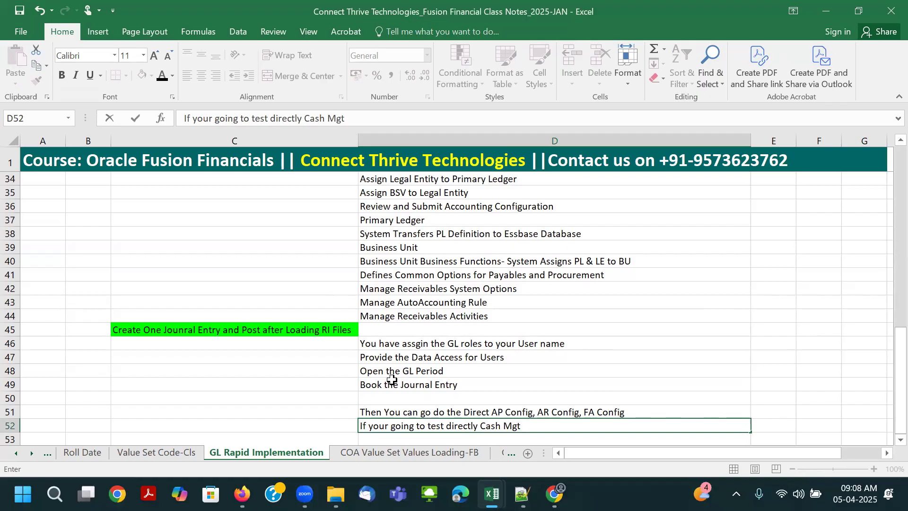
- Continue the D52 note with ", in this case you have complated AP config till payment then you"
{"action": "type", "text": ", in this case you have com"}
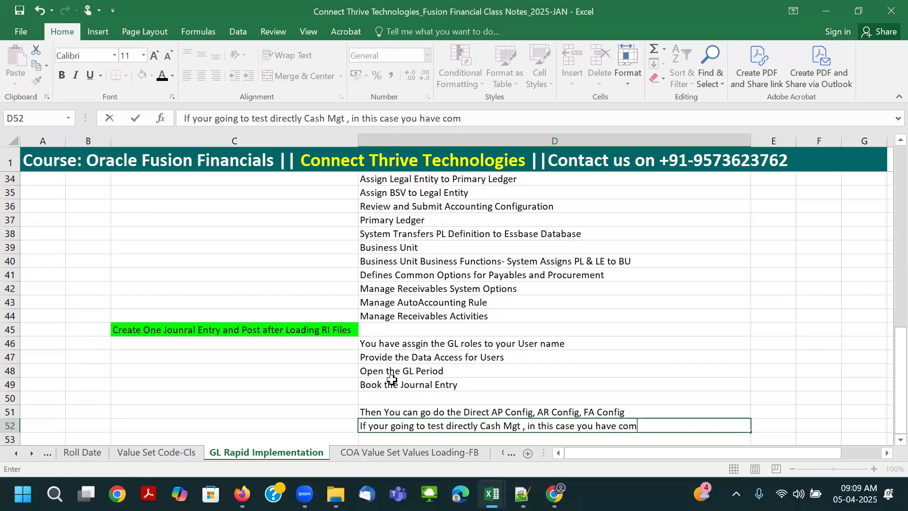
{"action": "type", "text": "plated AP c"}
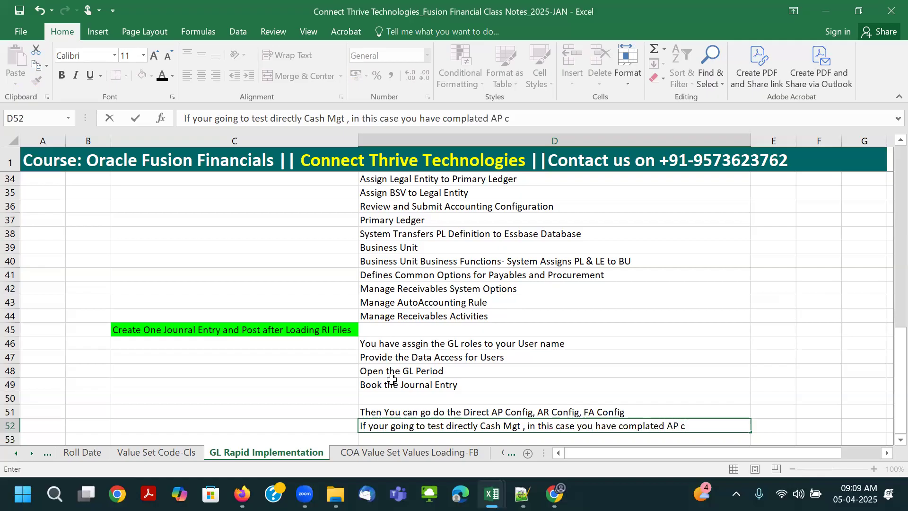
{"action": "type", "text": "onfig till payment then you can stat d"}
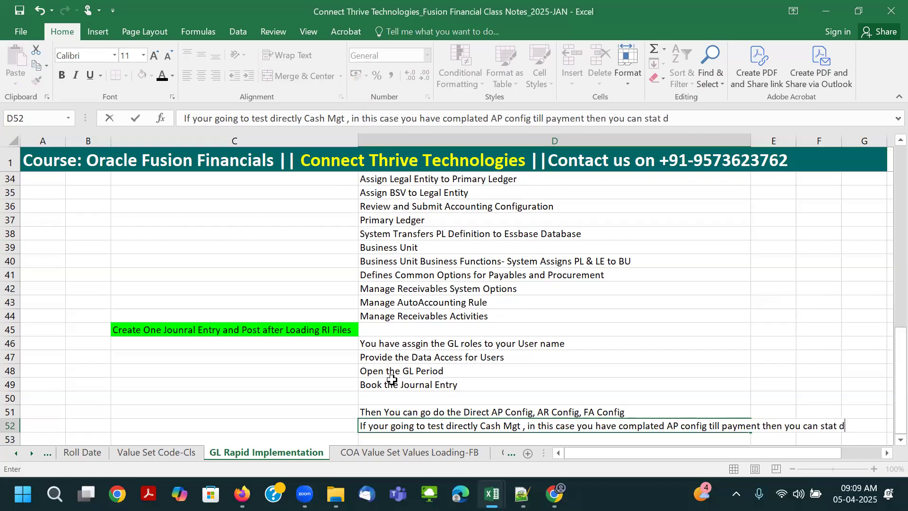
{"action": "type", "text": "oing the C"}
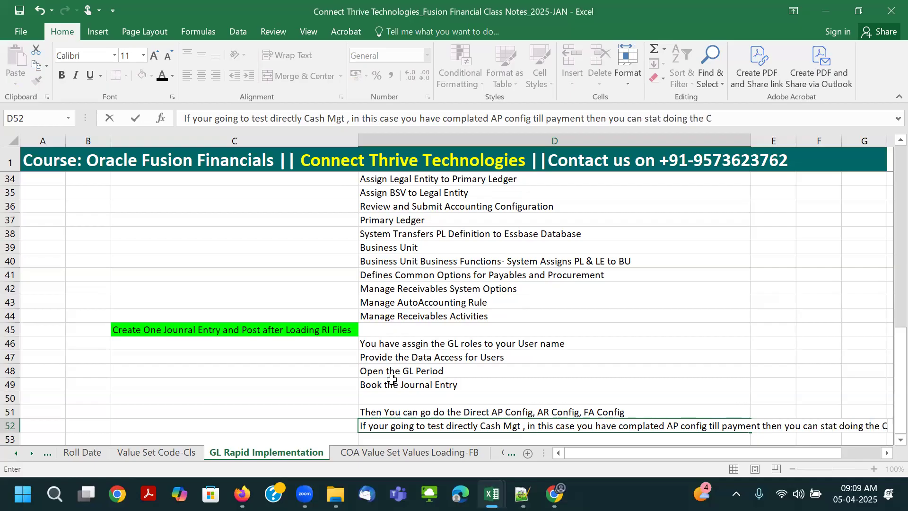
{"action": "type", "text": "ash mgt"}
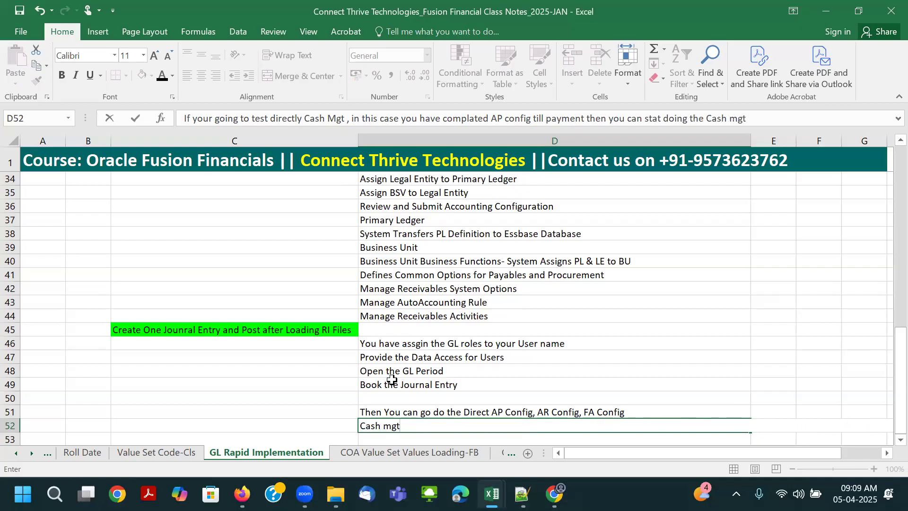
{"action": "type", "text": " config t"}
{"action": "type", "text": "hen on"}
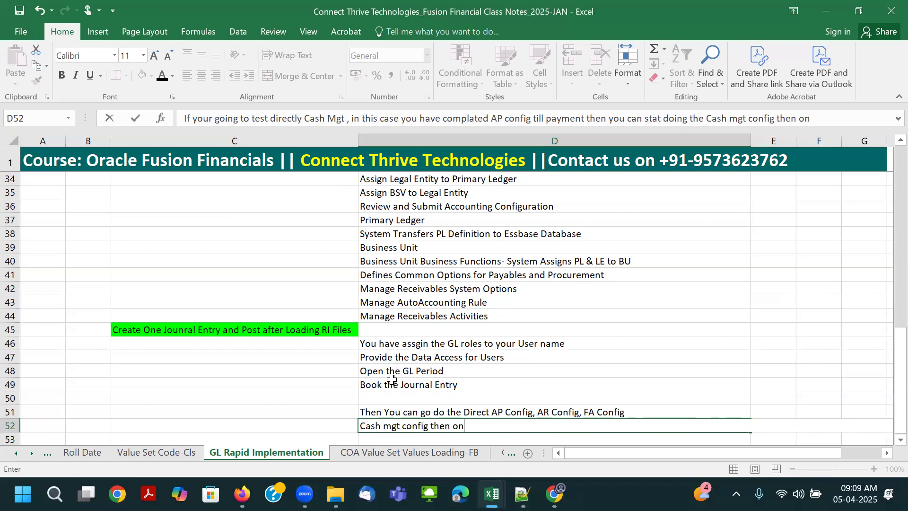
{"action": "type", "text": "ly it will work"}
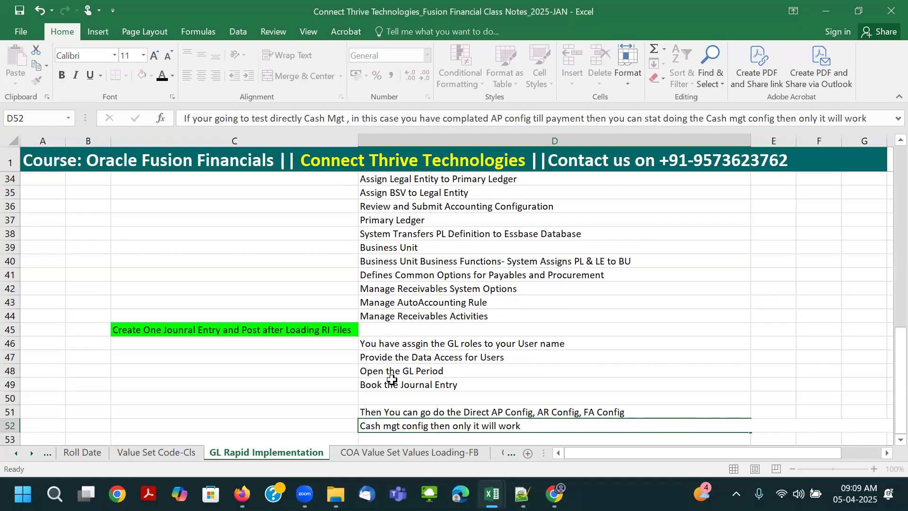
- Finish the D52 note with "can stat doing the Cash mgt config then only it will work"
{"action": "key", "text": "Return"}
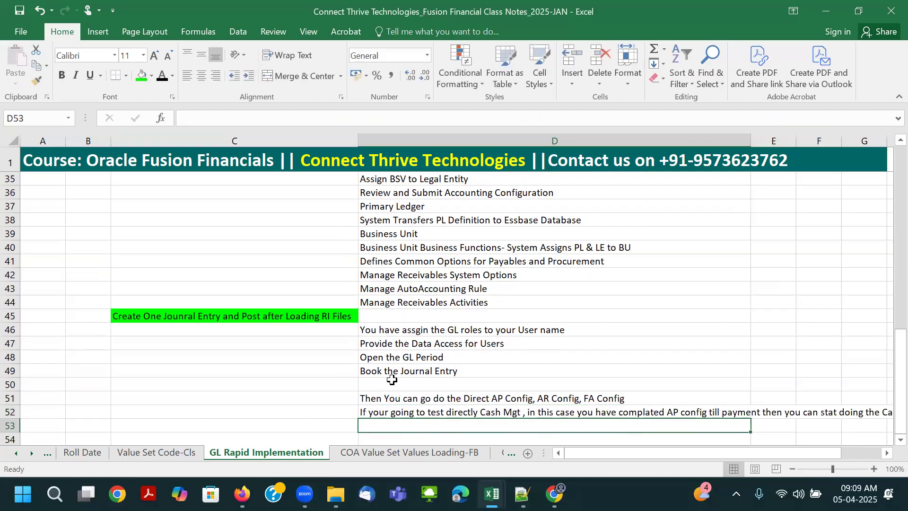
- Repeat the D52 note in cell D53 with "FA config" in place of "Cash mgt config"
{"action": "type", "text": "i"}
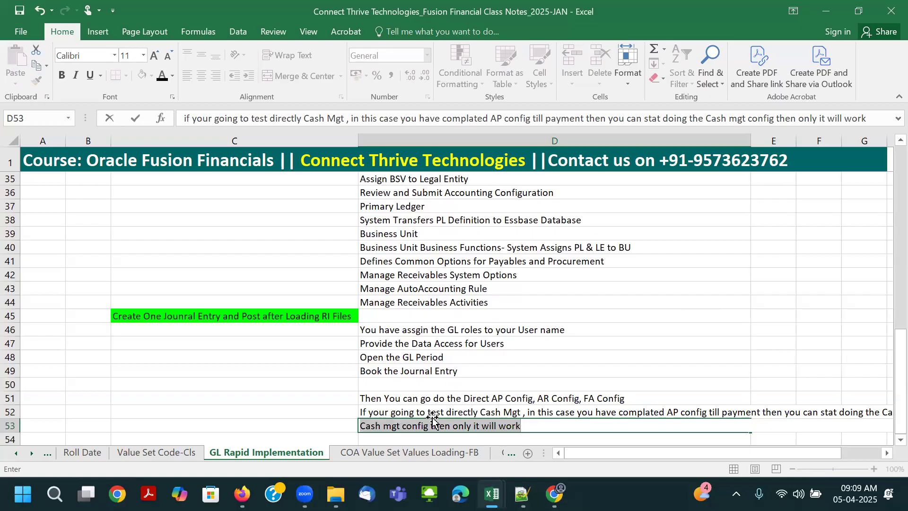
{"action": "left_click", "coordinate": [401, 426]}
{"action": "left_click_drag", "start_coordinate": [401, 426], "coordinate": [300, 422]}
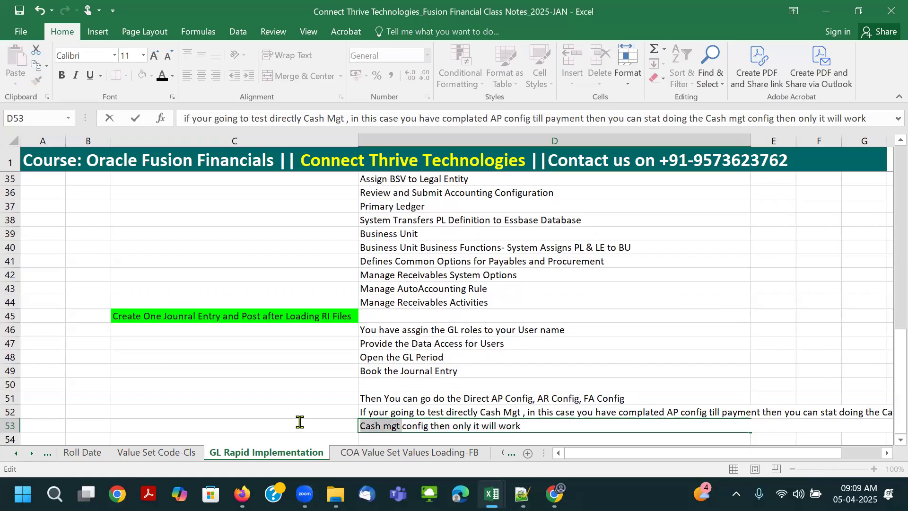
{"action": "type", "text": "FA"}
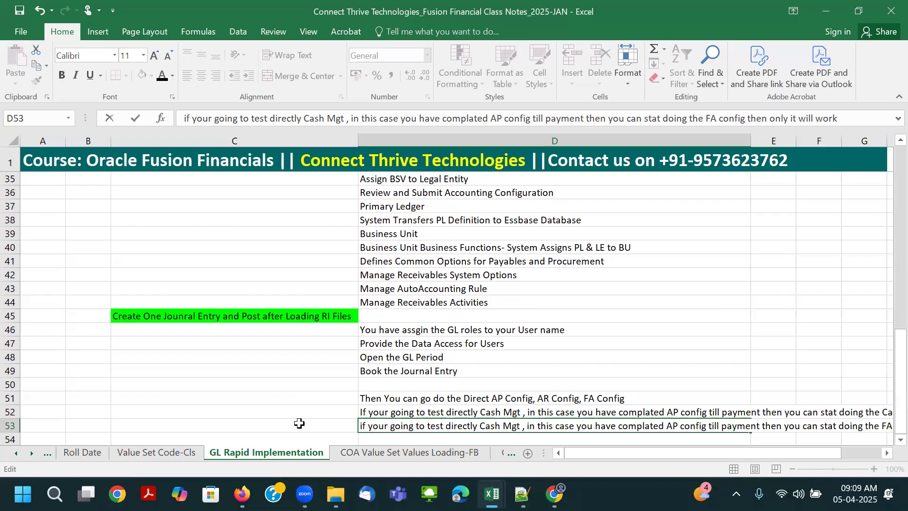
{"action": "key", "text": "Return"}
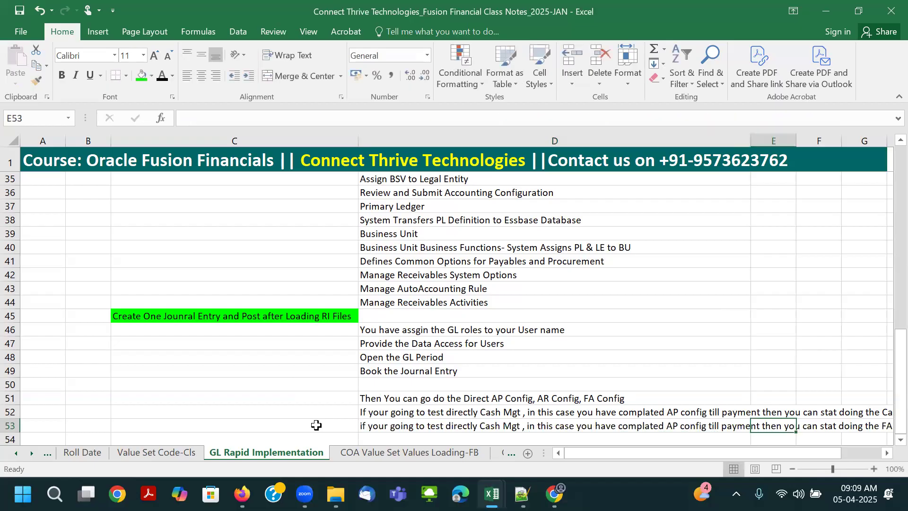
- In the D53 note, replace "Cash Mgt" after "test directly" with "FA"
{"action": "left_click", "coordinate": [407, 426]}
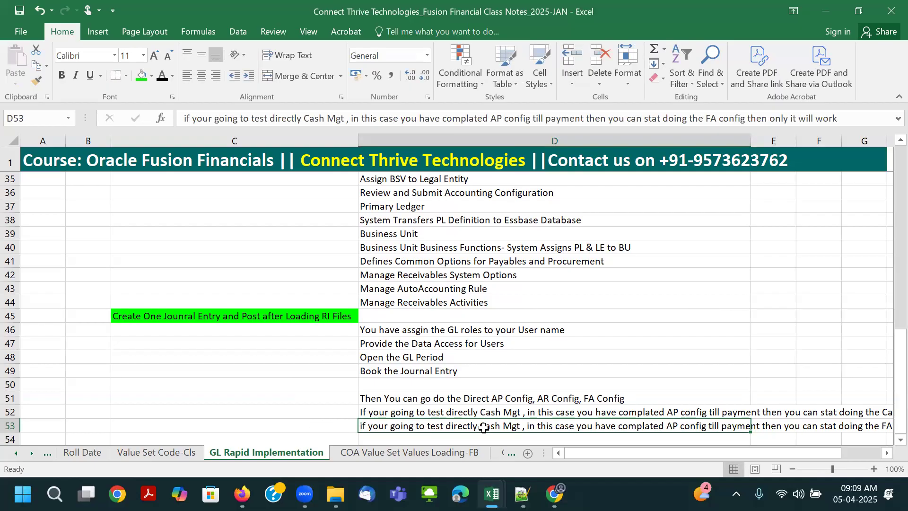
{"action": "key", "text": "F2"}
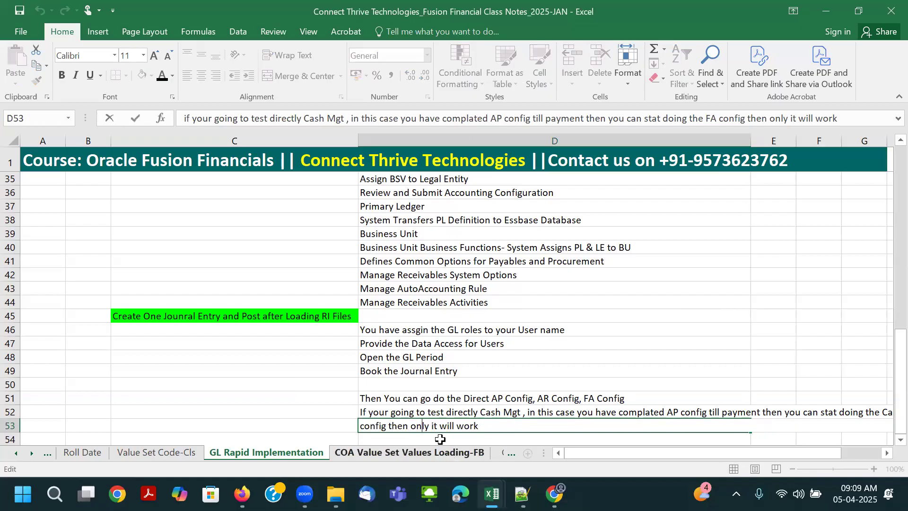
{"action": "left_click", "coordinate": [347, 425]}
{"action": "scroll", "coordinate": [468, 409], "scroll_direction": "down", "scroll_amount": 1}
{"action": "left_click", "coordinate": [506, 387]}
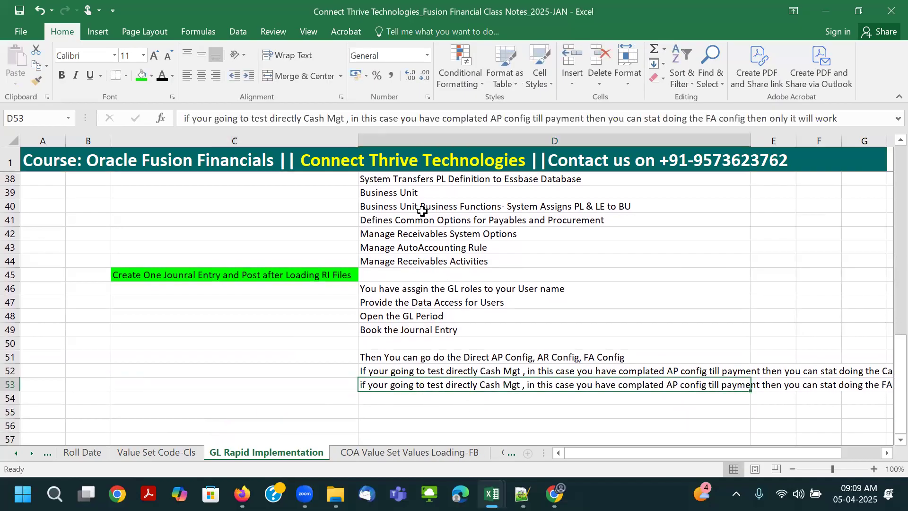
{"action": "left_click_drag", "start_coordinate": [403, 127], "coordinate": [403, 154]}
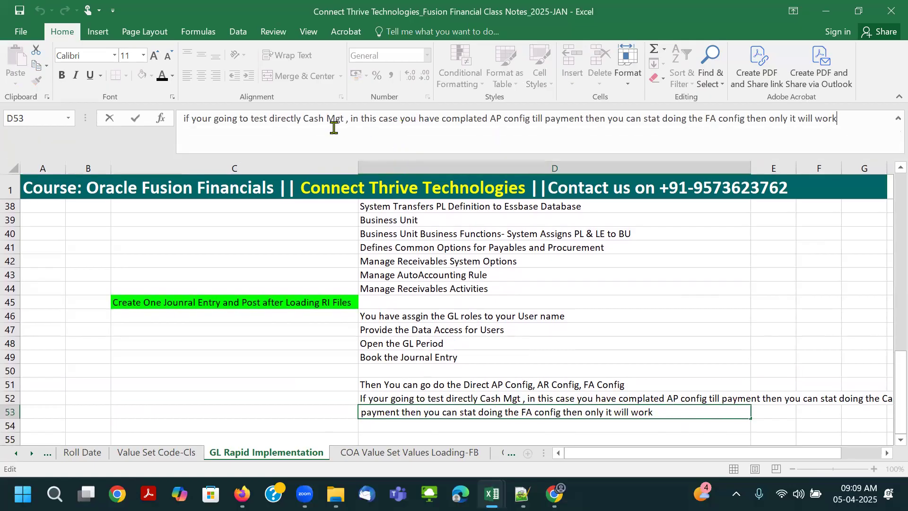
{"action": "left_click_drag", "start_coordinate": [317, 120], "coordinate": [343, 122]}
{"action": "type", "text": "FA C"}
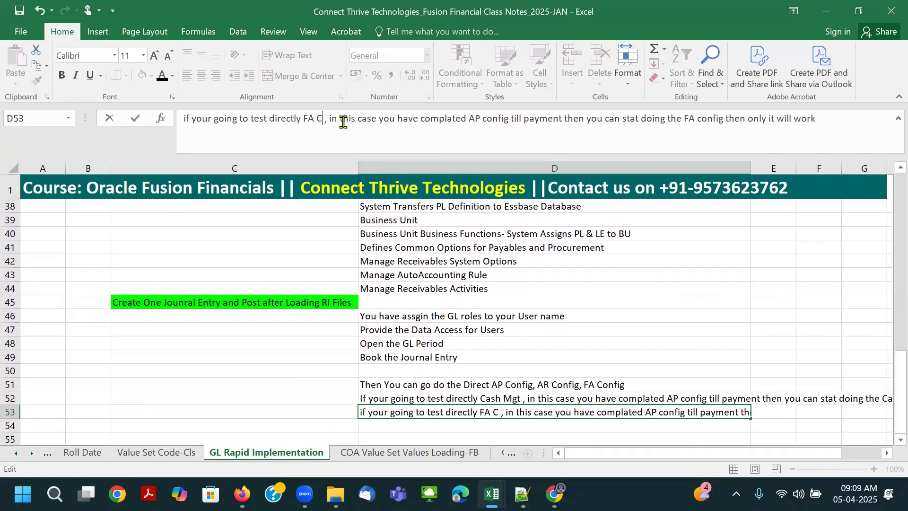
{"action": "type", "text": "o"}
{"action": "key", "text": "BackSpace"}
{"action": "key", "text": "BackSpace"}
{"action": "key", "text": "BackSpace"}
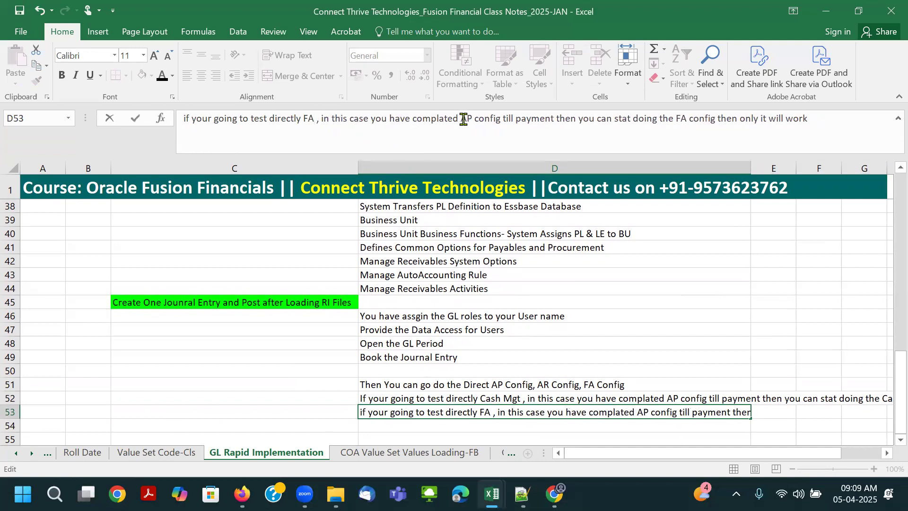
- In the D53 note, replace "AP" with "GL" and "payment" with "Journal Entry"
{"action": "left_click_drag", "start_coordinate": [461, 118], "coordinate": [472, 118]}
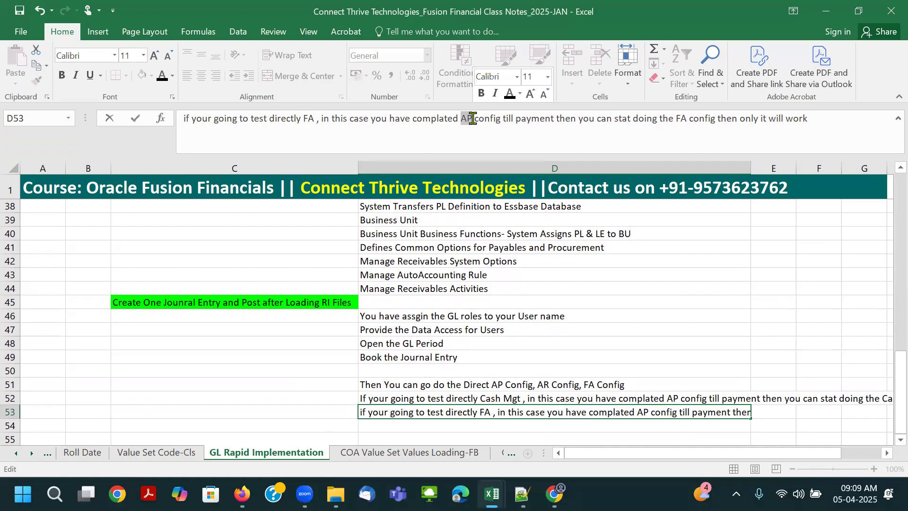
{"action": "type", "text": "GL"}
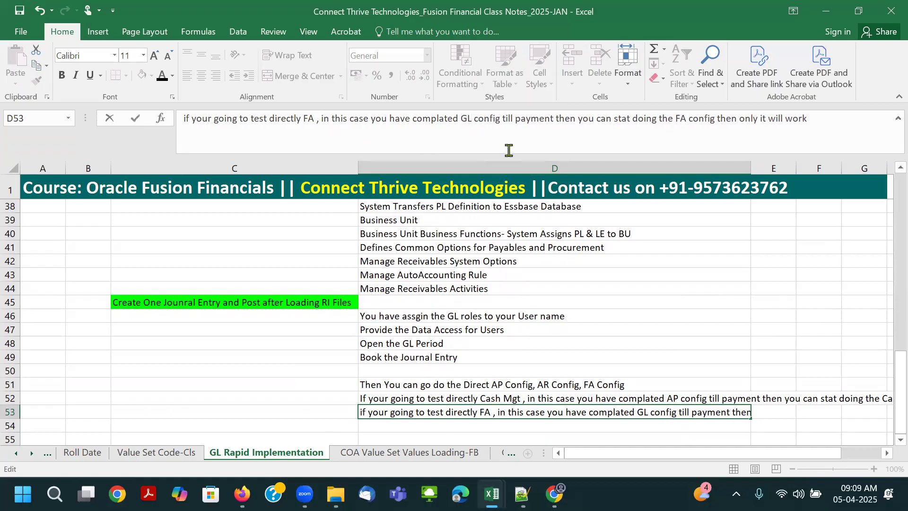
{"action": "double_click", "coordinate": [525, 120]}
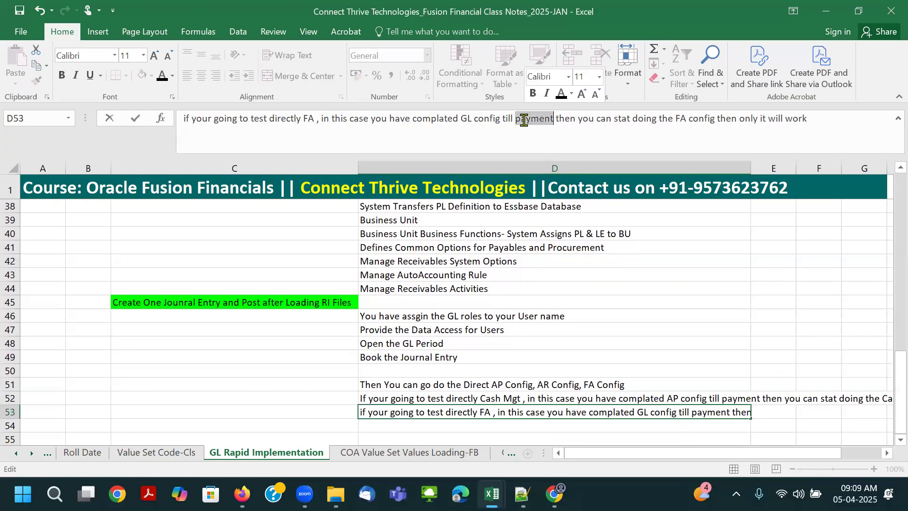
{"action": "type", "text": "Journal "}
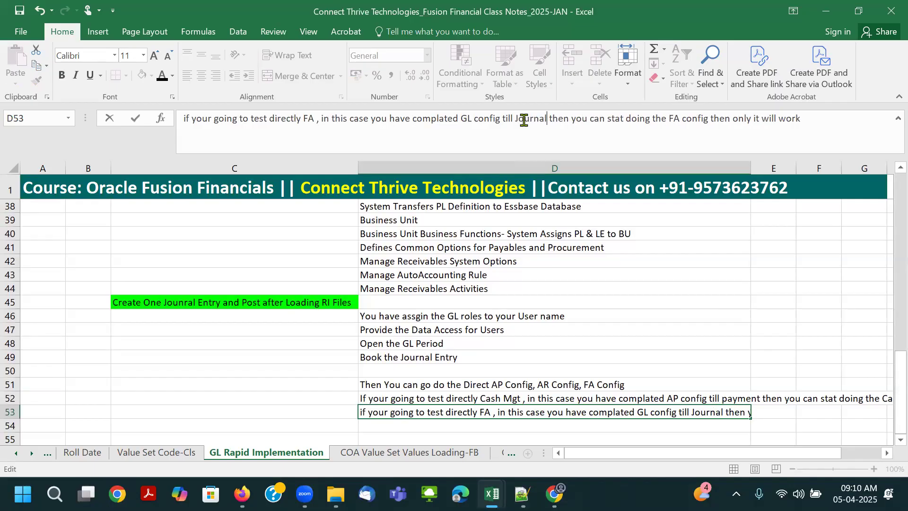
{"action": "type", "text": "Entry"}
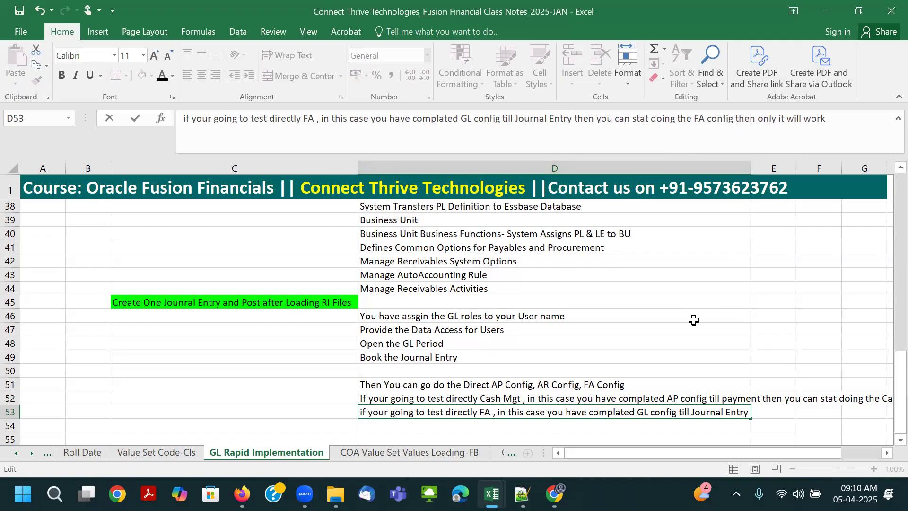
{"action": "key", "text": "Tab"}
- Apply Merge & Center and Wrap Text to the note in cell D53
{"action": "left_click", "coordinate": [633, 415]}
{"action": "scroll", "coordinate": [598, 346], "scroll_direction": "down", "scroll_amount": 3}
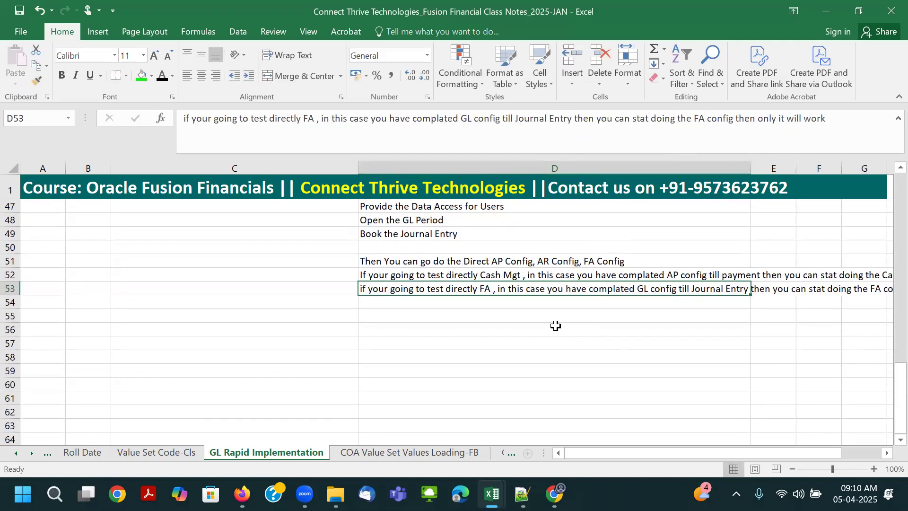
{"action": "left_click", "coordinate": [286, 76]}
{"action": "left_click", "coordinate": [286, 55]}
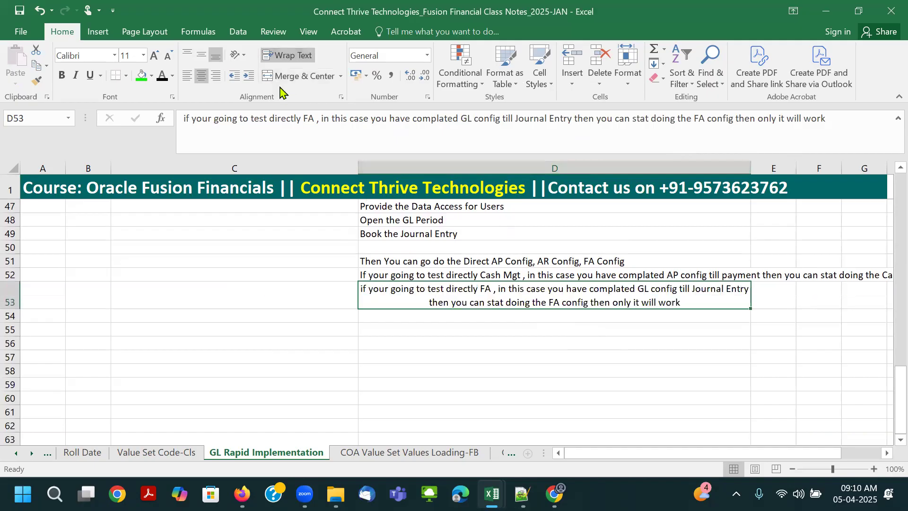
- Wrap the text of the note in cell D52 and left-align the note in cell D53
{"action": "left_click", "coordinate": [408, 274]}
{"action": "left_click", "coordinate": [289, 55]}
{"action": "left_click", "coordinate": [364, 307]}
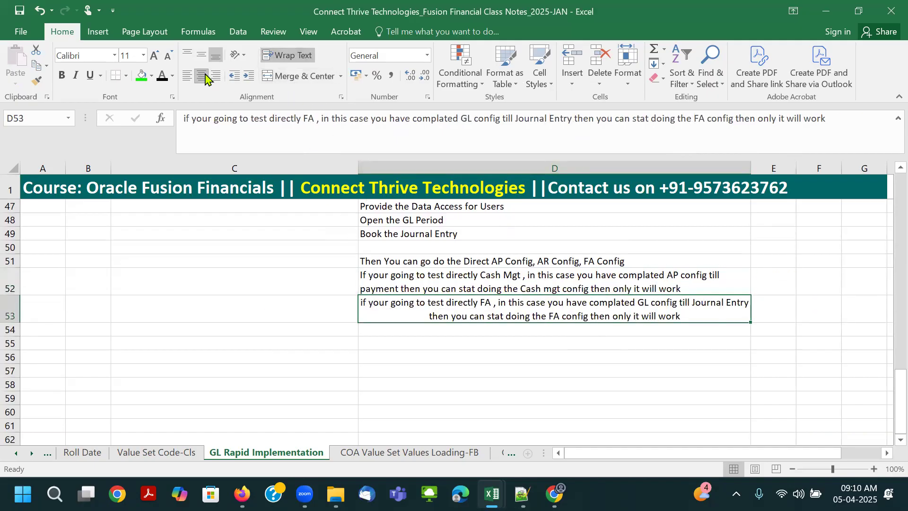
{"action": "left_click", "coordinate": [187, 78]}
{"action": "left_click", "coordinate": [399, 284]}
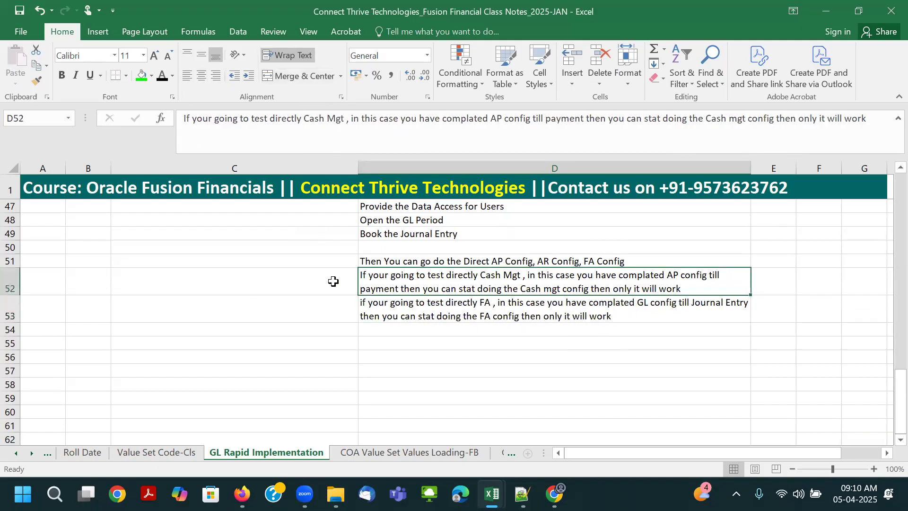
- Label the two notes with "Cash Mgt" in cell C52 and "FA Config" in cell C53
{"action": "left_click", "coordinate": [323, 281]}
{"action": "type", "text": "Cas"}
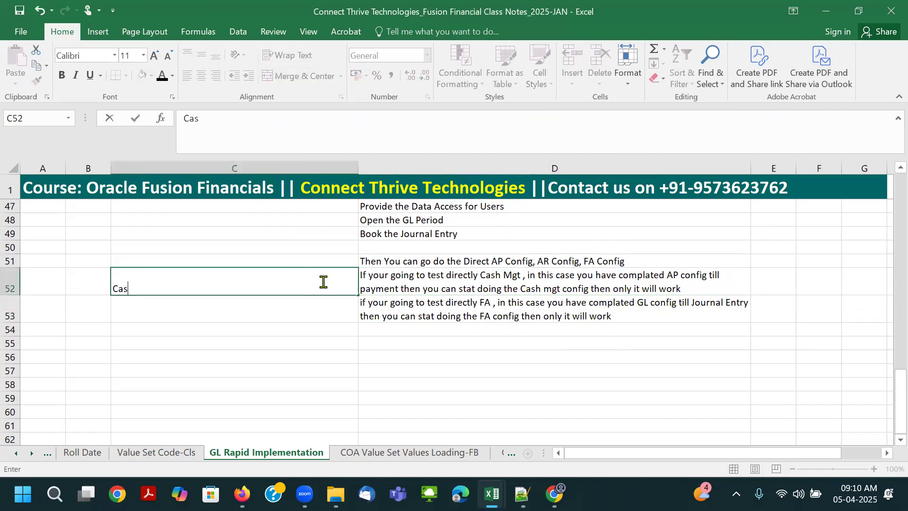
{"action": "type", "text": "h Mgt"}
{"action": "key", "text": "Return"}
{"action": "type", "text": "FA Config"}
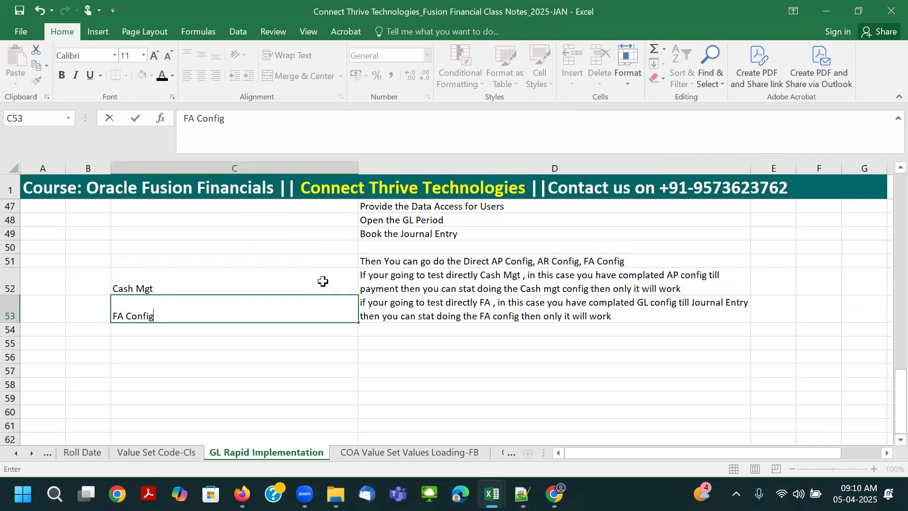
{"action": "key", "text": "Return"}
- Move the labels and notes in C52:D53 down two rows to C54:D55
{"action": "left_click", "coordinate": [323, 281]}
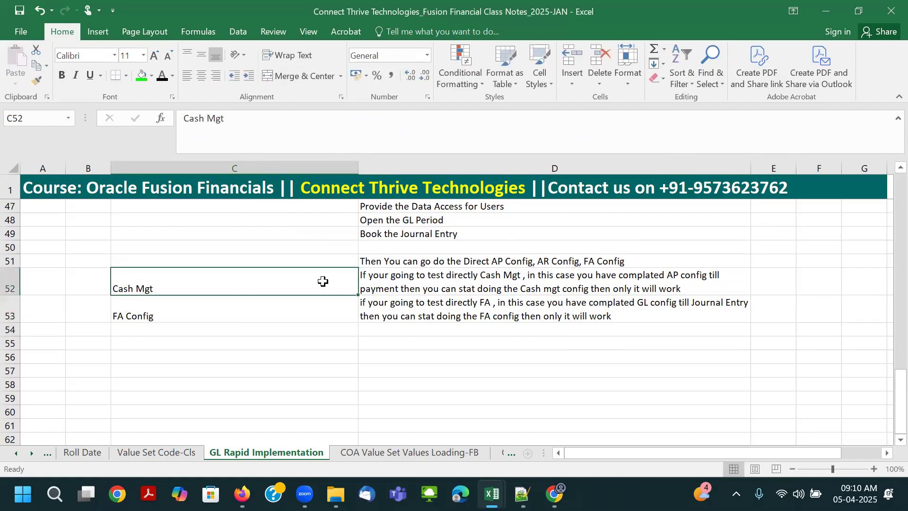
{"action": "left_click", "coordinate": [300, 261]}
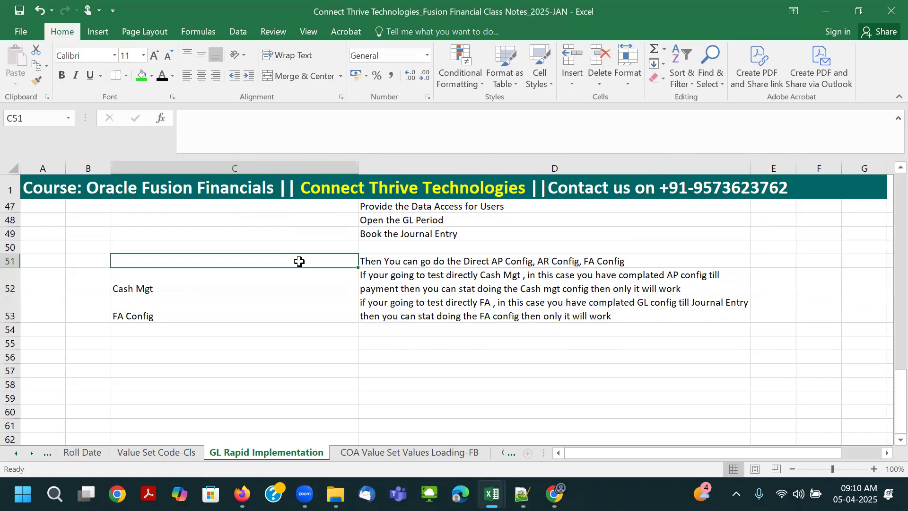
{"action": "left_click_drag", "start_coordinate": [279, 278], "coordinate": [365, 305]}
{"action": "key", "text": "ctrl+c"}
{"action": "left_click", "coordinate": [269, 333]}
{"action": "key", "text": "ctrl+v"}
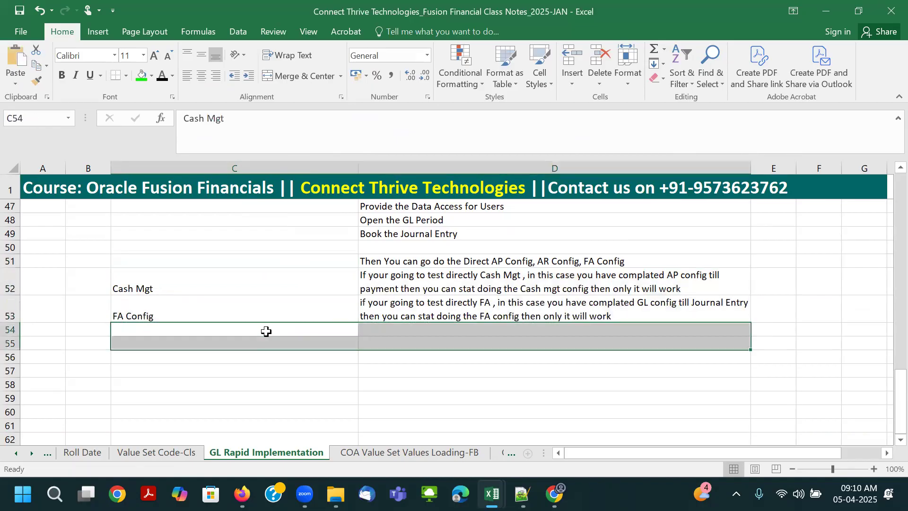
- Enter "AP Config" in cell C52 and copy the FA note from D55 into D52
{"action": "left_click", "coordinate": [222, 275]}
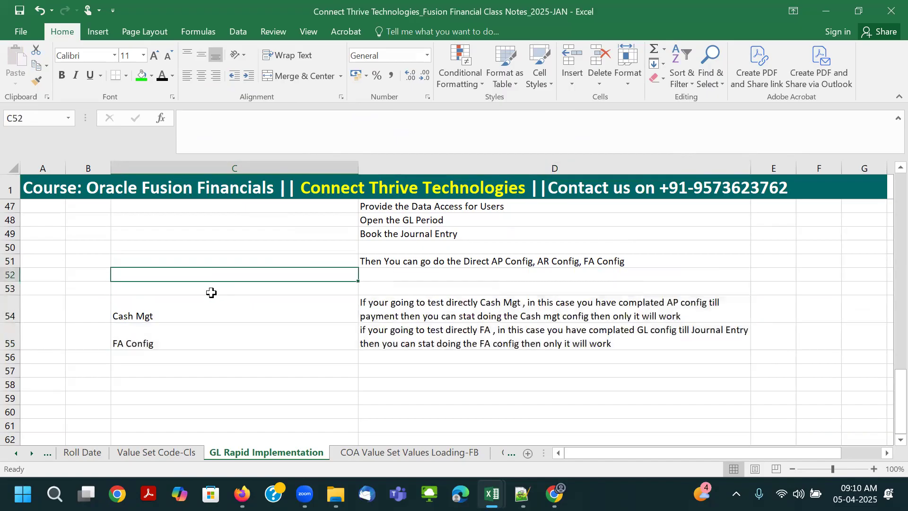
{"action": "type", "text": "AP Config"}
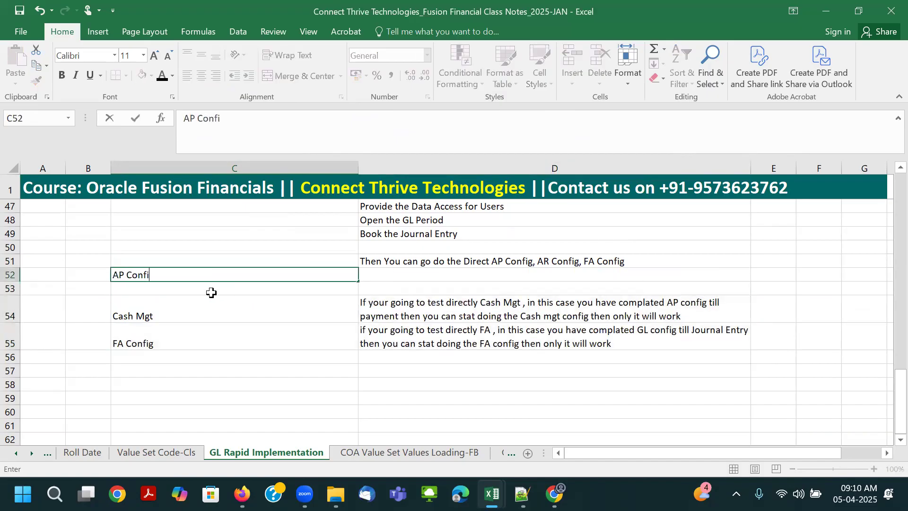
{"action": "key", "text": "Tab"}
{"action": "left_click", "coordinate": [428, 314]}
{"action": "key", "text": "ctrl+x"}
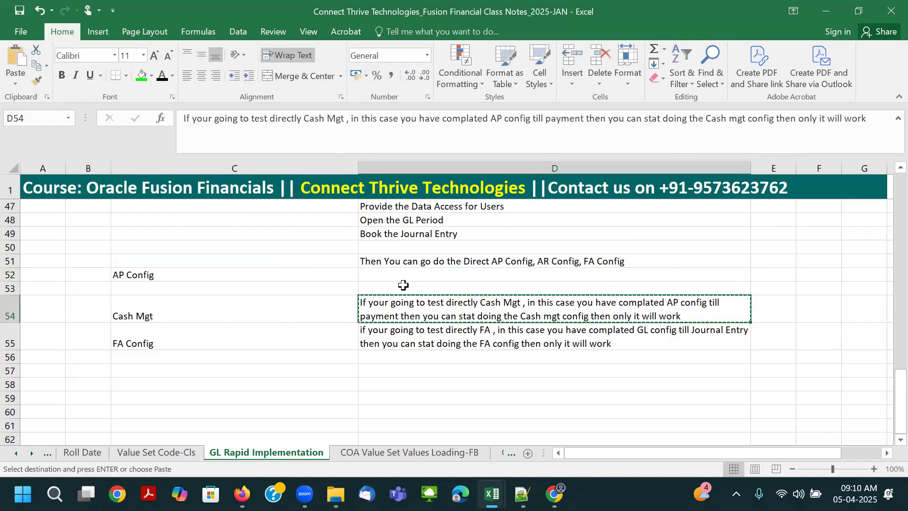
{"action": "left_click", "coordinate": [405, 289]}
{"action": "left_click", "coordinate": [415, 337]}
{"action": "key", "text": "ctrl+c"}
{"action": "left_click", "coordinate": [398, 276]}
{"action": "key", "text": "ctrl+v"}
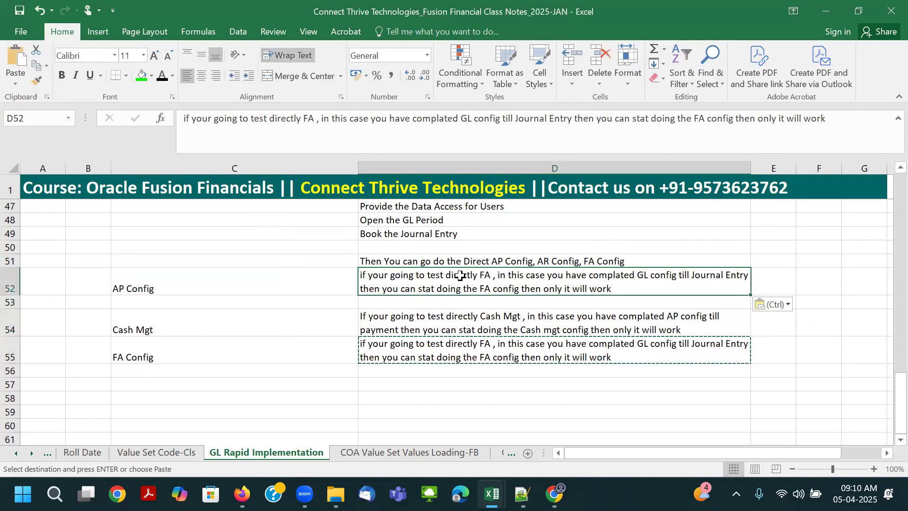
- In the D52 note, replace "FA" with "AP" both after "test directly" and before "config"
{"action": "double_click", "coordinate": [462, 275]}
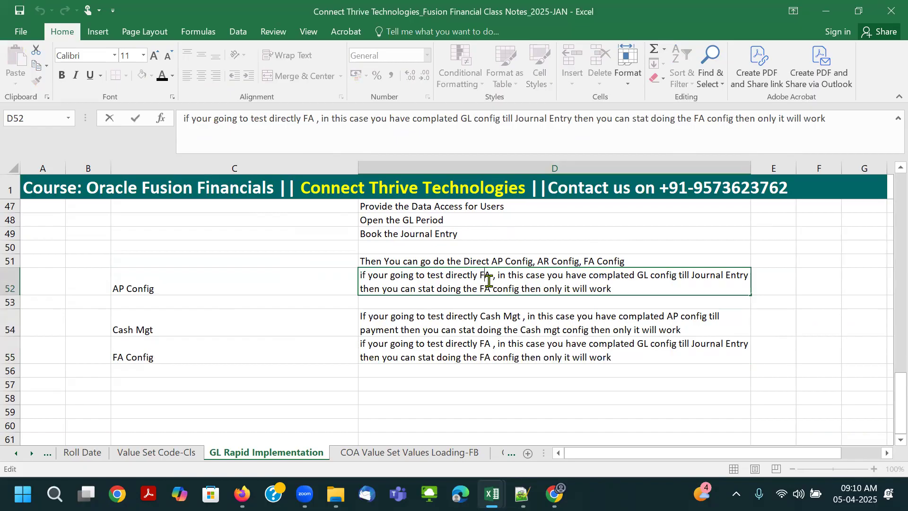
{"action": "key", "text": "BackSpace"}
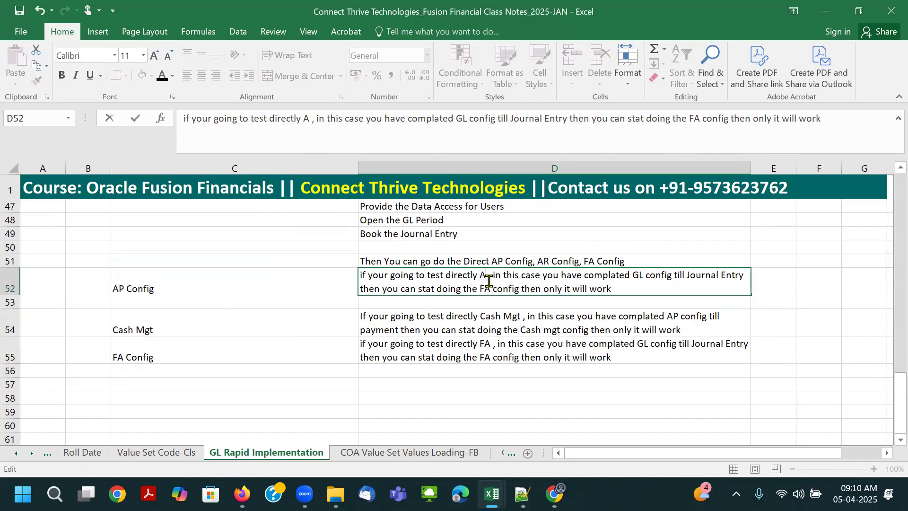
{"action": "type", "text": "A"}
{"action": "key", "text": "BackSpace"}
{"action": "type", "text": "P"}
{"action": "key", "text": "Tab"}
{"action": "left_click", "coordinate": [654, 288]}
{"action": "double_click", "coordinate": [483, 290]}
{"action": "key", "text": "BackSpace"}
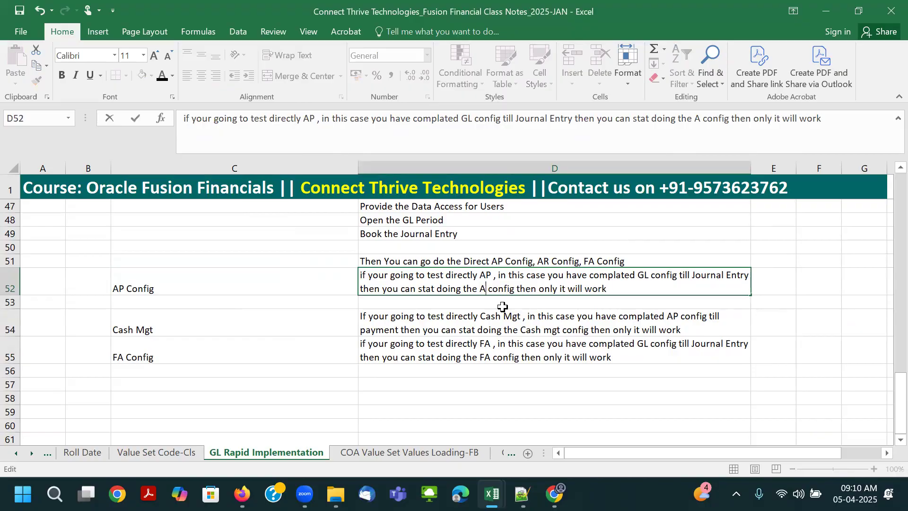
{"action": "type", "text": "P"}
{"action": "key", "text": "Tab"}
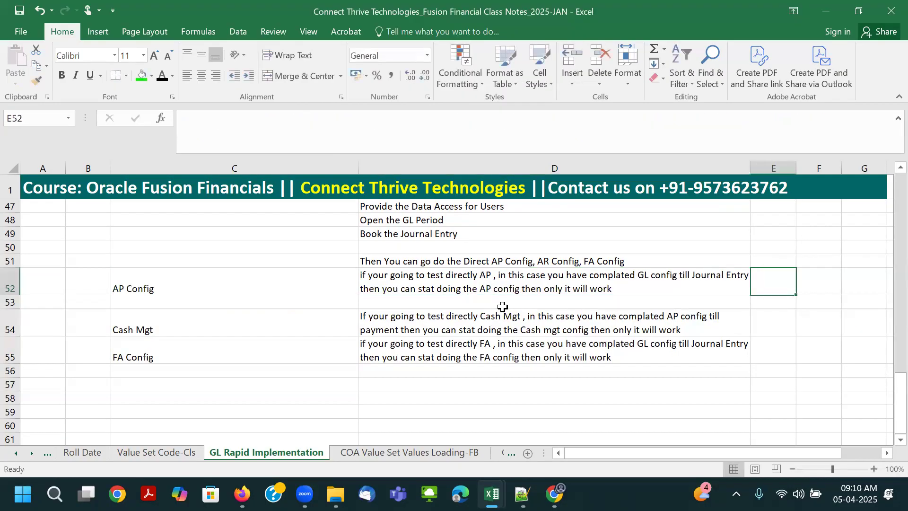
- Enter "AR Config" in cell C53 and copy the AP note from D52 into D53
{"action": "left_click", "coordinate": [494, 305]}
{"action": "left_click", "coordinate": [172, 302]}
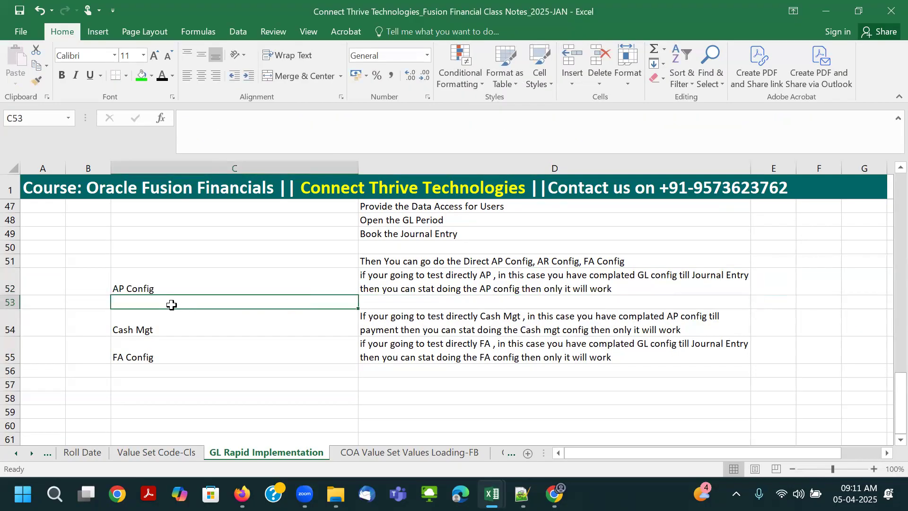
{"action": "type", "text": "AR C"}
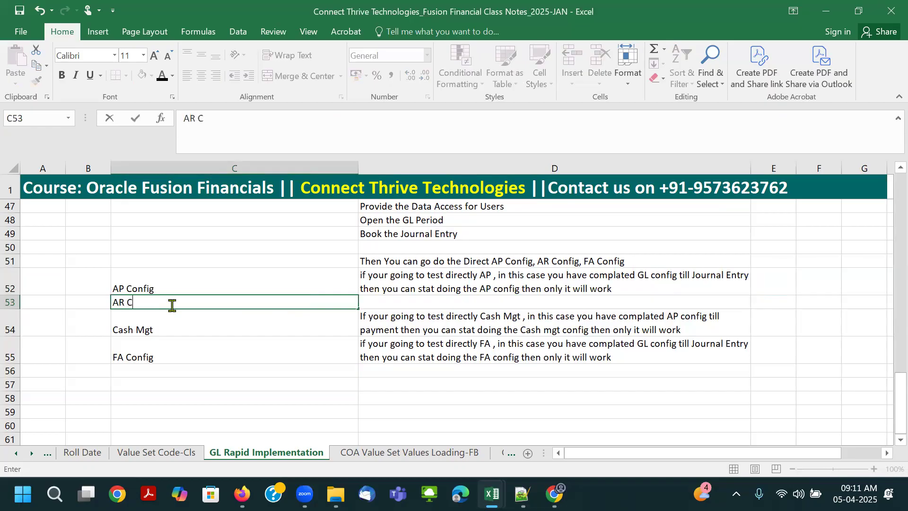
{"action": "type", "text": "onfig"}
{"action": "key", "text": "Tab"}
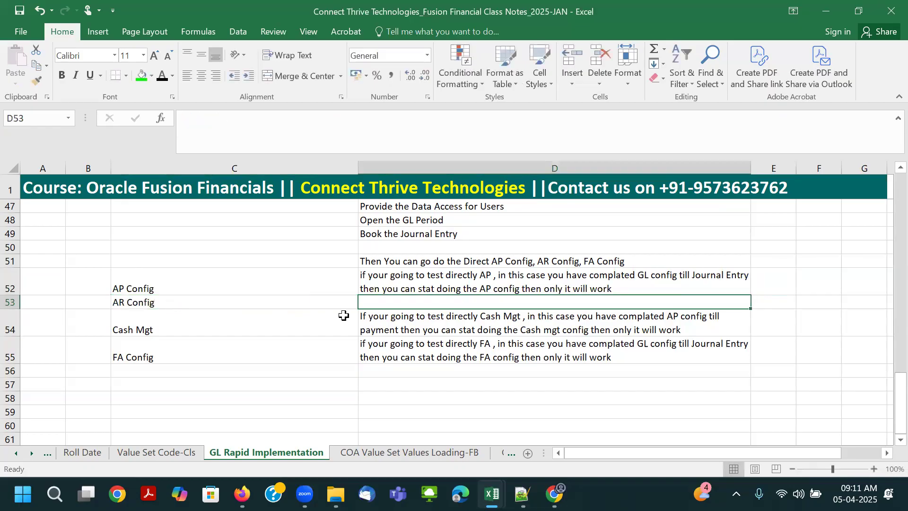
{"action": "left_click", "coordinate": [413, 278]}
{"action": "key", "text": "ctrl+c"}
{"action": "left_click", "coordinate": [416, 303]}
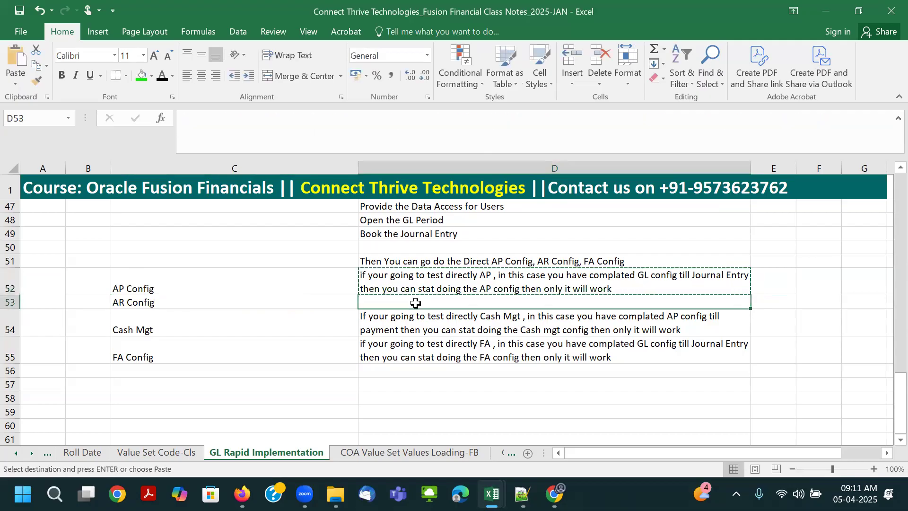
{"action": "key", "text": "ctrl+v"}
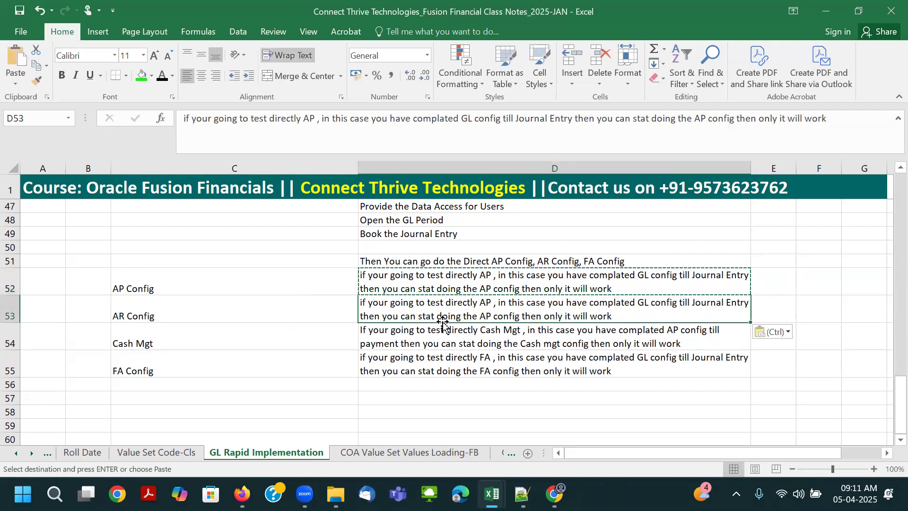
- In the D53 note, replace "AP" after "test directly" with "AR"
{"action": "double_click", "coordinate": [484, 303]}
{"action": "key", "text": "Delete"}
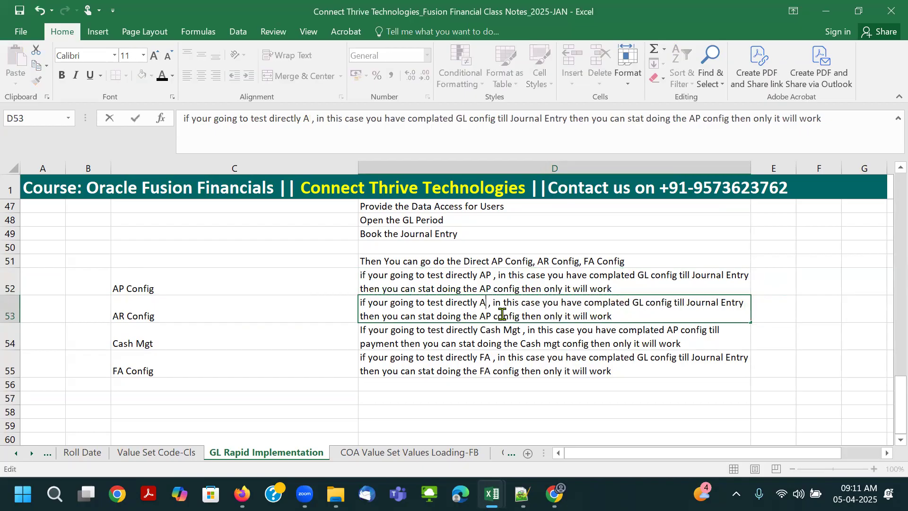
{"action": "type", "text": "R"}
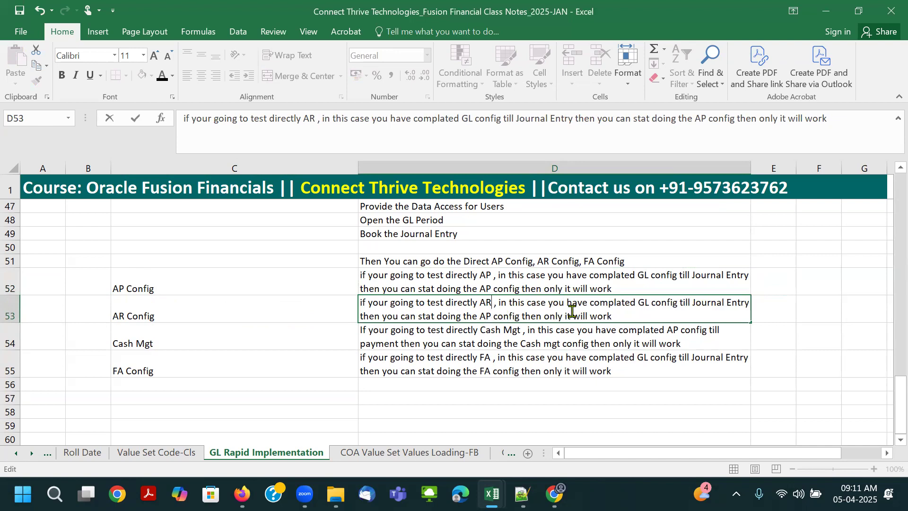
- In the D53 note, insert "and AP Config Till Invoice Creation," after "Journal Entry"
{"action": "left_click", "coordinate": [677, 304]}
{"action": "type", "text": "and AP Inv"}
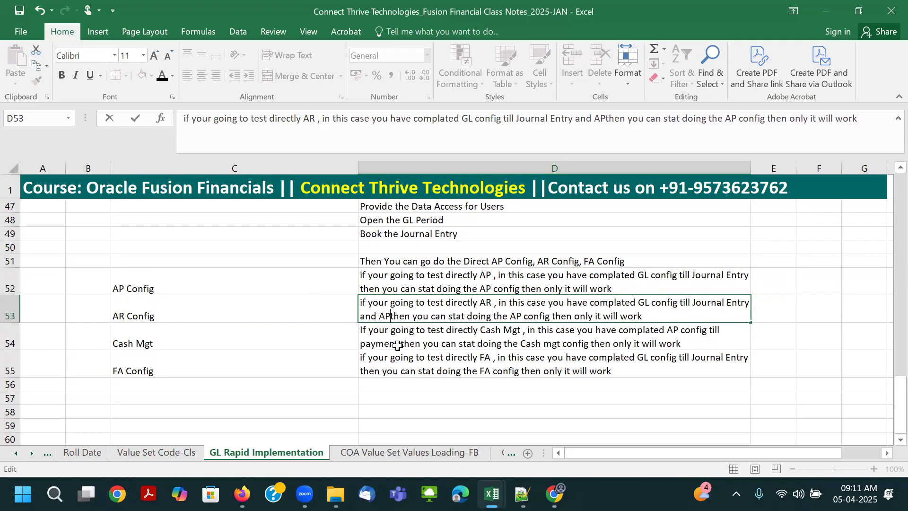
{"action": "type", "text": "oice"}
{"action": "key", "text": "BackSpace"}
{"action": "key", "text": "BackSpace"}
{"action": "key", "text": "BackSpace"}
{"action": "key", "text": "BackSpace"}
{"action": "key", "text": "BackSpace"}
{"action": "key", "text": "BackSpace"}
{"action": "key", "text": "BackSpace"}
{"action": "type", "text": "Config"}
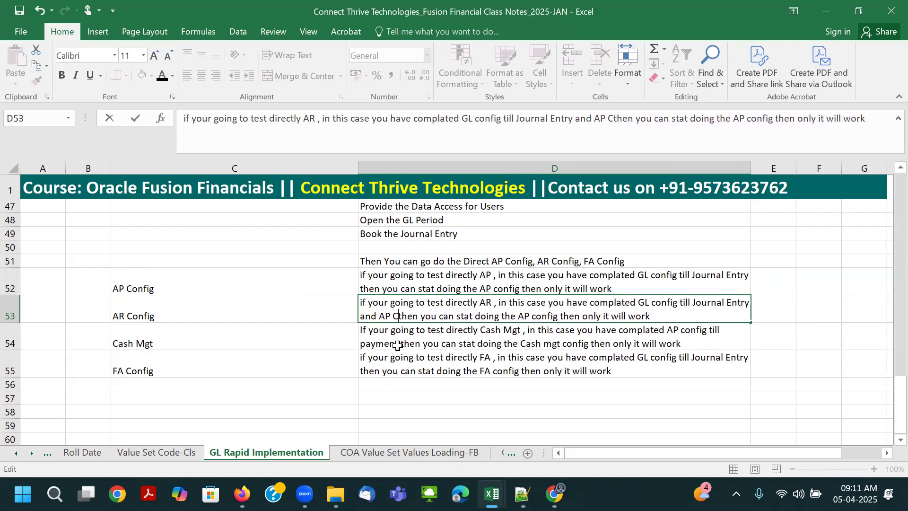
{"action": "type", "text": " Till Invoice Creation"}
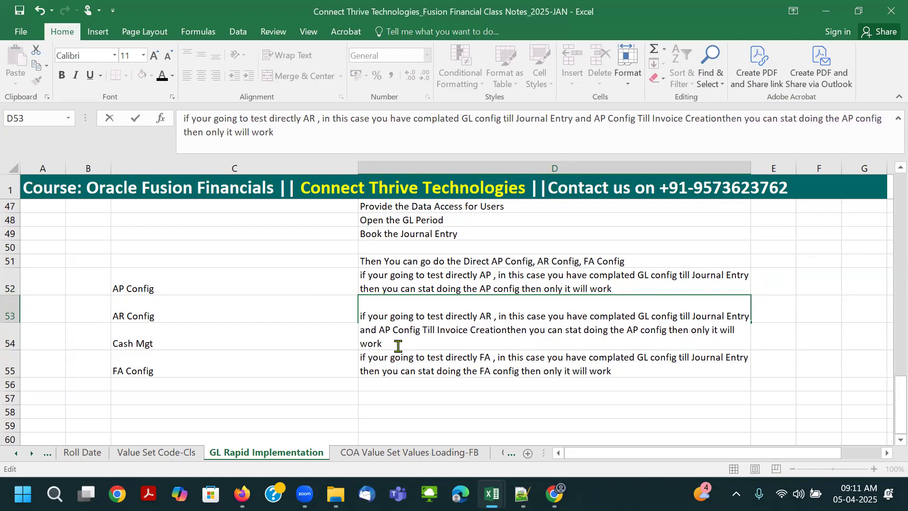
{"action": "type", "text": ","}
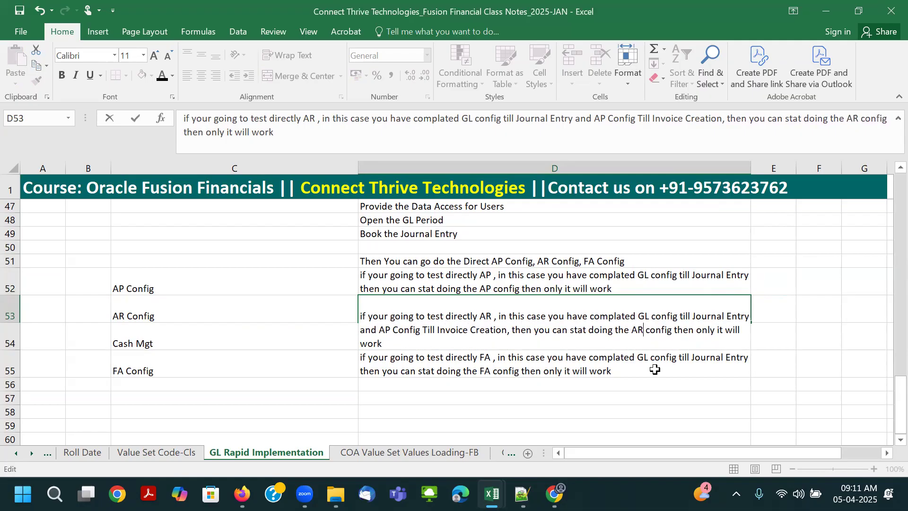
- In the D53 note, change "AP config" after "stat doing the" to "AR config"
{"action": "key", "text": "BackSpace"}
{"action": "type", "text": "R"}
{"action": "key", "text": "Tab"}
{"action": "left_click", "coordinate": [463, 329]}
{"action": "left_click", "coordinate": [465, 351]}
{"action": "left_click", "coordinate": [412, 286]}
- Enter the label "GL Config" in cell C51
{"action": "left_click", "coordinate": [244, 256]}
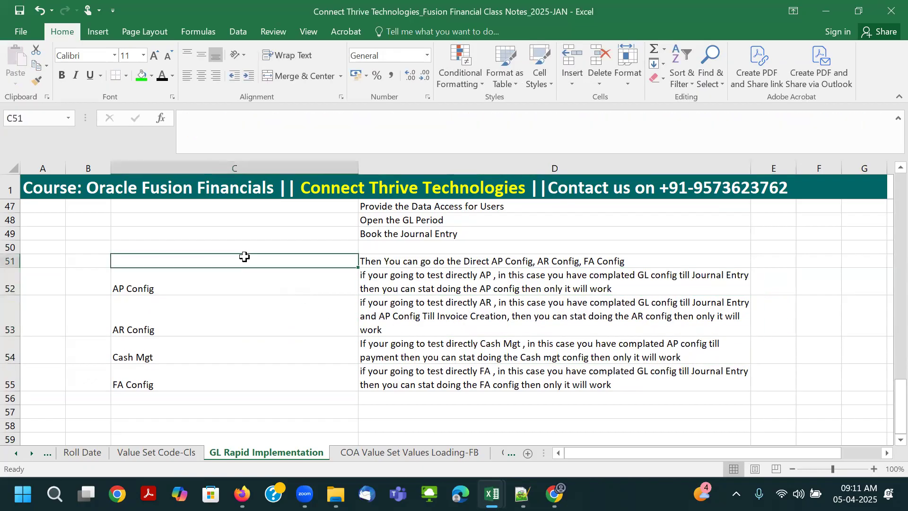
{"action": "type", "text": "GL Config"}
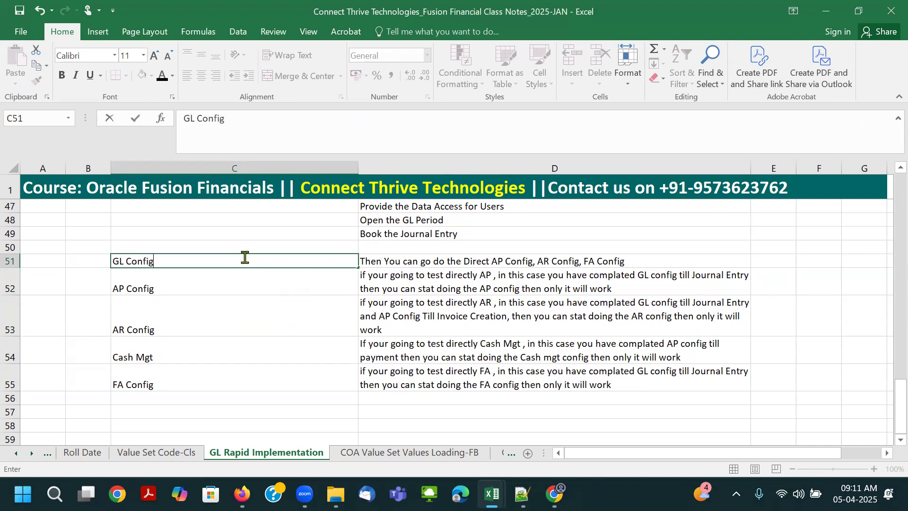
{"action": "key", "text": "Tab"}
{"action": "left_click", "coordinate": [247, 343]}
- Swap the last two entries so FA Config with its note is in row 54 and Cash Mgt in row 55
{"action": "left_click_drag", "start_coordinate": [177, 260], "coordinate": [452, 365]}
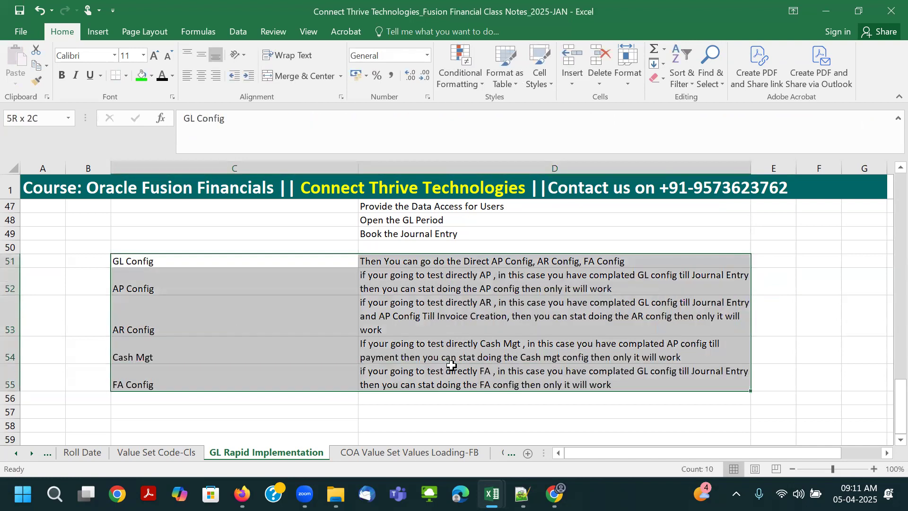
{"action": "left_click", "coordinate": [178, 345]}
{"action": "key", "text": "shift+Right"}
{"action": "key", "text": "ctrl+c"}
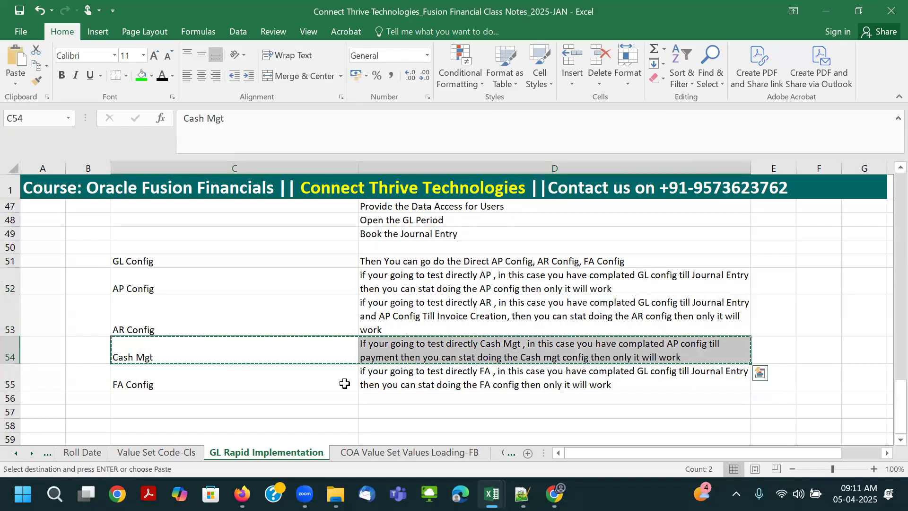
{"action": "left_click", "coordinate": [178, 396]}
{"action": "key", "text": "shift+Right"}
{"action": "key", "text": "ctrl+v"}
{"action": "left_click_drag", "start_coordinate": [142, 372], "coordinate": [362, 383]}
{"action": "key", "text": "ctrl+x"}
{"action": "left_click", "coordinate": [200, 342]}
{"action": "key", "text": "ctrl+v"}
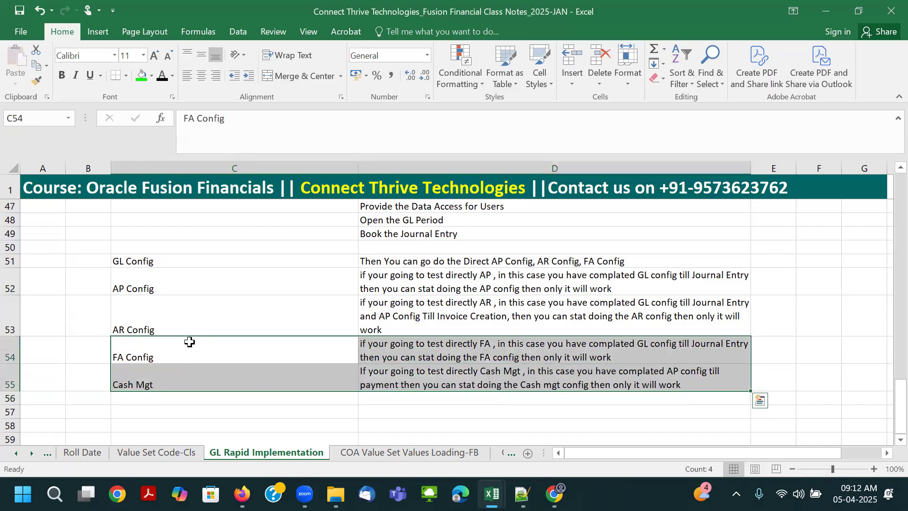
- Apply all borders plus left and middle alignment to C51:D55, and save the workbook
{"action": "left_click", "coordinate": [181, 326]}
{"action": "left_click_drag", "start_coordinate": [136, 261], "coordinate": [552, 384]}
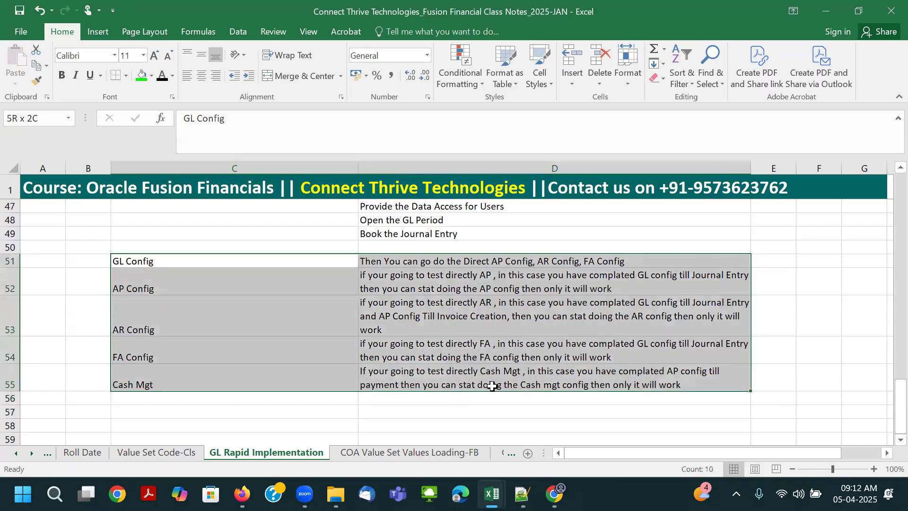
{"action": "left_click", "coordinate": [126, 76]}
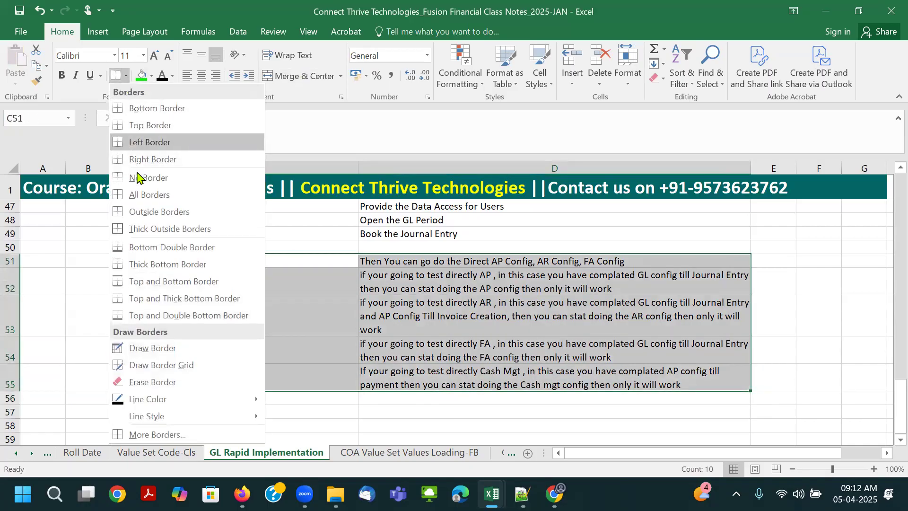
{"action": "left_click", "coordinate": [142, 199]}
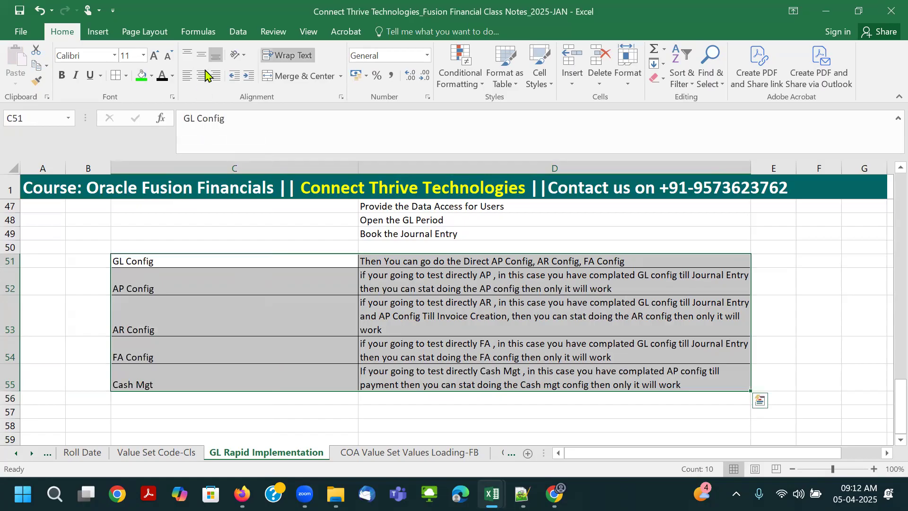
{"action": "left_click", "coordinate": [187, 76]}
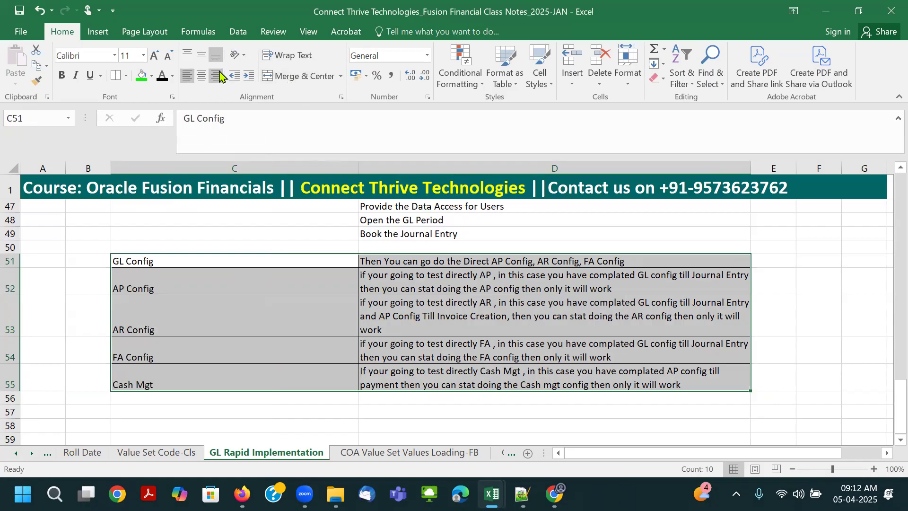
{"action": "left_click", "coordinate": [201, 55]}
{"action": "left_click", "coordinate": [503, 288]}
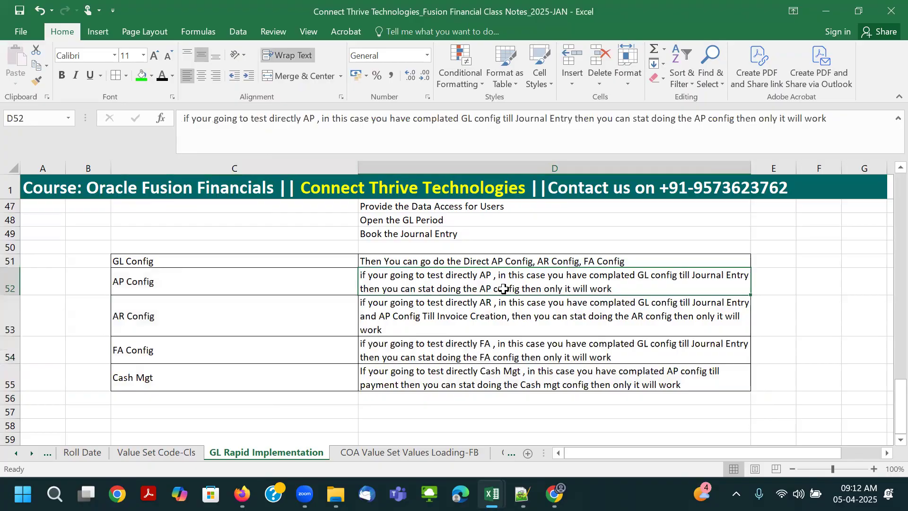
{"action": "key", "text": "ctrl+s"}
- Overwrite the GL Config note in cell D51 with new text beginning "You h"
{"action": "left_click", "coordinate": [173, 259]}
{"action": "left_click", "coordinate": [406, 260]}
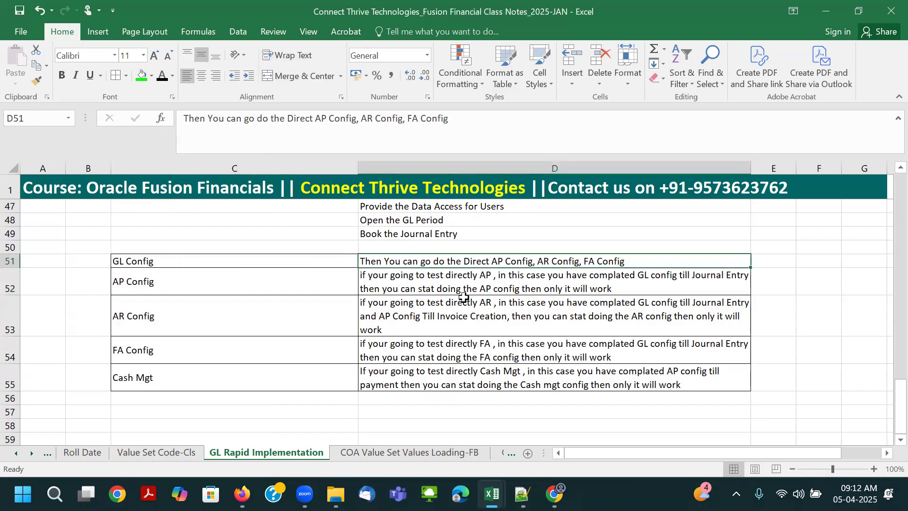
{"action": "scroll", "coordinate": [463, 298], "scroll_direction": "up", "scroll_amount": 1}
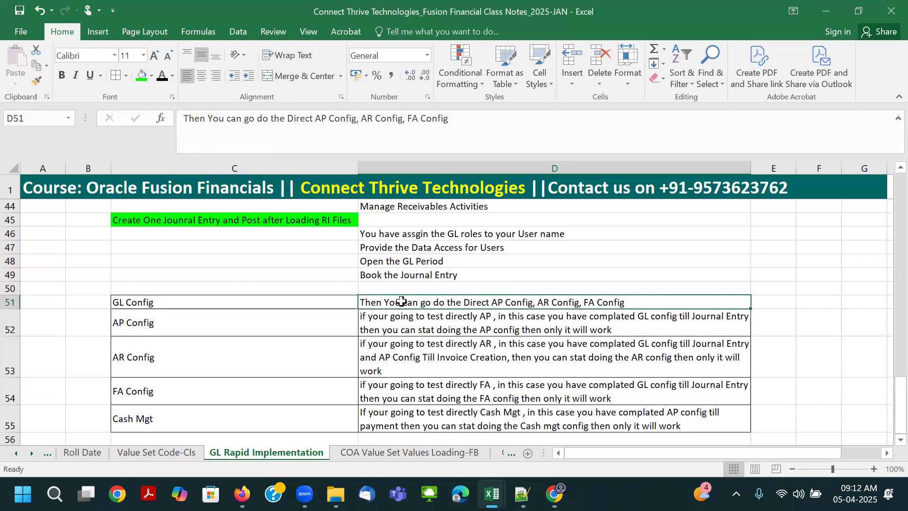
{"action": "type", "text": "You h"}
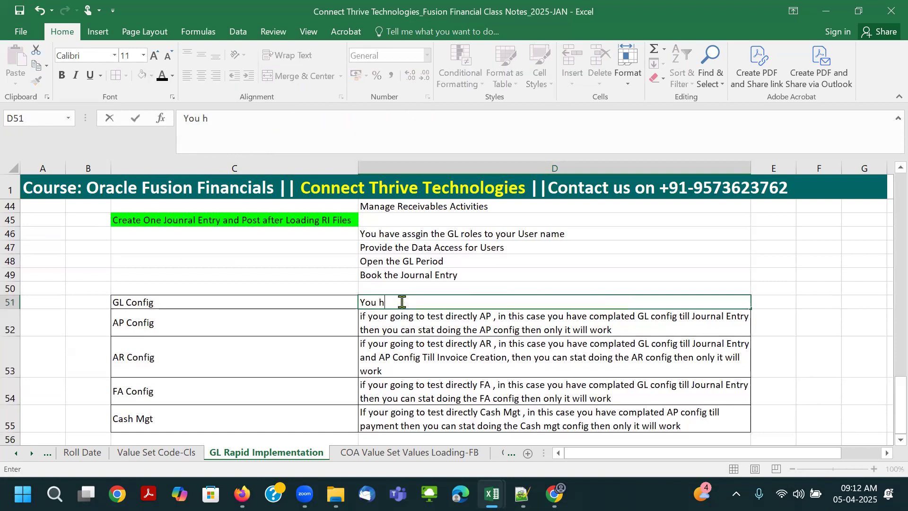
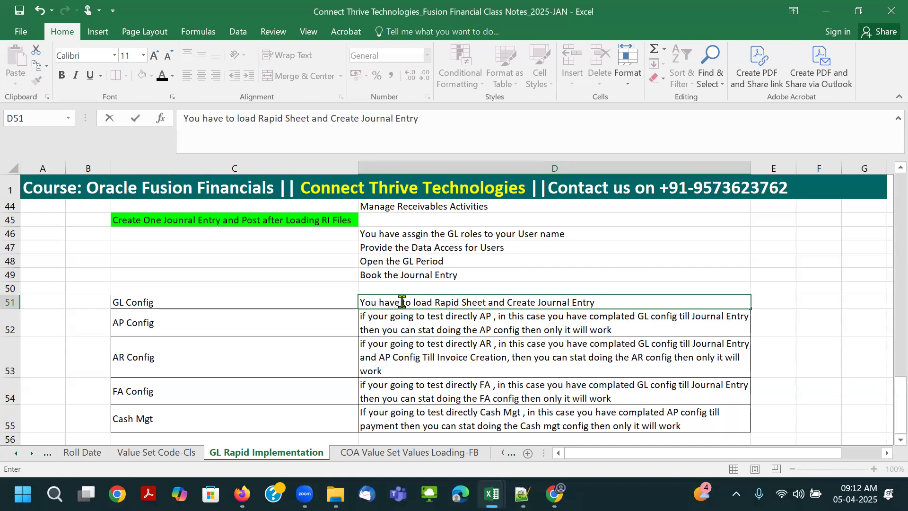
- Complete the GL Config note in D51 as "You have to load Rapid Sheet and Create Journal Entry" and fill the cell bright green
{"action": "left_click", "coordinate": [446, 338]}
{"action": "left_click", "coordinate": [444, 307]}
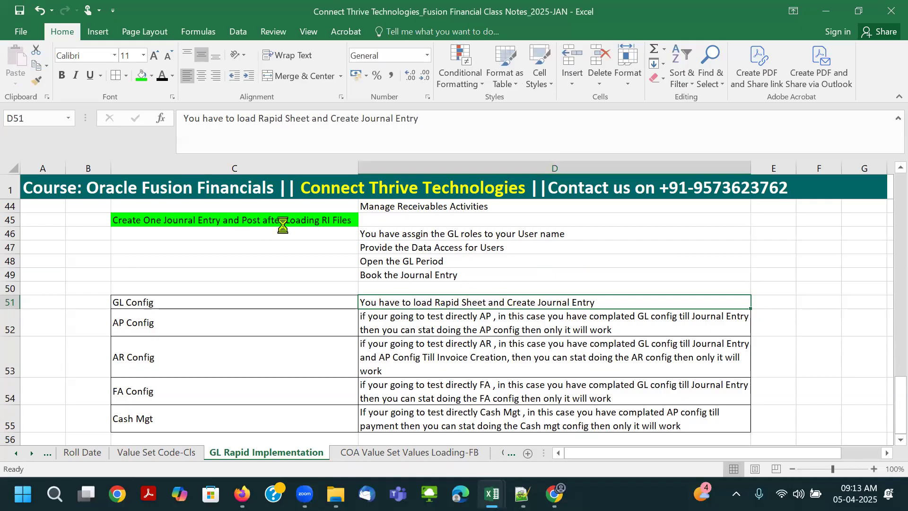
{"action": "scroll", "coordinate": [277, 221], "scroll_direction": "up", "scroll_amount": 1}
{"action": "left_click", "coordinate": [303, 255]}
{"action": "left_click", "coordinate": [457, 340]}
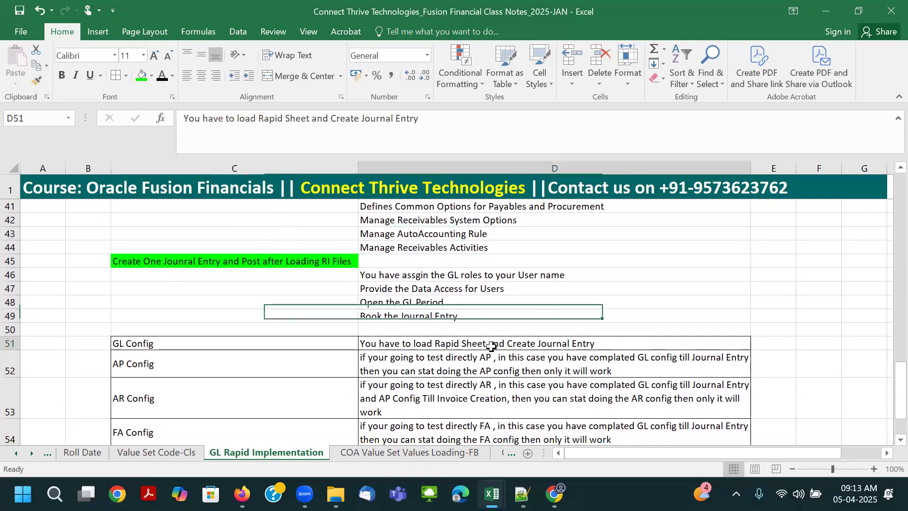
{"action": "left_click", "coordinate": [142, 75]}
- Fill the journal entry steps in D46:D49 with the same bright green
{"action": "left_click", "coordinate": [283, 264]}
{"action": "left_click", "coordinate": [393, 276]}
{"action": "left_click_drag", "start_coordinate": [392, 275], "coordinate": [397, 316]}
{"action": "left_click", "coordinate": [142, 76]}
{"action": "left_click", "coordinate": [428, 274]}
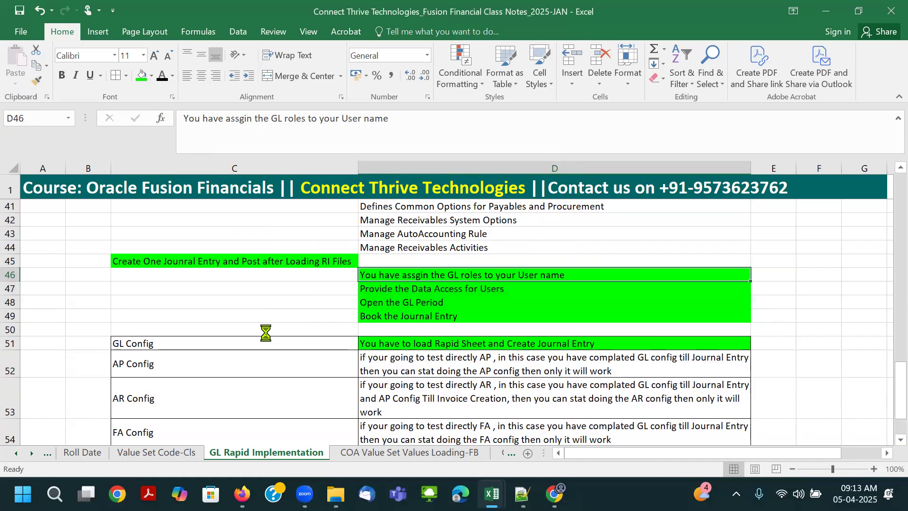
{"action": "left_click", "coordinate": [421, 315]}
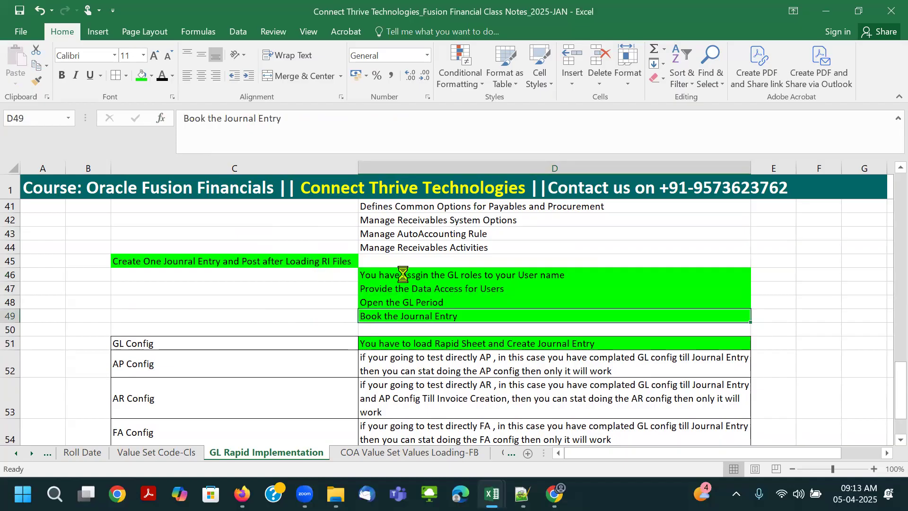
{"action": "left_click", "coordinate": [329, 263]}
{"action": "left_click", "coordinate": [399, 275]}
{"action": "left_click_drag", "start_coordinate": [400, 288], "coordinate": [400, 316]}
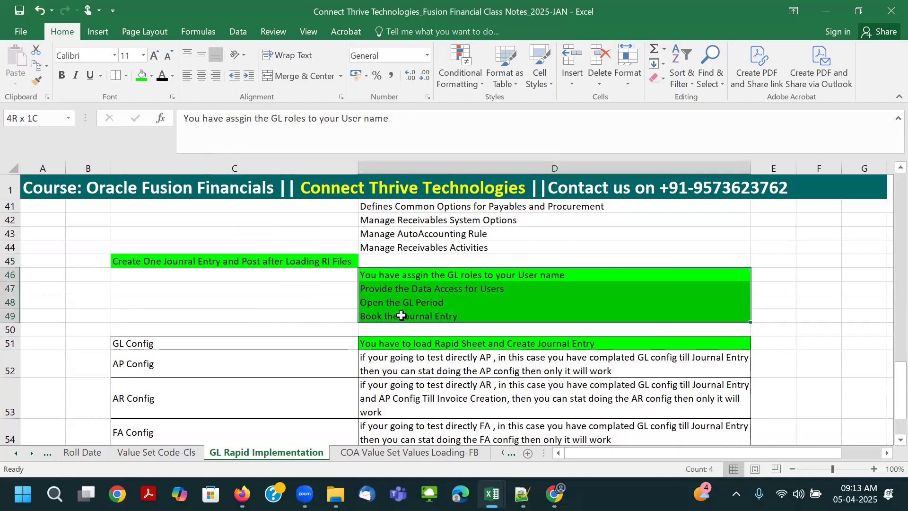
{"action": "left_click", "coordinate": [402, 289]}
{"action": "left_click", "coordinate": [401, 303]}
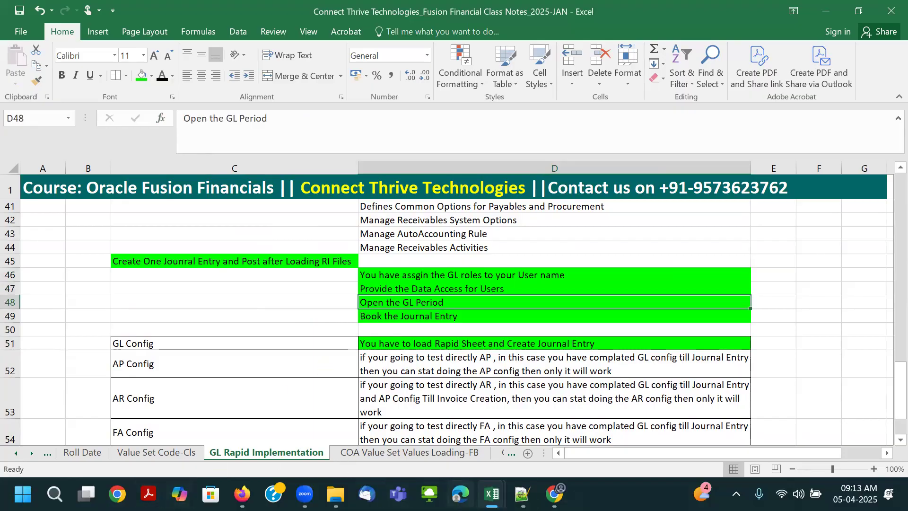
- Switch to Oracle Fusion in Chrome and open the Security Console
{"action": "left_click", "coordinate": [554, 493]}
{"action": "left_click", "coordinate": [24, 116]}
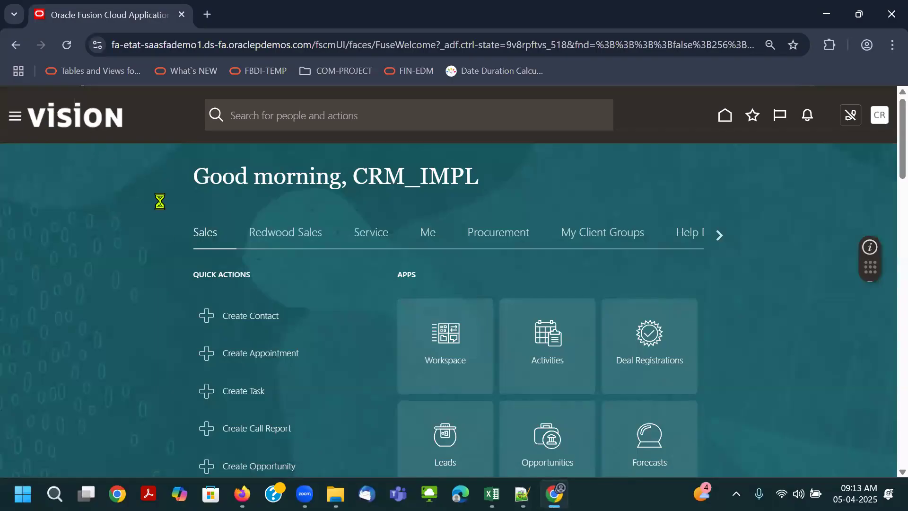
{"action": "scroll", "coordinate": [223, 293], "scroll_direction": "down", "scroll_amount": 5}
{"action": "scroll", "coordinate": [223, 293], "scroll_direction": "down", "scroll_amount": 10}
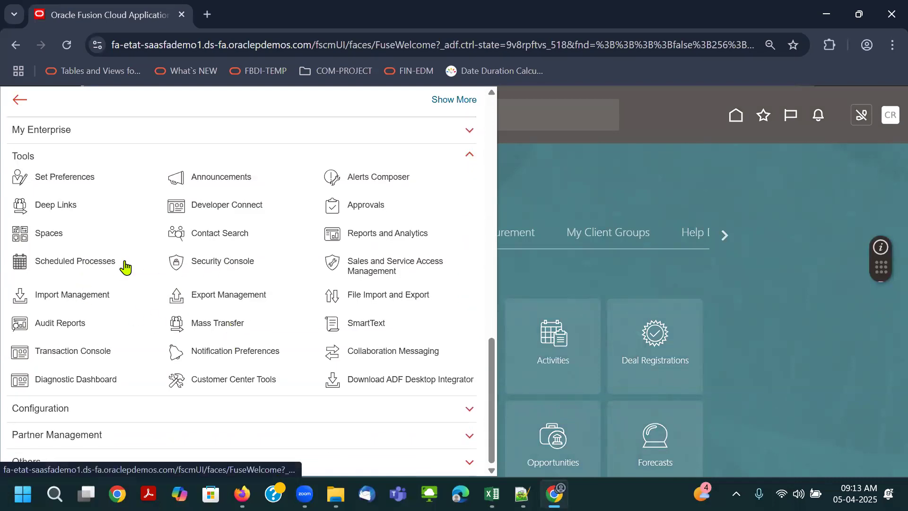
{"action": "left_click", "coordinate": [251, 272]}
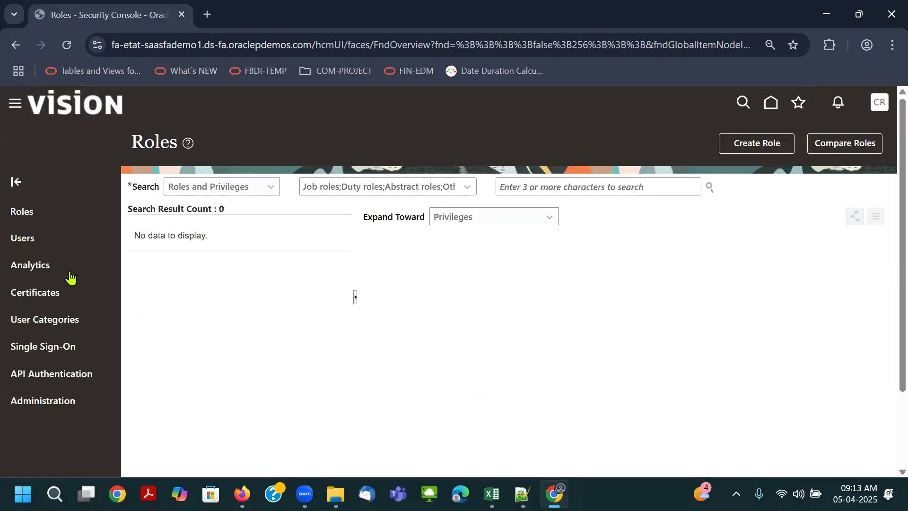
- Search the user accounts for CRM_IMPL, open its account details and review the roles assigned to it
{"action": "left_click", "coordinate": [40, 258]}
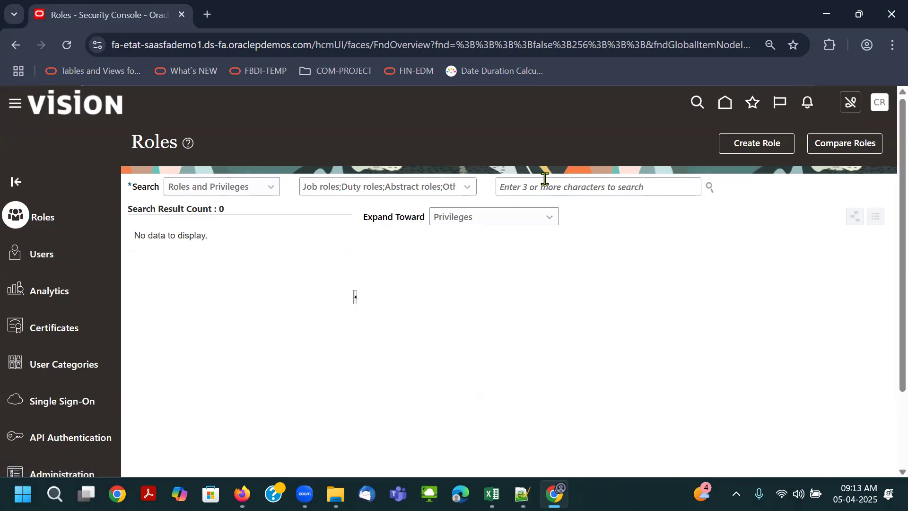
{"action": "type", "text": "CRM_IMPL"}
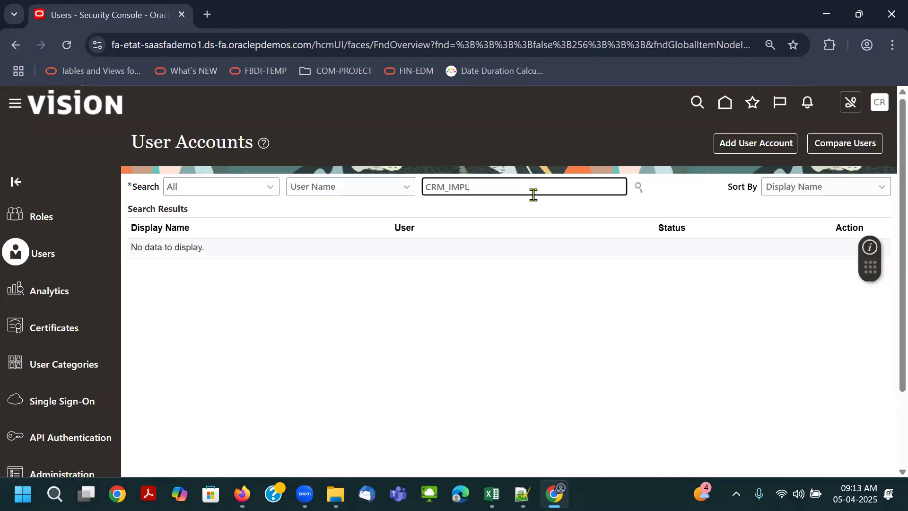
{"action": "key", "text": "Return"}
{"action": "left_click", "coordinate": [470, 259]}
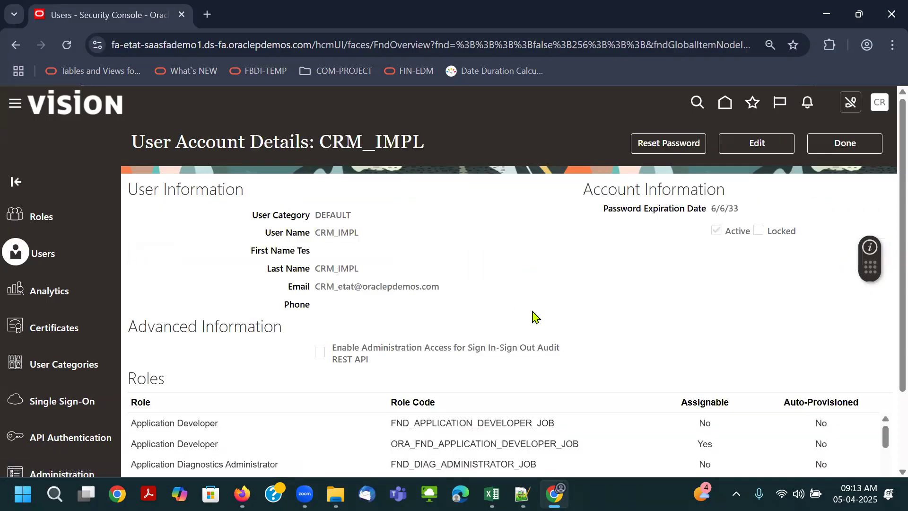
{"action": "scroll", "coordinate": [531, 312], "scroll_direction": "down", "scroll_amount": 3}
{"action": "scroll", "coordinate": [274, 359], "scroll_direction": "down", "scroll_amount": 5}
{"action": "scroll", "coordinate": [272, 361], "scroll_direction": "down", "scroll_amount": 7}
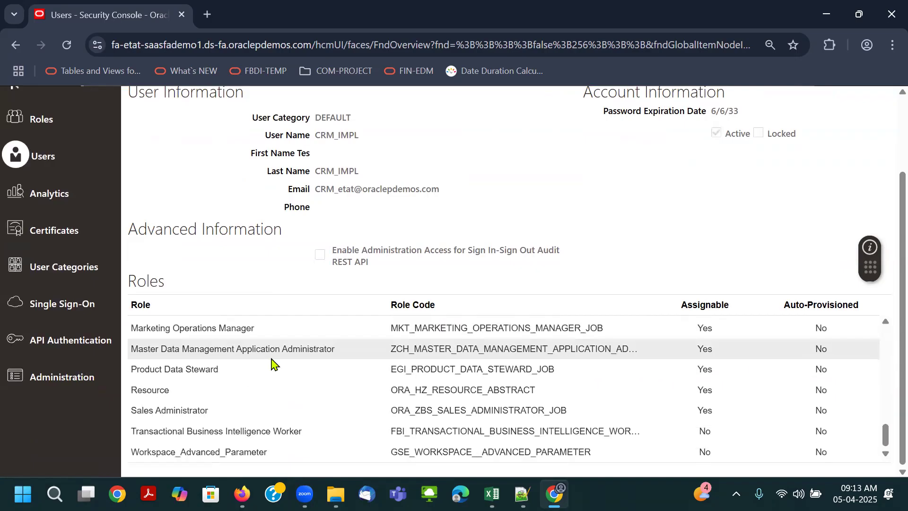
{"action": "scroll", "coordinate": [265, 387], "scroll_direction": "up", "scroll_amount": 10}
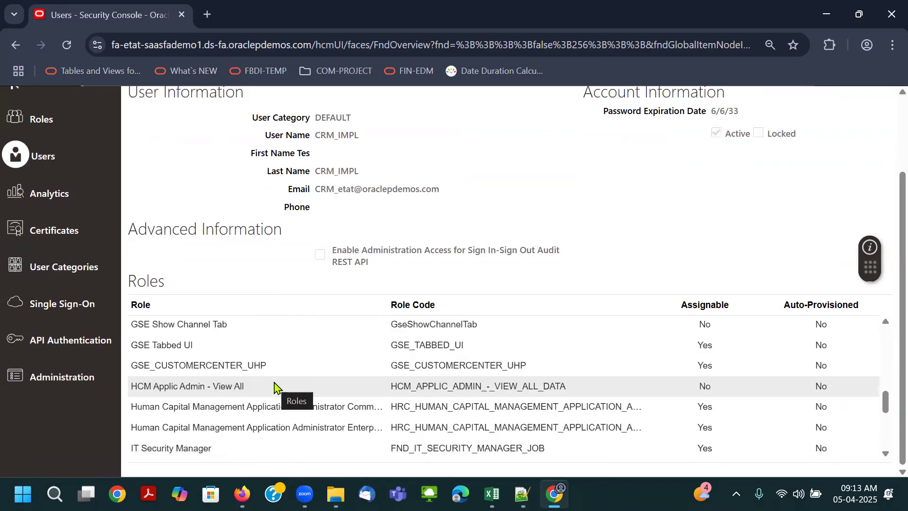
{"action": "scroll", "coordinate": [274, 386], "scroll_direction": "up", "scroll_amount": 5}
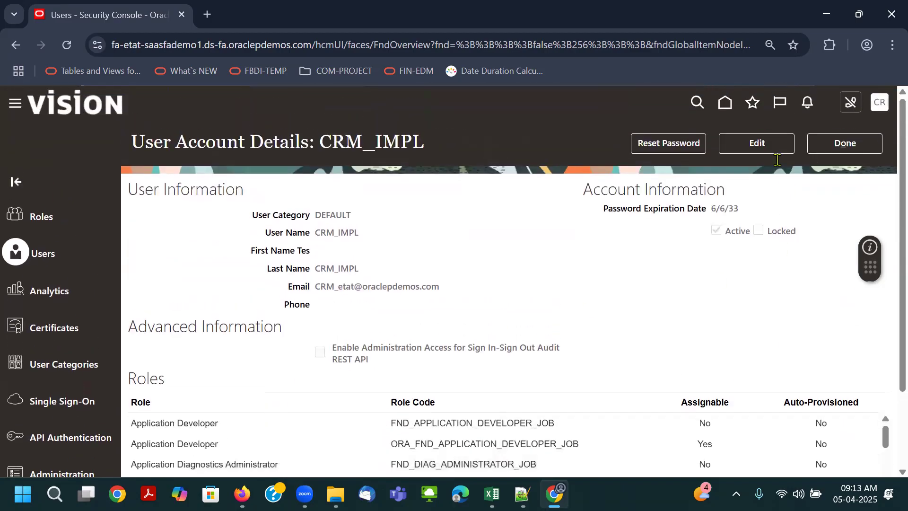
- Edit the CRM_IMPL account and add the General Accountant role, code ORA_GL_GENERAL_ACCOUNTANT_JOB
{"action": "left_click", "coordinate": [650, 460]}
{"action": "left_click", "coordinate": [395, 152]}
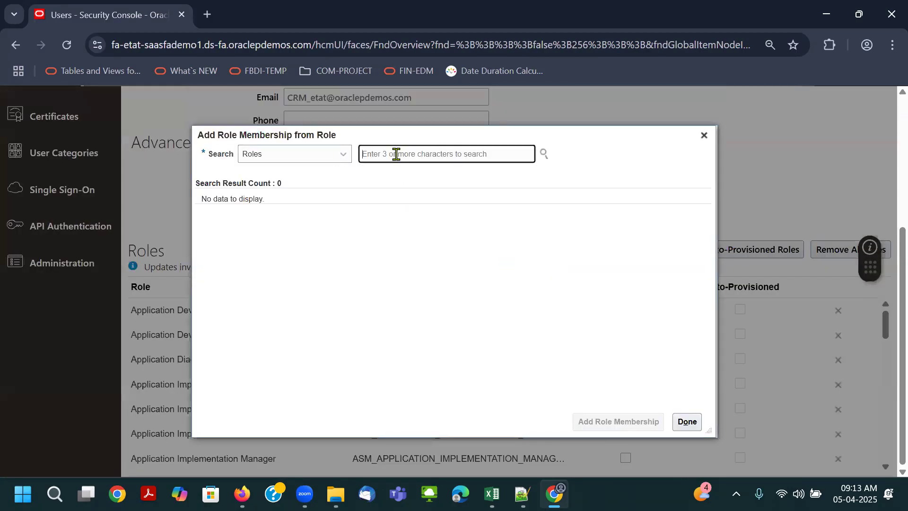
{"action": "type", "text": "g"}
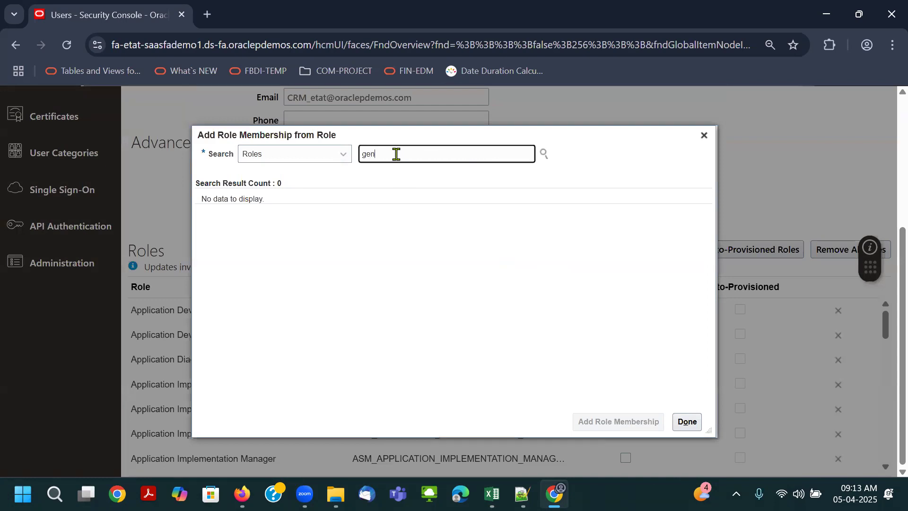
{"action": "type", "text": "en"}
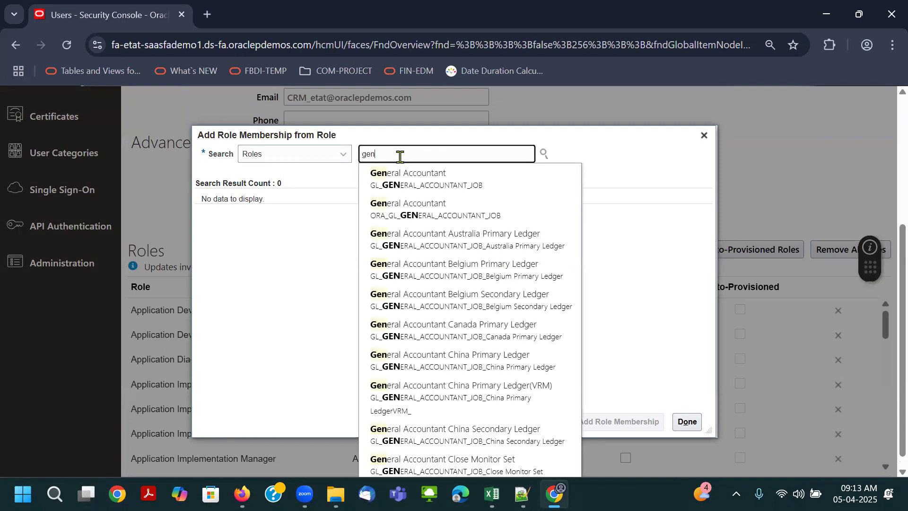
{"action": "left_click", "coordinate": [481, 204]}
{"action": "left_click", "coordinate": [437, 201]}
{"action": "left_click", "coordinate": [599, 421]}
- Add the General Accounting Manager role, code ORA_GL_GENERAL_ACCOUNTING_MANAGER_JOB, to the account, save it and return to the user list
{"action": "left_click_drag", "start_coordinate": [418, 154], "coordinate": [594, 175]}
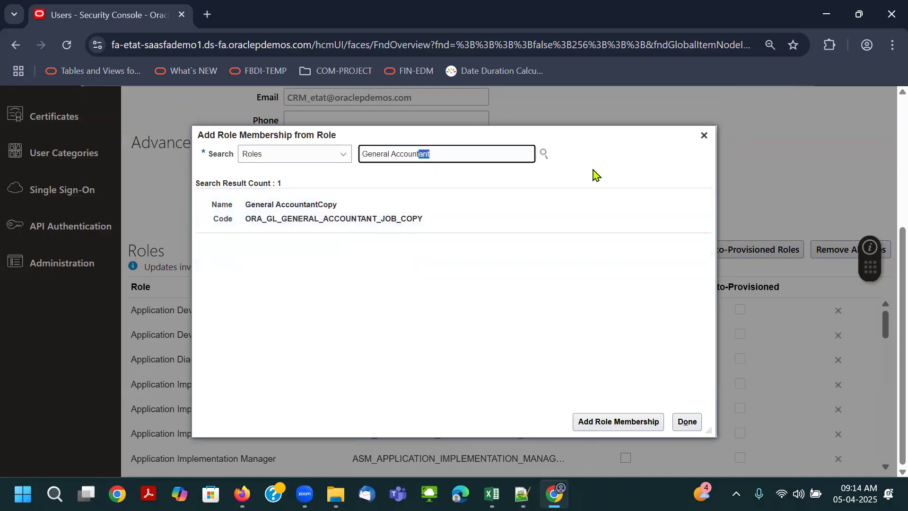
{"action": "type", "text": "ing m"}
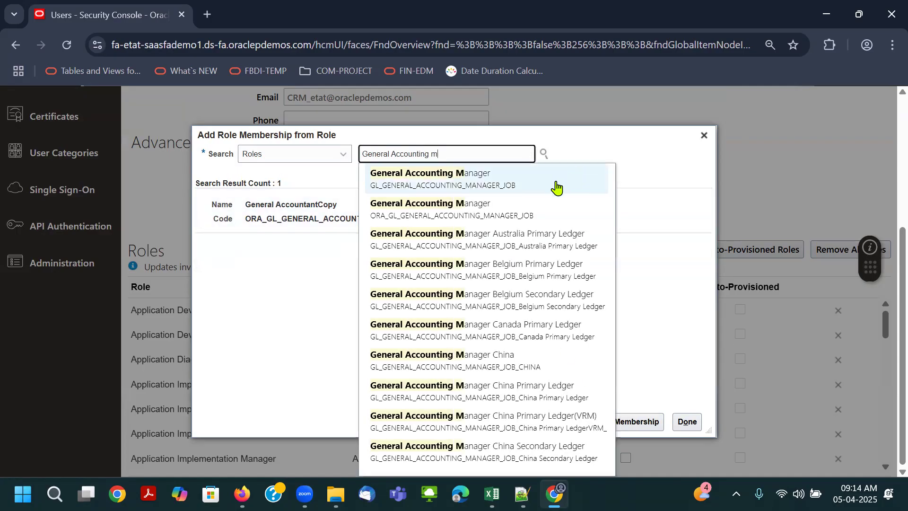
{"action": "left_click", "coordinate": [520, 213]}
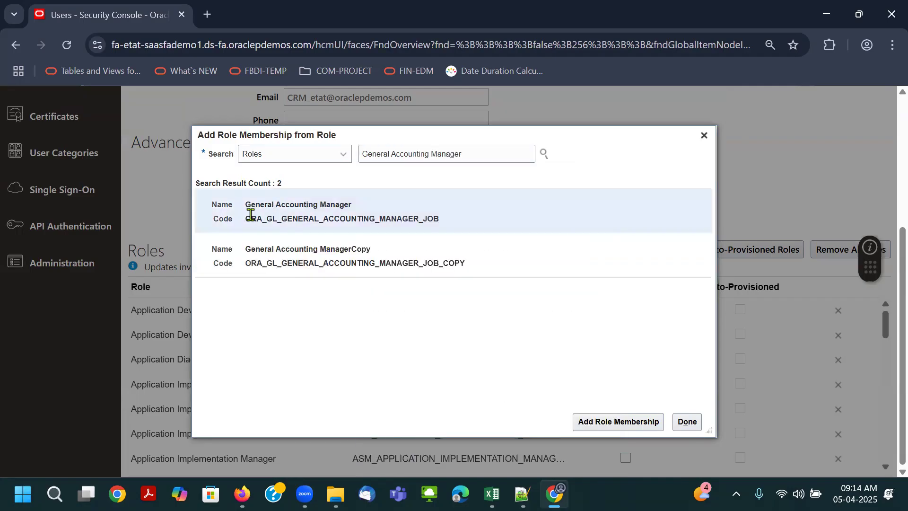
{"action": "left_click", "coordinate": [661, 420]}
{"action": "left_click", "coordinate": [680, 422]}
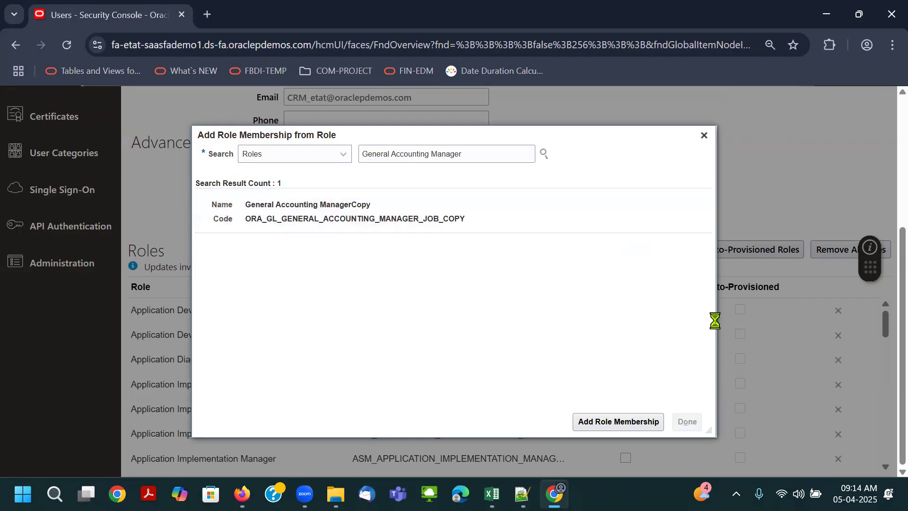
{"action": "left_click", "coordinate": [766, 144]}
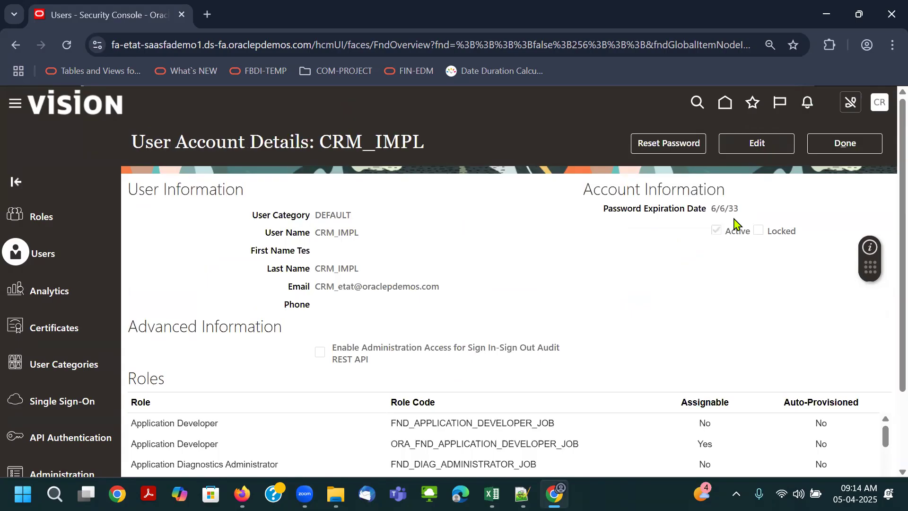
{"action": "left_click", "coordinate": [844, 143]}
- In Setup and Maintenance, show all tasks for Users and Security and open Manage Data Access for Users
{"action": "left_click", "coordinate": [879, 102]}
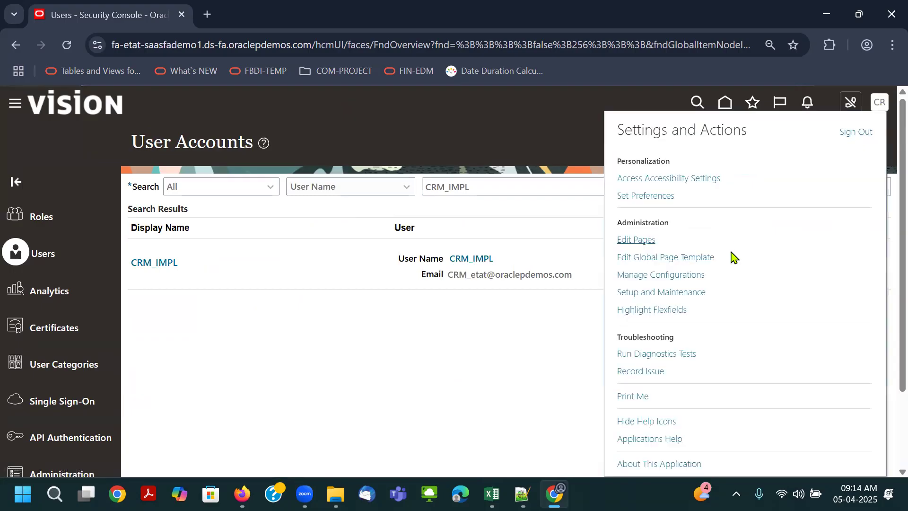
{"action": "left_click", "coordinate": [680, 293]}
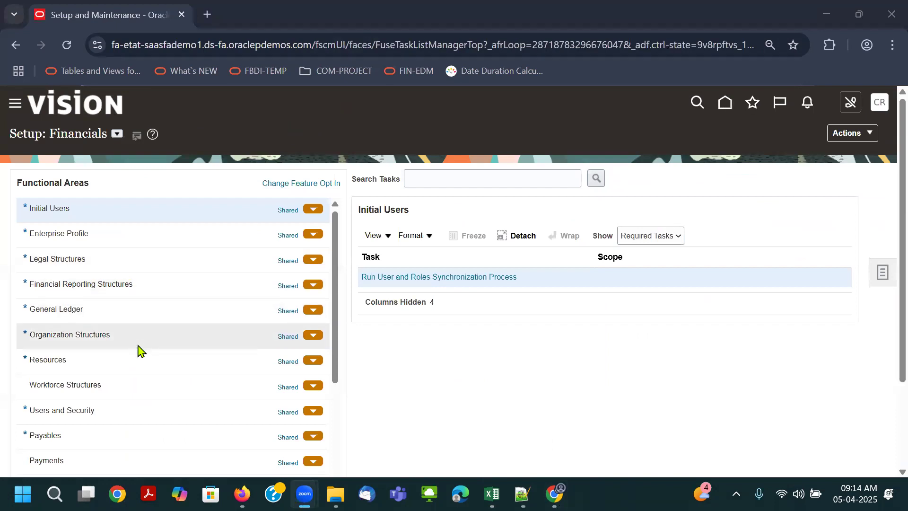
{"action": "scroll", "coordinate": [140, 348], "scroll_direction": "down", "scroll_amount": 3}
{"action": "left_click", "coordinate": [119, 343]}
{"action": "scroll", "coordinate": [127, 345], "scroll_direction": "down", "scroll_amount": 3}
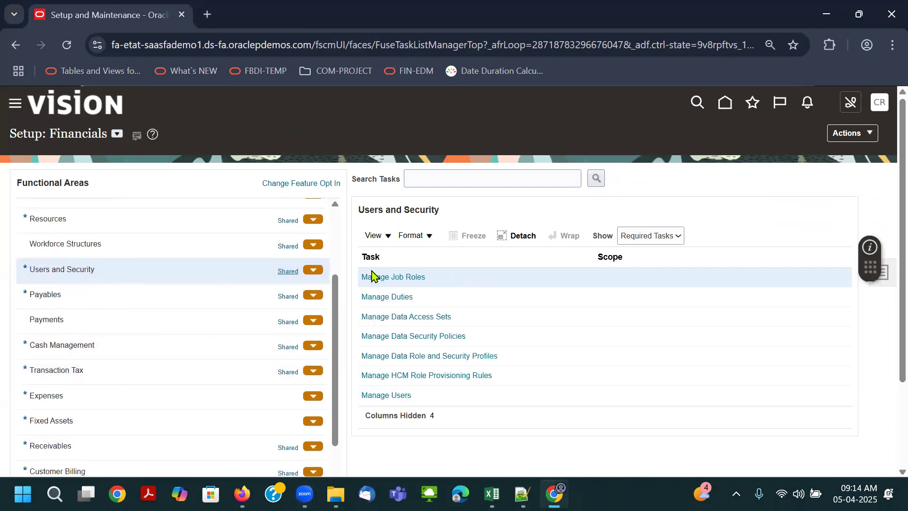
{"action": "left_click", "coordinate": [656, 236]}
{"action": "left_click", "coordinate": [651, 253]}
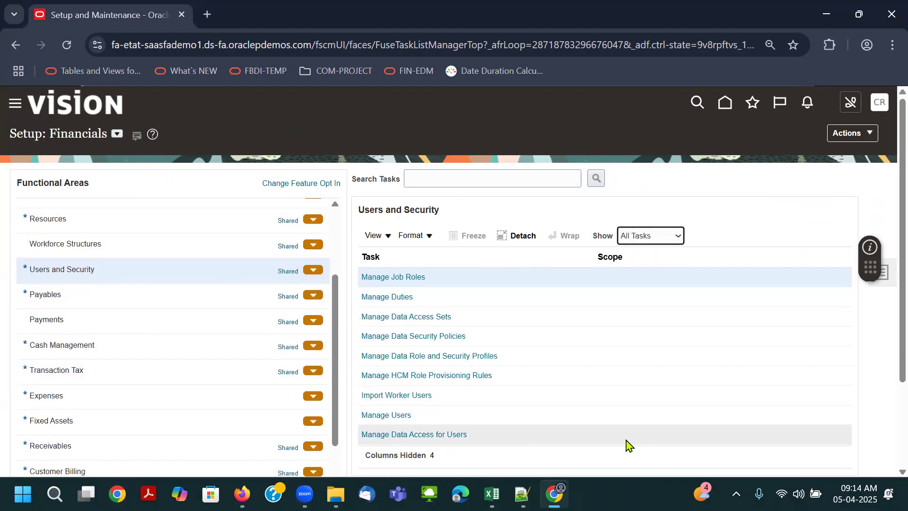
{"action": "left_click", "coordinate": [496, 439]}
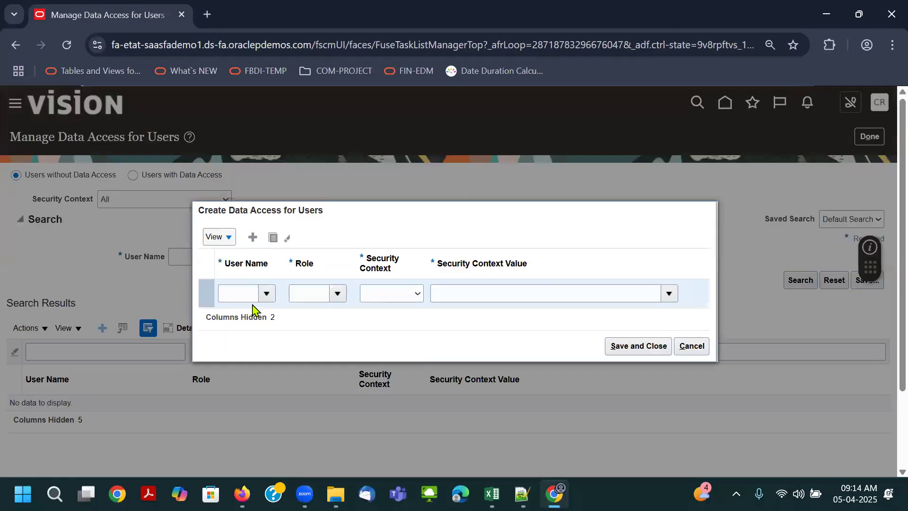
- Create a data access entry for user CRM_IMPL with the General Accountant role
{"action": "left_click", "coordinate": [251, 298]}
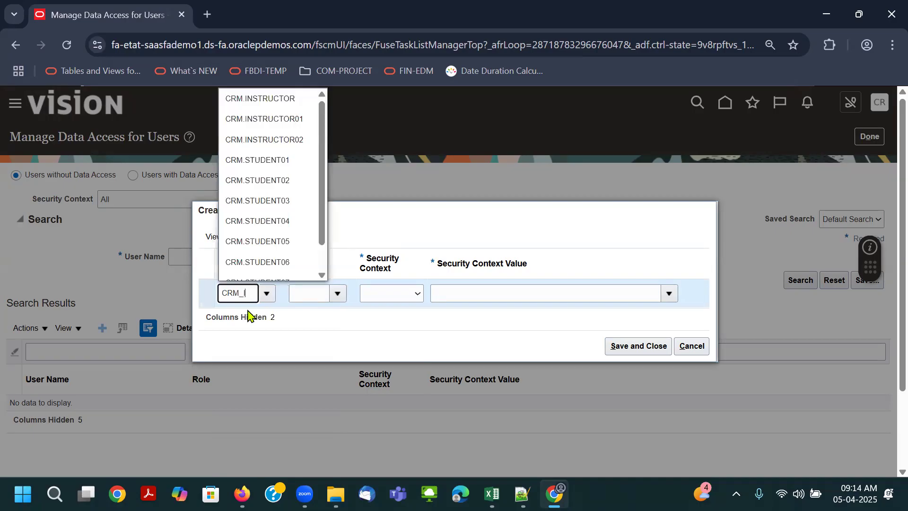
{"action": "left_click", "coordinate": [249, 314]}
{"action": "left_click", "coordinate": [290, 294]}
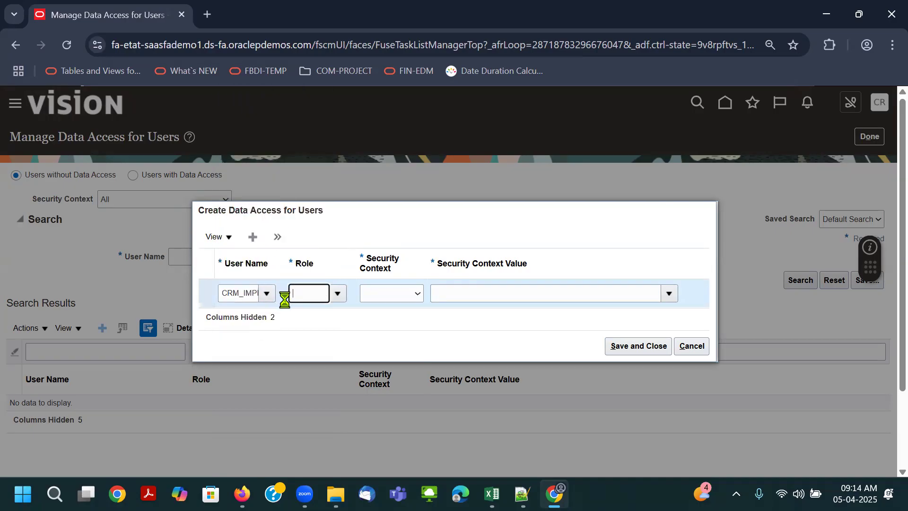
{"action": "type", "text": "gen"}
{"action": "left_click", "coordinate": [302, 322]}
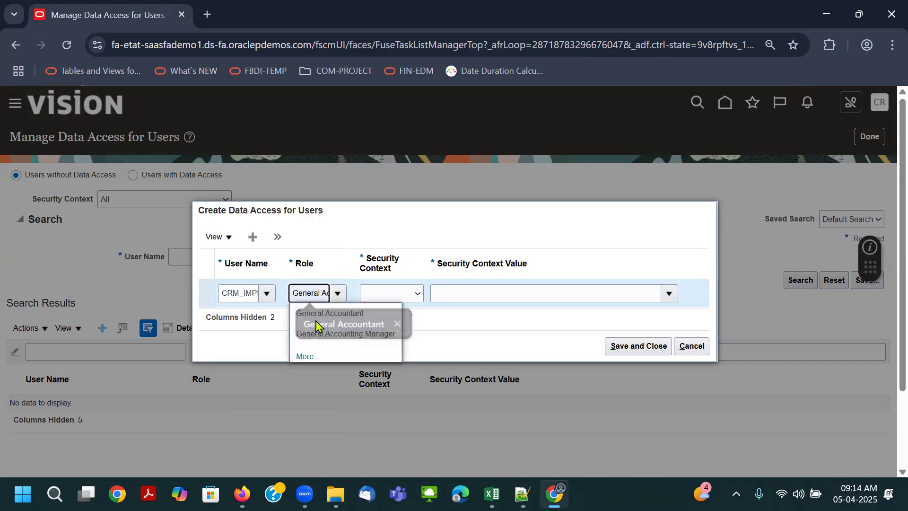
{"action": "left_click", "coordinate": [361, 315]}
- Set the entry's security context to Data access set with the value Airtel Primary Ledger-USD
{"action": "left_click_drag", "start_coordinate": [303, 293], "coordinate": [487, 265]}
{"action": "left_click", "coordinate": [422, 285]}
{"action": "left_click", "coordinate": [434, 318]}
{"action": "left_click", "coordinate": [506, 281]}
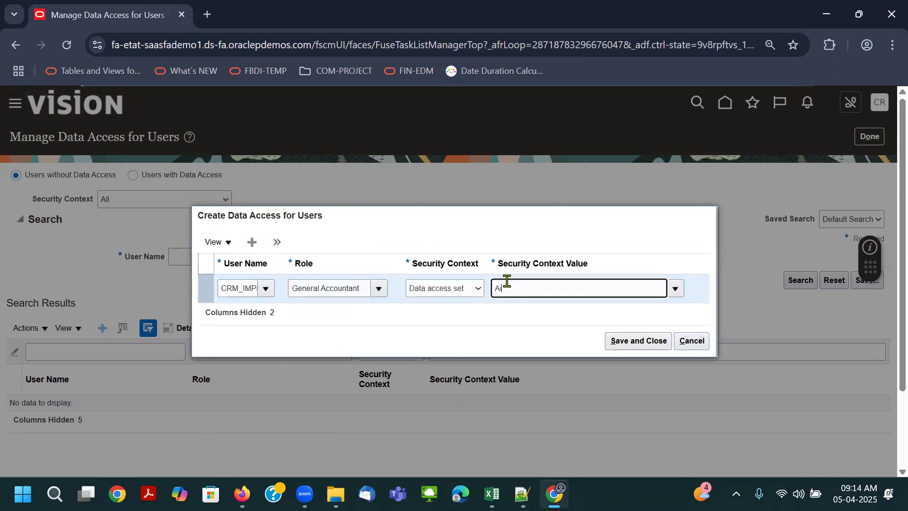
{"action": "type", "text": "Air"}
{"action": "left_click", "coordinate": [513, 307]}
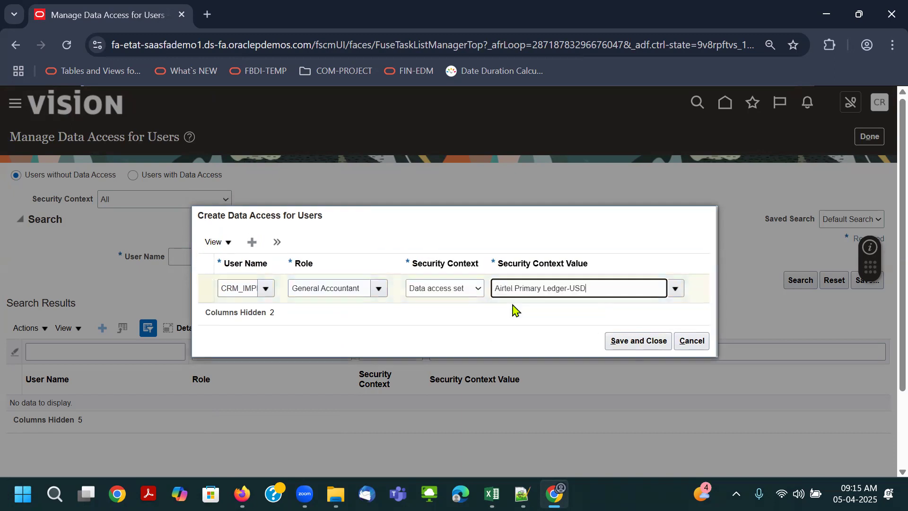
- Add another data access entry for user CRM_IMPL with the General Accounting Manager role
{"action": "left_click", "coordinate": [278, 245]}
{"action": "left_click", "coordinate": [273, 264]}
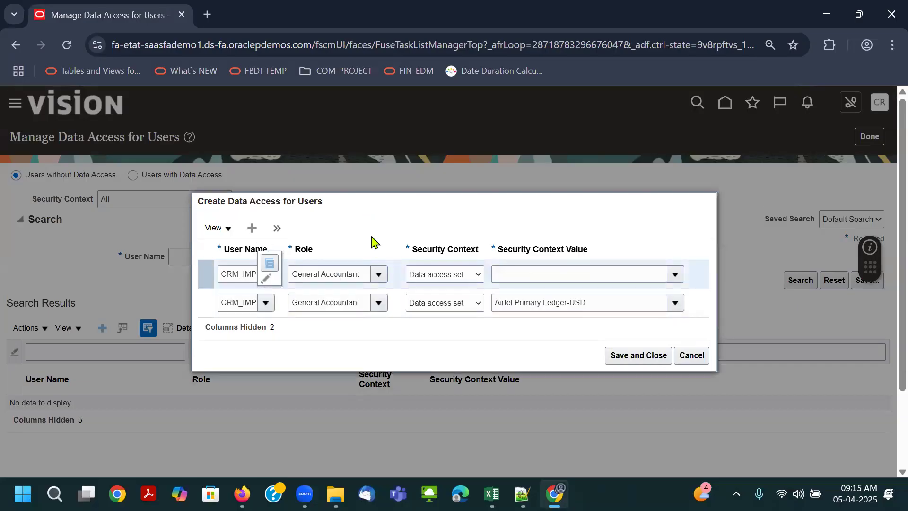
{"action": "left_click_drag", "start_coordinate": [325, 274], "coordinate": [469, 287]}
{"action": "key", "text": "BackSpace"}
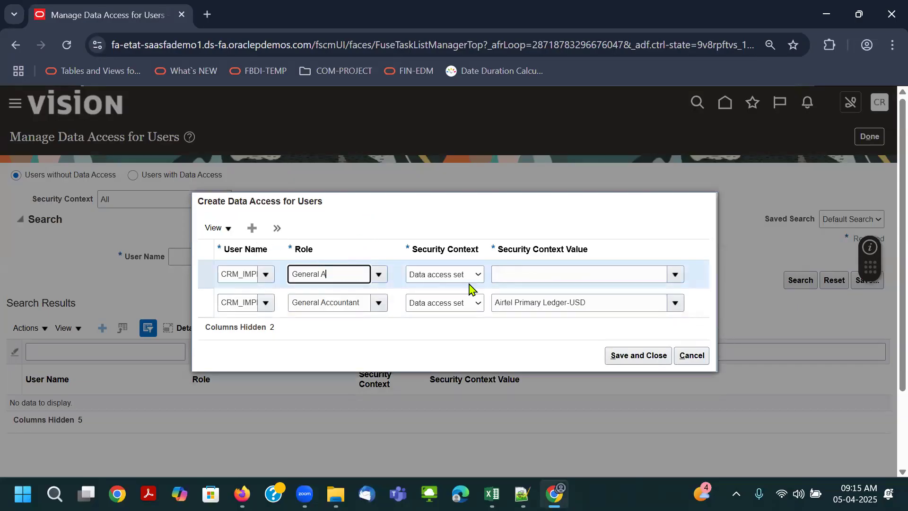
{"action": "left_click", "coordinate": [364, 314]}
{"action": "key", "text": "Tab"}
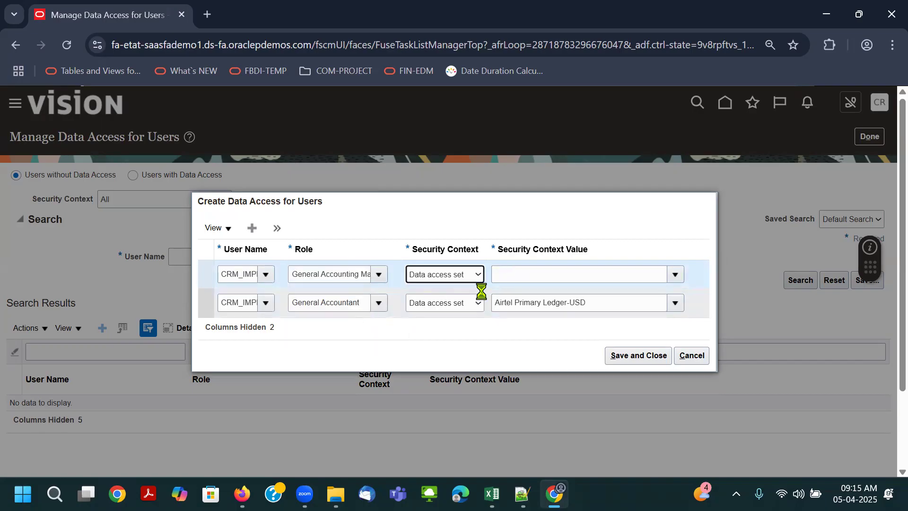
- Set the new entry's security context to Data access set with value Airtel Primary Ledger-USD, save both entries and finish the task
{"action": "key", "text": "d"}
{"action": "key", "text": "Tab"}
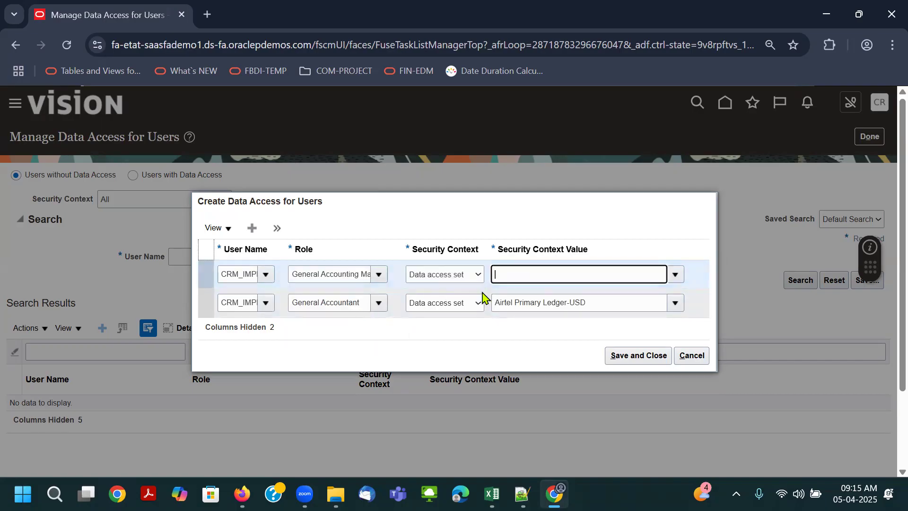
{"action": "type", "text": "Ao"}
{"action": "key", "text": "BackSpace"}
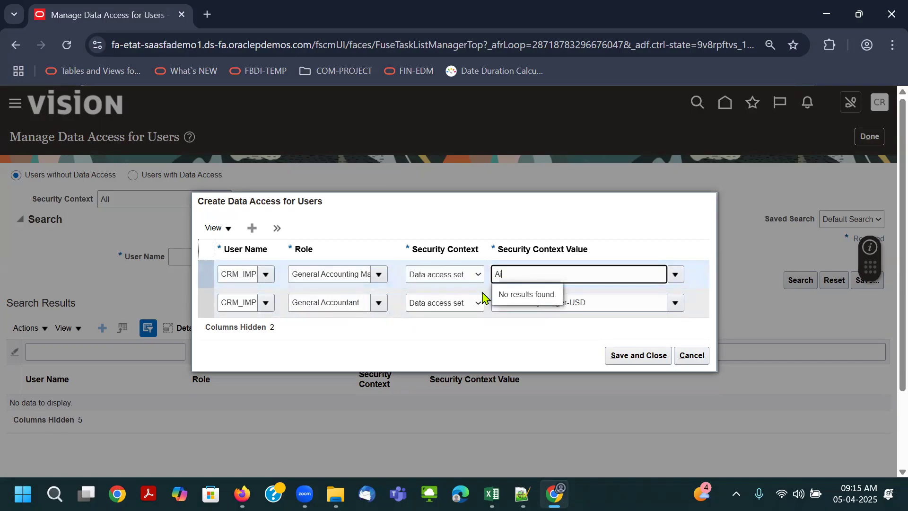
{"action": "type", "text": "ir"}
{"action": "left_click", "coordinate": [539, 298]}
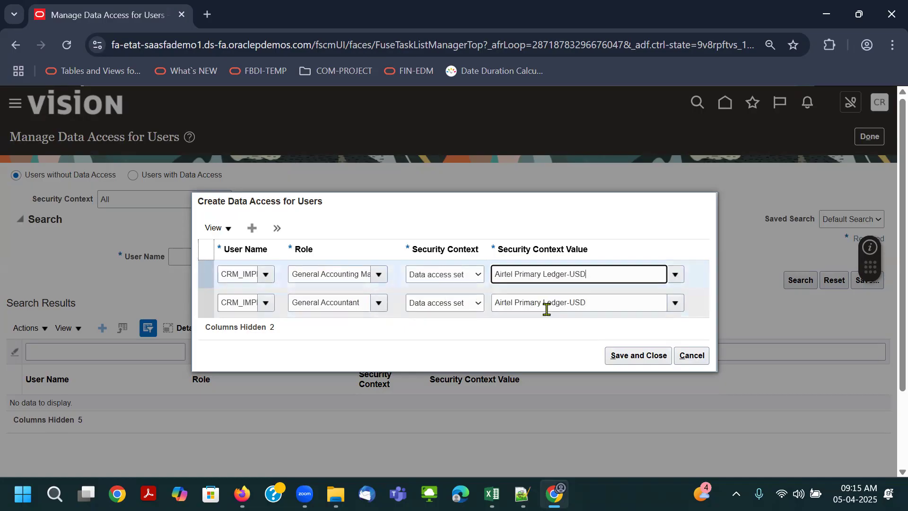
{"action": "left_click_drag", "start_coordinate": [285, 243], "coordinate": [297, 245]}
{"action": "left_click", "coordinate": [647, 359]}
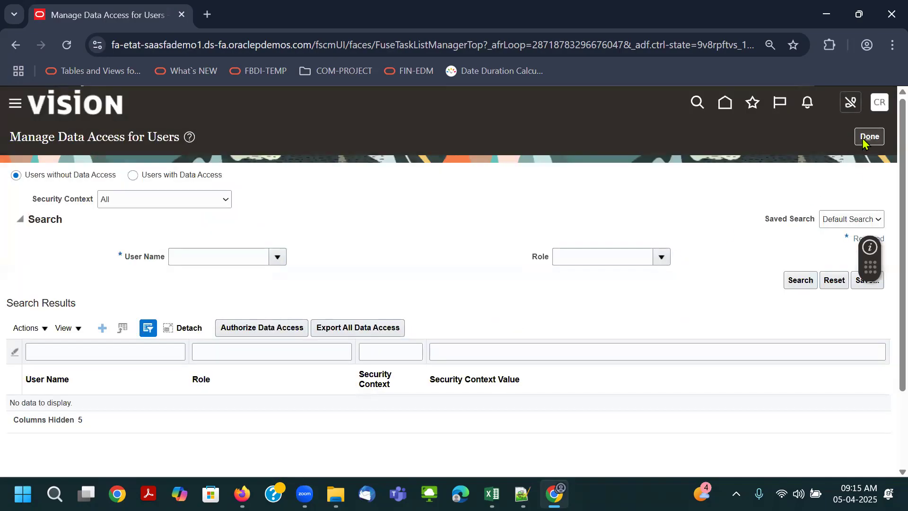
{"action": "left_click", "coordinate": [868, 136]}
- Switch to the Connect Thrive Technologies Excel workbook, review the documented setup rows, and return to the browser
{"action": "key", "text": "alt+Tab"}
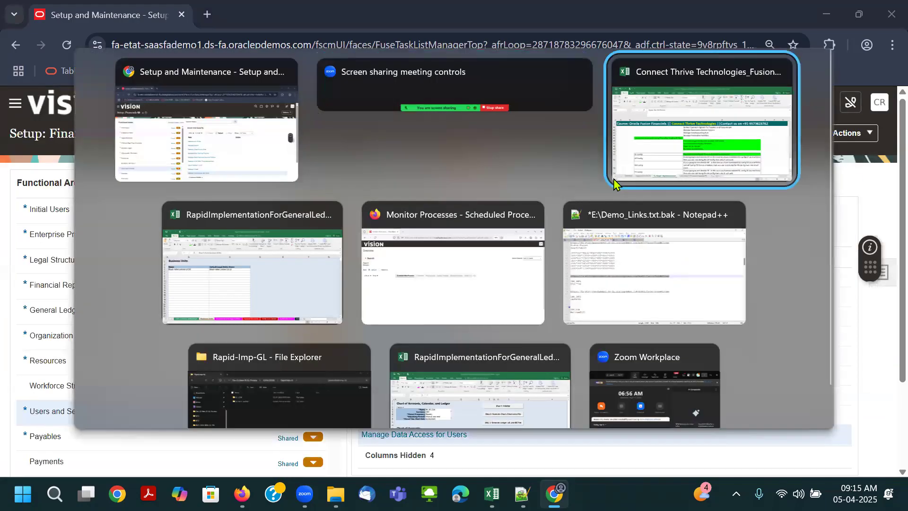
{"action": "left_click", "coordinate": [435, 285]}
{"action": "left_click", "coordinate": [434, 275]}
{"action": "left_click", "coordinate": [431, 288]}
{"action": "left_click", "coordinate": [406, 301]}
{"action": "key", "text": "alt+Tab"}
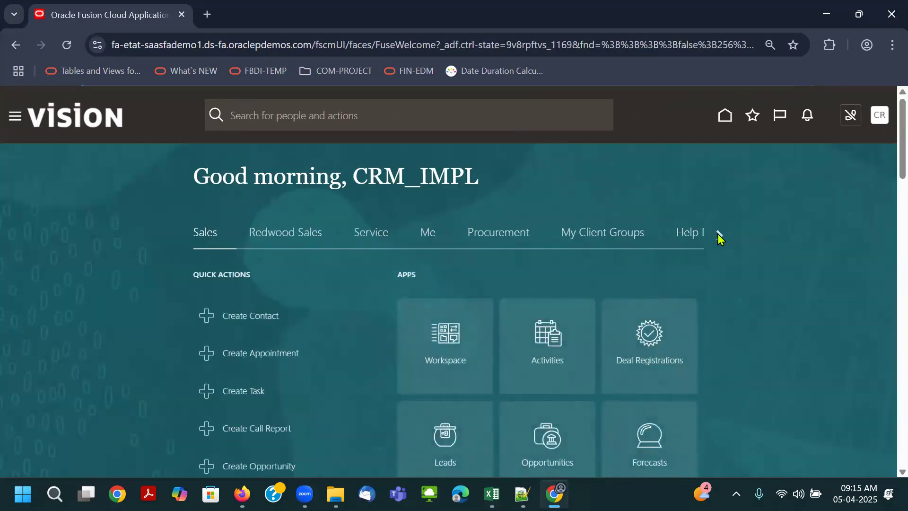
- Show the General Accounting apps on the Oracle Fusion home page and sign out of the session
{"action": "left_click", "coordinate": [718, 235]}
{"action": "left_click", "coordinate": [719, 235]}
{"action": "left_click", "coordinate": [719, 235]}
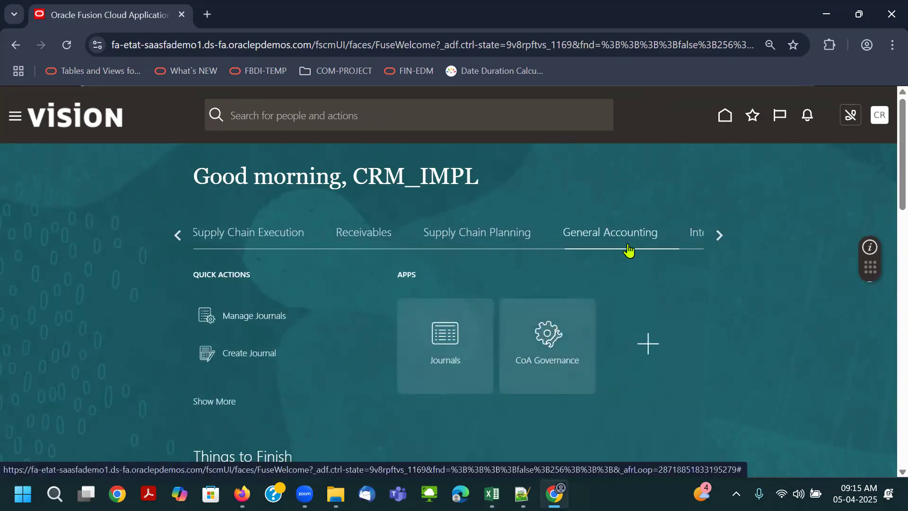
{"action": "left_click", "coordinate": [876, 119]}
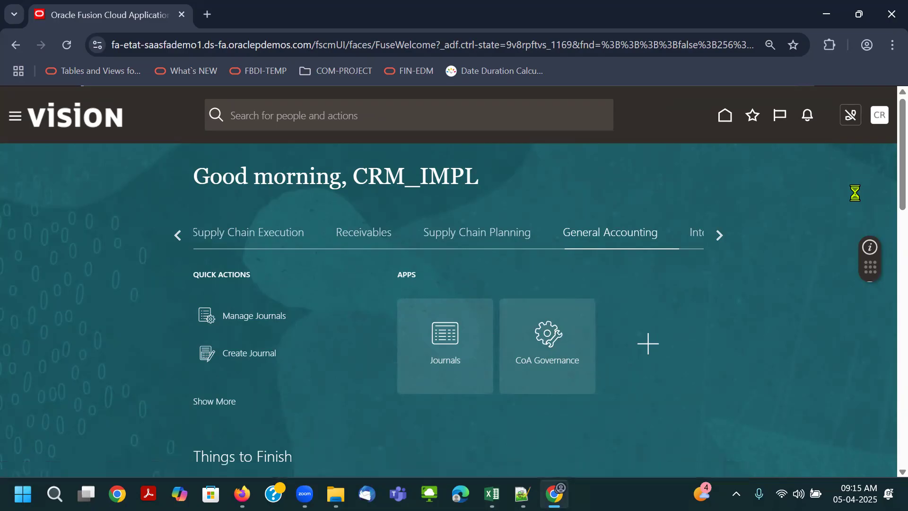
{"action": "left_click", "coordinate": [855, 145]}
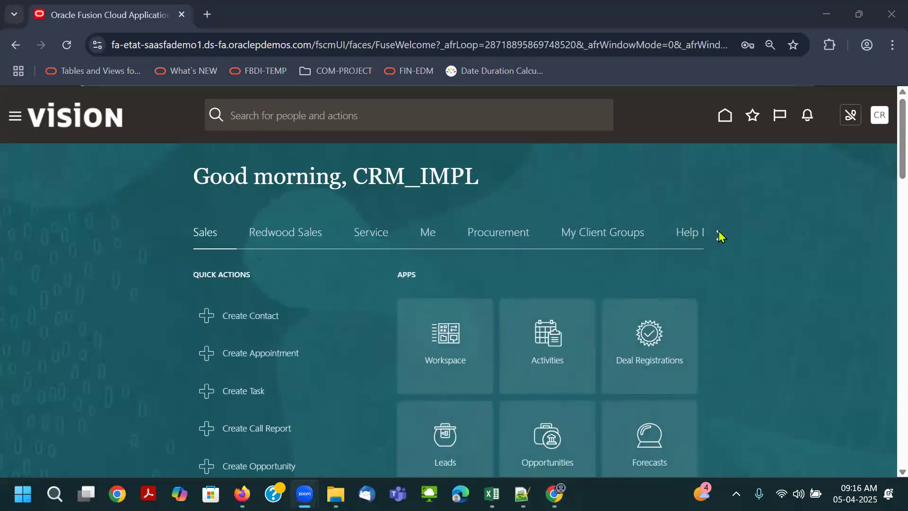
- In the new session, bring up the General Accounting apps on the home page and open the springboard personalization
{"action": "left_click", "coordinate": [718, 235]}
{"action": "left_click", "coordinate": [718, 235]}
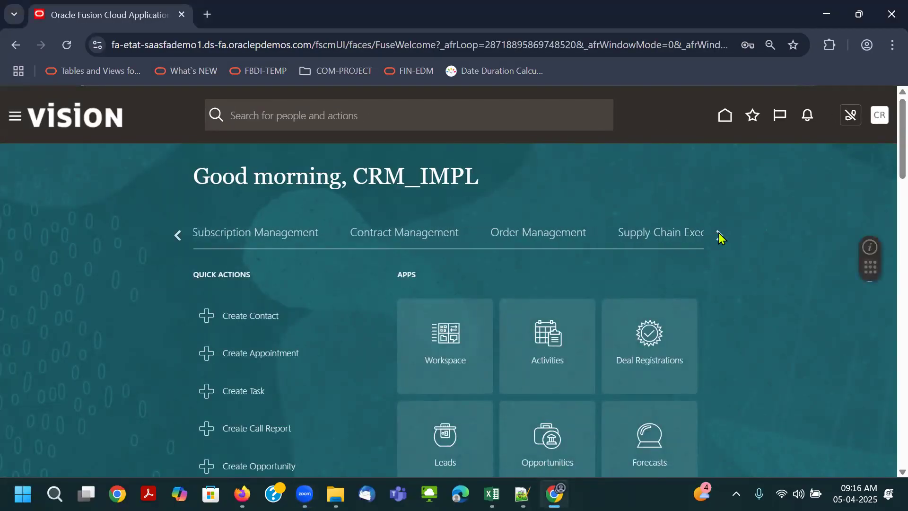
{"action": "left_click", "coordinate": [719, 235]}
{"action": "left_click", "coordinate": [610, 232]}
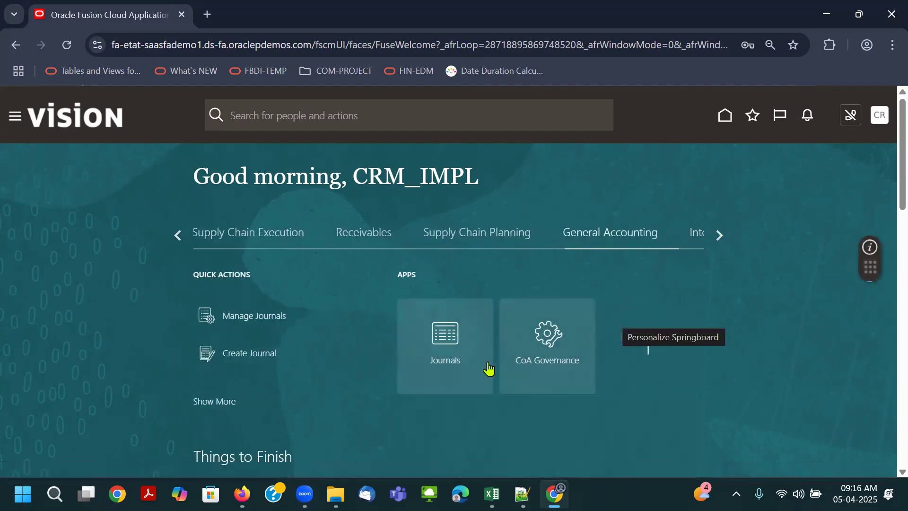
- Examine the full list of personalizable apps, especially which ones the General Accounting section offers
{"action": "scroll", "coordinate": [553, 373], "scroll_direction": "down", "scroll_amount": 15}
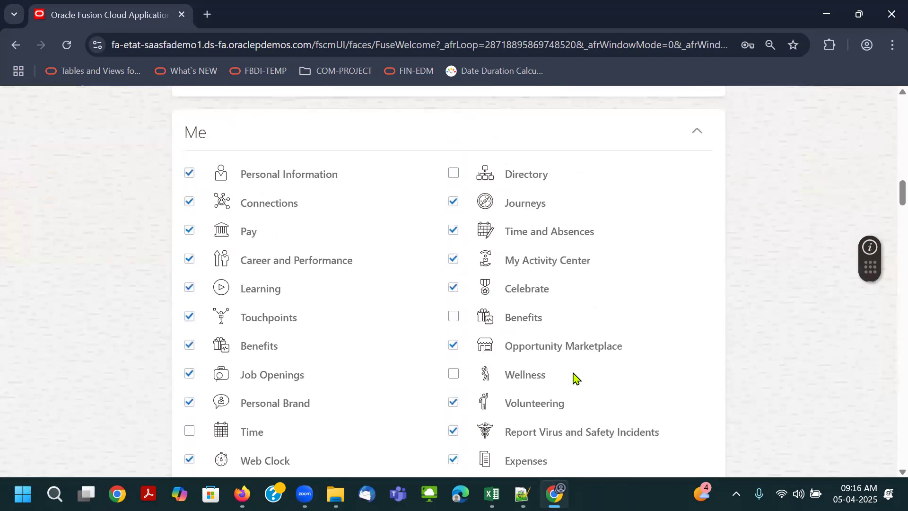
{"action": "scroll", "coordinate": [575, 378], "scroll_direction": "down", "scroll_amount": 20}
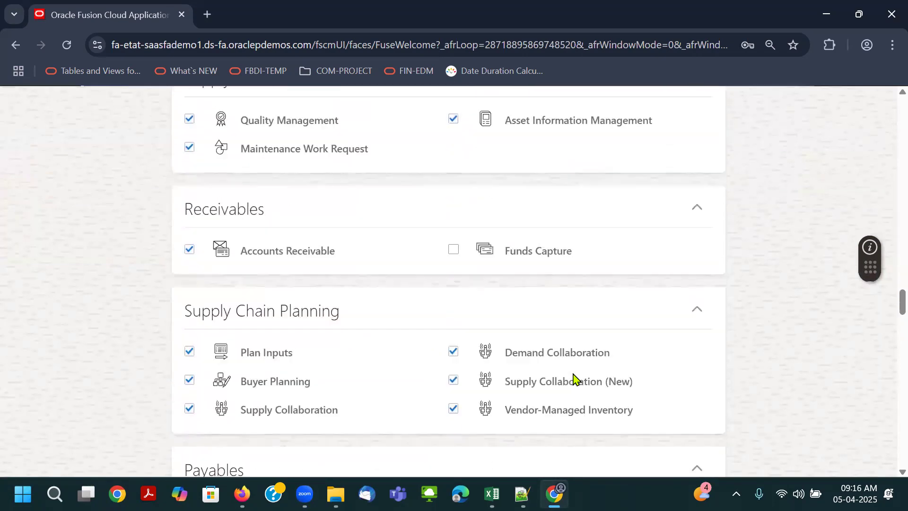
{"action": "scroll", "coordinate": [575, 378], "scroll_direction": "down", "scroll_amount": 10}
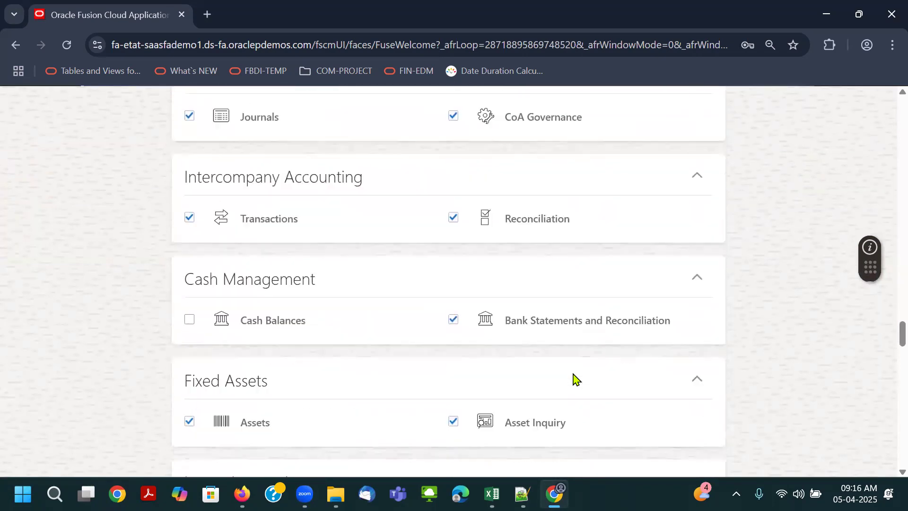
{"action": "scroll", "coordinate": [575, 378], "scroll_direction": "up", "scroll_amount": 4}
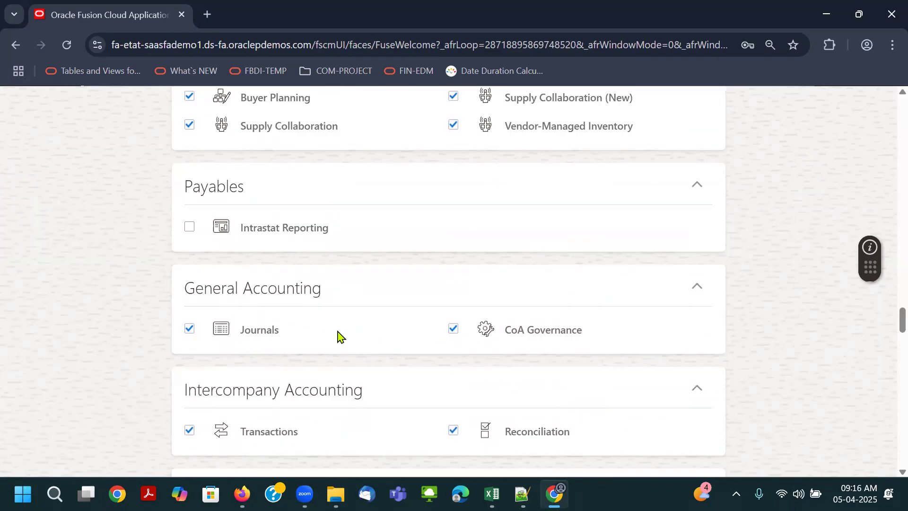
{"action": "scroll", "coordinate": [366, 320], "scroll_direction": "down", "scroll_amount": 20}
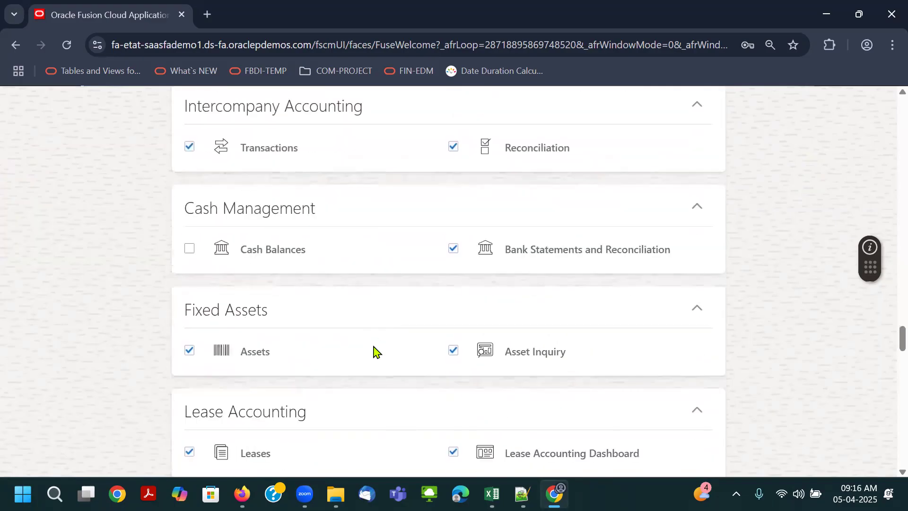
{"action": "scroll", "coordinate": [376, 359], "scroll_direction": "down", "scroll_amount": 15}
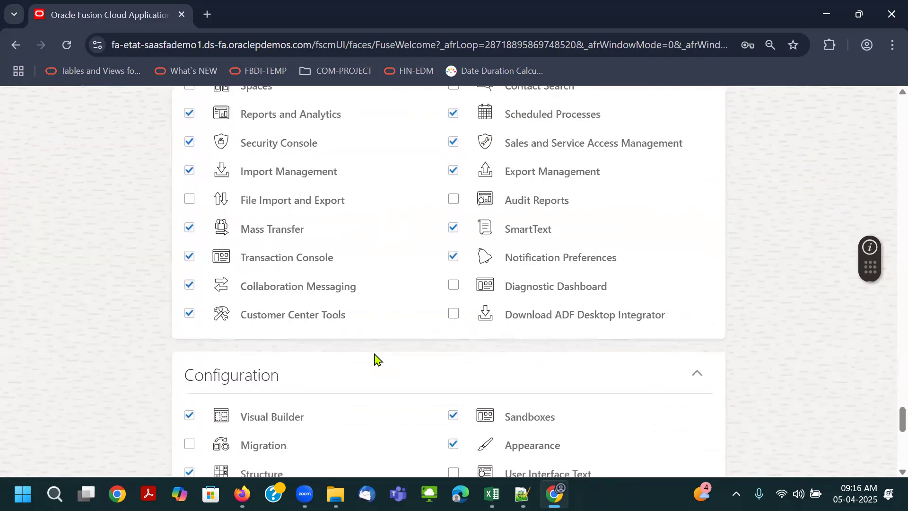
{"action": "scroll", "coordinate": [374, 355], "scroll_direction": "up", "scroll_amount": 10}
{"action": "scroll", "coordinate": [374, 356], "scroll_direction": "up", "scroll_amount": 20}
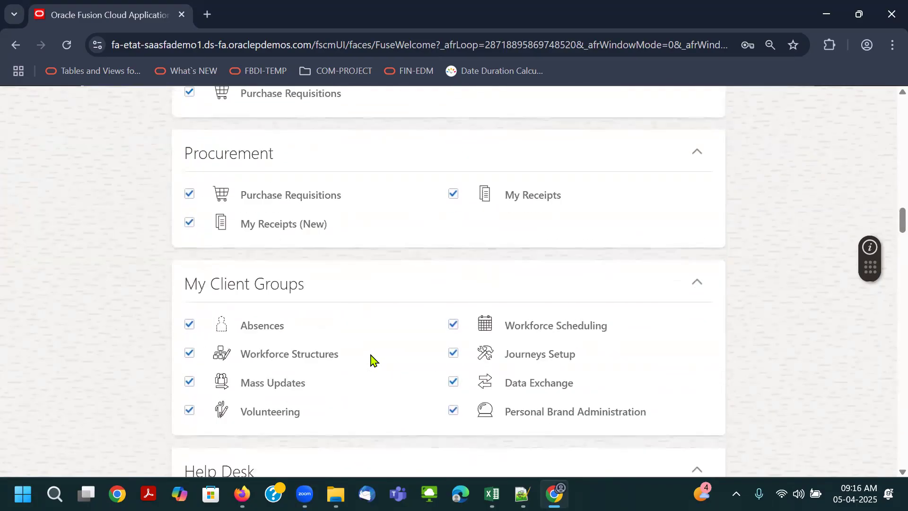
{"action": "scroll", "coordinate": [374, 359], "scroll_direction": "up", "scroll_amount": 5}
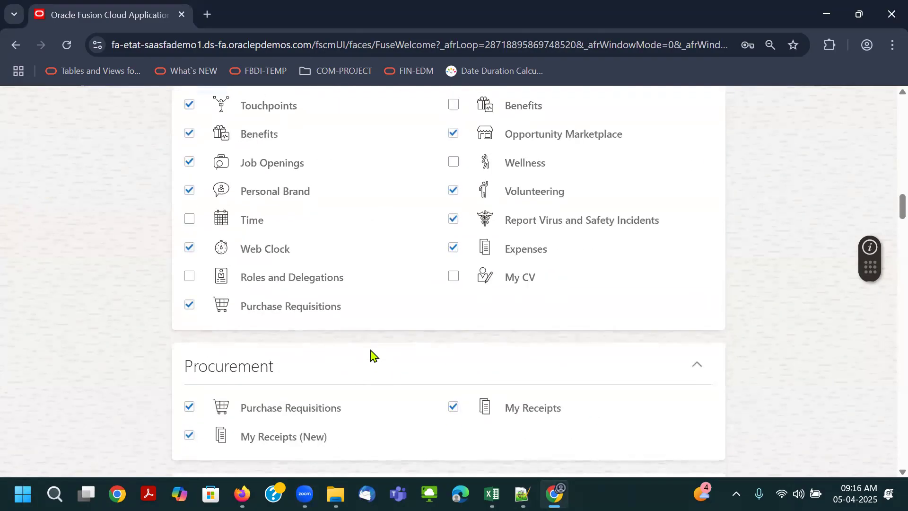
{"action": "scroll", "coordinate": [371, 351], "scroll_direction": "up", "scroll_amount": 20}
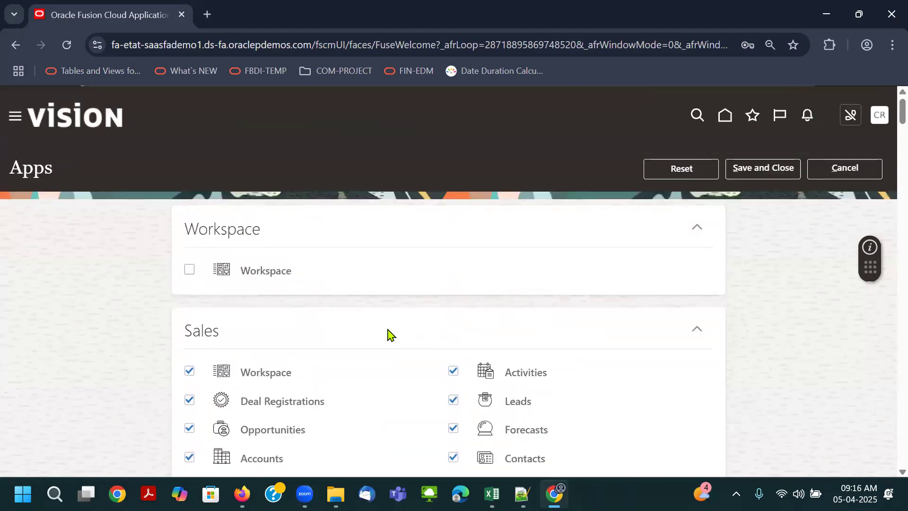
{"action": "scroll", "coordinate": [411, 335], "scroll_direction": "down", "scroll_amount": 20}
{"action": "scroll", "coordinate": [418, 339], "scroll_direction": "down", "scroll_amount": 12}
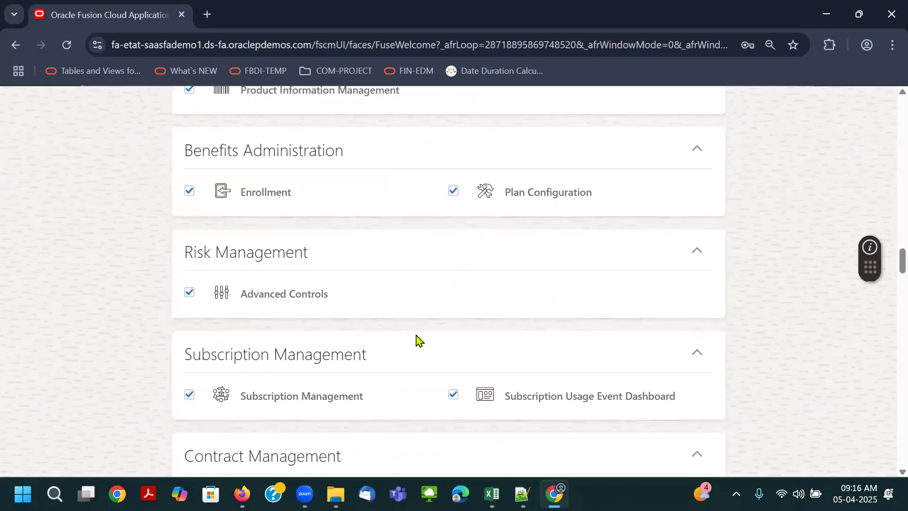
{"action": "scroll", "coordinate": [418, 339], "scroll_direction": "down", "scroll_amount": 7}
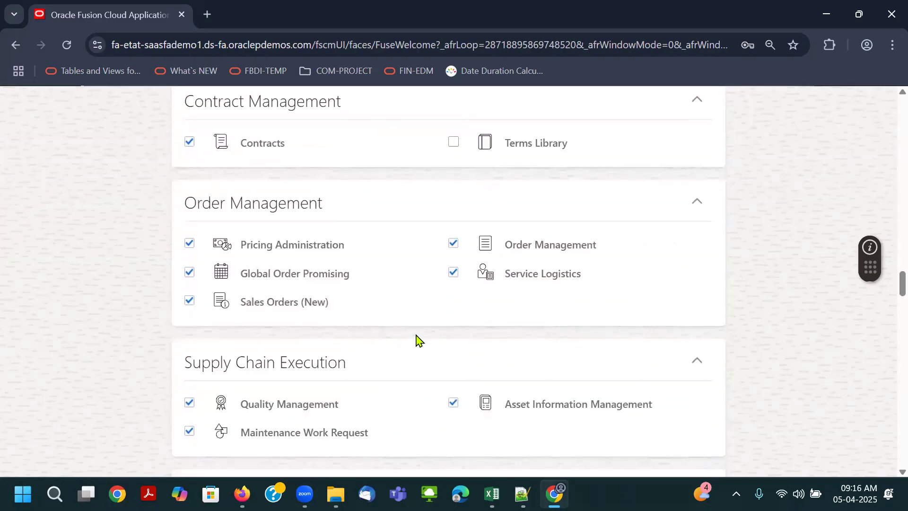
{"action": "scroll", "coordinate": [418, 339], "scroll_direction": "down", "scroll_amount": 12}
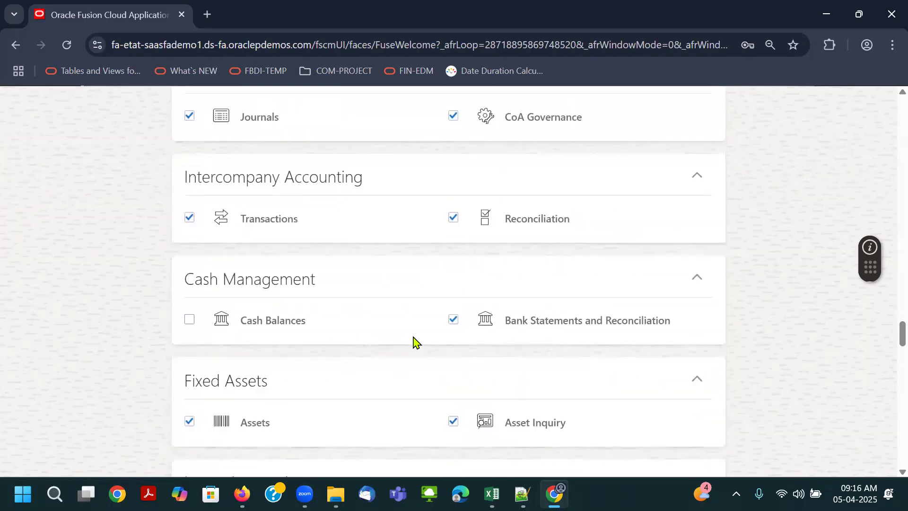
{"action": "scroll", "coordinate": [414, 339], "scroll_direction": "down", "scroll_amount": 12}
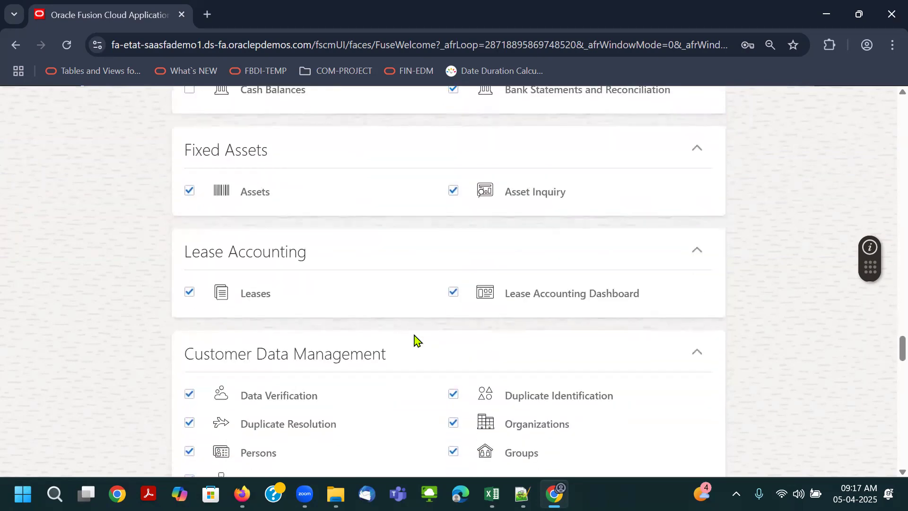
{"action": "scroll", "coordinate": [414, 339], "scroll_direction": "down", "scroll_amount": 15}
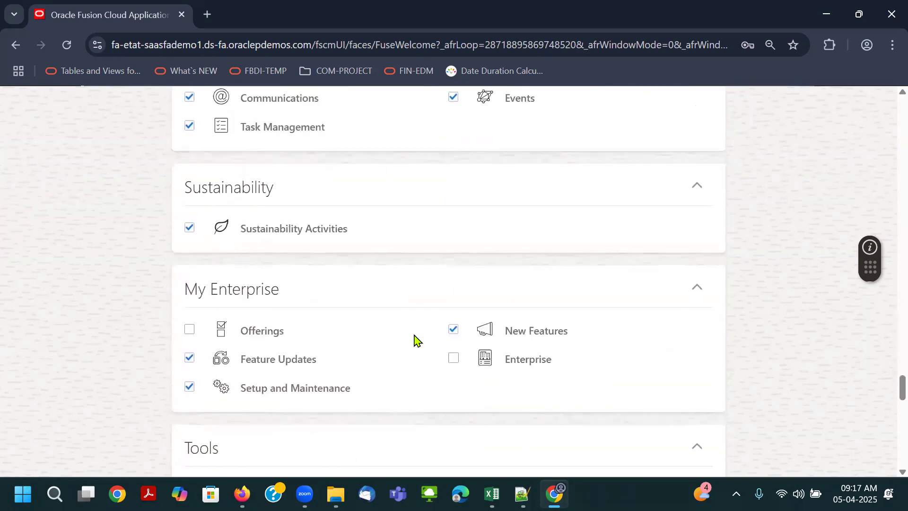
{"action": "scroll", "coordinate": [414, 339], "scroll_direction": "down", "scroll_amount": 5}
{"action": "scroll", "coordinate": [415, 337], "scroll_direction": "up", "scroll_amount": 10}
{"action": "scroll", "coordinate": [415, 337], "scroll_direction": "up", "scroll_amount": 15}
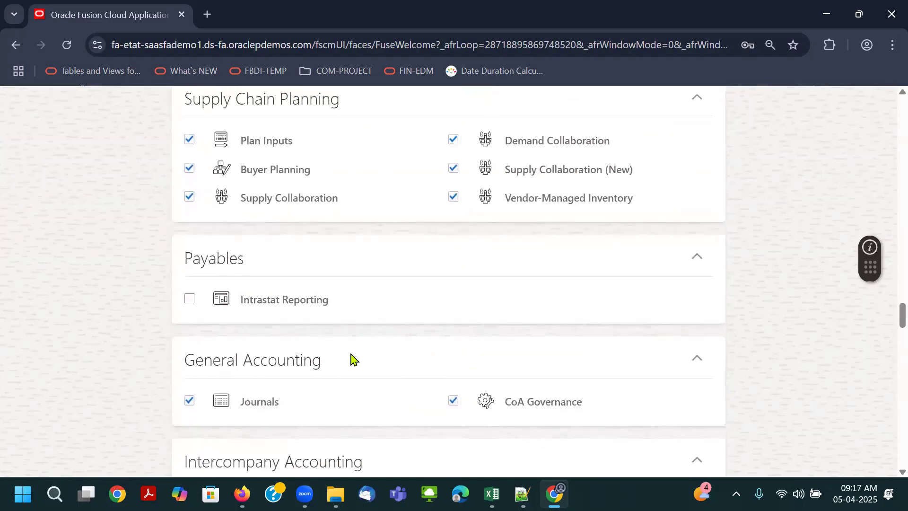
- Collapse and re-expand the General Accounting section and leave the apps personalization without saving
{"action": "left_click", "coordinate": [699, 361]}
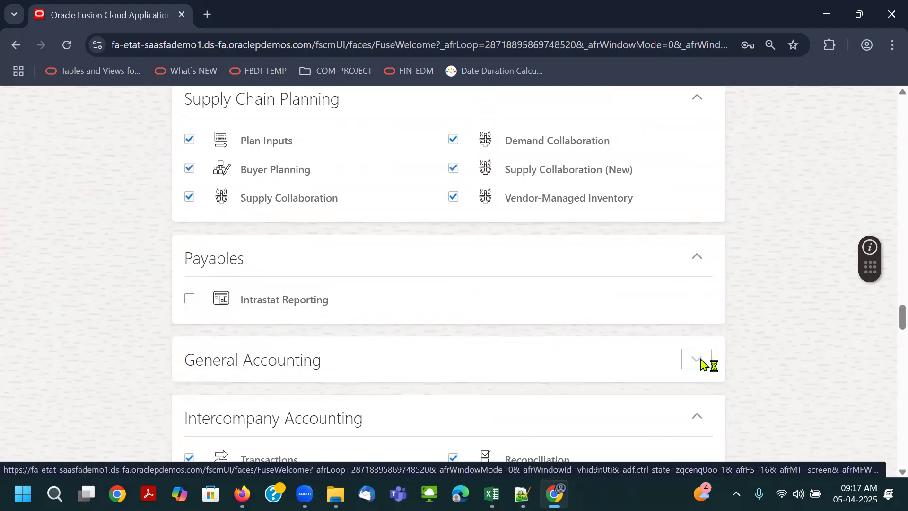
{"action": "left_click", "coordinate": [698, 361]}
{"action": "scroll", "coordinate": [857, 296], "scroll_direction": "up", "scroll_amount": 10}
{"action": "scroll", "coordinate": [857, 271], "scroll_direction": "up", "scroll_amount": 10}
{"action": "left_click", "coordinate": [838, 170]}
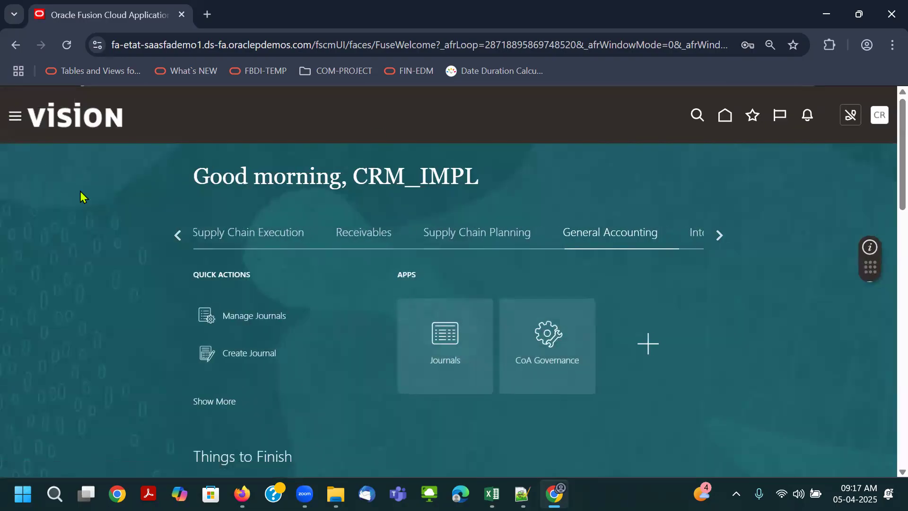
- Open the Scheduled Processes overview from the Tools group of the navigator
{"action": "left_click", "coordinate": [15, 115]}
{"action": "scroll", "coordinate": [122, 243], "scroll_direction": "down", "scroll_amount": 5}
{"action": "left_click", "coordinate": [78, 381]}
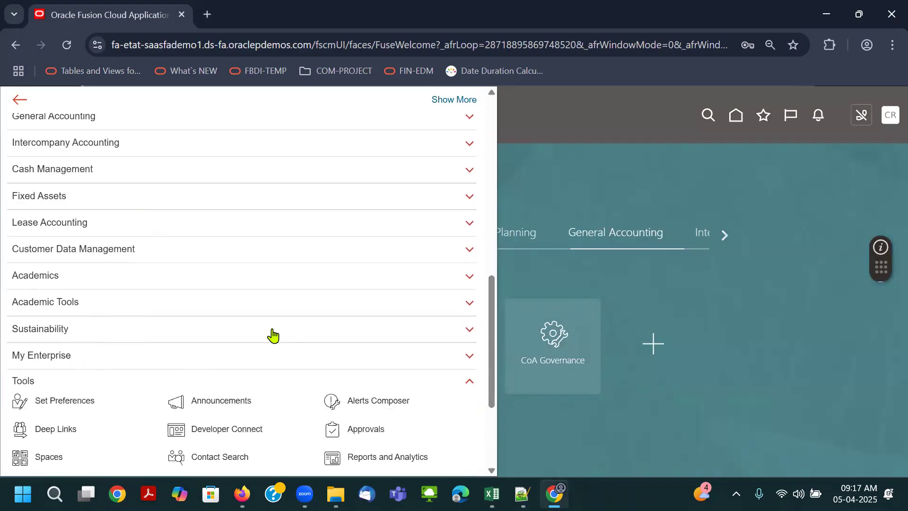
{"action": "scroll", "coordinate": [273, 336], "scroll_direction": "down", "scroll_amount": 3}
{"action": "left_click", "coordinate": [102, 275]}
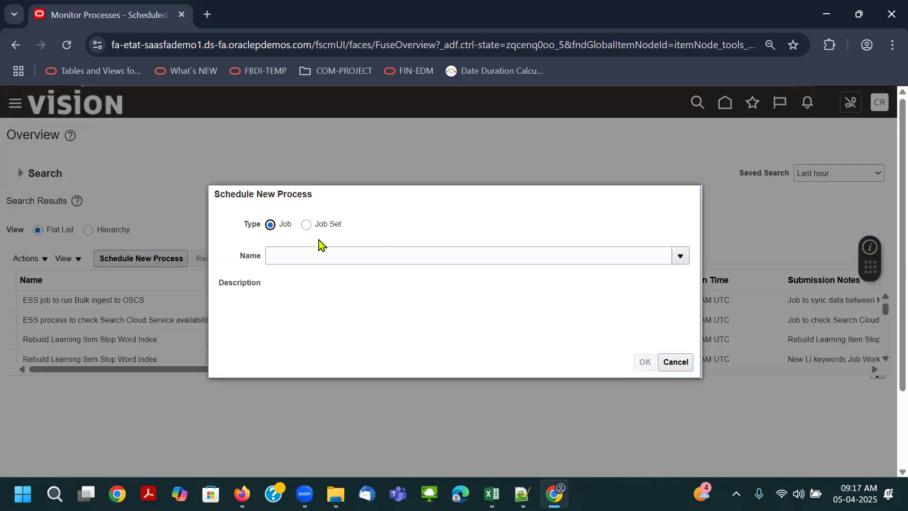
- Submit the Retrieve Latest LDAP Changes job as a new scheduled process and refresh the process list
{"action": "left_click", "coordinate": [326, 254]}
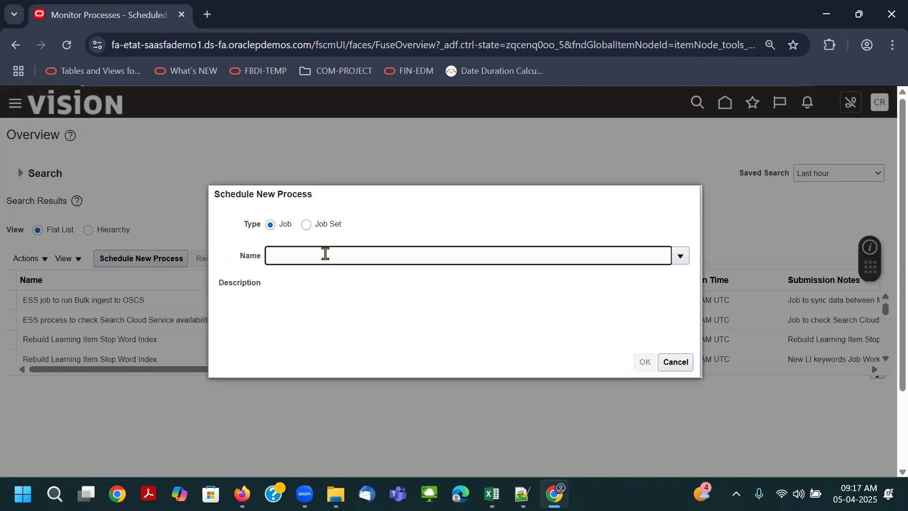
{"action": "key", "text": "Tab"}
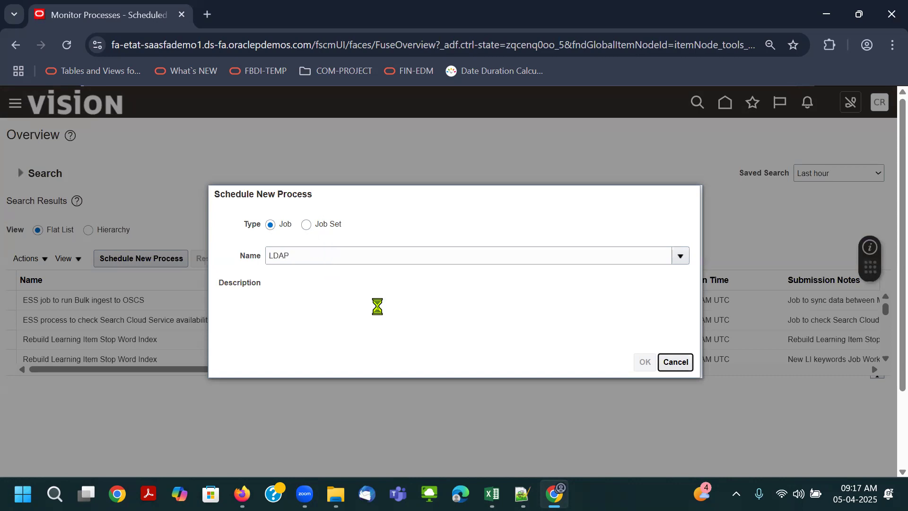
{"action": "double_click", "coordinate": [250, 297]}
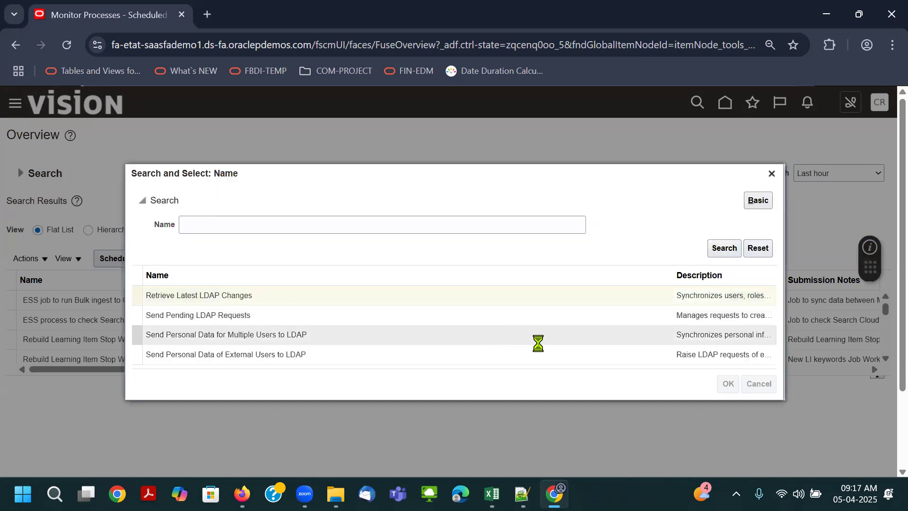
{"action": "left_click", "coordinate": [645, 363]}
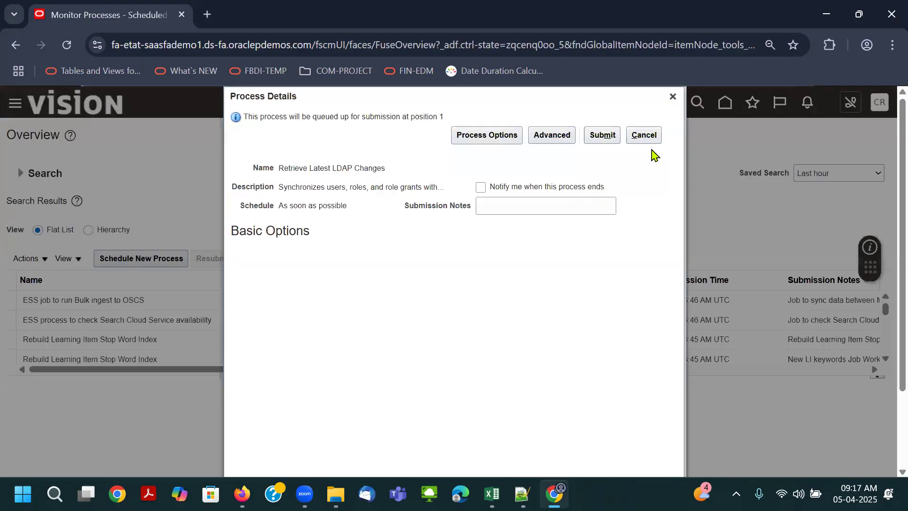
{"action": "left_click", "coordinate": [602, 135]}
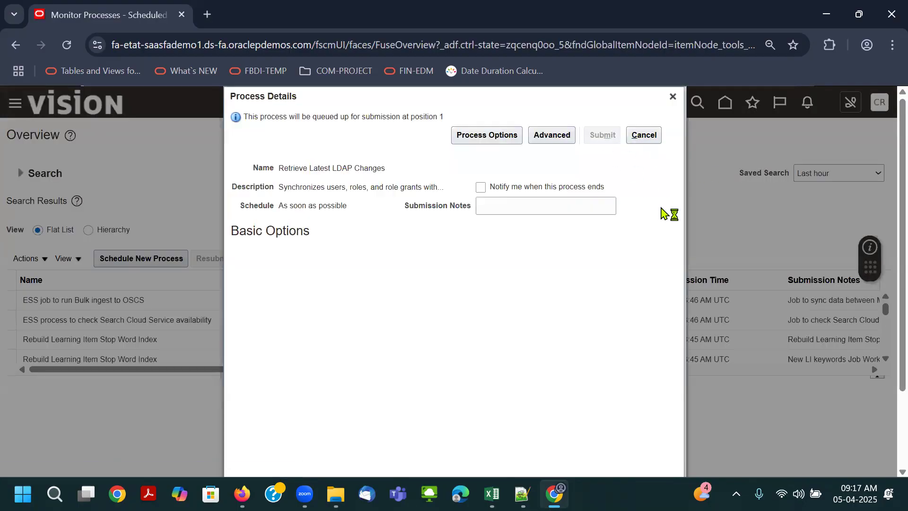
{"action": "left_click", "coordinate": [598, 223]}
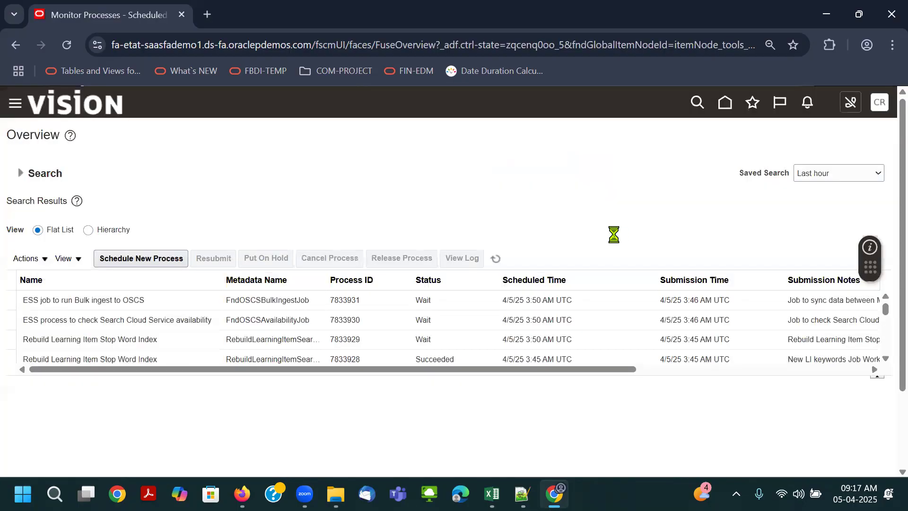
{"action": "left_click", "coordinate": [499, 258]}
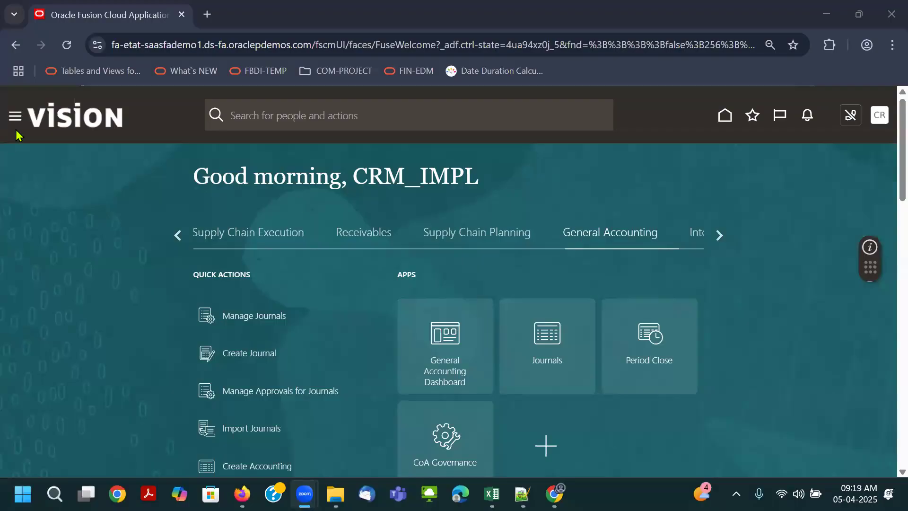
- Reopen the Scheduled Processes overview to check the status of the Retrieve Latest LDAP Changes process
{"action": "left_click", "coordinate": [15, 116]}
{"action": "scroll", "coordinate": [62, 226], "scroll_direction": "down", "scroll_amount": 5}
{"action": "scroll", "coordinate": [65, 252], "scroll_direction": "down", "scroll_amount": 6}
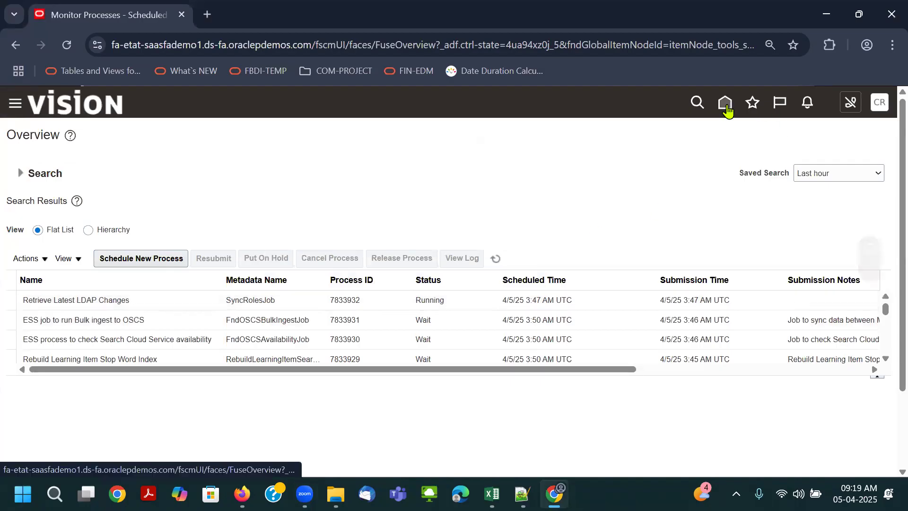
- Return to the home page and open Period Close from the General Accounting apps
{"action": "left_click", "coordinate": [726, 107]}
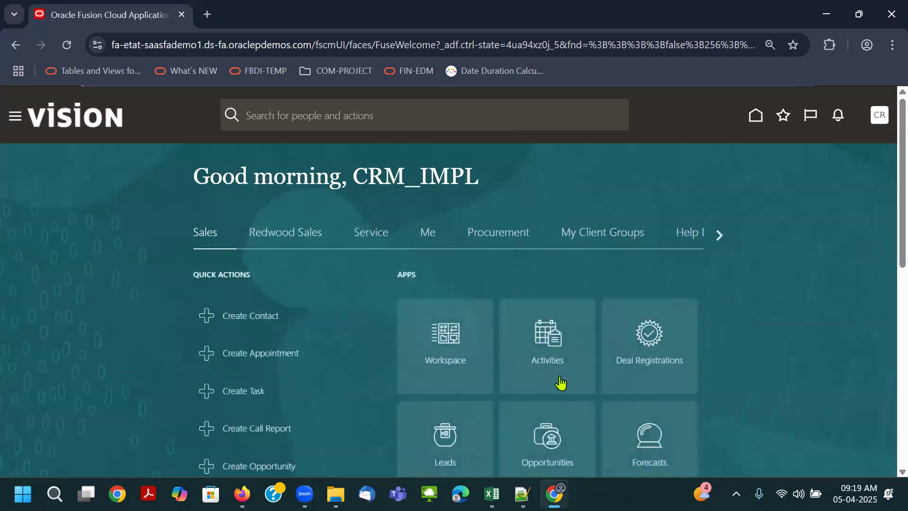
{"action": "left_click", "coordinate": [717, 234]}
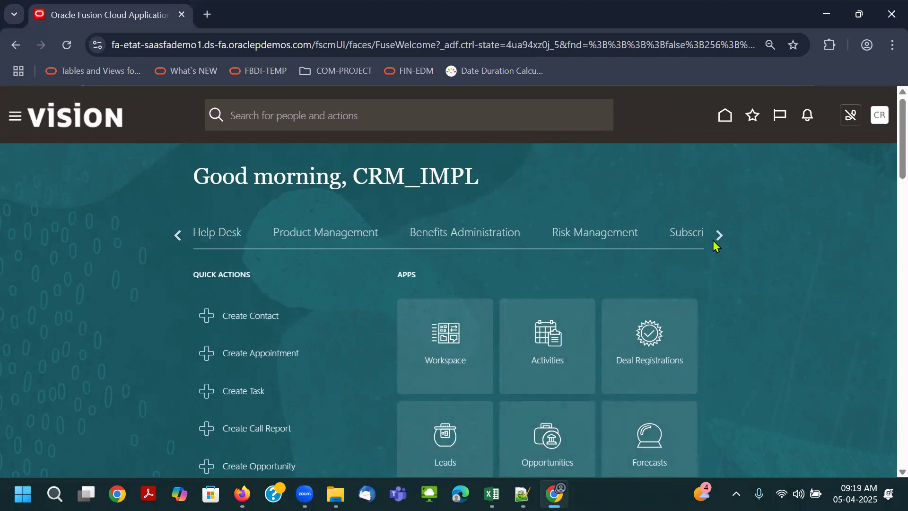
{"action": "left_click", "coordinate": [714, 239]}
{"action": "left_click", "coordinate": [714, 241]}
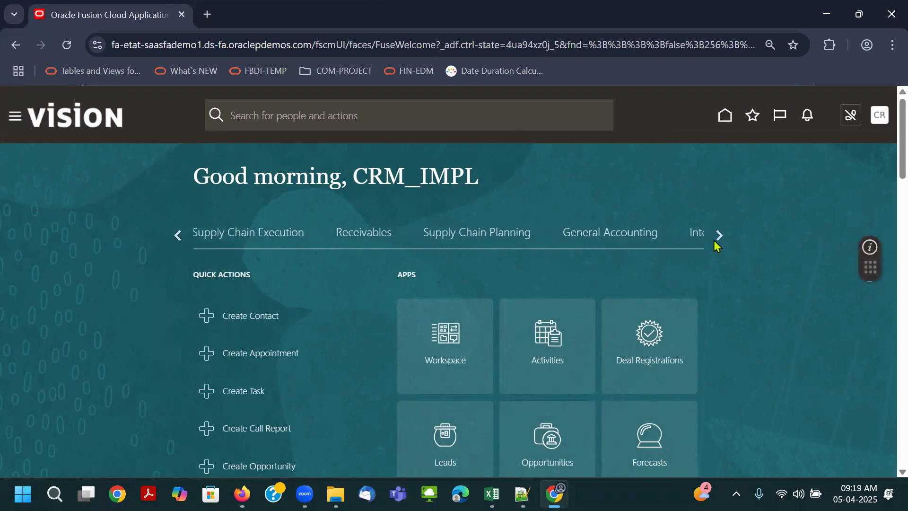
{"action": "left_click", "coordinate": [610, 237]}
{"action": "scroll", "coordinate": [632, 370], "scroll_direction": "down", "scroll_amount": 2}
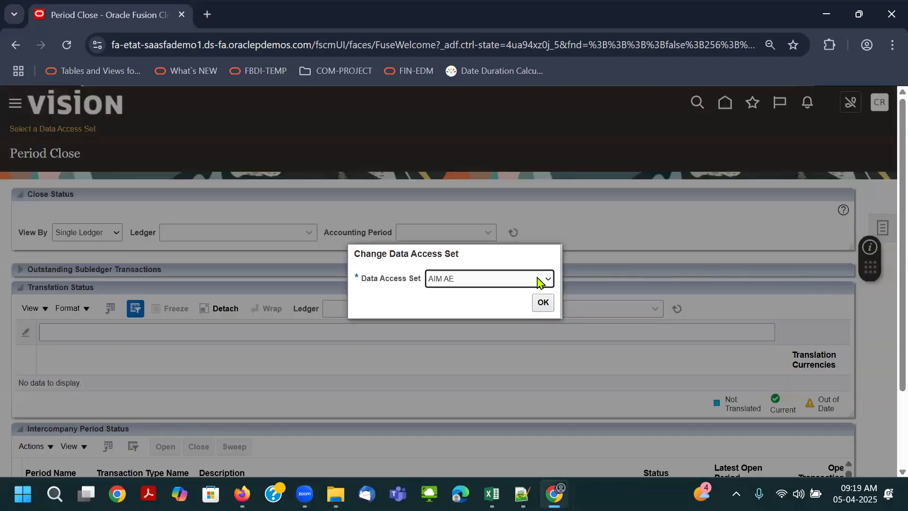
- Set the Period Close data access set to Airtel Primary Ledger-USD
{"action": "left_click", "coordinate": [537, 282]}
{"action": "key", "text": "Down"}
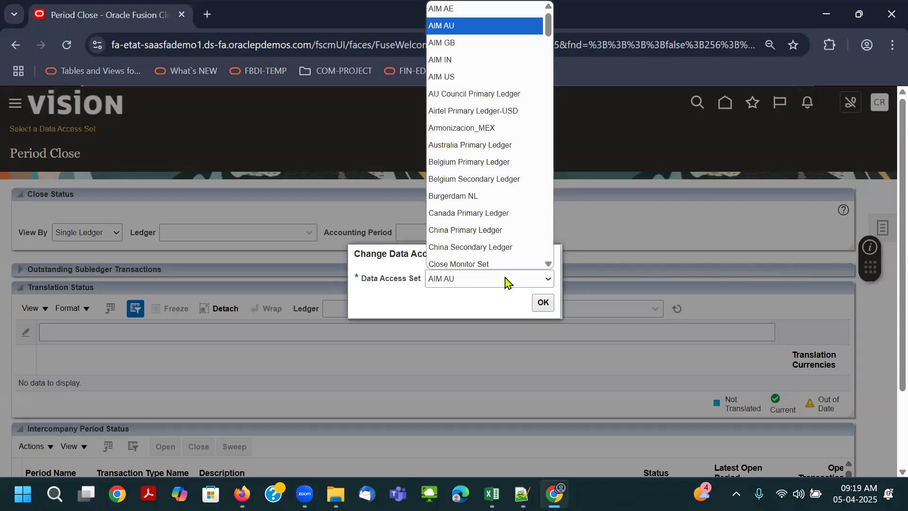
{"action": "left_click", "coordinate": [488, 113]}
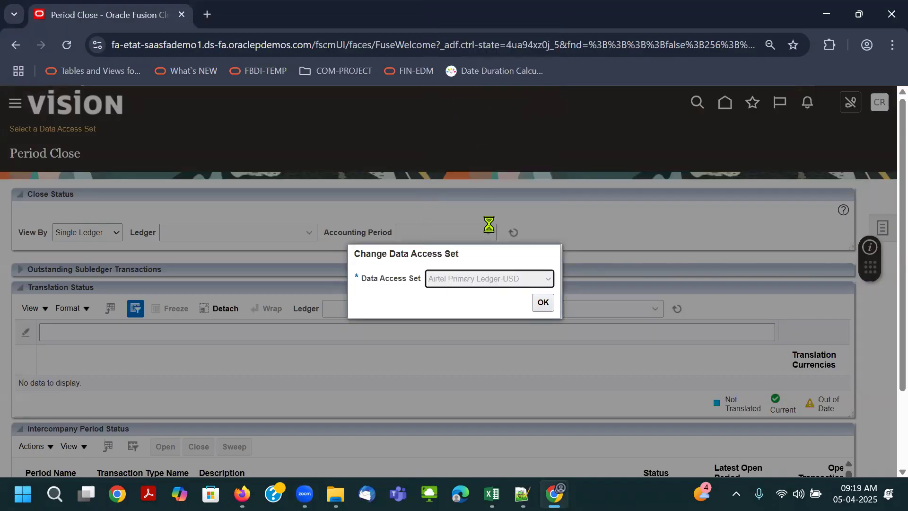
{"action": "left_click", "coordinate": [534, 305]}
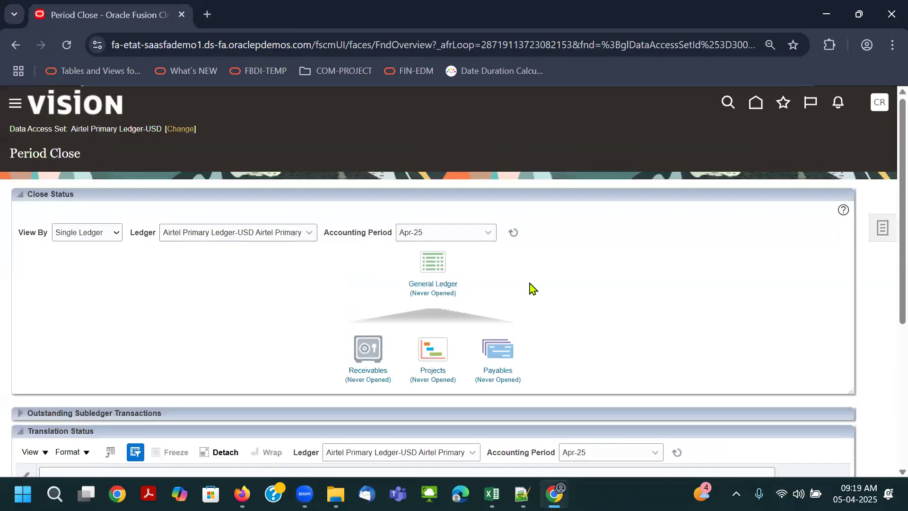
- Browse the data access sets offered for Period Close and leave the selection without changing it
{"action": "left_click", "coordinate": [179, 130]}
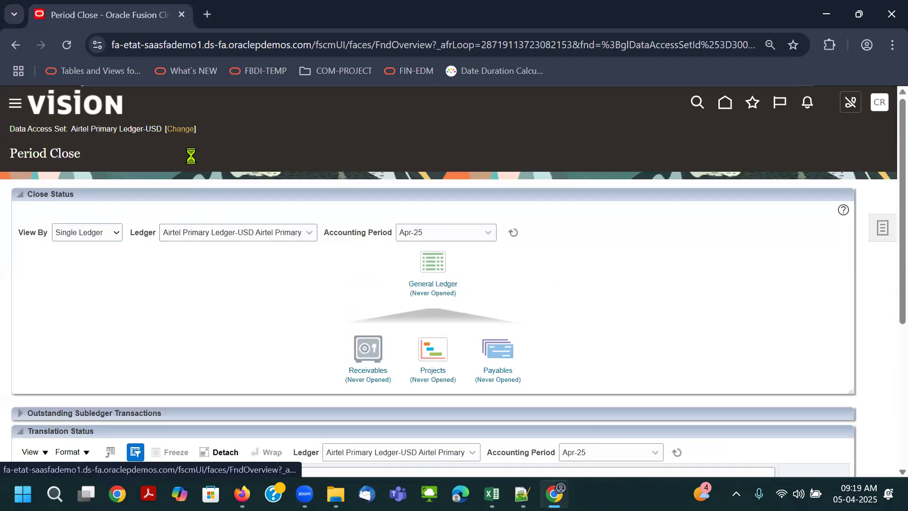
{"action": "left_click", "coordinate": [454, 280]}
{"action": "scroll", "coordinate": [479, 146], "scroll_direction": "down", "scroll_amount": 15}
{"action": "scroll", "coordinate": [479, 201], "scroll_direction": "up", "scroll_amount": 5}
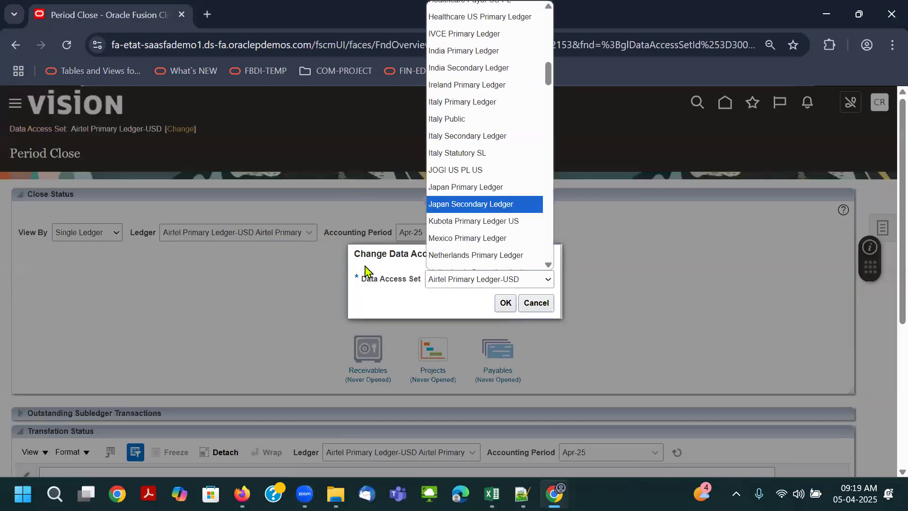
{"action": "left_click", "coordinate": [365, 265]}
{"action": "left_click", "coordinate": [530, 310]}
- Open Jan-25 as the first General Ledger period of Airtel Primary Ledger-USD and refresh the period statuses
{"action": "left_click", "coordinate": [430, 296]}
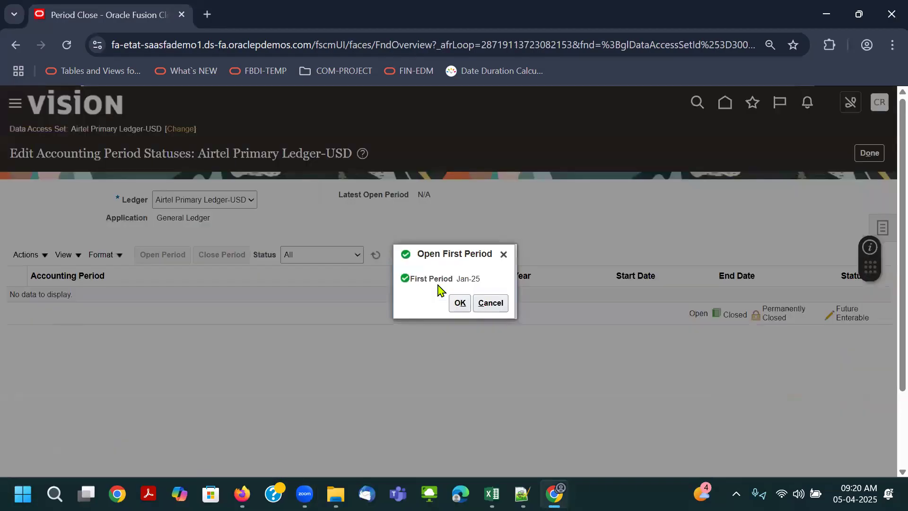
{"action": "left_click", "coordinate": [461, 303]}
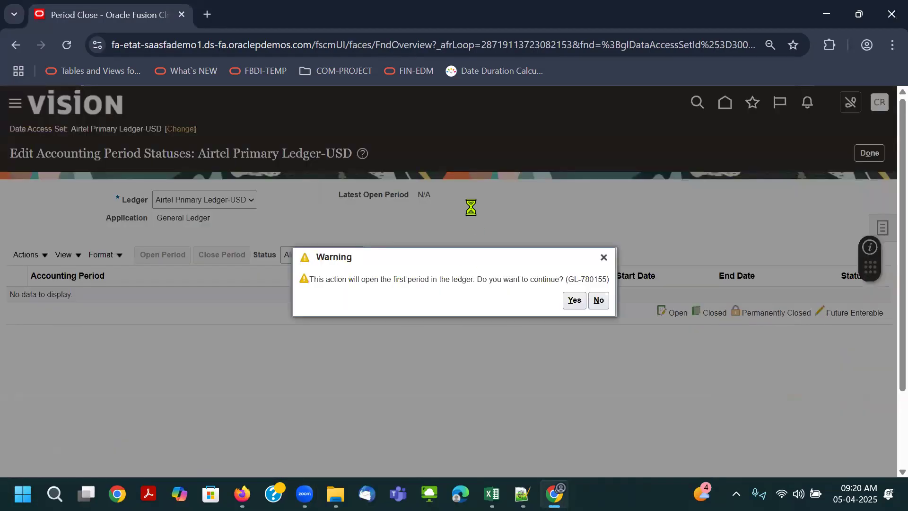
{"action": "left_click", "coordinate": [573, 300]}
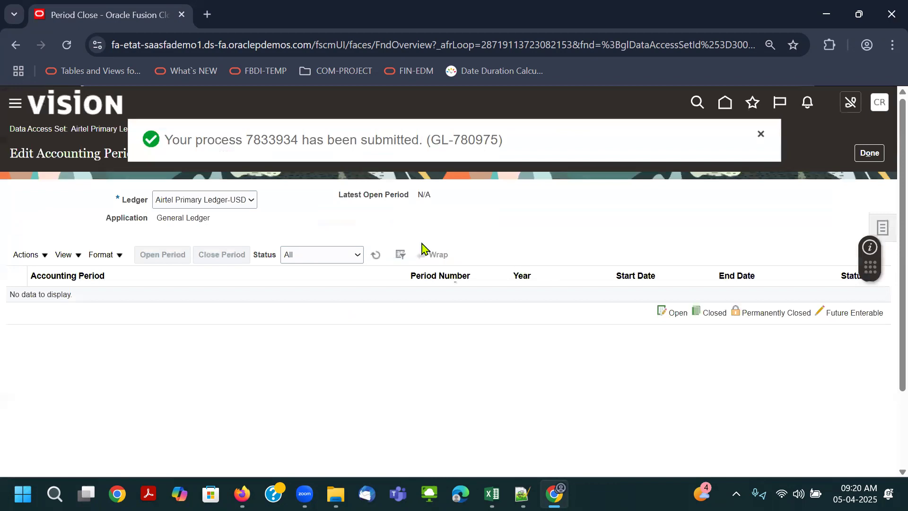
{"action": "left_click", "coordinate": [374, 256]}
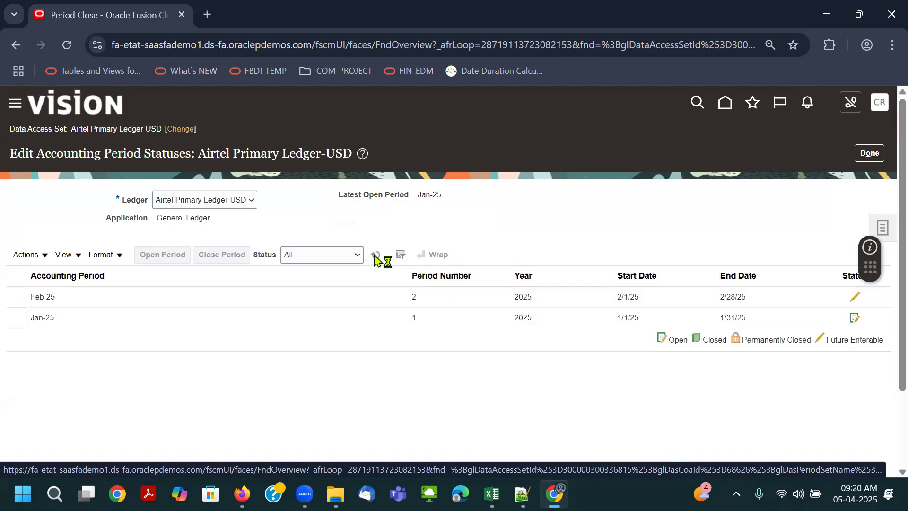
- Open the General Ledger periods up to target period Apr-25, refresh the statuses and finish editing them
{"action": "left_click", "coordinate": [66, 297]}
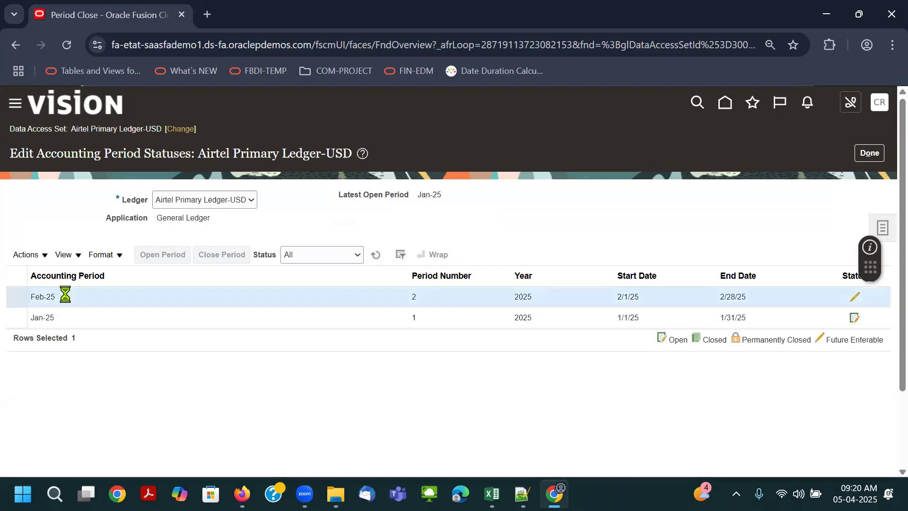
{"action": "left_click", "coordinate": [40, 260]}
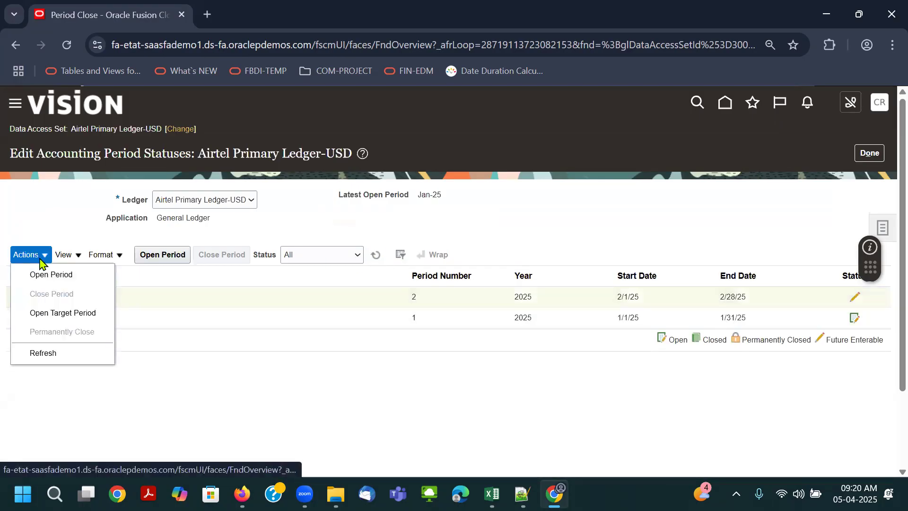
{"action": "left_click", "coordinate": [56, 314]}
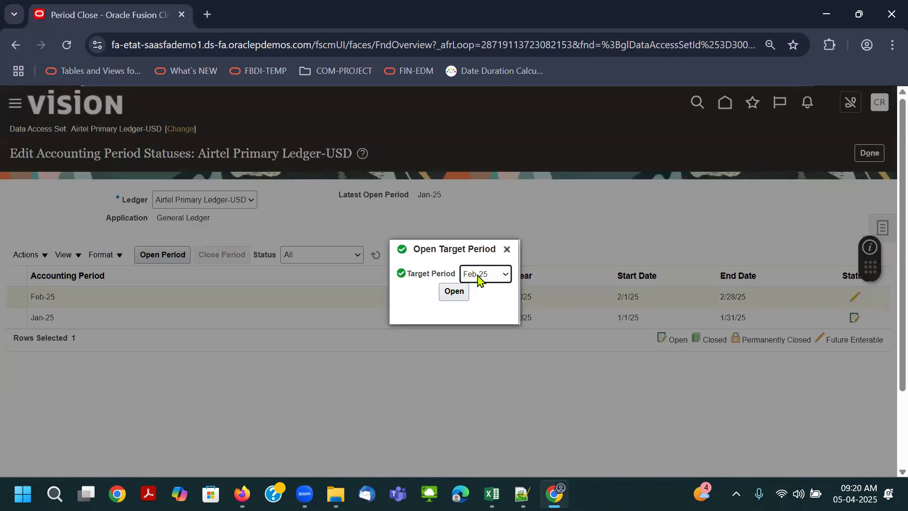
{"action": "left_click", "coordinate": [479, 279]}
{"action": "scroll", "coordinate": [480, 224], "scroll_direction": "down", "scroll_amount": 1}
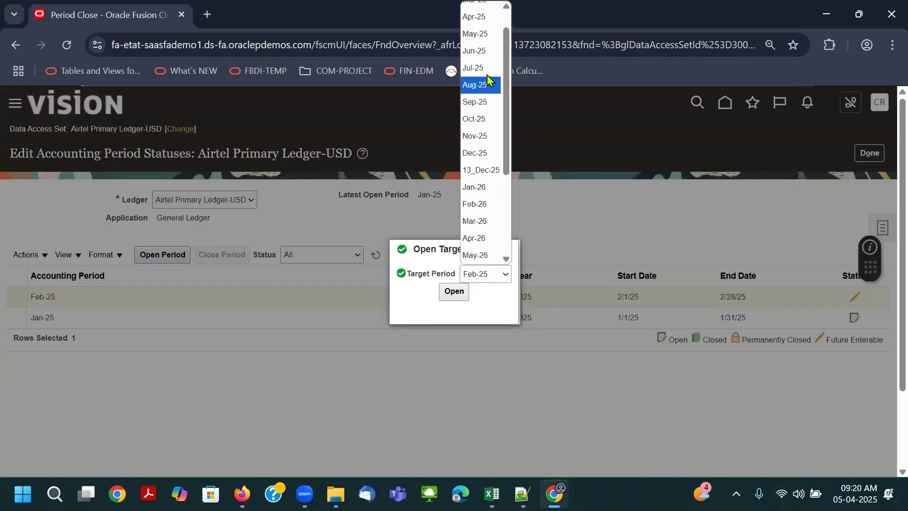
{"action": "scroll", "coordinate": [489, 160], "scroll_direction": "up", "scroll_amount": 1}
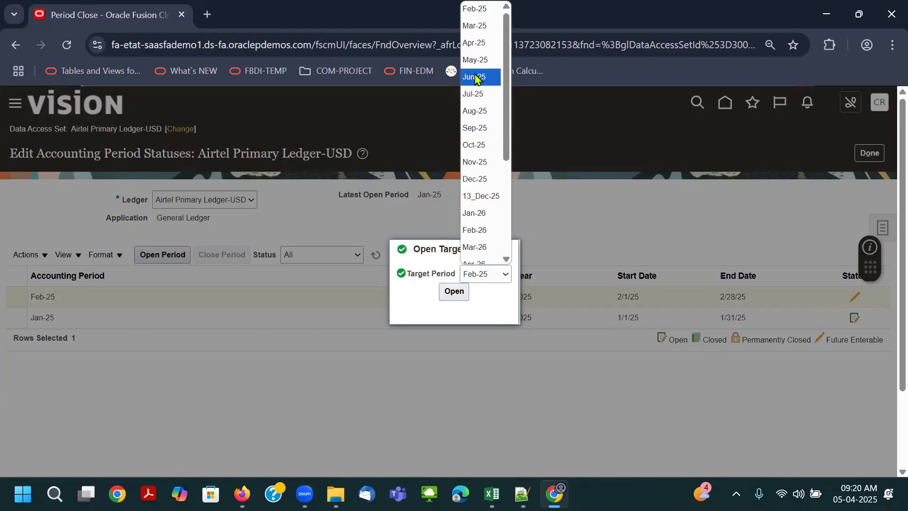
{"action": "left_click", "coordinate": [478, 283]}
{"action": "left_click", "coordinate": [479, 283]}
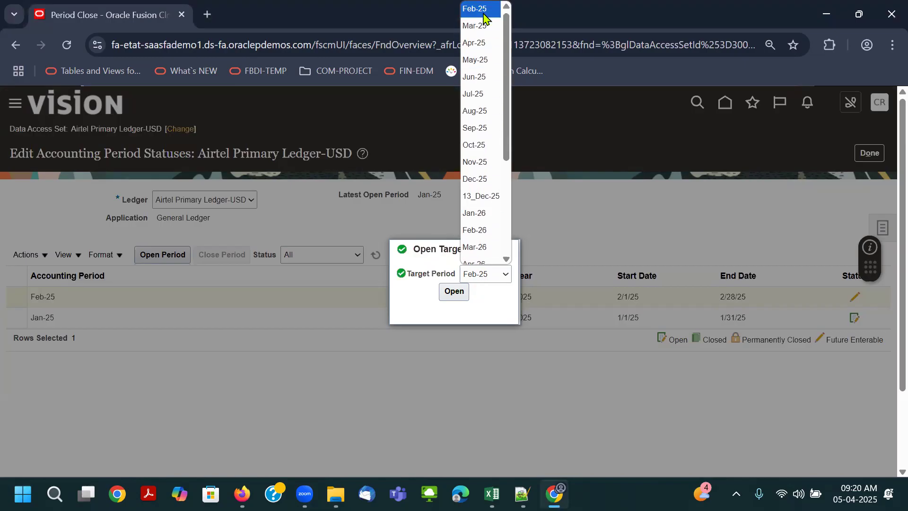
{"action": "left_click", "coordinate": [481, 41]}
{"action": "left_click", "coordinate": [454, 291]}
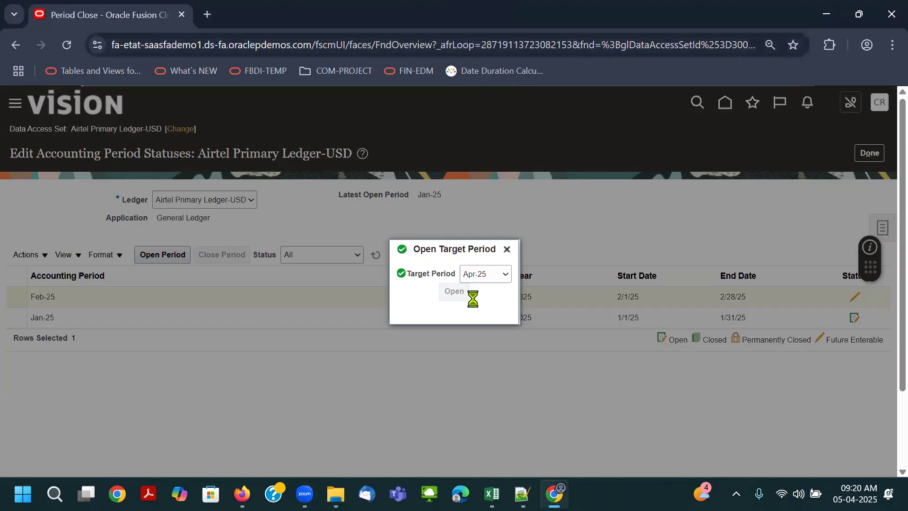
{"action": "left_click", "coordinate": [677, 301]}
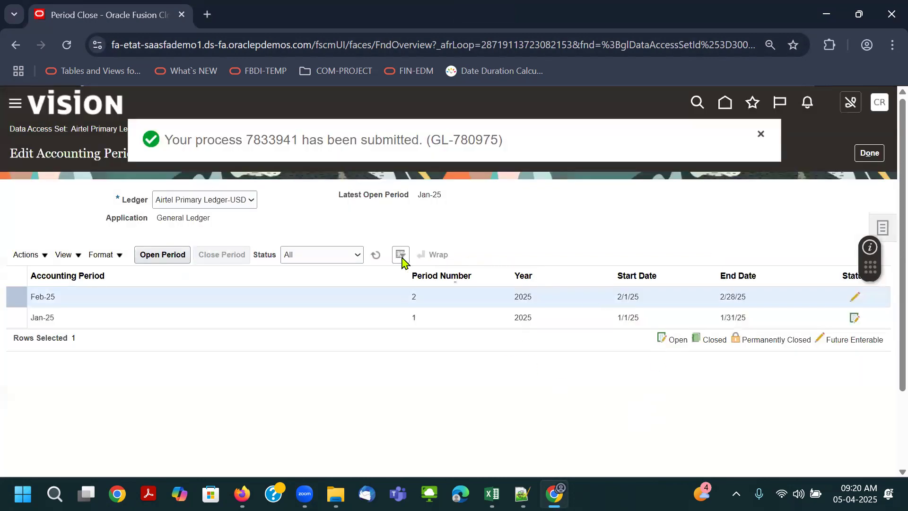
{"action": "left_click", "coordinate": [376, 256]}
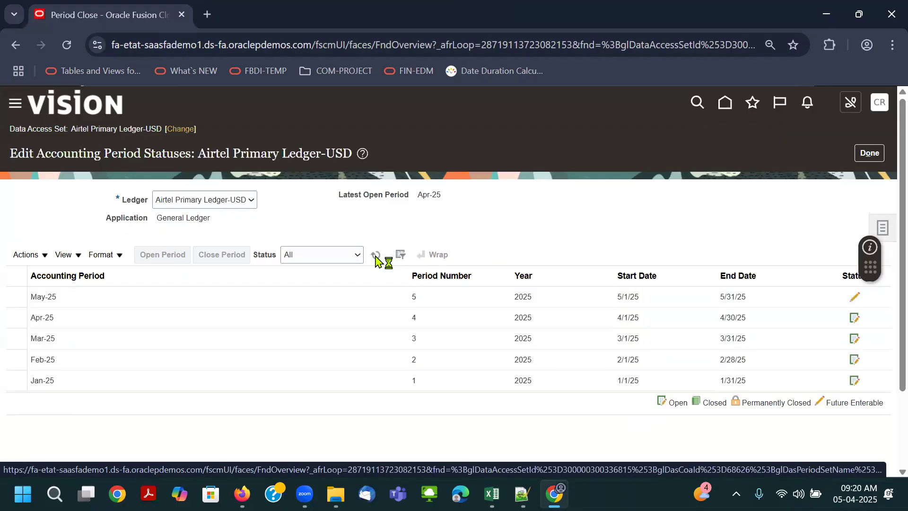
{"action": "left_click", "coordinate": [869, 152]}
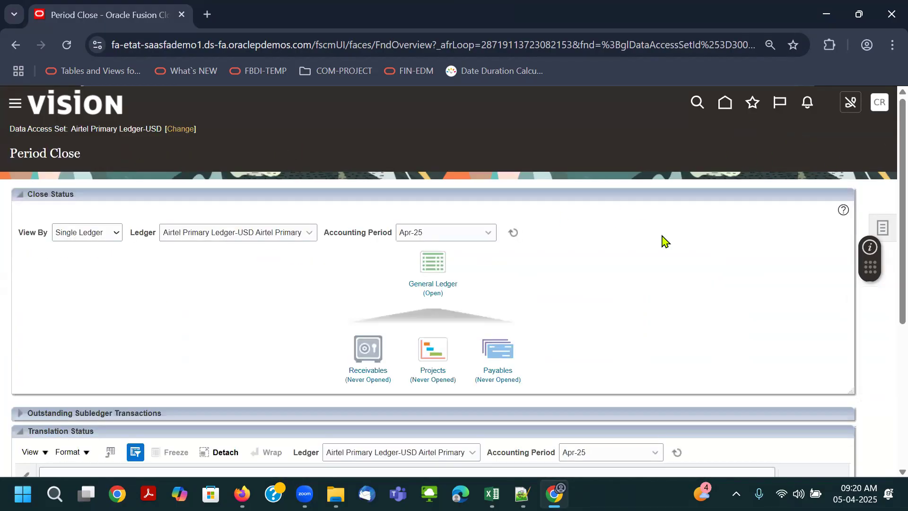
- Return to the home page and start a new journal from the General Accounting quick actions
{"action": "left_click", "coordinate": [725, 103]}
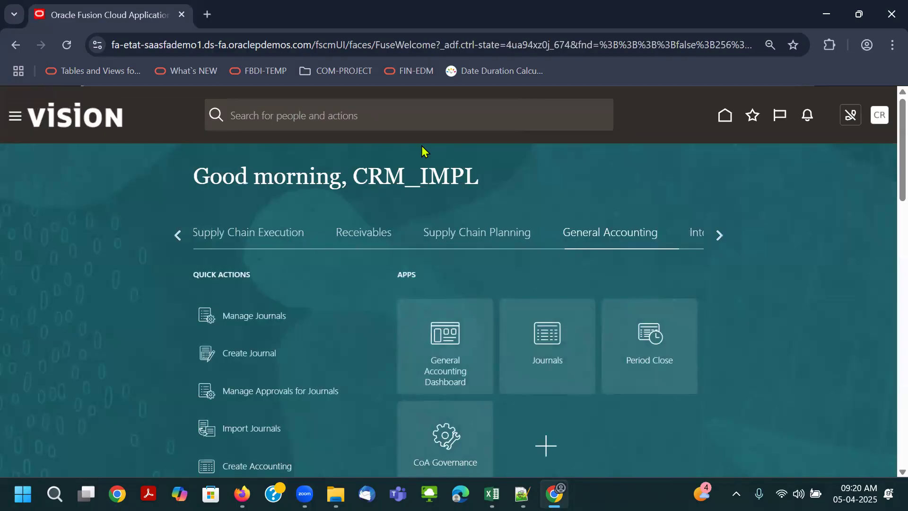
{"action": "left_click", "coordinate": [719, 236]}
{"action": "left_click", "coordinate": [719, 236]}
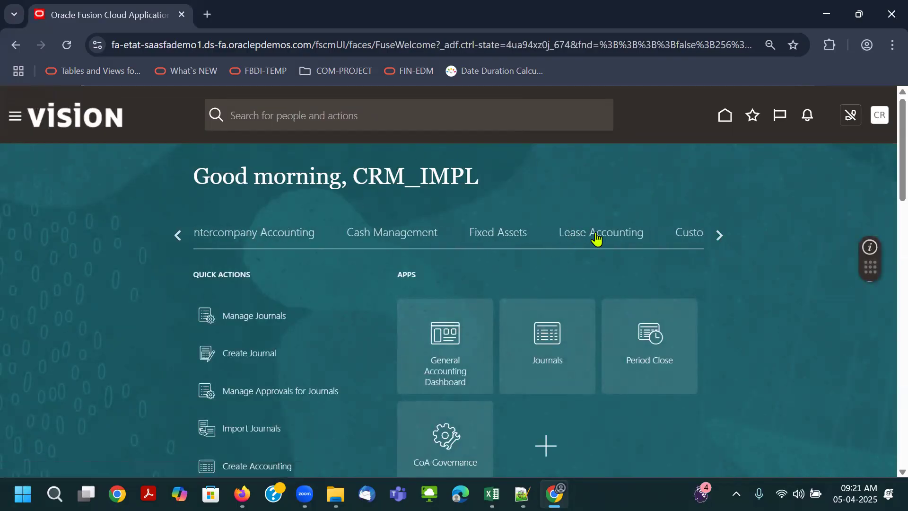
{"action": "left_click", "coordinate": [257, 353]}
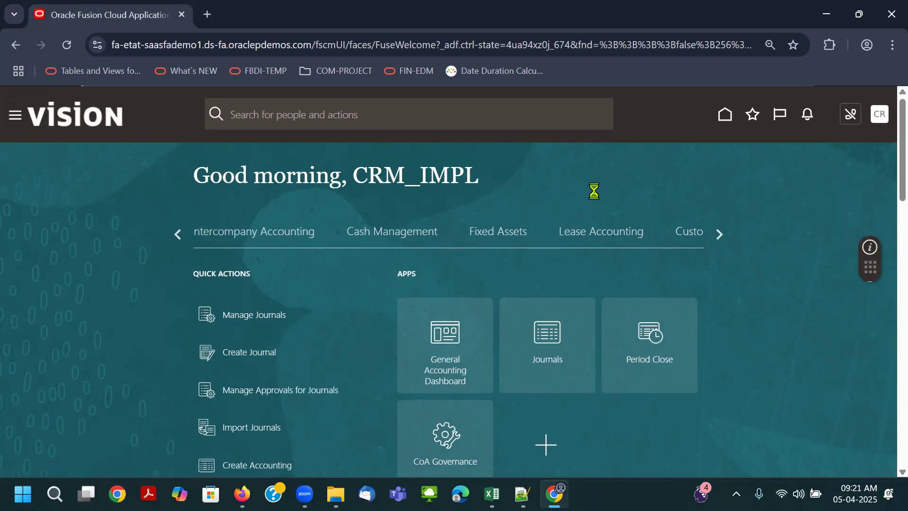
{"action": "scroll", "coordinate": [605, 213], "scroll_direction": "down", "scroll_amount": 2}
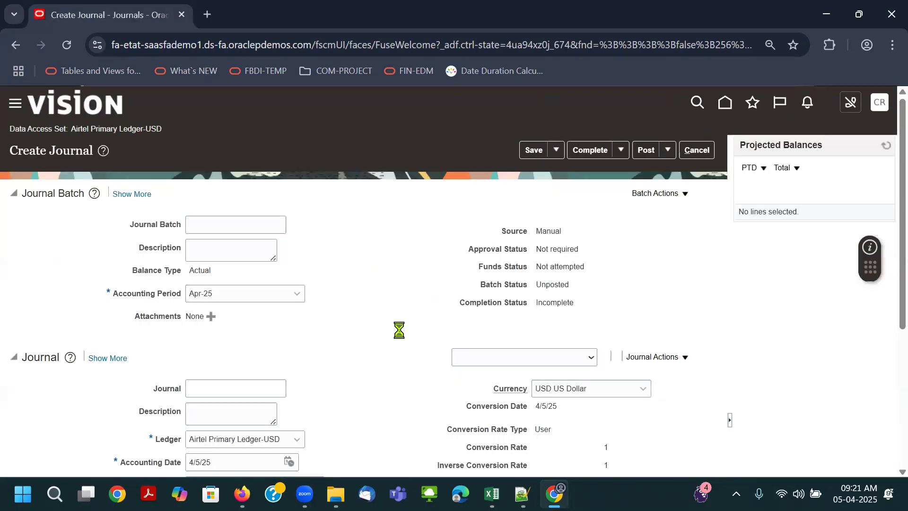
- Name the journal batch "RI-Journal Entry" and use the same text as its description
{"action": "left_click", "coordinate": [228, 223]}
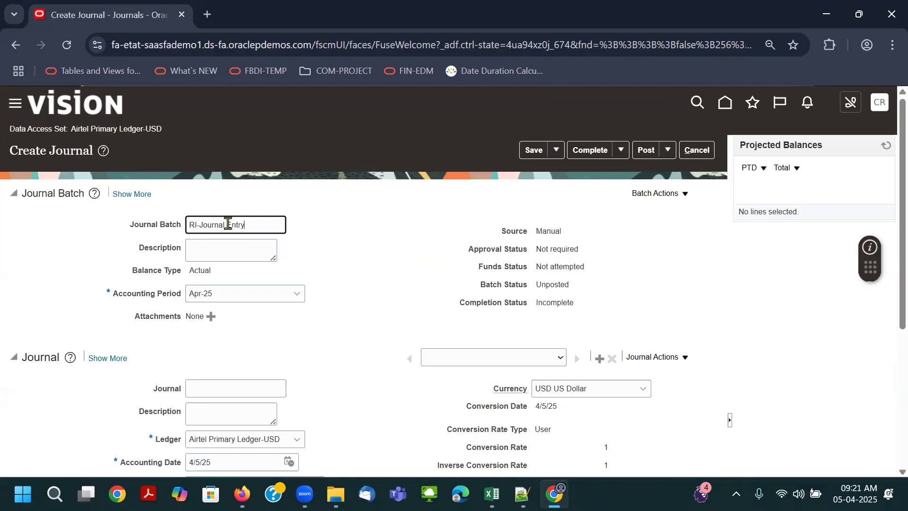
{"action": "key", "text": "ctrl+a"}
{"action": "key", "text": "ctrl+c"}
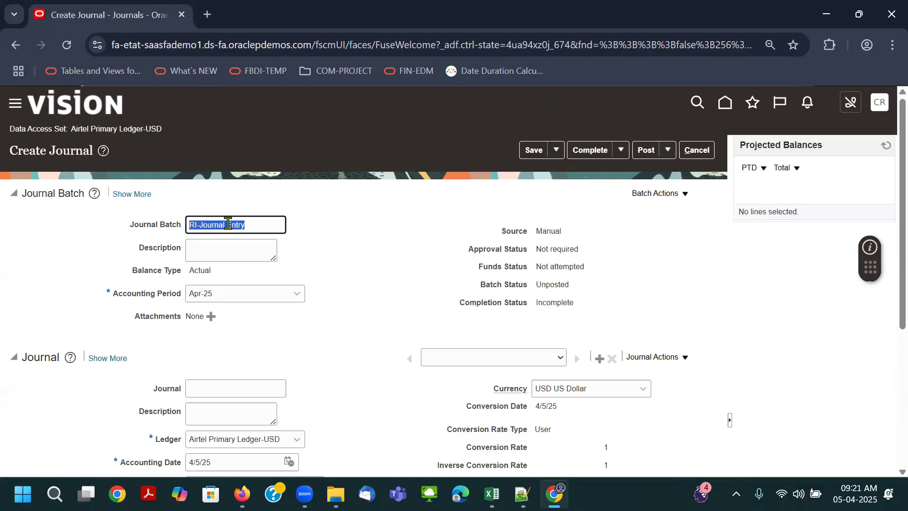
{"action": "key", "text": "Tab"}
{"action": "key", "text": "ctrl+v"}
- Enter "RI-Journal Entry" as the journal's name and description and set its category to Adjustment
{"action": "left_click", "coordinate": [243, 389]}
{"action": "key", "text": "ctrl+v"}
{"action": "key", "text": "Tab"}
{"action": "key", "text": "ctrl+v"}
{"action": "scroll", "coordinate": [283, 338], "scroll_direction": "down", "scroll_amount": 4}
{"action": "left_click", "coordinate": [233, 273]}
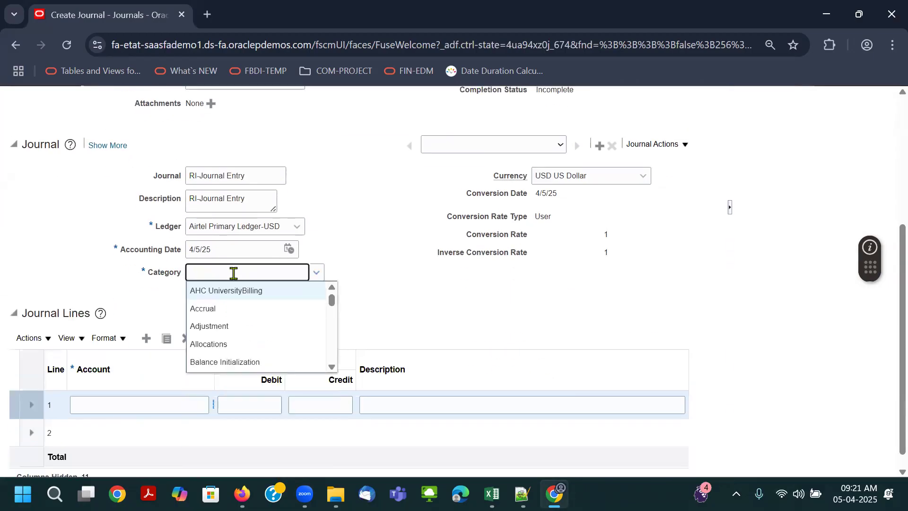
{"action": "left_click", "coordinate": [255, 325]}
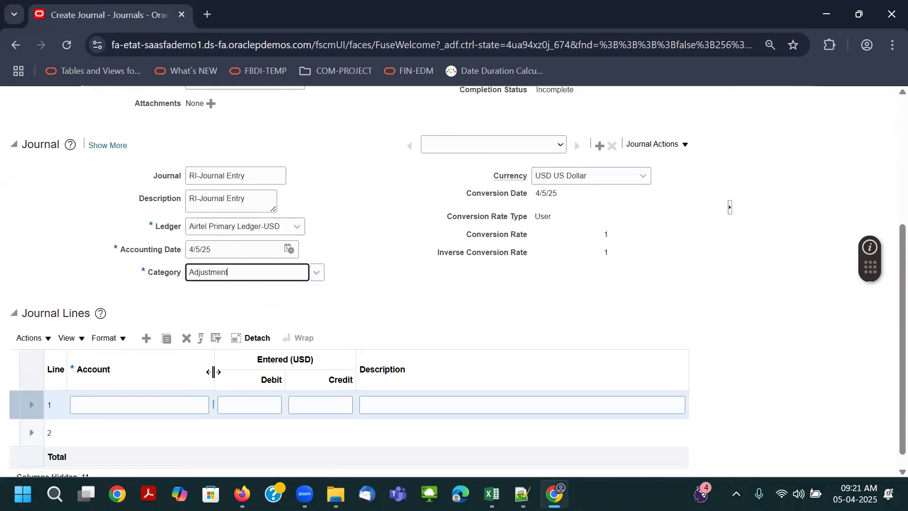
{"action": "left_click_drag", "start_coordinate": [213, 372], "coordinate": [252, 372]}
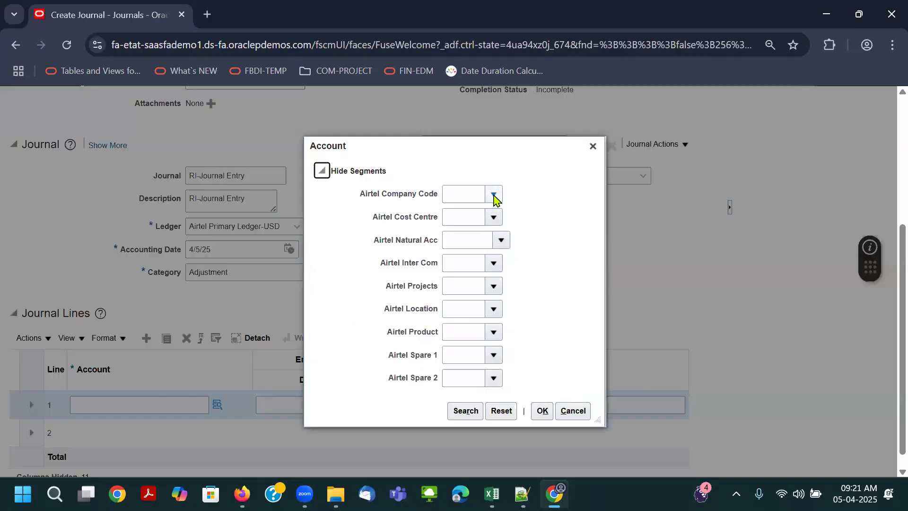
{"action": "left_click", "coordinate": [500, 241]}
{"action": "left_click", "coordinate": [529, 218]}
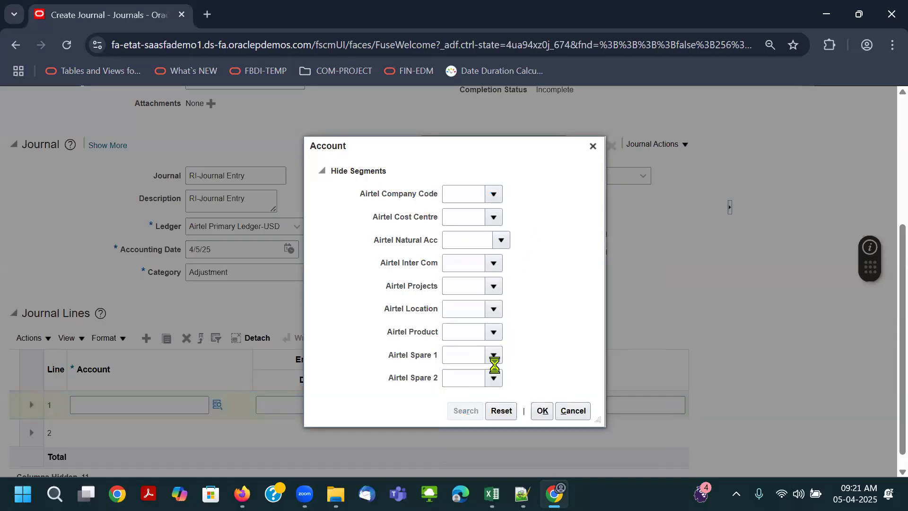
{"action": "left_click", "coordinate": [478, 250]}
{"action": "scroll", "coordinate": [539, 415], "scroll_direction": "down", "scroll_amount": 2}
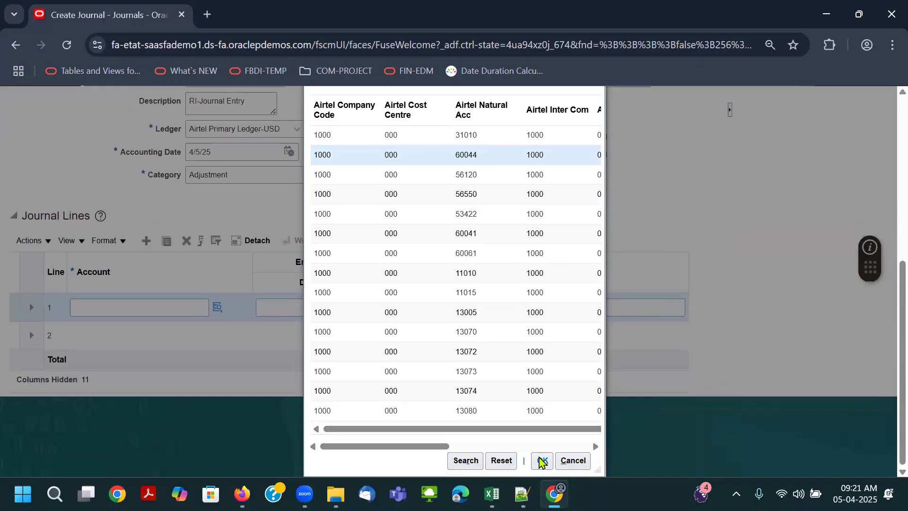
{"action": "left_click", "coordinate": [542, 461]}
{"action": "left_click_drag", "start_coordinate": [254, 348], "coordinate": [272, 348]}
- Change line 1's account to natural account 52151 Sales Salaries, found by description "Sala", with Airtel Inter Com 0000
{"action": "left_click", "coordinate": [219, 386]}
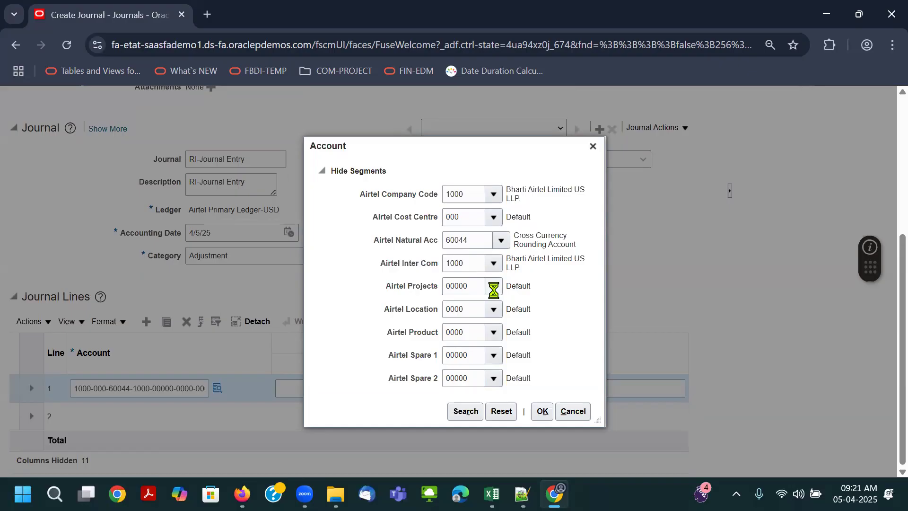
{"action": "left_click", "coordinate": [502, 284]}
{"action": "left_click", "coordinate": [502, 246]}
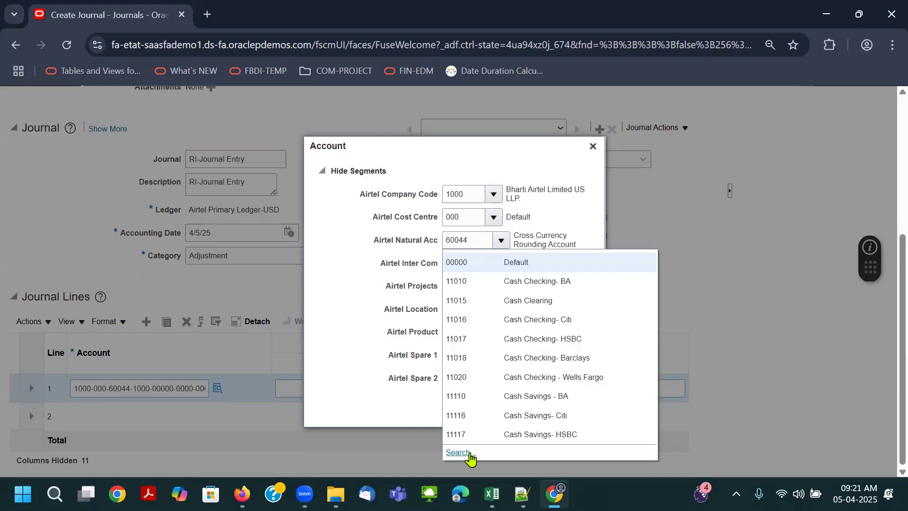
{"action": "left_click", "coordinate": [468, 453]}
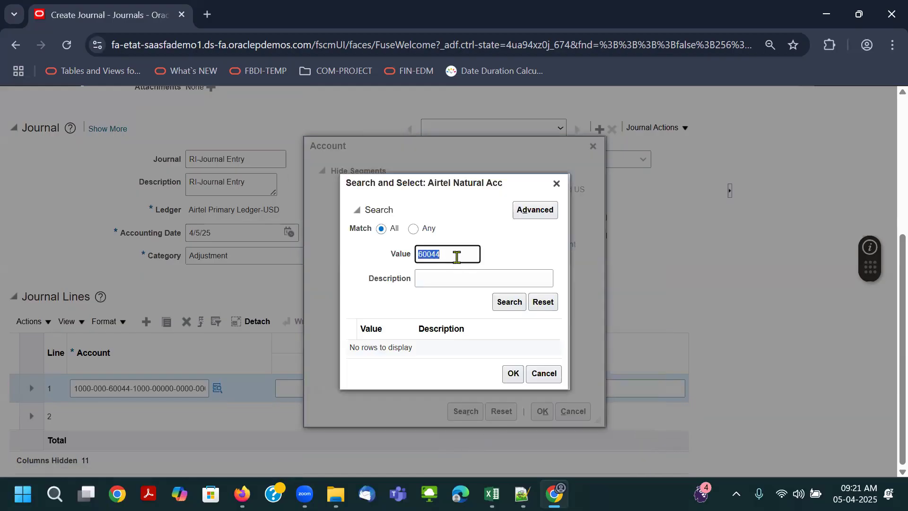
{"action": "key", "text": "Tab"}
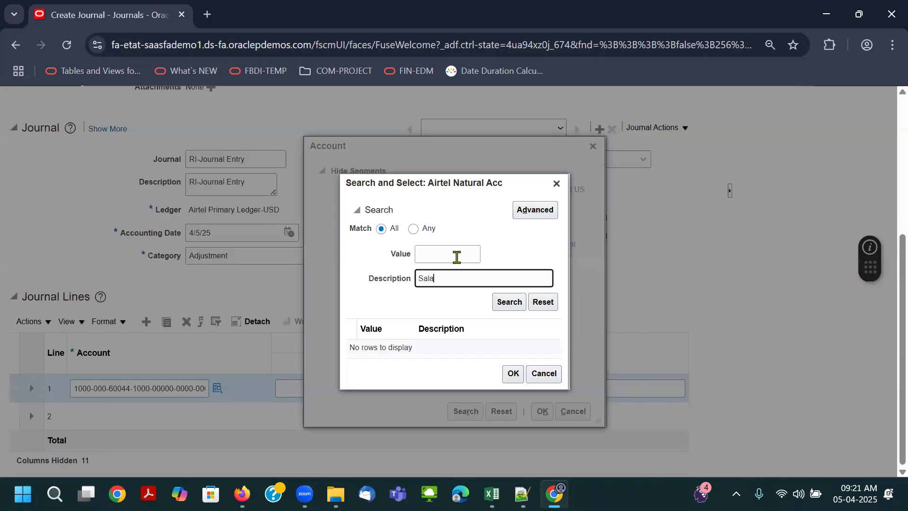
{"action": "left_click", "coordinate": [535, 217]}
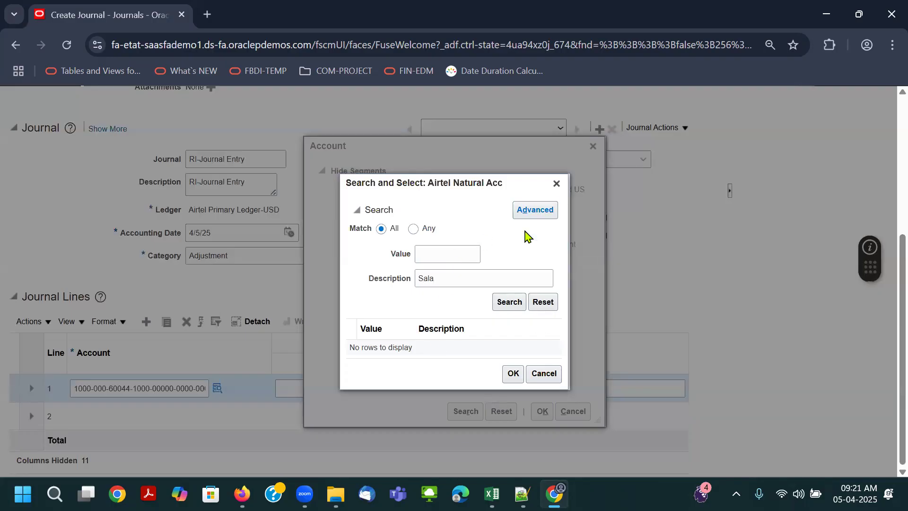
{"action": "left_click", "coordinate": [447, 279]}
{"action": "left_click", "coordinate": [398, 209]}
{"action": "left_click", "coordinate": [448, 302]}
{"action": "left_click", "coordinate": [412, 355]}
{"action": "left_click", "coordinate": [551, 405]}
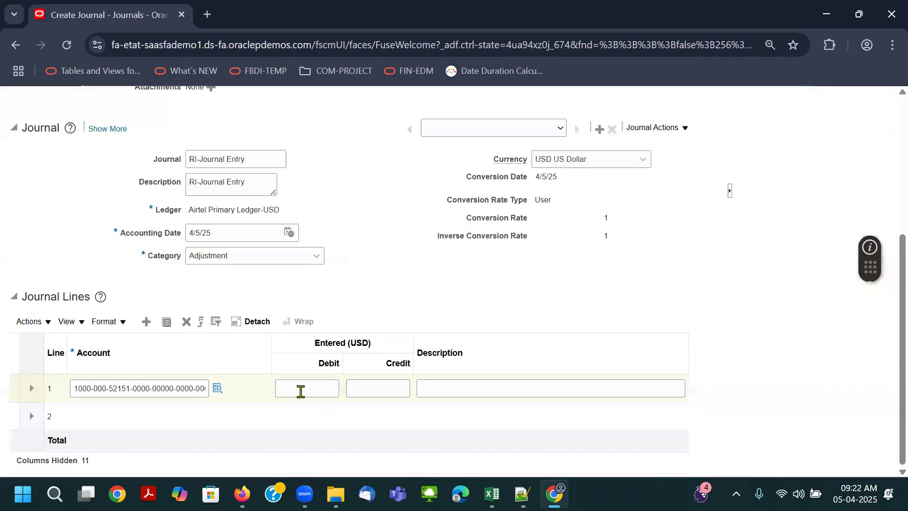
- Enter a debit of 60000 on journal line 1
{"action": "left_click", "coordinate": [301, 392]}
{"action": "type", "text": "6000"}
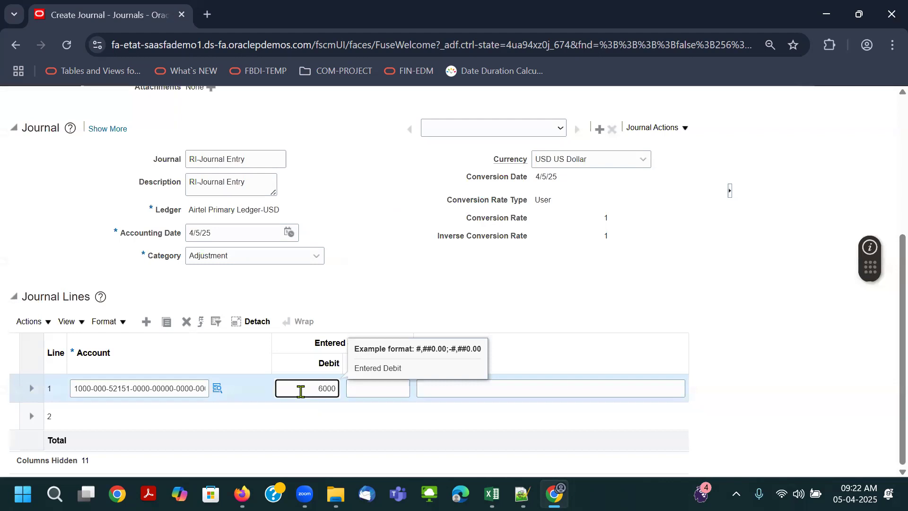
{"action": "type", "text": "0"}
{"action": "left_click", "coordinate": [144, 416]}
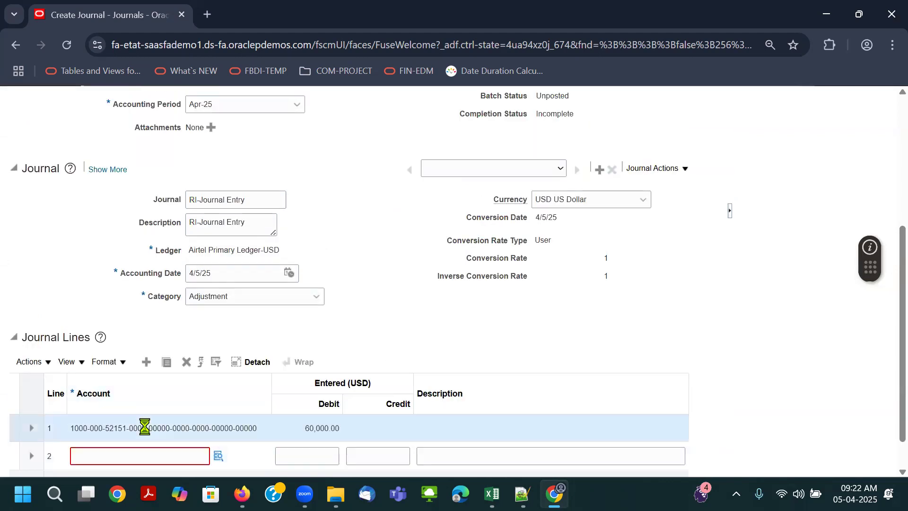
{"action": "left_click", "coordinate": [218, 457]}
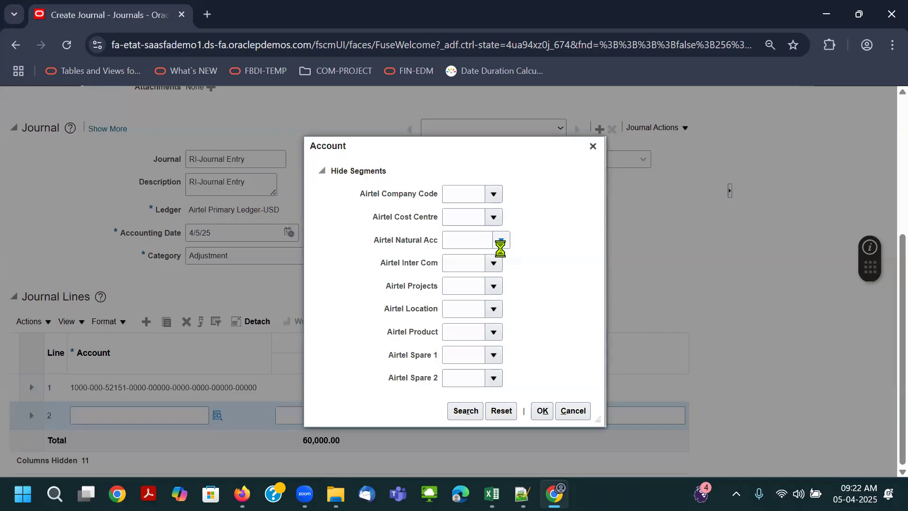
{"action": "left_click", "coordinate": [500, 244]}
{"action": "left_click", "coordinate": [496, 260]}
{"action": "left_click", "coordinate": [466, 413]}
{"action": "left_click", "coordinate": [452, 296]}
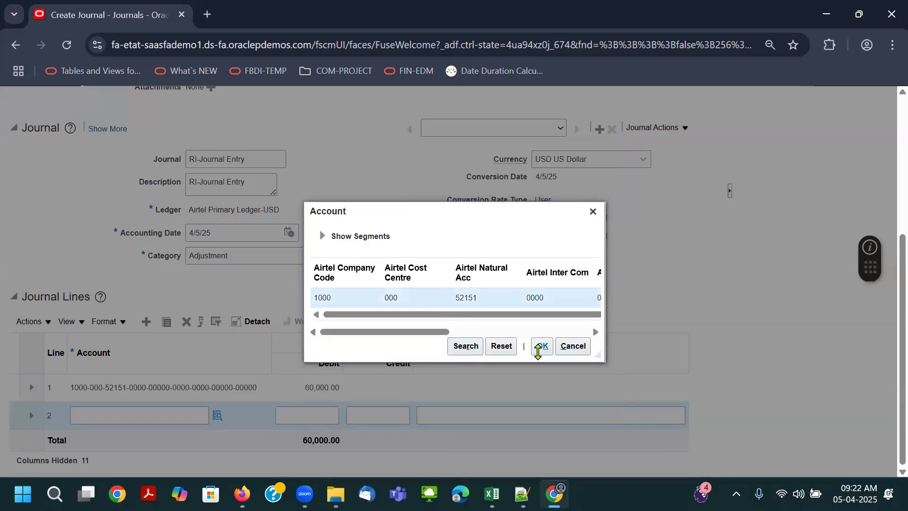
{"action": "left_click", "coordinate": [541, 346]}
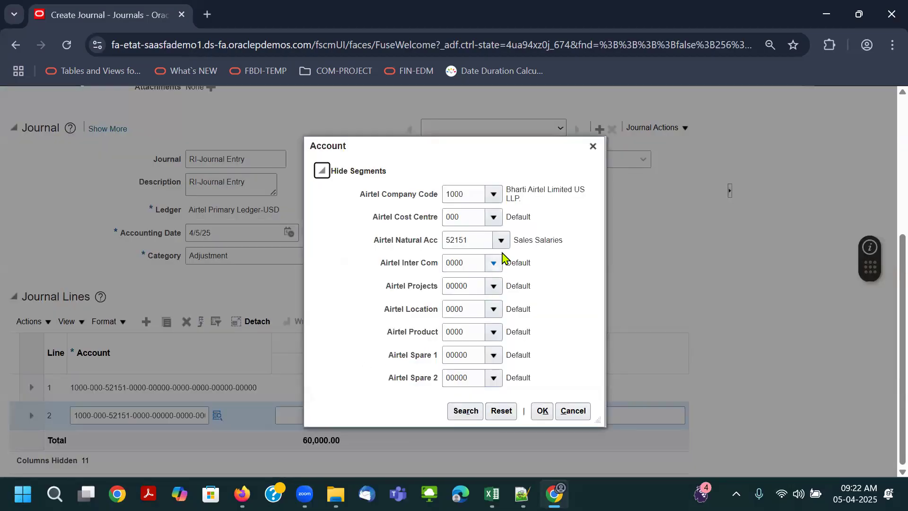
- Change line 2's natural account to 11117 Cash Savings- HSBC and enter a credit of 60000
{"action": "left_click", "coordinate": [503, 243]}
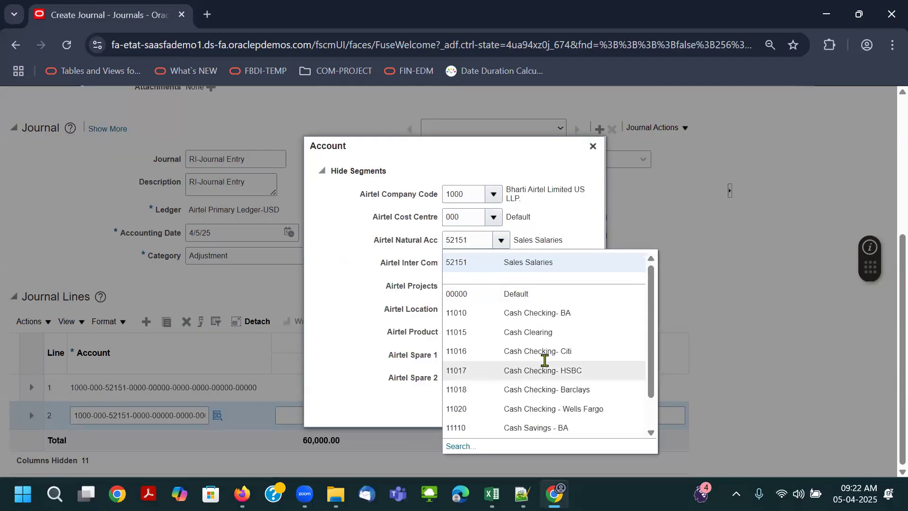
{"action": "scroll", "coordinate": [544, 346], "scroll_direction": "down", "scroll_amount": 1}
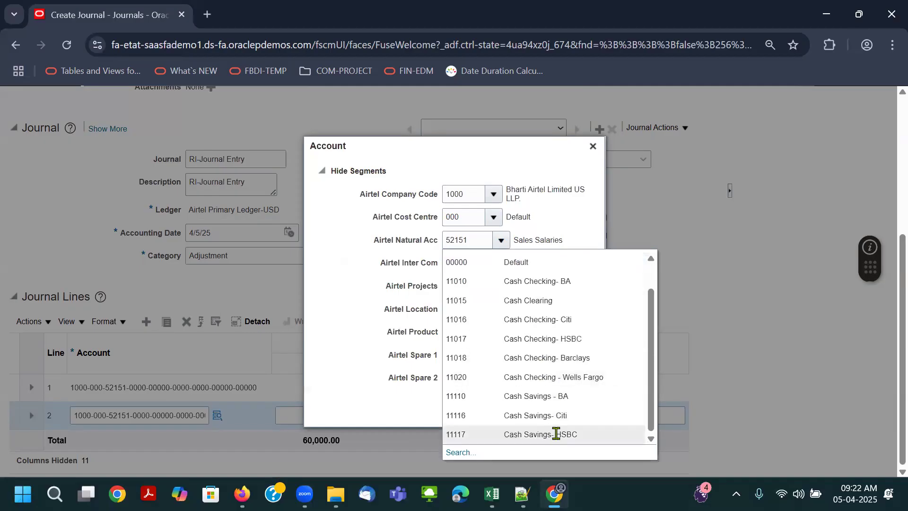
{"action": "left_click", "coordinate": [556, 433]}
{"action": "left_click", "coordinate": [542, 411]}
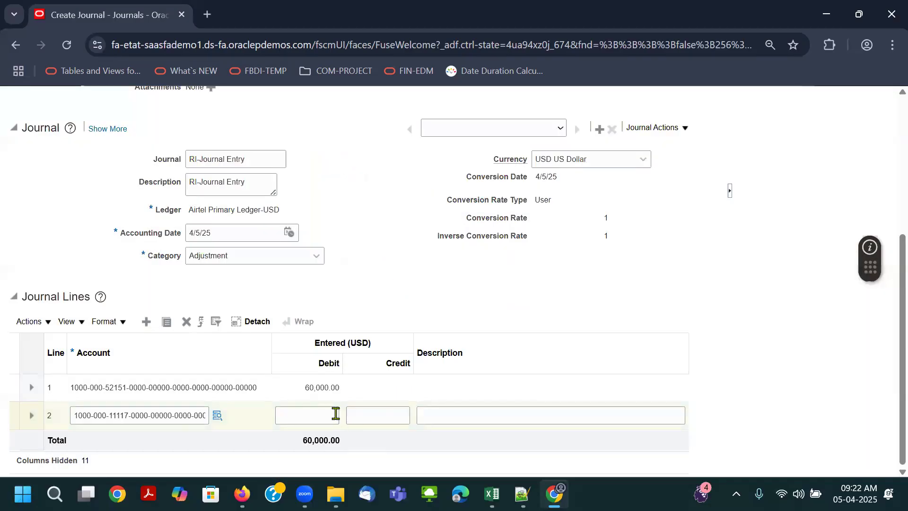
{"action": "left_click", "coordinate": [375, 416]}
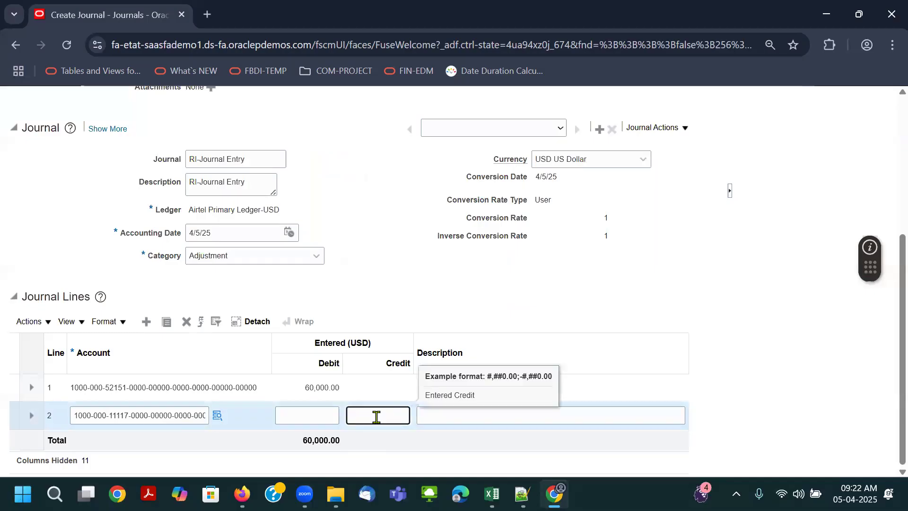
{"action": "type", "text": "60000"}
{"action": "left_click", "coordinate": [455, 263]}
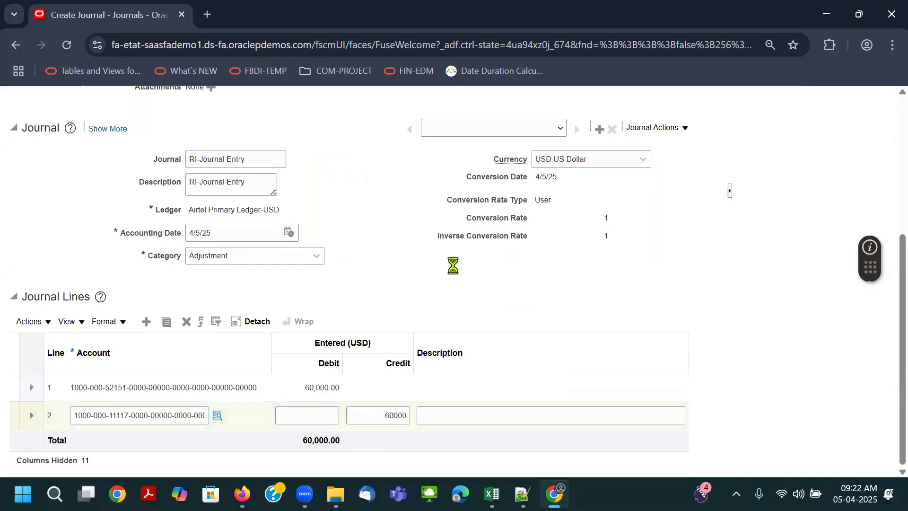
- Complete the RI-Journal Entry batch, submit it for posting and acknowledge the confirmation
{"action": "scroll", "coordinate": [714, 209], "scroll_direction": "up", "scroll_amount": 5}
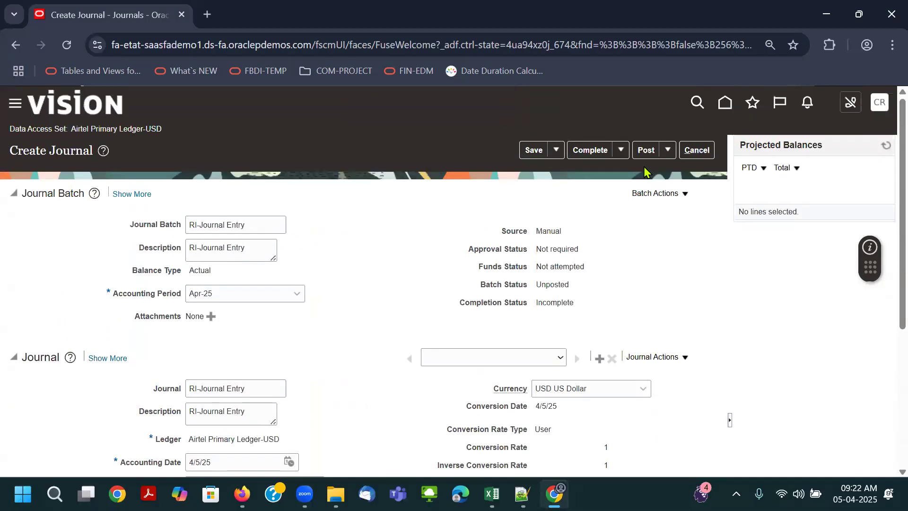
{"action": "left_click", "coordinate": [589, 150]}
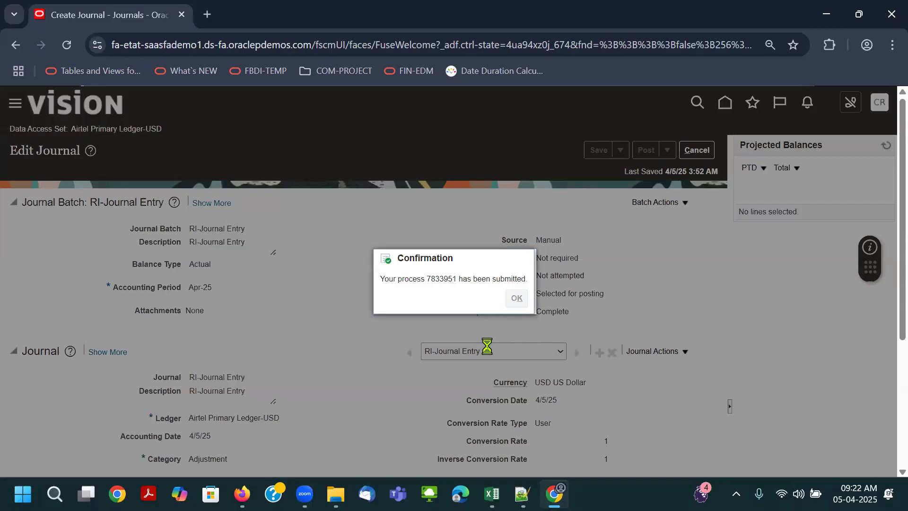
{"action": "key", "text": "Return"}
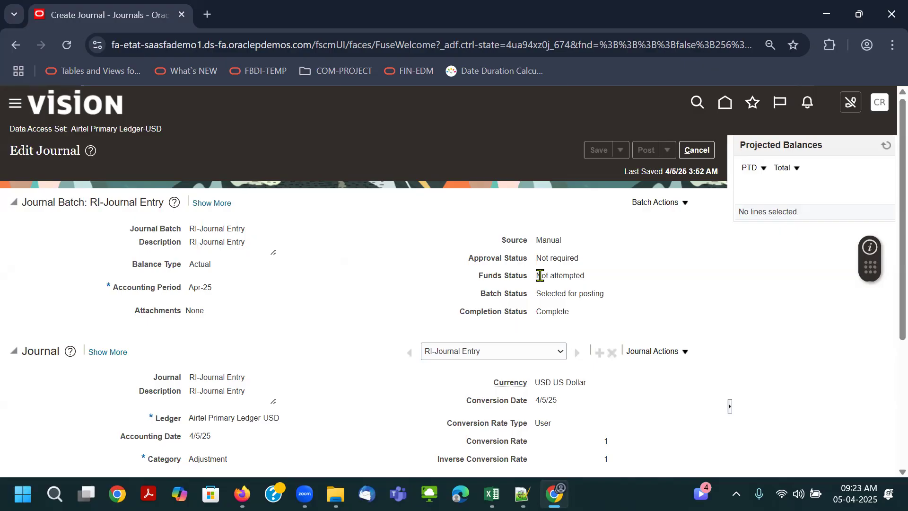
- Switch to the class notes workbook in Excel and give cell D52 a dark purple fill with white text
{"action": "key", "text": "alt+Tab"}
{"action": "key", "text": "alt+Tab"}
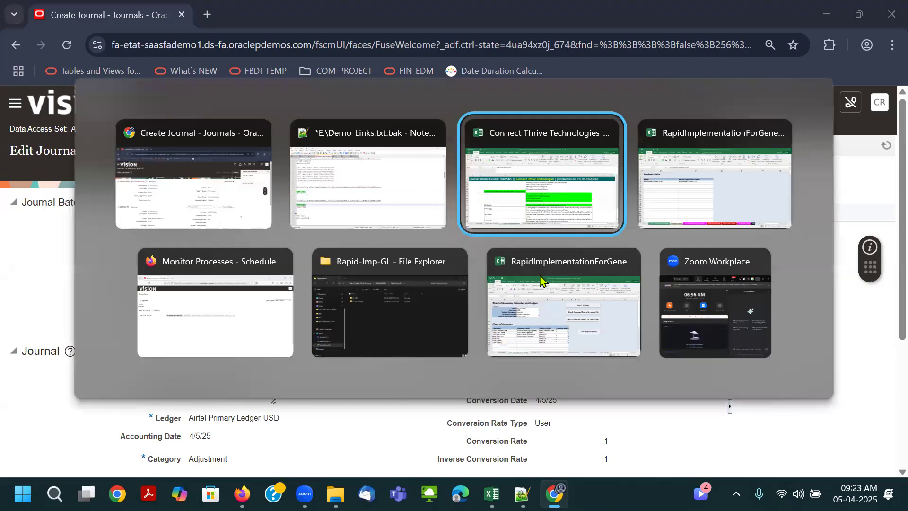
{"action": "left_click", "coordinate": [465, 359]}
{"action": "scroll", "coordinate": [414, 335], "scroll_direction": "down", "scroll_amount": 2}
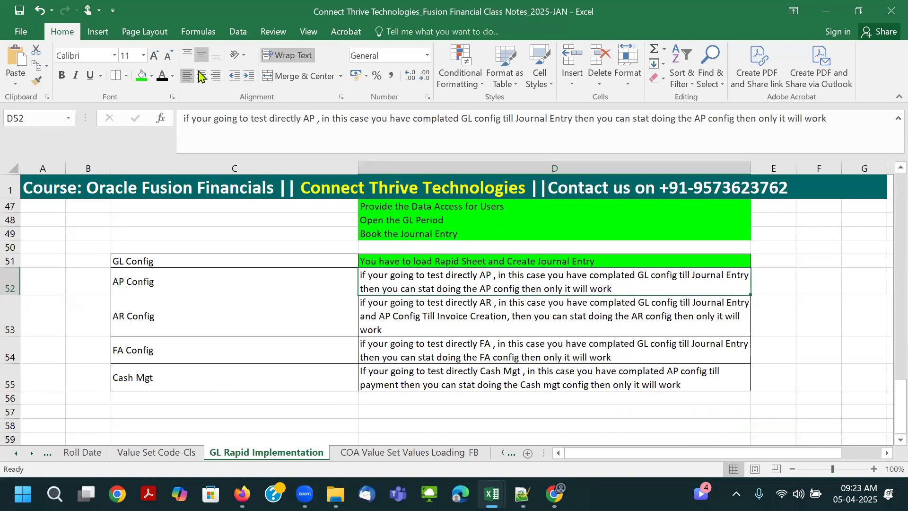
{"action": "left_click", "coordinate": [151, 75]}
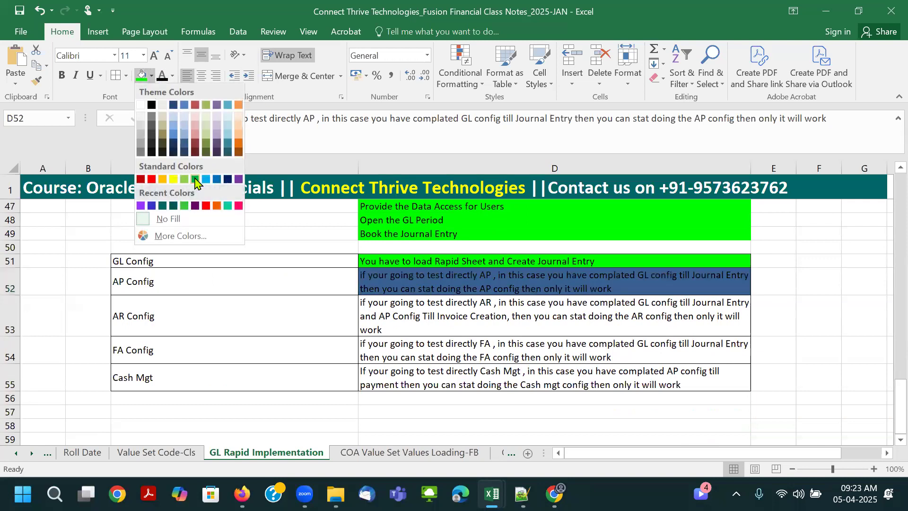
{"action": "left_click", "coordinate": [195, 206]}
{"action": "left_click", "coordinate": [172, 76]}
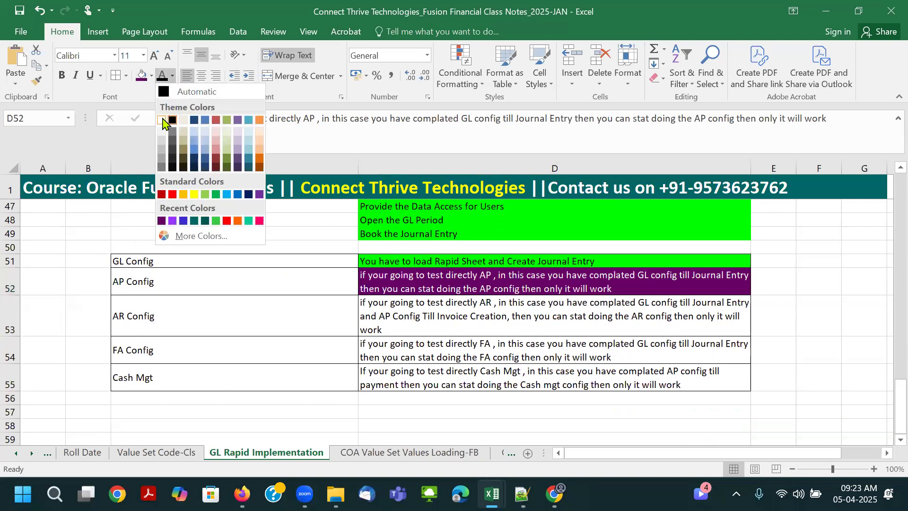
{"action": "left_click", "coordinate": [162, 120]}
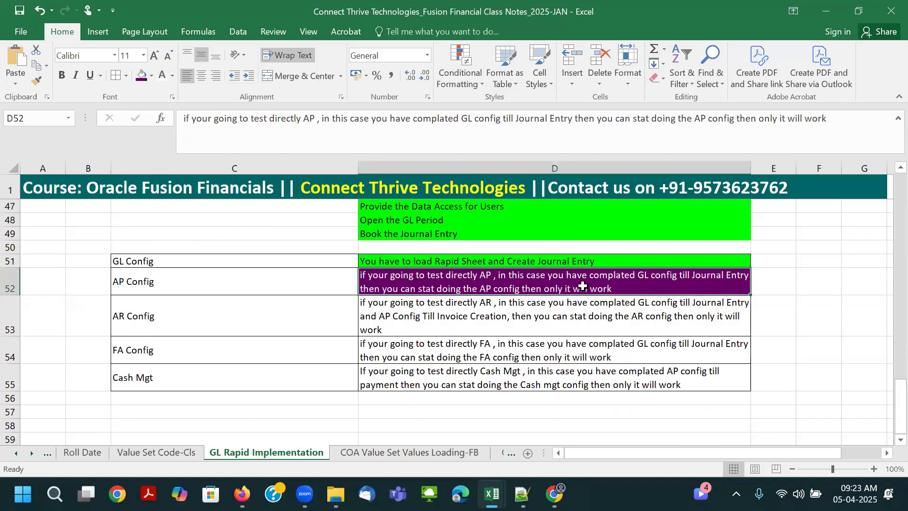
- Make the words "GL config" bold in the AP Config note in cell D52
{"action": "double_click", "coordinate": [639, 275]}
{"action": "left_click_drag", "start_coordinate": [636, 276], "coordinate": [677, 277]}
{"action": "left_click", "coordinate": [686, 254]}
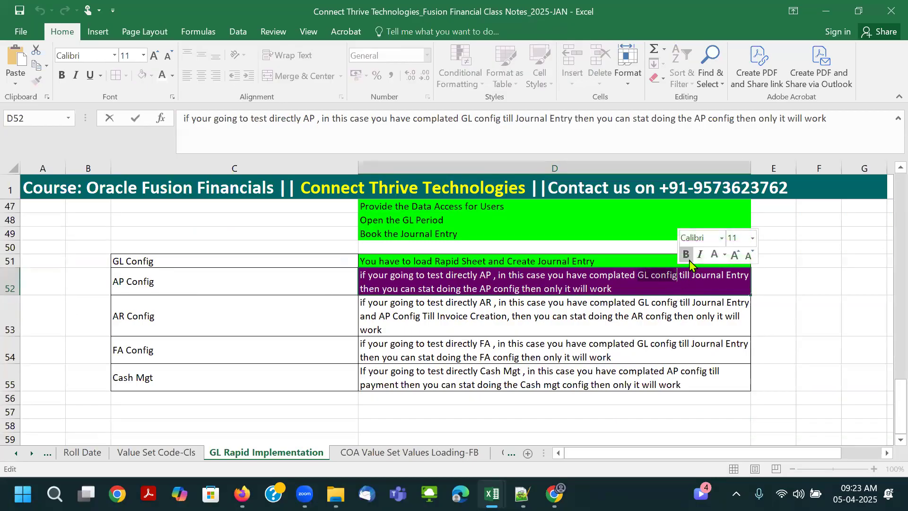
- Insert "posting," after "Journal Entry" in the AP Config note in cell D52
{"action": "left_click", "coordinate": [382, 286]}
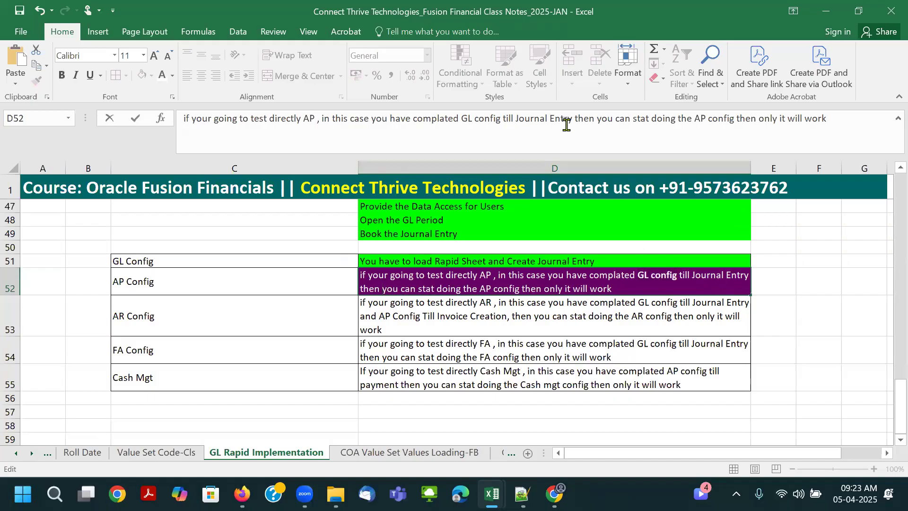
{"action": "type", "text": "posting"}
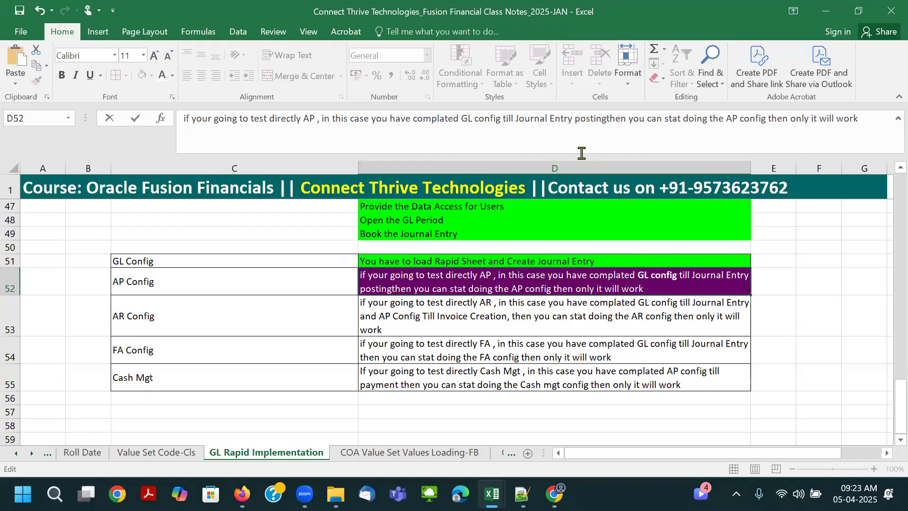
{"action": "type", "text": ","}
{"action": "key", "text": "Tab"}
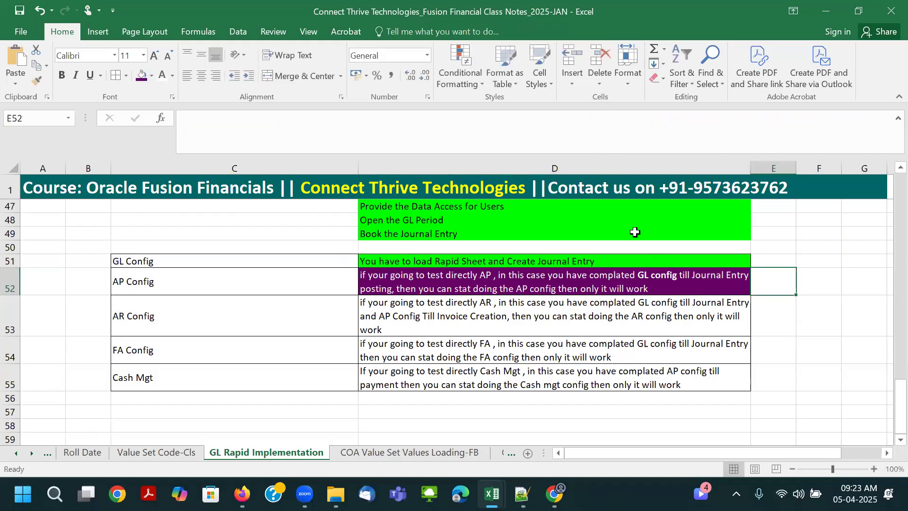
- Correct "stat" to "start" in the AR Config note in cell D53
{"action": "left_click", "coordinate": [613, 303]}
{"action": "double_click", "coordinate": [575, 317]}
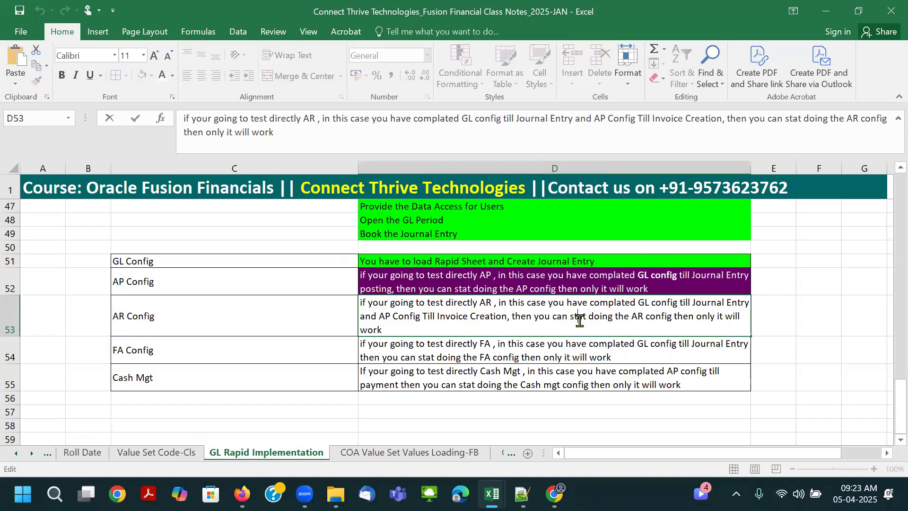
{"action": "type", "text": "start"}
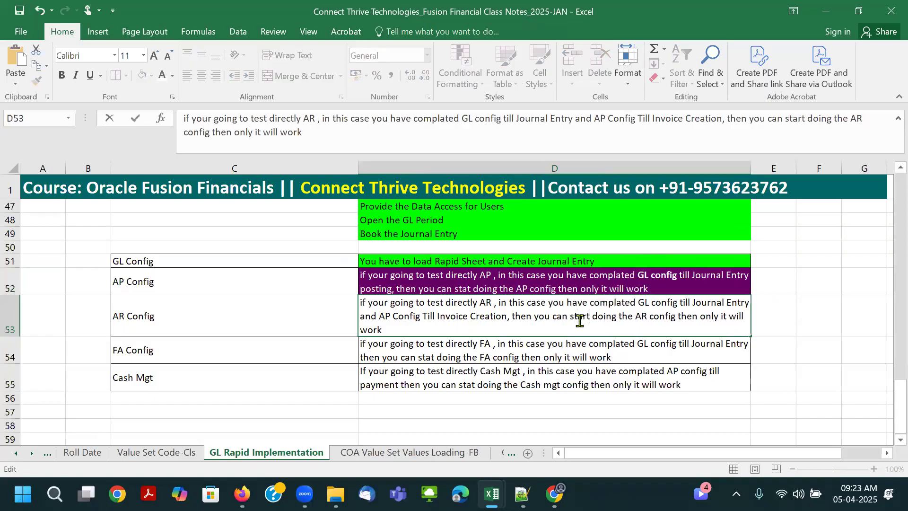
- Correct "stat" to "start" in the AP Config note in cell D52
{"action": "left_click", "coordinate": [638, 287]}
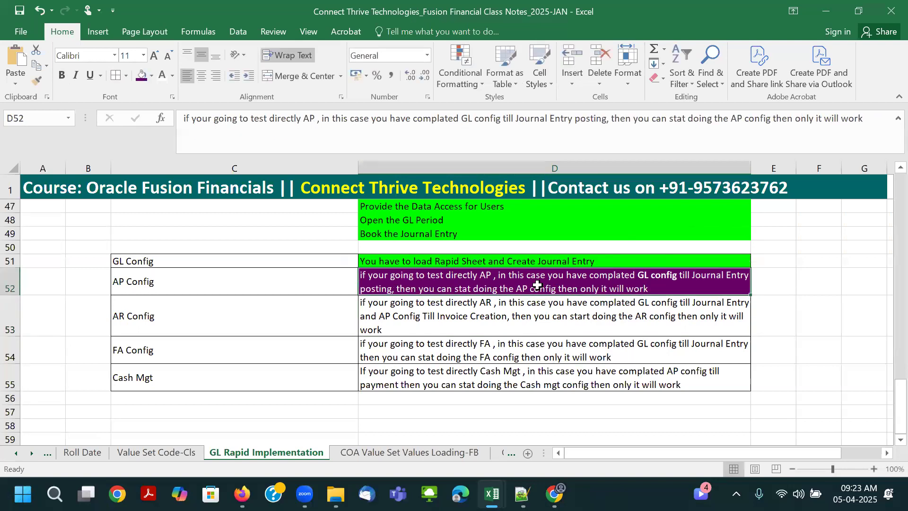
{"action": "double_click", "coordinate": [464, 288]}
{"action": "double_click", "coordinate": [463, 289]}
{"action": "type", "text": "start"}
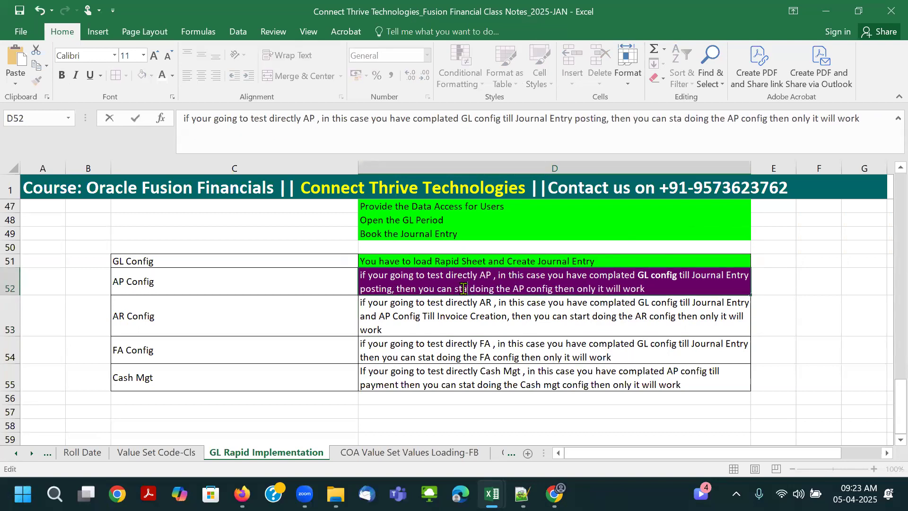
{"action": "left_click", "coordinate": [500, 303]}
{"action": "left_click", "coordinate": [568, 290]}
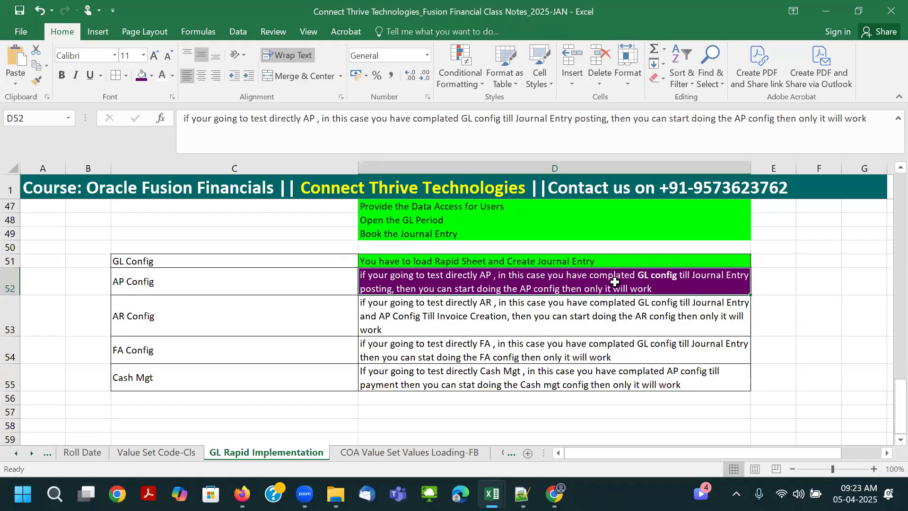
- Copy "posting," from the AP Config note and insert it after "Journal Entry" in the AR Config note in D53
{"action": "double_click", "coordinate": [392, 289]}
{"action": "left_click_drag", "start_coordinate": [394, 289], "coordinate": [344, 288]}
{"action": "key", "text": "ctrl+c"}
{"action": "key", "text": "Return"}
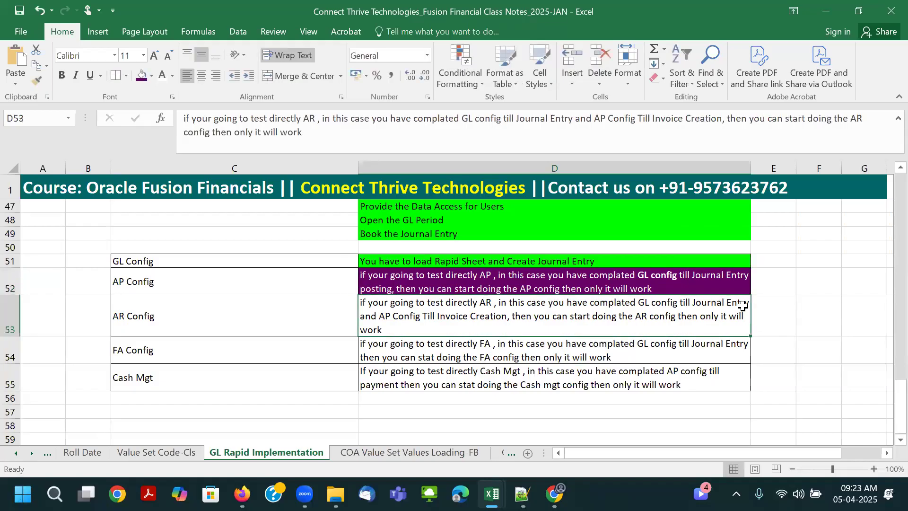
{"action": "double_click", "coordinate": [743, 304]}
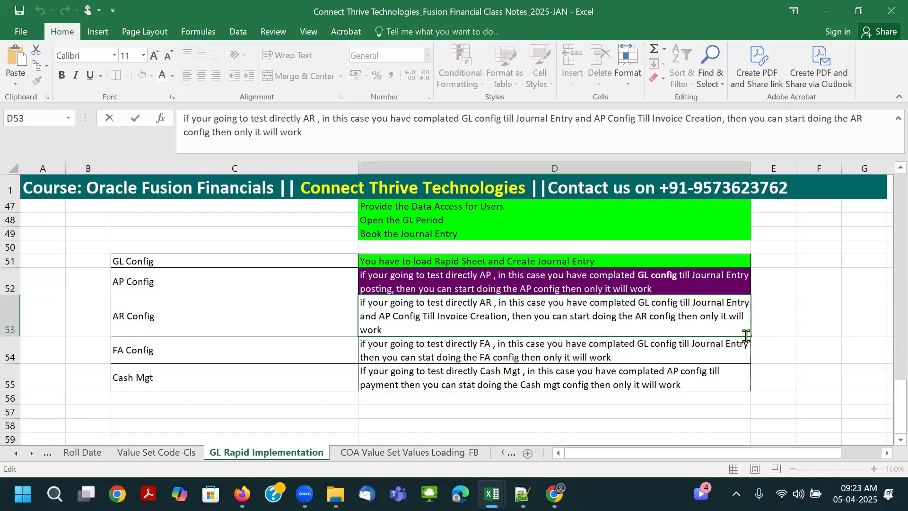
{"action": "key", "text": "ctrl+v"}
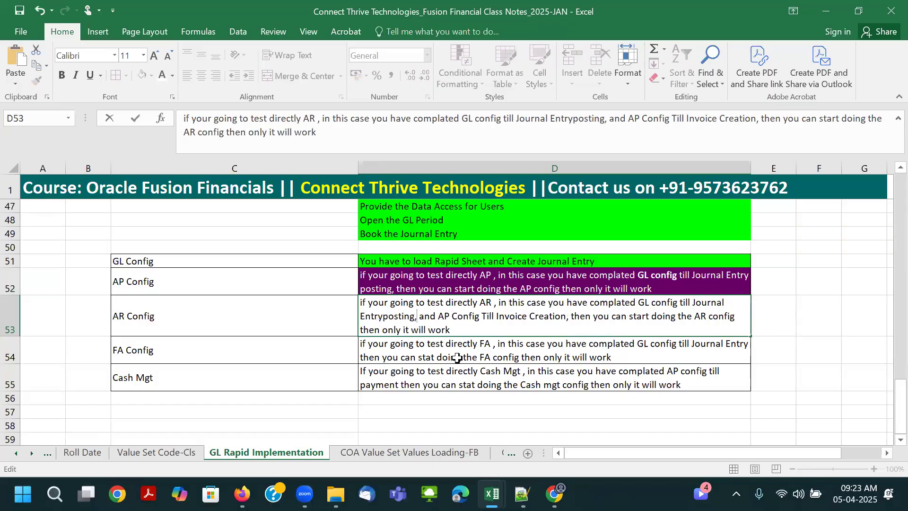
{"action": "left_click", "coordinate": [383, 317]}
- Insert "posting," after "Journal Entry" in the FA Config note in cell D54
{"action": "left_click", "coordinate": [613, 357]}
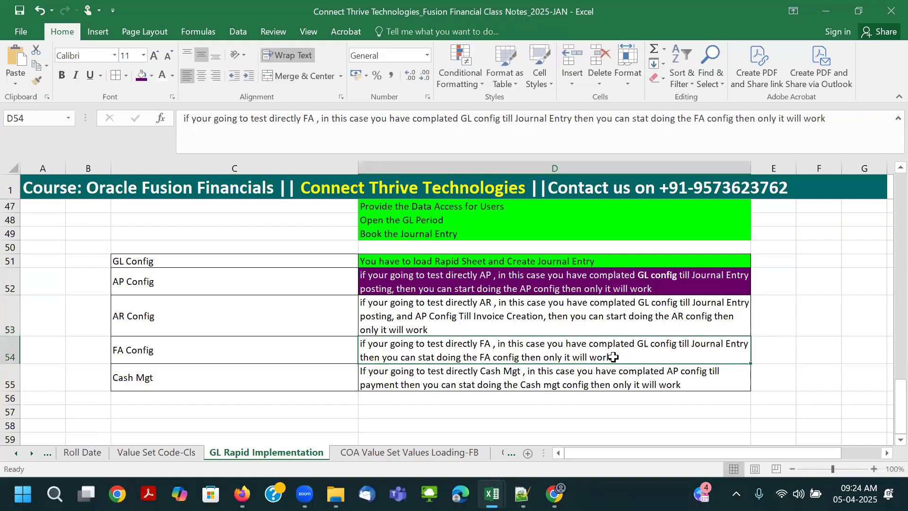
{"action": "double_click", "coordinate": [746, 344]}
{"action": "type", "text": "posting,"}
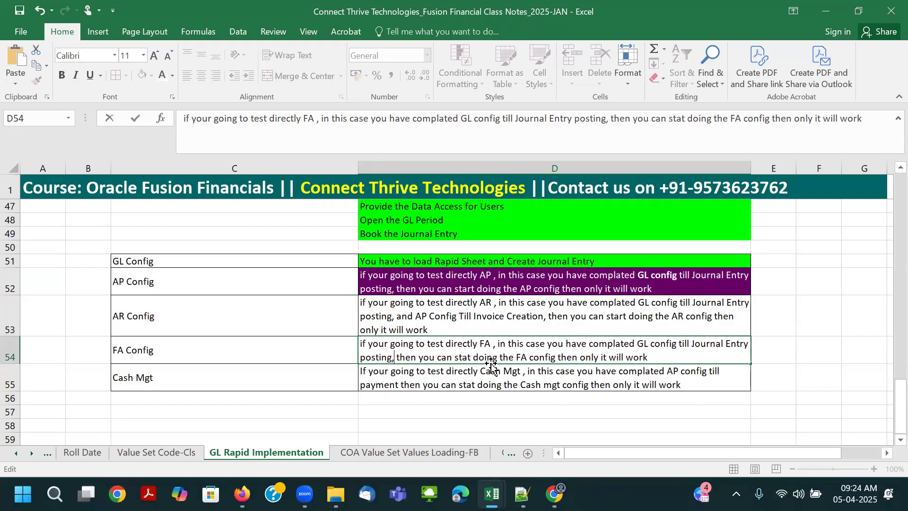
{"action": "left_click", "coordinate": [451, 386]}
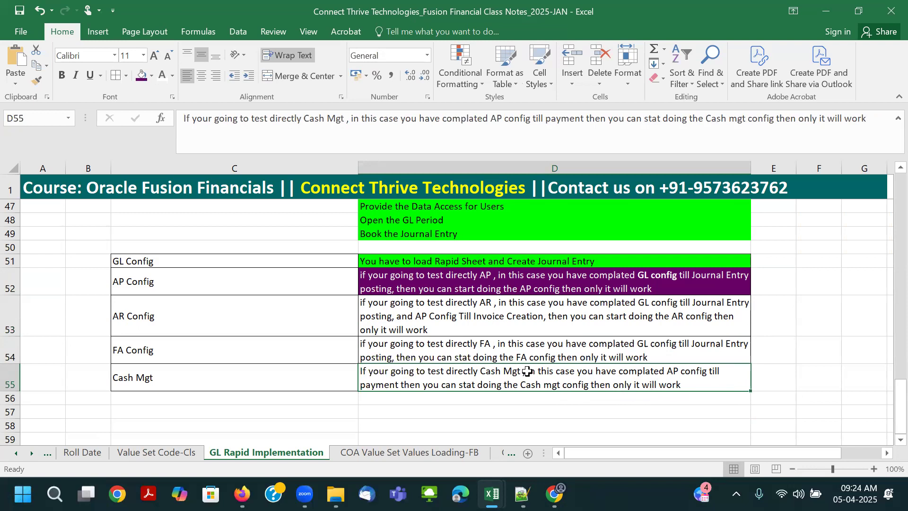
- Copy the GL config prerequisite wording from D54 into D55 after "Cash Mgt ," so it reads "in this case you have complated GL config till Journal Entry posting,"
{"action": "double_click", "coordinate": [563, 349]}
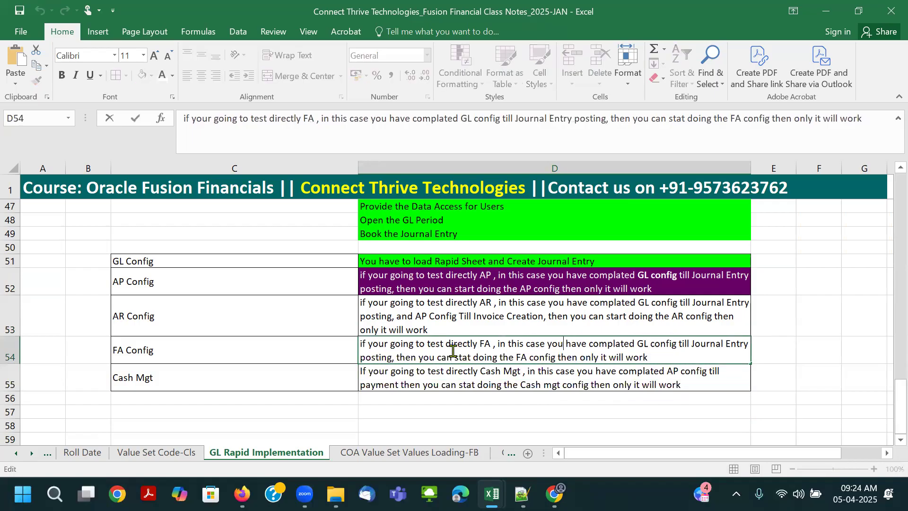
{"action": "left_click_drag", "start_coordinate": [499, 345], "coordinate": [396, 354]}
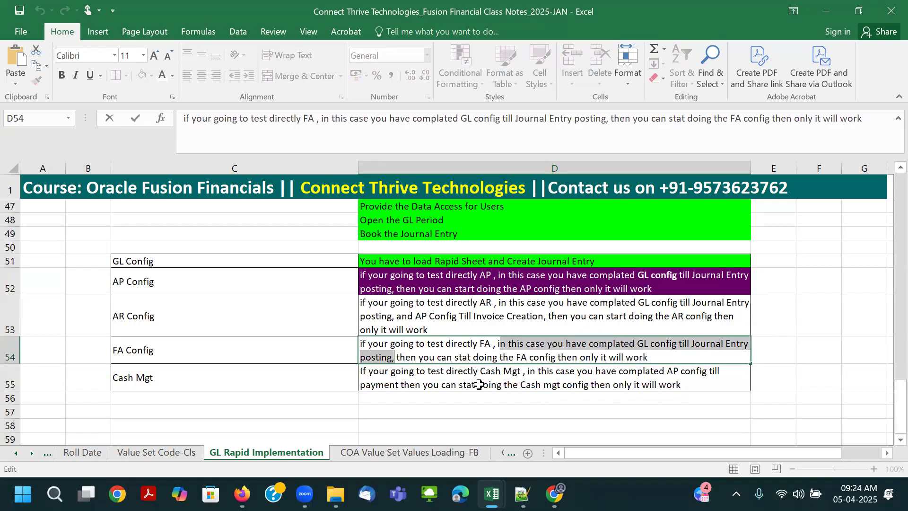
{"action": "double_click", "coordinate": [527, 369]}
{"action": "type", "text": "n this case you have complated GL config till Journal Entry posting,"}
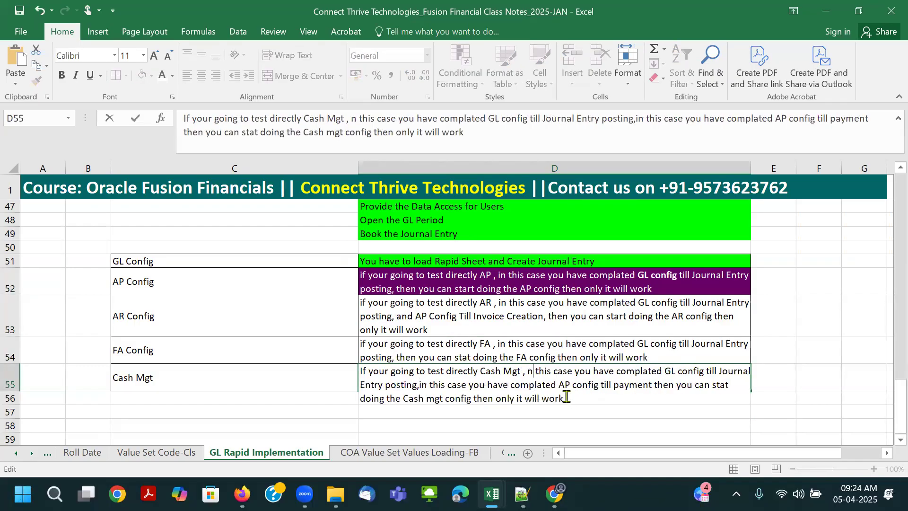
{"action": "type", "text": "i"}
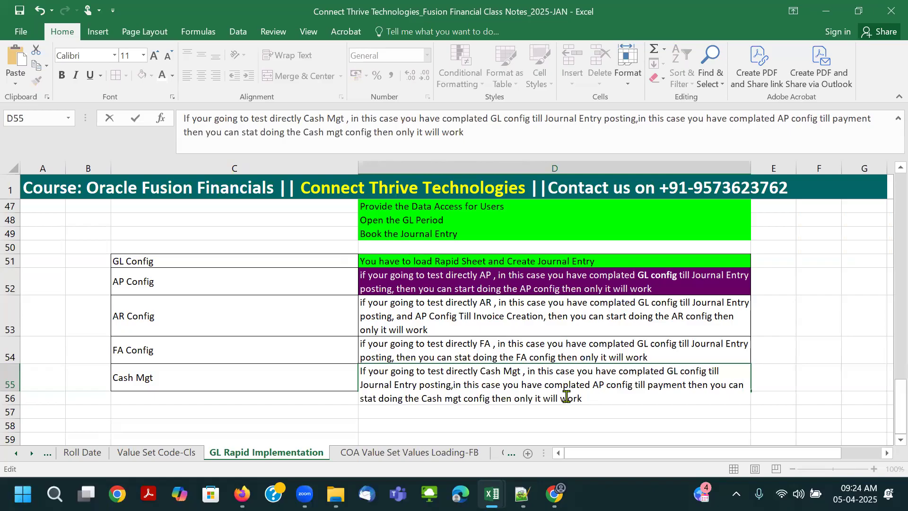
{"action": "key", "text": "ctrl+Return"}
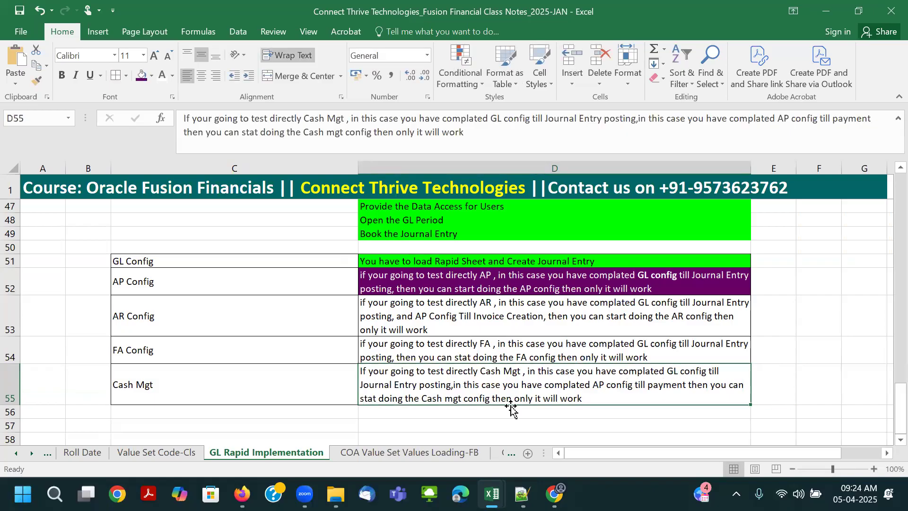
- Add a space after "posting," in the Cash Mgt note in D55 and replace the second "in this case" with "and"
{"action": "double_click", "coordinate": [454, 385]}
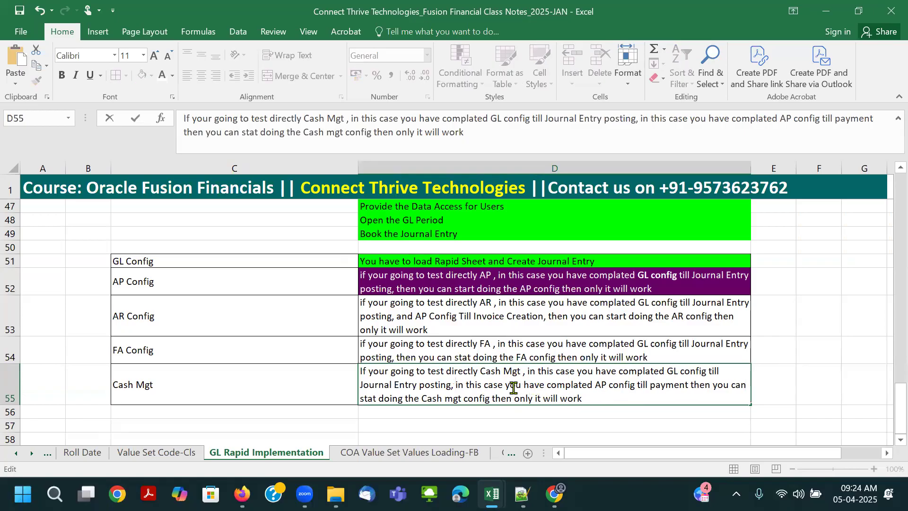
{"action": "left_click_drag", "start_coordinate": [503, 384], "coordinate": [460, 384]}
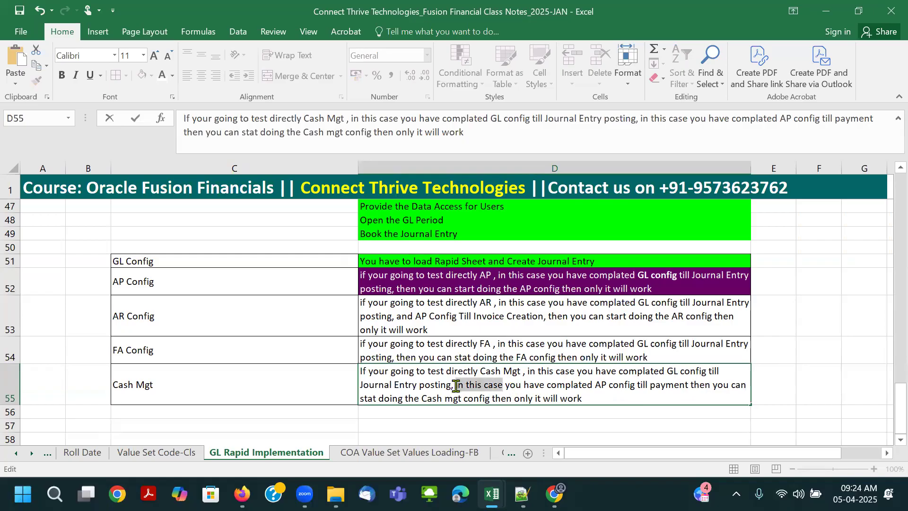
{"action": "type", "text": "and"}
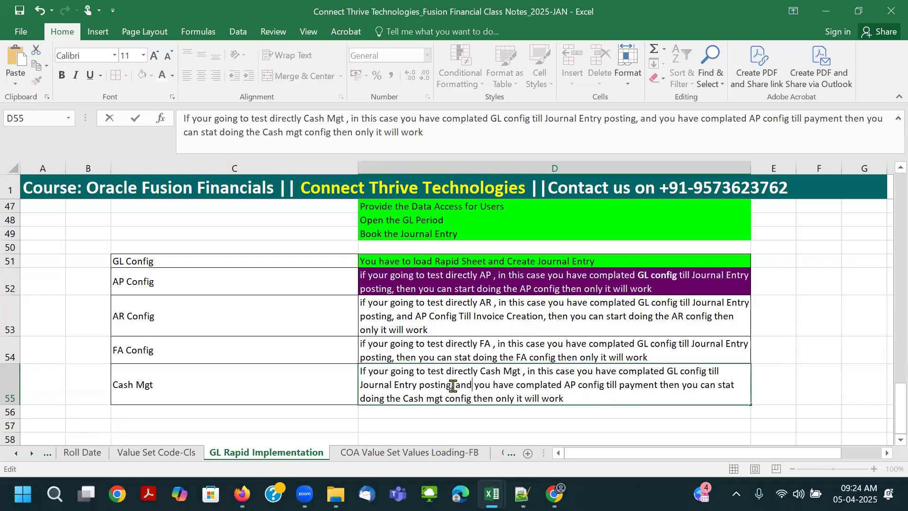
{"action": "key", "text": "Tab"}
{"action": "left_click", "coordinate": [627, 394]}
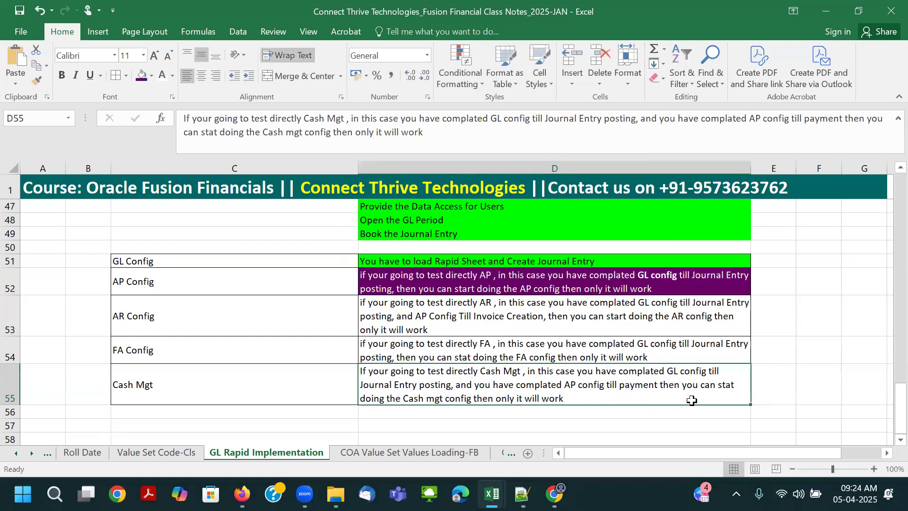
- Correct "stat" to "start" in the Cash Mgt note in cell D55
{"action": "double_click", "coordinate": [721, 385]}
{"action": "key", "text": "Delete"}
{"action": "key", "text": "Delete"}
{"action": "type", "text": "art"}
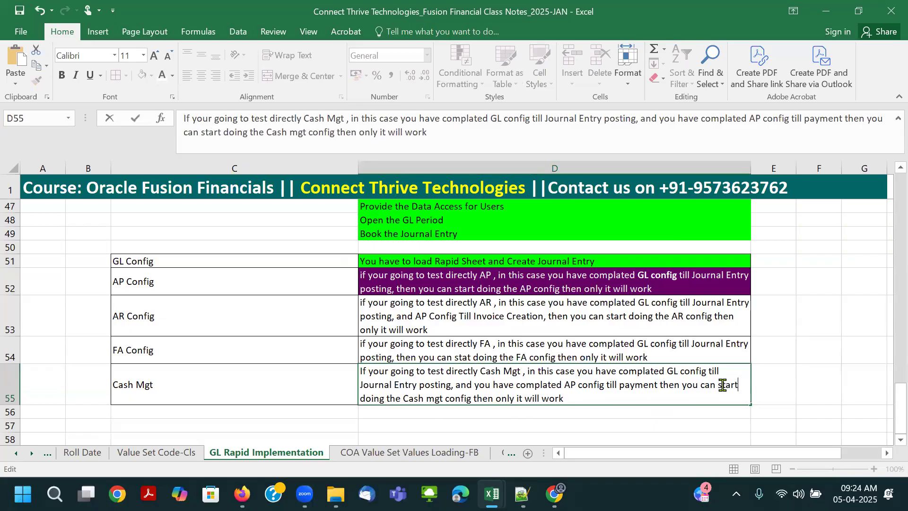
{"action": "key", "text": "ctrl+Return"}
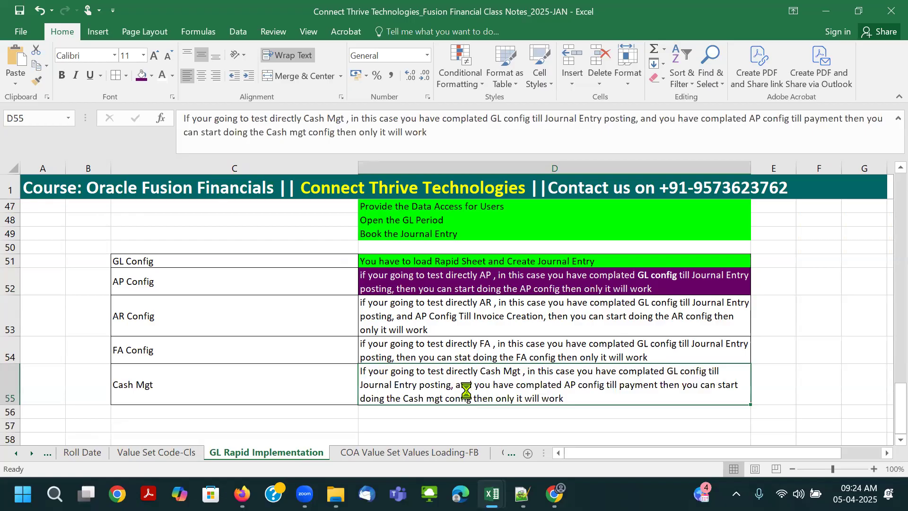
- Fill cells D55 and D53 with black and set the text of the AR Config note in D53 to yellow
{"action": "left_click", "coordinate": [151, 76]}
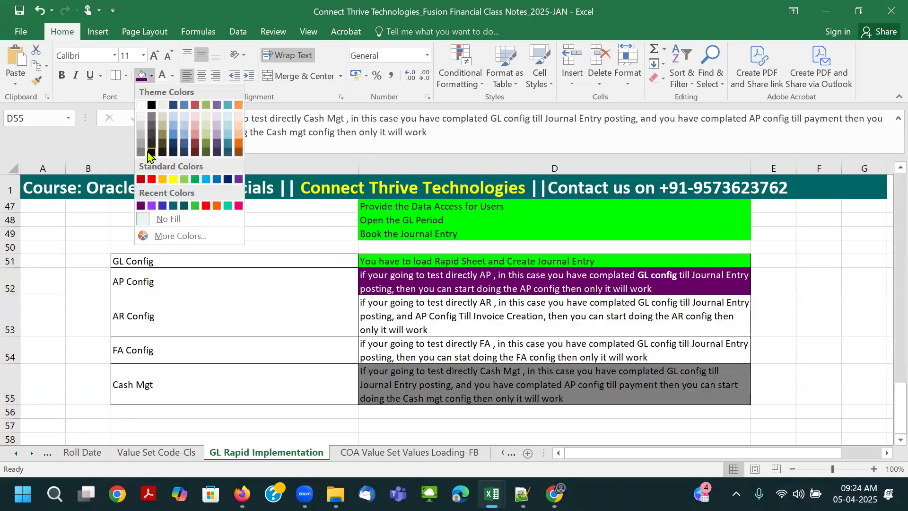
{"action": "left_click", "coordinate": [150, 152]}
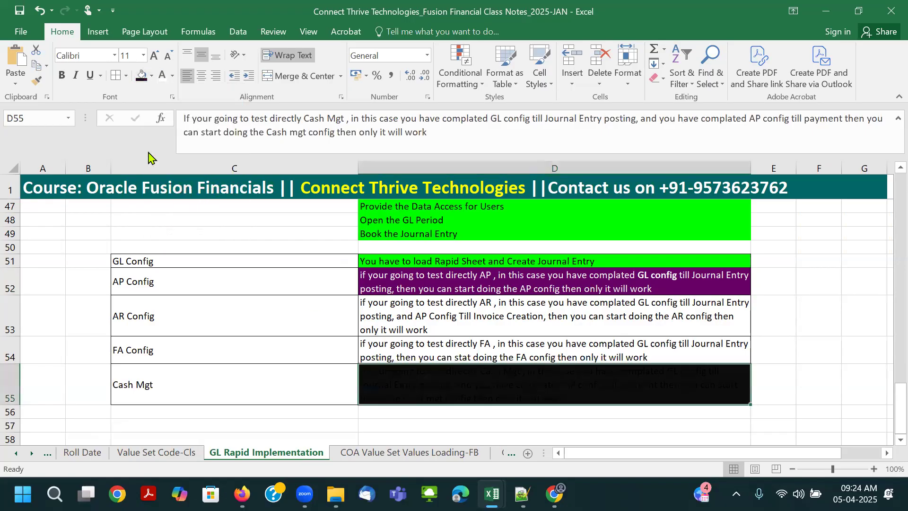
{"action": "left_click", "coordinate": [415, 329]}
{"action": "left_click", "coordinate": [141, 76]}
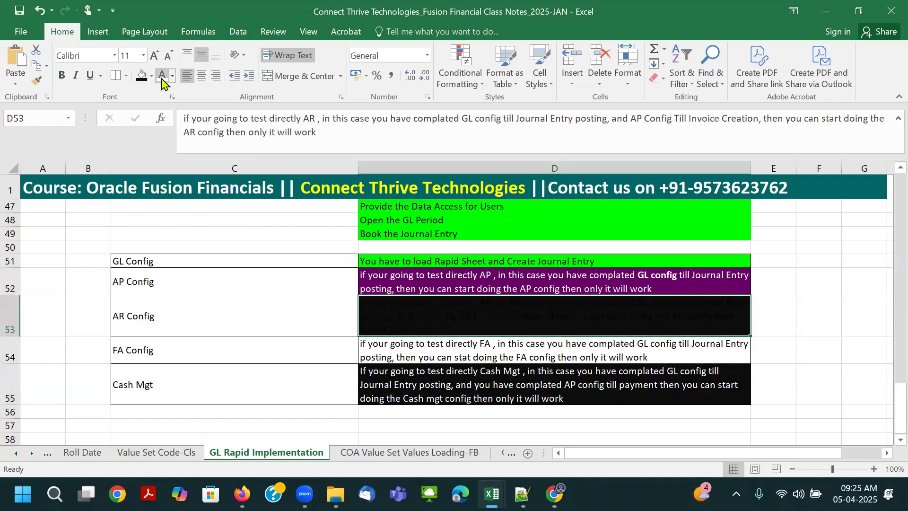
{"action": "left_click", "coordinate": [172, 75]}
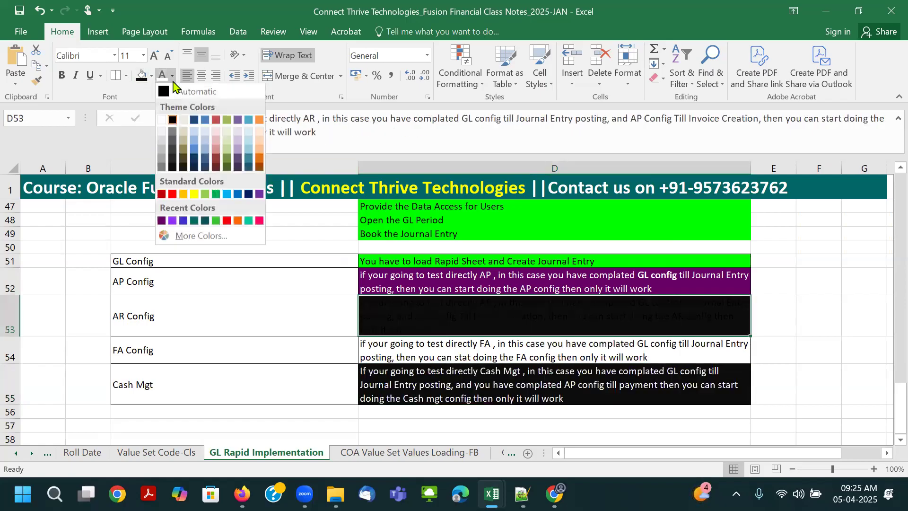
{"action": "left_click", "coordinate": [192, 185]}
- Give the FA Config note in D54 a dark teal fill with yellow text and save the workbook
{"action": "left_click", "coordinate": [449, 347]}
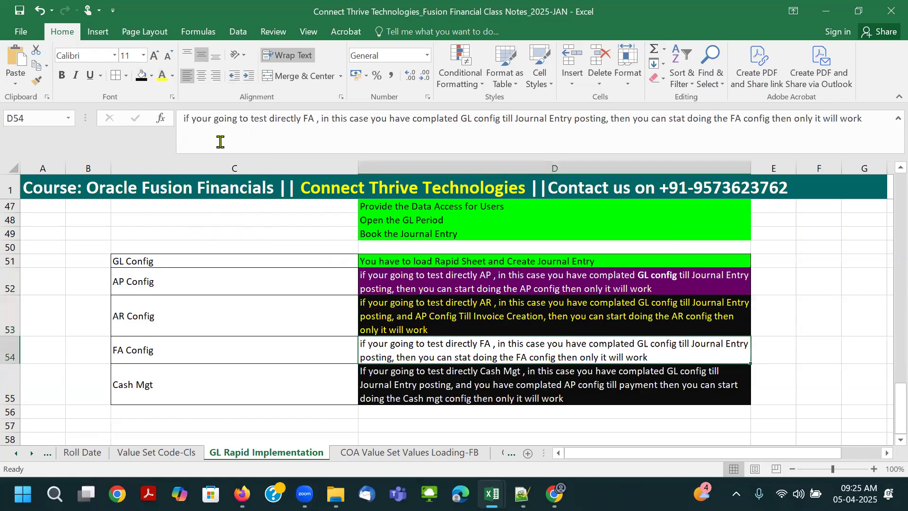
{"action": "left_click", "coordinate": [152, 76]}
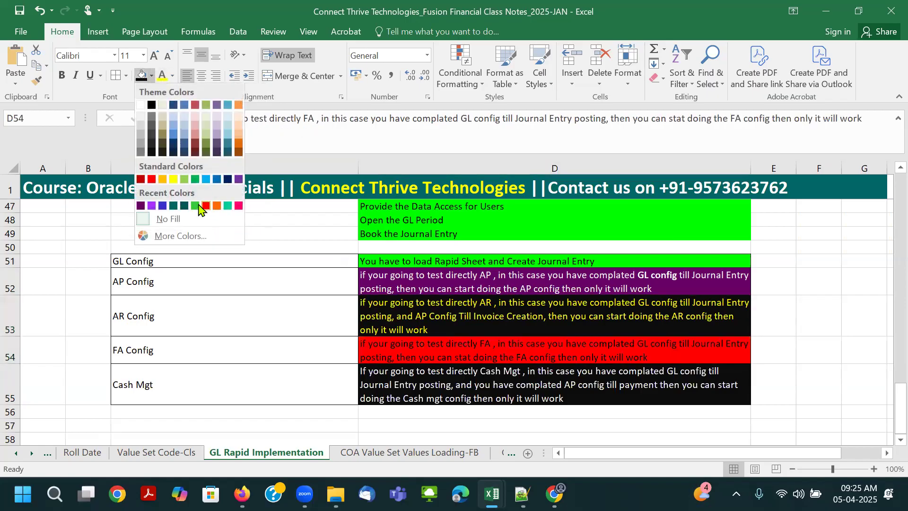
{"action": "left_click", "coordinate": [185, 205]}
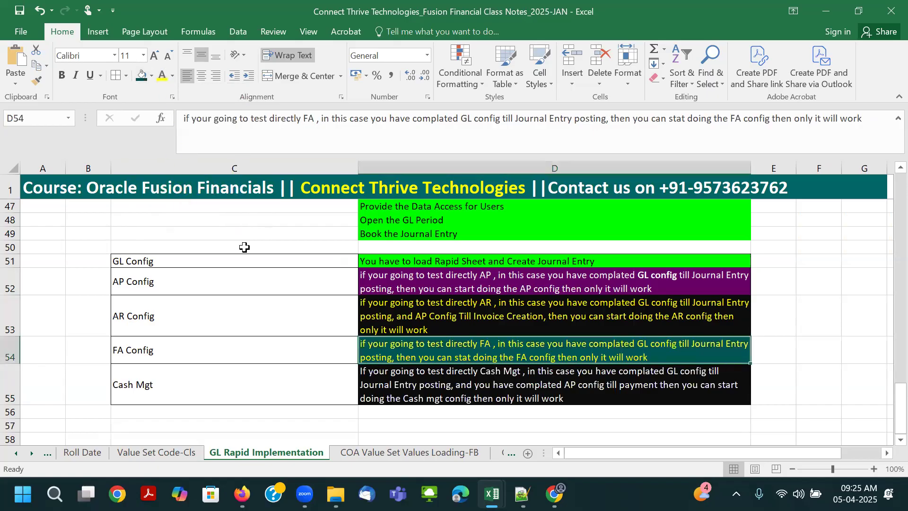
{"action": "left_click", "coordinate": [522, 380]}
{"action": "left_click", "coordinate": [466, 352]}
{"action": "key", "text": "ctrl+s"}
- Review the AP, AR and Cash Mgt notes, highlighting the Cash Mgt wording from "and you have complated AP config" to the end
{"action": "left_click", "coordinate": [401, 293]}
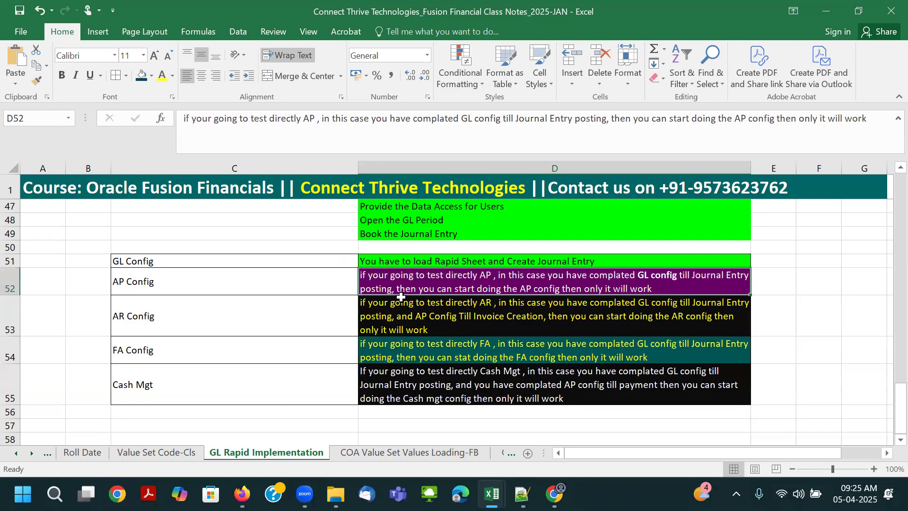
{"action": "left_click", "coordinate": [448, 321]}
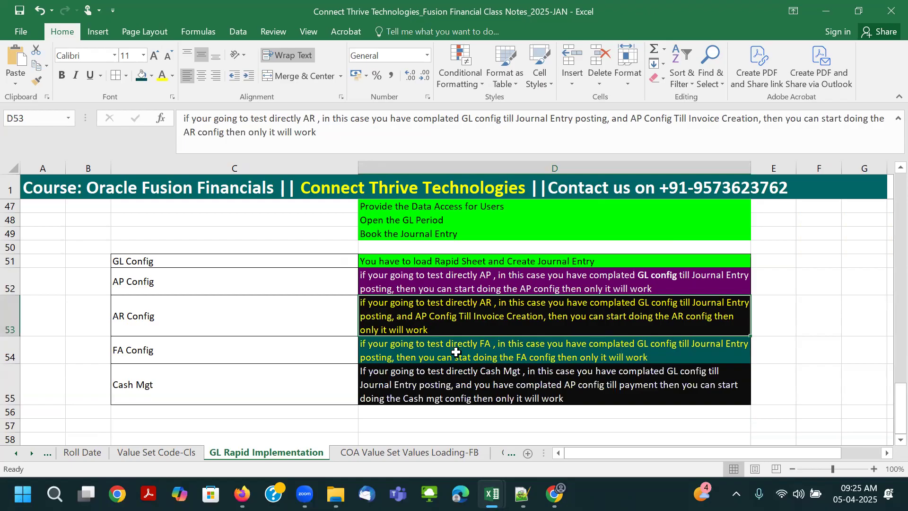
{"action": "left_click", "coordinate": [461, 374]}
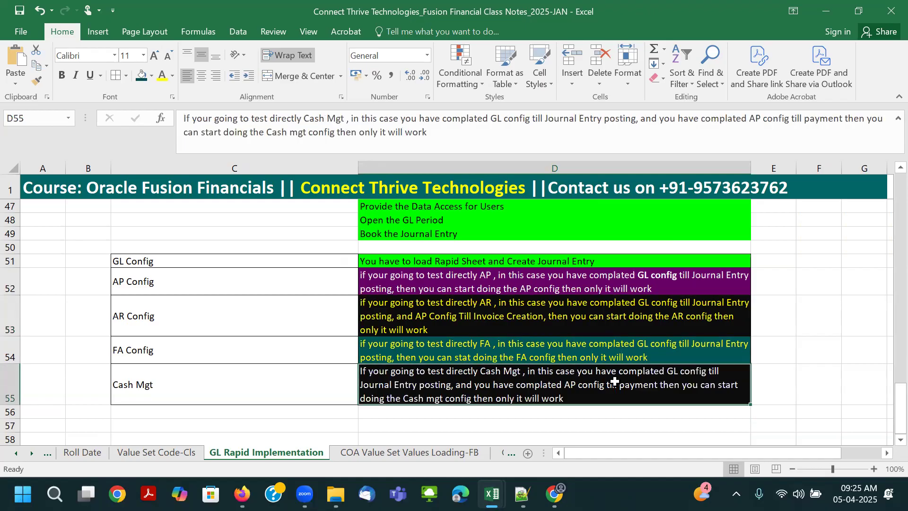
{"action": "double_click", "coordinate": [453, 385]}
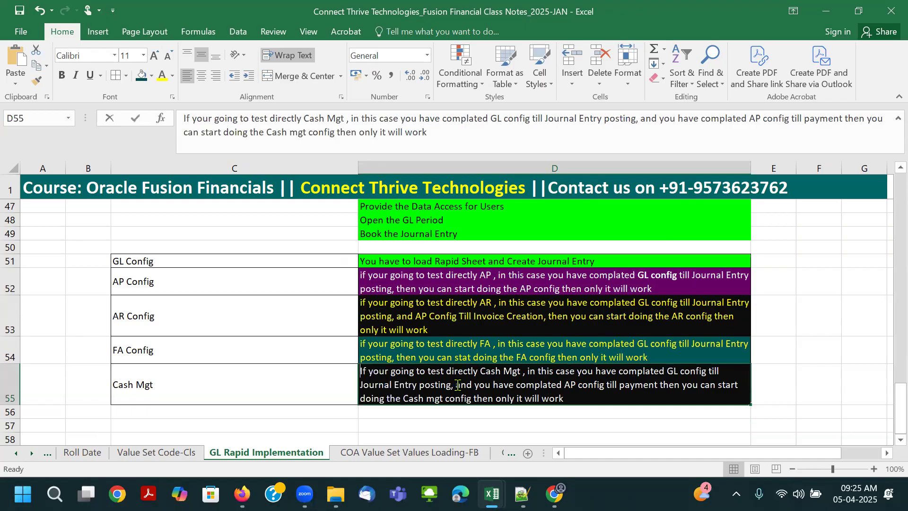
{"action": "left_click_drag", "start_coordinate": [453, 386], "coordinate": [652, 385]}
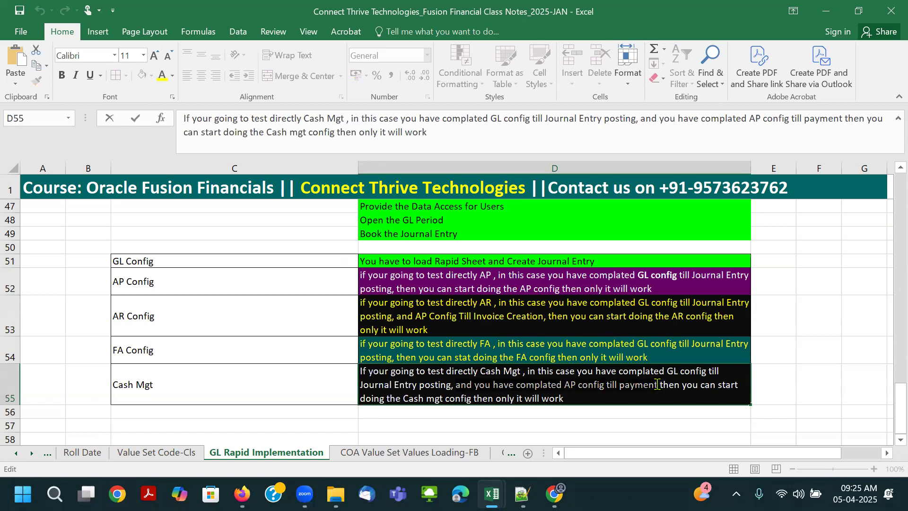
{"action": "left_click_drag", "start_coordinate": [654, 385], "coordinate": [602, 400]}
{"action": "key", "text": "ctrl+c"}
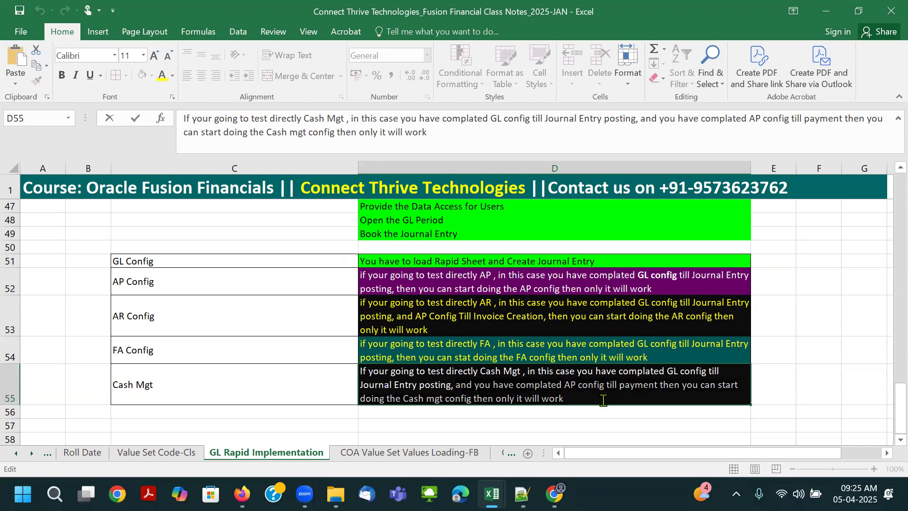
- Replace the end of the AR Config note in D53 with the copied Cash Mgt wording and change "Cash mgt" to "AR"
{"action": "left_click", "coordinate": [510, 326]}
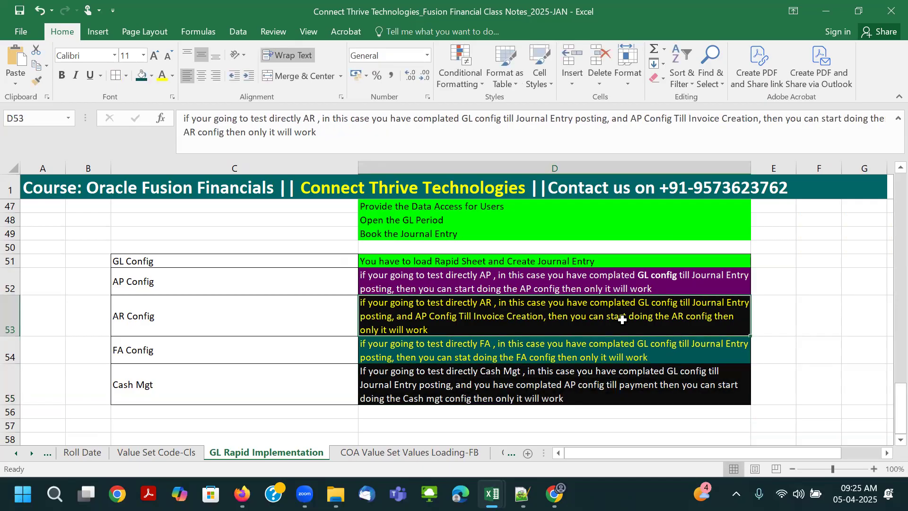
{"action": "double_click", "coordinate": [426, 317]}
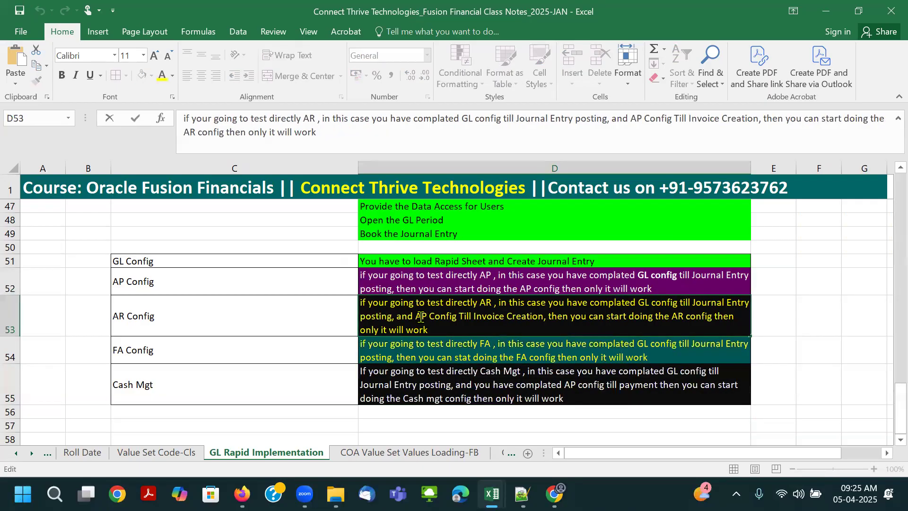
{"action": "left_click_drag", "start_coordinate": [424, 320], "coordinate": [433, 329]}
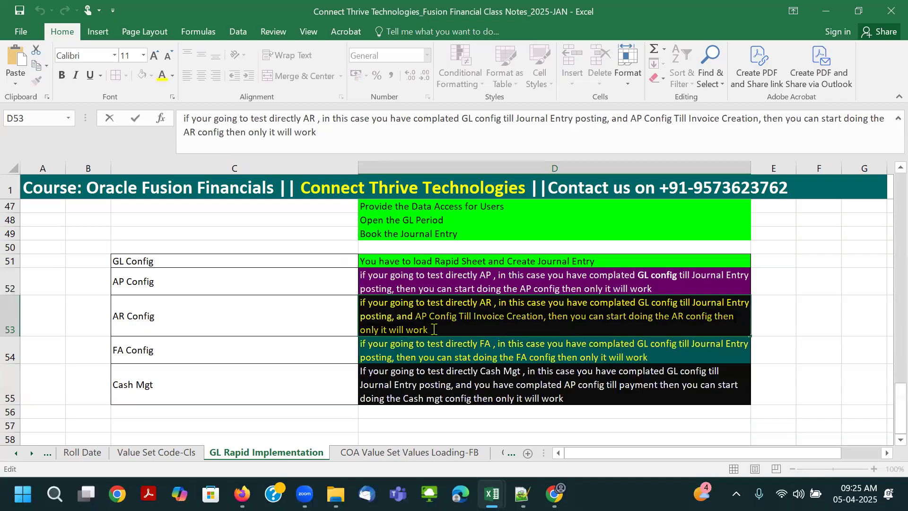
{"action": "key", "text": "ctrl+v"}
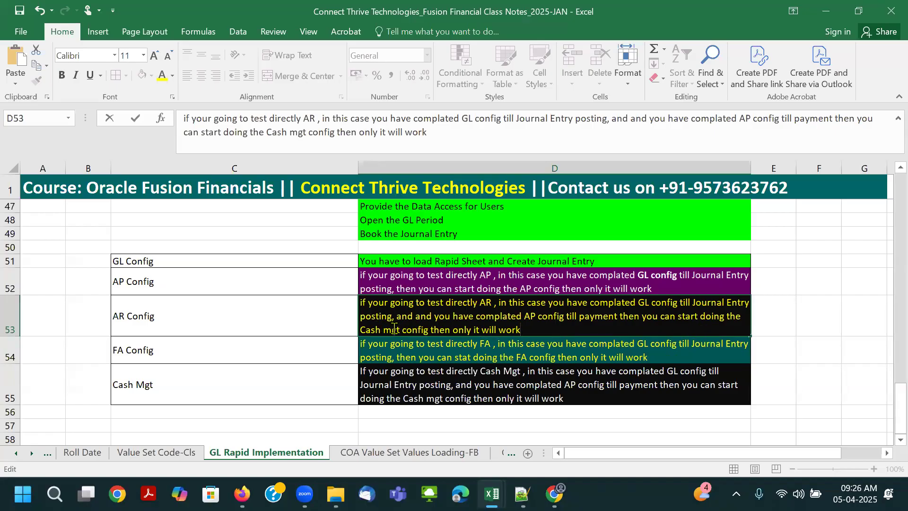
{"action": "left_click_drag", "start_coordinate": [400, 327], "coordinate": [358, 328]}
{"action": "type", "text": "AR"}
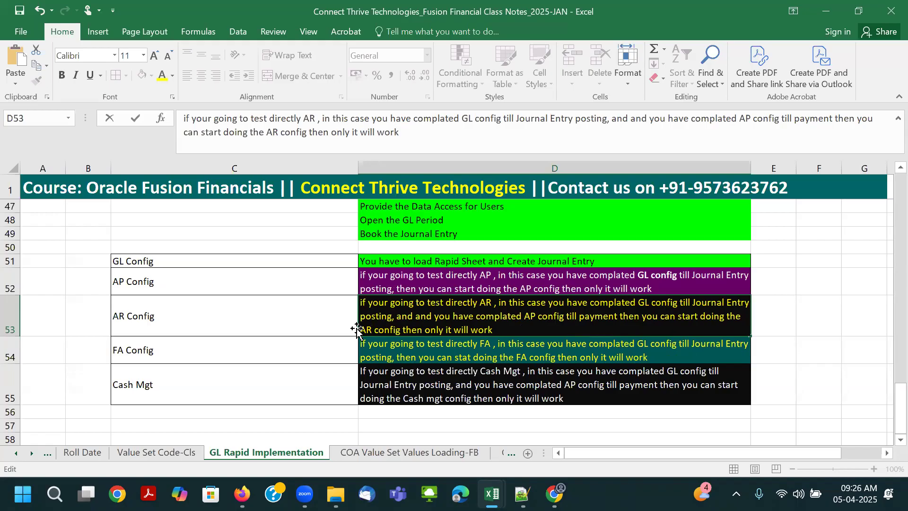
{"action": "key", "text": "Tab"}
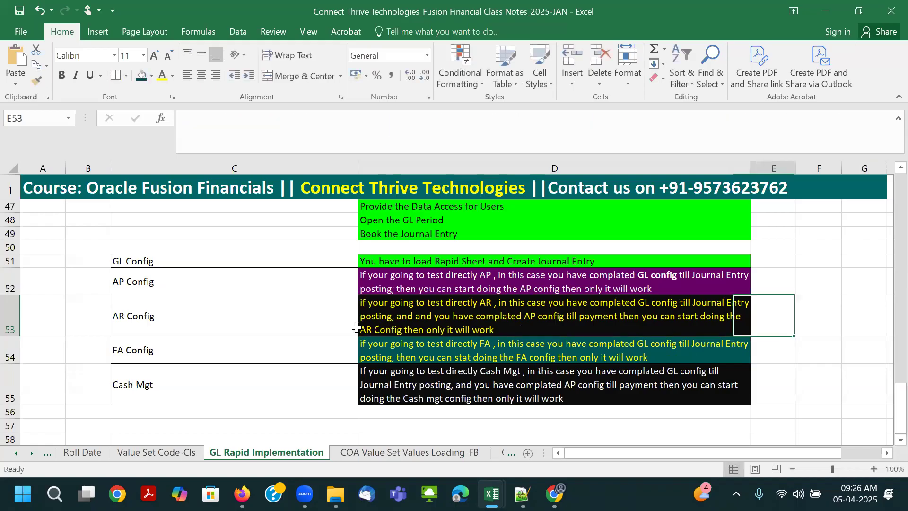
- Bold and centre the config labels in C51:C55 and reduce the formula bar's height
{"action": "left_click", "coordinate": [460, 325]}
{"action": "left_click_drag", "start_coordinate": [150, 257], "coordinate": [187, 383]}
{"action": "key", "text": "ctrl+b"}
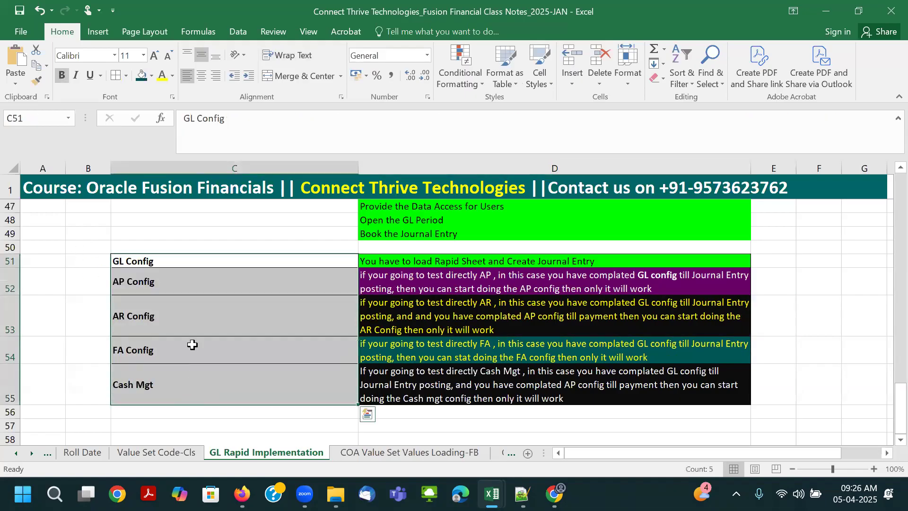
{"action": "left_click", "coordinate": [201, 76]}
{"action": "left_click", "coordinate": [260, 358]}
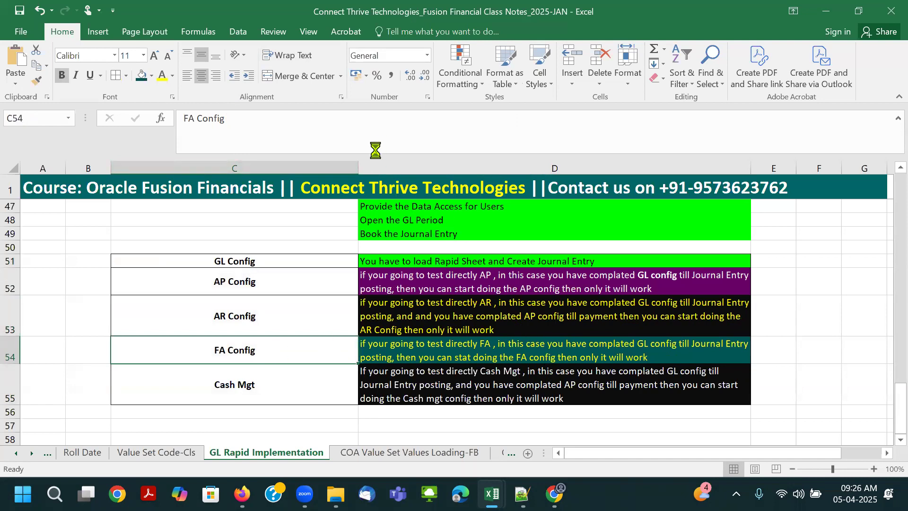
{"action": "key", "text": "Right"}
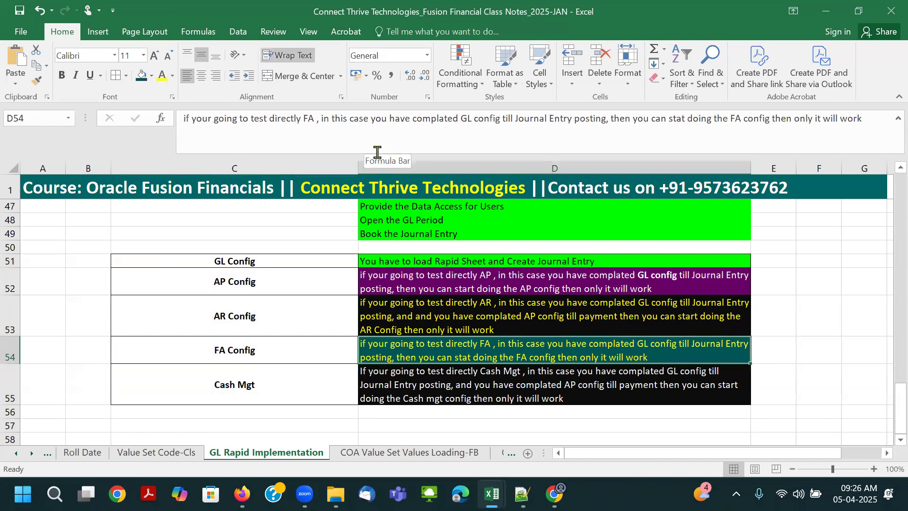
{"action": "left_click_drag", "start_coordinate": [378, 153], "coordinate": [379, 143]}
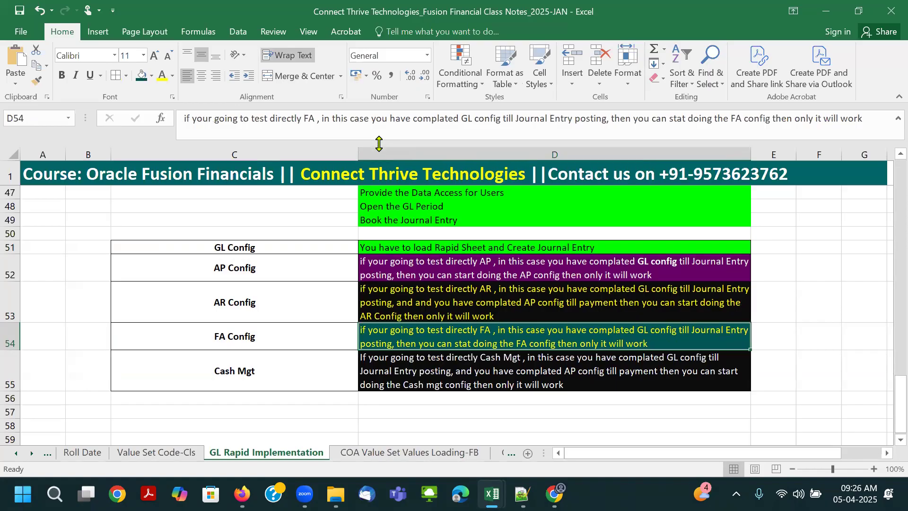
{"action": "left_click", "coordinate": [330, 230]}
- Switch to the open journal in Oracle Fusion, refresh the projected balances and copy the journal batch name
{"action": "key", "text": "alt+Tab"}
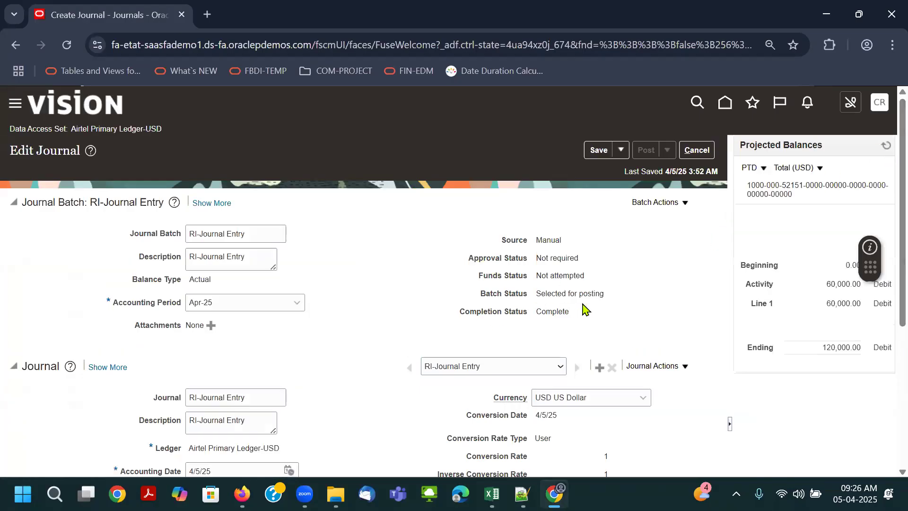
{"action": "left_click", "coordinate": [886, 146]}
{"action": "scroll", "coordinate": [588, 297], "scroll_direction": "down", "scroll_amount": 1}
{"action": "scroll", "coordinate": [588, 297], "scroll_direction": "down", "scroll_amount": 4}
{"action": "scroll", "coordinate": [589, 301], "scroll_direction": "up", "scroll_amount": 5}
{"action": "left_click", "coordinate": [887, 147]}
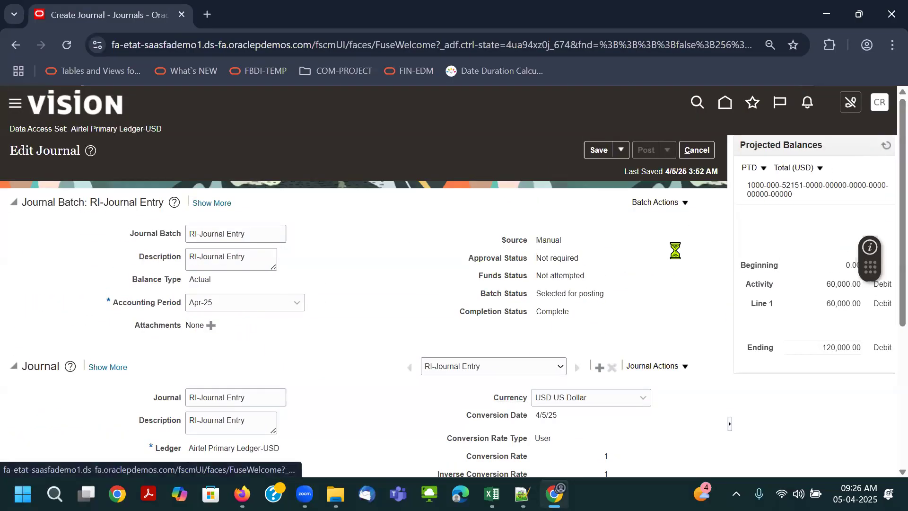
{"action": "triple_click", "coordinate": [247, 232]}
{"action": "key", "text": "ctrl+c"}
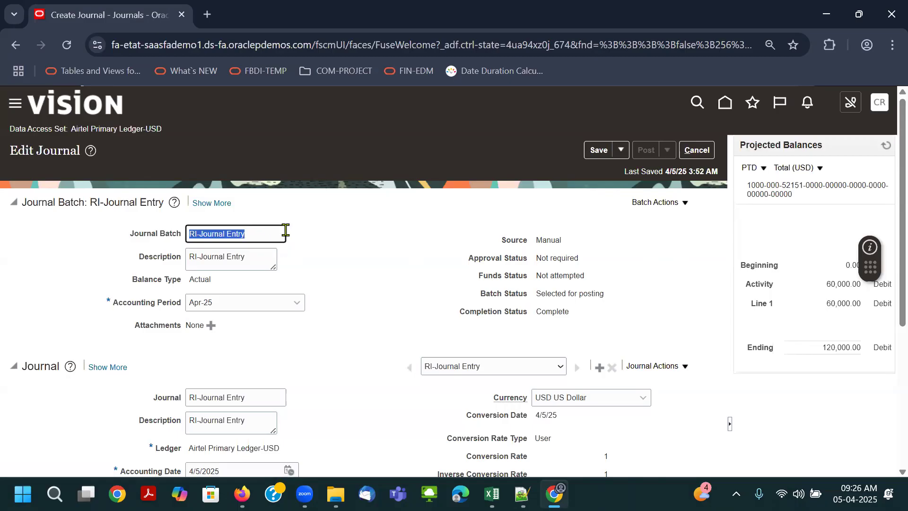
- Try to save and close the RI-Journal Entry journal
{"action": "left_click", "coordinate": [621, 150]}
{"action": "left_click", "coordinate": [615, 171]}
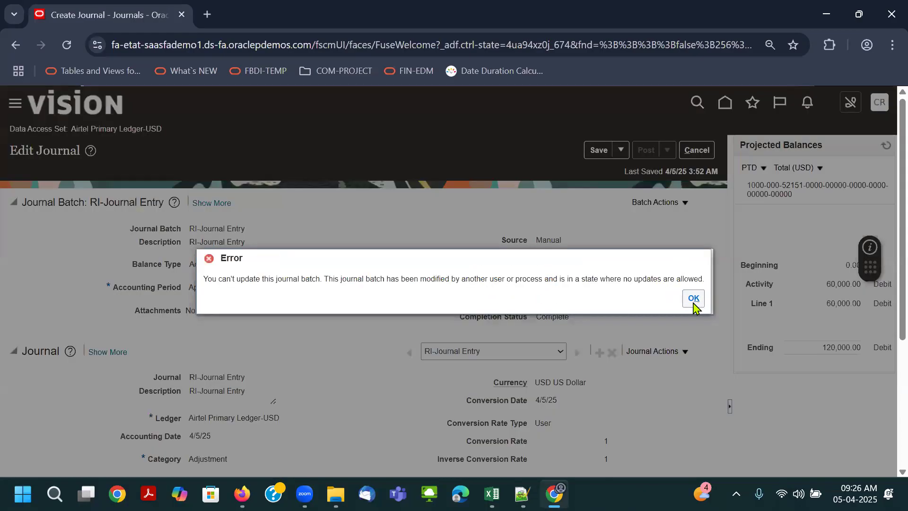
{"action": "left_click", "coordinate": [691, 298]}
- Open Manage Journals and search for journal batches starting with RI-Journal Entry
{"action": "left_click", "coordinate": [883, 227]}
{"action": "left_click", "coordinate": [788, 146]}
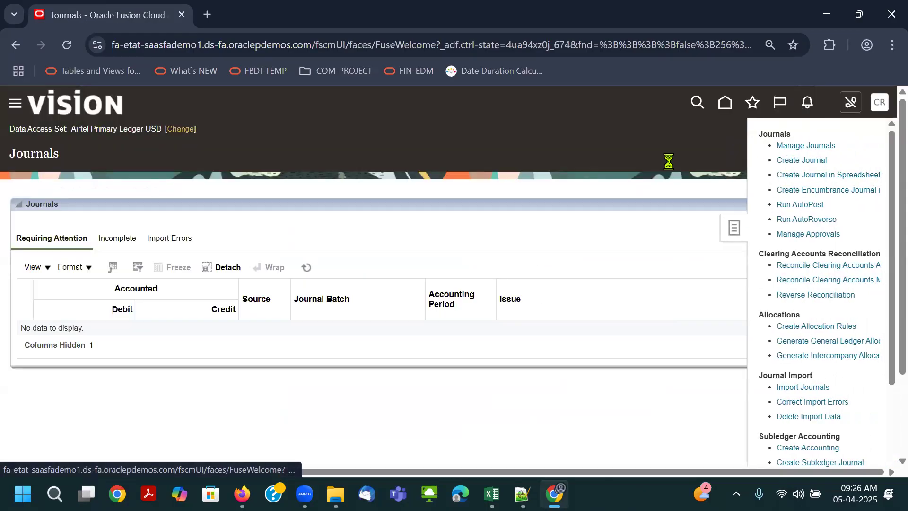
{"action": "left_click", "coordinate": [463, 233]}
{"action": "left_click", "coordinate": [449, 253]}
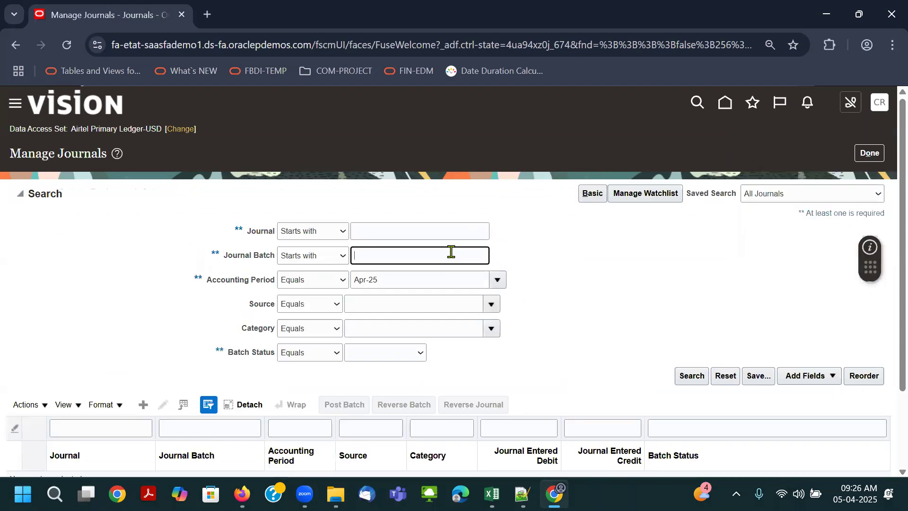
{"action": "key", "text": "ctrl+v"}
{"action": "left_click", "coordinate": [691, 375]}
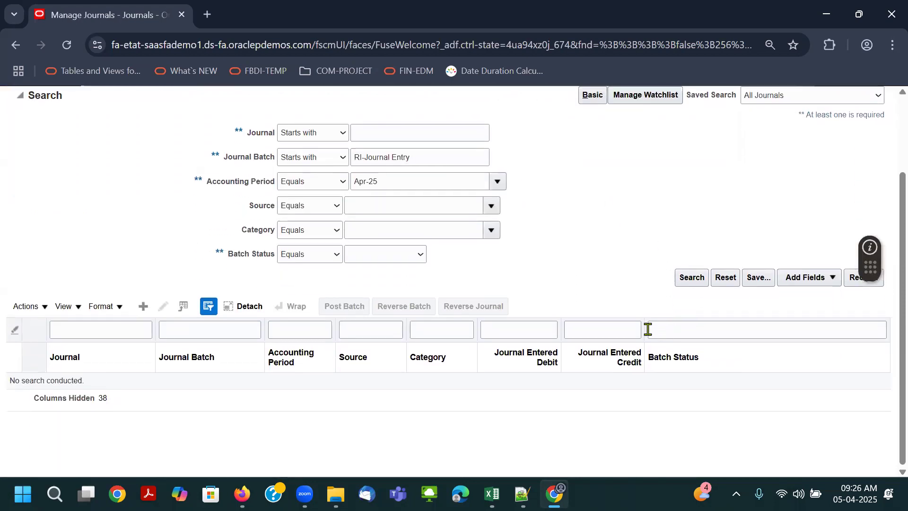
- Open the RI-Journal Entry journal from the results and highlight its batch status
{"action": "left_click", "coordinate": [81, 311]}
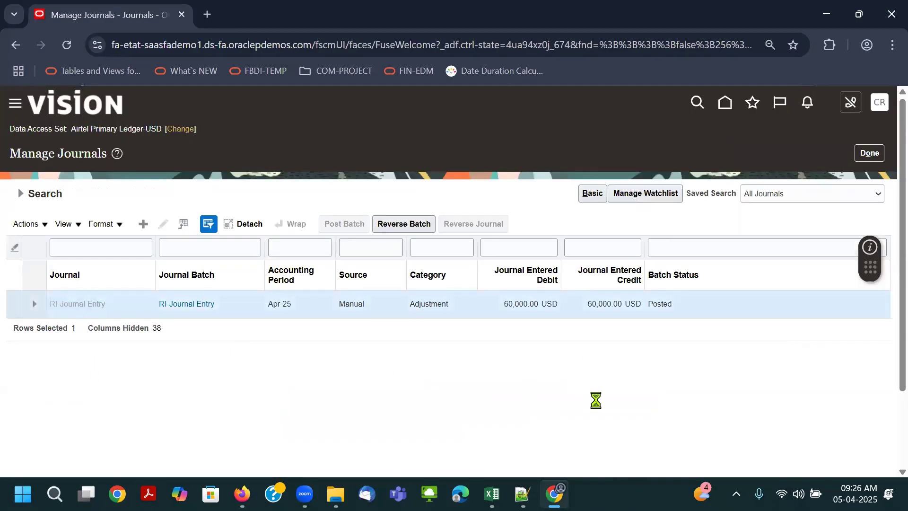
{"action": "left_click_drag", "start_coordinate": [539, 286], "coordinate": [580, 297]}
{"action": "scroll", "coordinate": [632, 357], "scroll_direction": "down", "scroll_amount": 4}
{"action": "scroll", "coordinate": [631, 360], "scroll_direction": "up", "scroll_amount": 4}
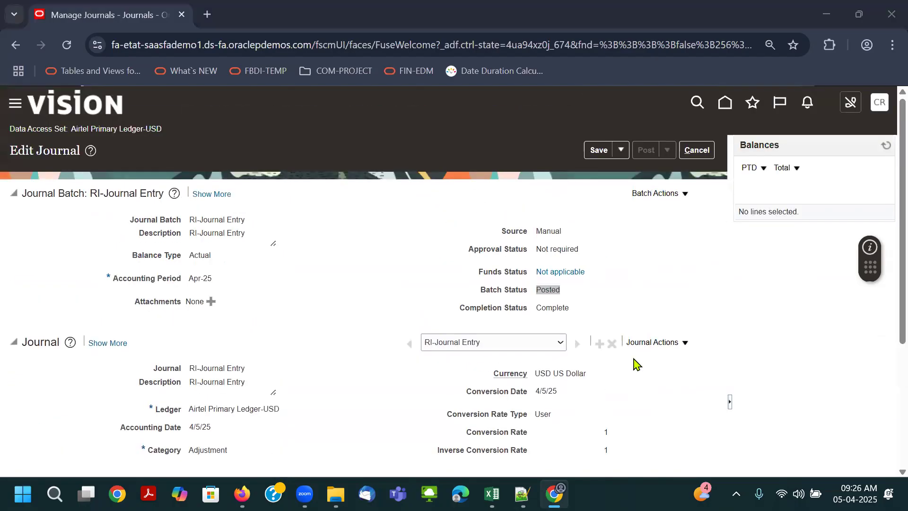
- Switch to the Excel class notes, highlight the notes in D52:D55 and review the GL Rapid Implementation sheet up to its beginning
{"action": "key", "text": "alt+Tab"}
{"action": "left_click_drag", "start_coordinate": [411, 263], "coordinate": [411, 370]}
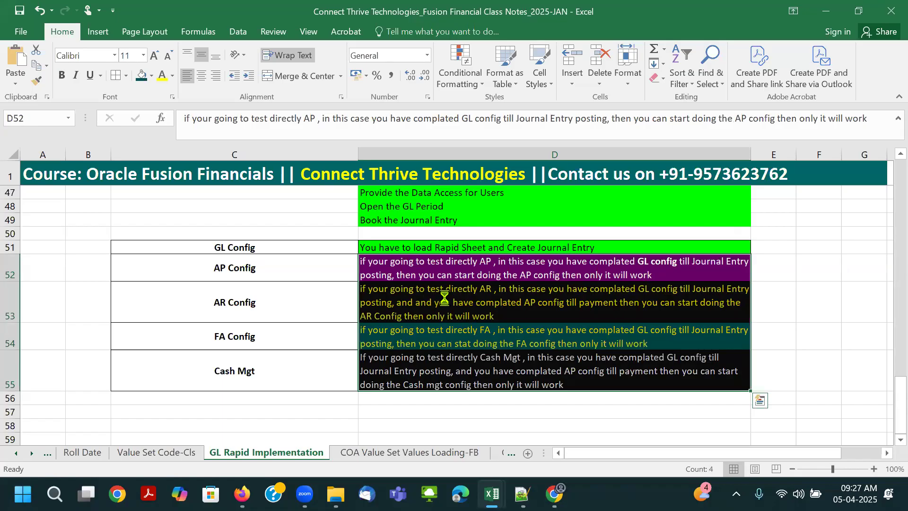
{"action": "key", "text": "alt+Tab"}
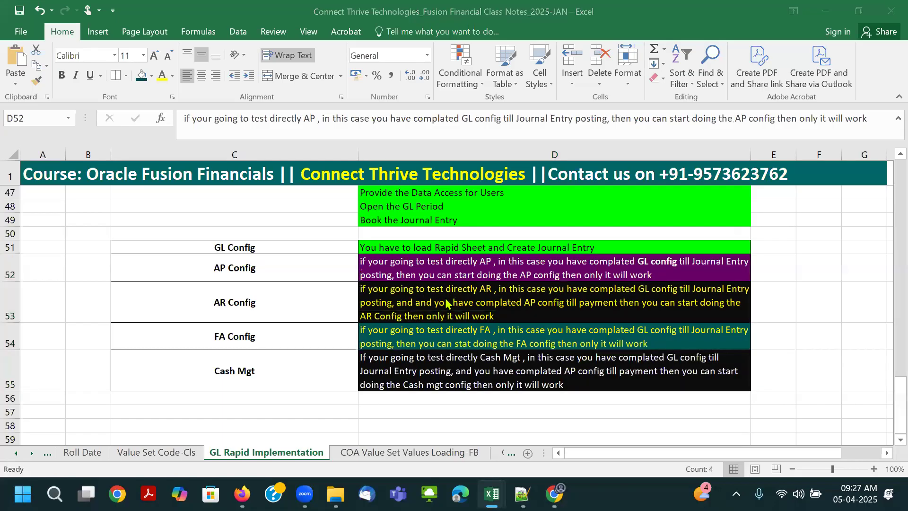
{"action": "key", "text": "alt+Tab"}
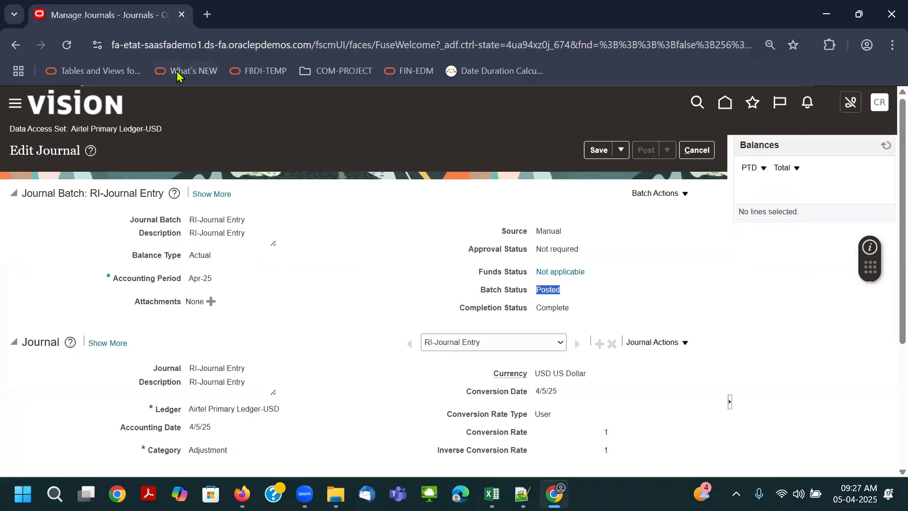
{"action": "key", "text": "alt+Tab"}
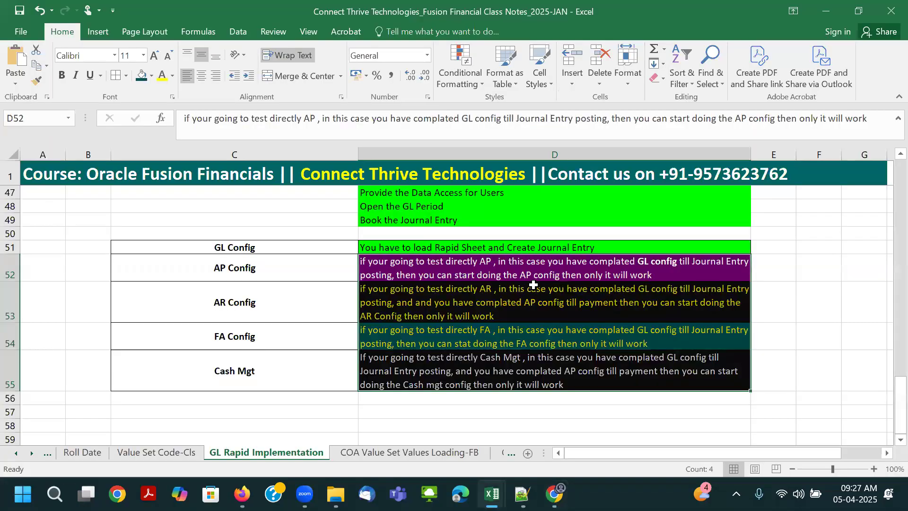
{"action": "left_click", "coordinate": [534, 286]}
{"action": "scroll", "coordinate": [543, 293], "scroll_direction": "up", "scroll_amount": 15}
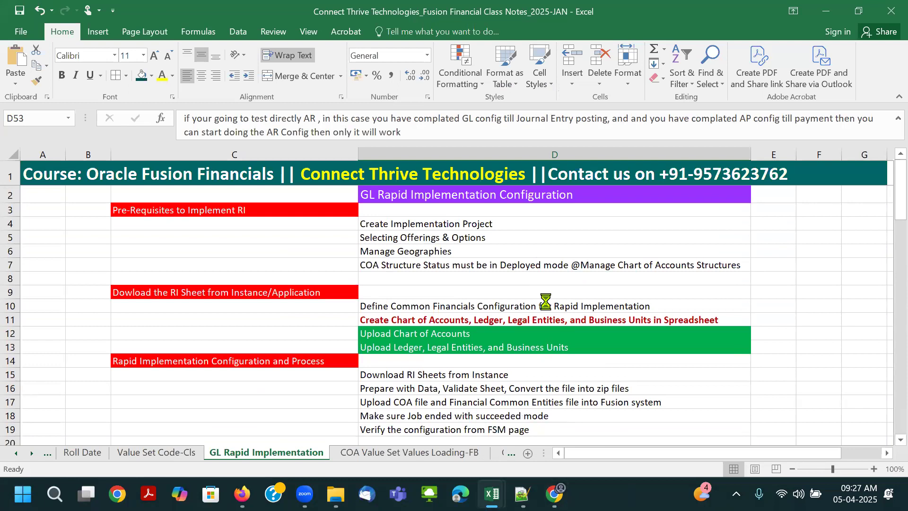
{"action": "left_click", "coordinate": [545, 302]}
- Switch to Oracle Fusion and return to the home page
{"action": "key", "text": "alt+Tab"}
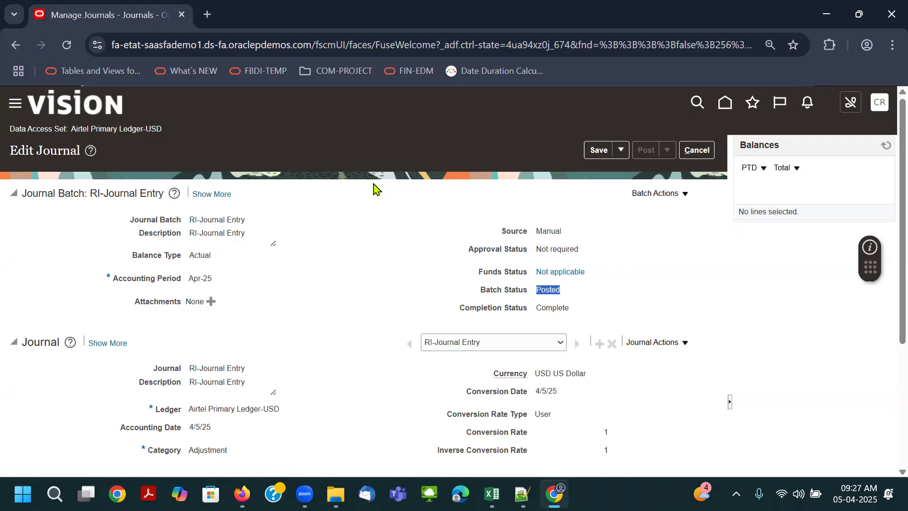
{"action": "left_click", "coordinate": [727, 104]}
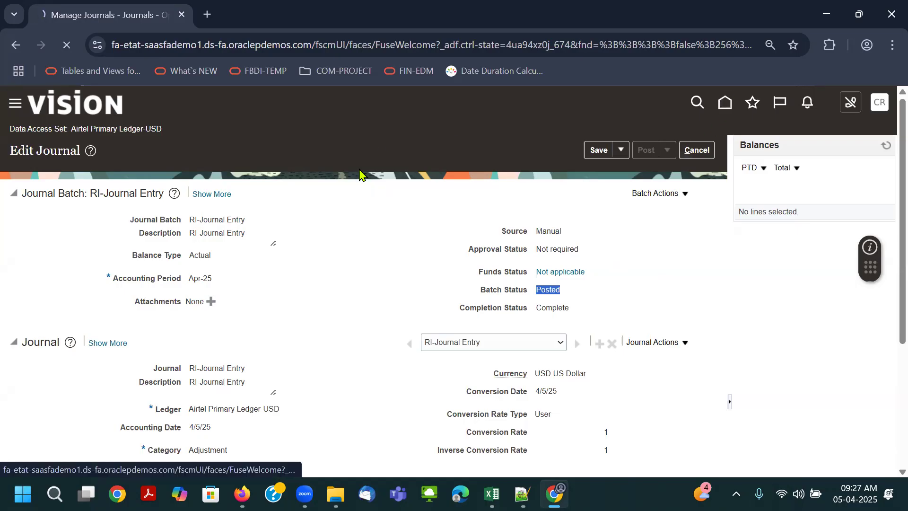